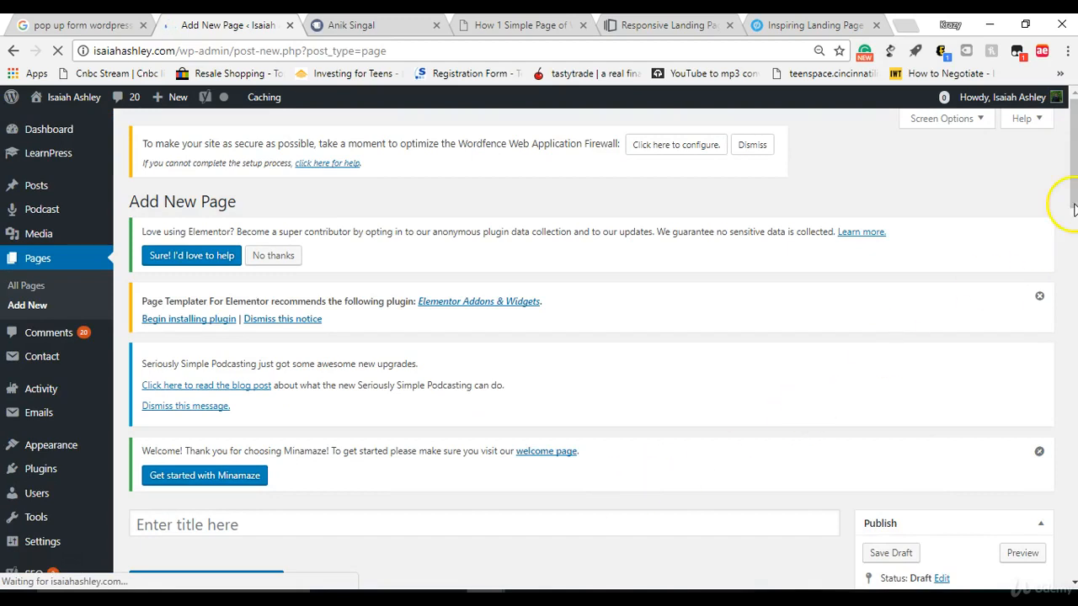
Step: Title the new page "bootcamp landing page example" and open it for editing with Elementor
drag(1073, 154, 1074, 284)
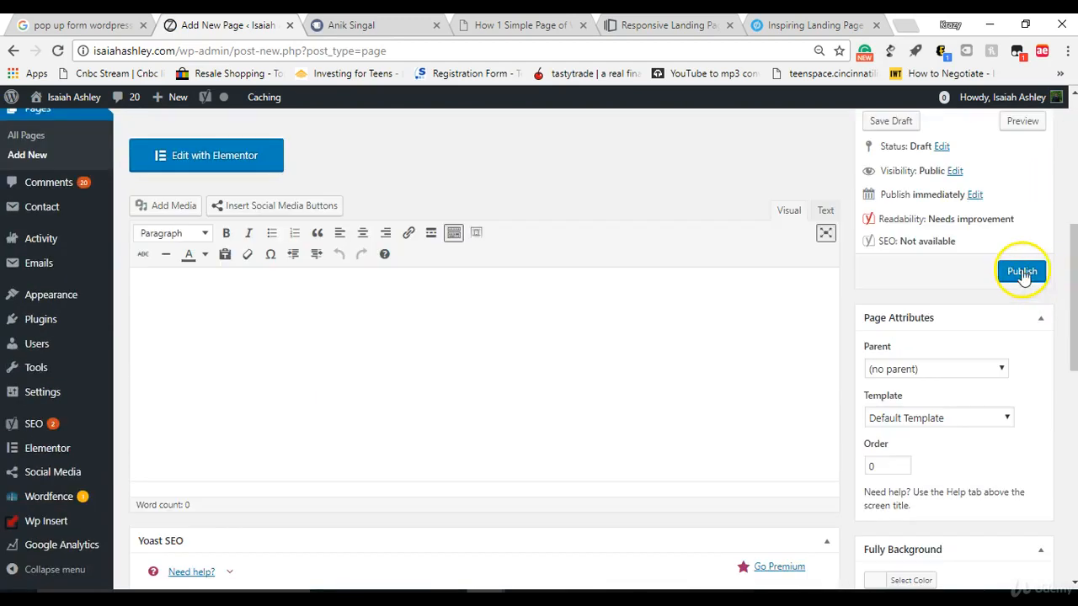
scroll(1074, 284, up, 2)
click(589, 242)
text(bootcamp landing page example)
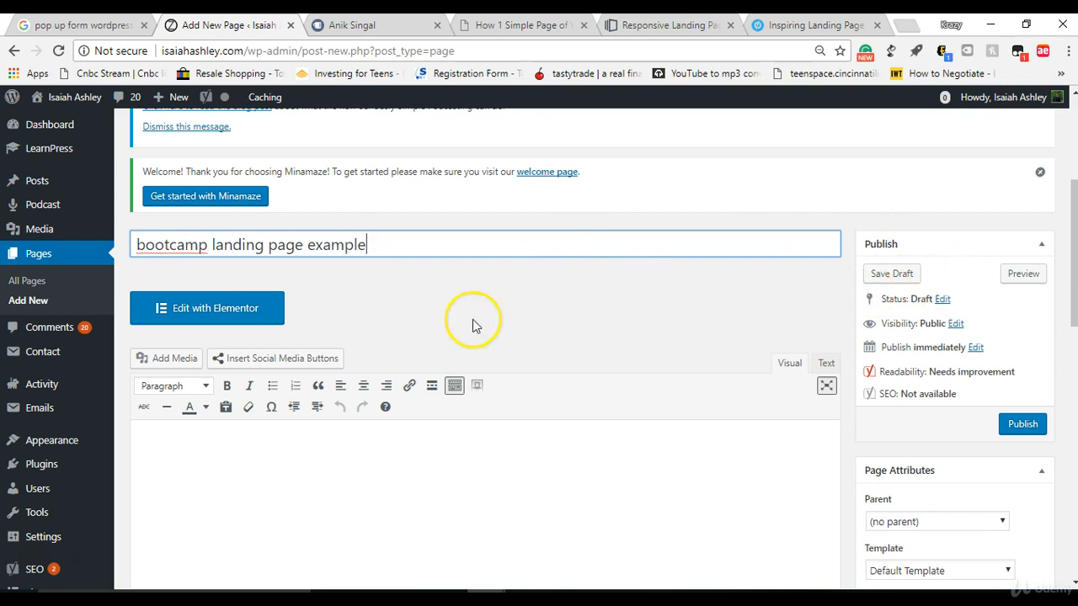
click(236, 310)
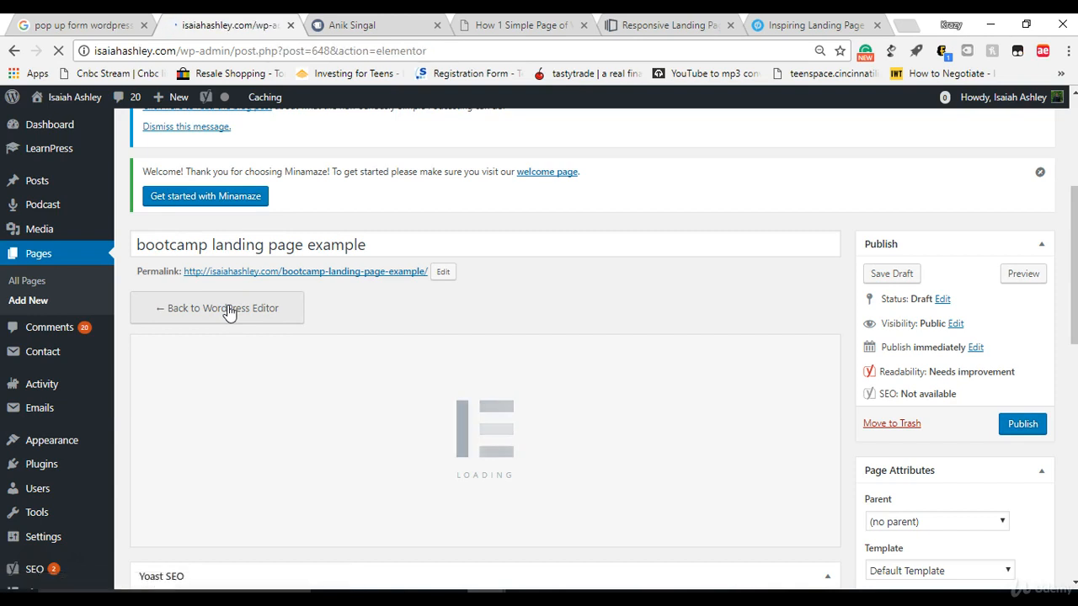
click(22, 352)
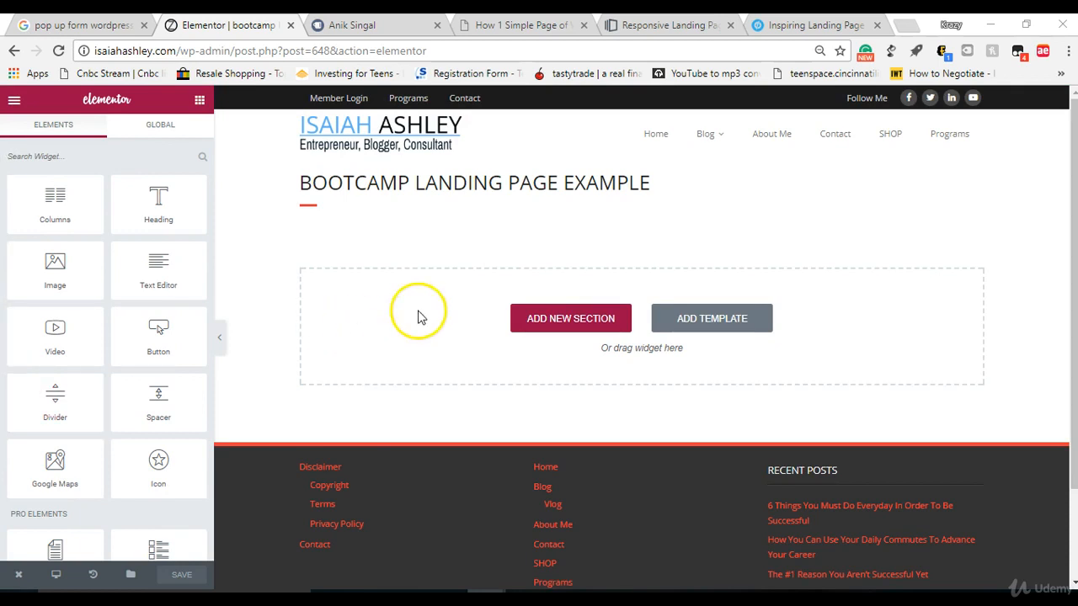
Step: Change the page template to Elementor Canvas in the page settings
click(14, 100)
click(91, 235)
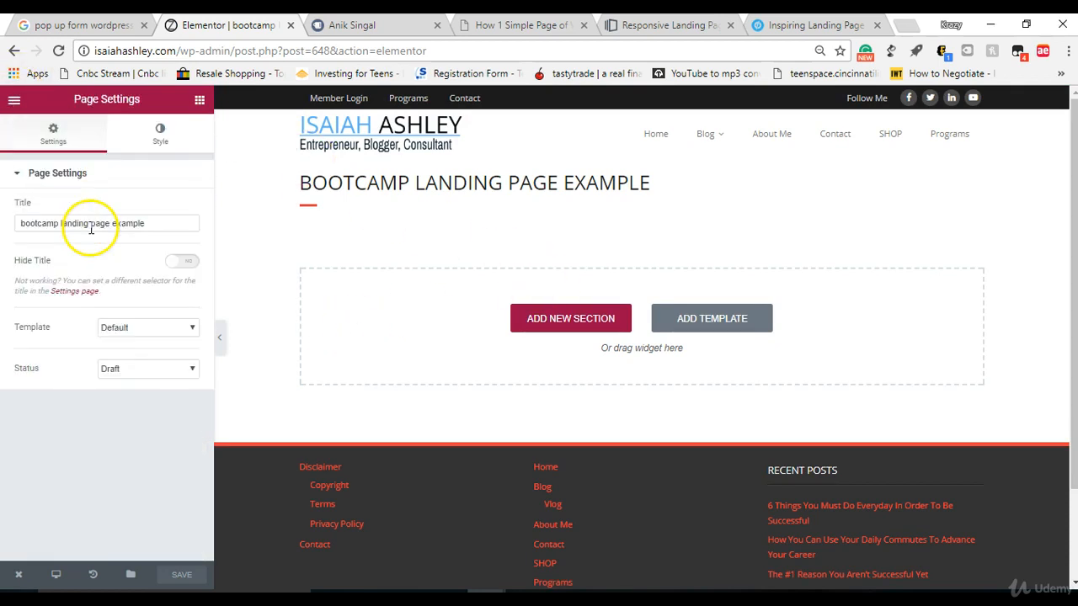
click(123, 329)
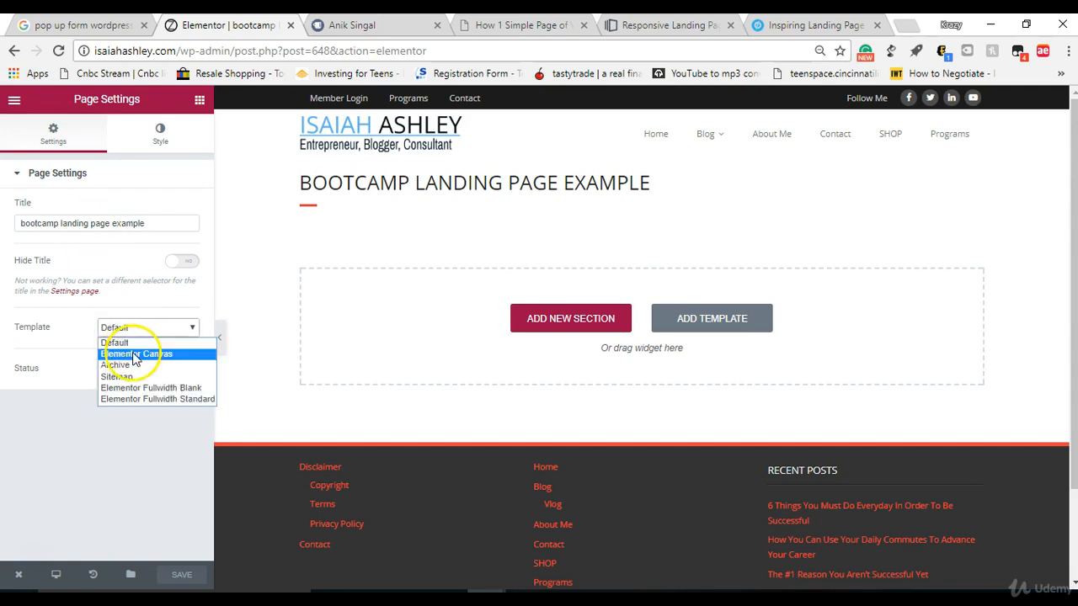
click(132, 353)
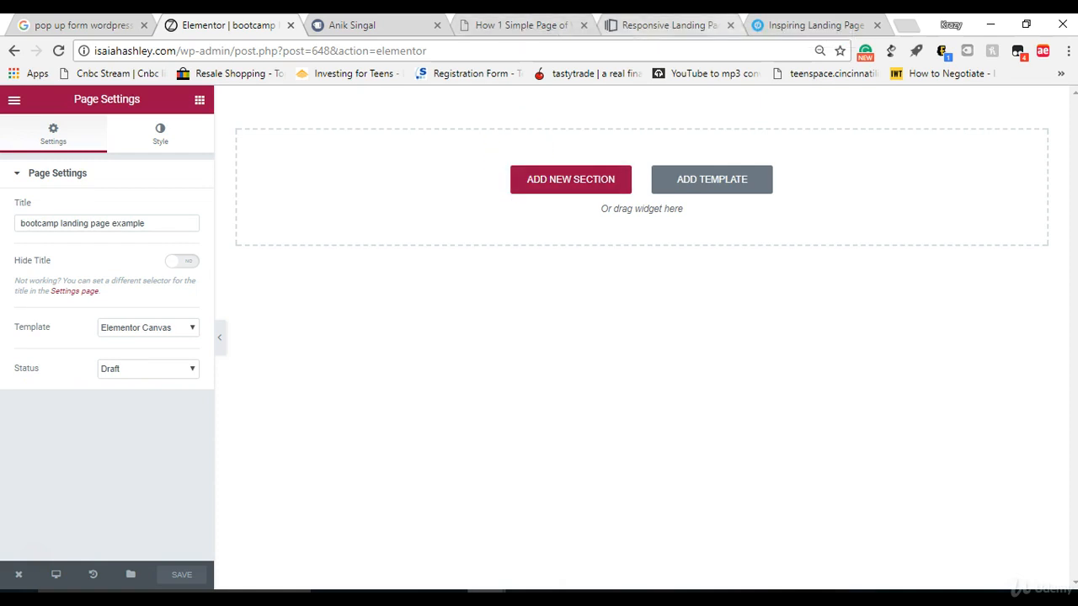
Step: Search Google Images for "iron fitness boot camp" in a new browser tab and browse the pictures for a suitable background
click(815, 25)
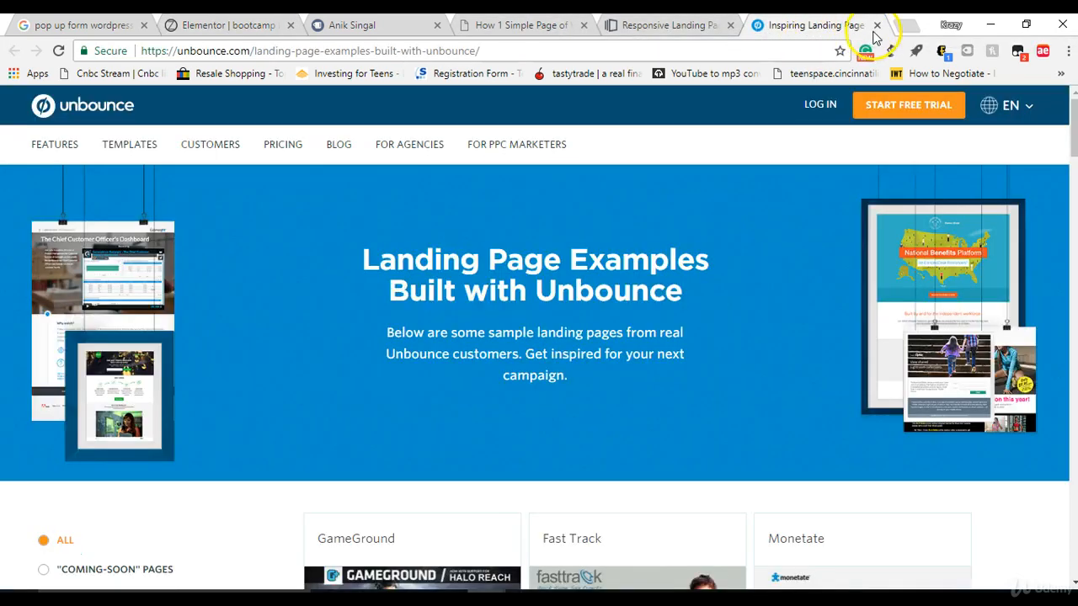
click(904, 26)
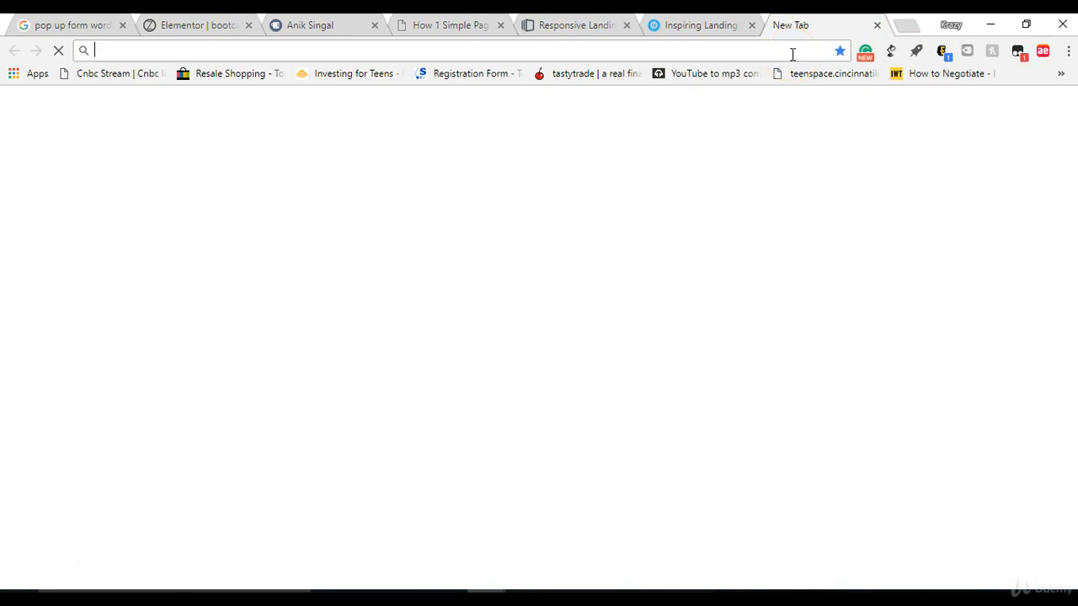
text(iron)
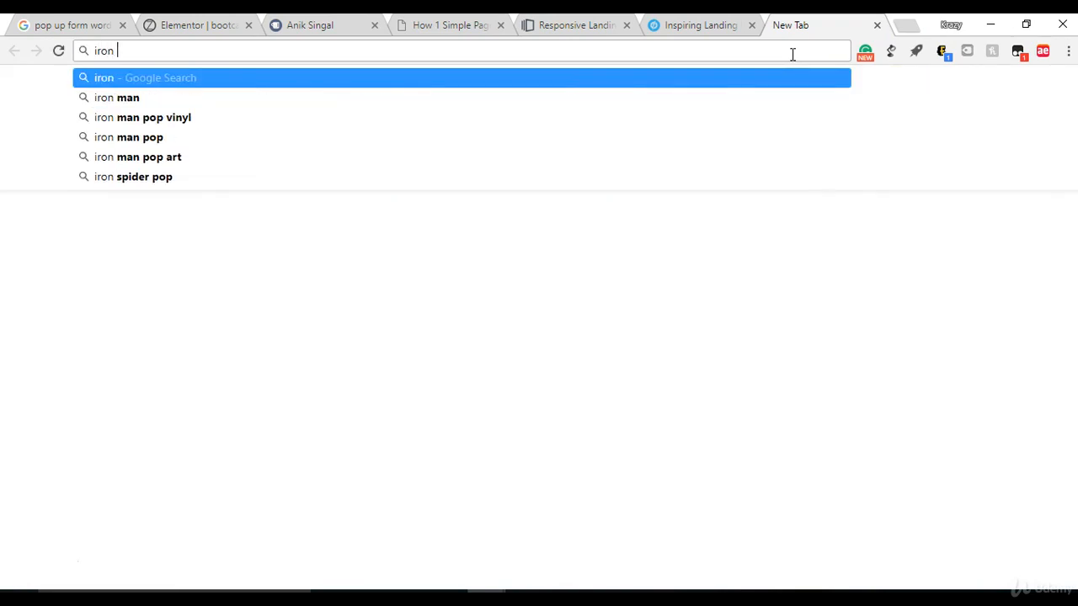
text( fitn)
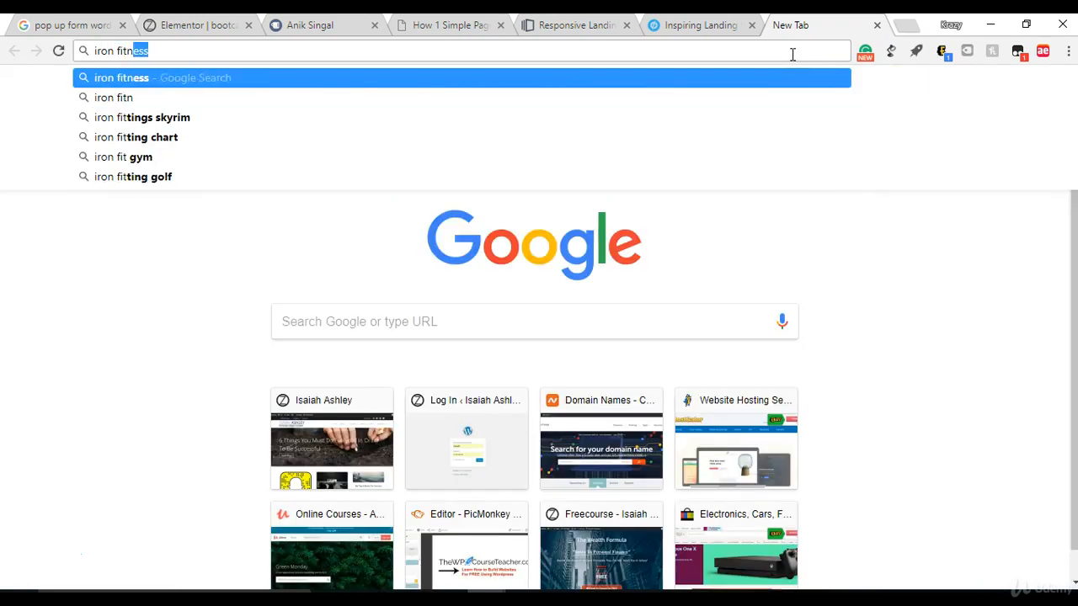
text(ess bot camp)
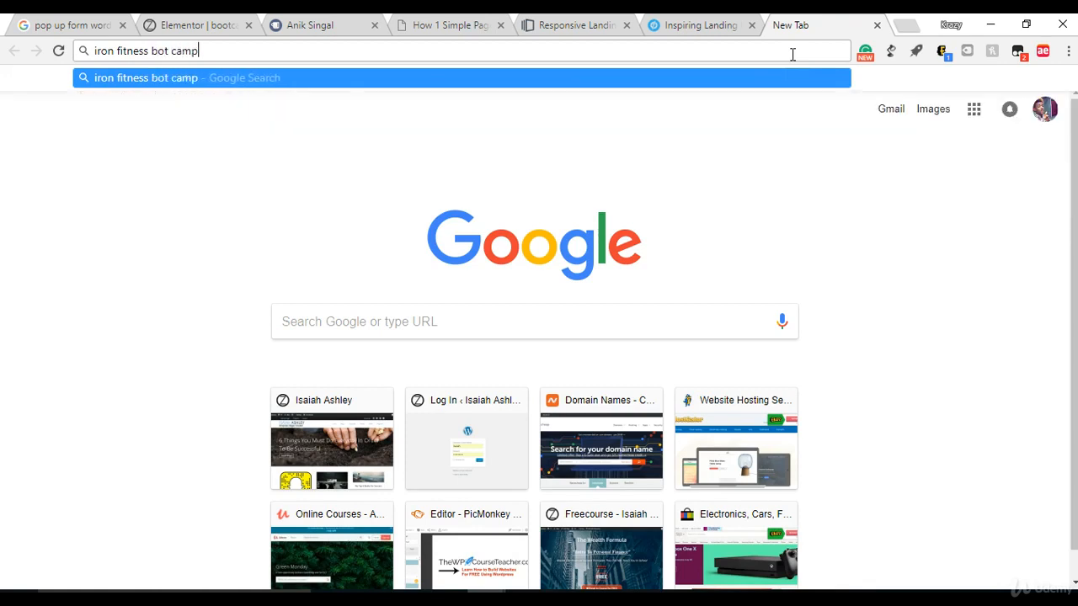
key(Return)
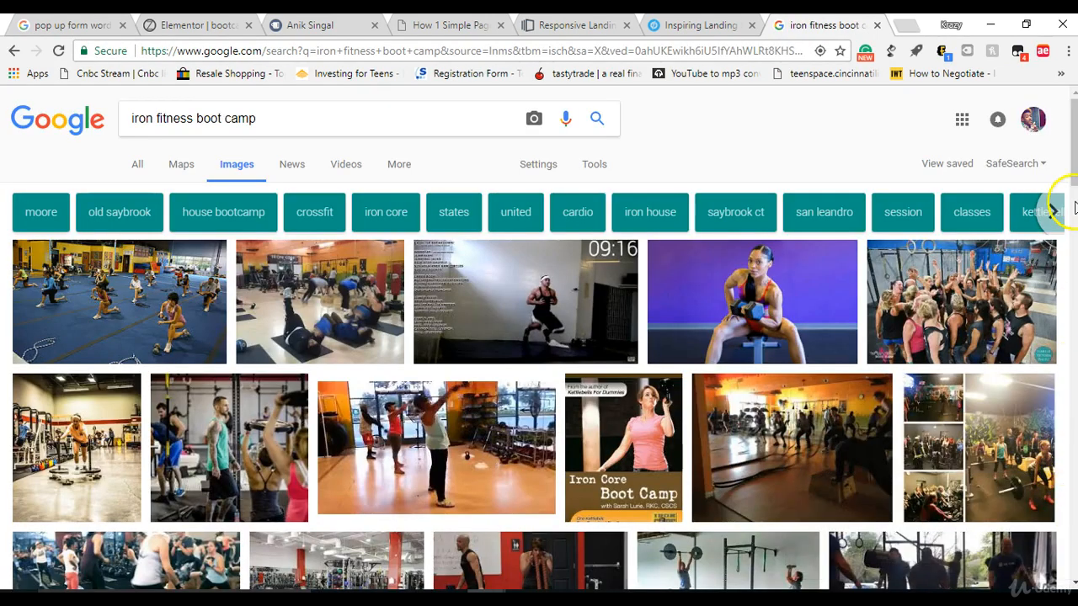
drag(1073, 150, 1052, 290)
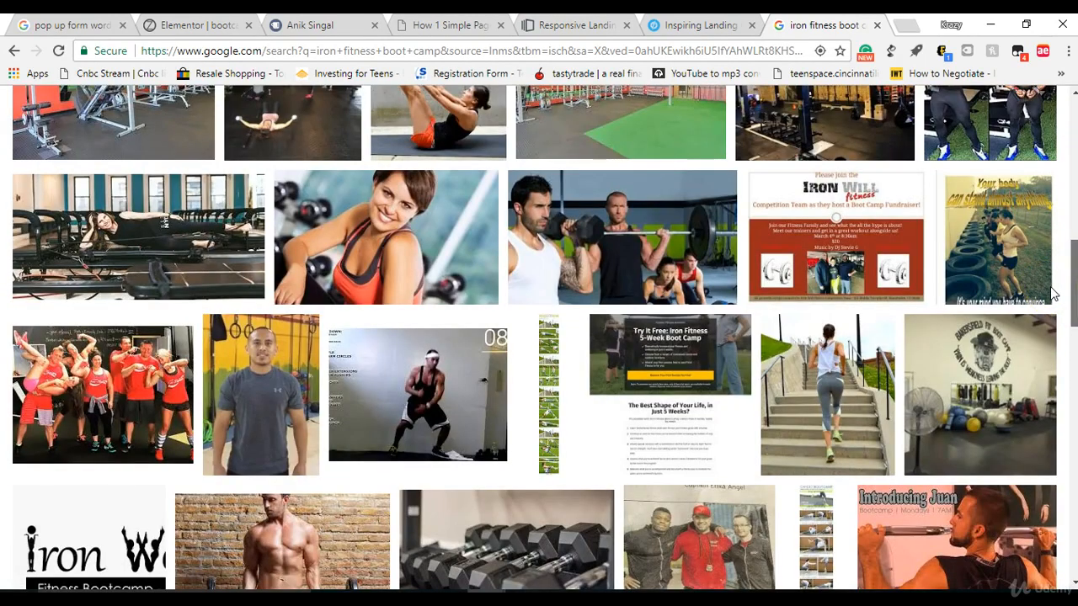
drag(1052, 290, 1035, 308)
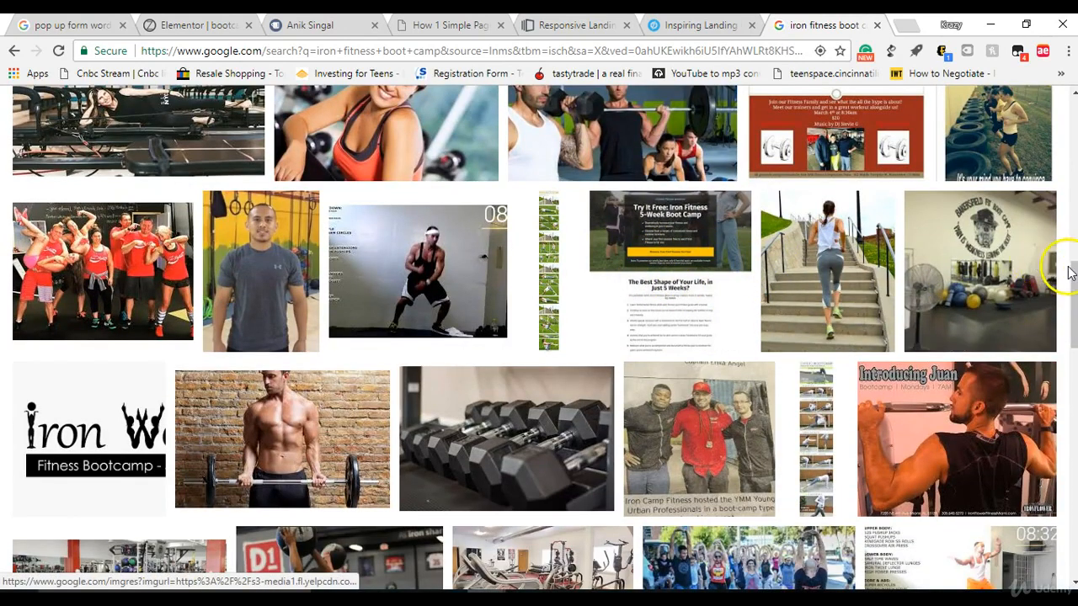
drag(1068, 263, 1071, 330)
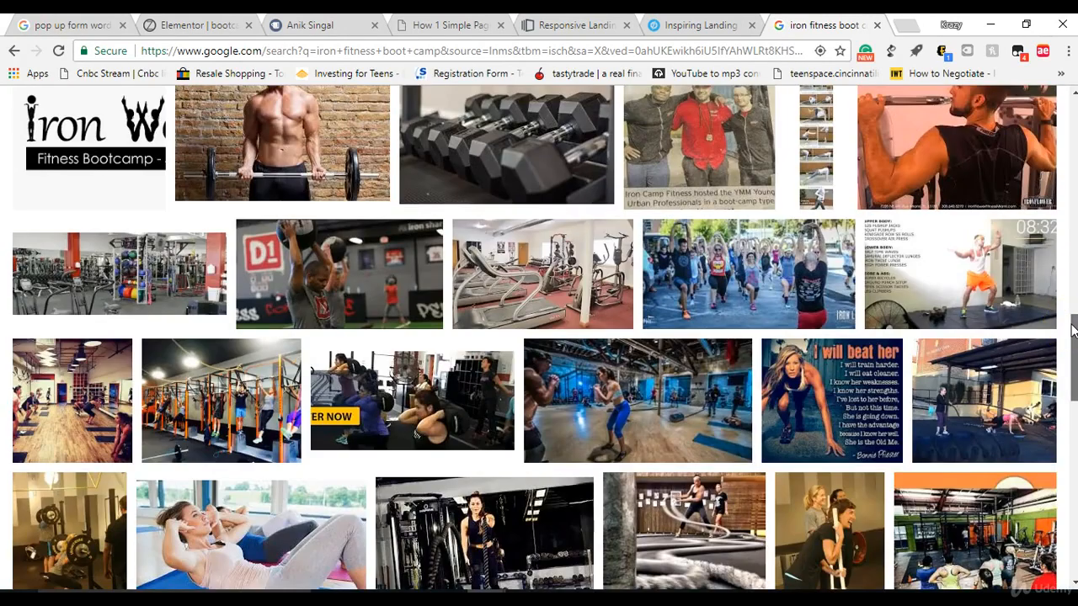
drag(1071, 331, 1071, 110)
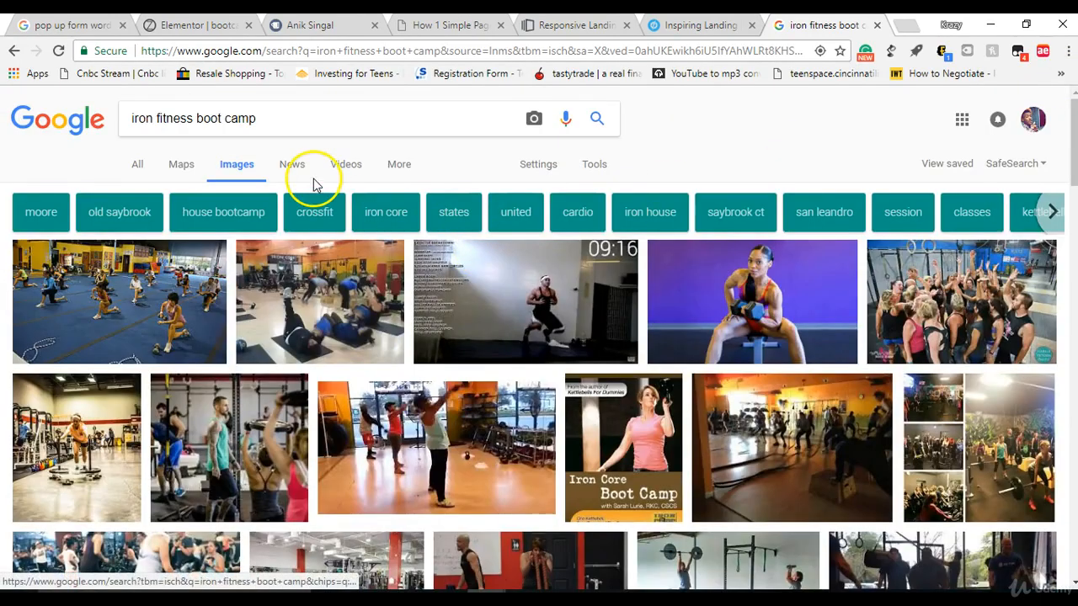
Step: Replace the image search with "outdoor boot camp"
triple_click(307, 129)
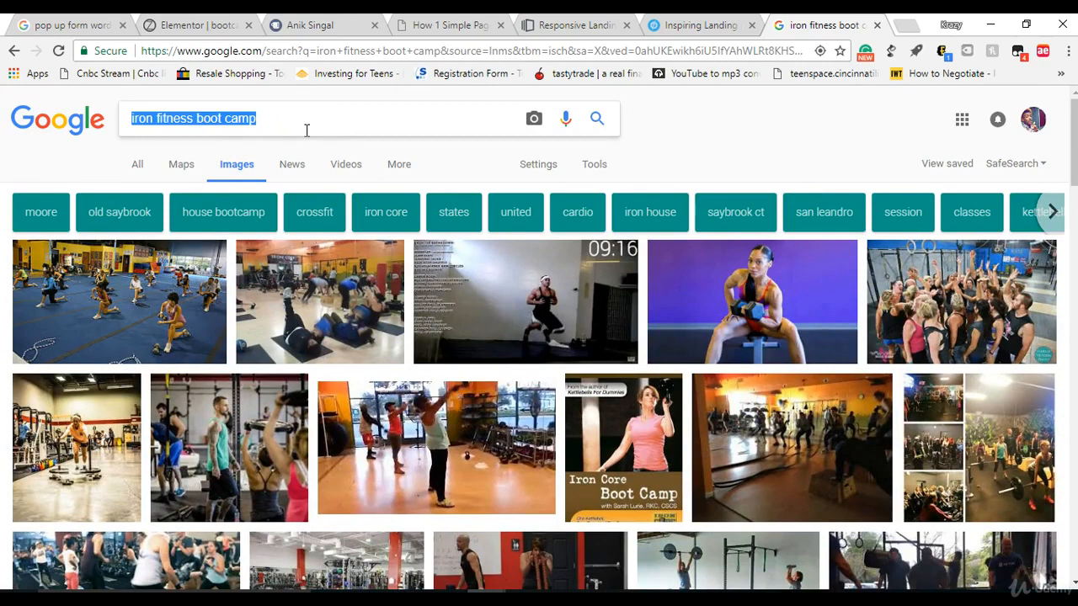
key(BackSpace)
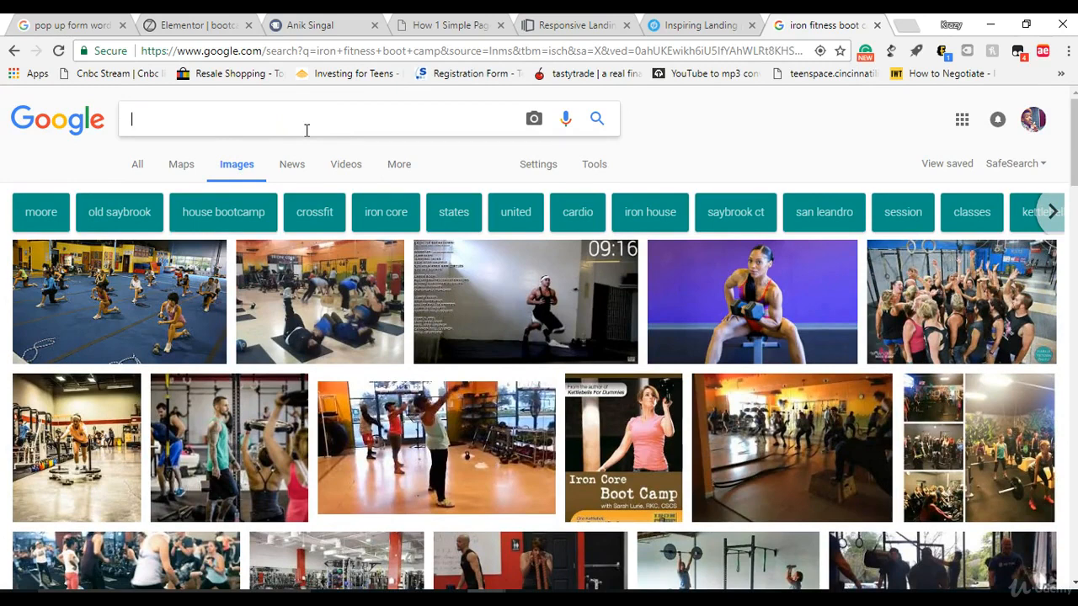
text(ot)
key(BackSpace)
text(utdoor)
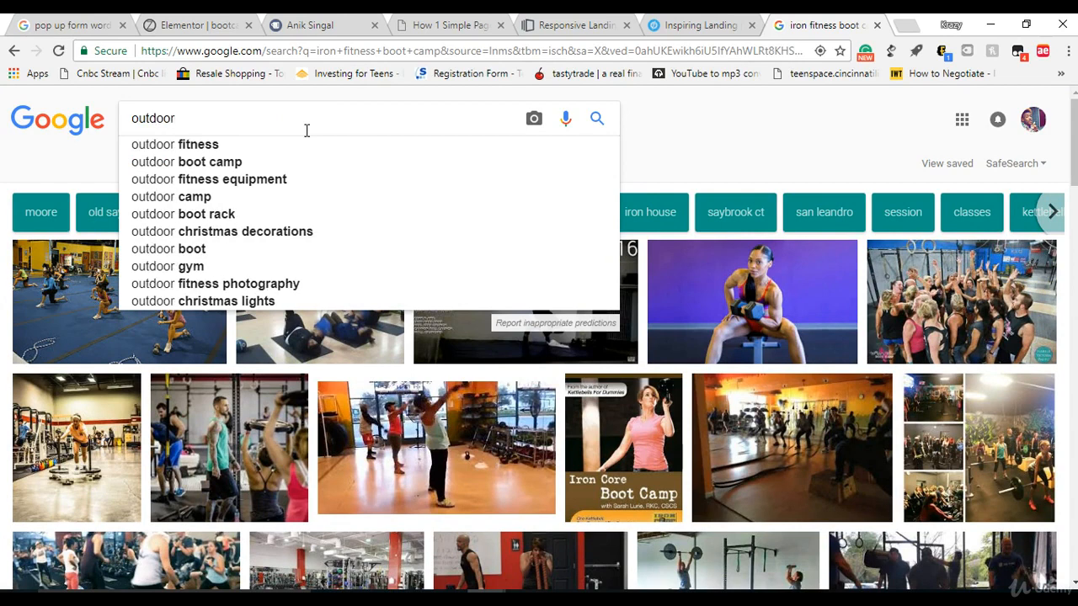
click(278, 162)
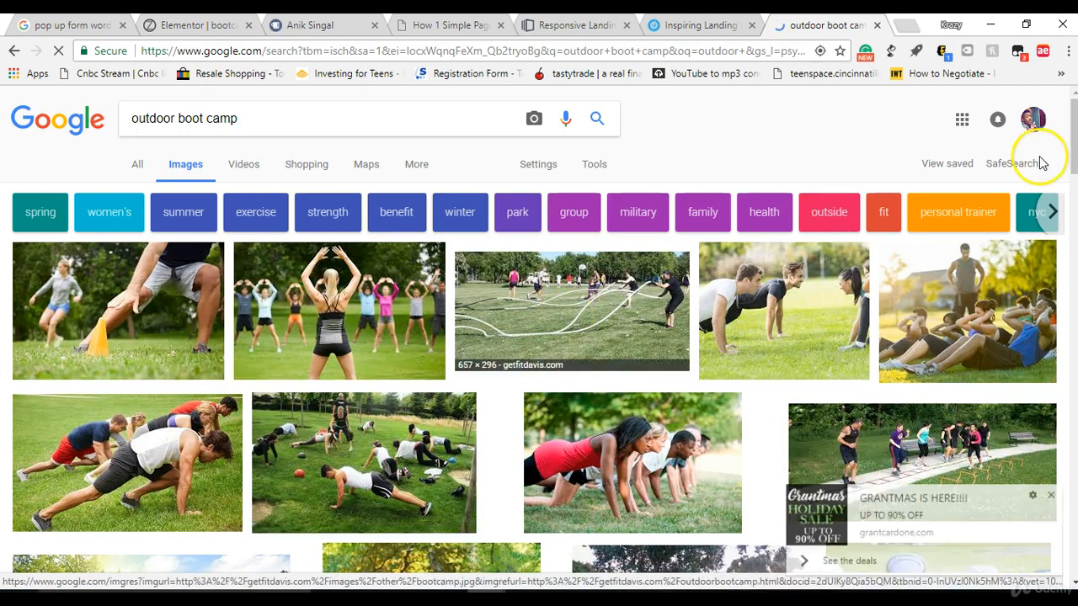
Step: Open the full-size Boot Camp Plus picture of six people doing push-ups by the water, then return to the results and close its preview
scroll(1057, 347, down, 3)
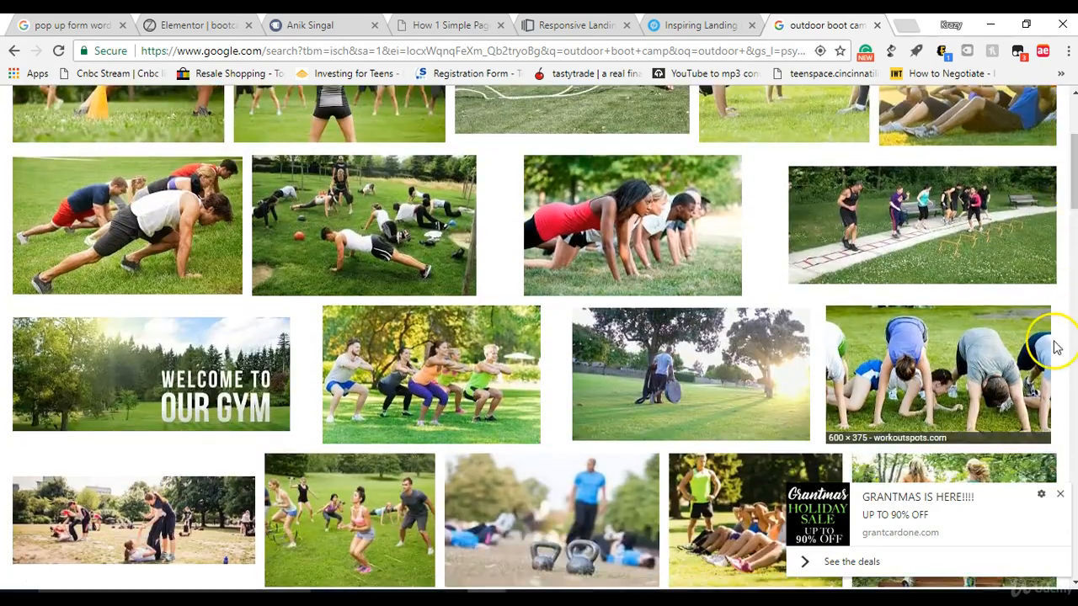
click(1060, 495)
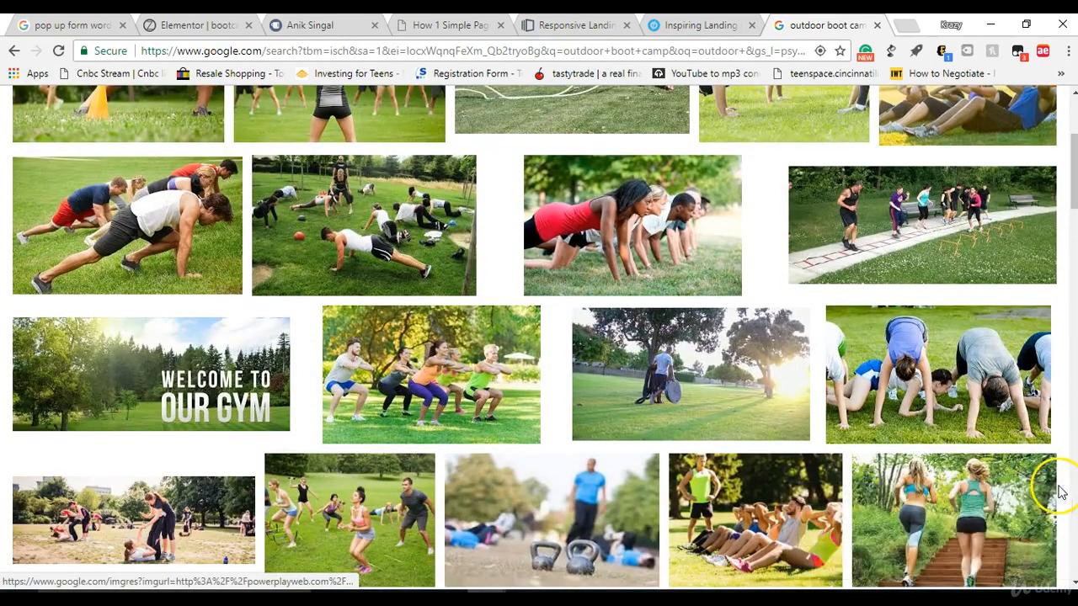
drag(1070, 188, 1059, 221)
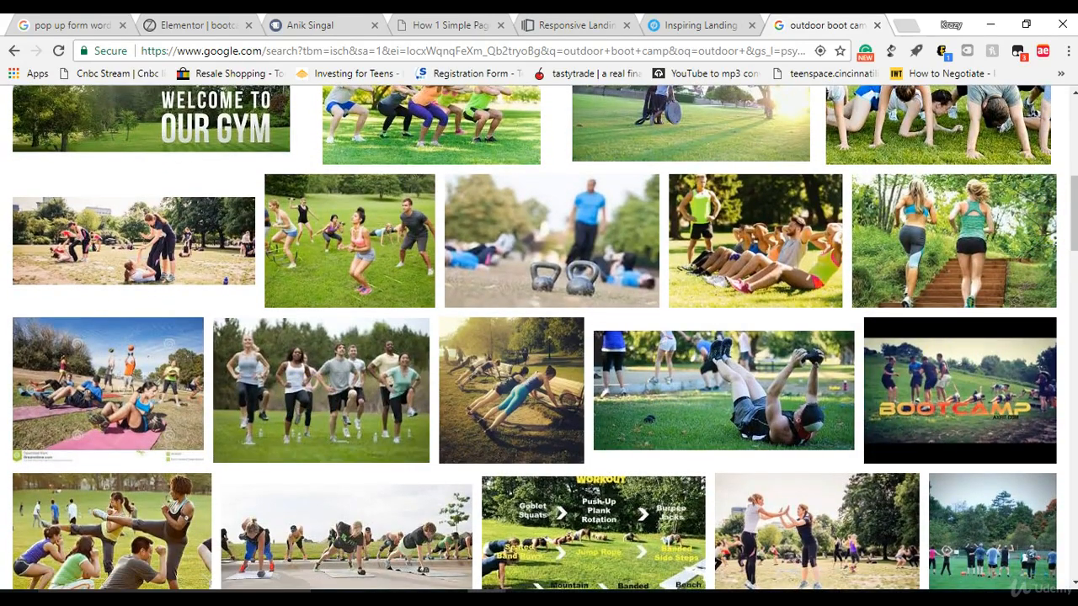
drag(1075, 206, 1073, 266)
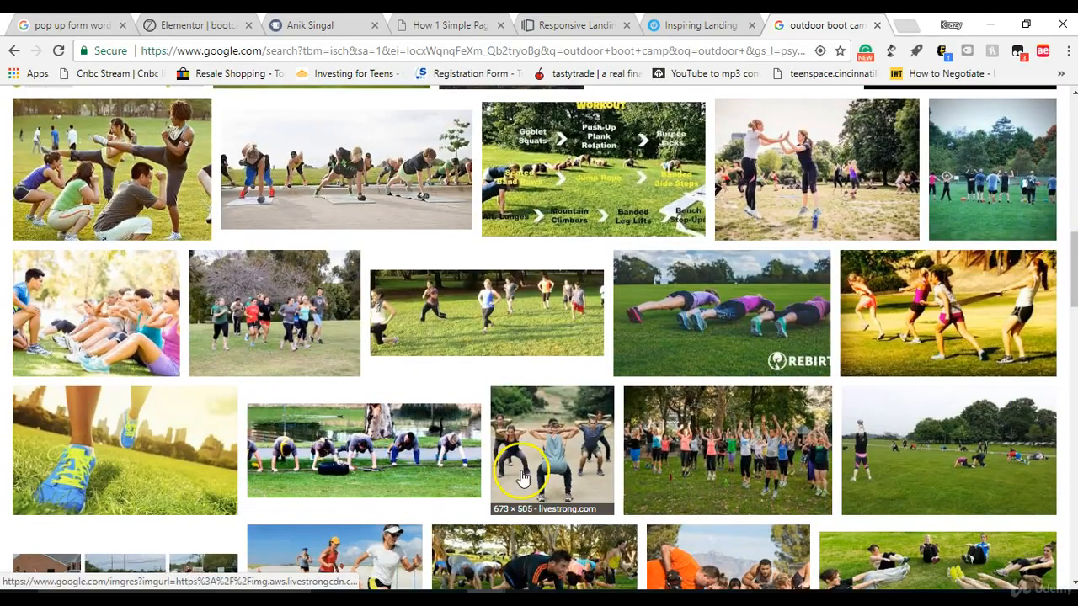
click(340, 463)
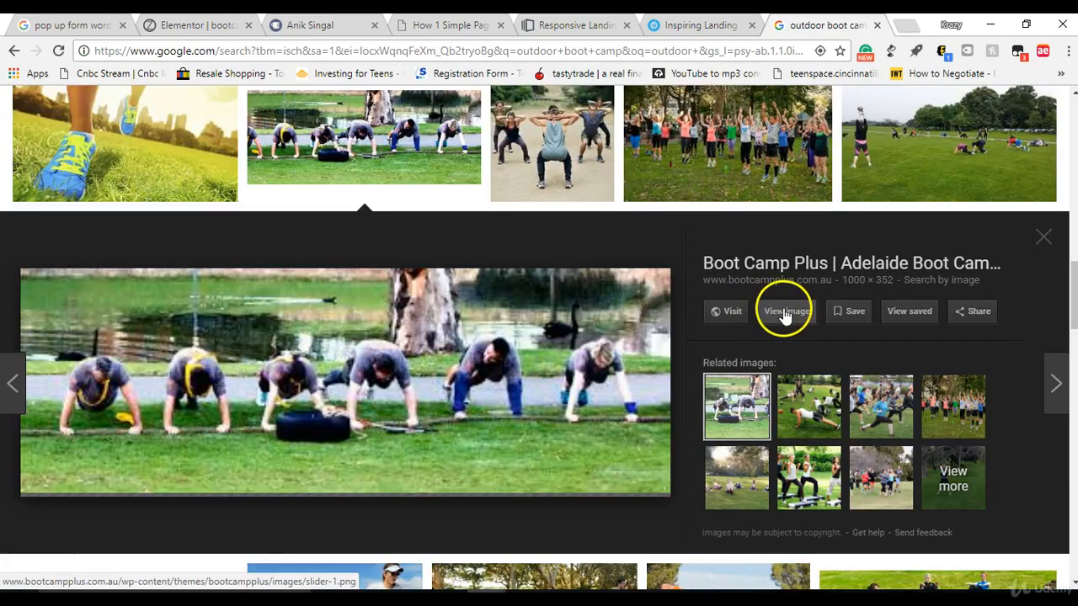
click(783, 313)
click(723, 25)
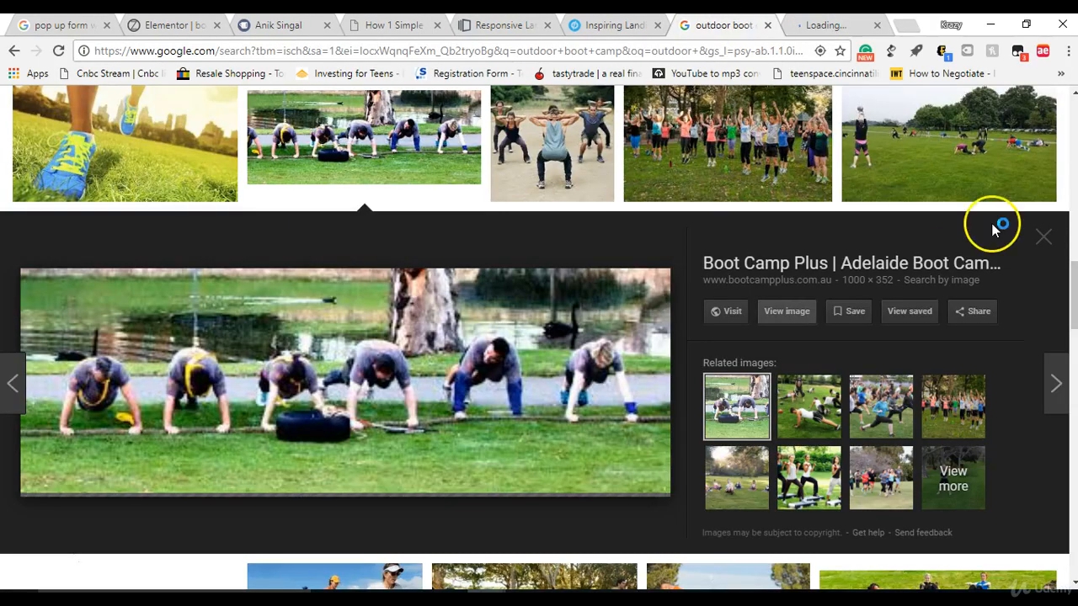
click(1042, 242)
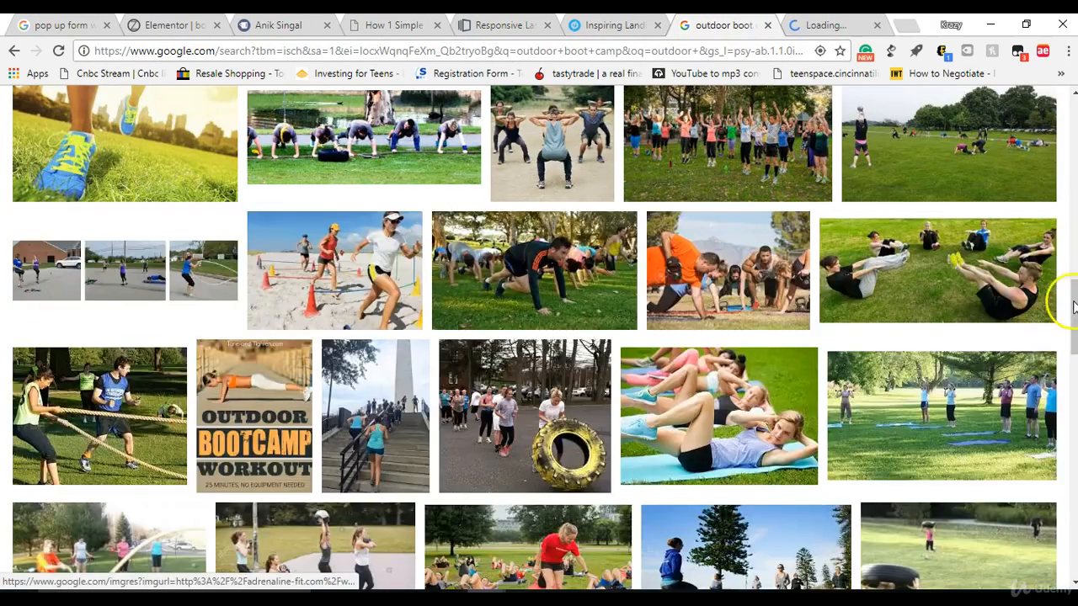
Step: Open the full-size Kaizen Outdoor Fitness picture of a group doing push-ups on the grass
drag(1072, 299, 1075, 223)
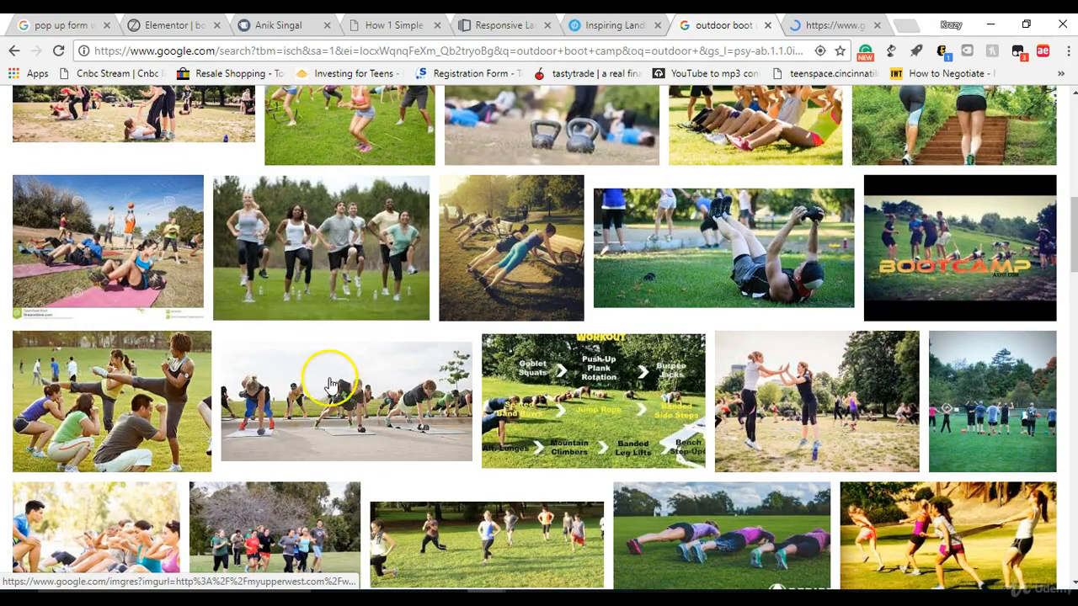
drag(1075, 262, 1074, 192)
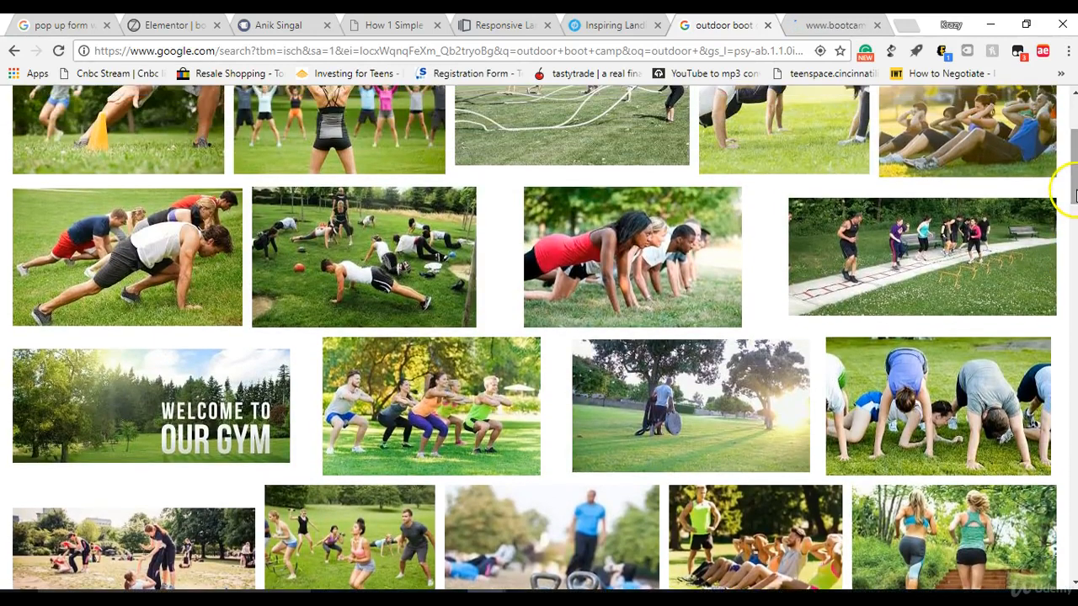
click(369, 234)
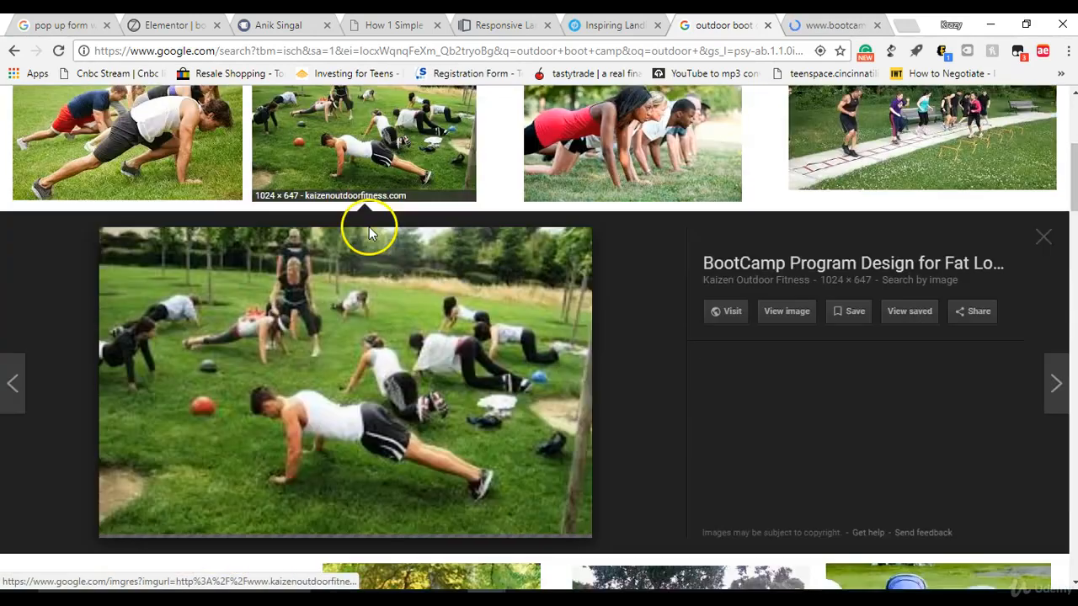
click(788, 311)
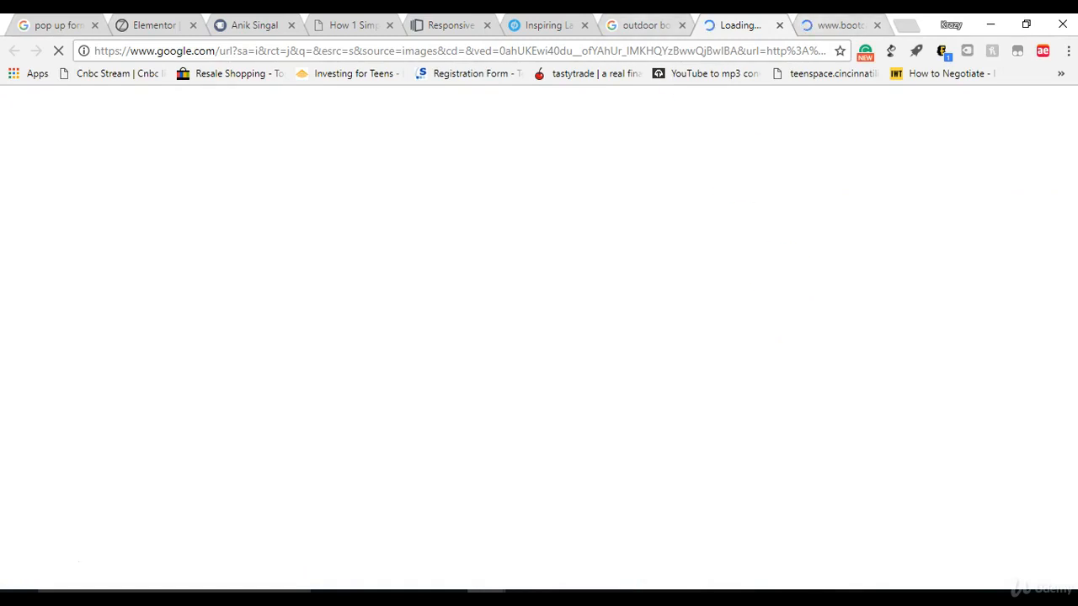
key(ctrl+shift+Tab)
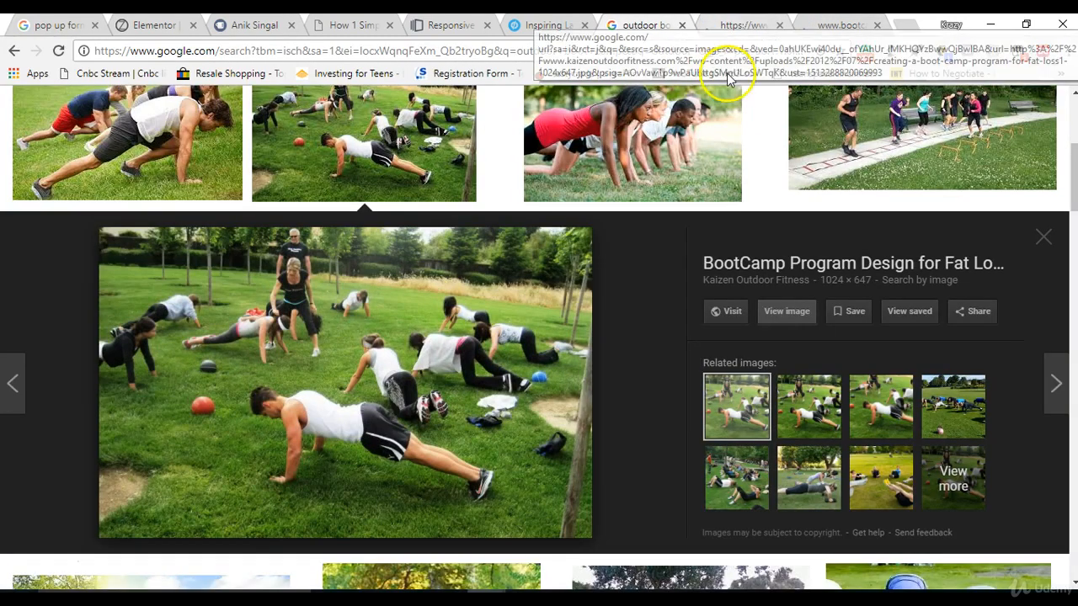
click(779, 313)
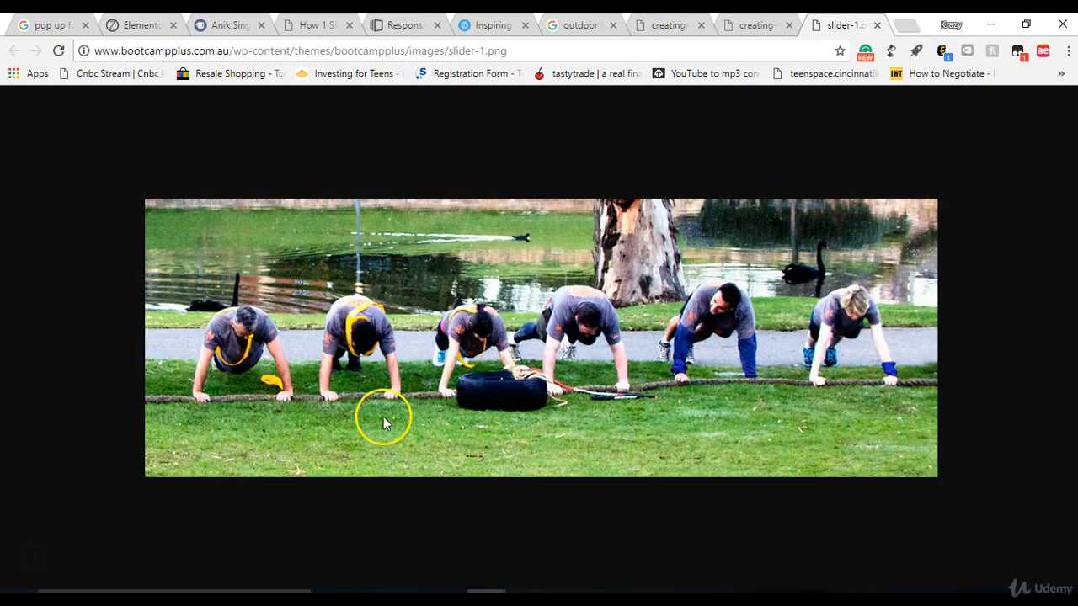
Step: Save the Boot Camp Plus picture of six people doing push-ups by the water to Downloads as "ft 2"
right_click(395, 414)
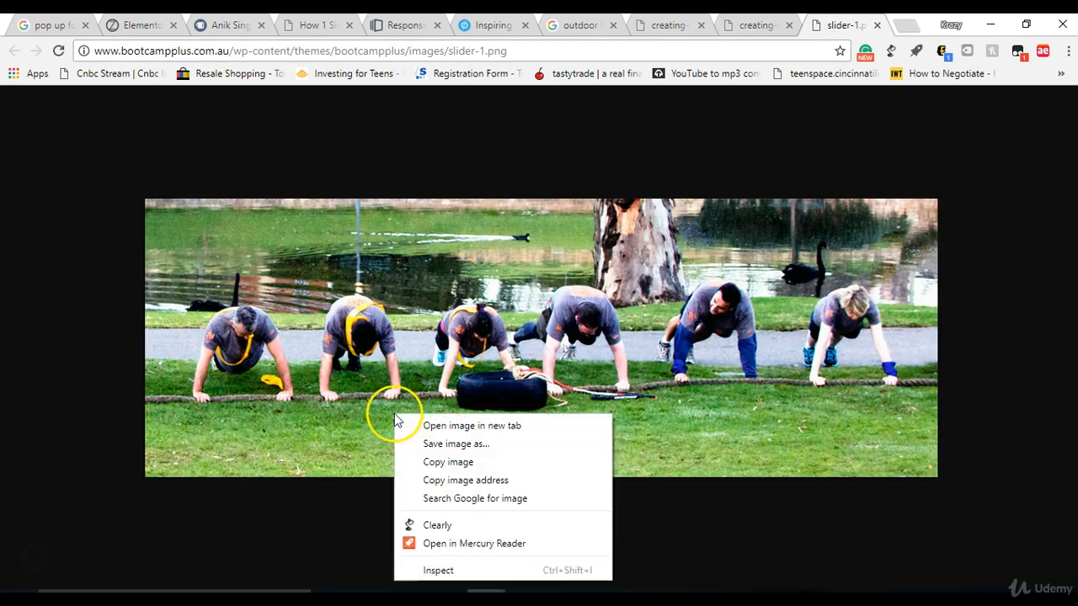
click(426, 443)
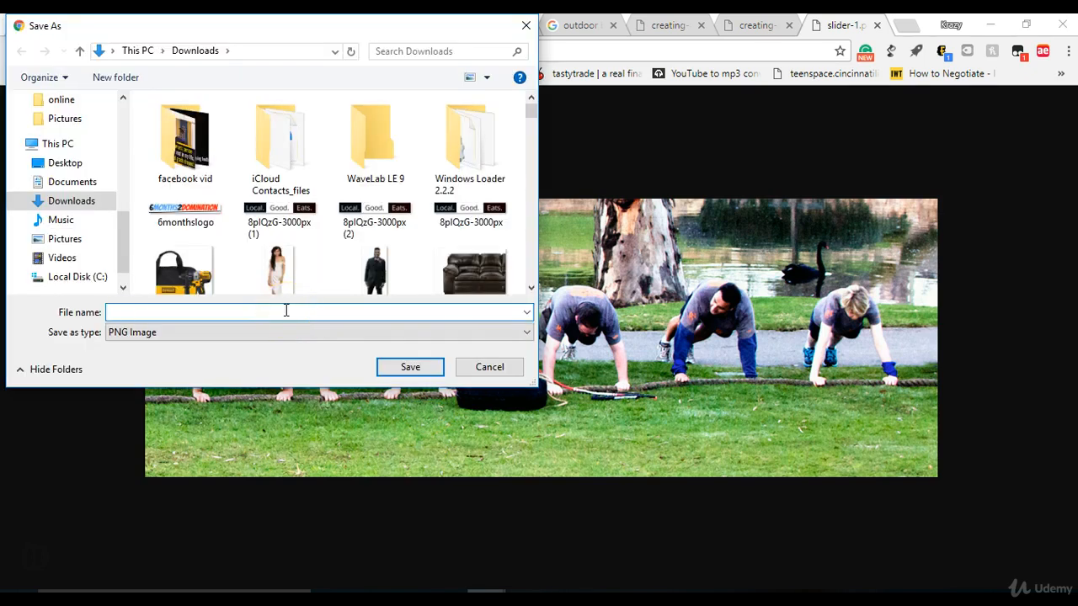
text(ft 2)
click(408, 367)
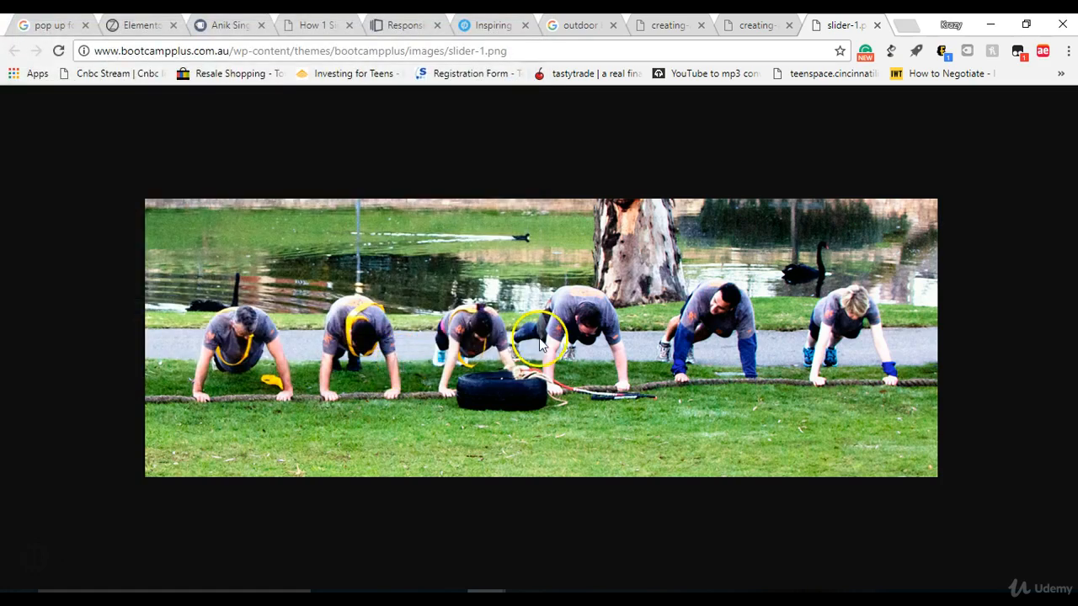
Step: Save the Kaizen Outdoor Fitness picture of the group on the grass to Downloads as "ft1"
click(741, 25)
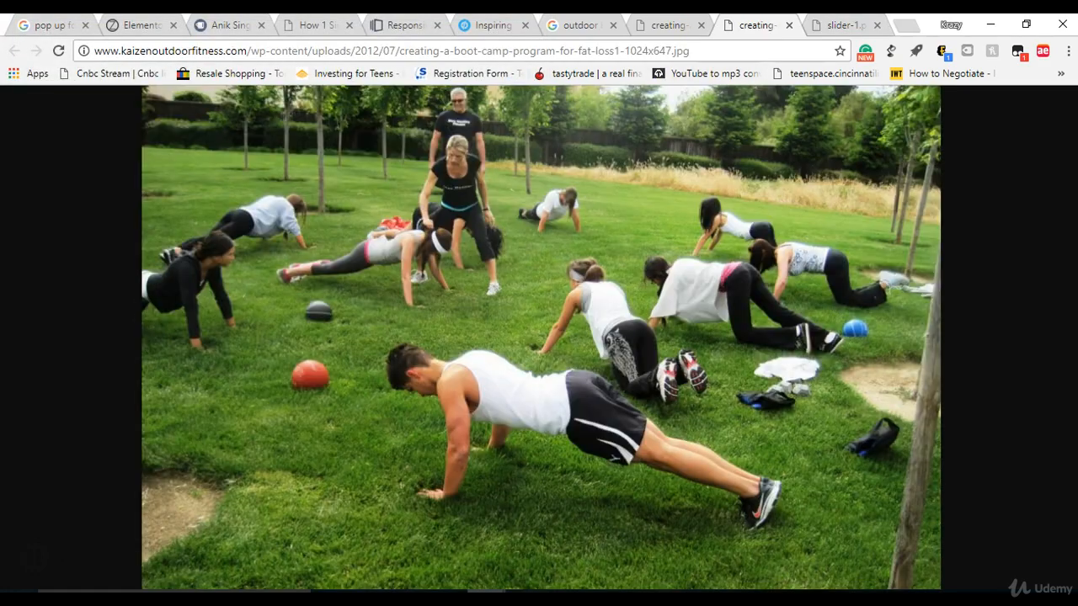
right_click(483, 256)
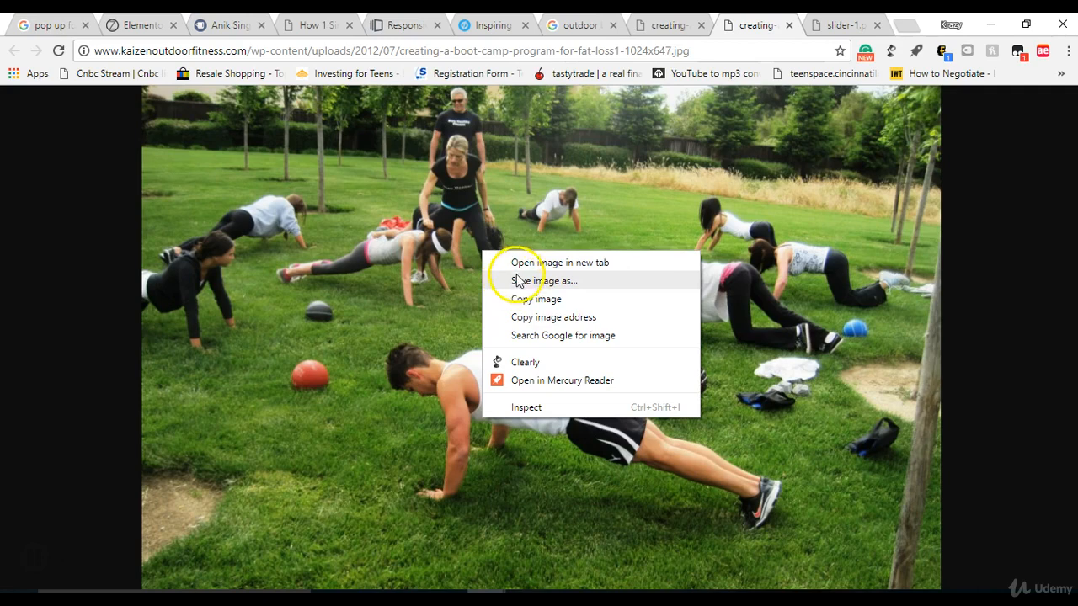
click(516, 275)
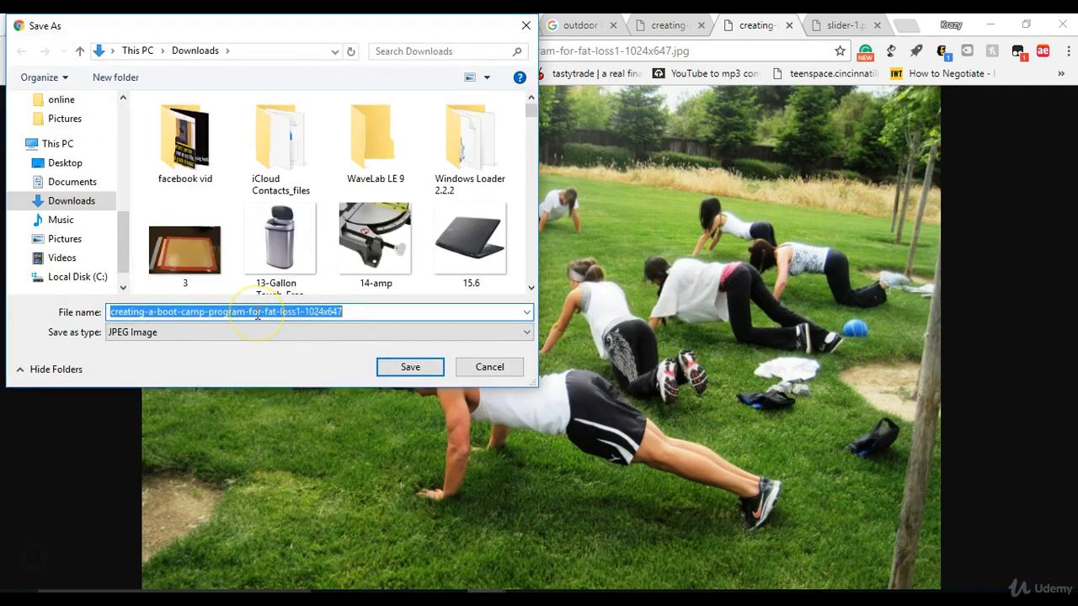
text(ft1)
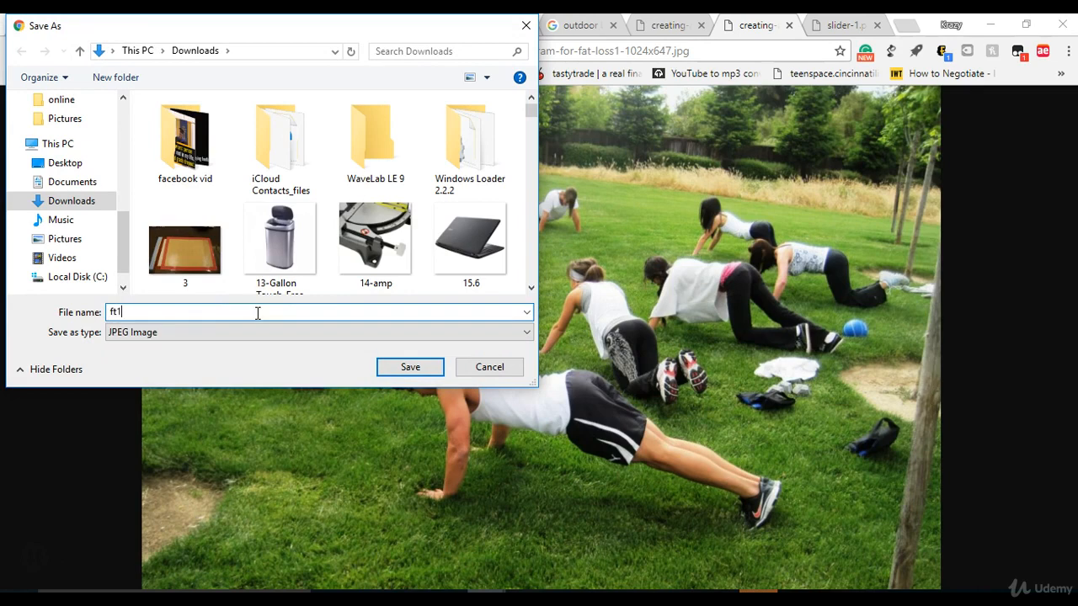
click(409, 368)
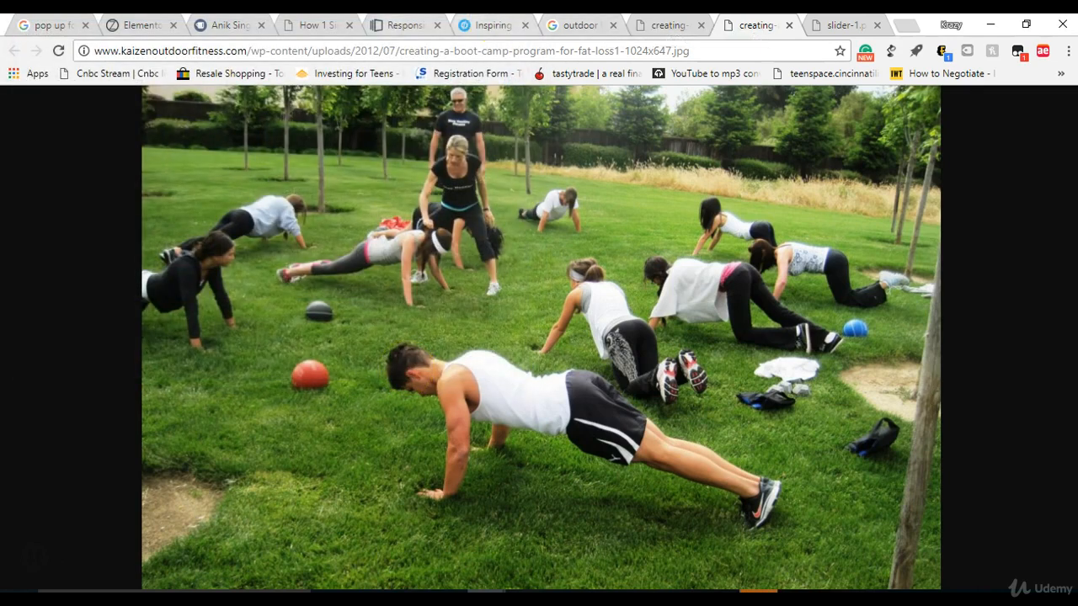
Step: Review the Leadpages Boot Camp Signup Page template as a reference and return to the bootcamp page in the Elementor editor
click(396, 25)
key(Down)
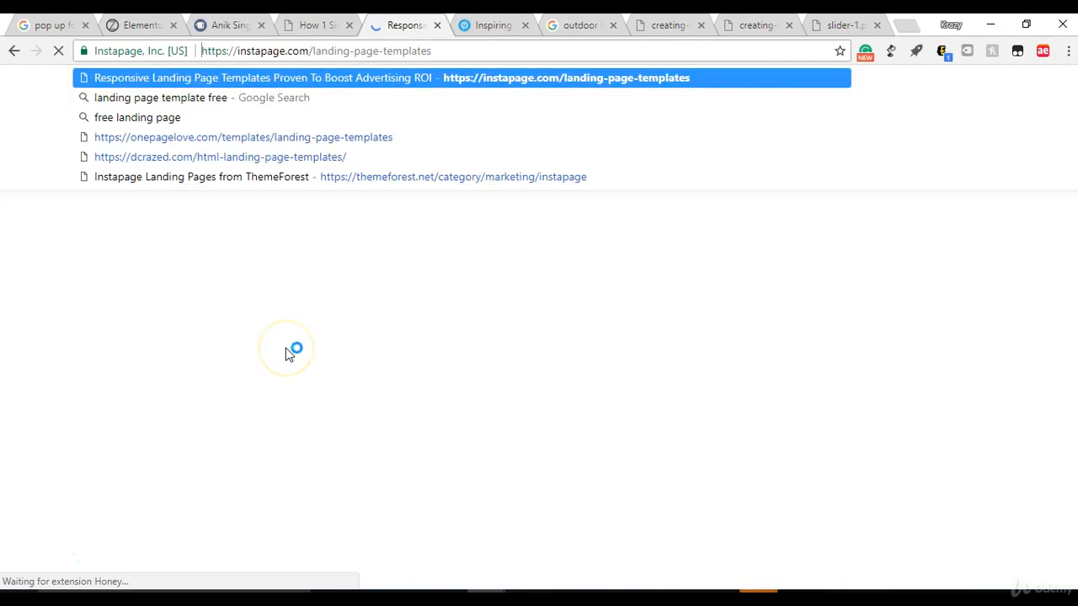
click(278, 299)
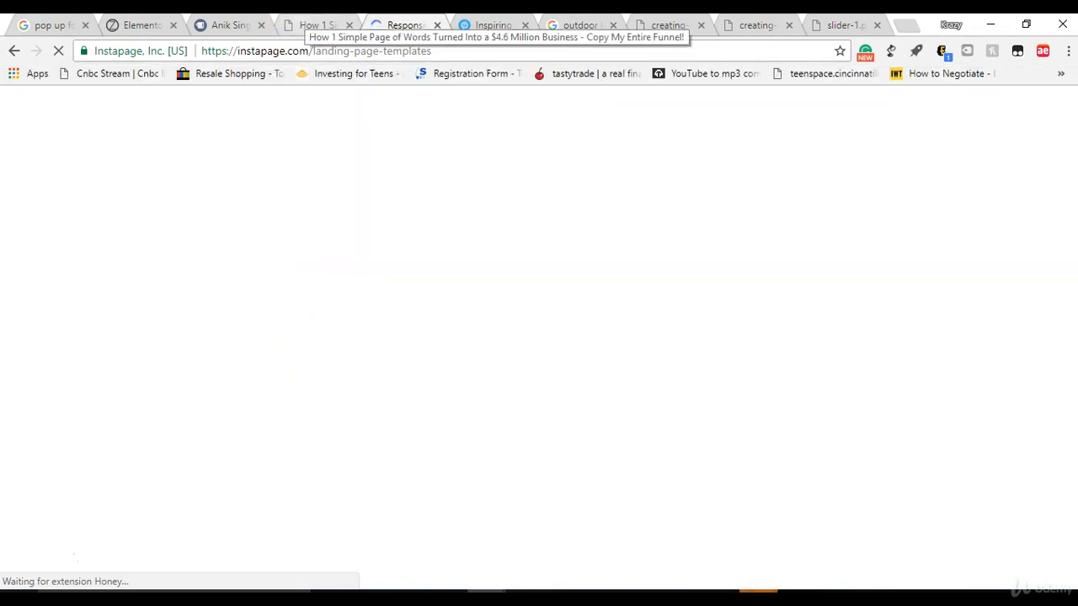
click(139, 25)
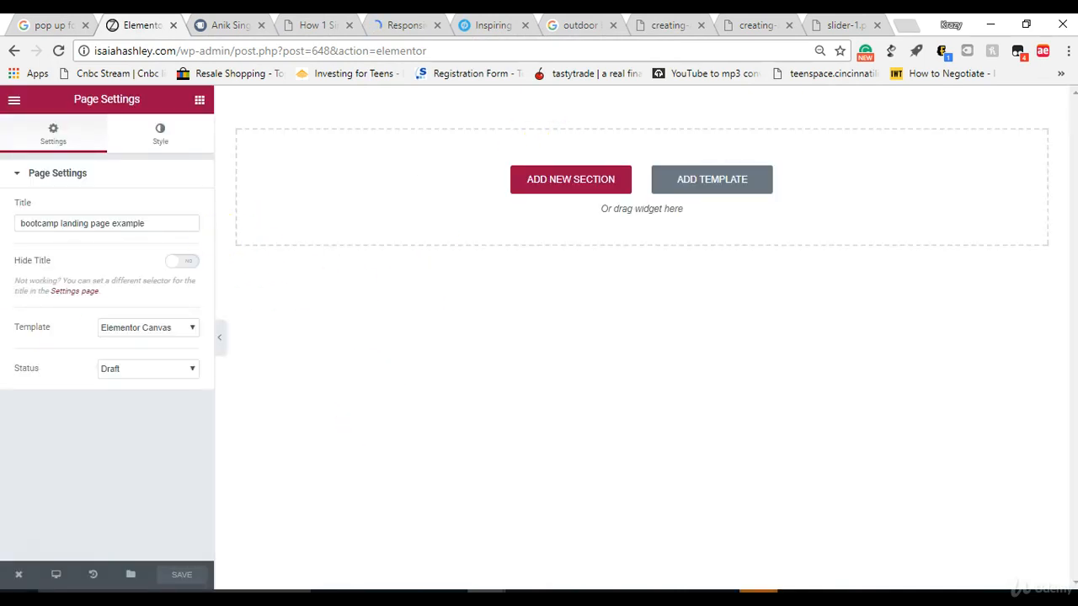
drag(0, 1, 130, 15)
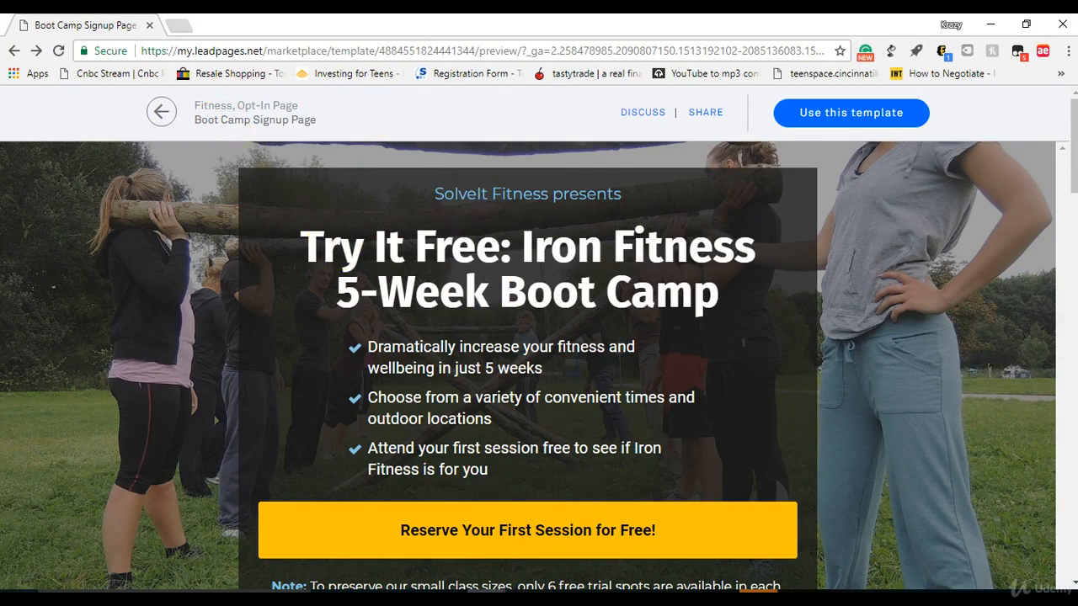
drag(539, 24, 0, 160)
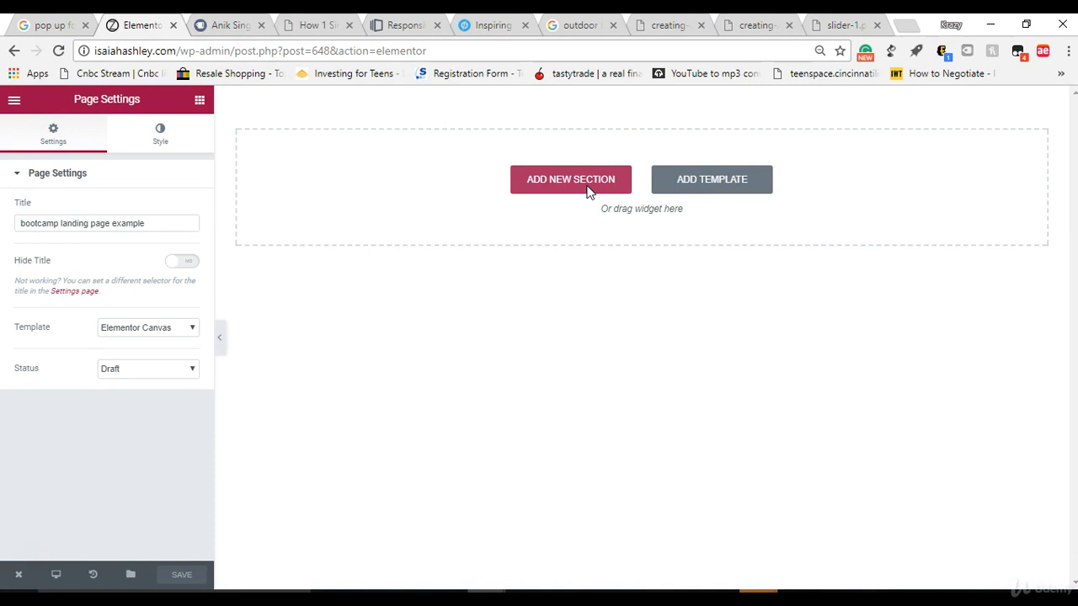
Step: Add a new section with a single-column structure to the empty bootcamp page
click(588, 193)
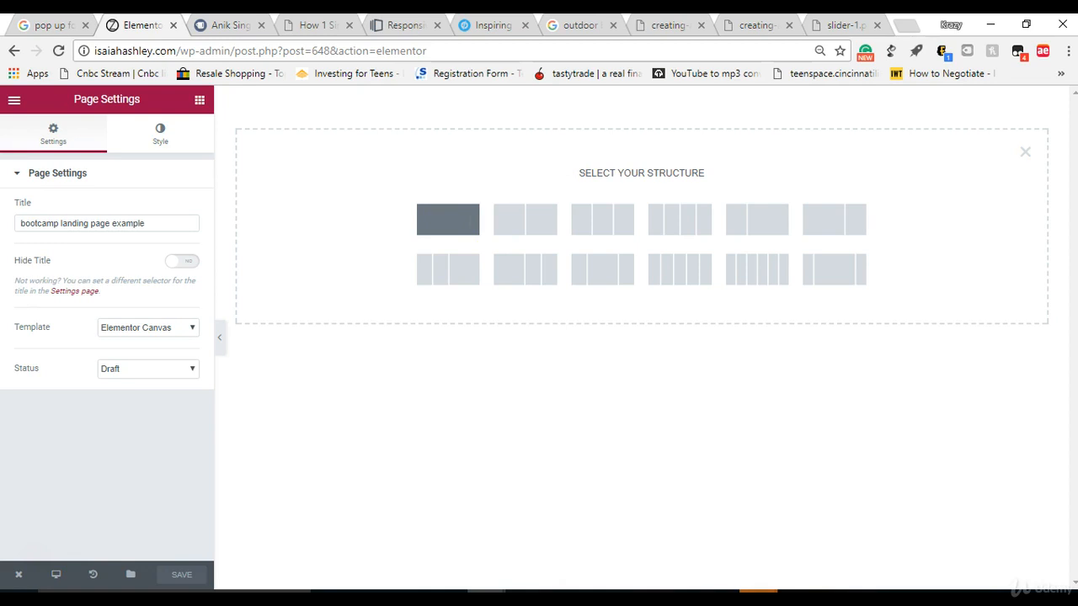
click(448, 219)
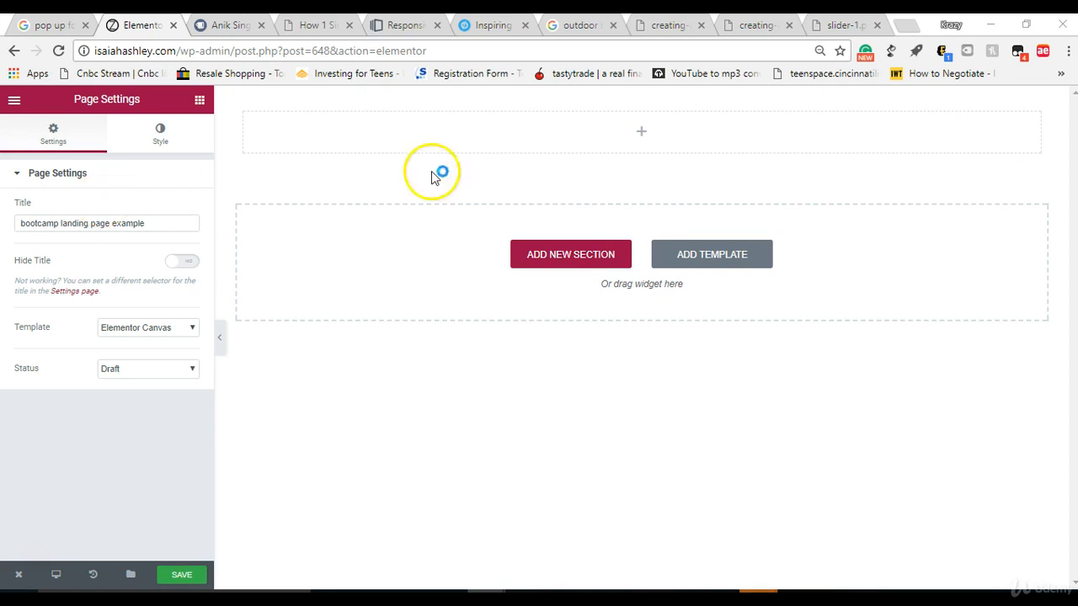
mouse_move(607, 135)
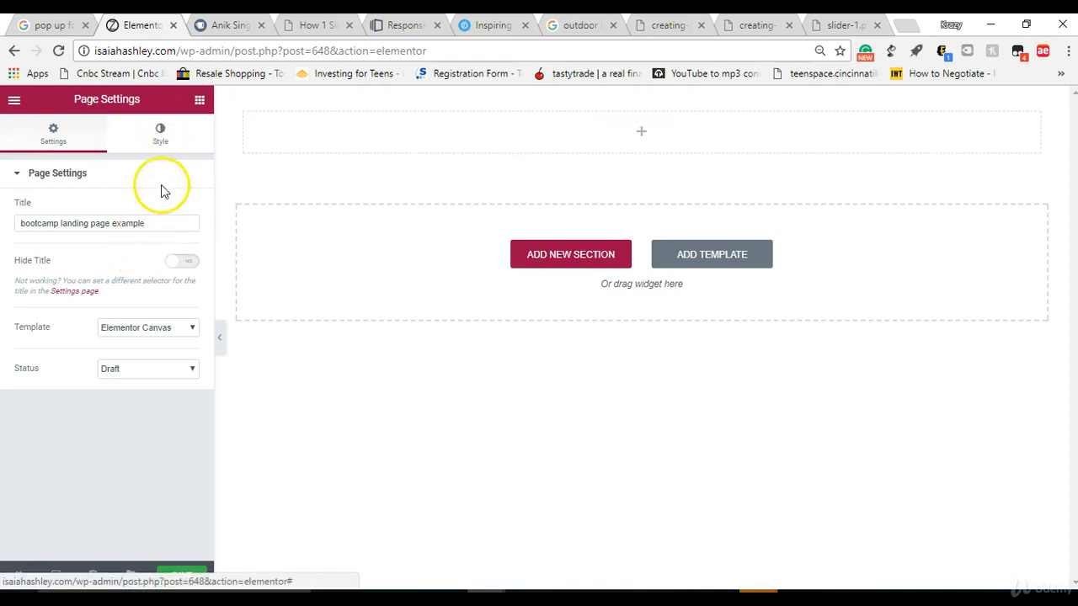
Step: Upload ft1.jpg from Downloads and insert it as the background image in the page's style settings
click(163, 141)
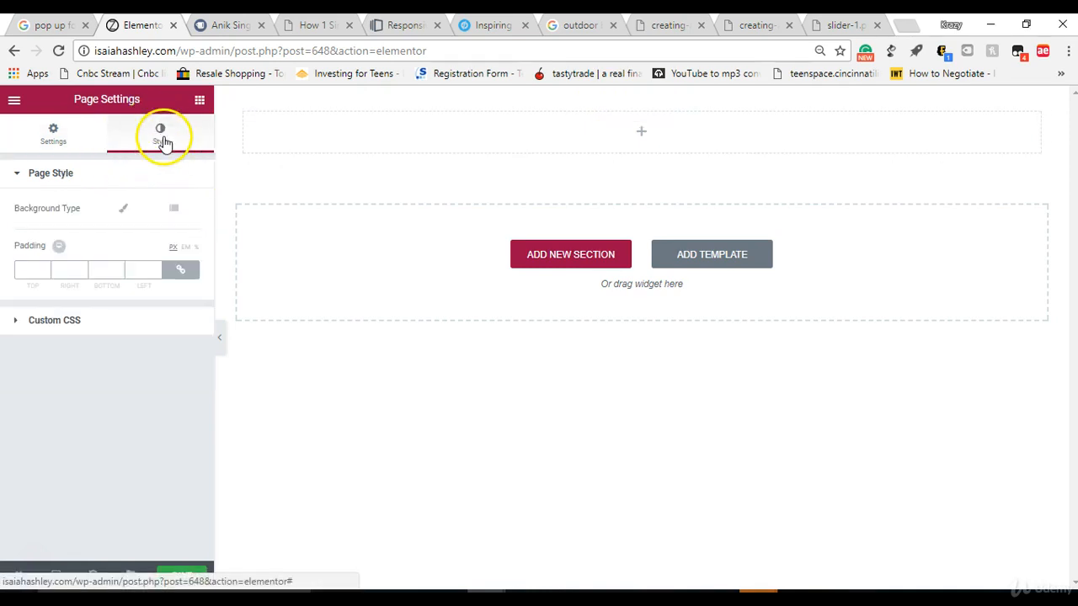
click(124, 212)
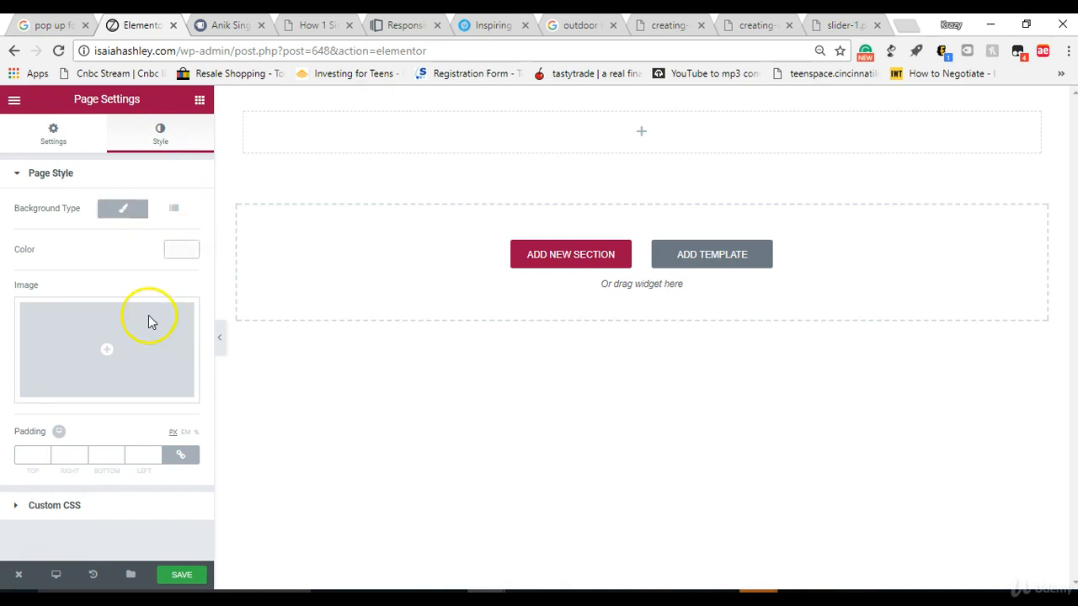
click(112, 353)
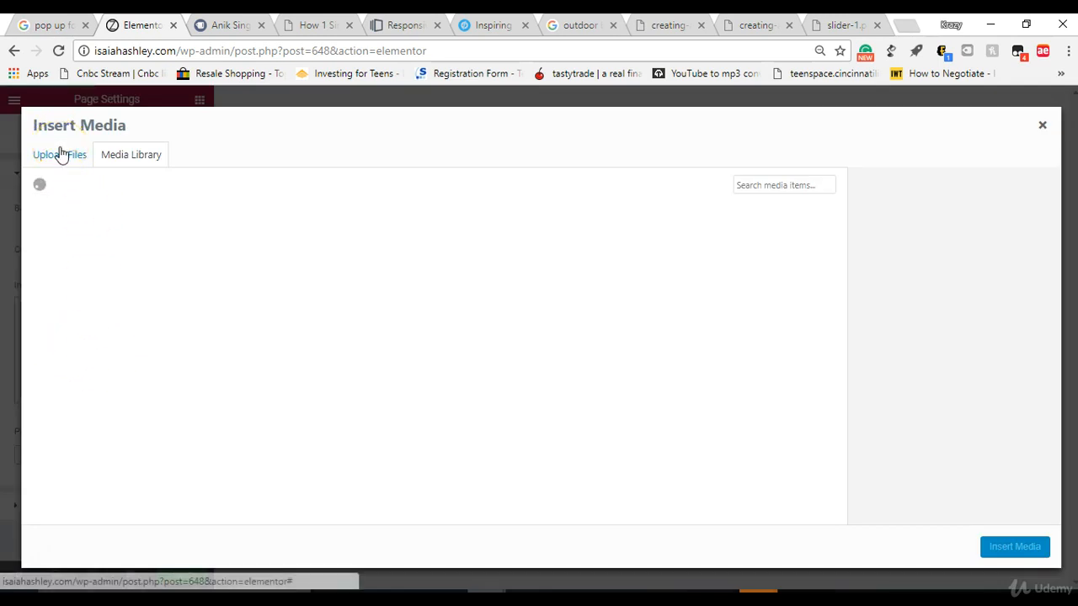
click(59, 154)
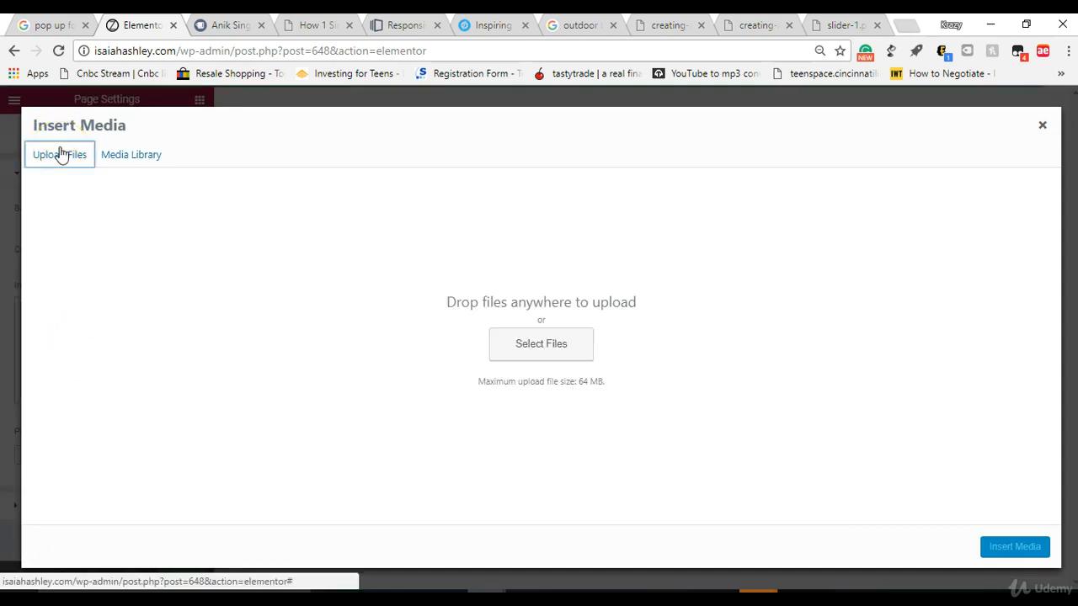
click(556, 358)
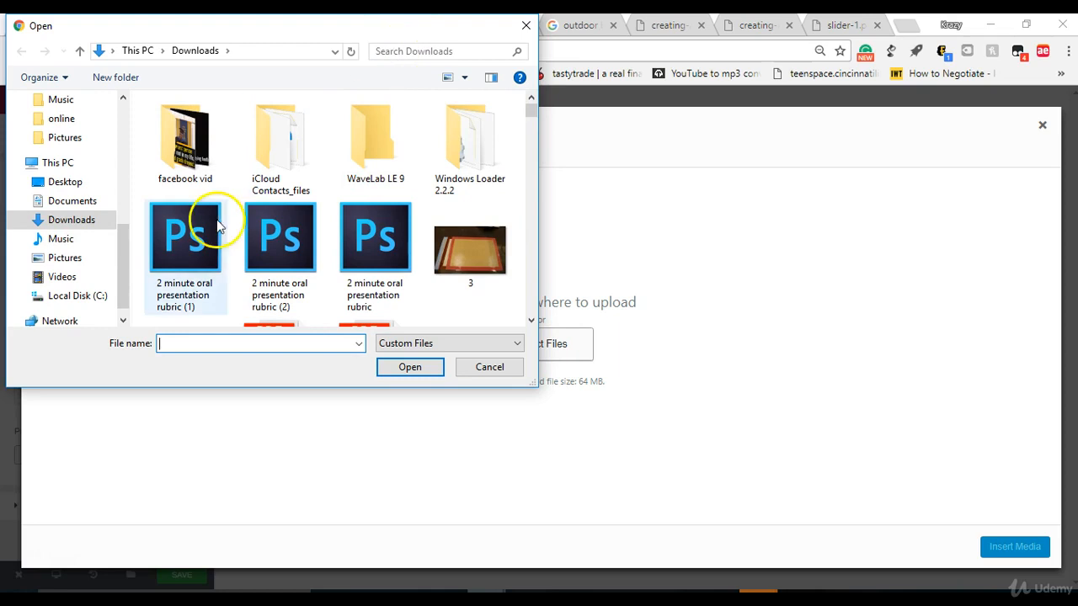
text(ft)
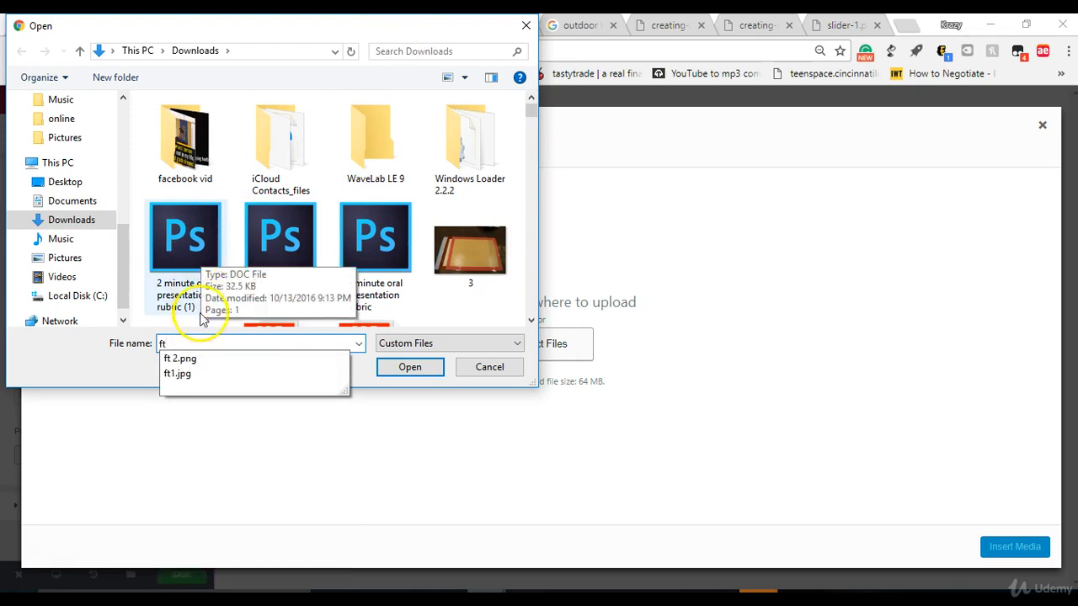
click(257, 373)
click(421, 371)
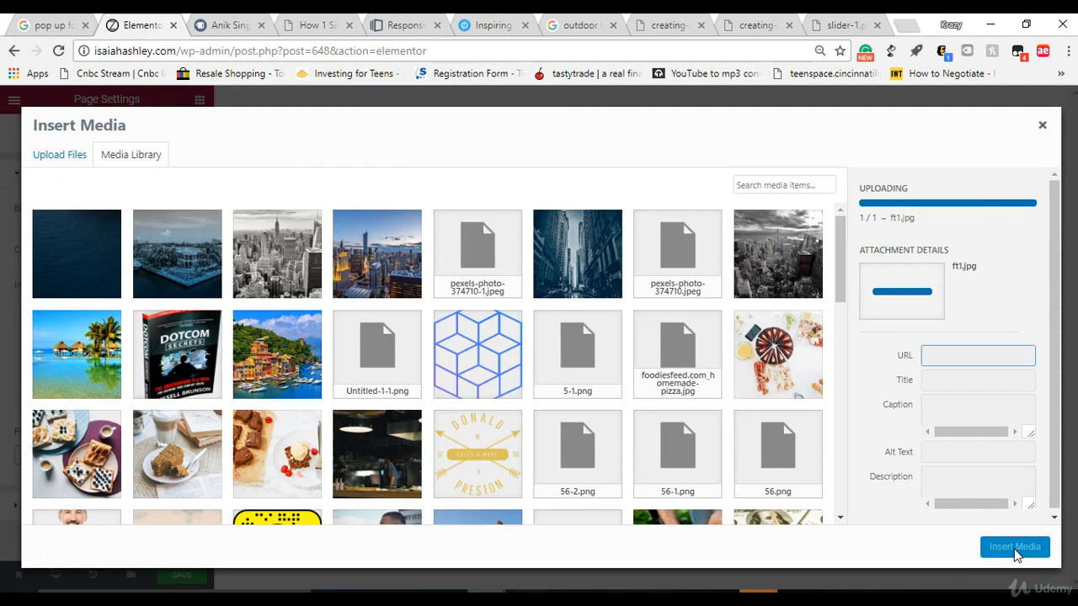
click(1014, 547)
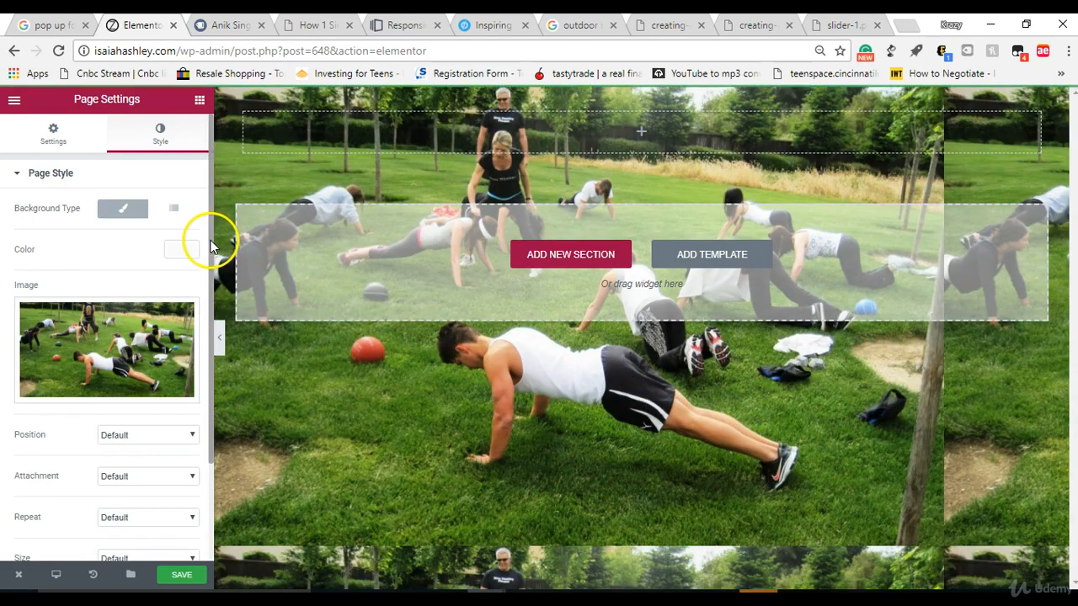
Step: Set the page background image's repeat to No-repeat and preview the page without the editing controls
scroll(204, 359, down, 3)
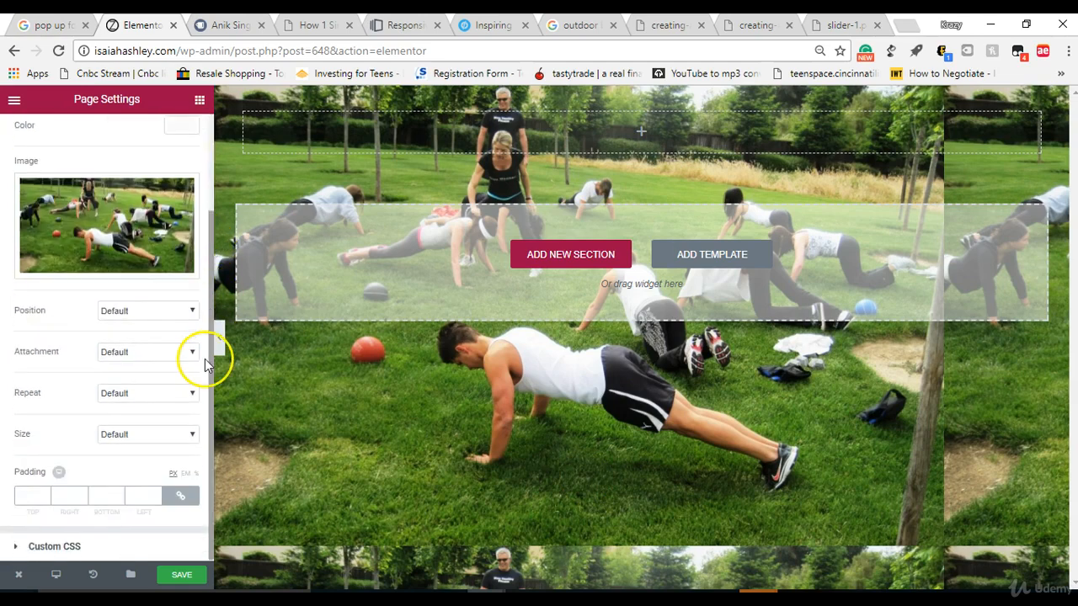
click(150, 394)
click(147, 421)
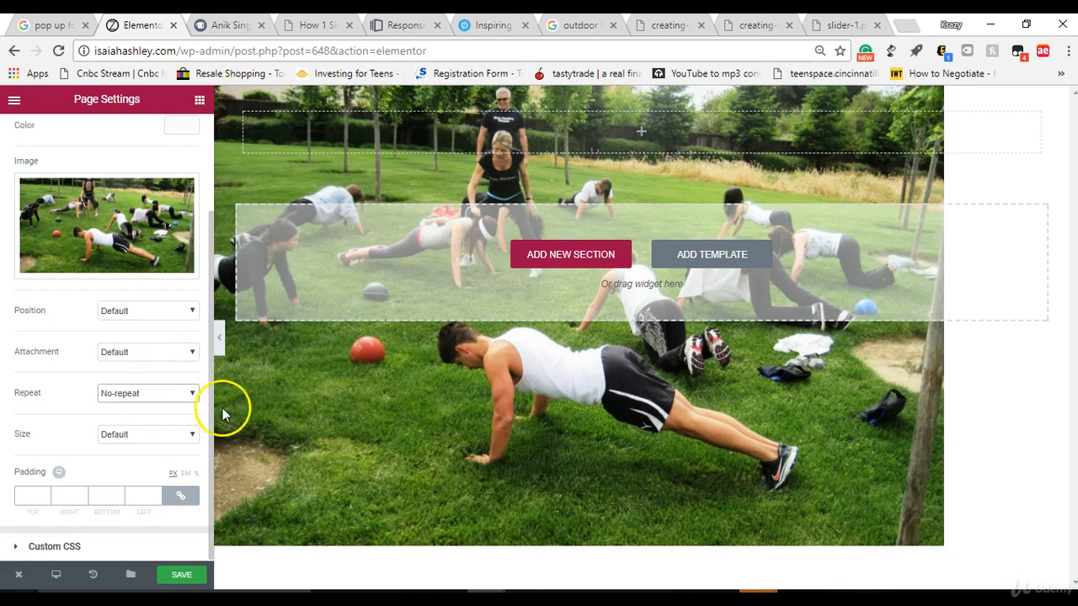
click(221, 338)
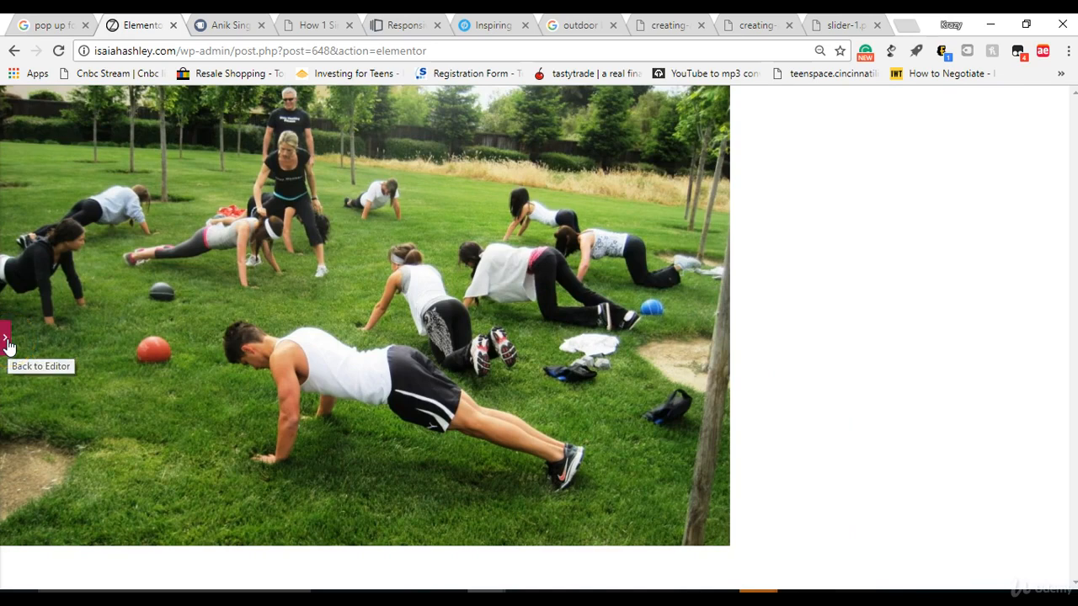
click(7, 345)
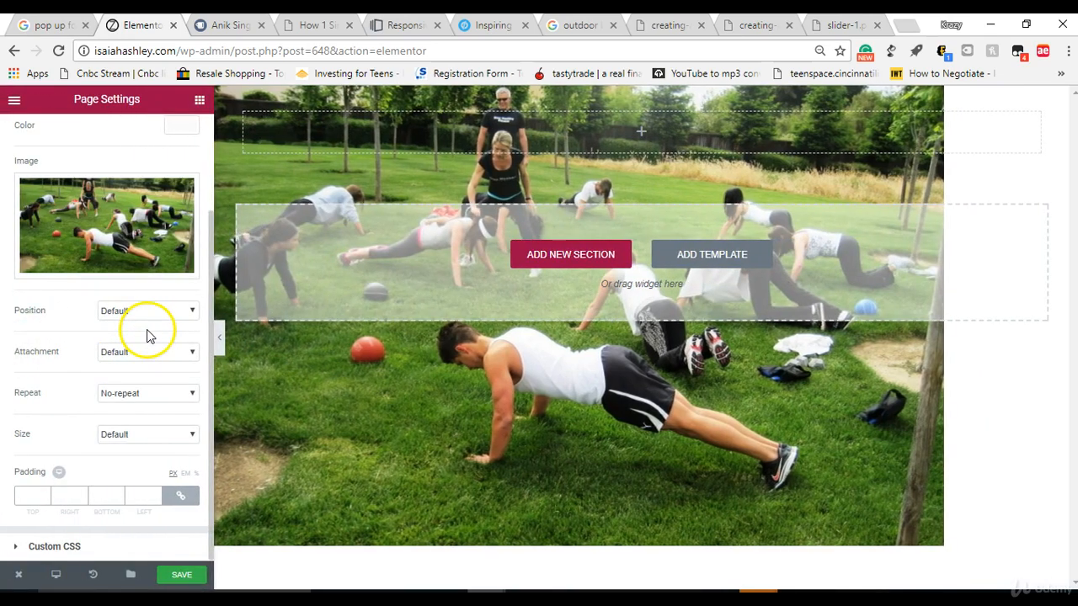
Step: Look through the position and attachment options of the page background image, leaving both at Default
mouse_move(158, 250)
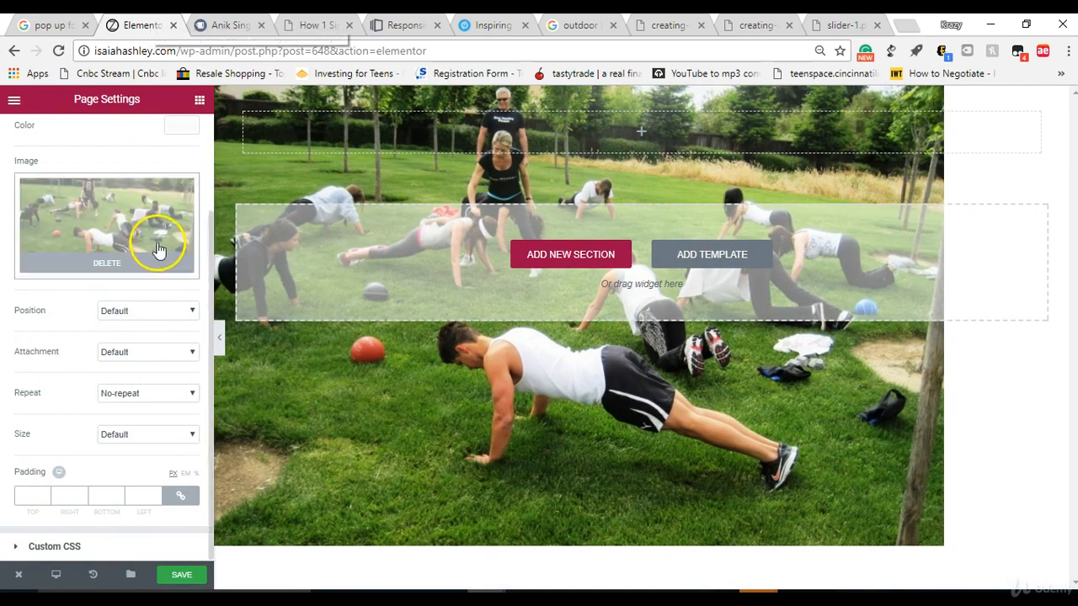
click(149, 313)
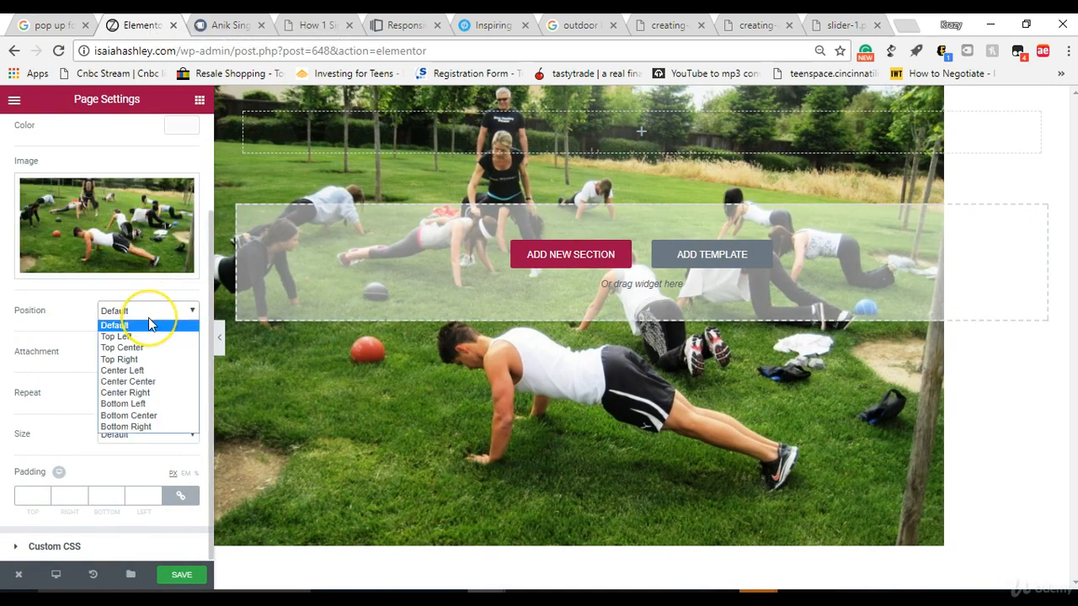
click(149, 324)
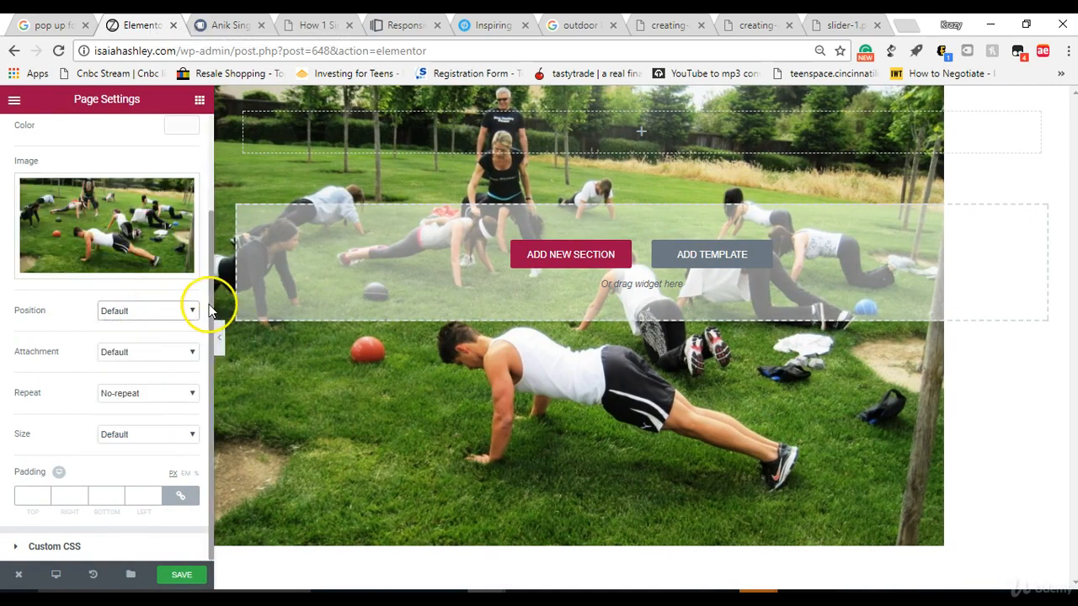
drag(211, 289, 207, 199)
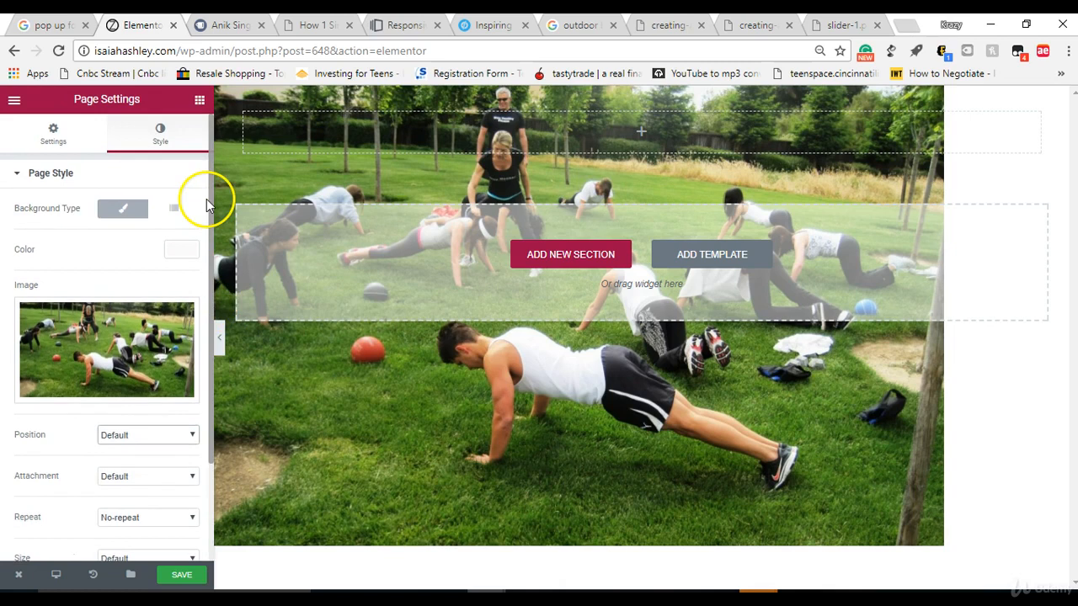
click(147, 471)
click(145, 488)
click(148, 434)
click(149, 435)
Step: Set the page background image's repeat to Repeat-x
click(149, 517)
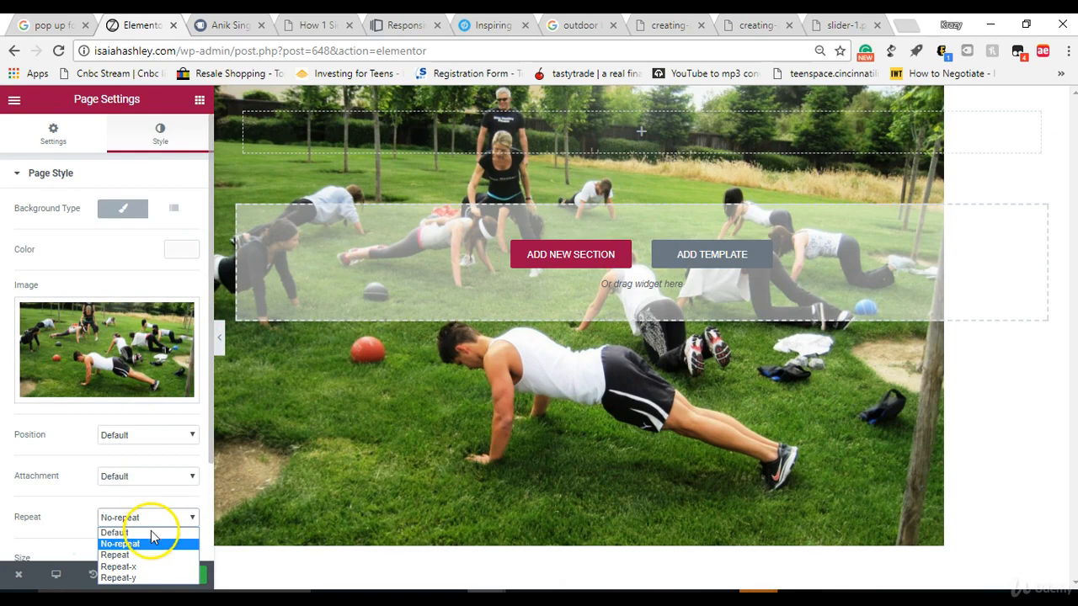
click(143, 567)
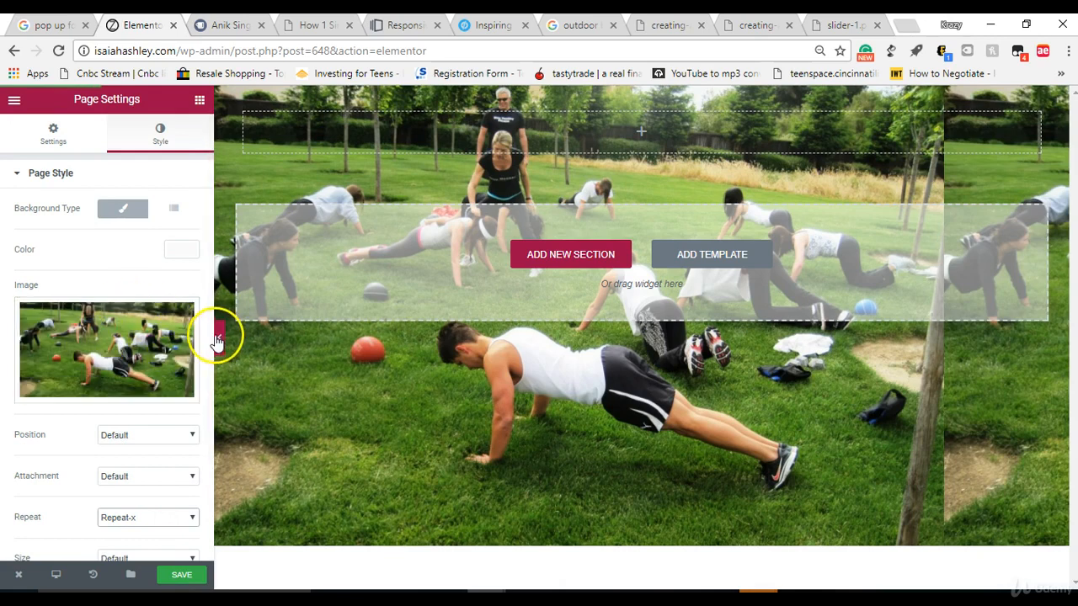
scroll(203, 395, down, 3)
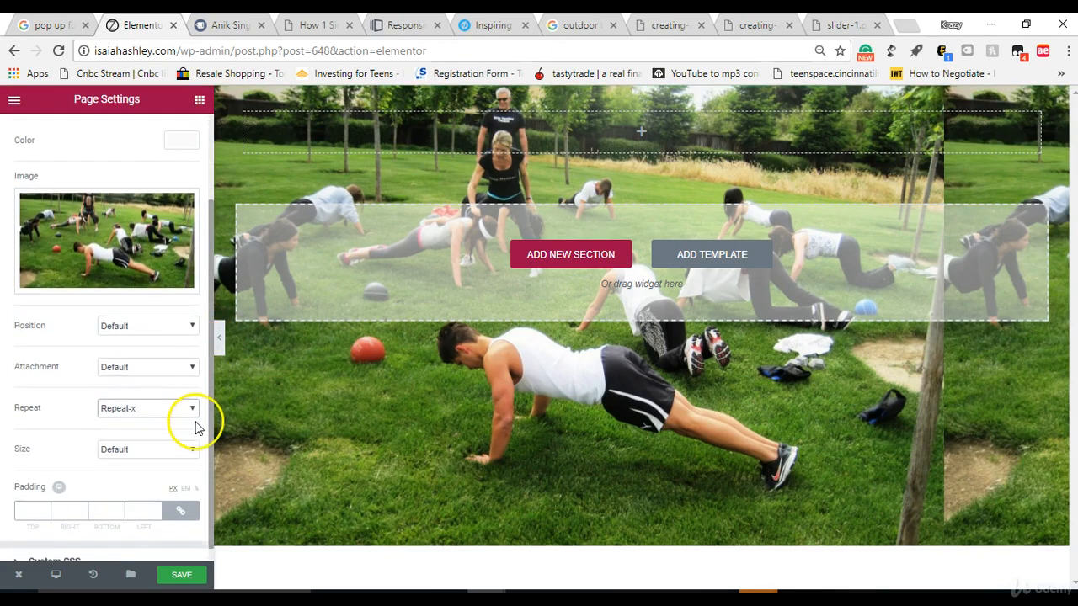
Step: Set the page background image's size to Cover, preview the page without the editing controls, and return to the editor
click(152, 436)
click(151, 462)
click(155, 436)
click(155, 472)
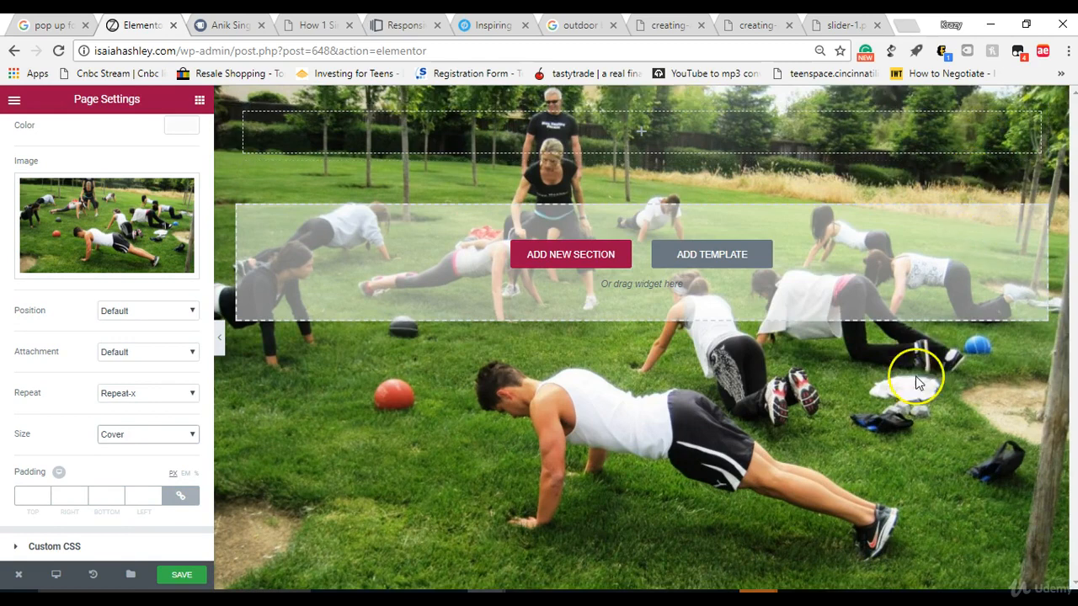
click(219, 341)
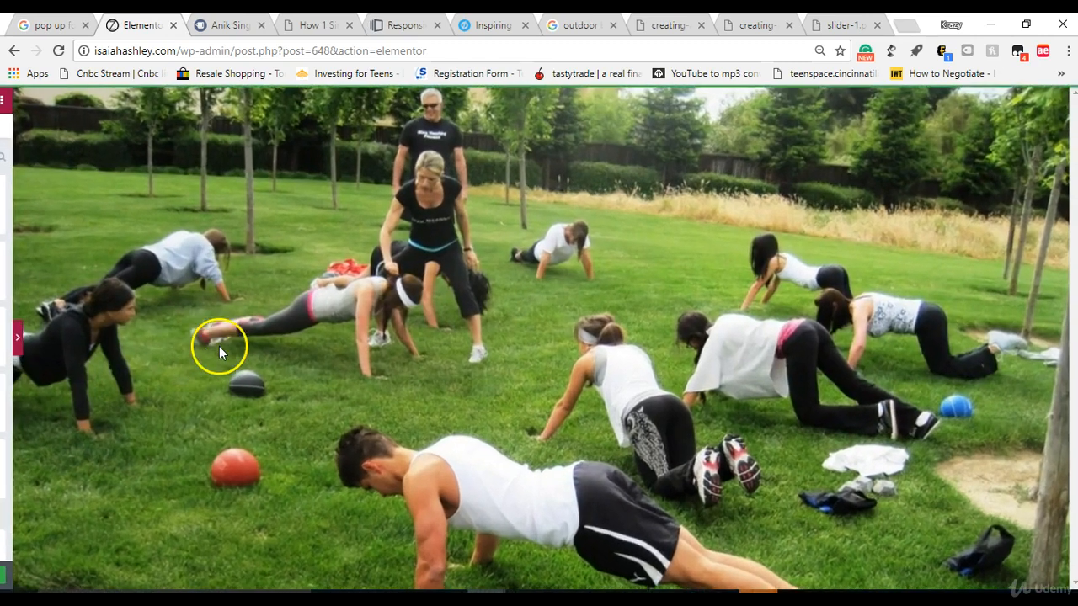
click(5, 339)
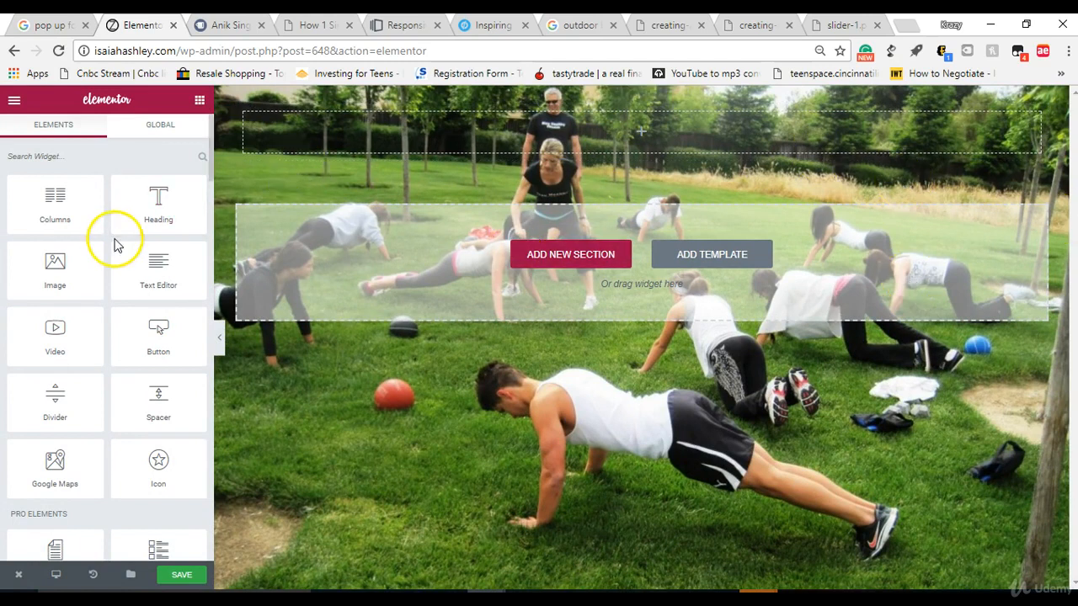
Step: Add two heading elements, one below the other, to the empty section and centre-align both
drag(171, 193, 657, 117)
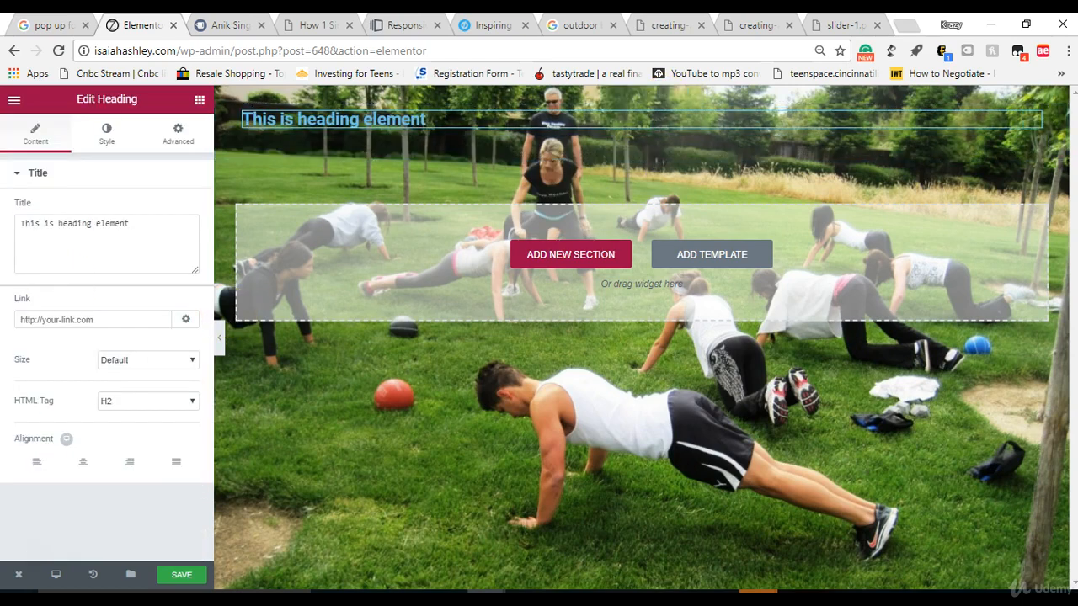
click(84, 465)
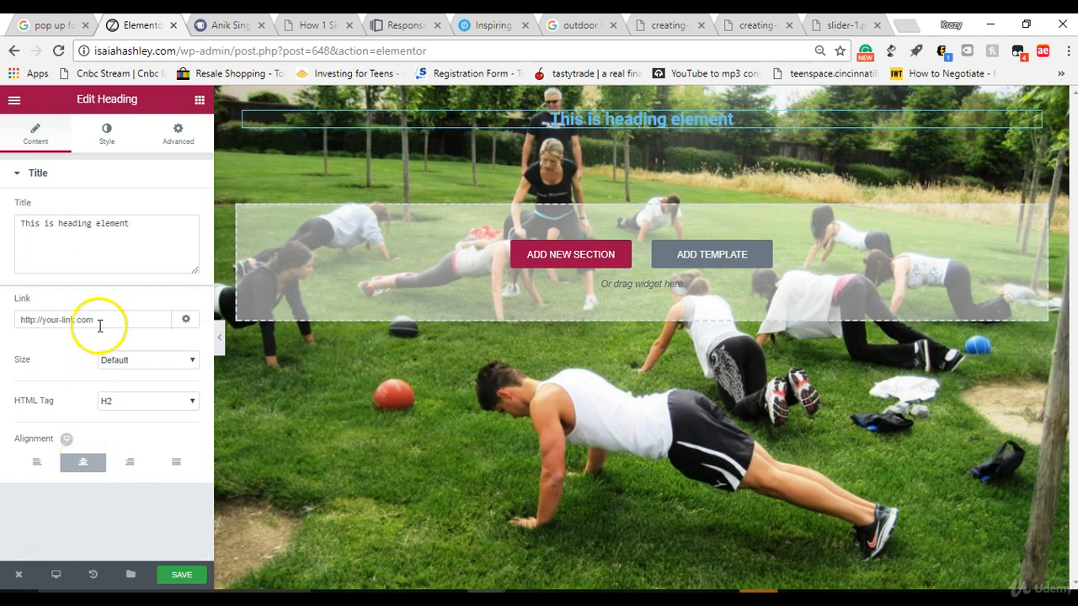
click(199, 101)
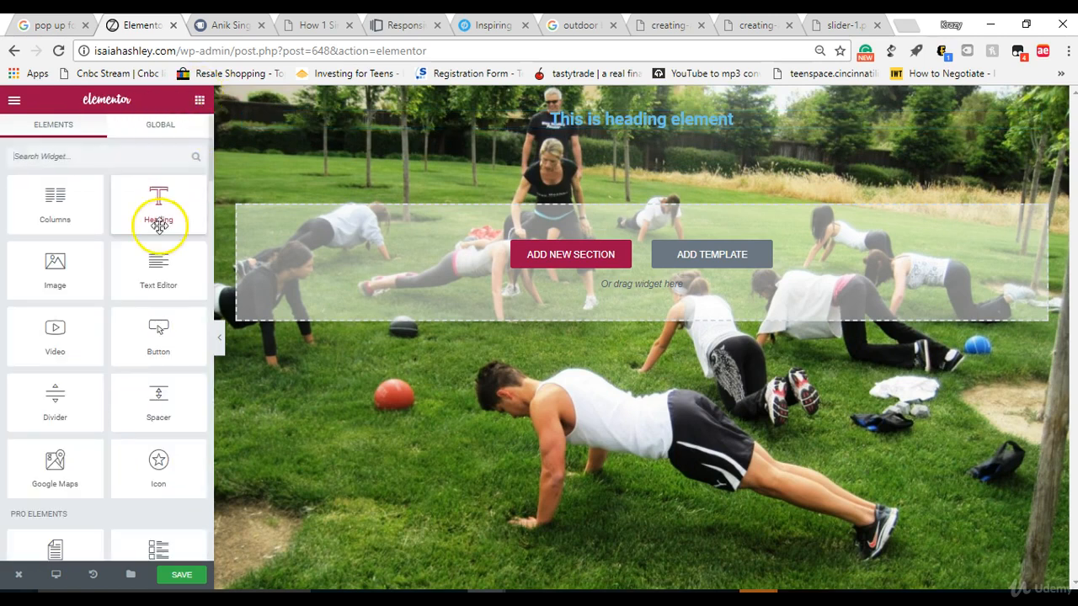
drag(159, 216, 389, 221)
drag(389, 220, 636, 134)
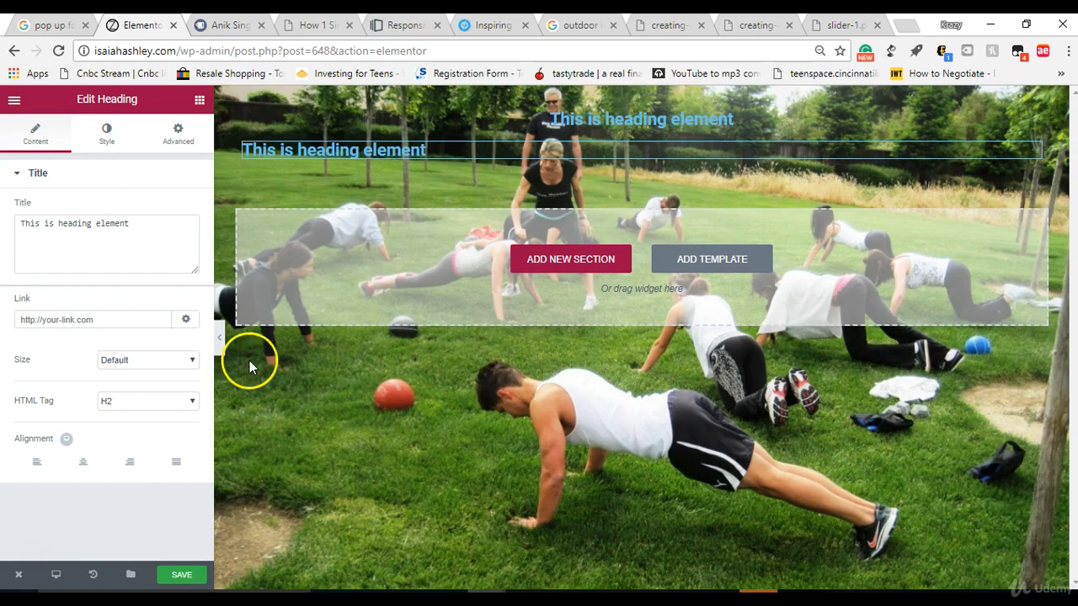
click(84, 462)
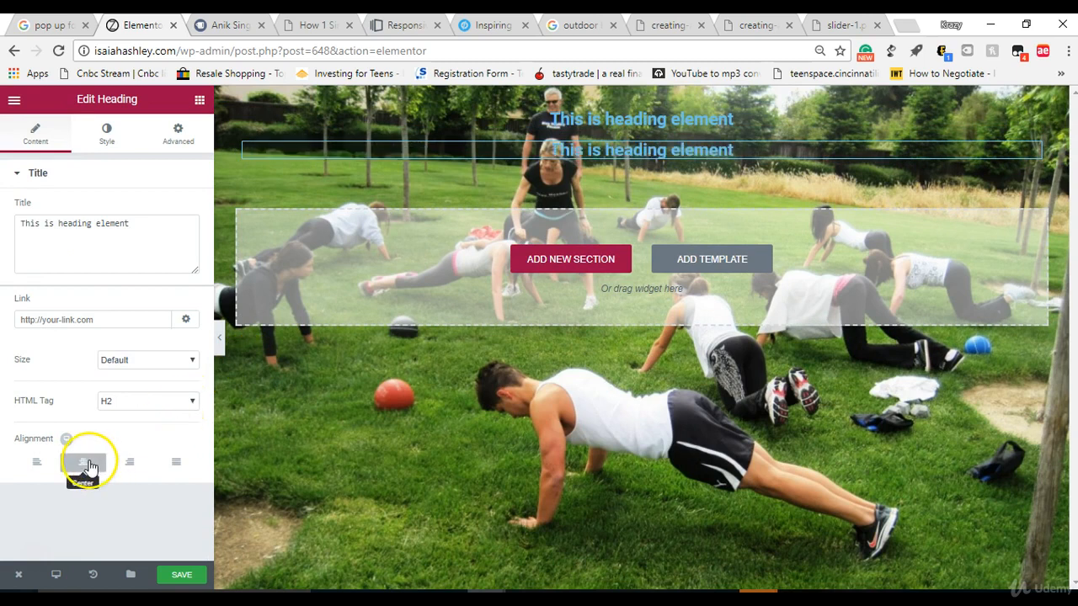
Step: Add a text editor element below the two headings, centre-align its text and look through its advanced settings
click(200, 102)
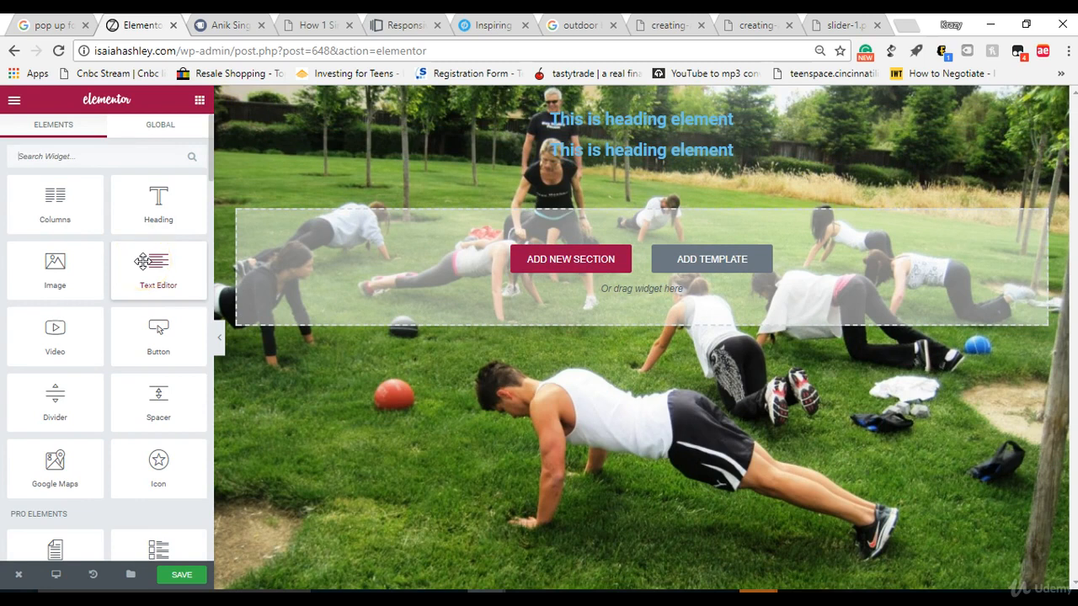
drag(143, 268, 622, 162)
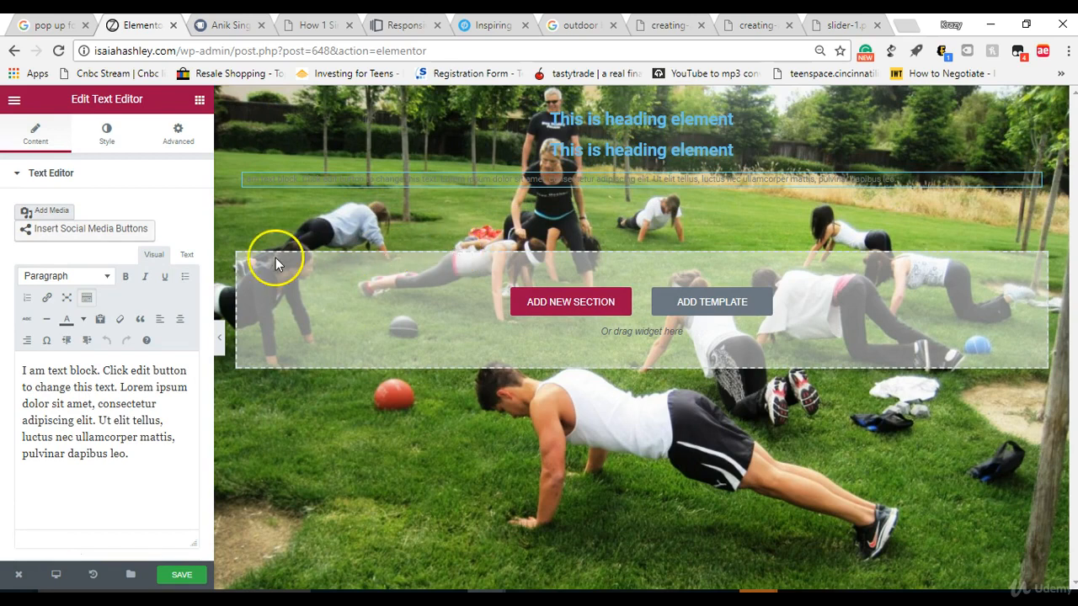
triple_click(355, 180)
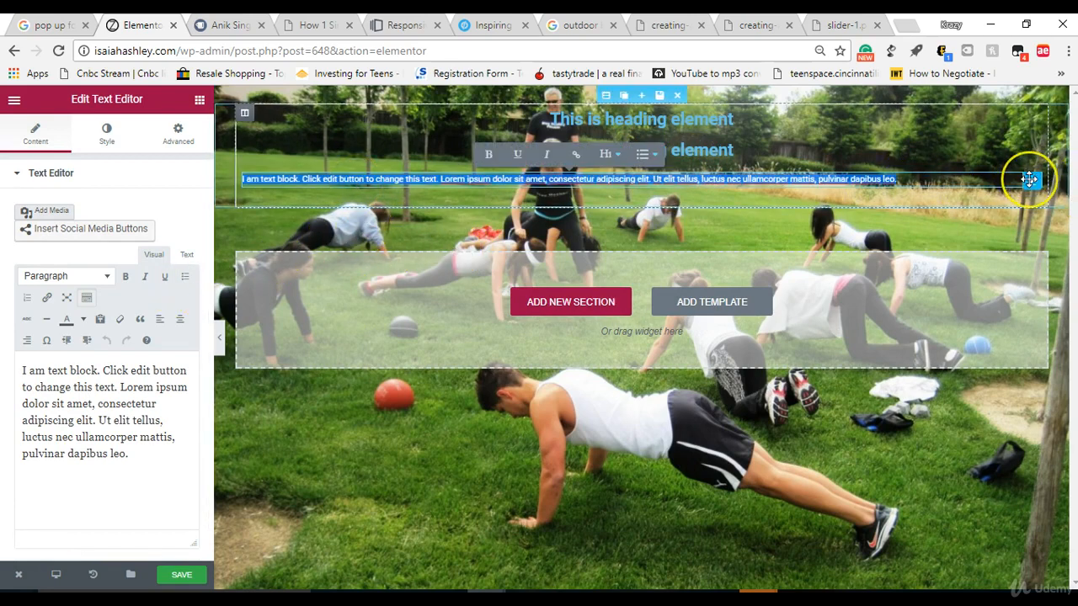
click(1027, 176)
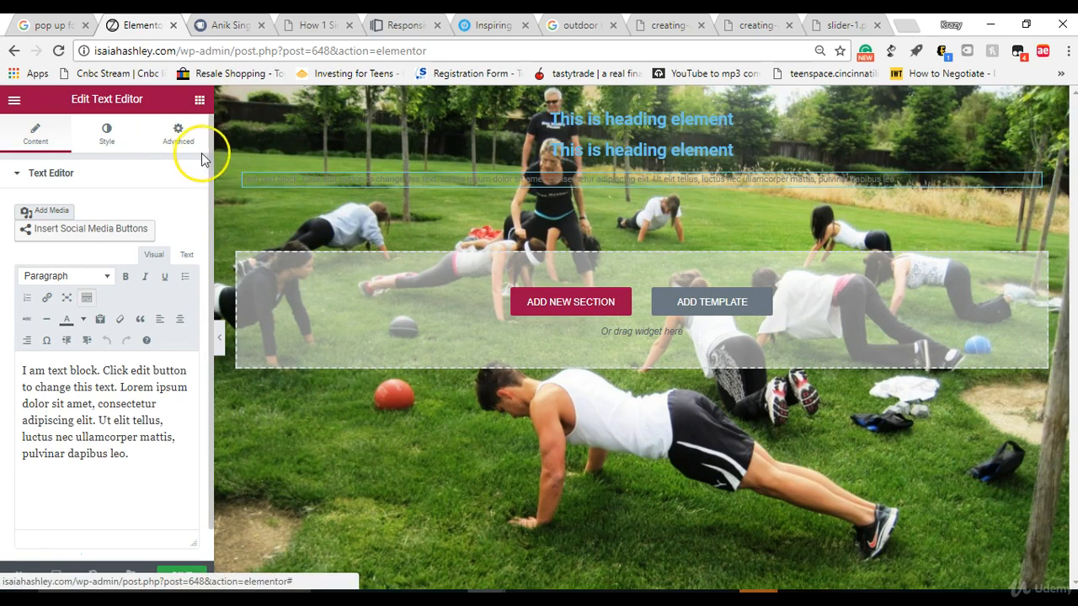
scroll(207, 209, down, 1)
scroll(207, 209, up, 1)
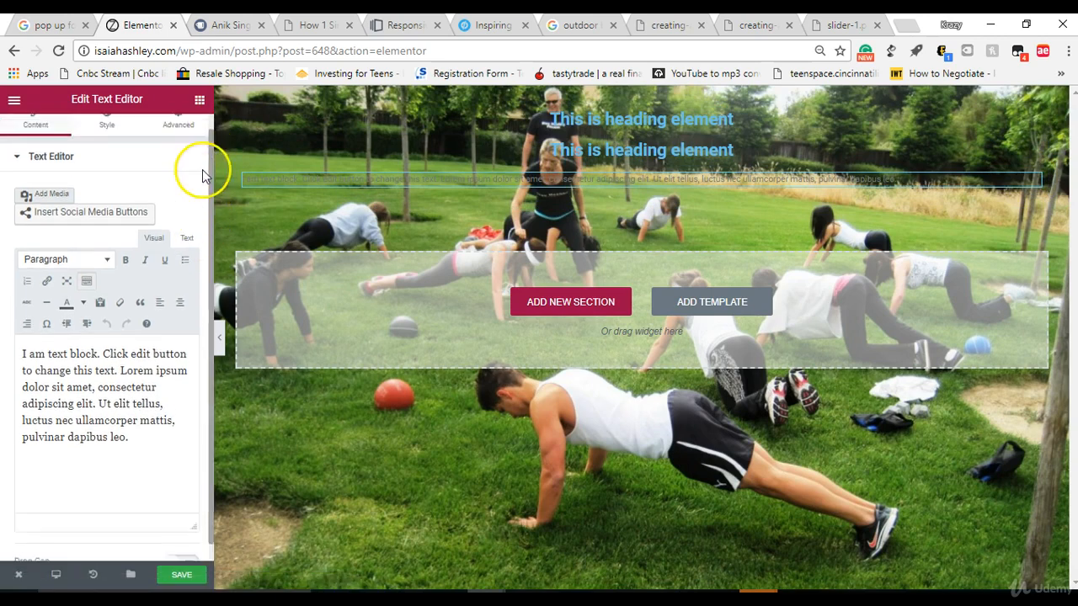
click(97, 143)
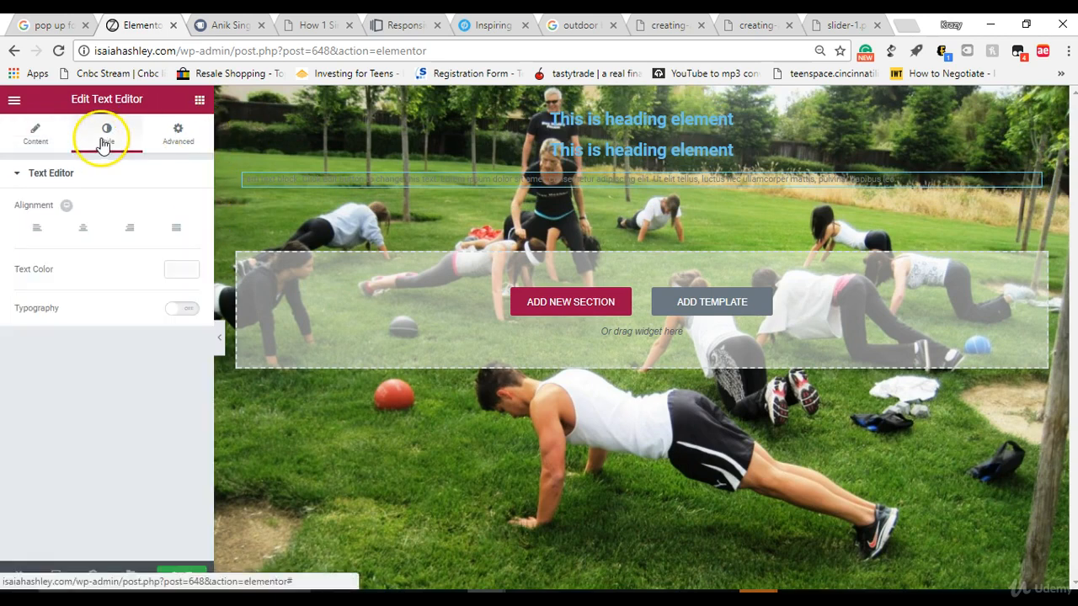
click(92, 233)
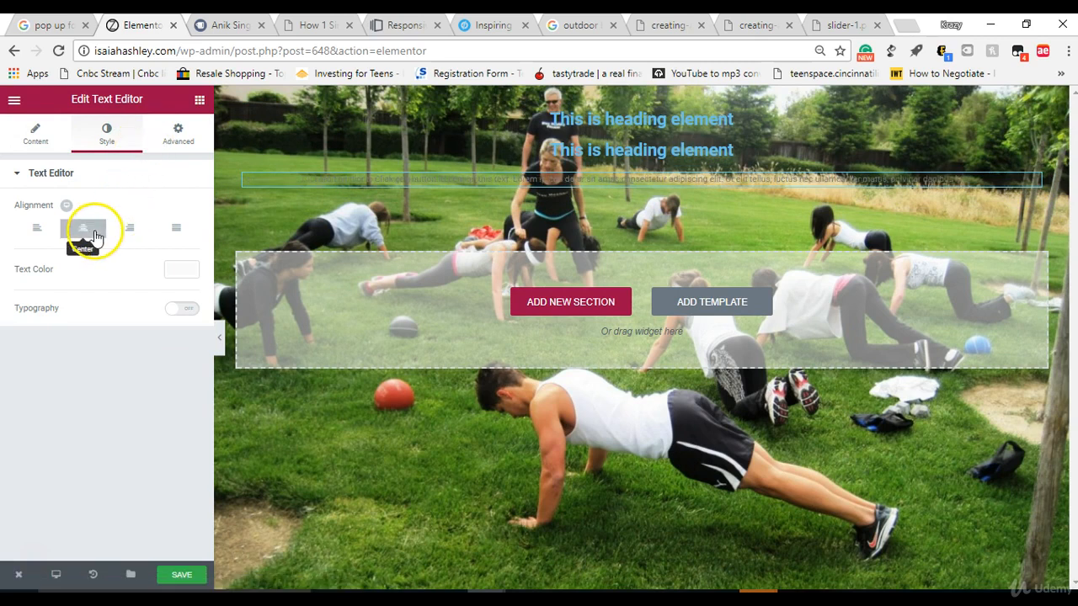
click(180, 148)
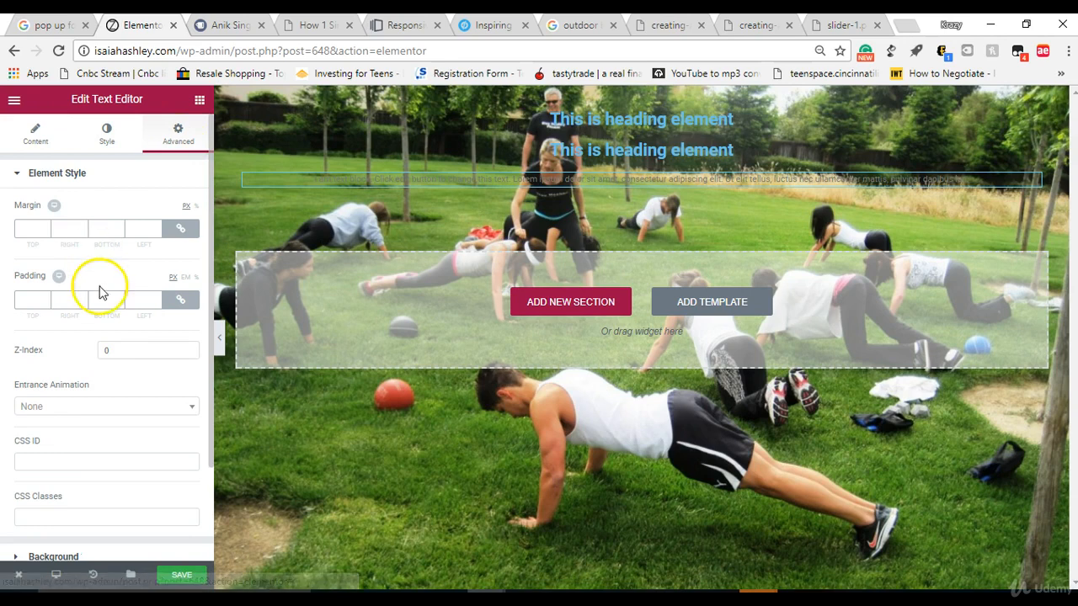
drag(208, 354, 193, 465)
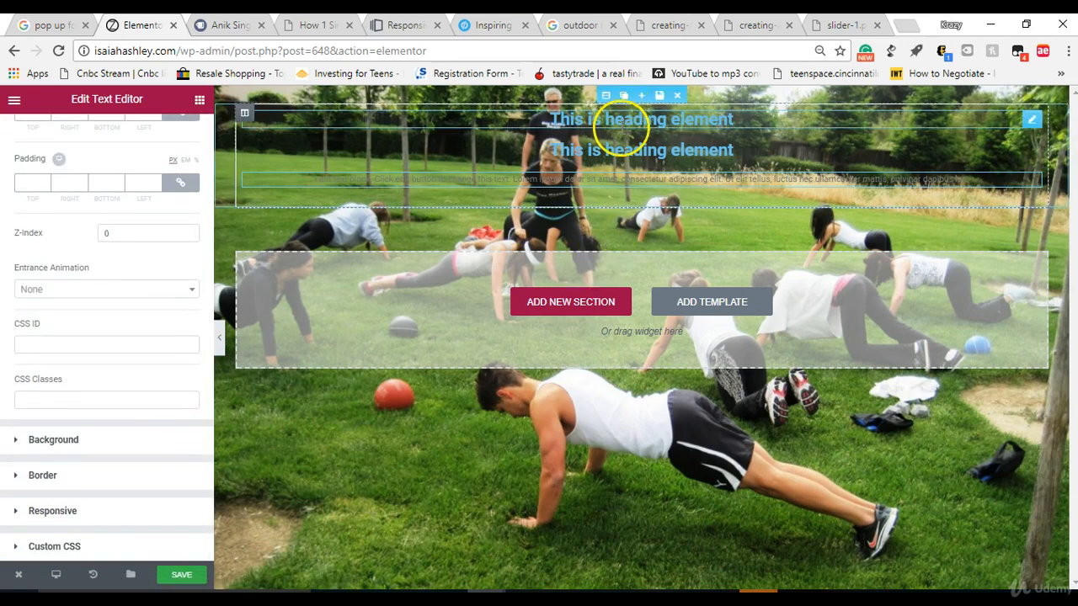
Step: Set the boxed content width of the section containing the headings and text to 500
click(621, 127)
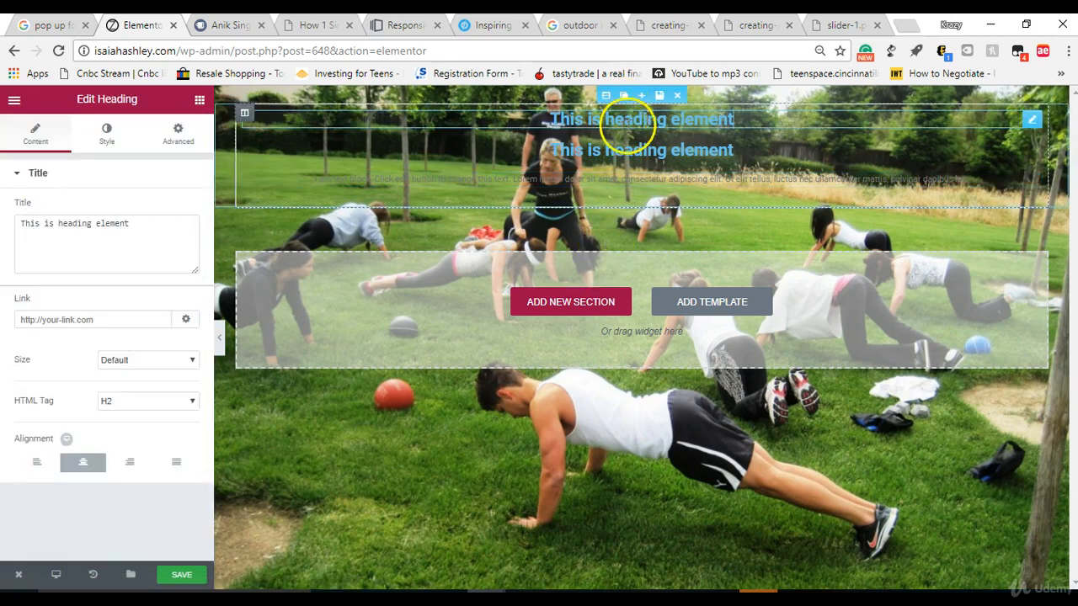
click(603, 98)
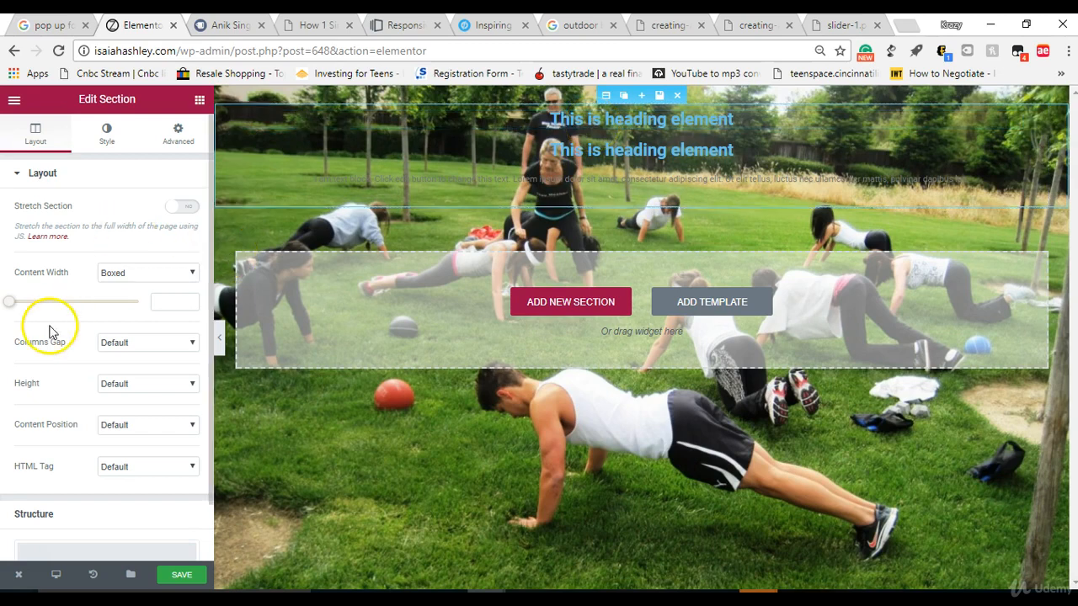
drag(14, 305, 41, 308)
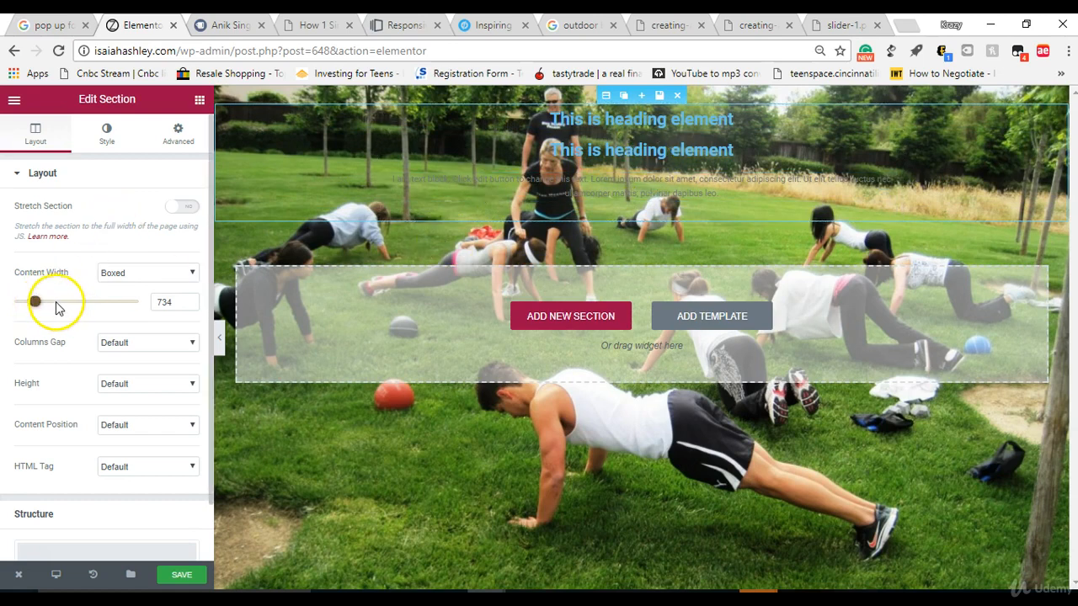
drag(34, 306, 16, 309)
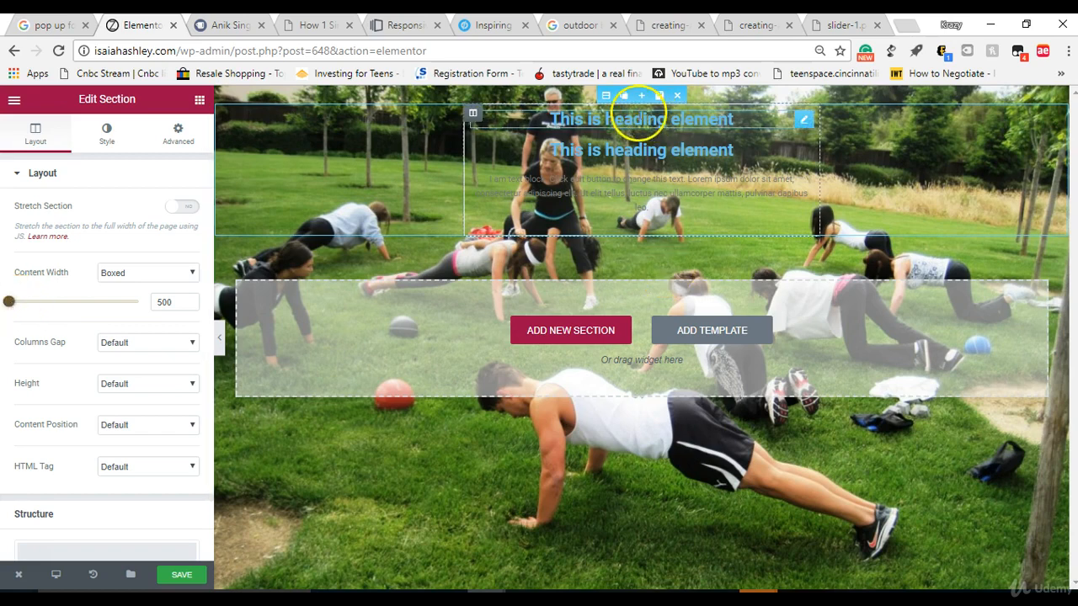
click(637, 119)
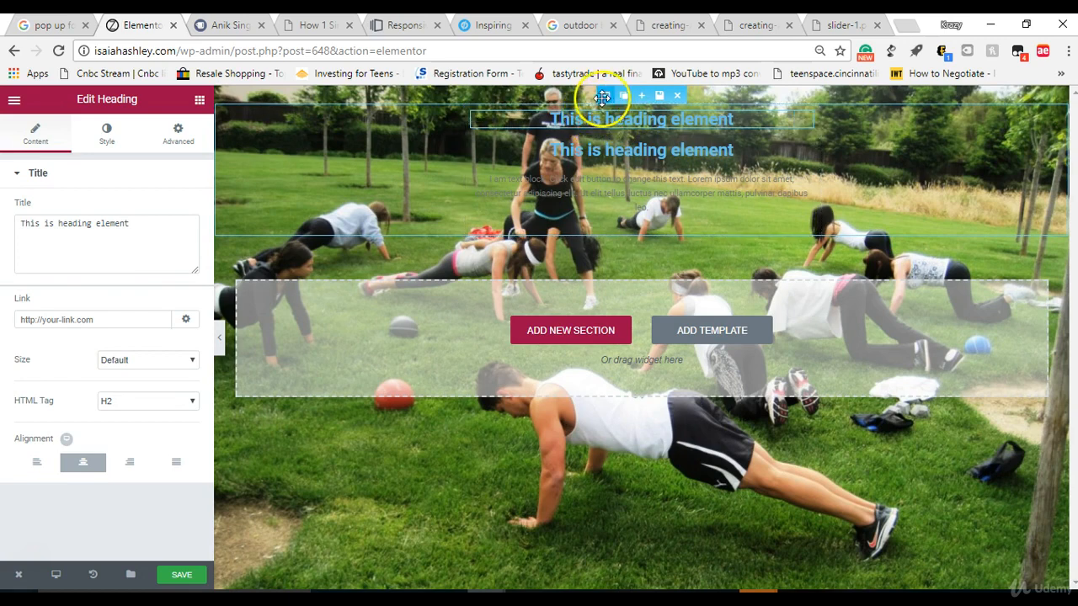
click(606, 96)
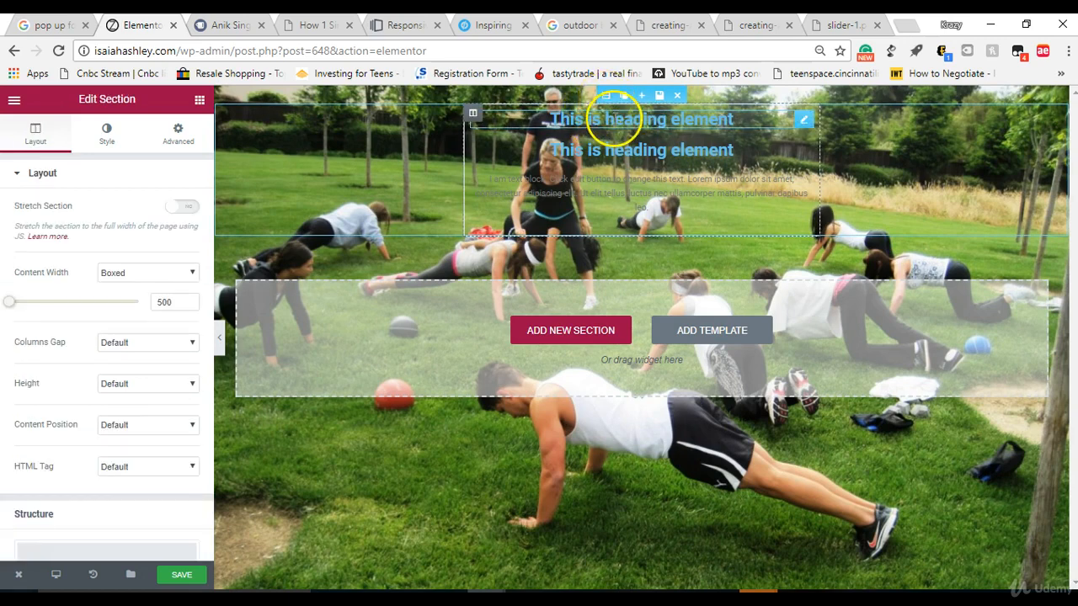
click(628, 122)
click(473, 112)
click(523, 118)
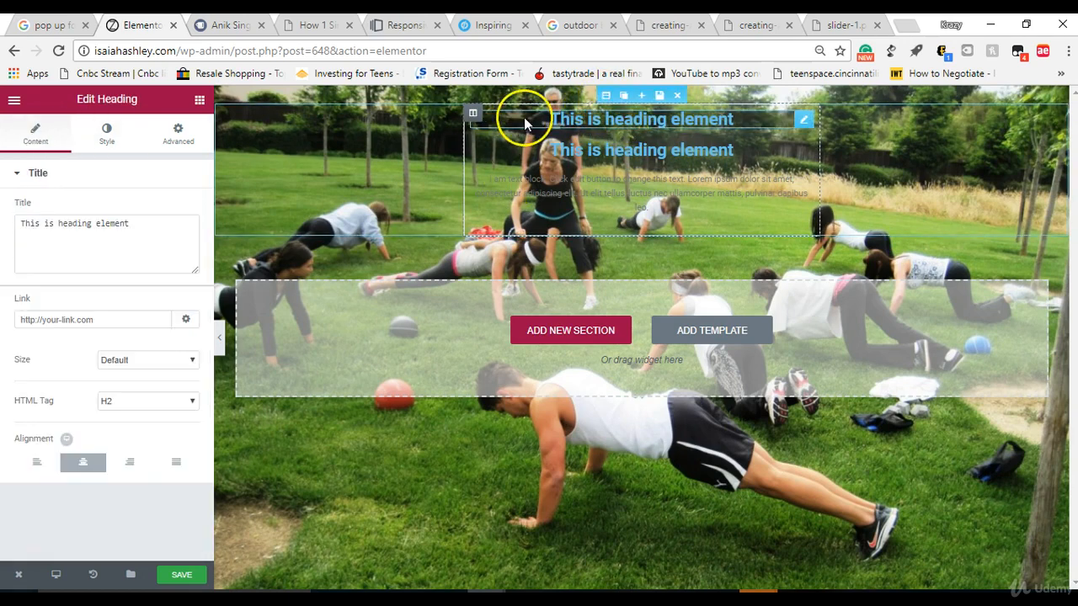
click(123, 133)
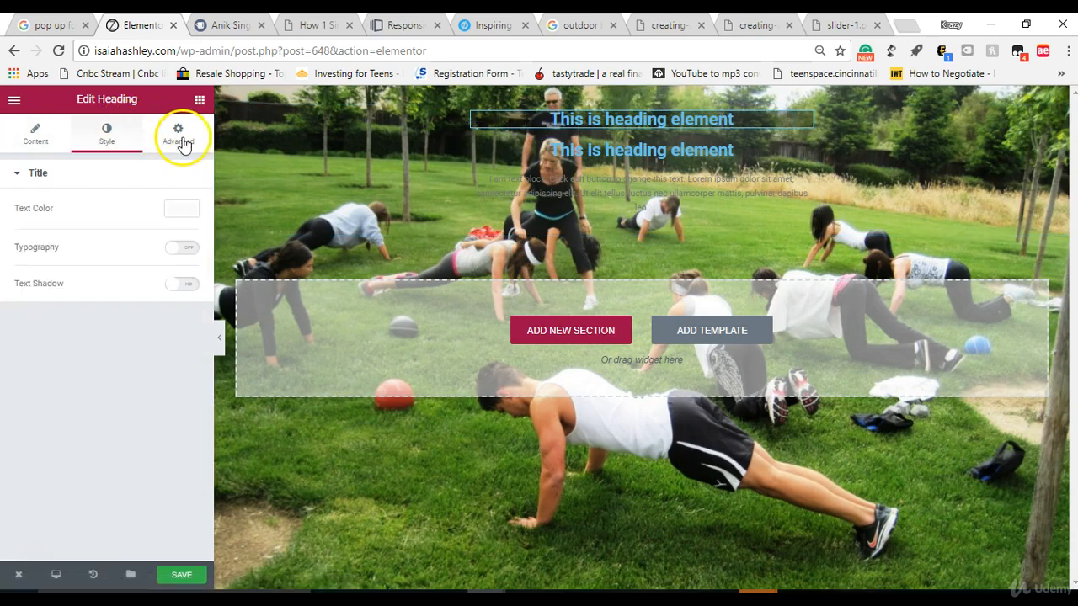
click(179, 139)
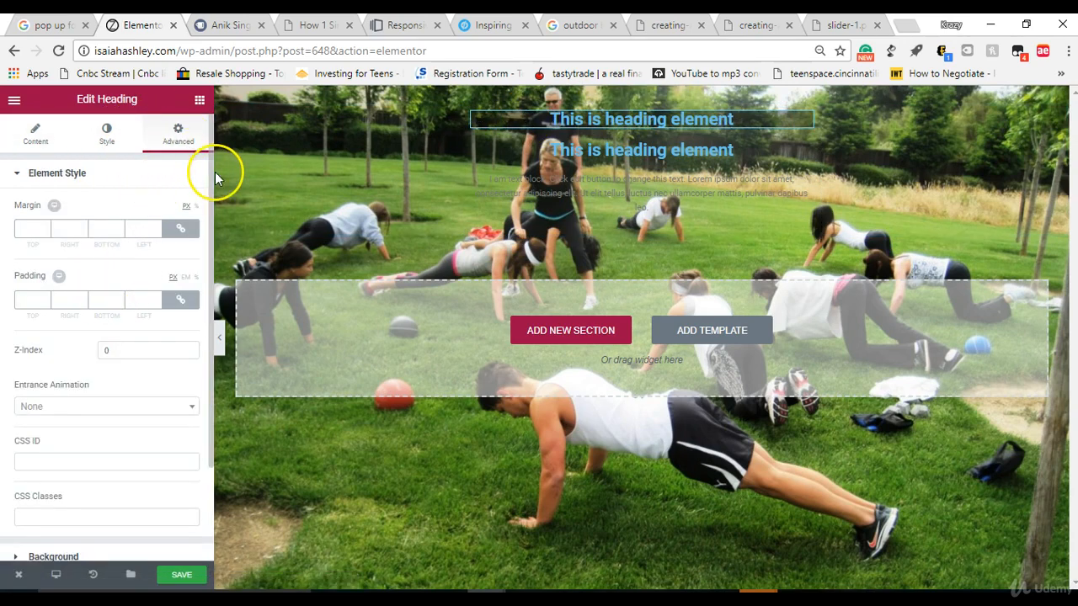
scroll(190, 325, down, 2)
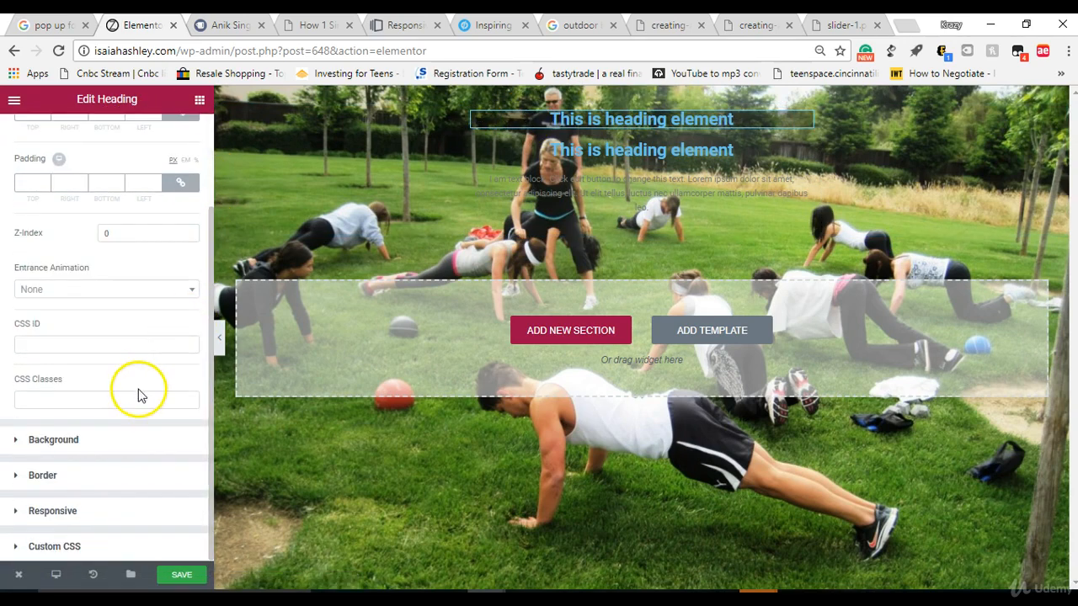
click(132, 435)
click(169, 331)
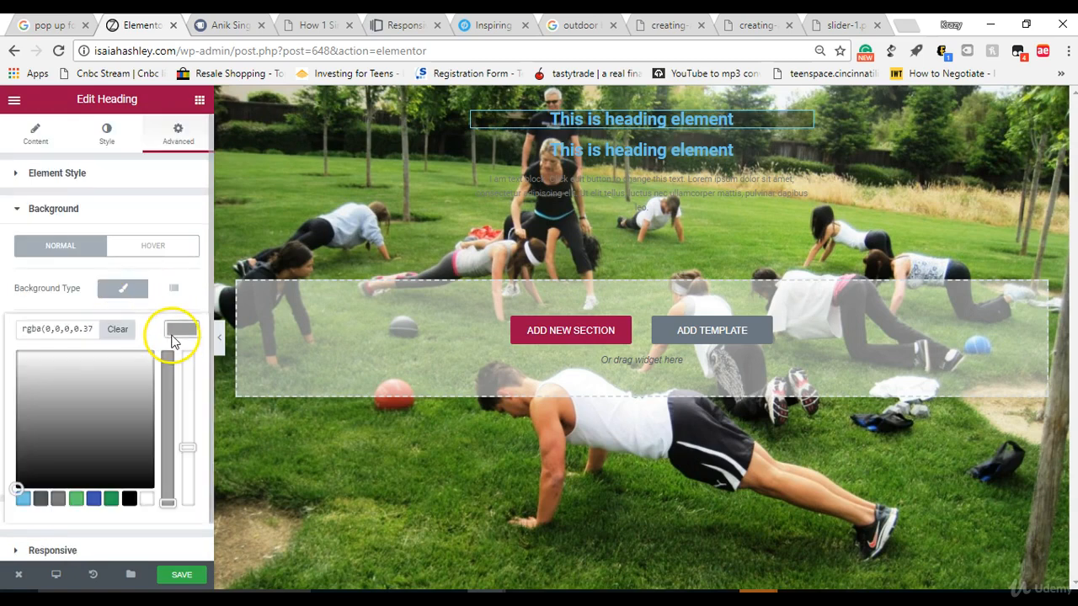
click(116, 328)
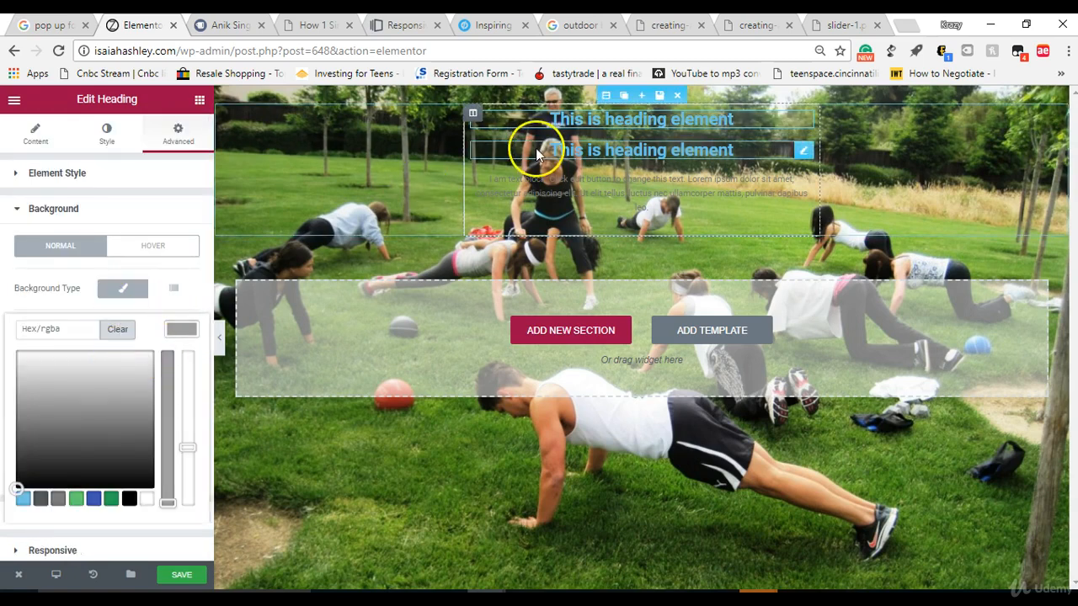
Step: Give the column holding the headings and text a black background colour with opacity of about 0.52
click(467, 115)
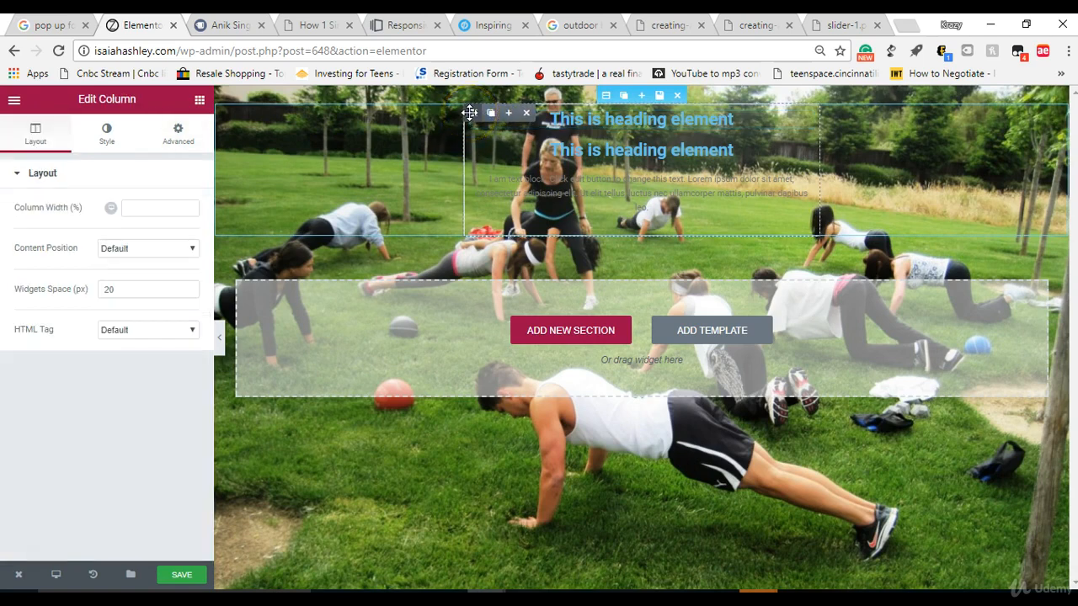
click(109, 133)
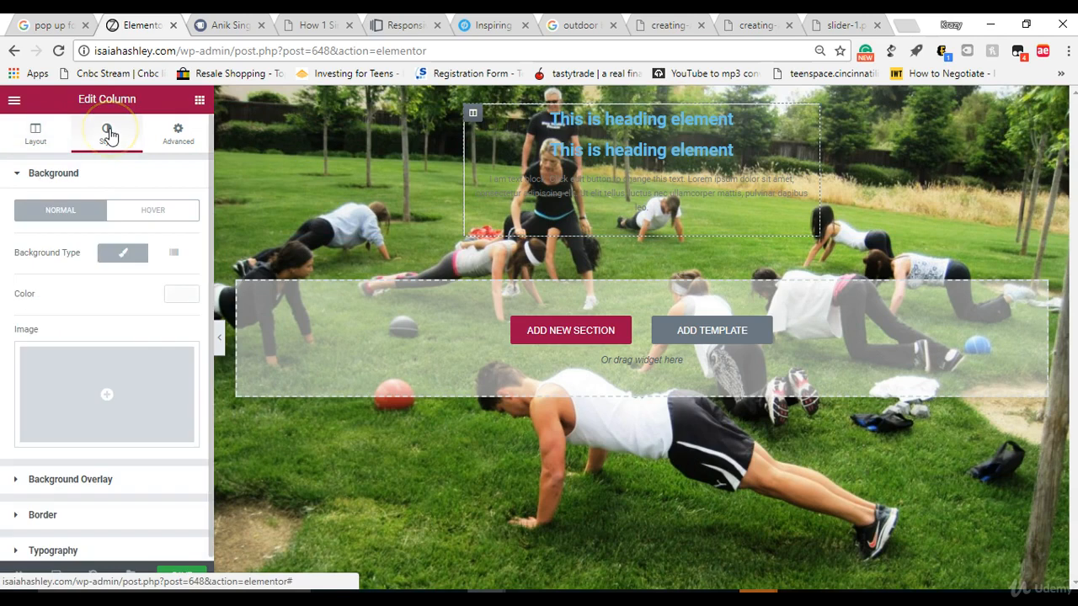
click(180, 296)
click(129, 462)
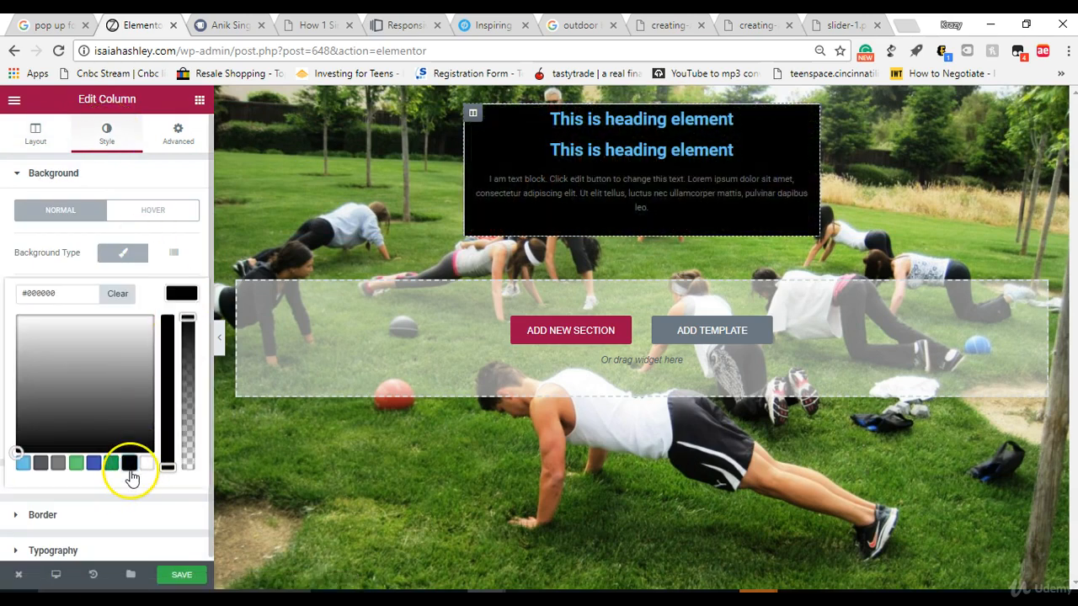
drag(187, 317, 182, 409)
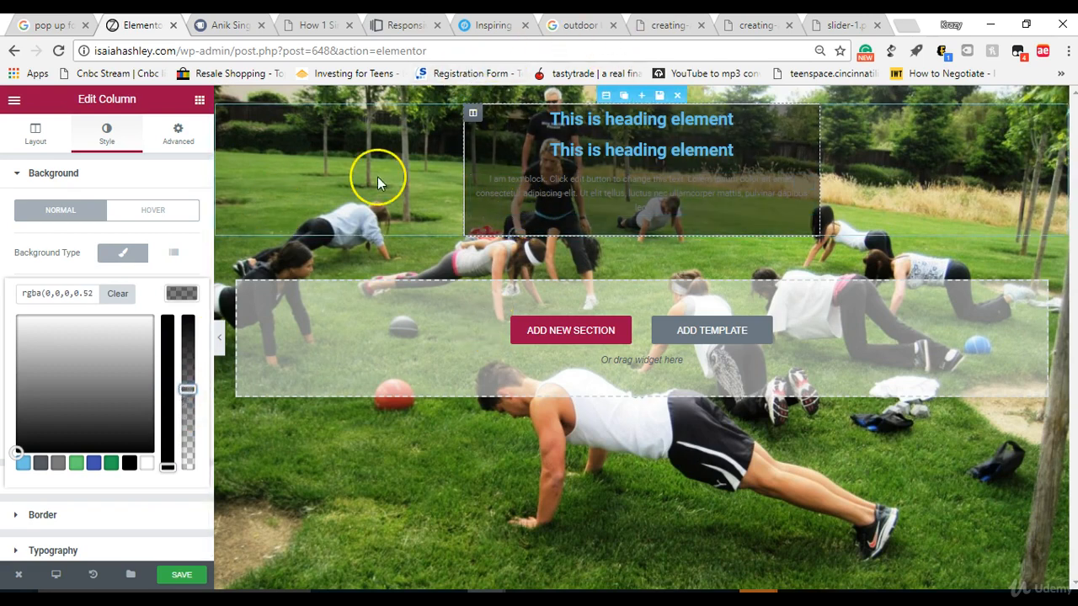
mouse_move(471, 114)
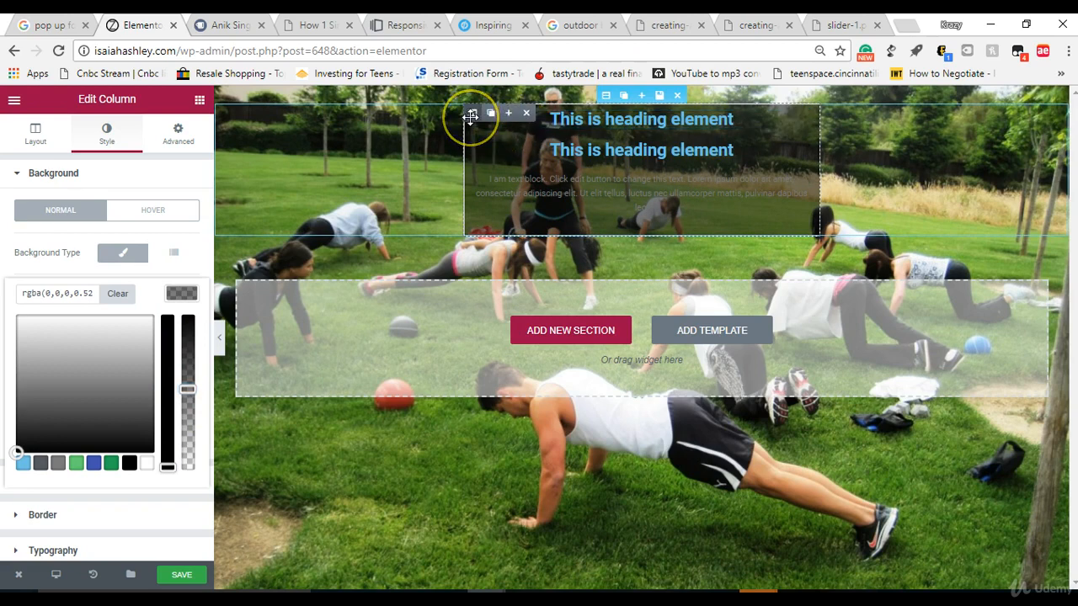
click(35, 136)
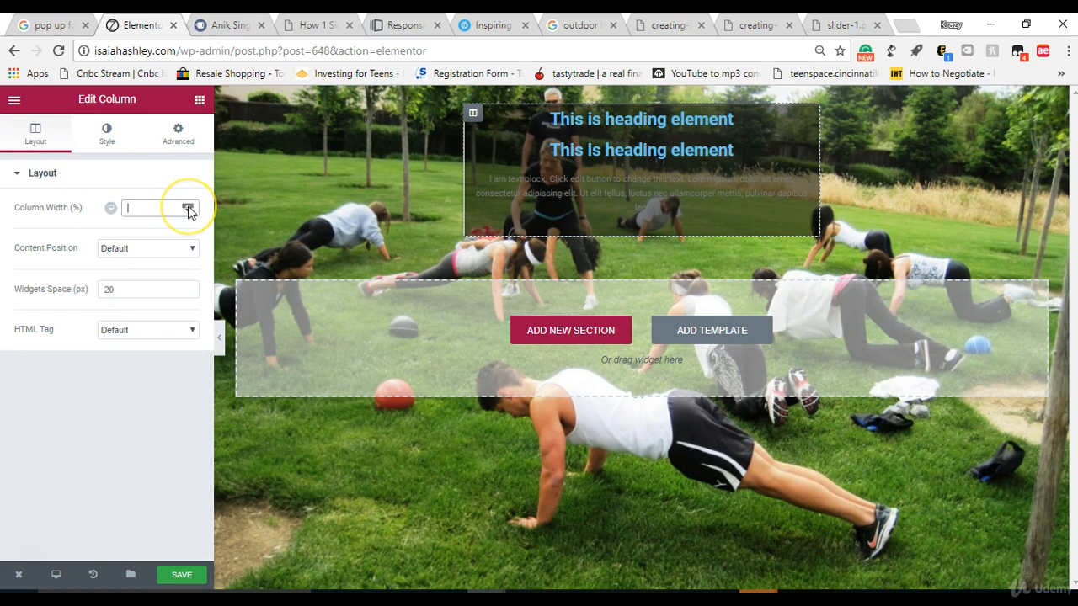
click(145, 246)
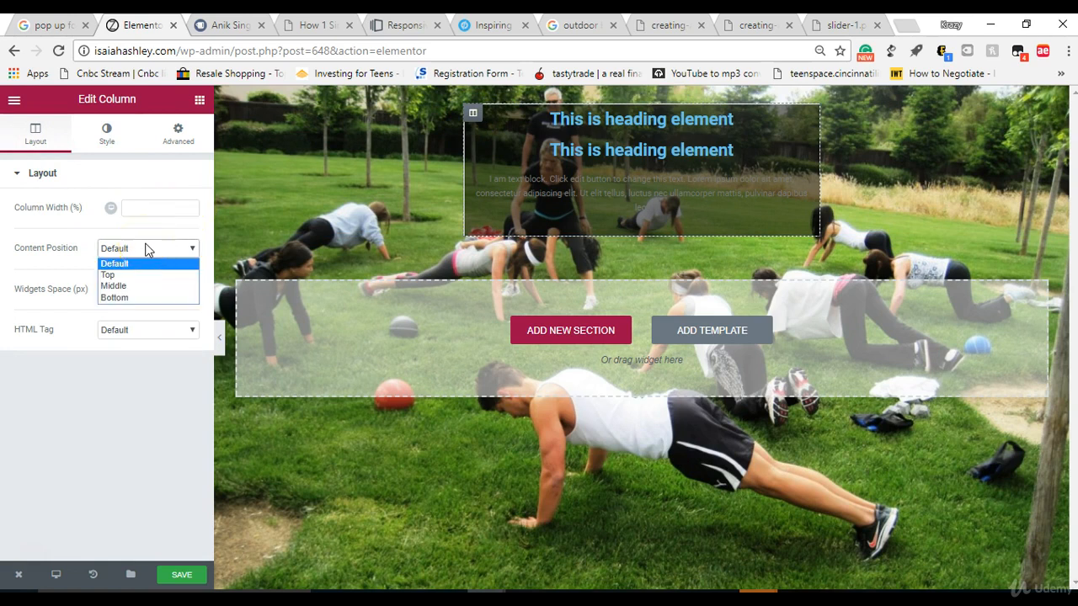
click(145, 249)
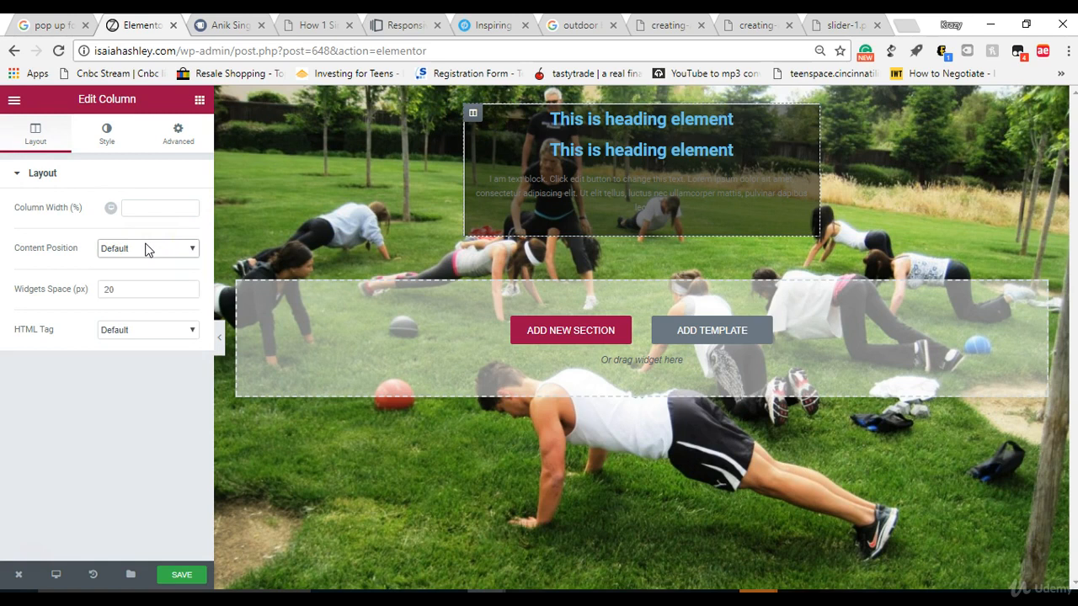
Step: Replace the first heading's placeholder title with "SolveIt Fitness presents"
click(606, 120)
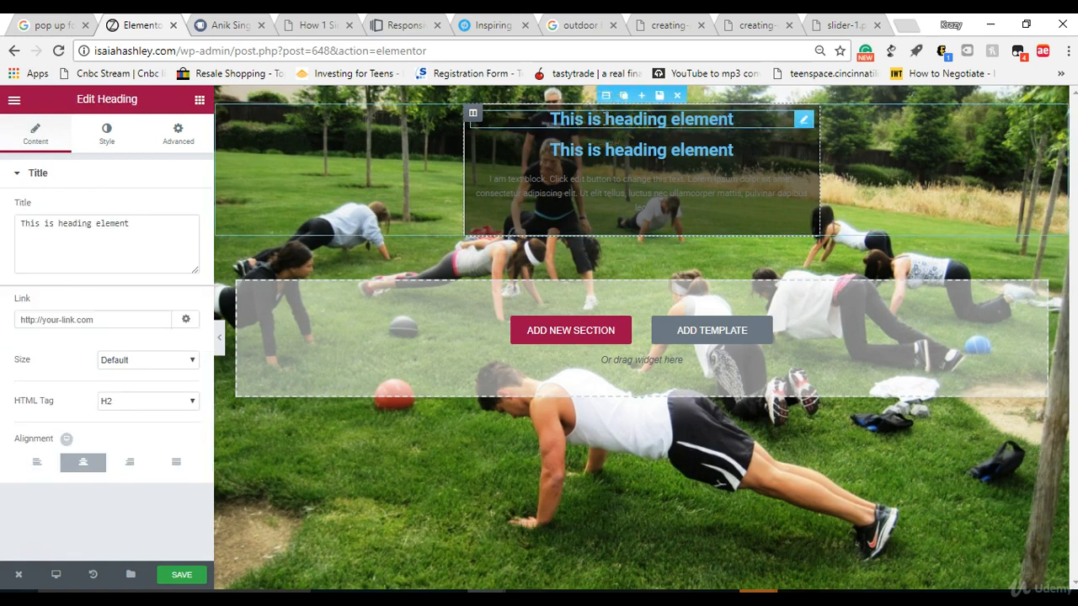
click(734, 119)
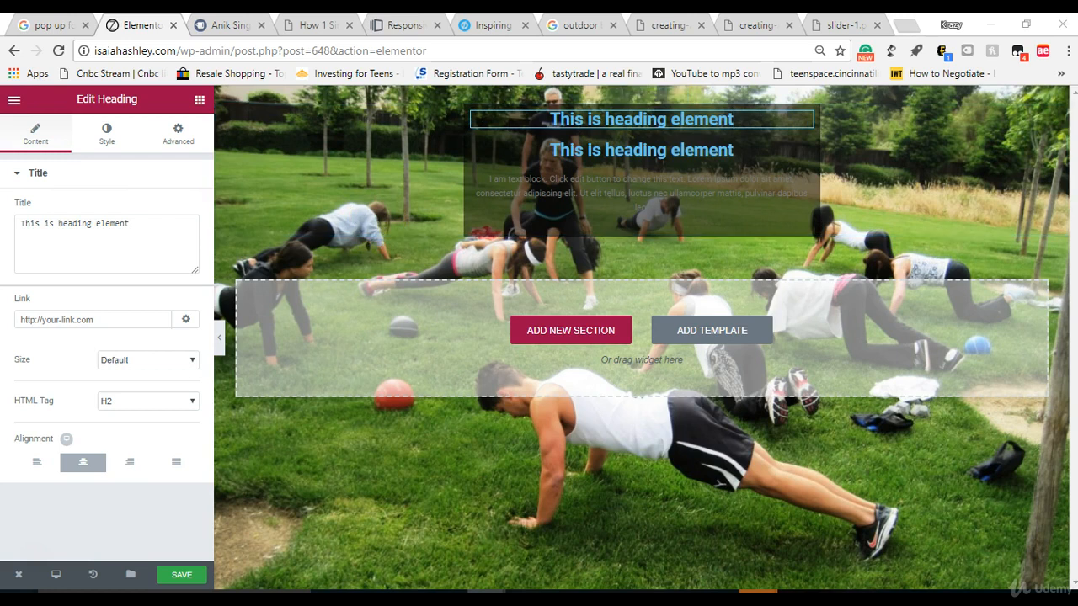
double_click(116, 236)
right_click(116, 236)
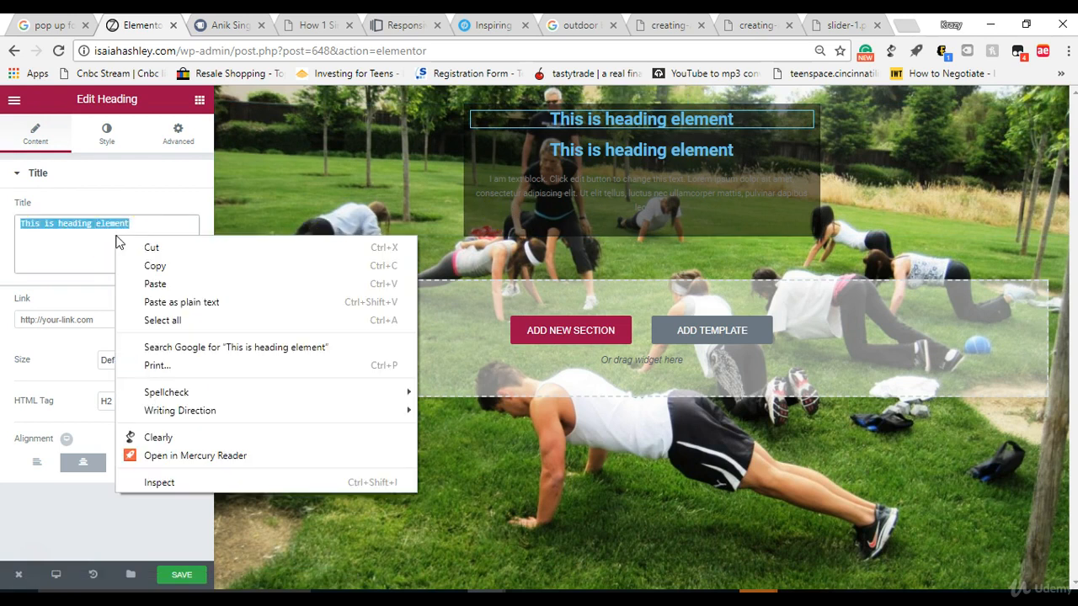
click(141, 290)
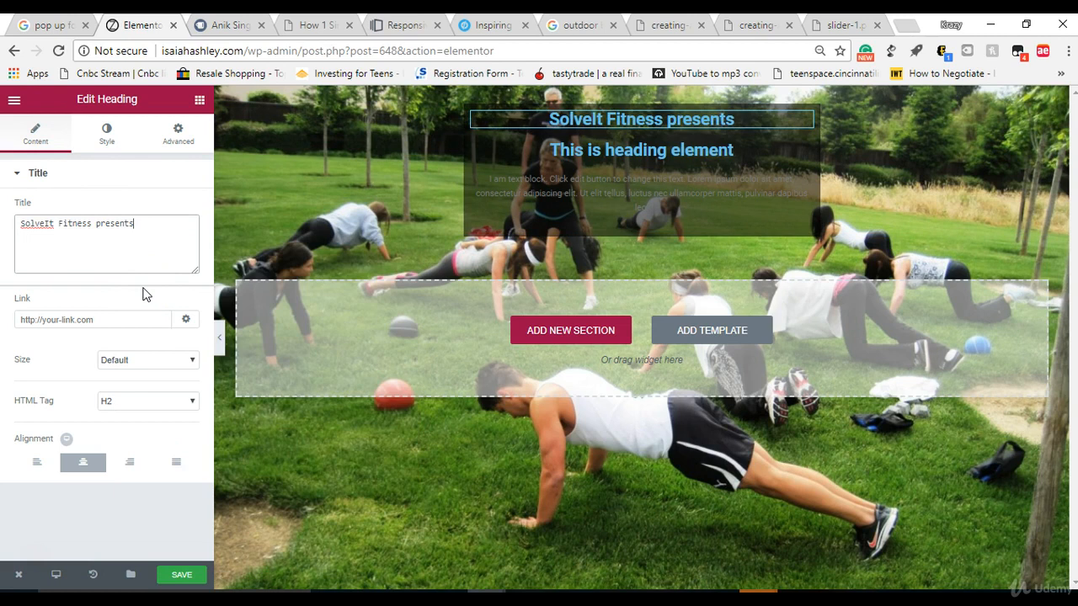
click(122, 403)
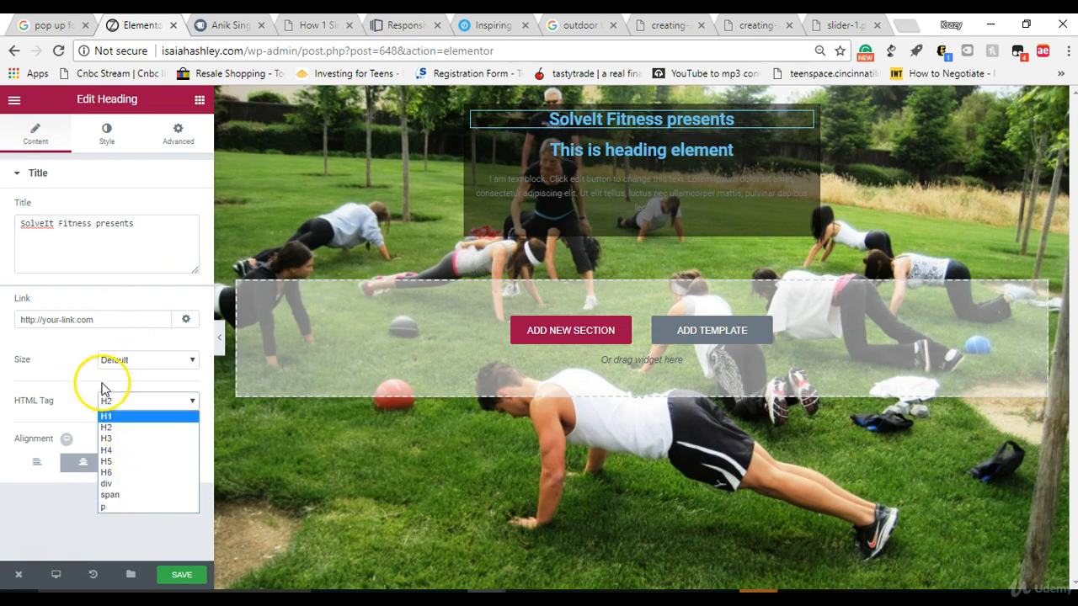
click(70, 360)
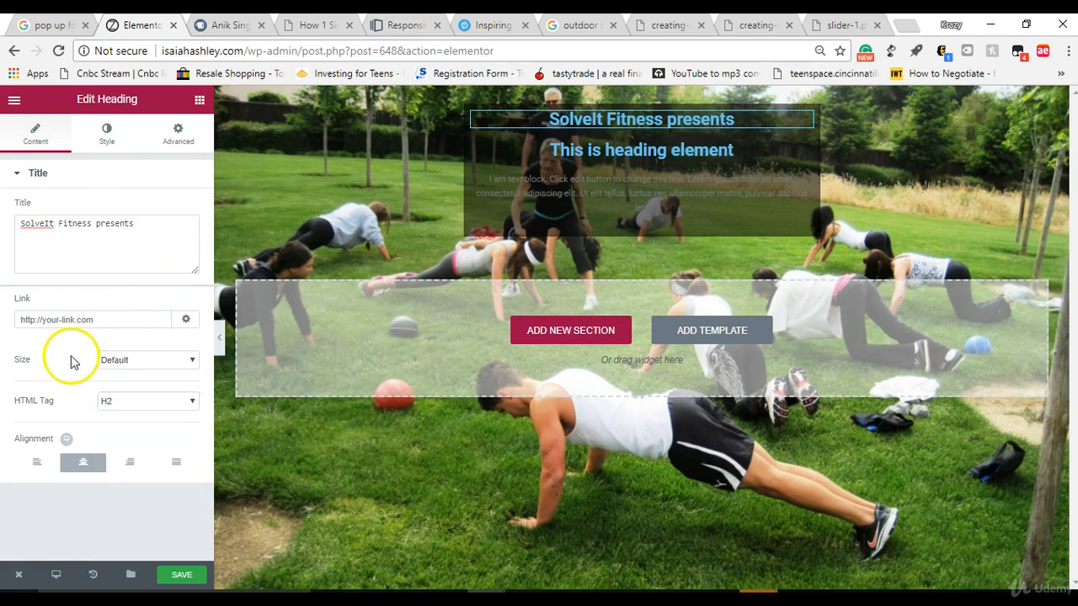
Step: Set the text colour of the "SolveIt Fitness presents" heading to a saturated blue, #1fa8e2
click(107, 135)
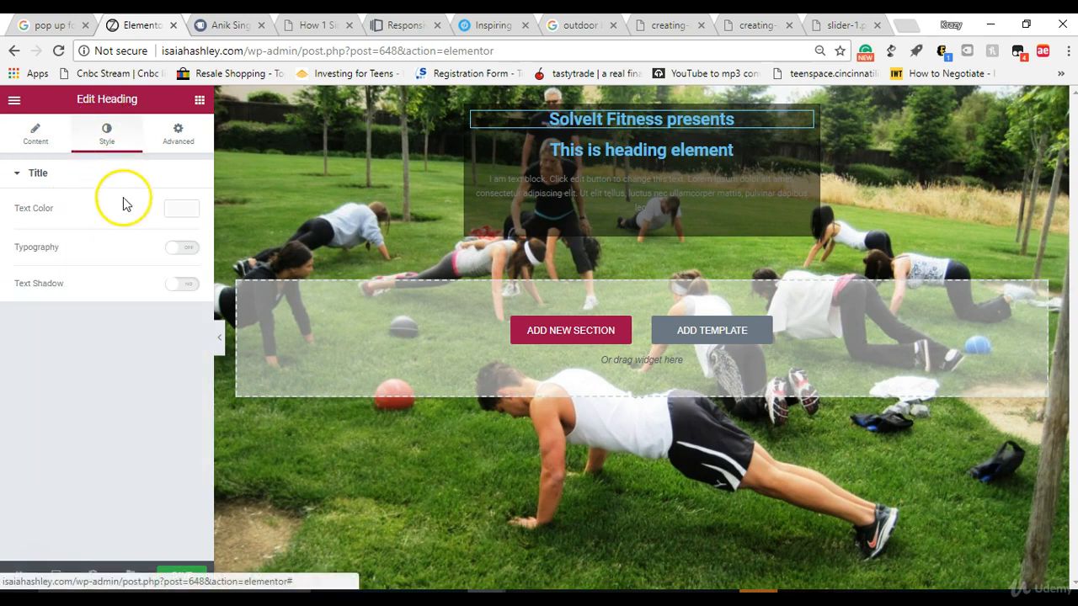
click(175, 210)
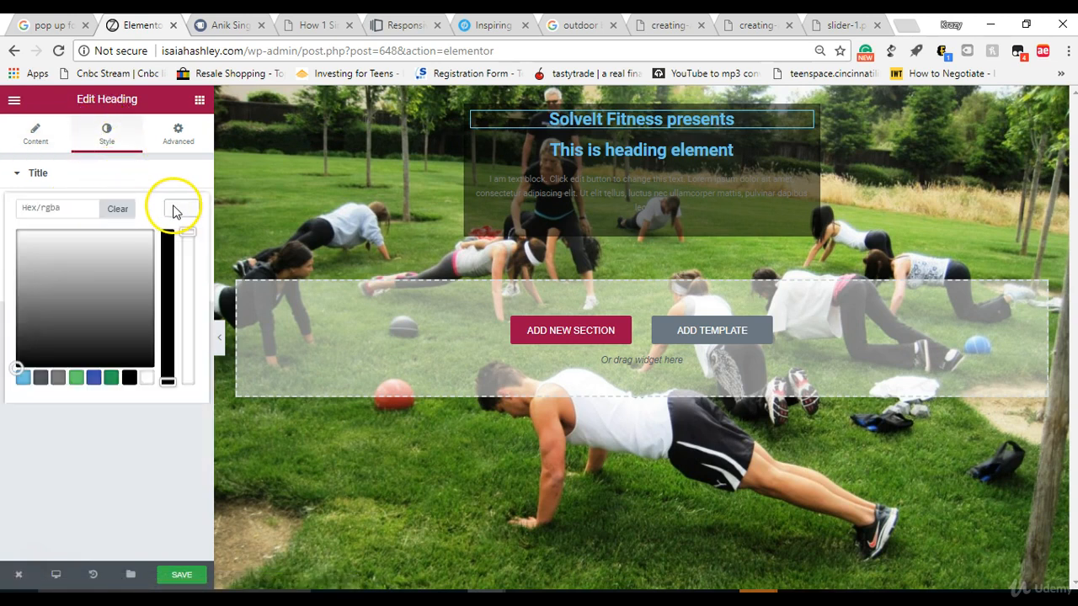
click(22, 378)
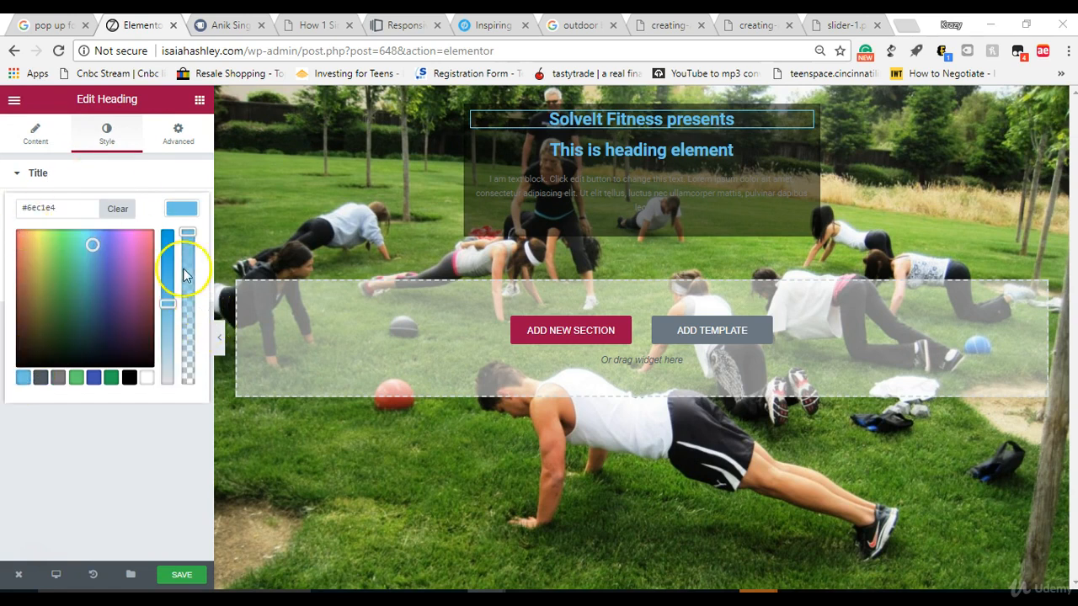
drag(166, 300, 169, 253)
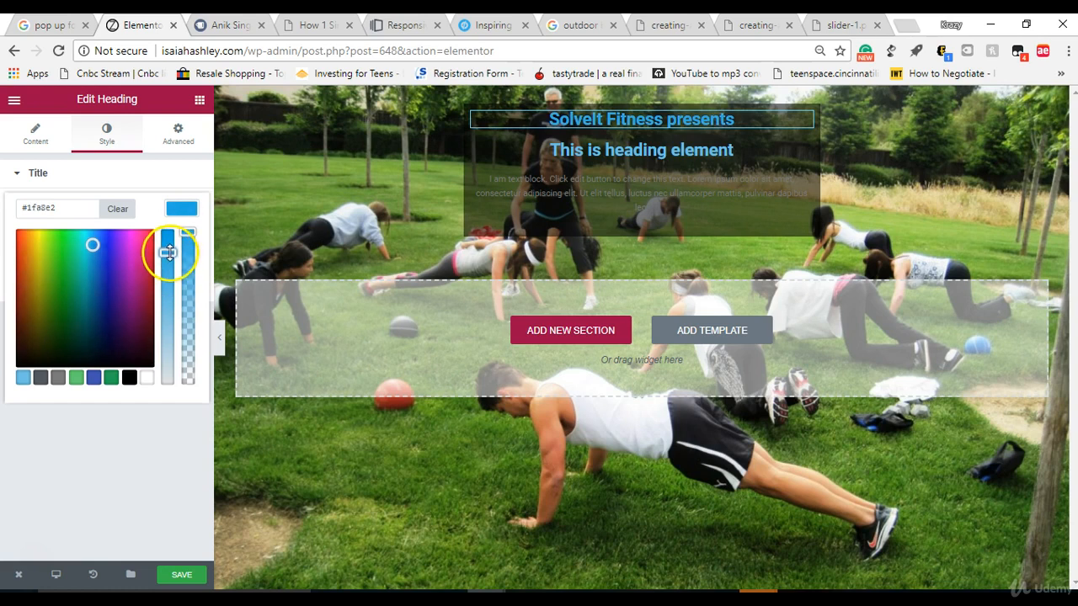
click(87, 159)
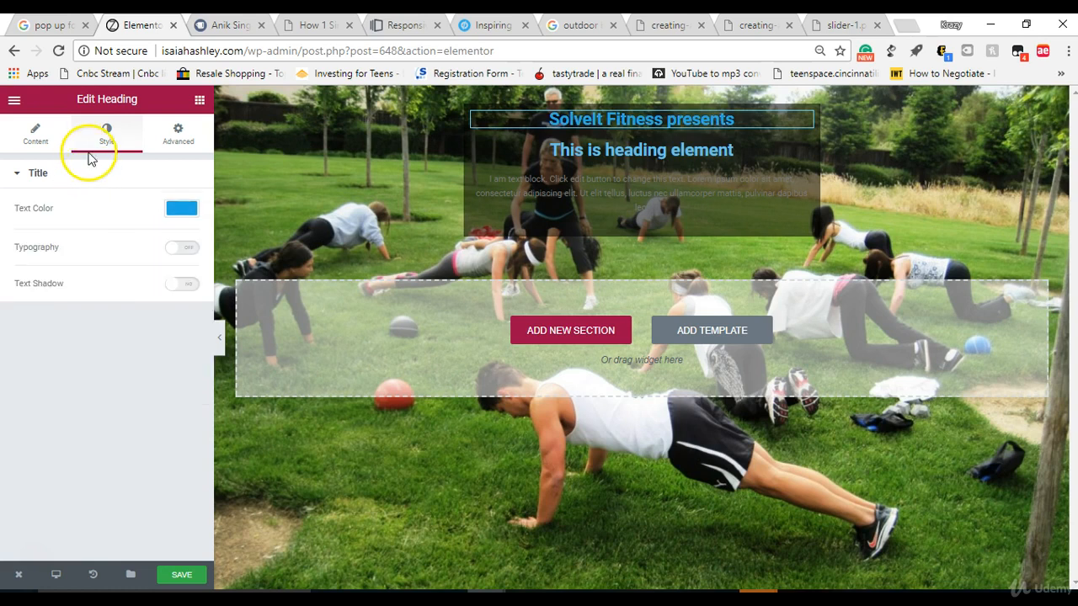
Step: Enable custom typography for the "SolveIt Fitness presents" heading and set its size to 16 px
click(168, 248)
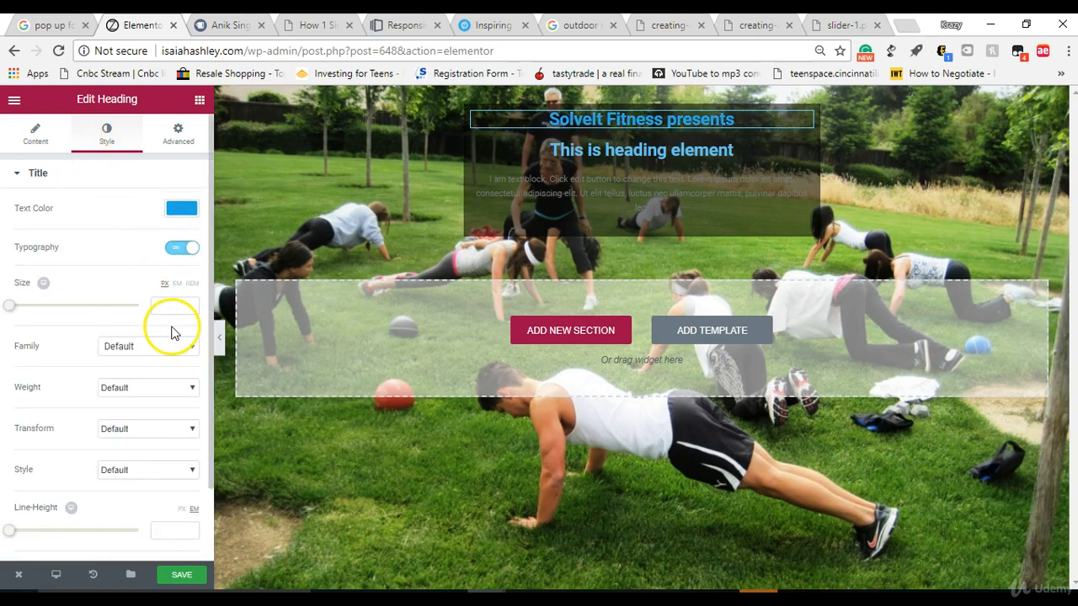
mouse_move(10, 314)
mouse_down()
mouse_move(40, 308)
mouse_move(15, 313)
mouse_up()
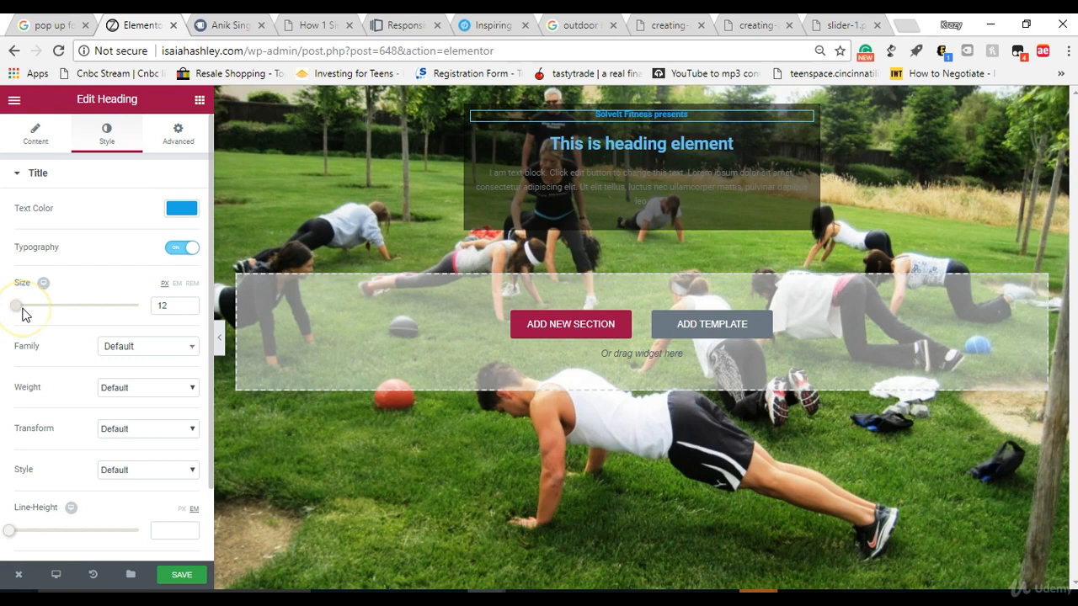
drag(24, 313, 25, 314)
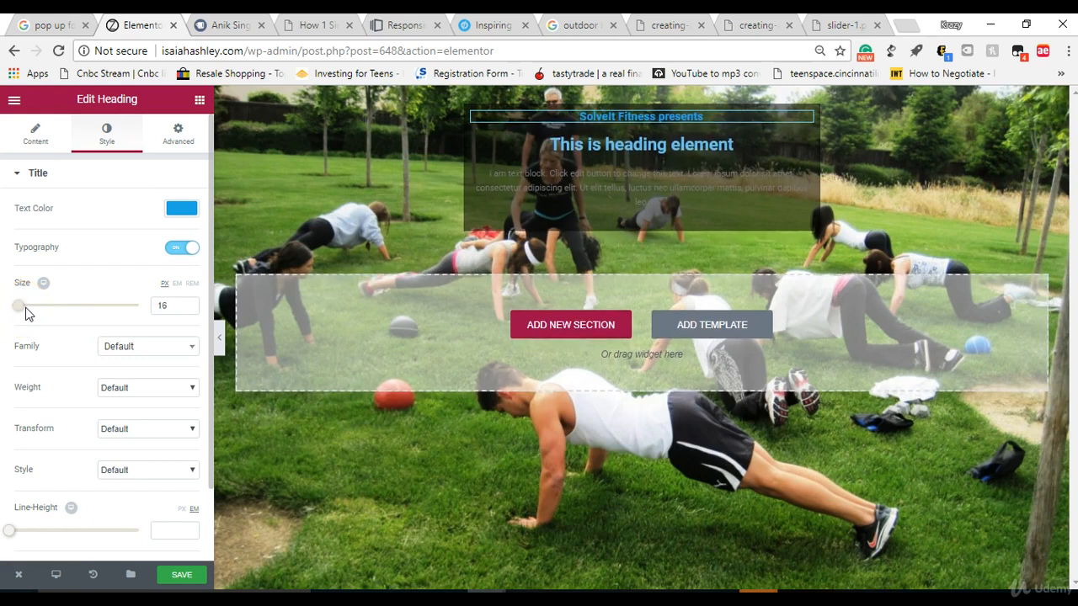
Step: Try Times New Roman and Arial as the font family of the "SolveIt Fitness presents" heading
click(105, 346)
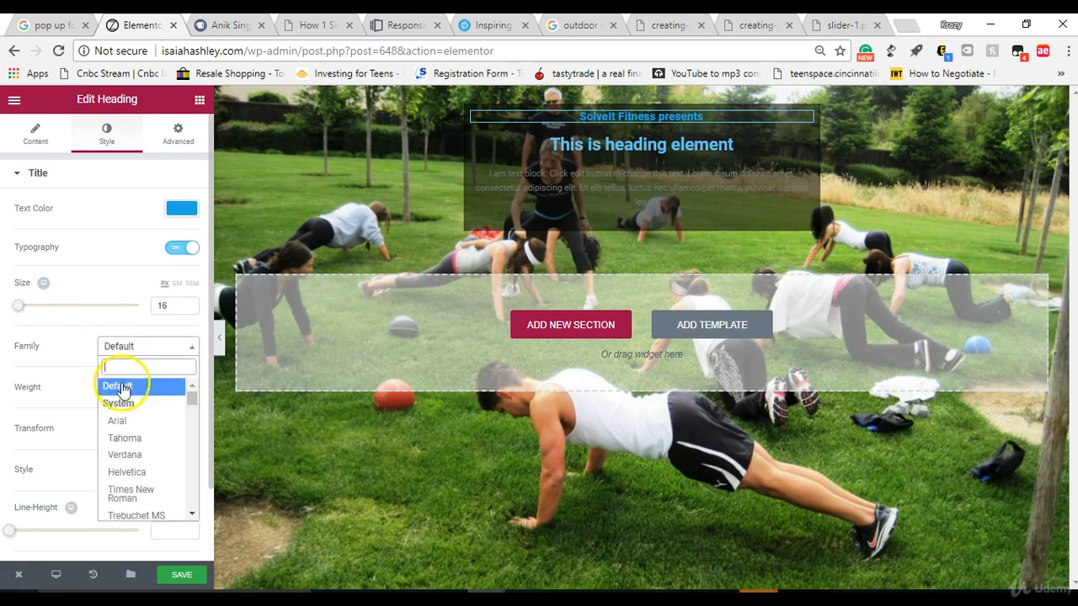
click(125, 493)
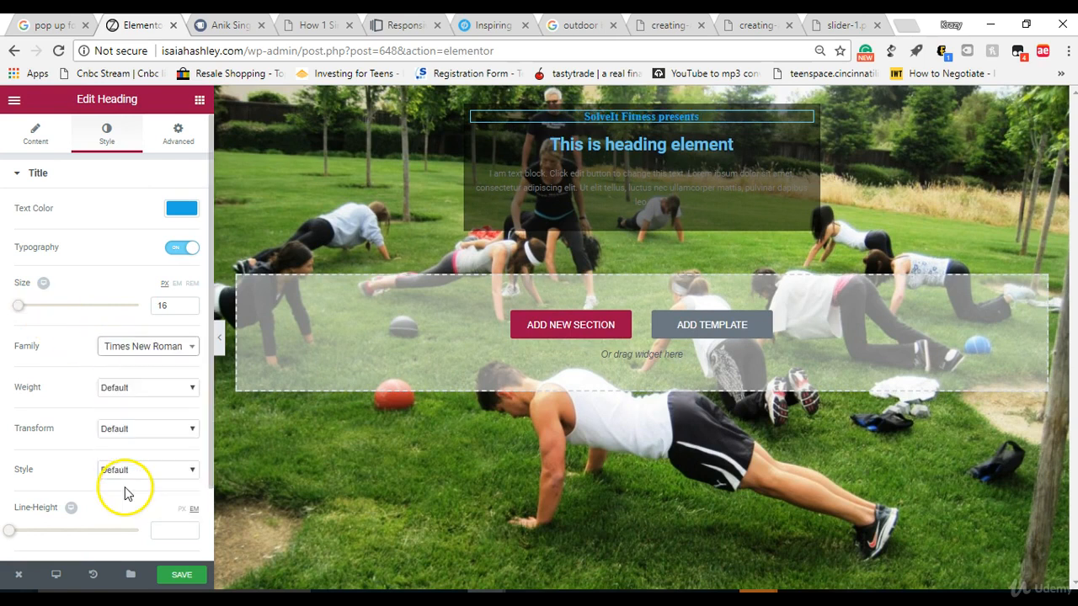
click(137, 348)
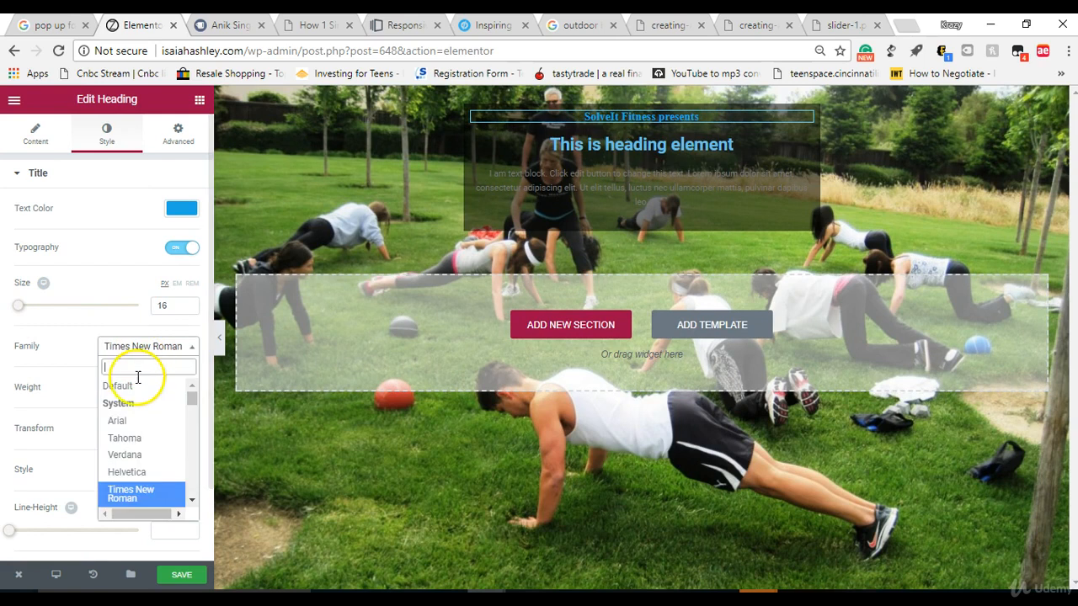
click(136, 418)
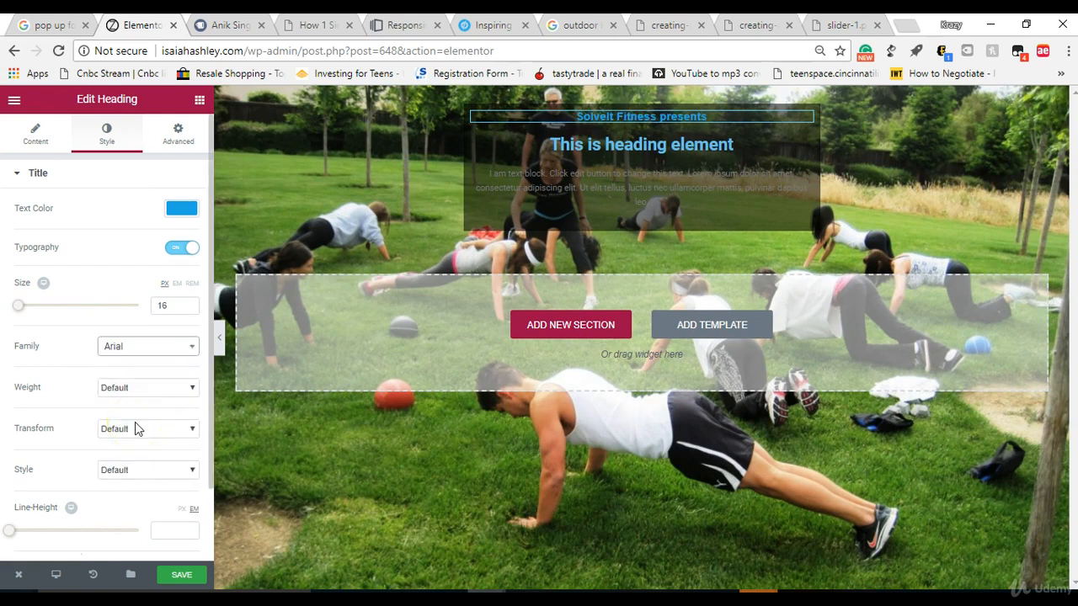
Step: Set the font family of the "SolveIt Fitness presents" heading to Open Sans
click(135, 348)
text(o)
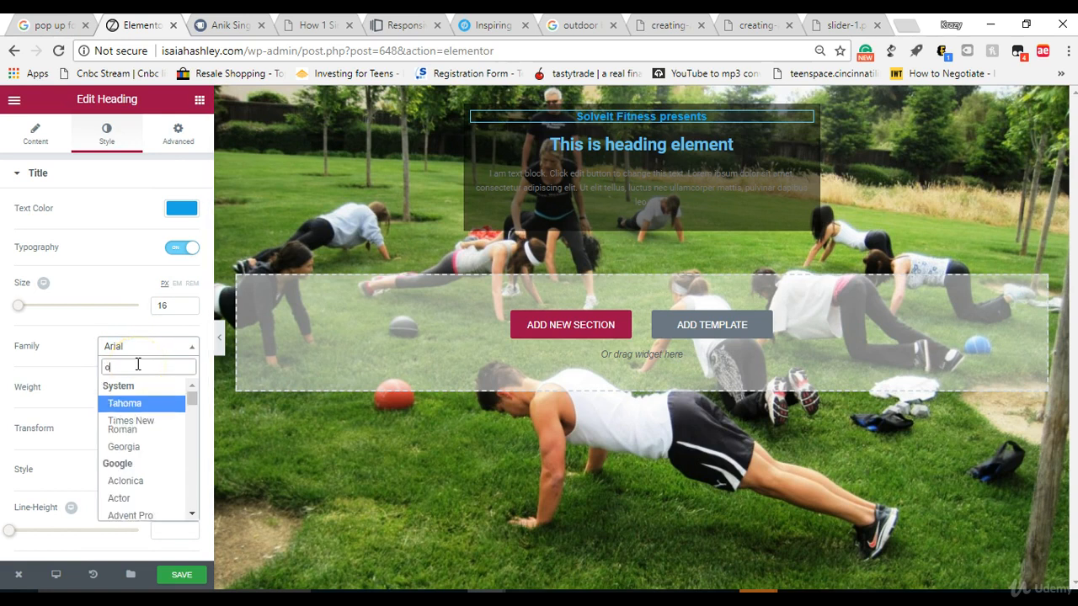
text(pen)
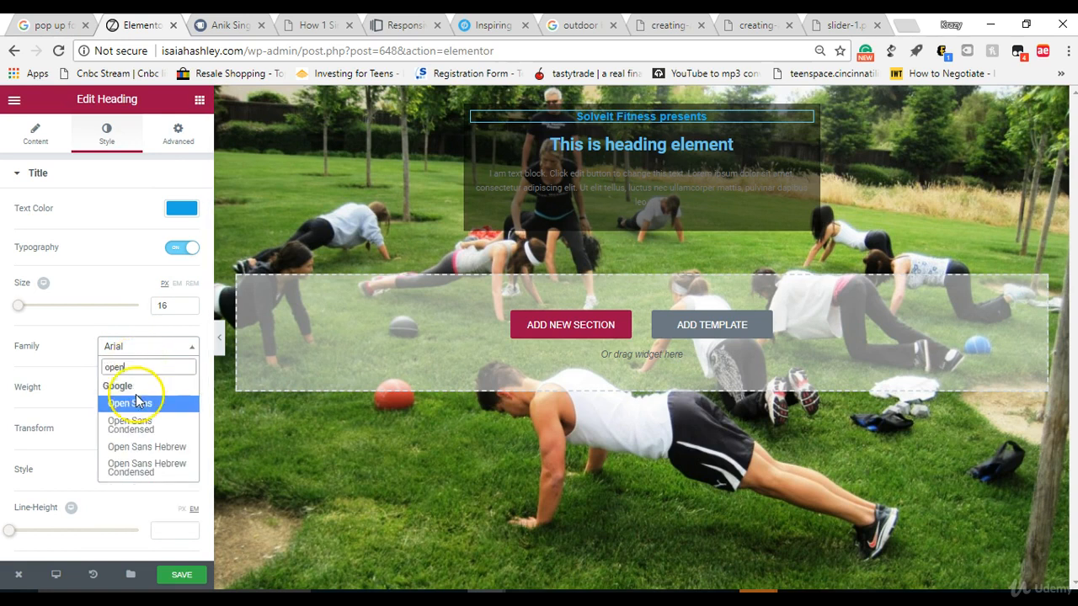
click(135, 401)
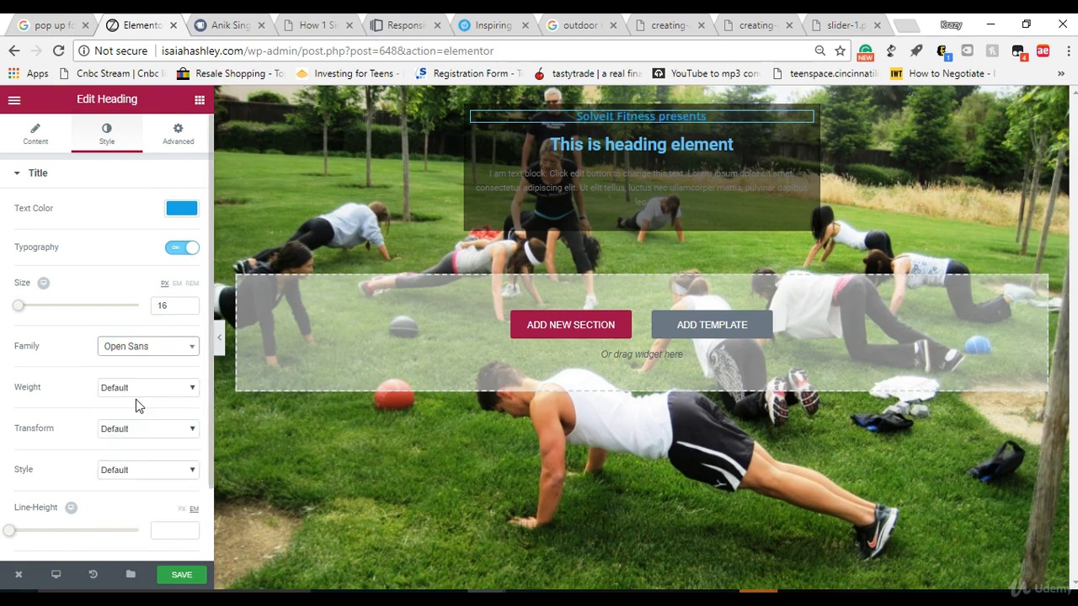
Step: Replace the second heading's placeholder title with "Try It Free: Iron Fitness 5-Week Boot Camp"
click(587, 150)
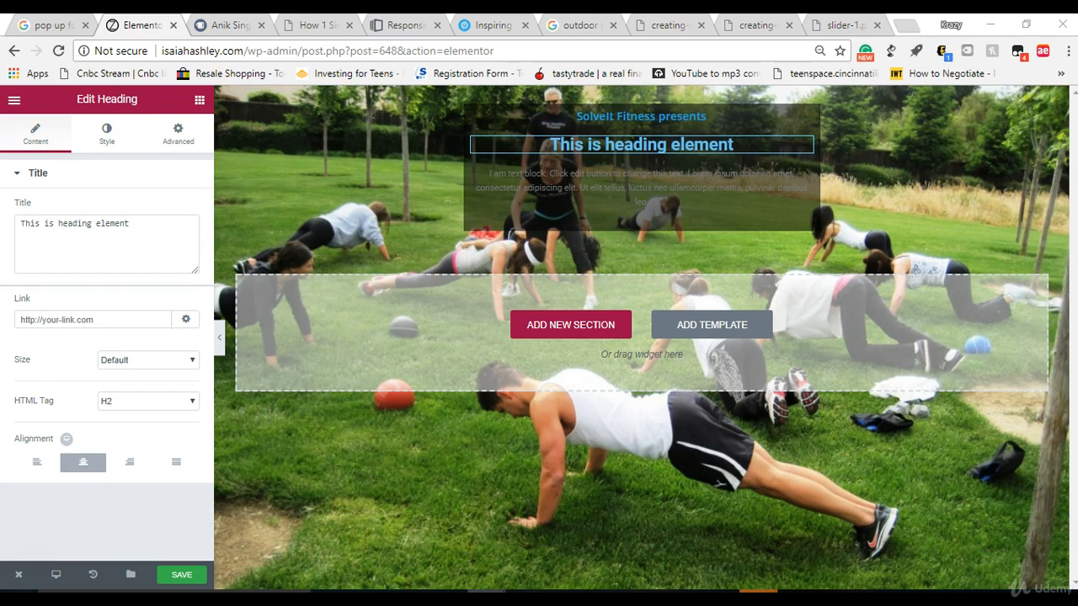
double_click(155, 246)
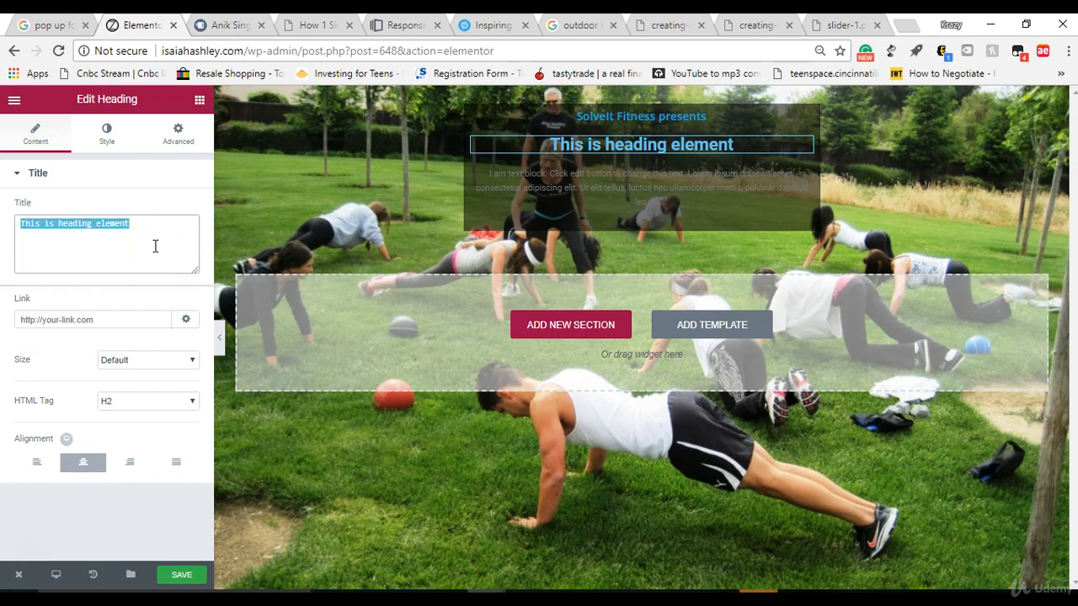
right_click(155, 246)
click(187, 291)
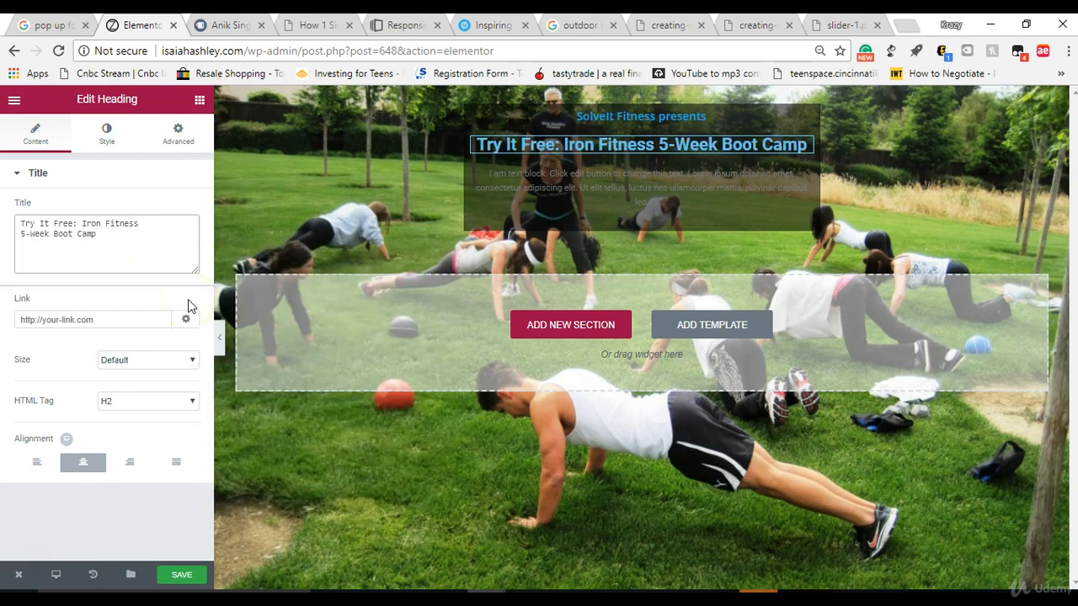
Step: Set the text colour of the "Try It Free: Iron Fitness 5-Week Boot Camp" heading to white
click(105, 135)
click(178, 209)
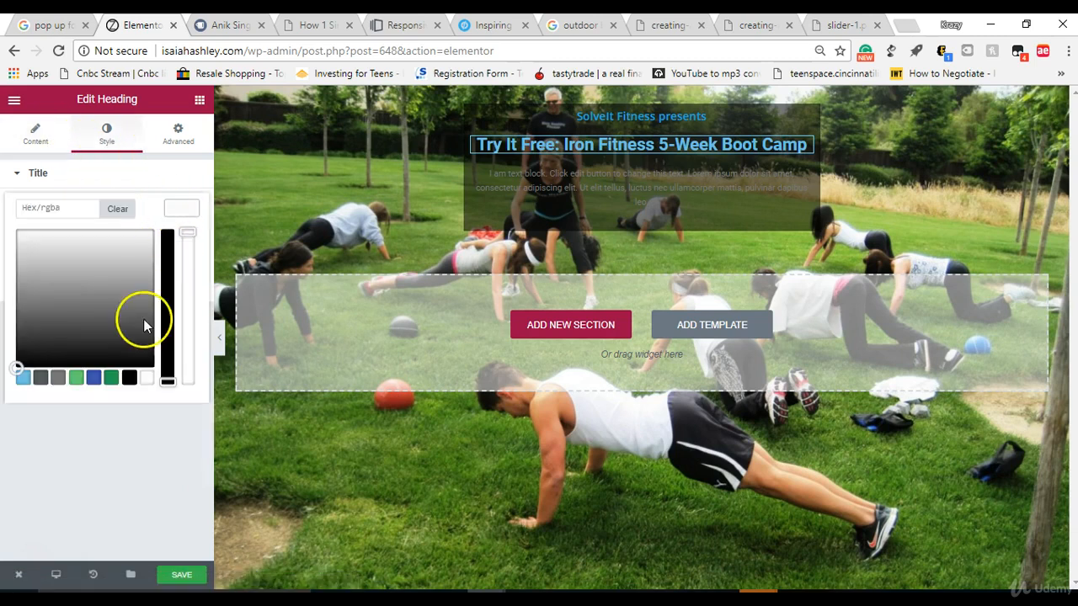
click(145, 377)
click(108, 137)
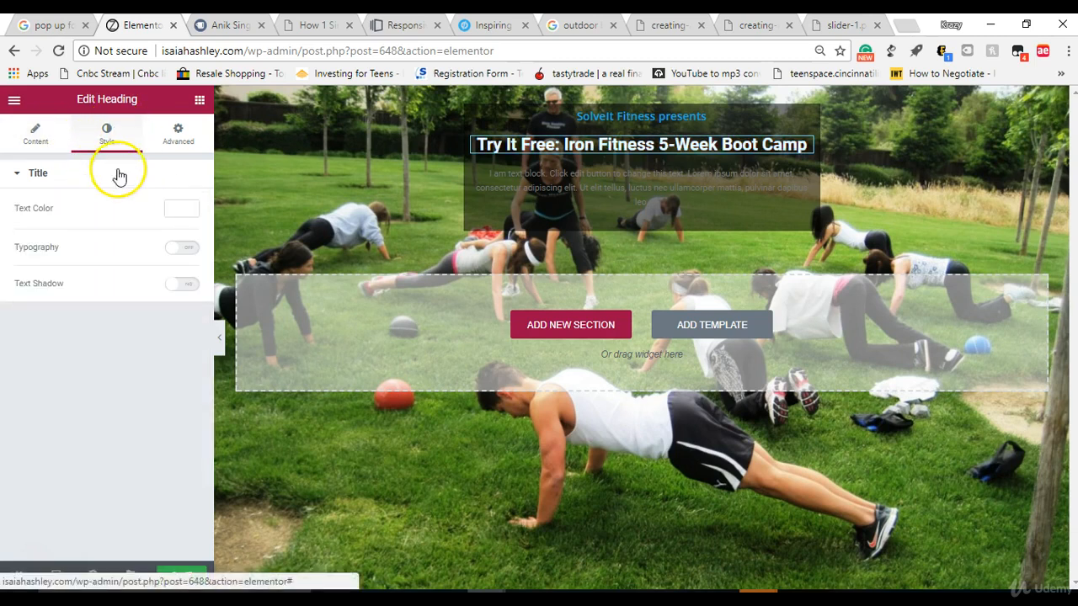
Step: Enable custom typography for the "Try It Free: Iron Fitness 5-Week Boot Camp" heading and set its size to 46 px
click(181, 249)
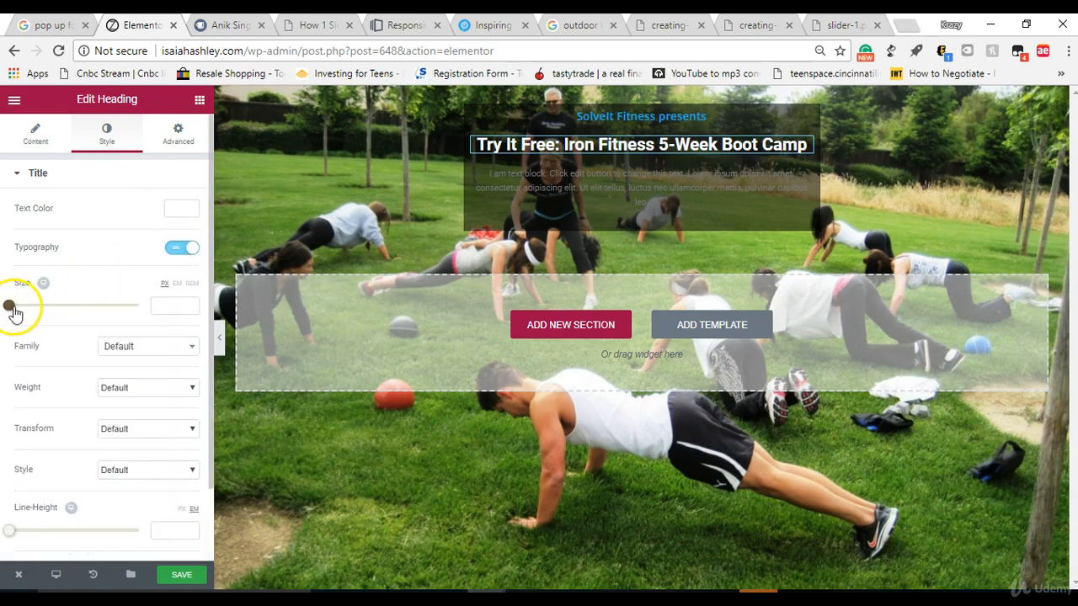
drag(14, 313, 39, 314)
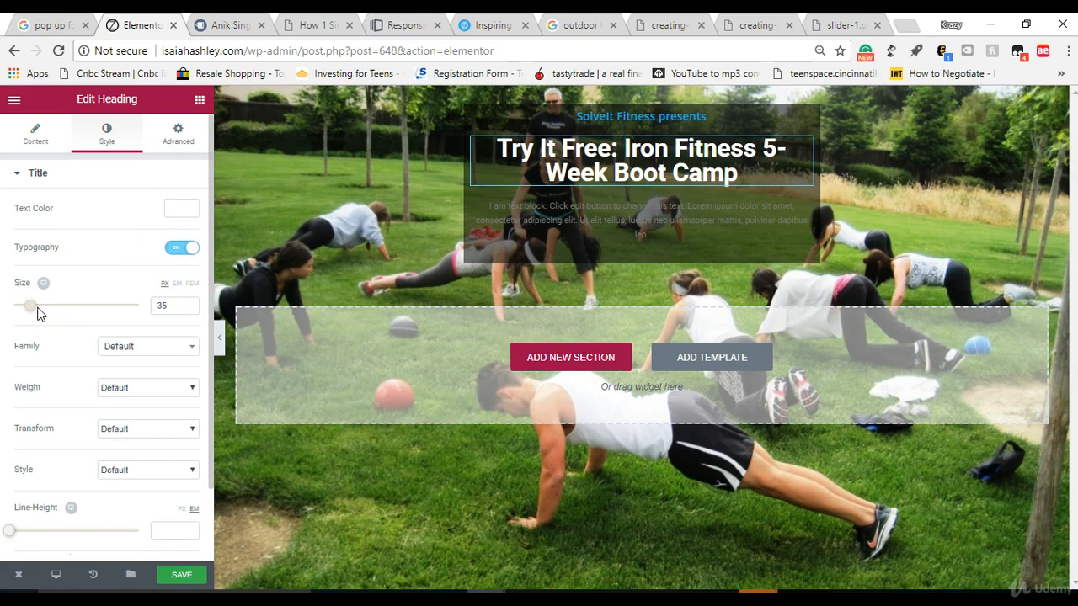
drag(37, 314, 42, 314)
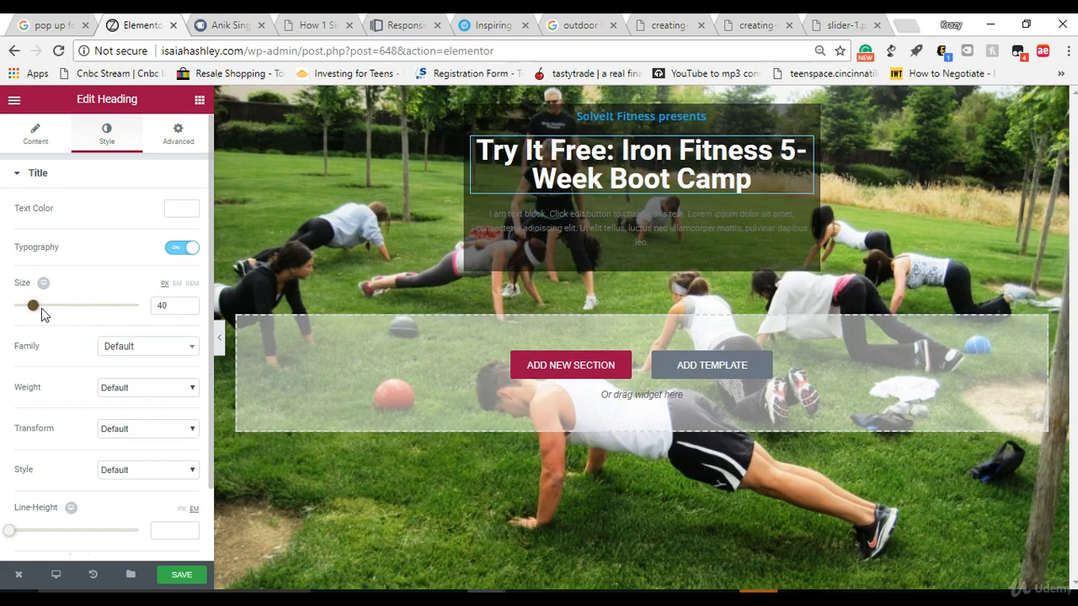
click(188, 305)
click(189, 305)
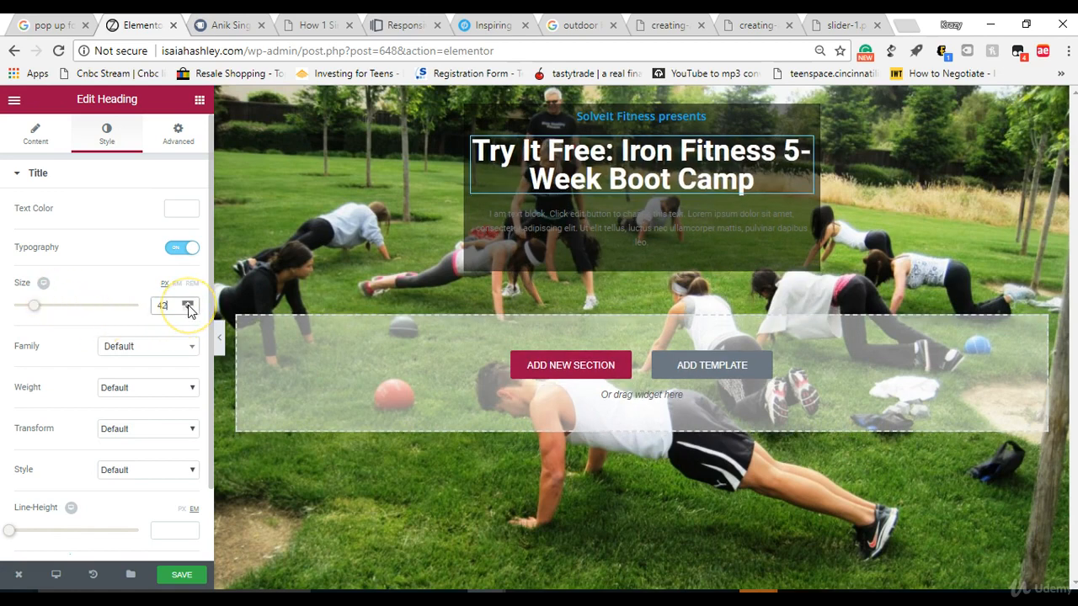
click(188, 305)
click(189, 305)
click(189, 305)
click(188, 304)
click(189, 305)
click(188, 305)
click(188, 309)
click(188, 310)
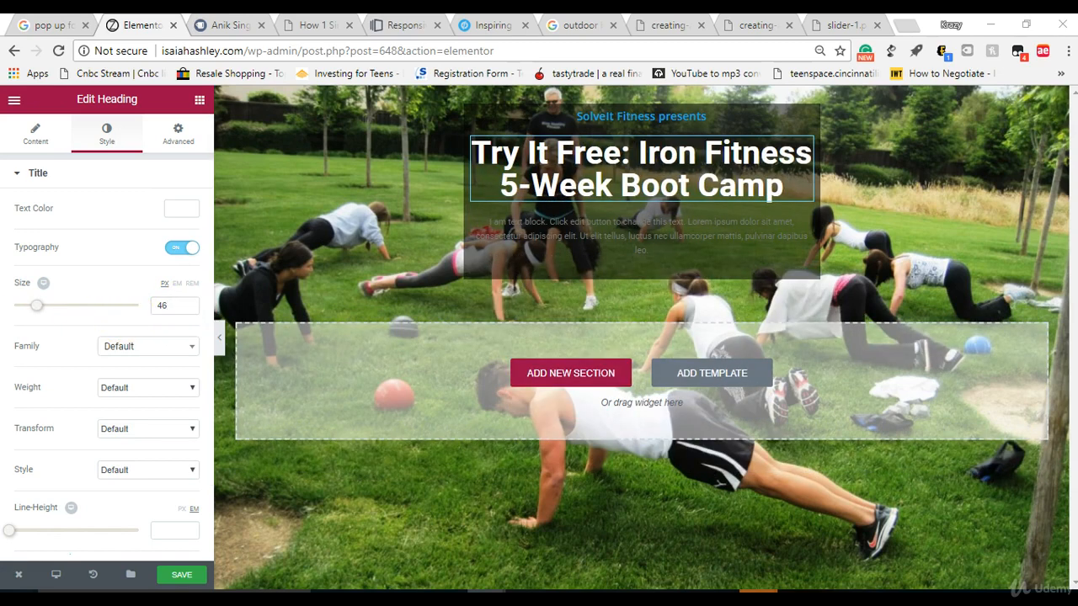
Step: Set the "Try It Free: Iron Fitness 5-Week Boot Camp" heading to Bold weight, Capitalize transform and Normal style
click(147, 347)
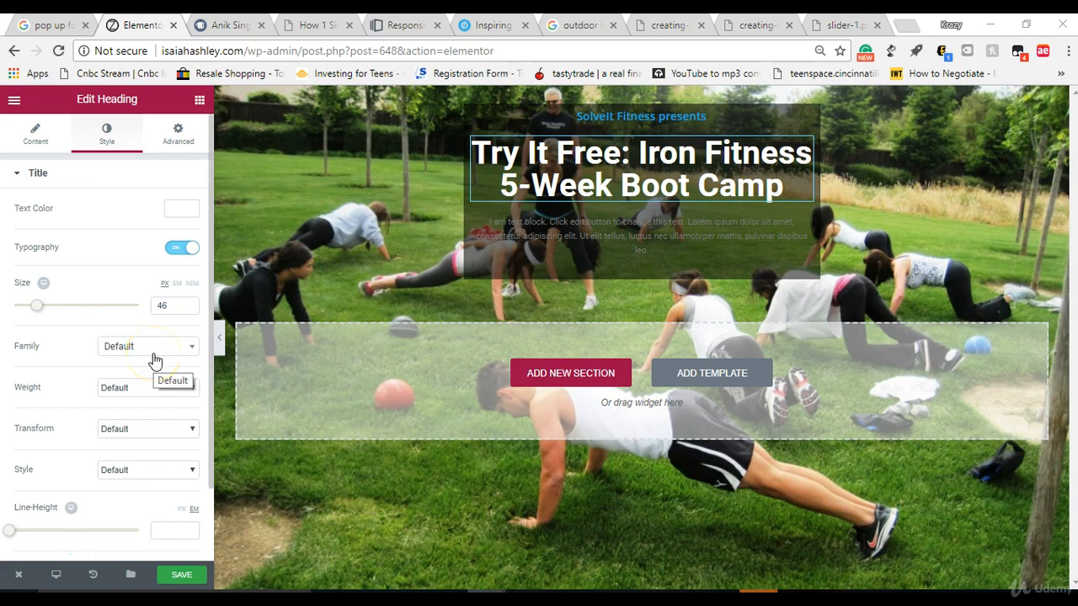
click(154, 387)
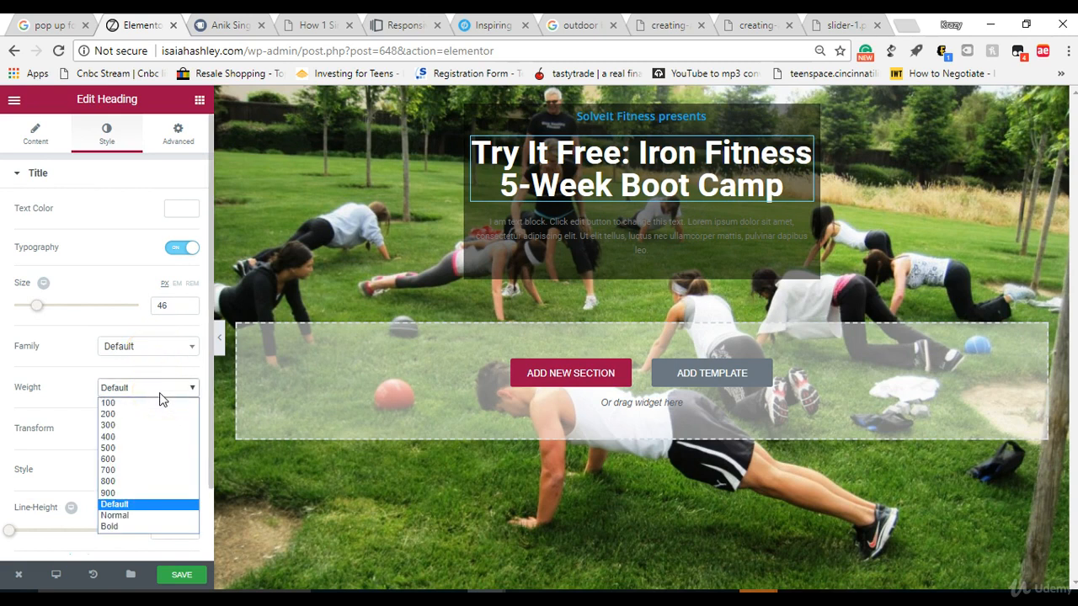
click(150, 525)
click(139, 430)
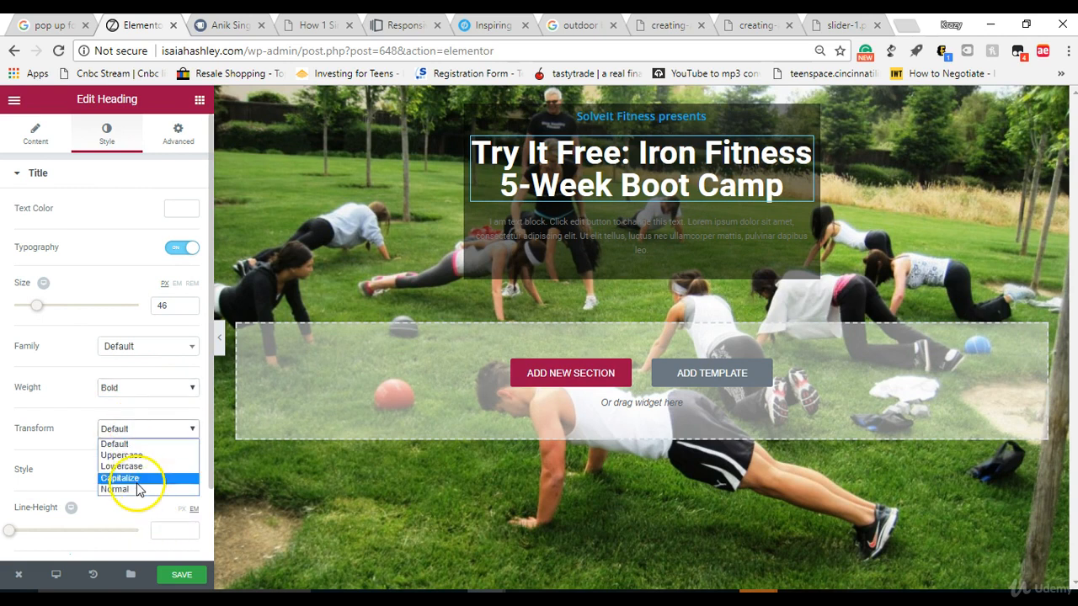
click(122, 478)
click(130, 478)
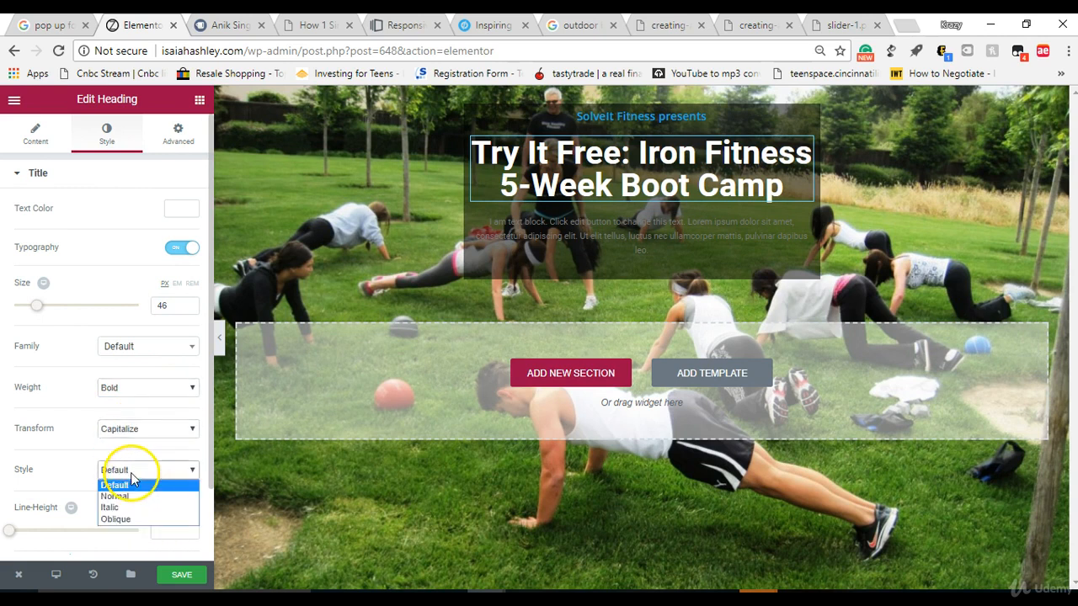
click(131, 498)
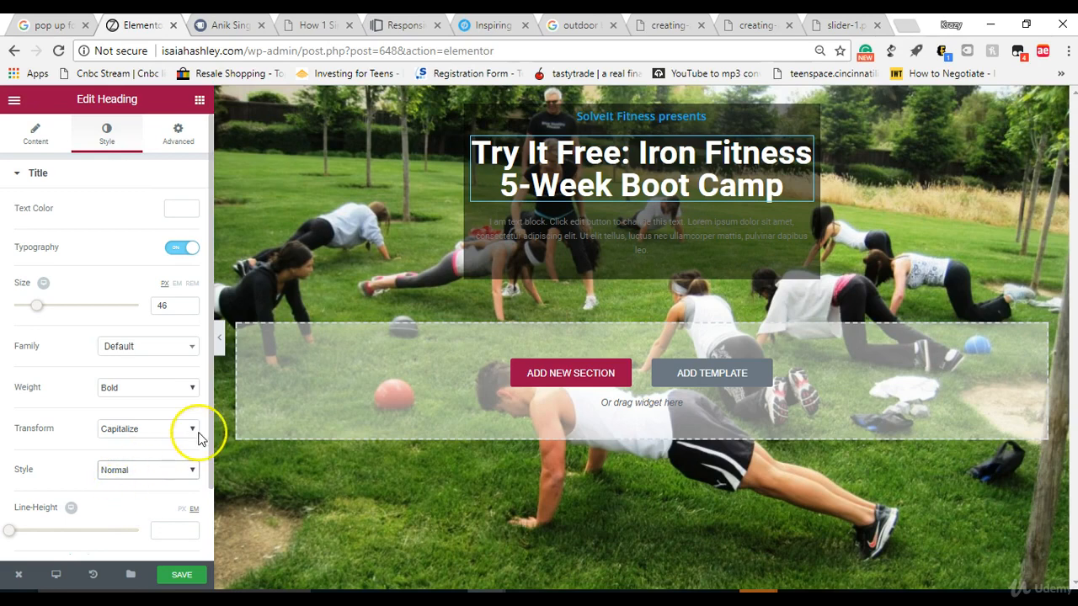
Step: Set the line height of the "Try It Free: Iron Fitness 5-Week Boot Camp" heading to 1.1 em
scroll(209, 428, down, 1)
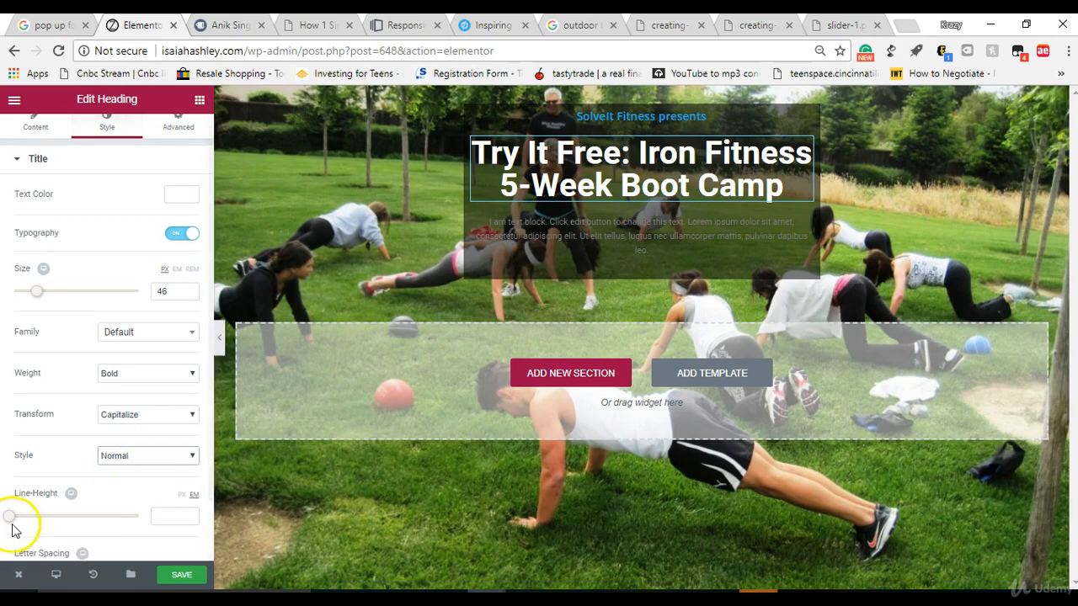
drag(23, 524, 32, 526)
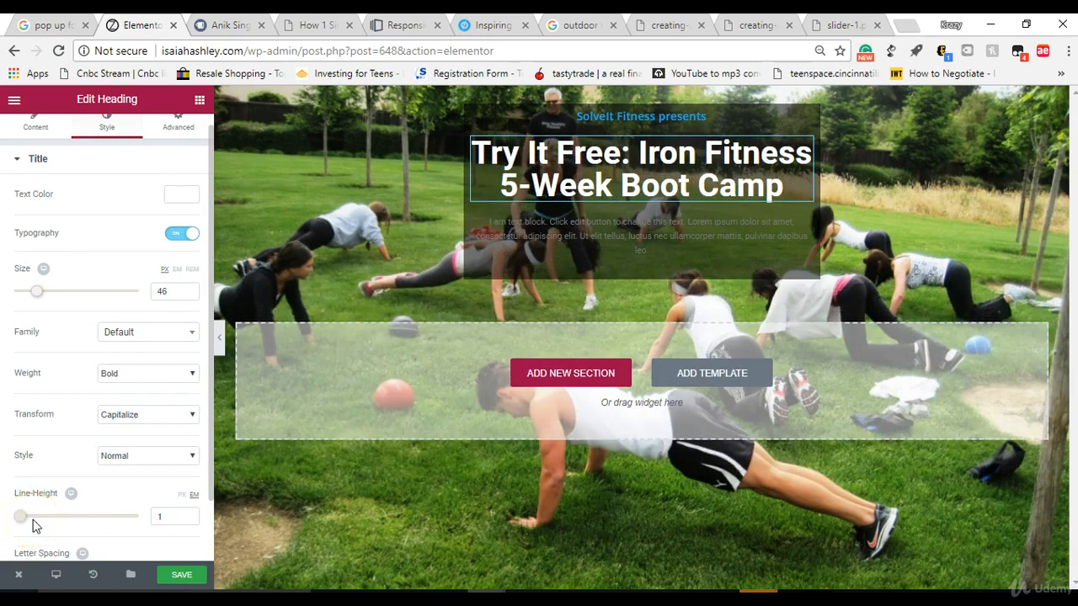
drag(33, 527, 35, 526)
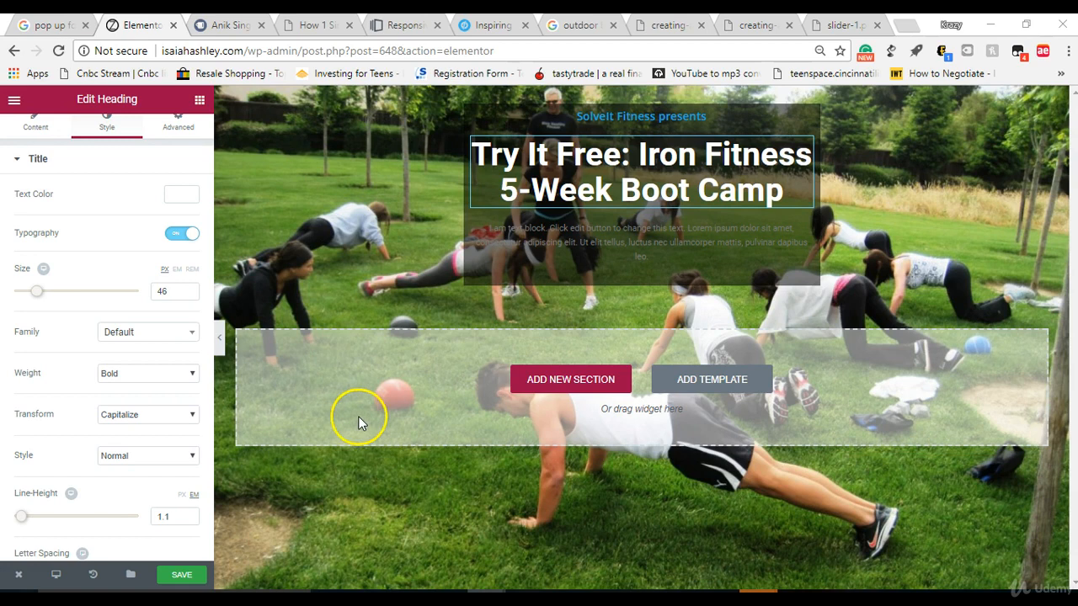
Step: Replace the text block's placeholder paragraph with the copied three-item bullet list, from "Dramatically increase your fitness" to "Attend your first session free"
click(592, 243)
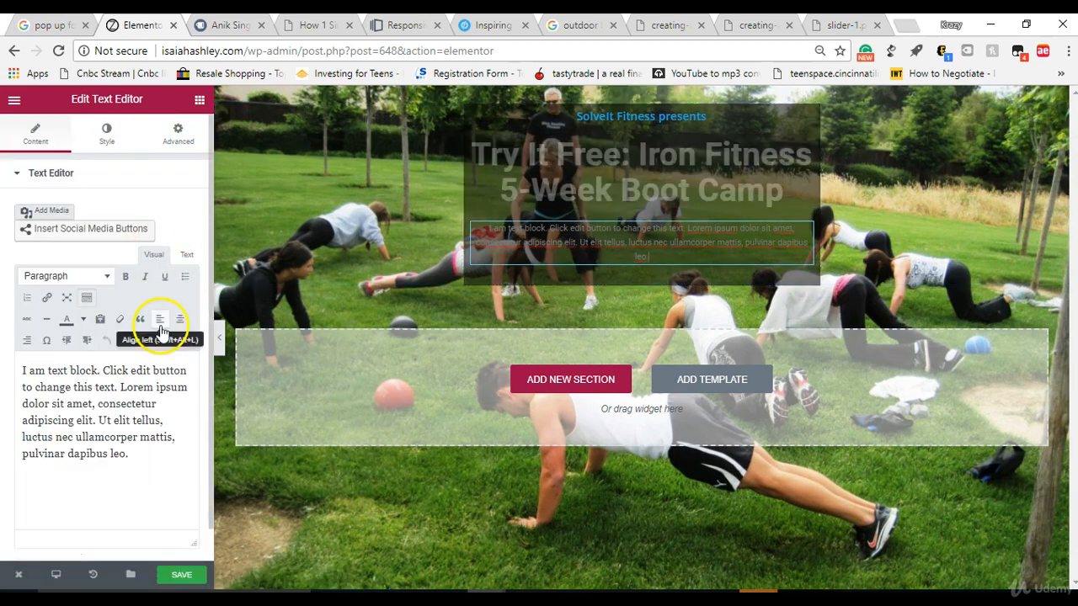
click(149, 476)
key(ctrl+a)
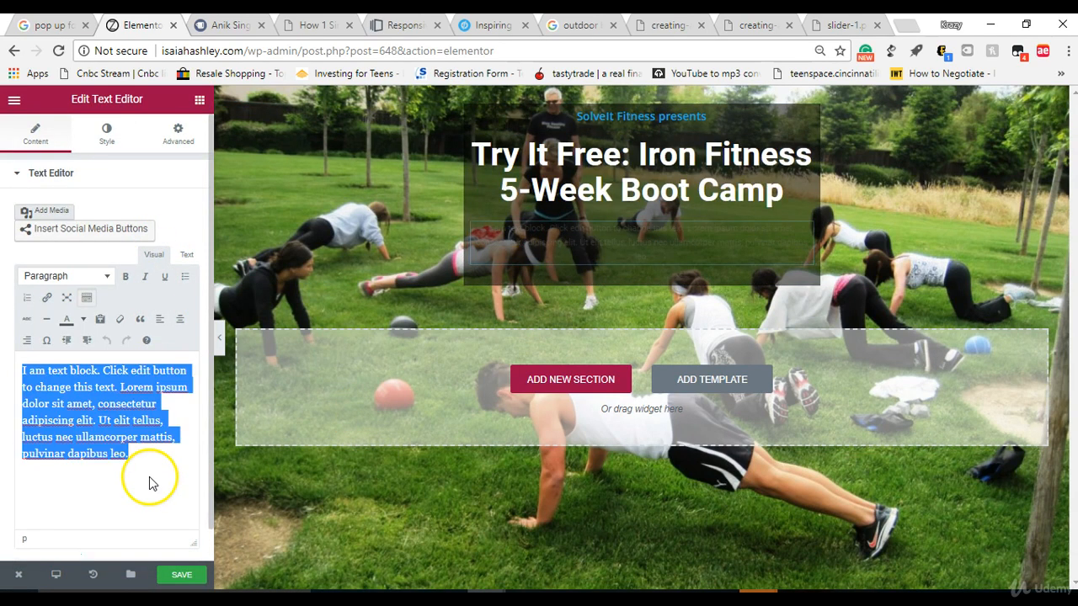
right_click(74, 407)
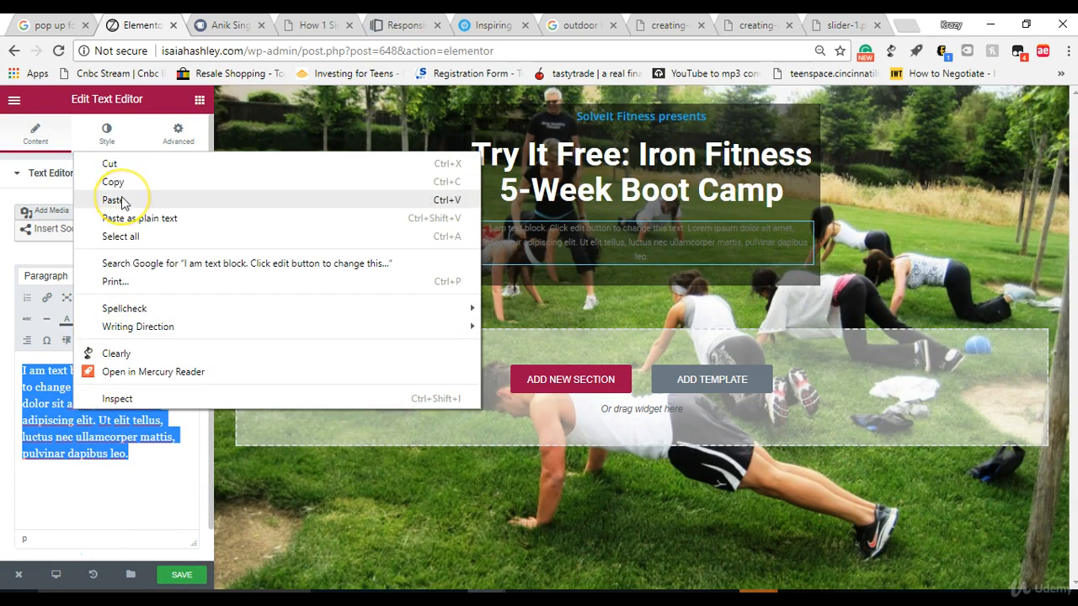
click(121, 201)
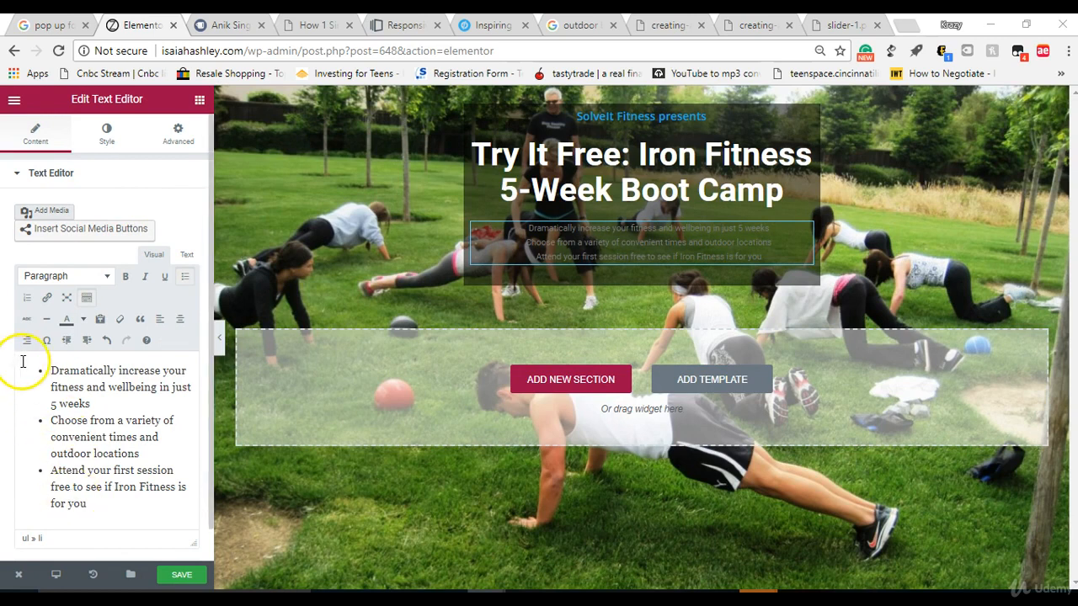
Step: Colour all the bullet list text white (#ffffff) within the text content
drag(34, 369, 163, 505)
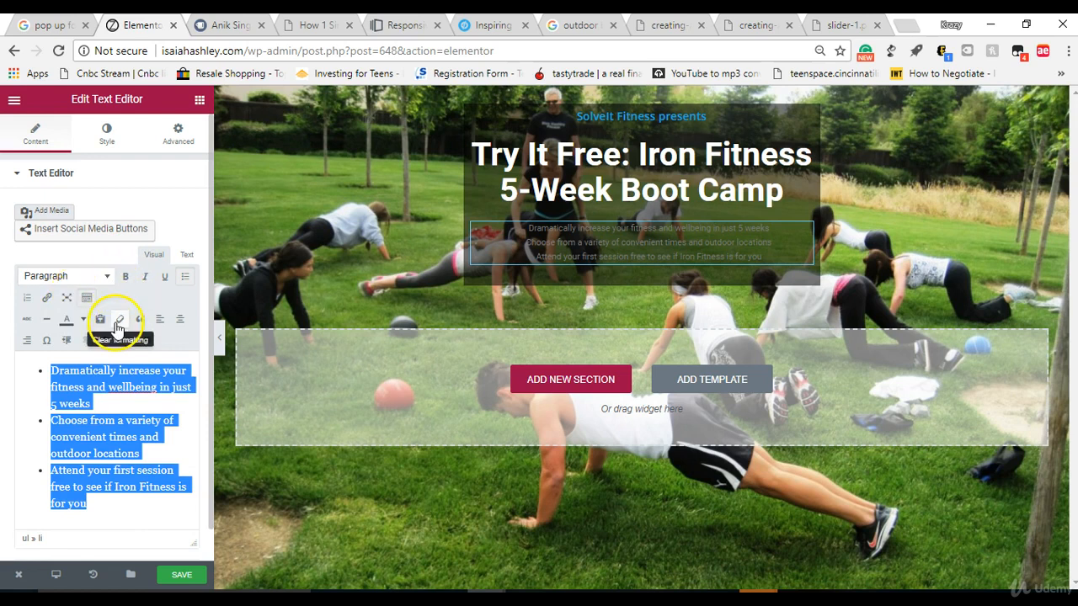
click(82, 319)
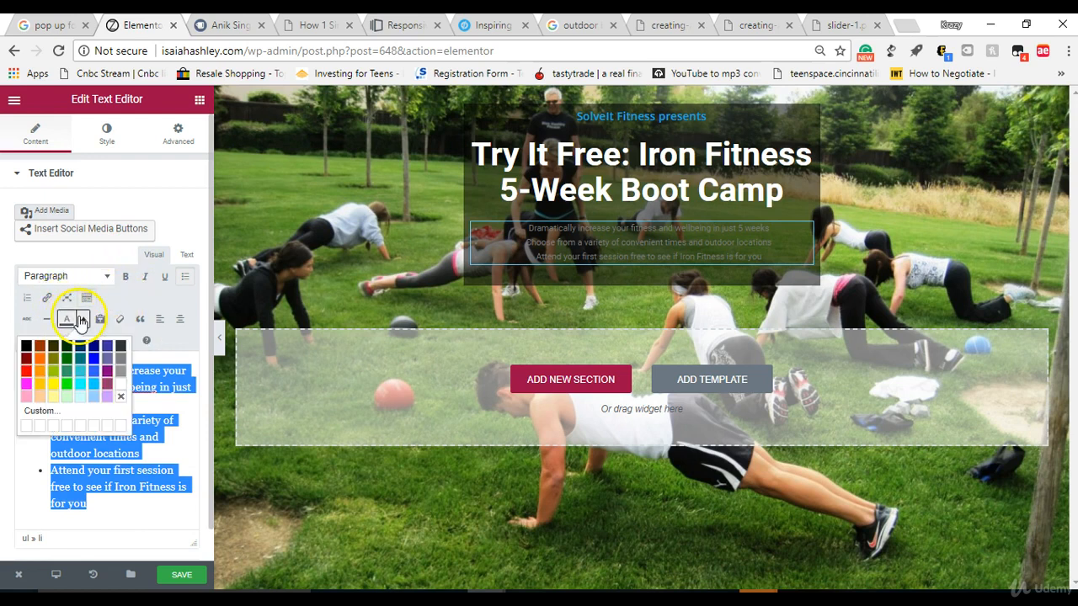
click(124, 390)
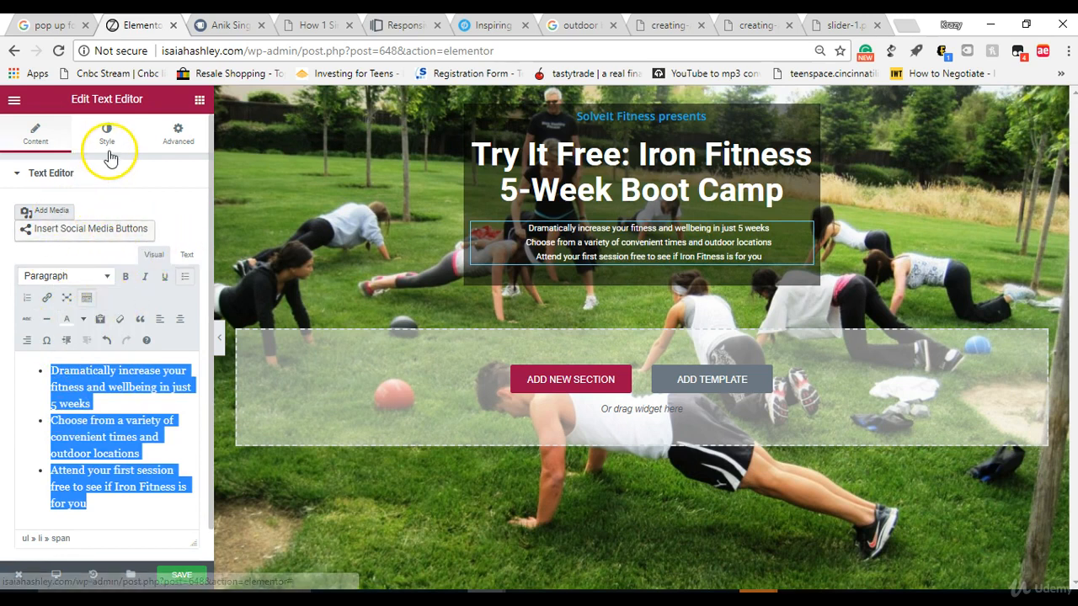
click(109, 148)
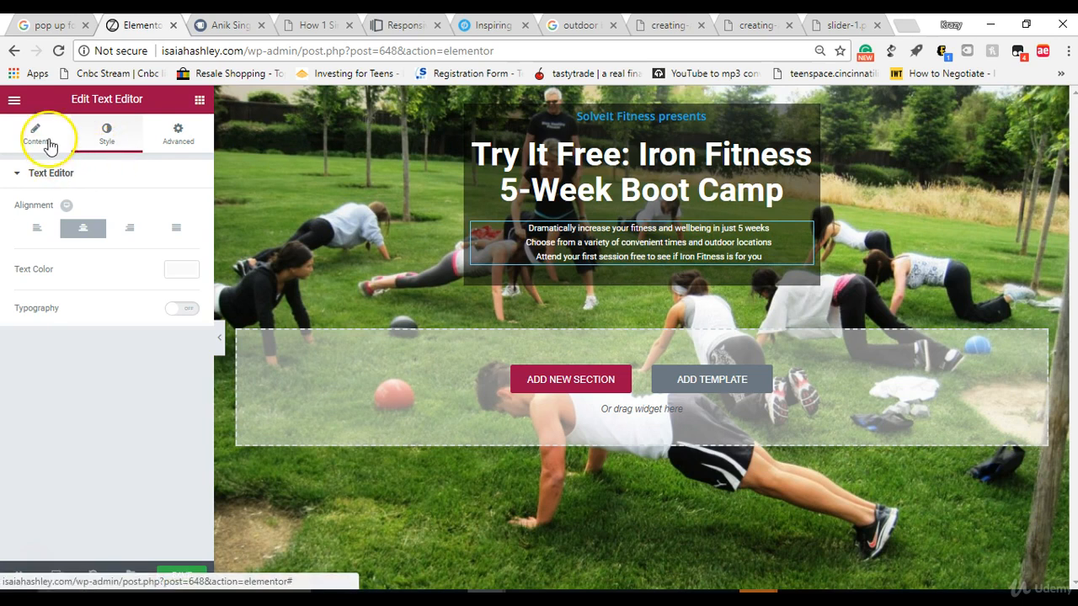
click(37, 135)
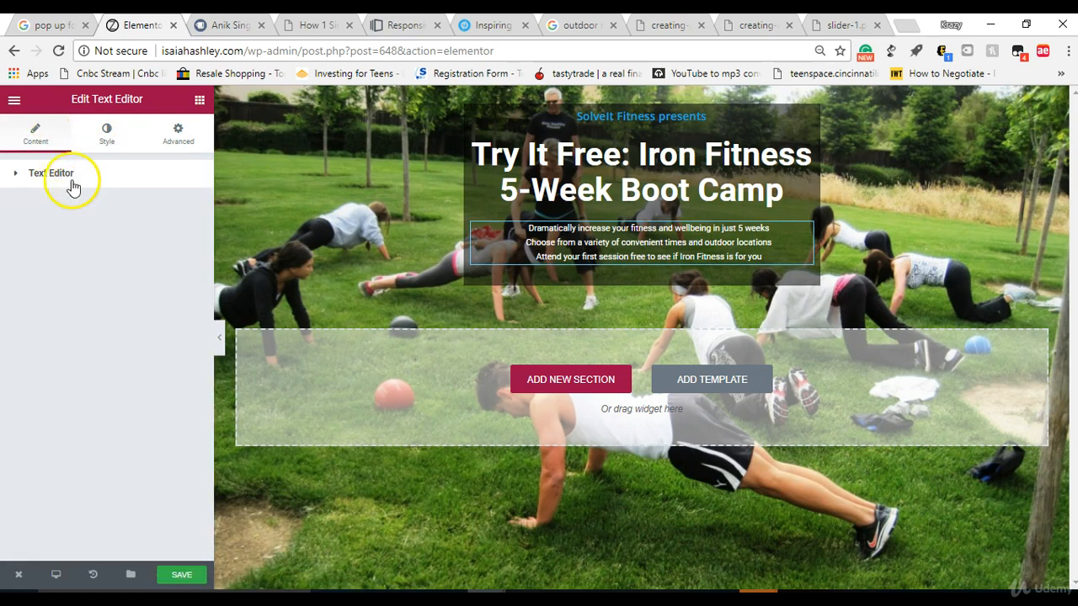
click(106, 136)
click(44, 172)
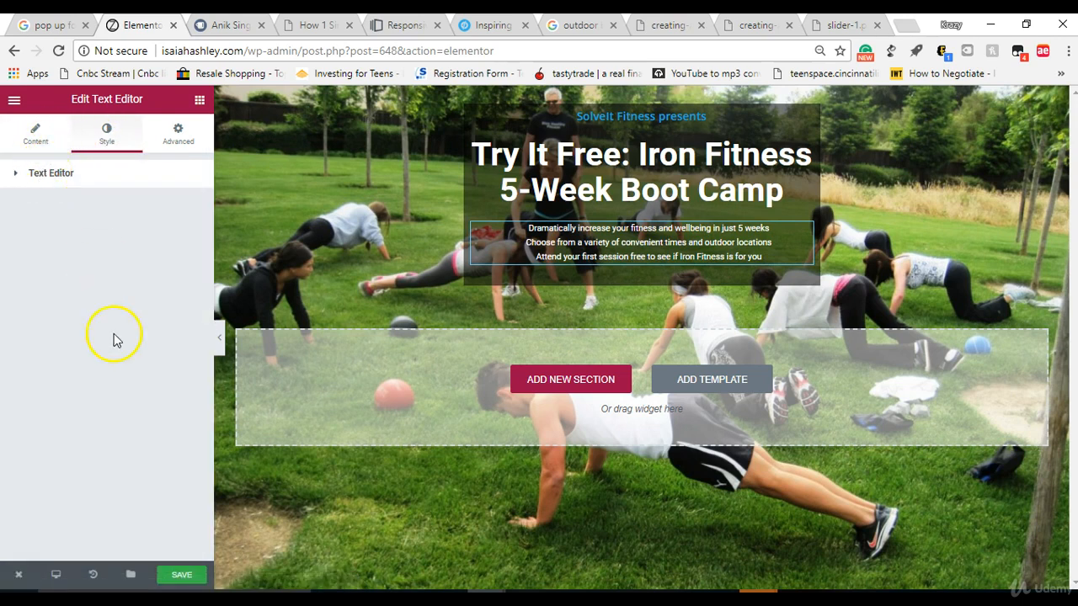
click(68, 179)
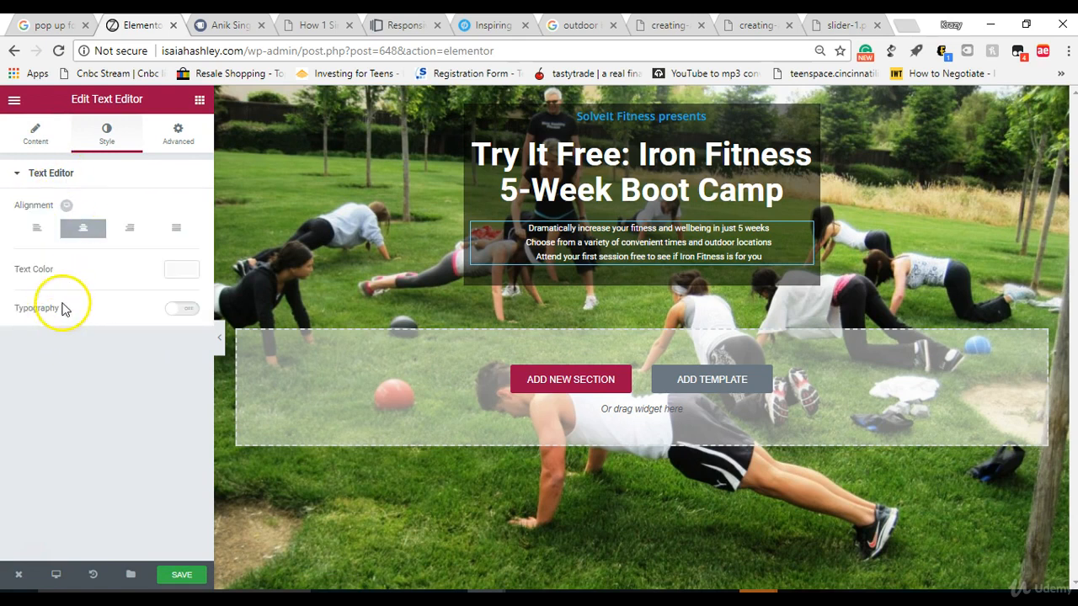
click(36, 137)
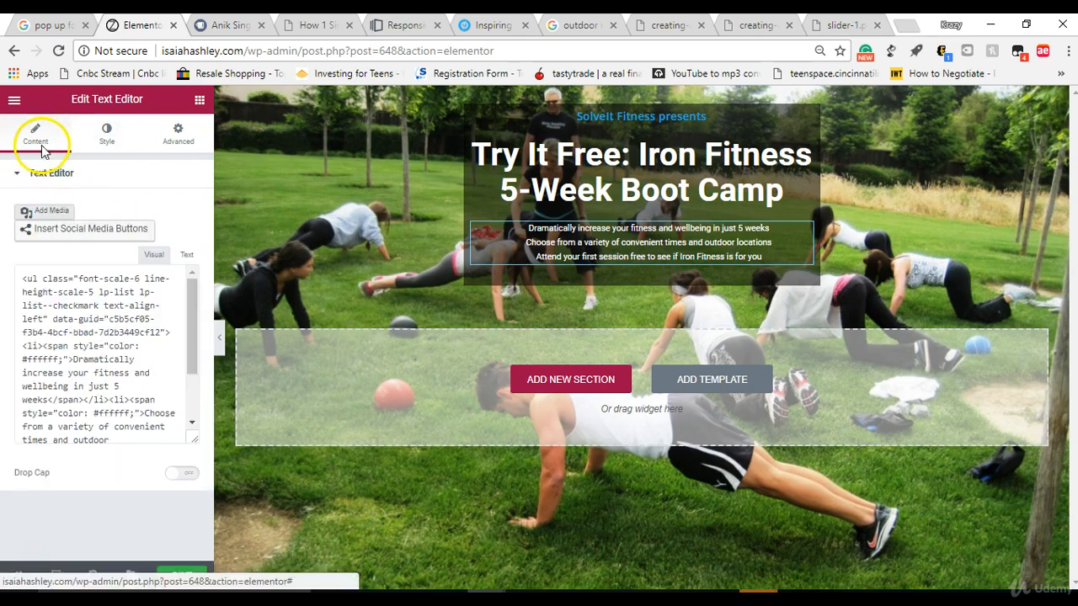
drag(35, 370, 232, 530)
Step: Enable custom typography for the bullet list text block and set its size to 22 px
click(95, 155)
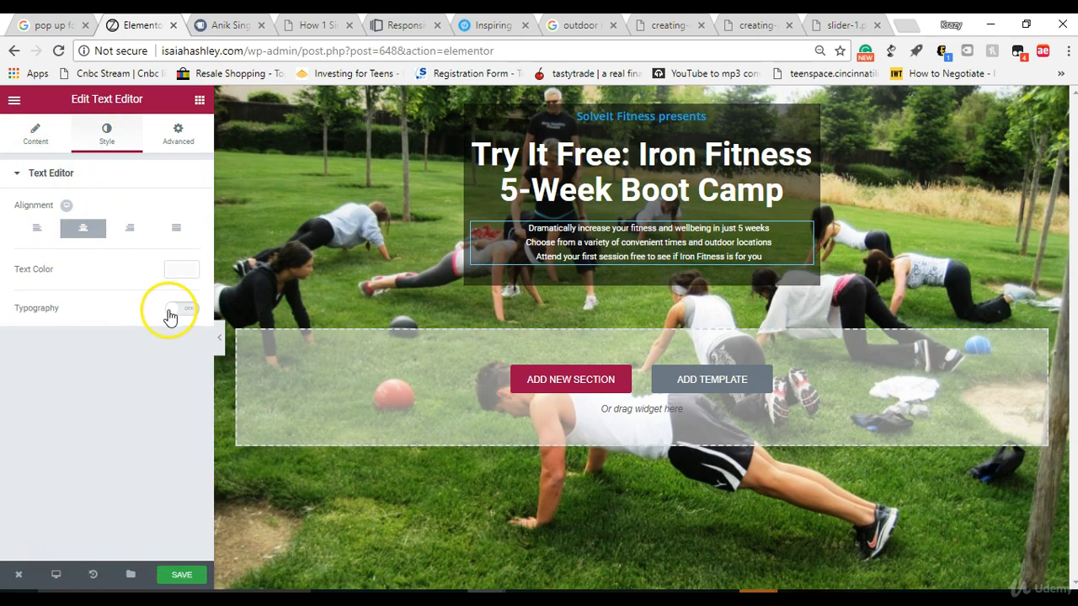
click(170, 311)
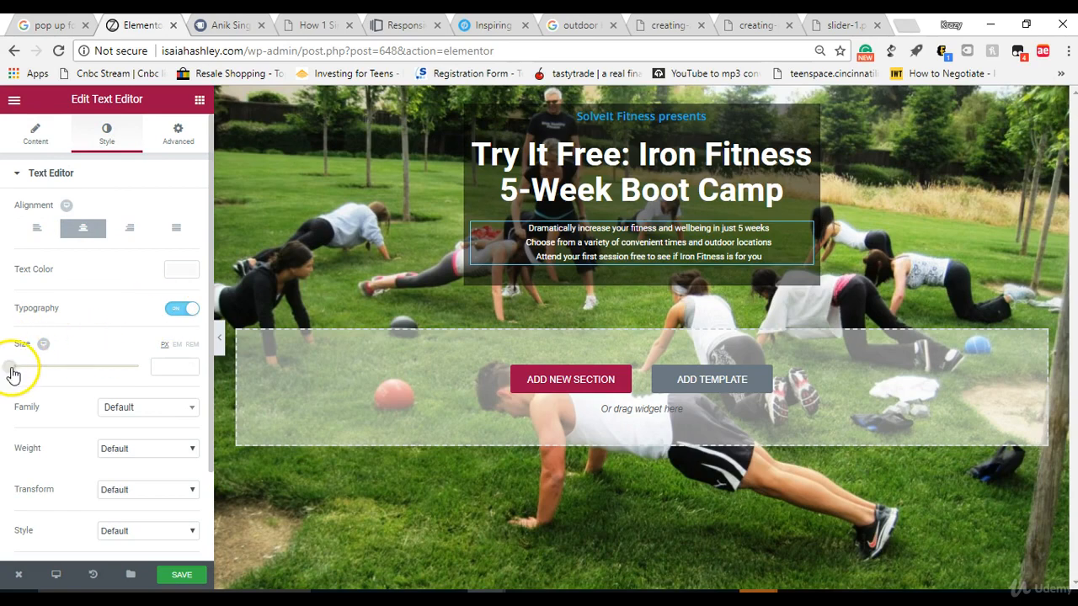
mouse_move(15, 373)
mouse_down()
mouse_move(31, 375)
mouse_move(27, 368)
mouse_up()
click(180, 365)
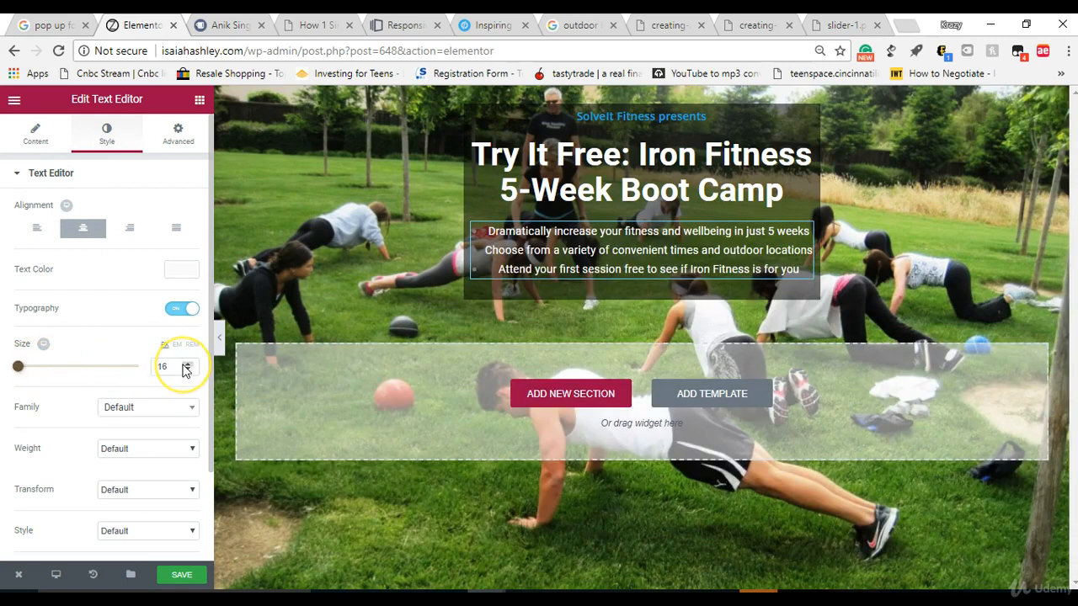
click(184, 363)
click(184, 364)
click(185, 363)
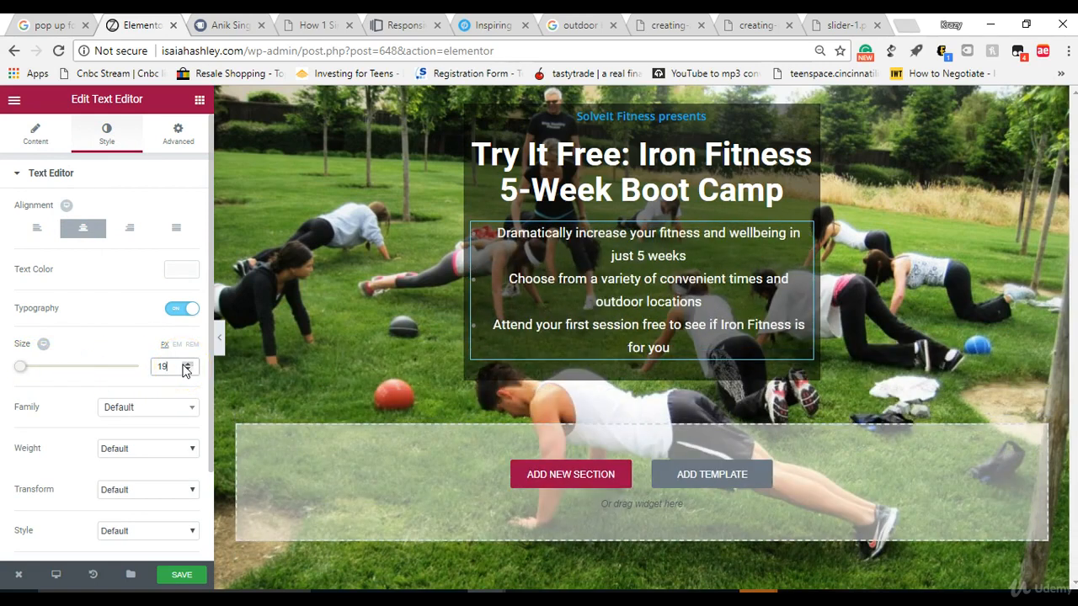
click(190, 371)
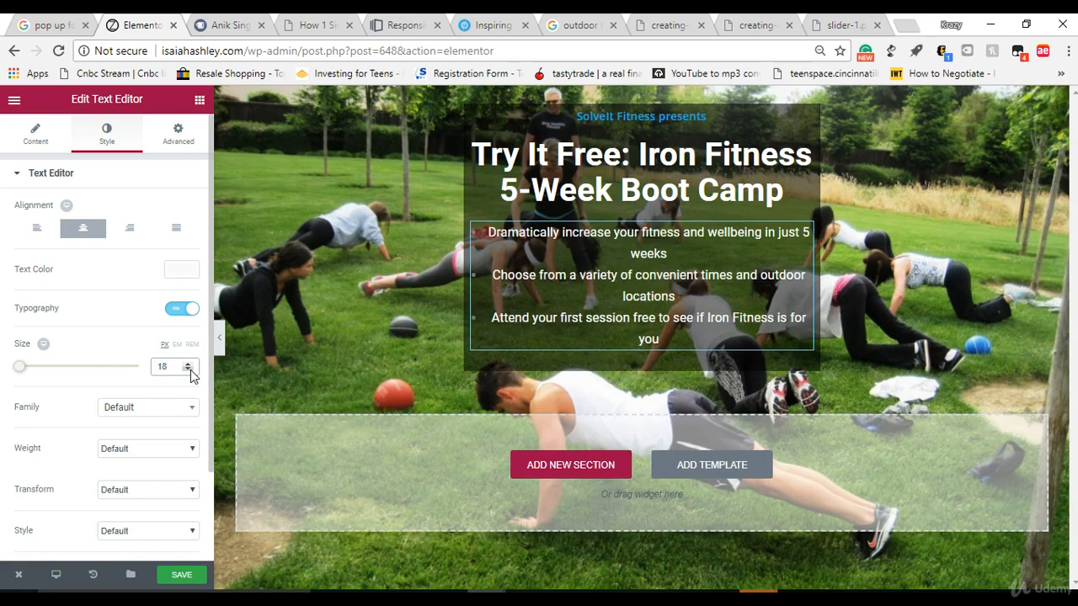
click(188, 364)
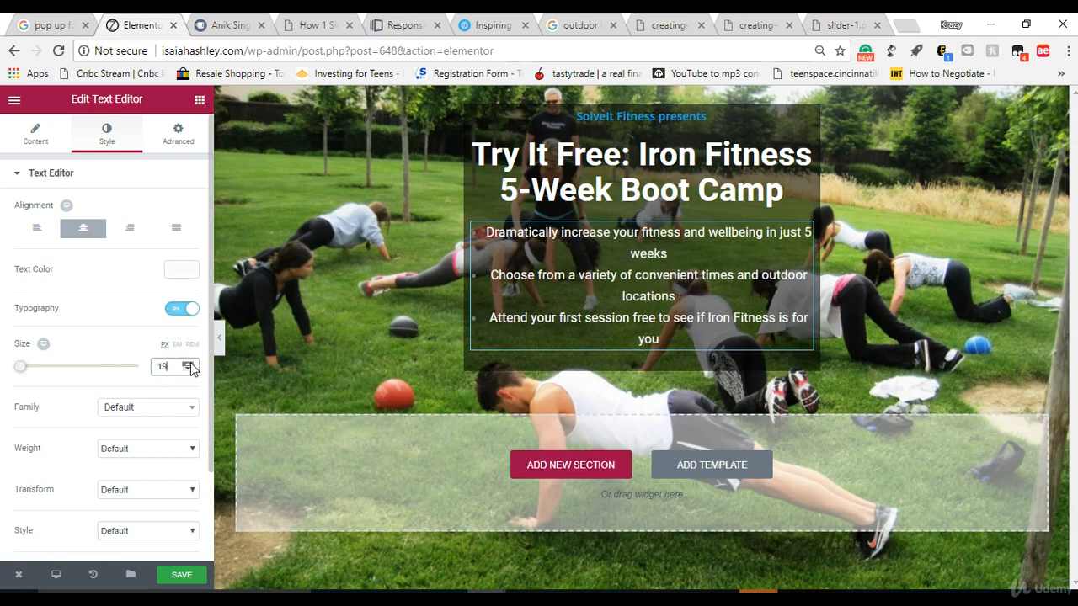
click(188, 364)
click(188, 364)
click(189, 363)
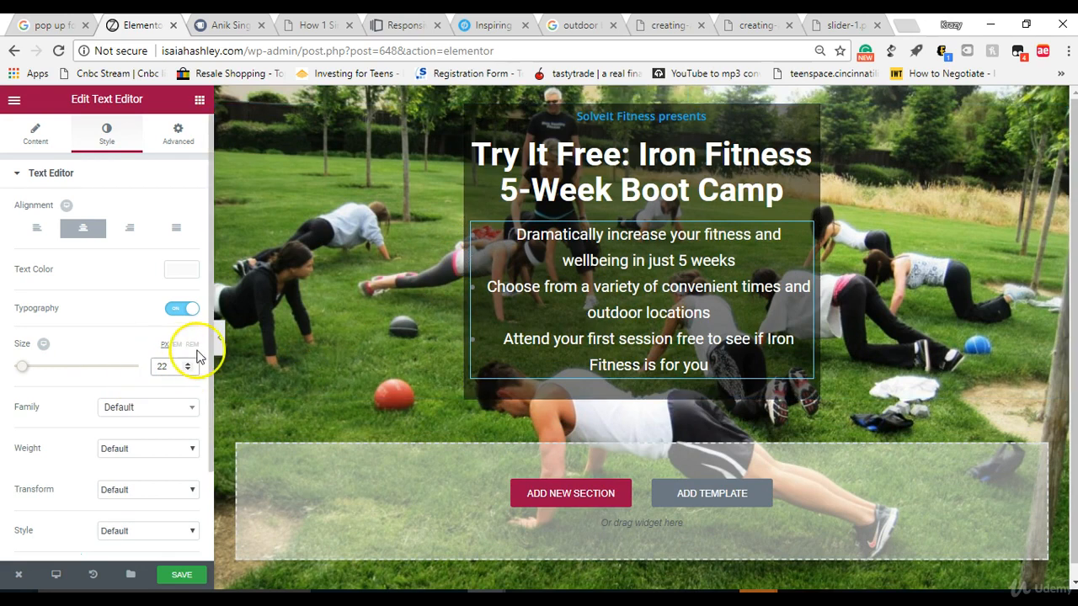
Step: Set the font family of the bullet list text block to Arial
drag(211, 321, 205, 371)
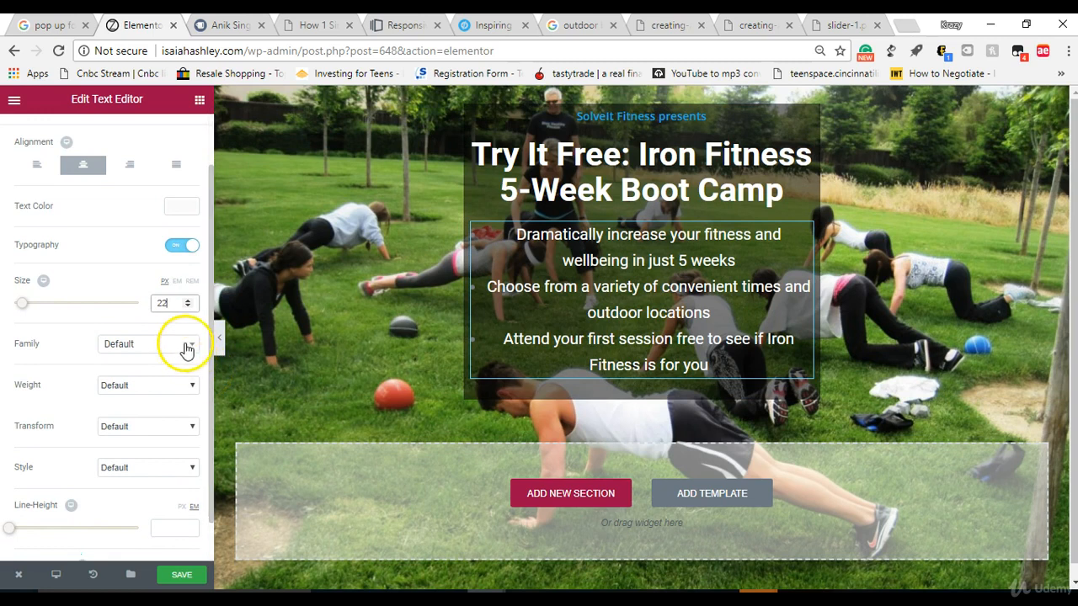
click(184, 347)
click(151, 419)
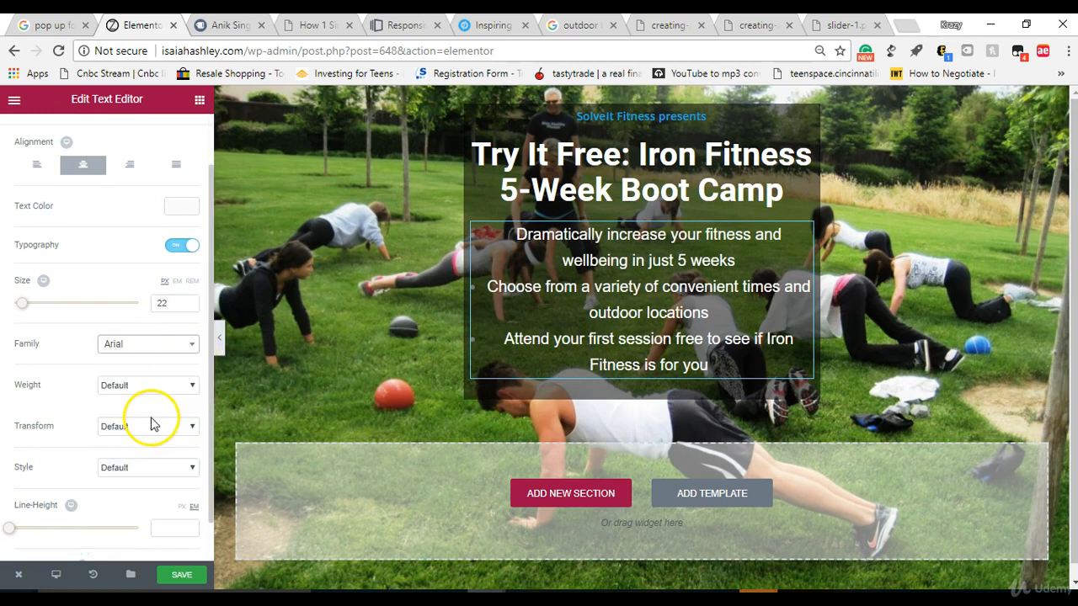
Step: Set the bullet list text block's weight, transform and style to Normal
click(148, 388)
click(132, 512)
click(116, 425)
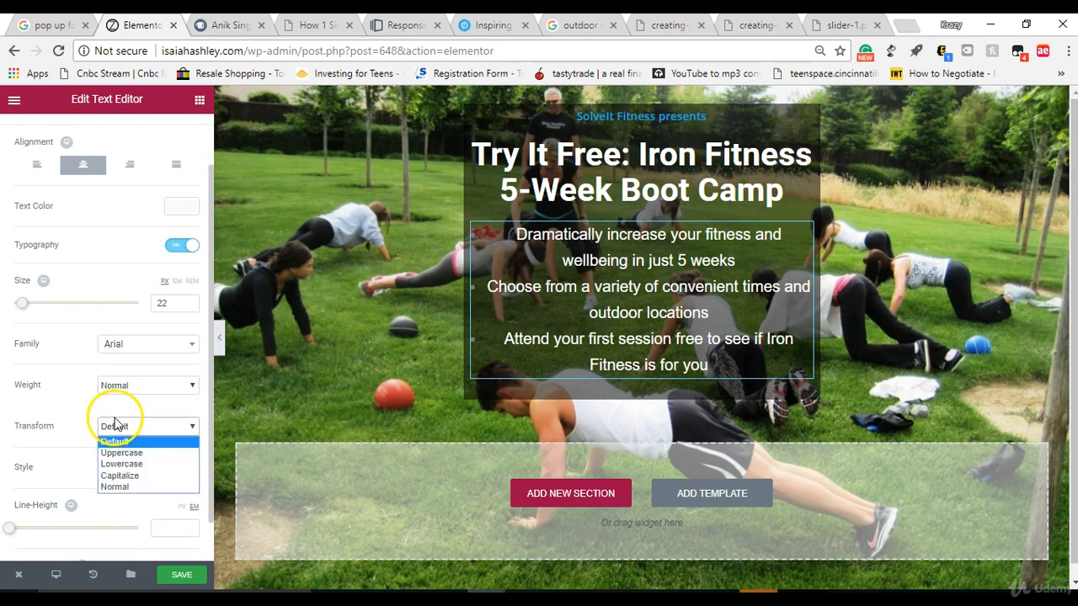
click(115, 487)
click(121, 470)
click(119, 493)
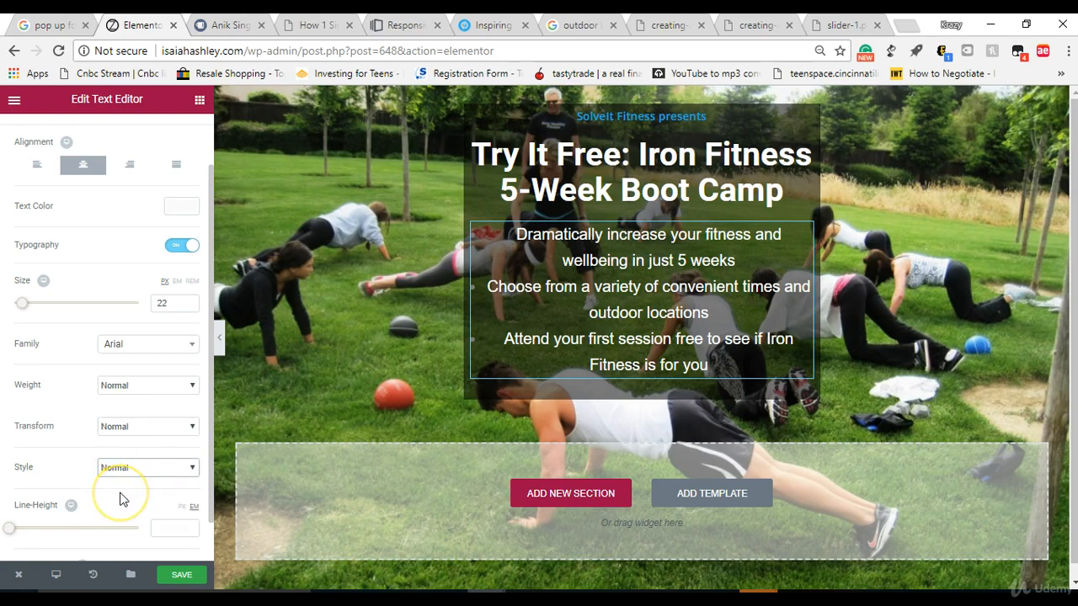
click(161, 468)
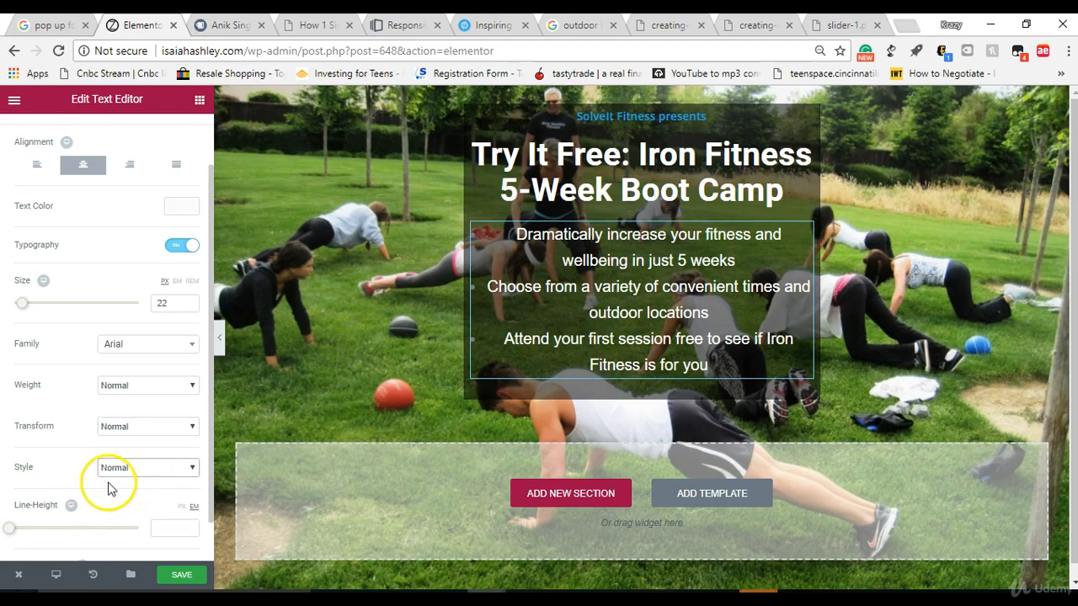
Step: Set the bullet list's line height to 1.6 em and align its text left
drag(13, 531, 36, 533)
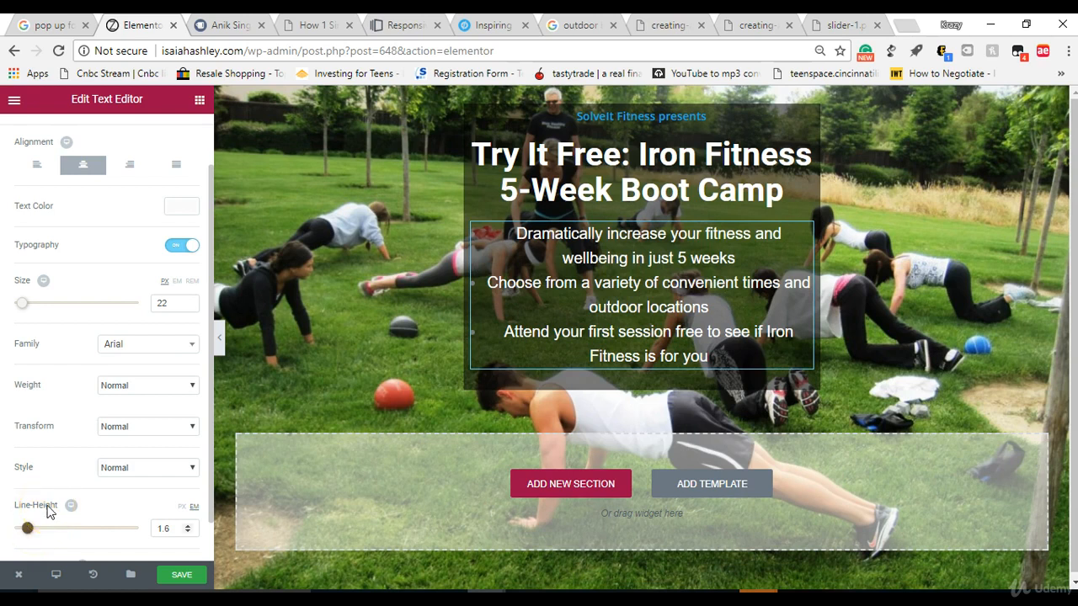
click(515, 240)
drag(517, 235, 709, 357)
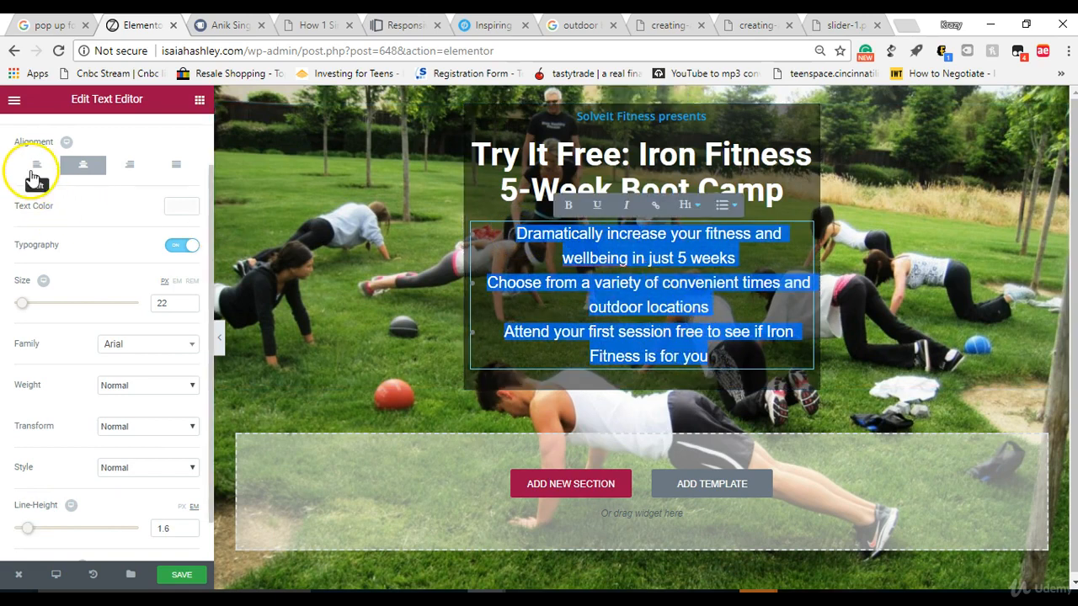
click(36, 164)
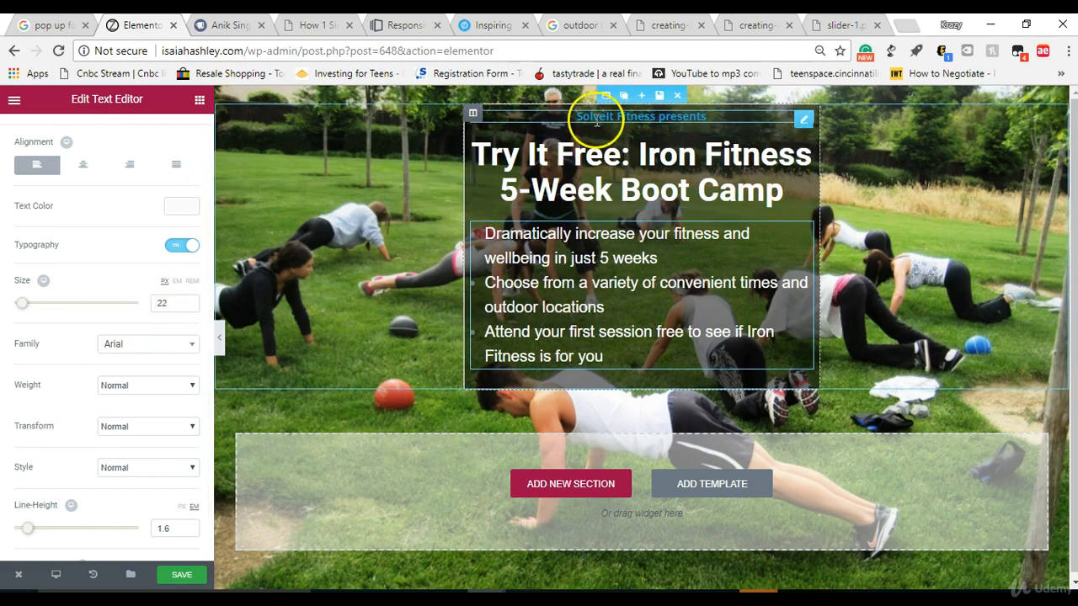
click(200, 99)
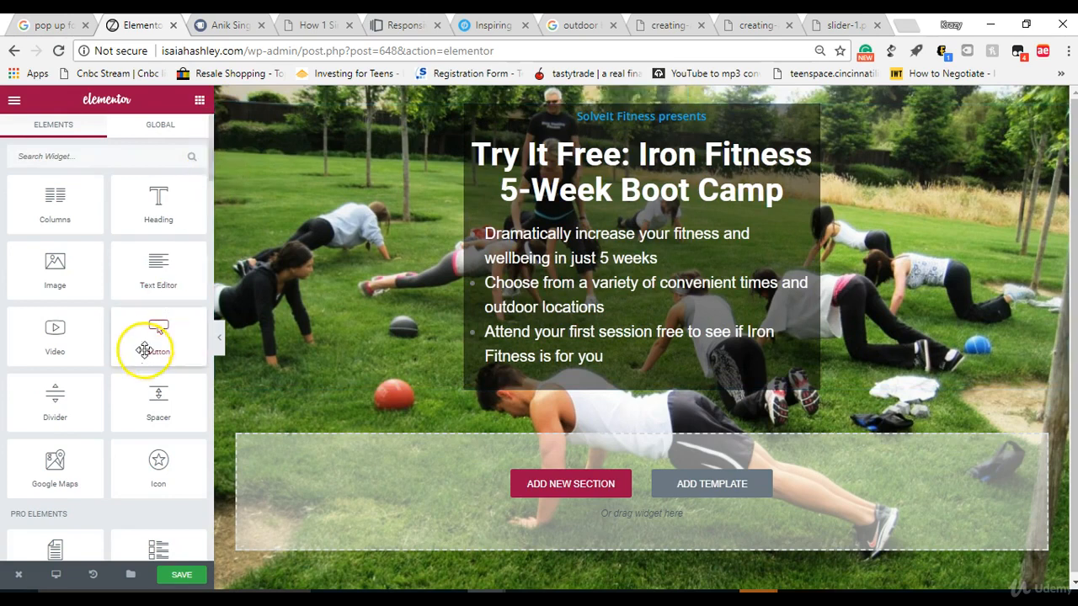
drag(144, 384, 630, 118)
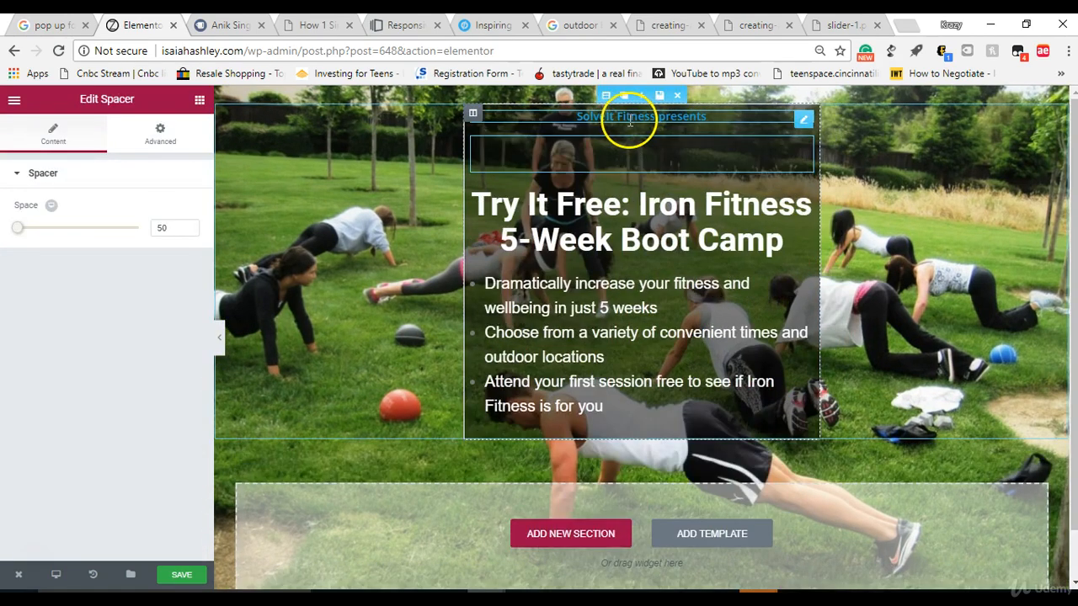
drag(17, 235, 12, 235)
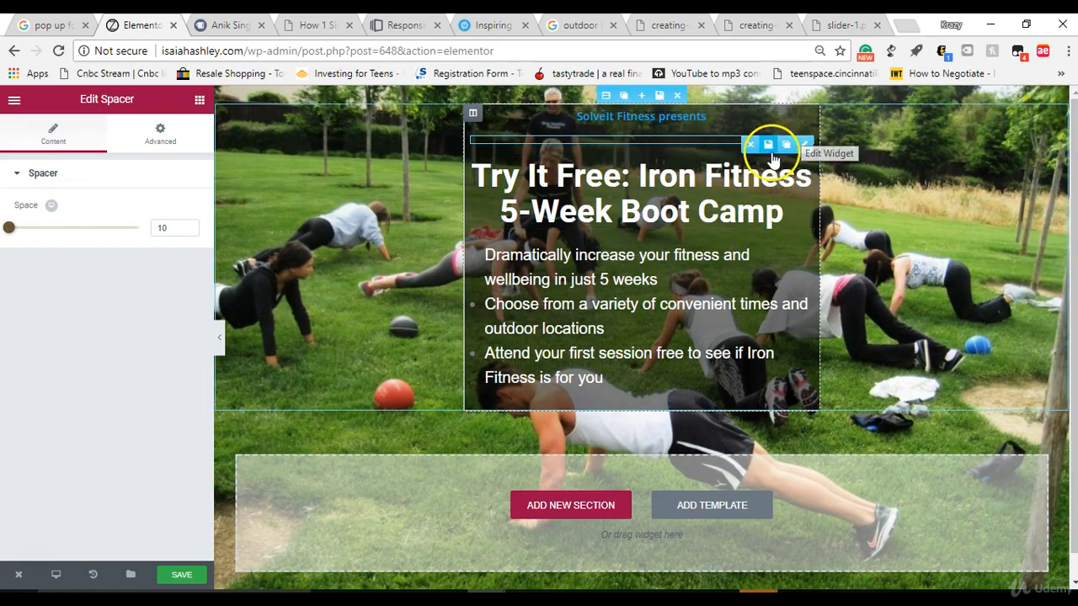
mouse_move(781, 141)
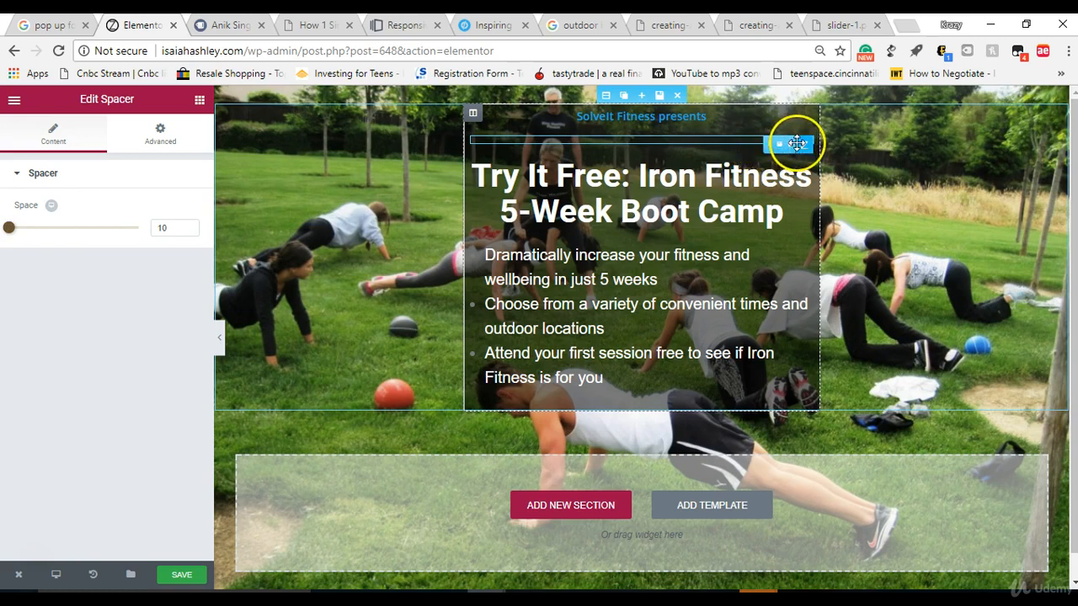
click(750, 145)
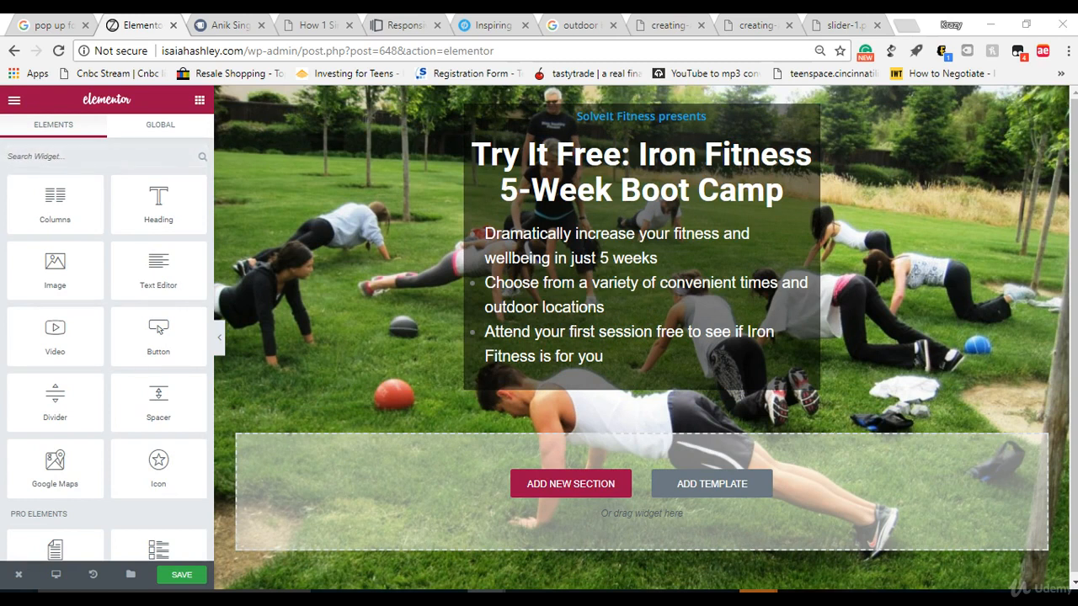
Step: Review the Leadpages boot camp signup template as reference and preview the landing page without the editor panel
drag(0, 13, 97, 68)
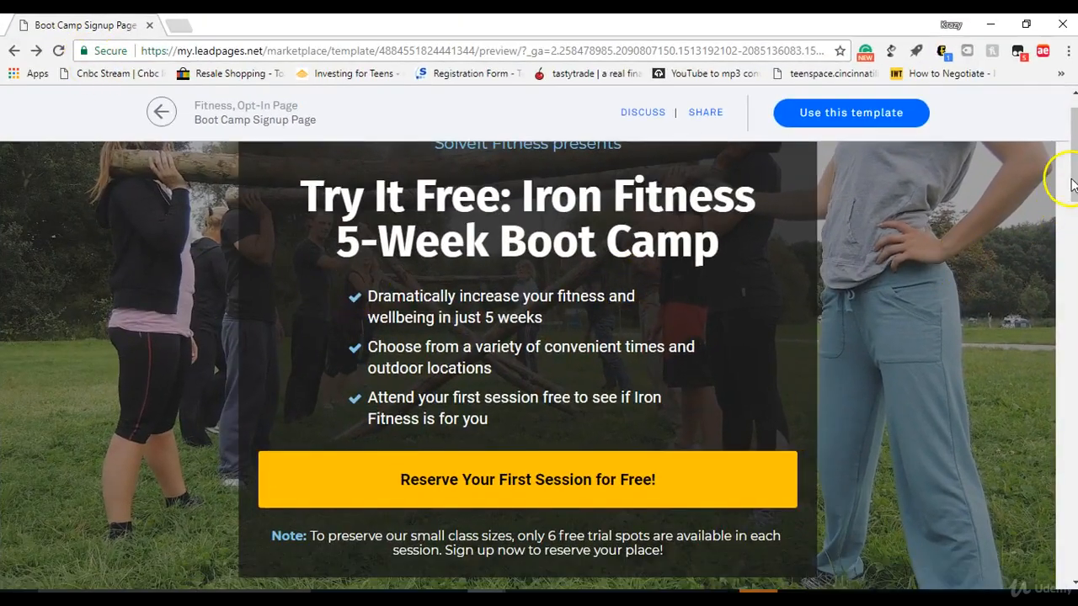
scroll(1066, 174, up, 1)
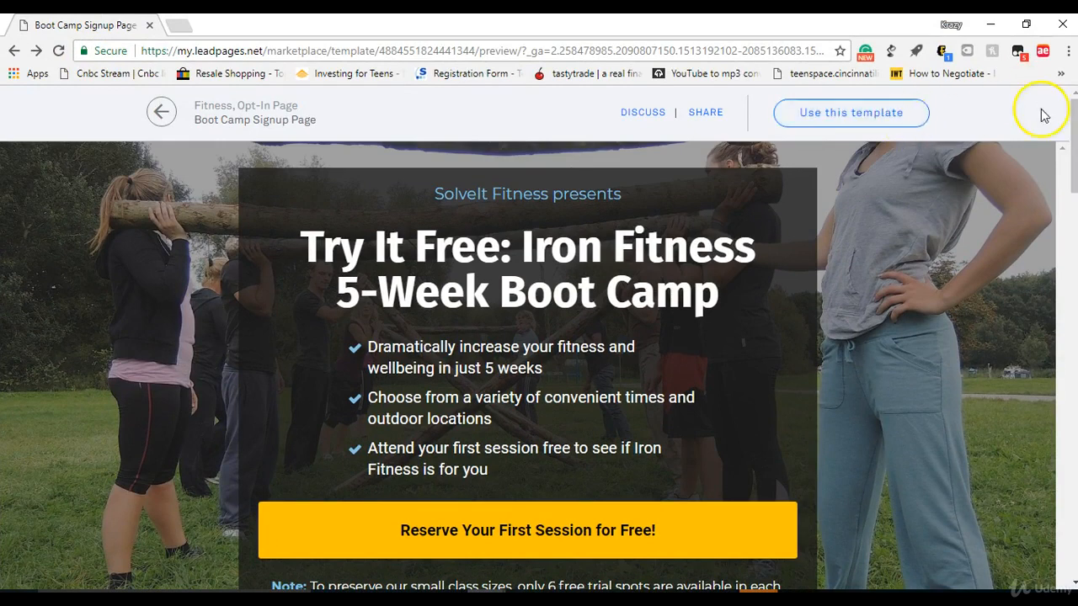
mouse_move(1075, 158)
mouse_down()
mouse_move(1074, 206)
mouse_move(1075, 139)
mouse_up()
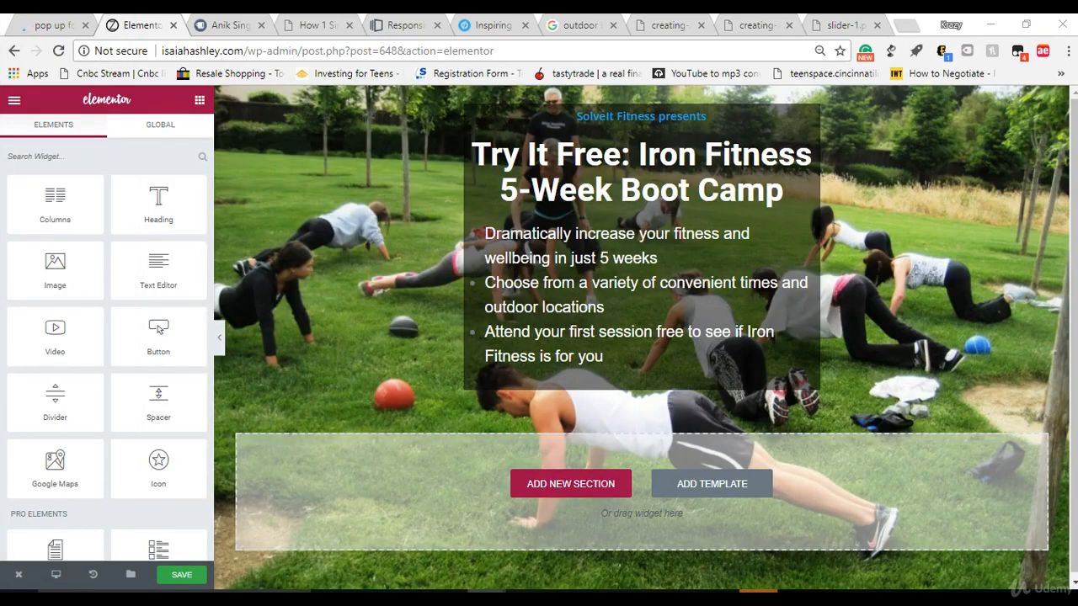
click(220, 338)
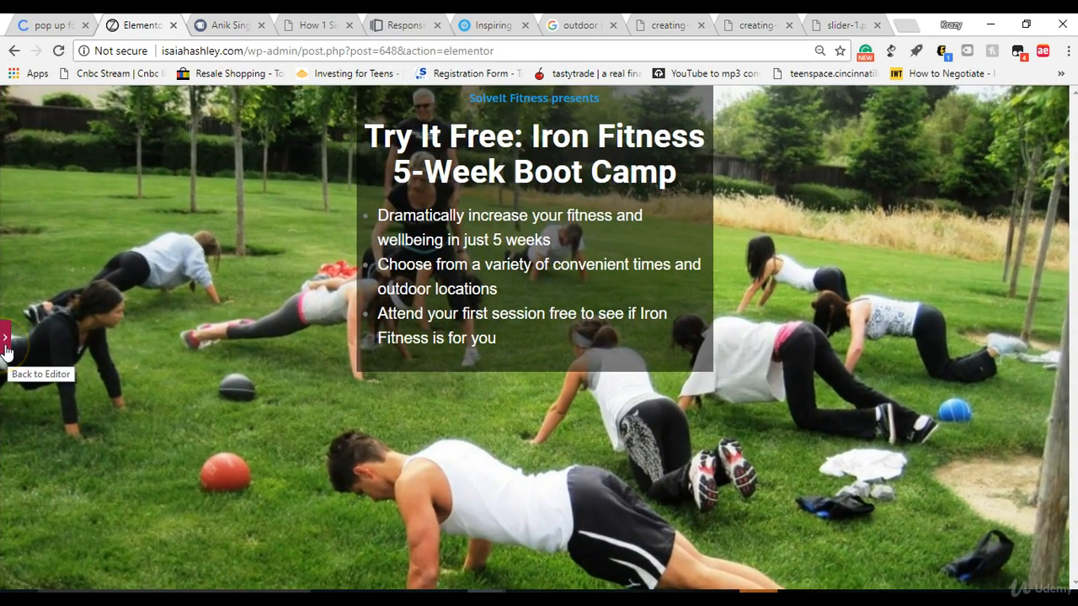
click(5, 341)
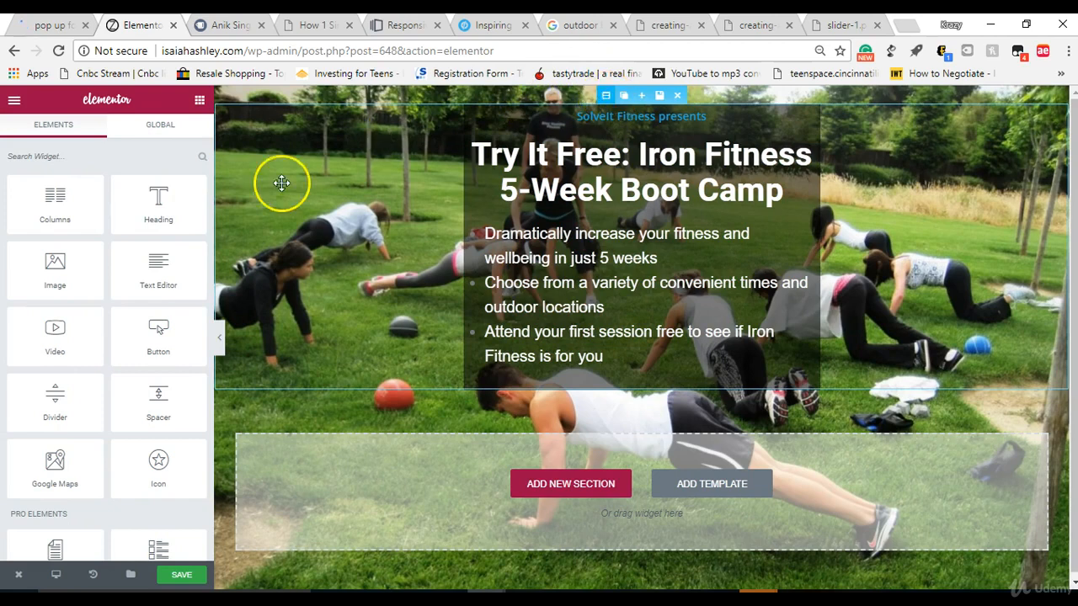
Step: Widen the section's boxed content width to 705
click(616, 97)
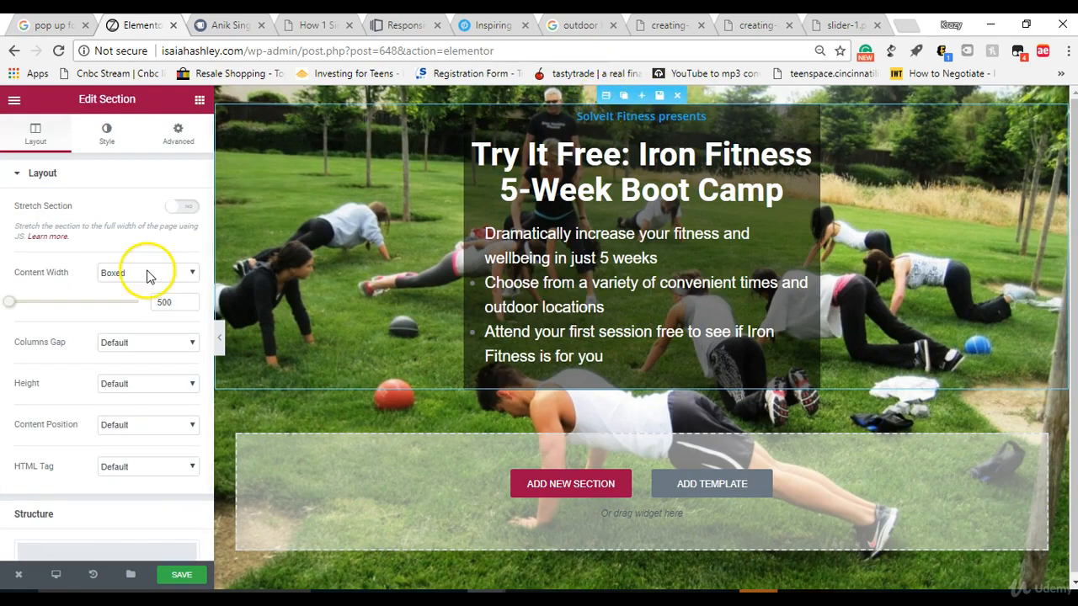
drag(12, 306, 42, 302)
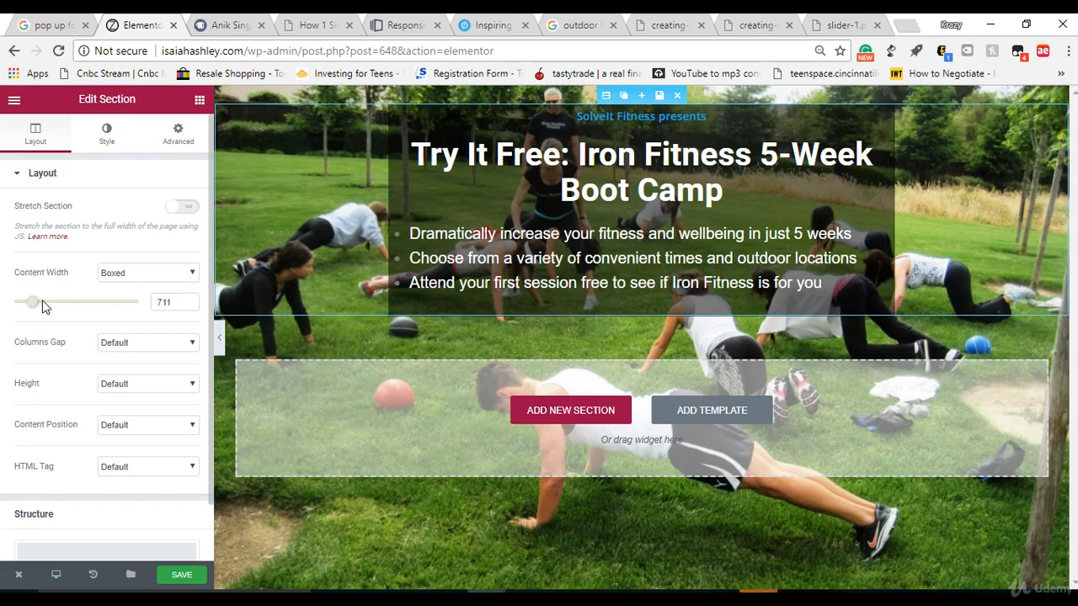
drag(41, 301, 40, 300)
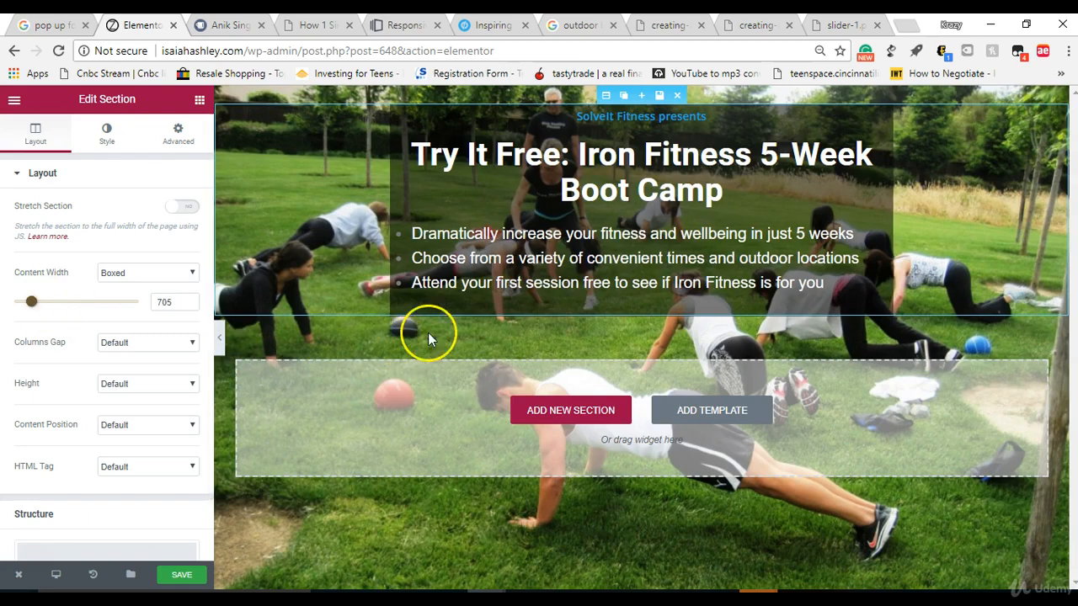
Step: Set the size of the "Try It Free: Iron Fitness 5-Week Boot Camp" heading to 60 px
click(570, 193)
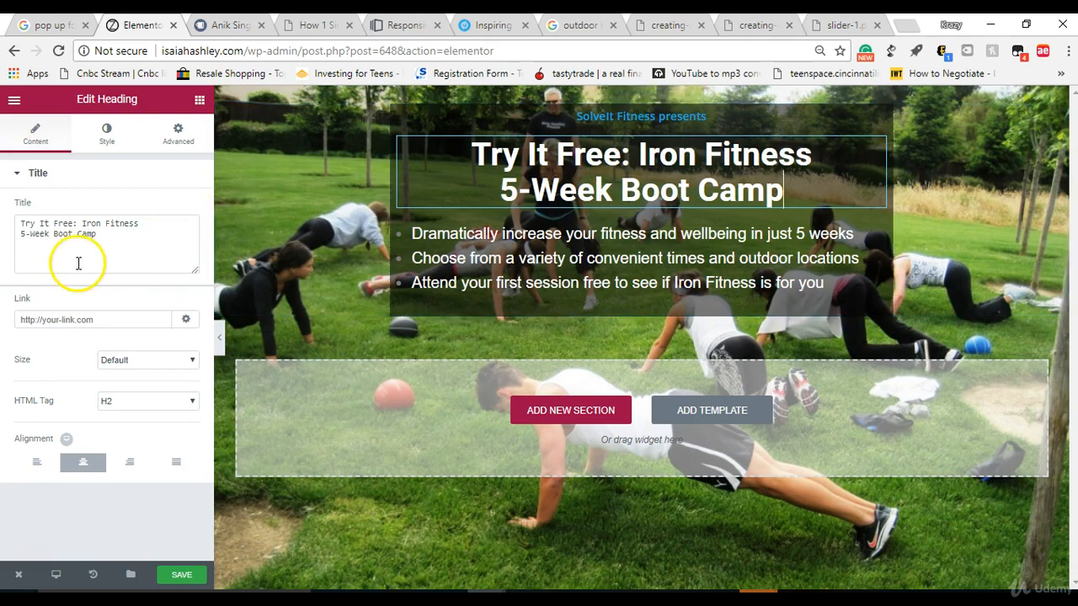
click(107, 135)
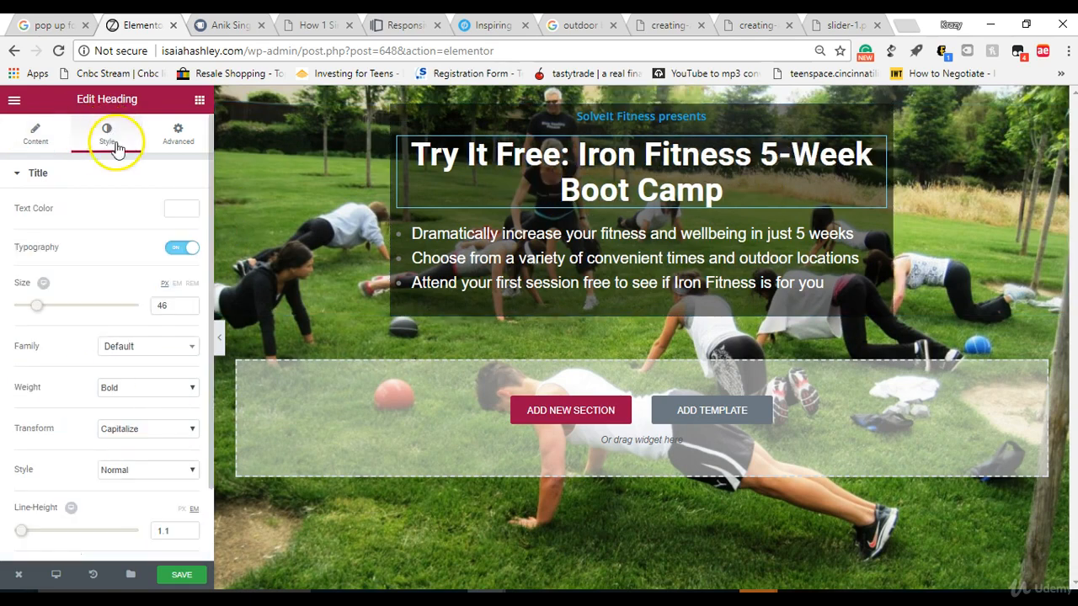
drag(38, 305, 56, 308)
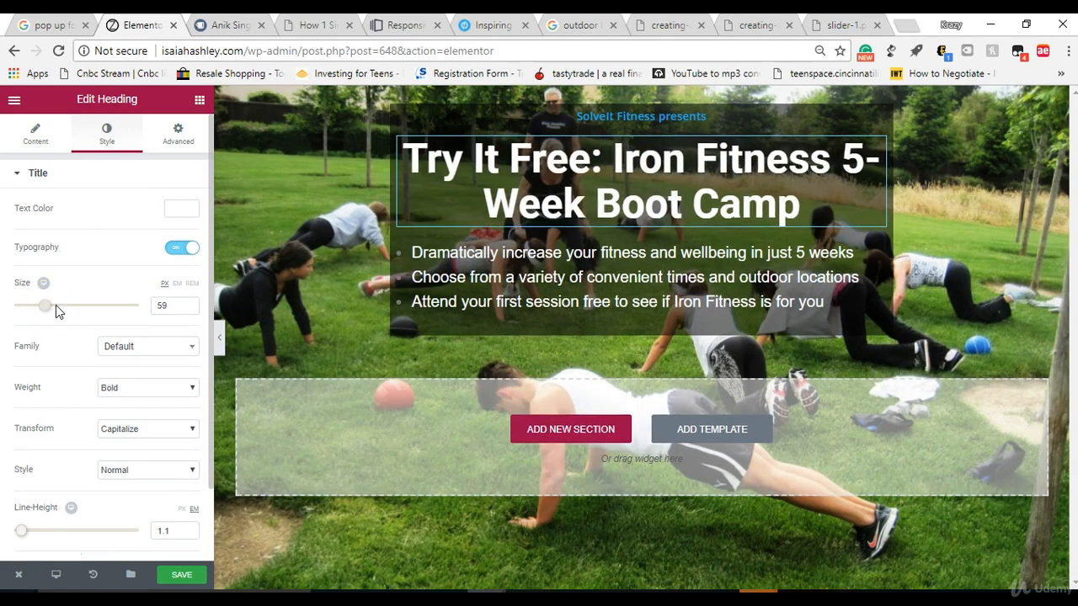
click(189, 307)
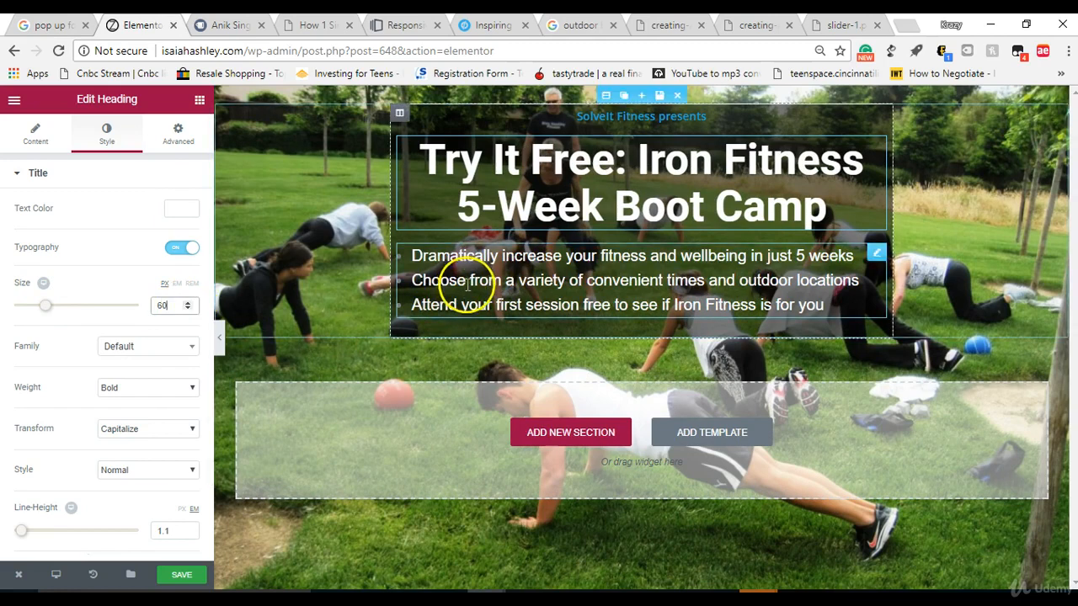
Step: Center the bullet list text and set its size to 27 px
click(467, 282)
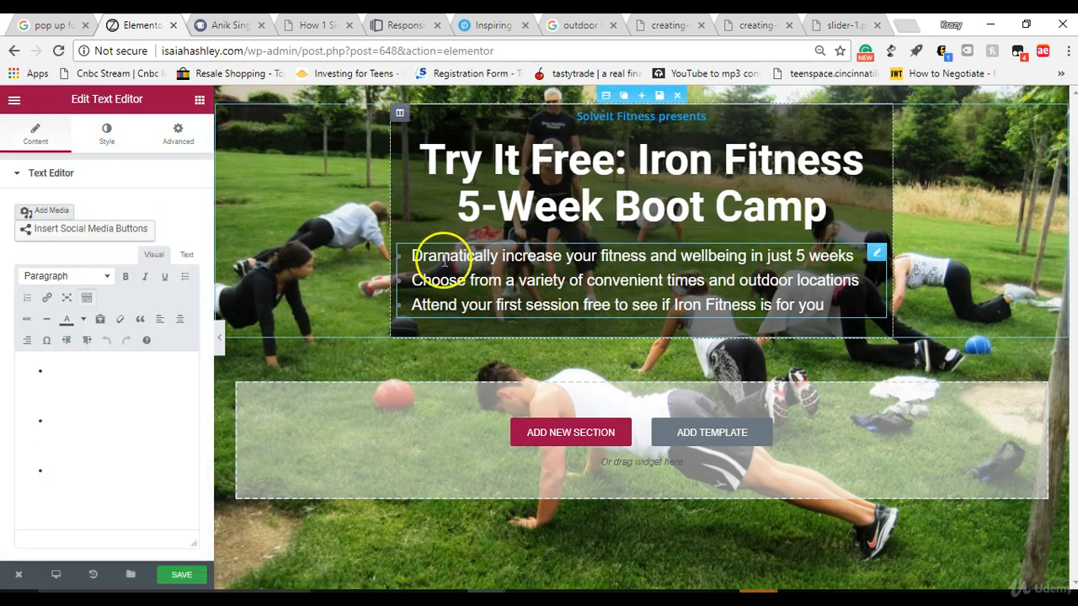
click(104, 137)
drag(32, 364, 36, 373)
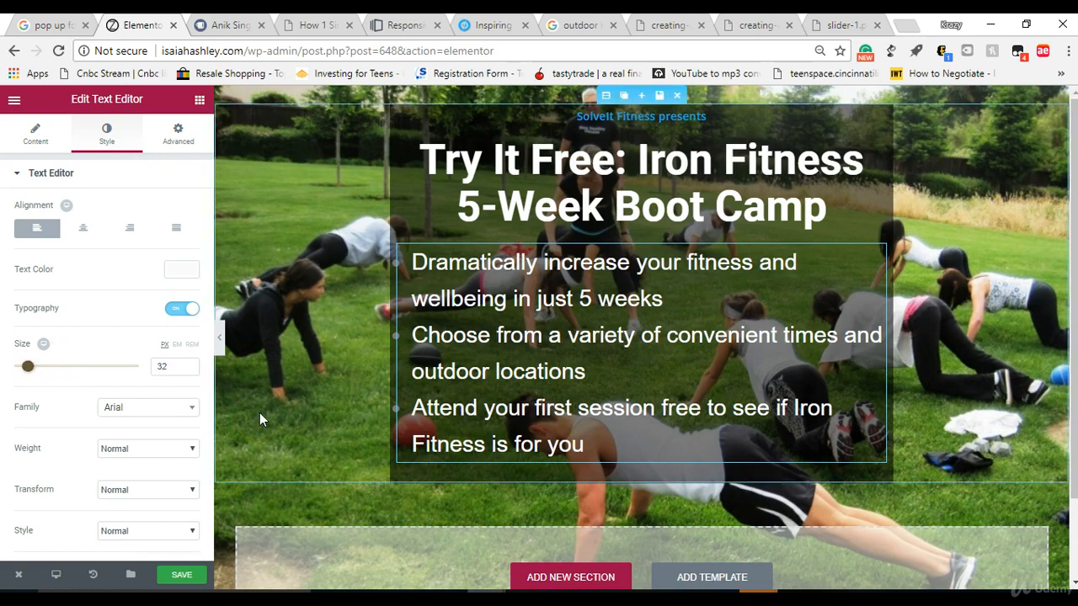
double_click(413, 262)
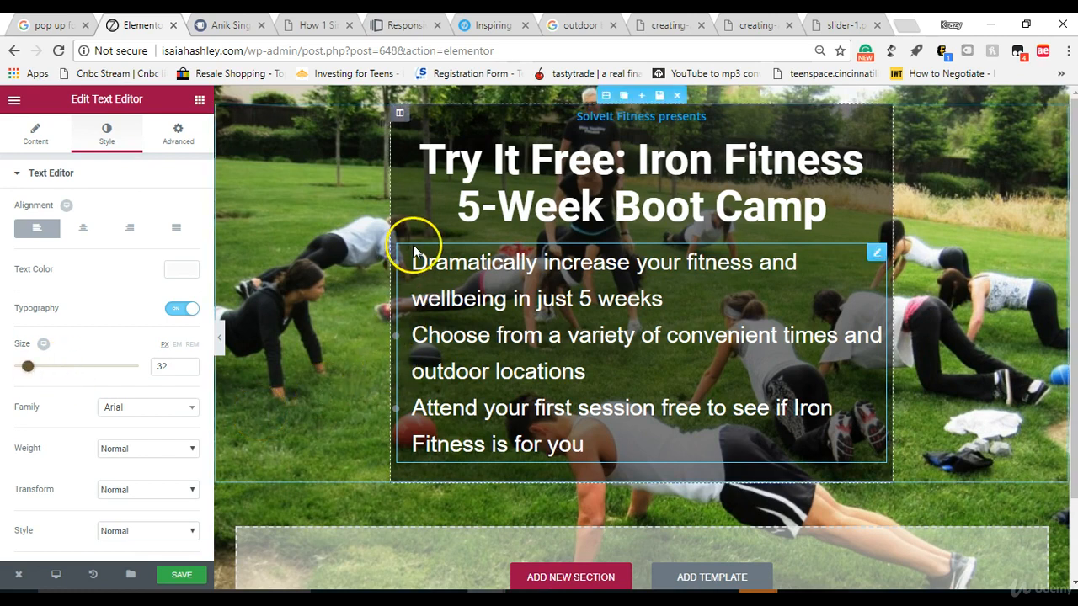
click(412, 263)
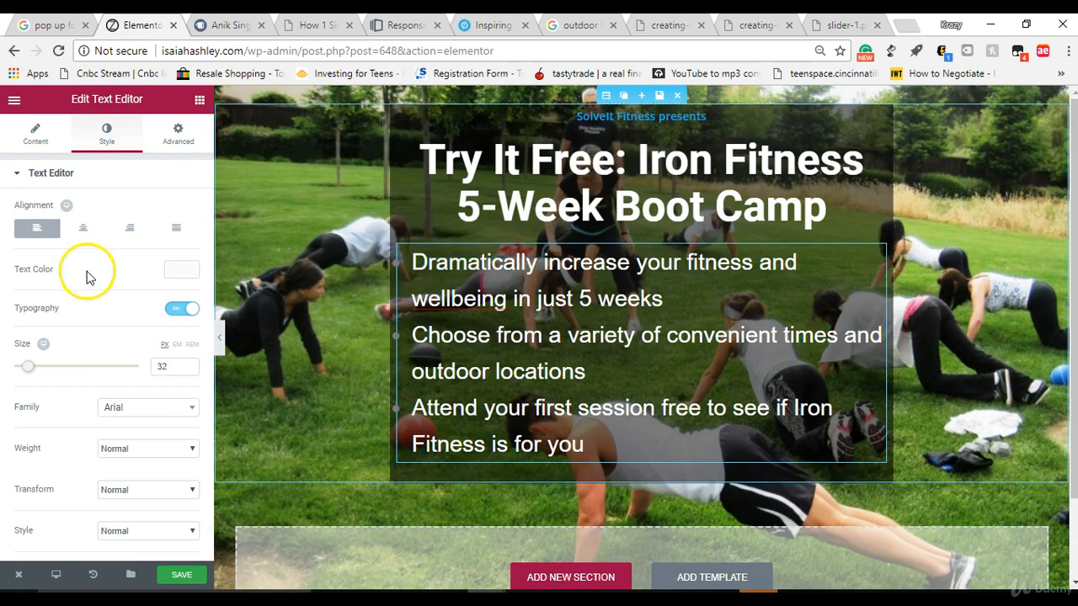
click(78, 227)
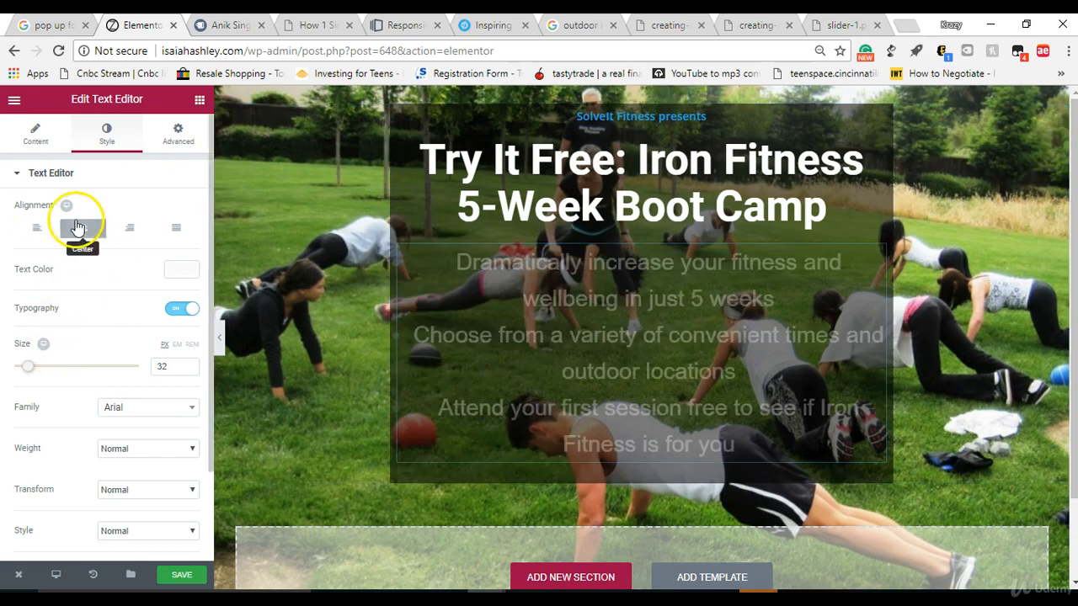
drag(32, 369, 35, 369)
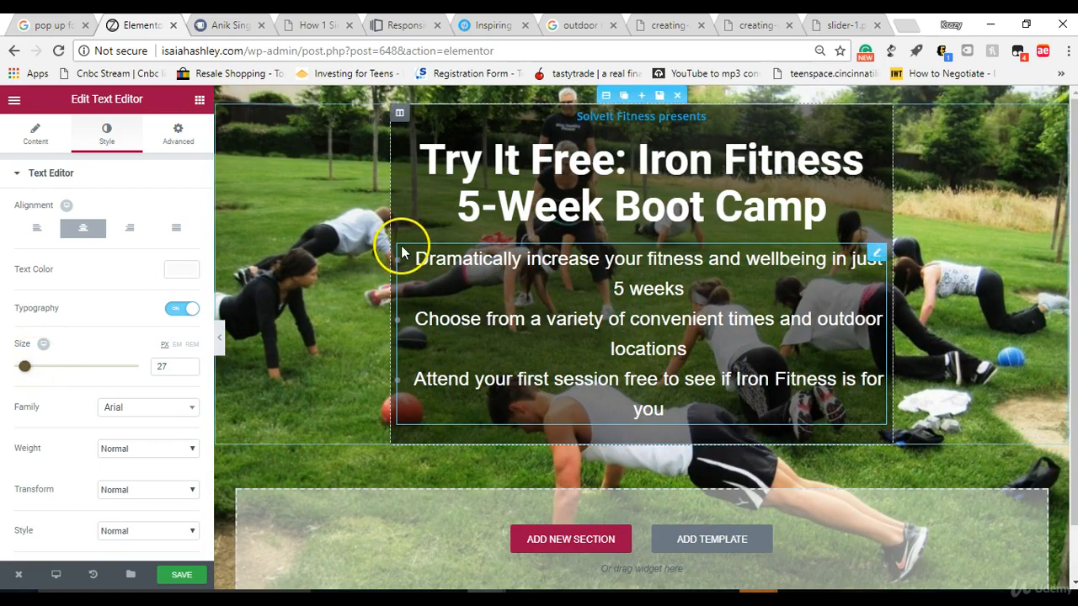
Step: Unlink the bullet list's margins, try a right margin of -33 px, and reset it to 0
mouse_move(875, 251)
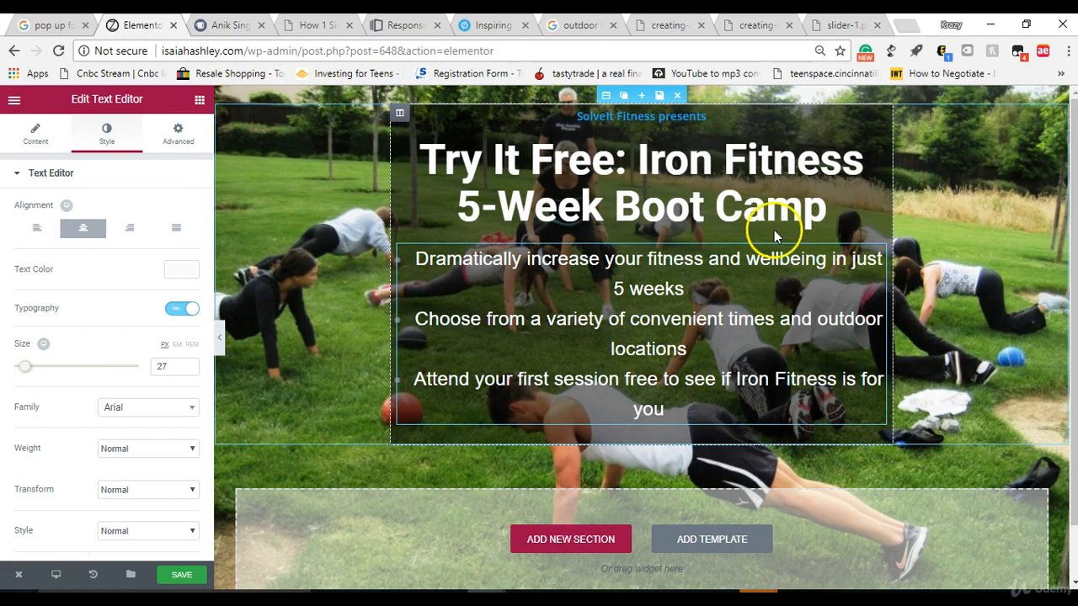
click(174, 147)
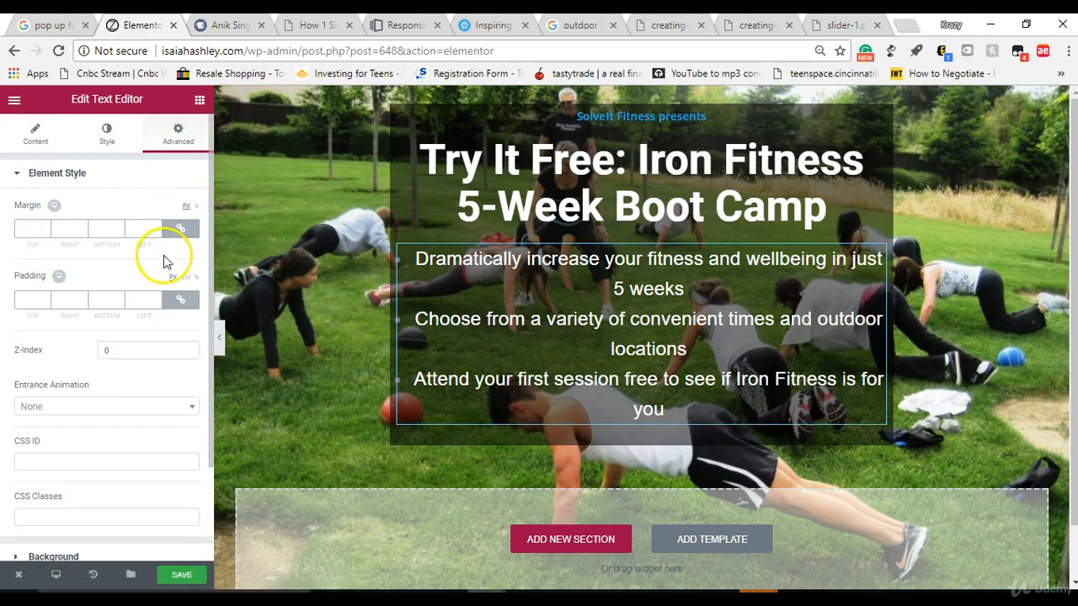
click(180, 229)
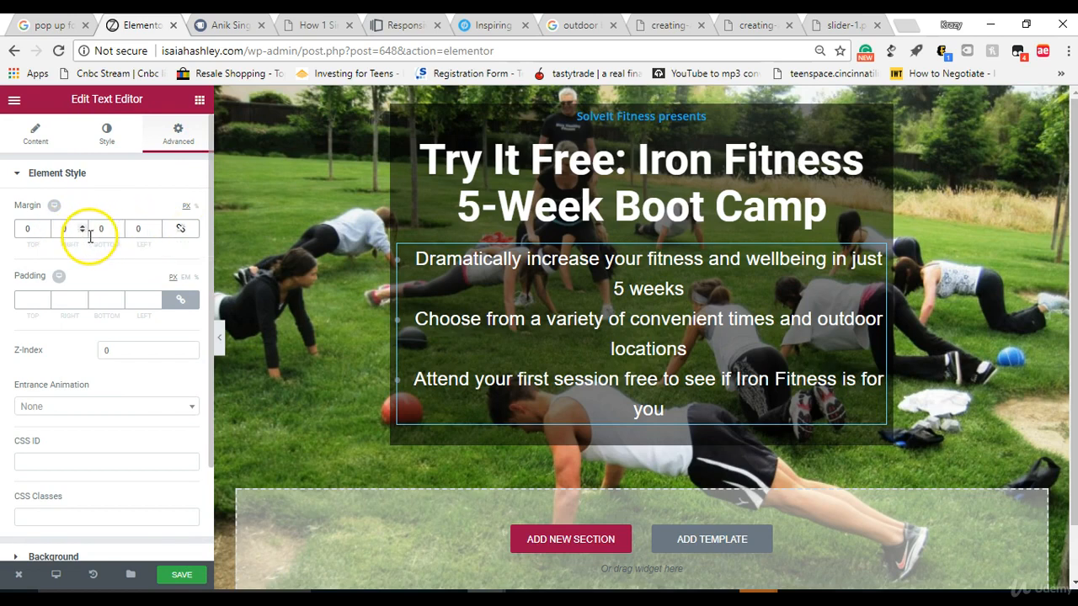
drag(81, 233, 81, 232)
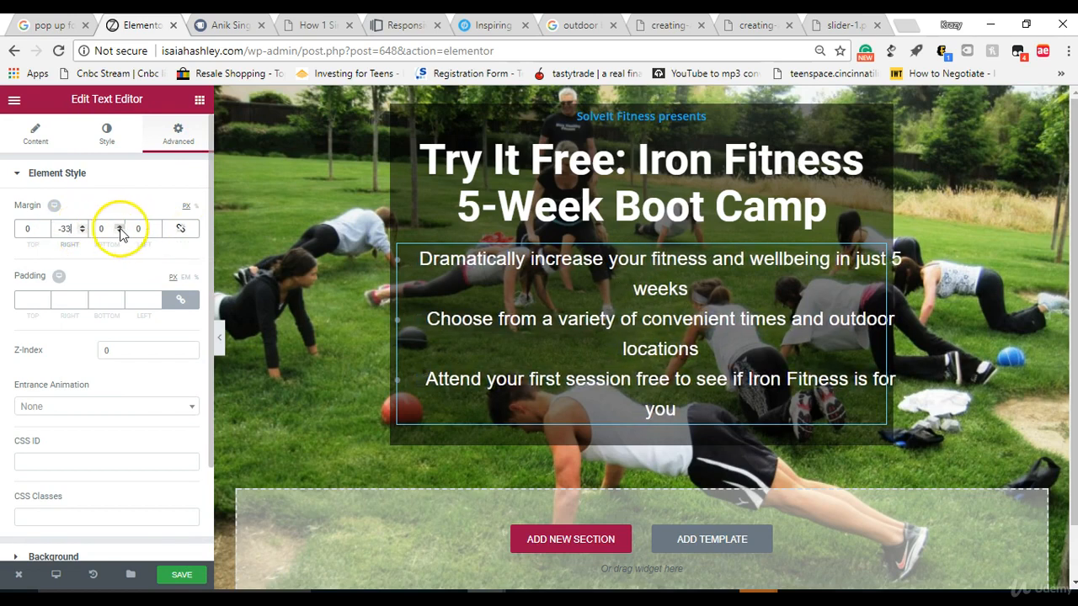
click(157, 227)
drag(157, 229, 36, 226)
text(0)
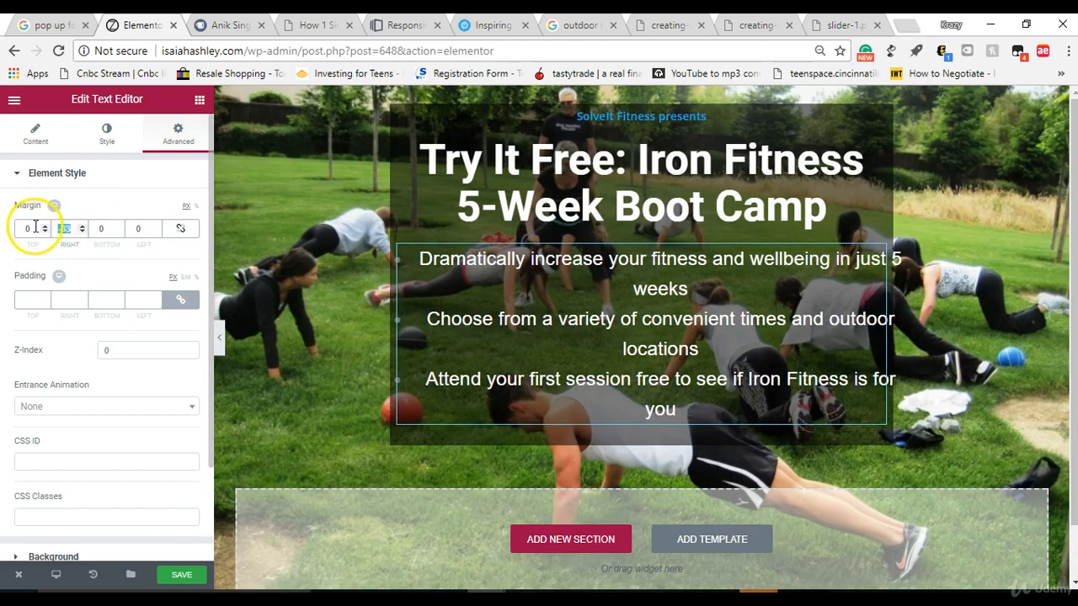
text(0)
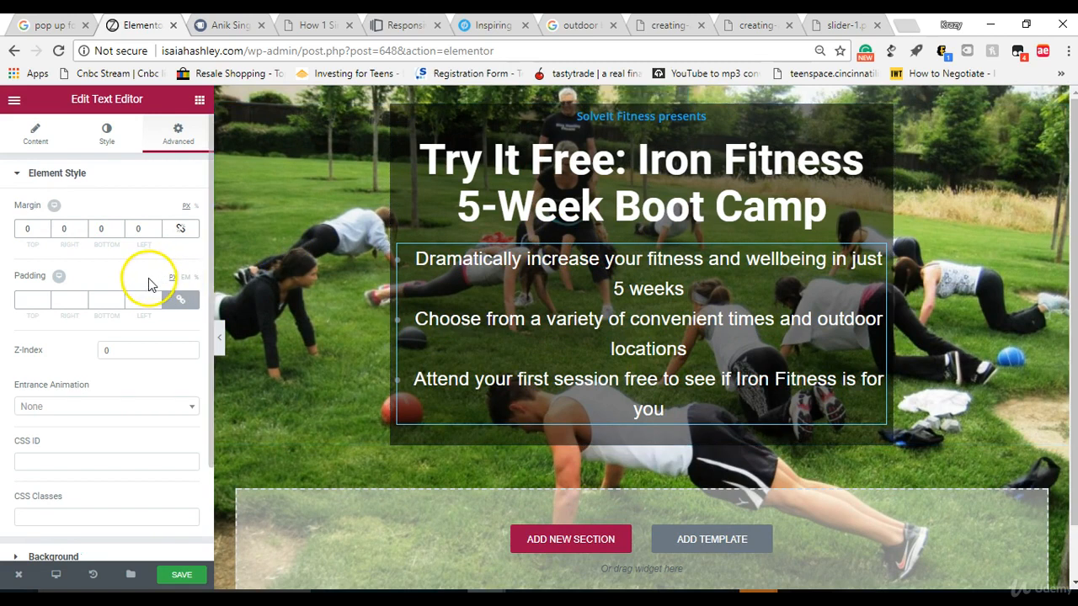
Step: Unlink the bullet list's padding values and set the right padding to 28 px and the left to 18 px
click(180, 298)
click(83, 297)
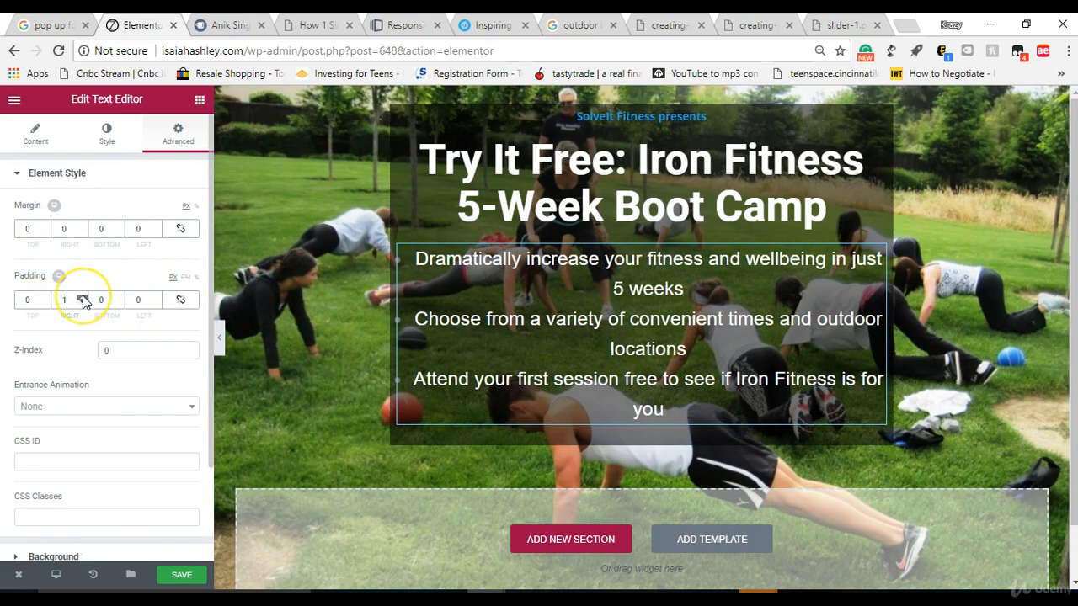
click(82, 297)
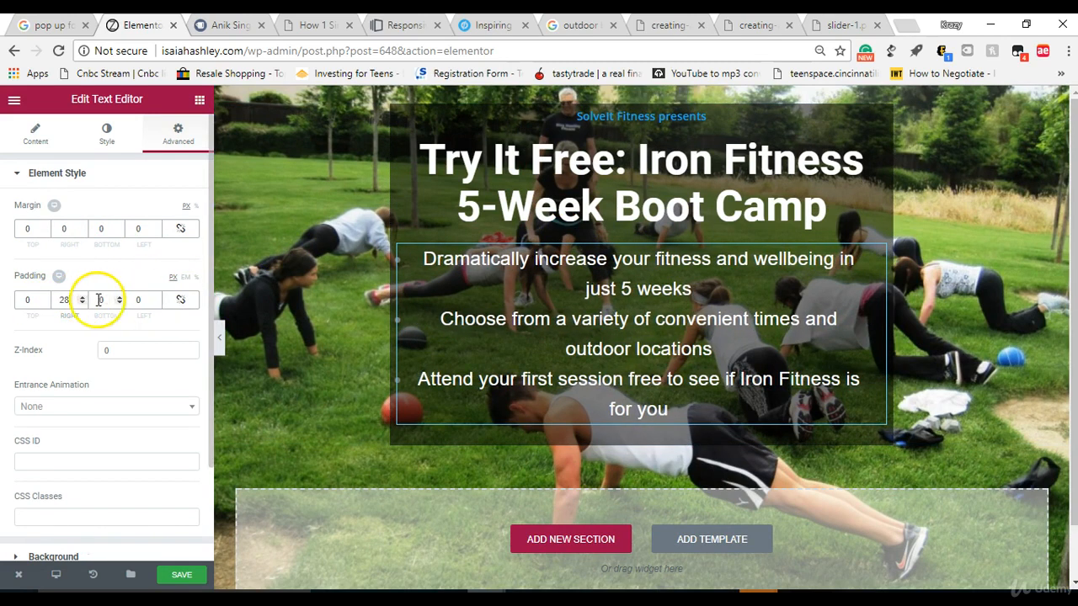
click(156, 303)
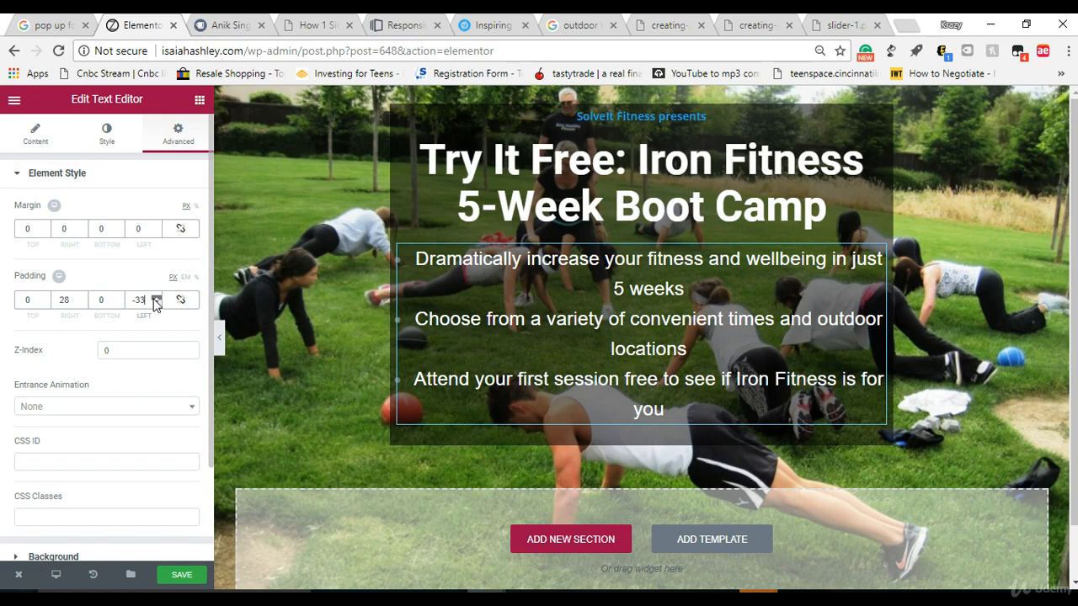
click(155, 299)
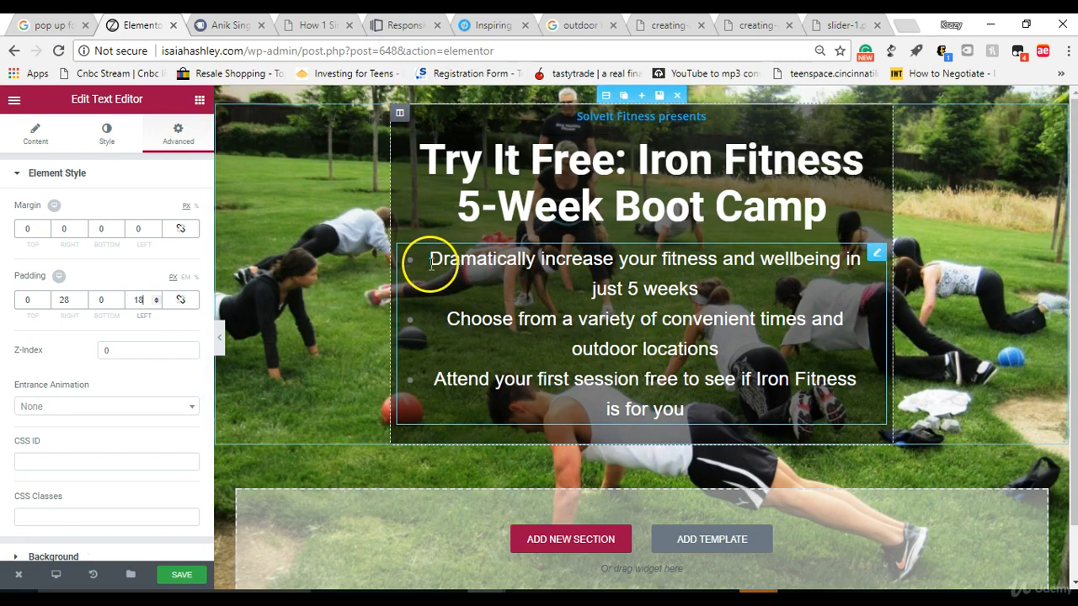
Step: Set the bullet list's text size to 24 px
drag(416, 260, 729, 403)
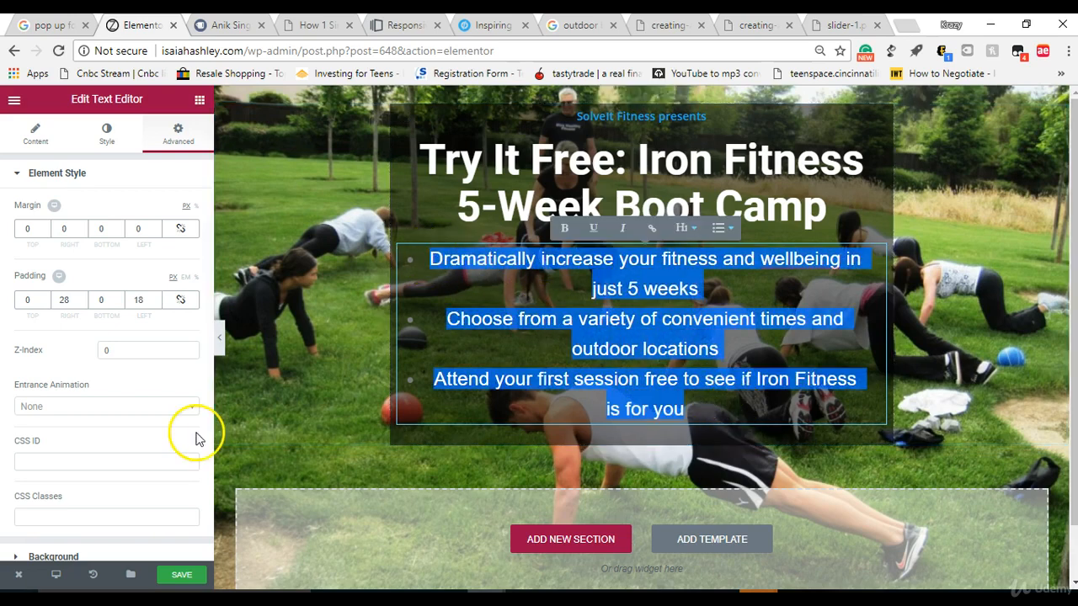
click(50, 128)
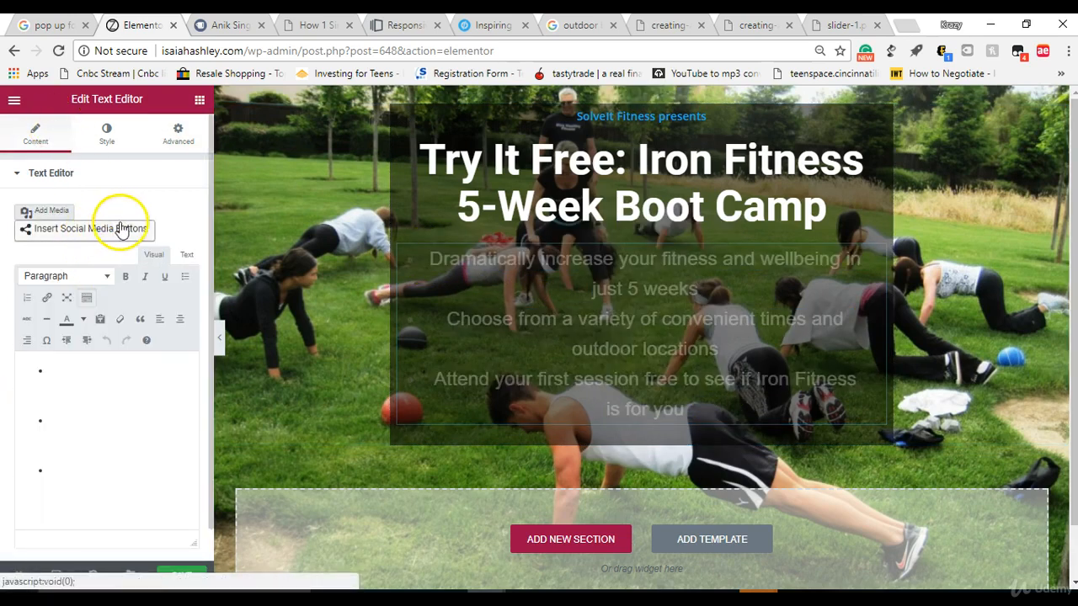
click(107, 144)
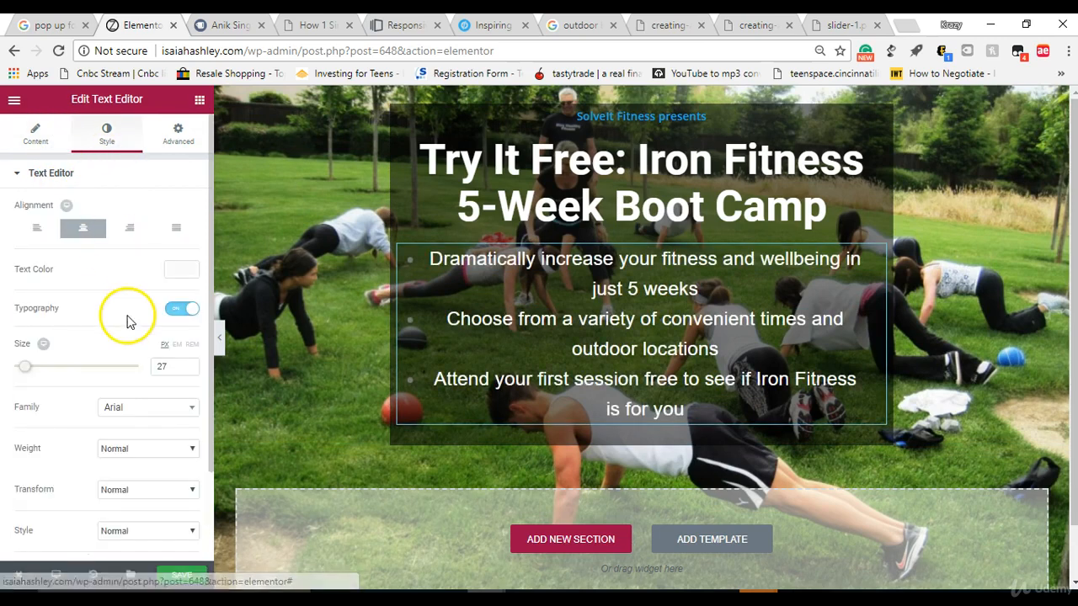
click(187, 371)
click(187, 372)
click(187, 372)
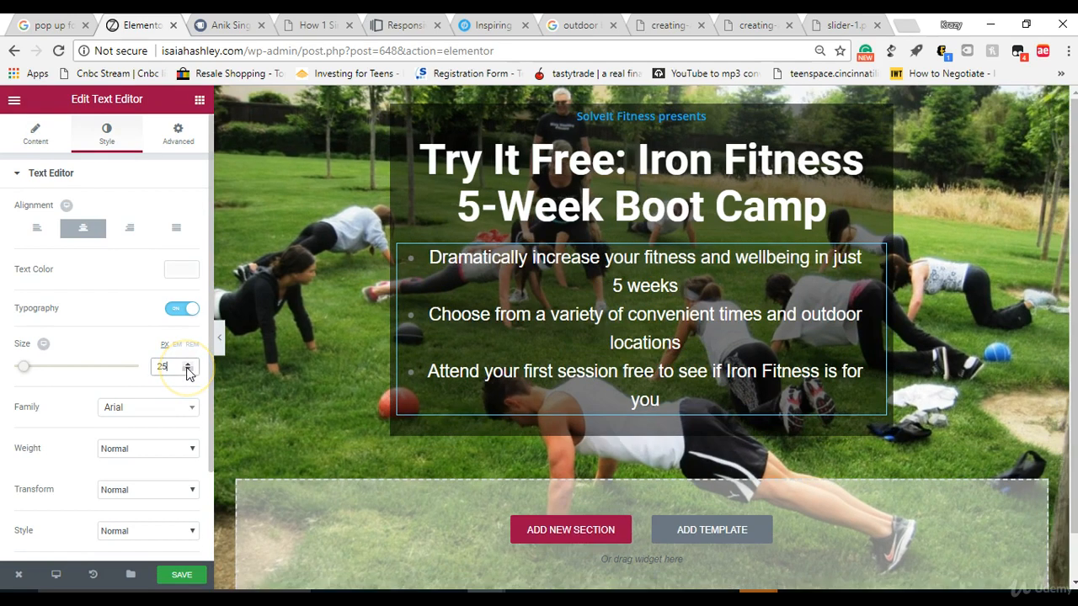
click(186, 371)
click(187, 372)
click(187, 371)
click(187, 371)
click(188, 370)
click(188, 362)
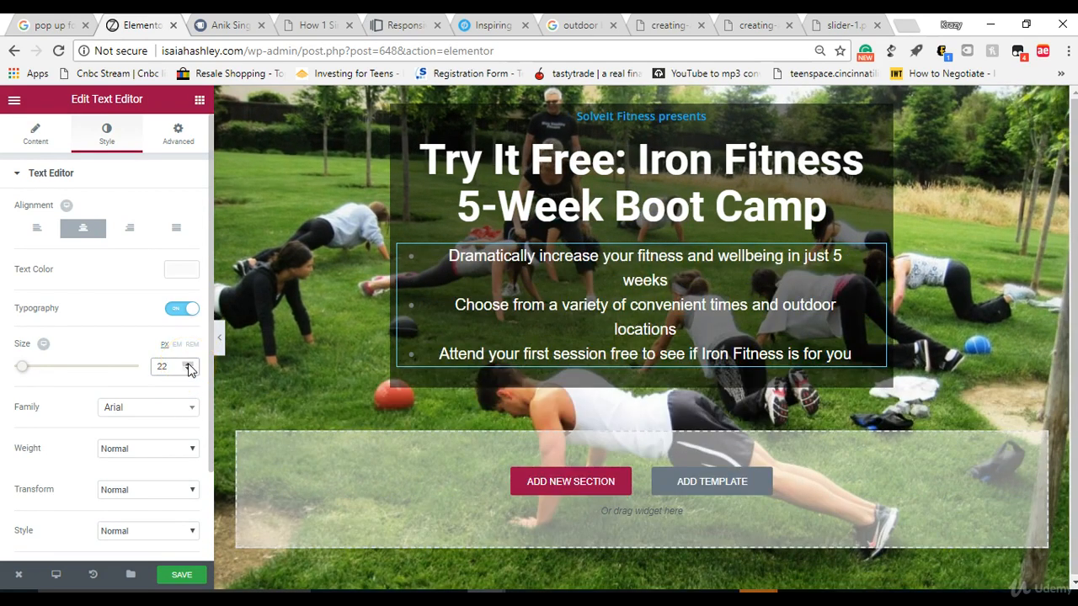
click(189, 363)
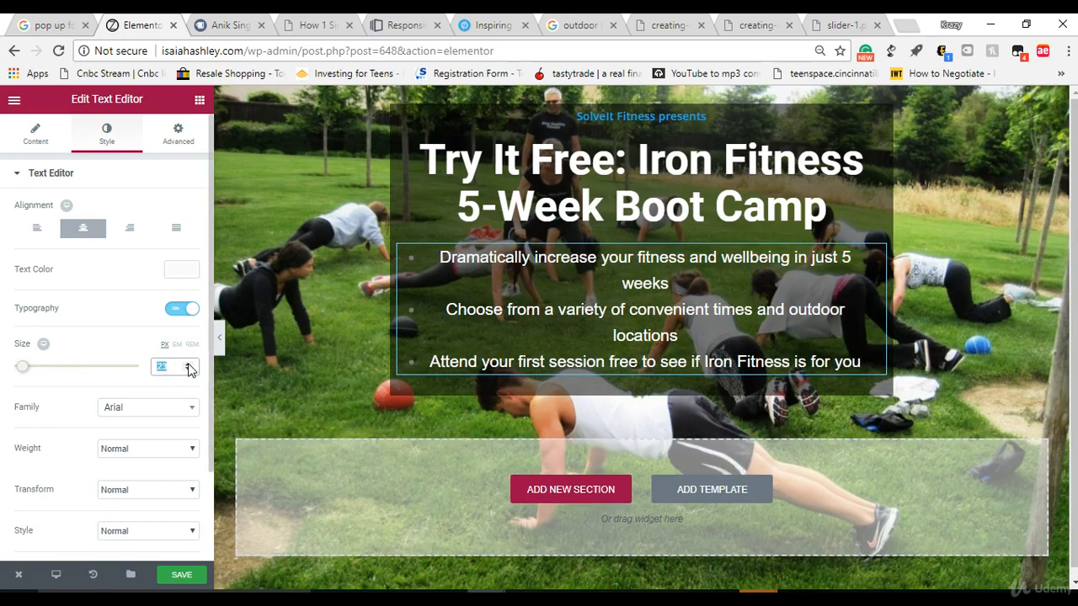
click(188, 364)
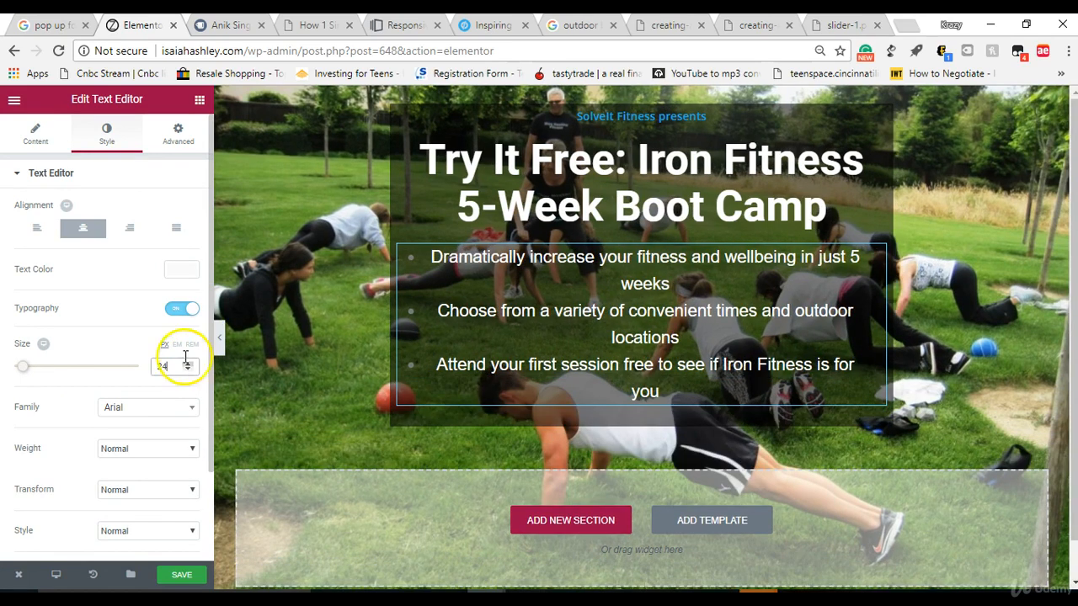
Step: Add a Button widget below the bullet list in the same column and set its size to Medium after trying Large
click(200, 100)
drag(143, 311, 646, 420)
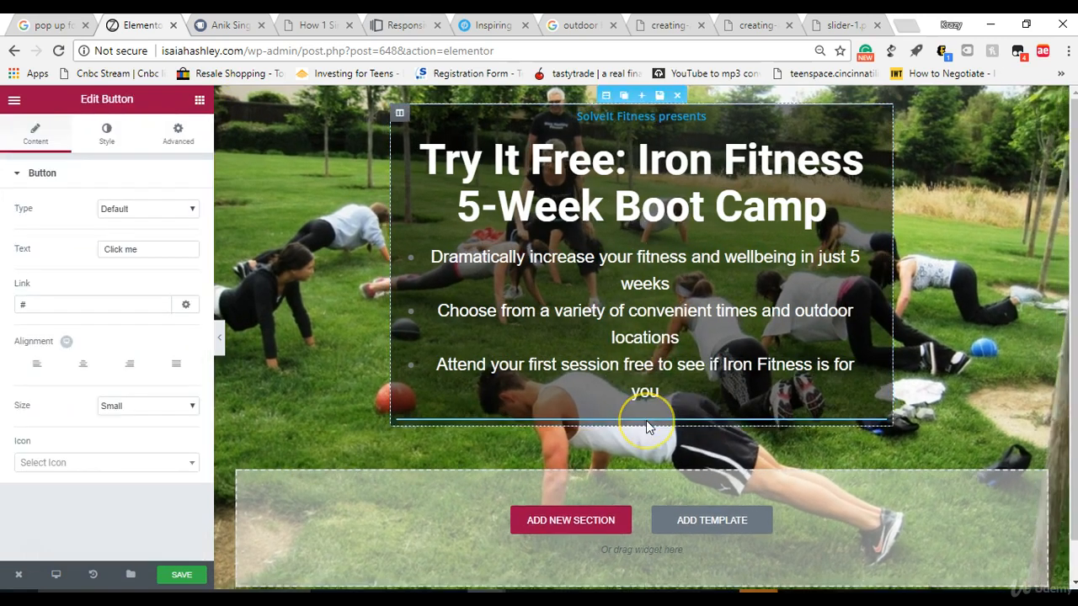
click(137, 413)
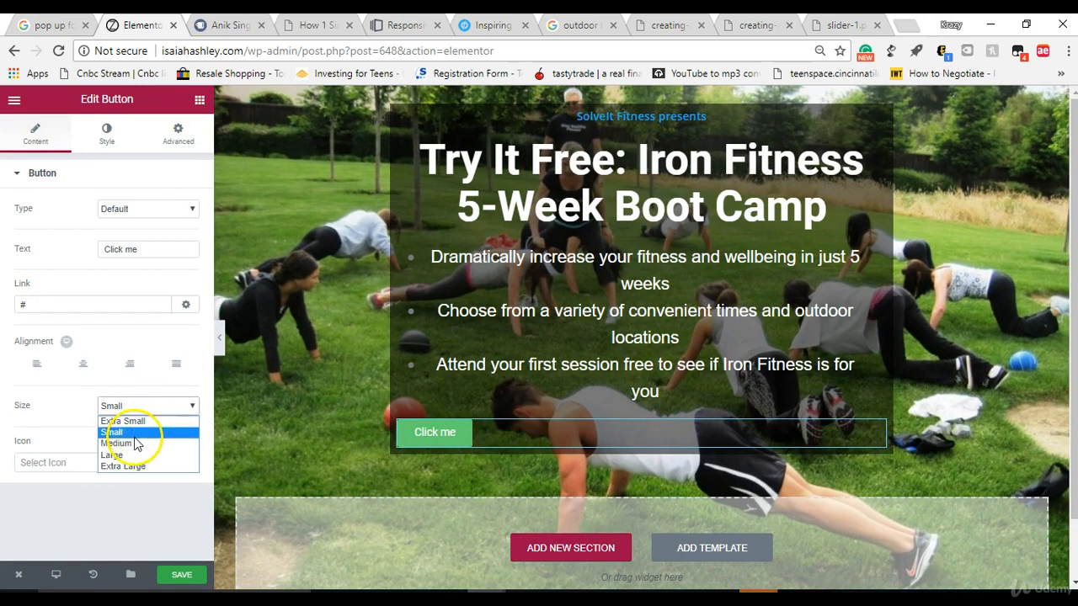
click(134, 448)
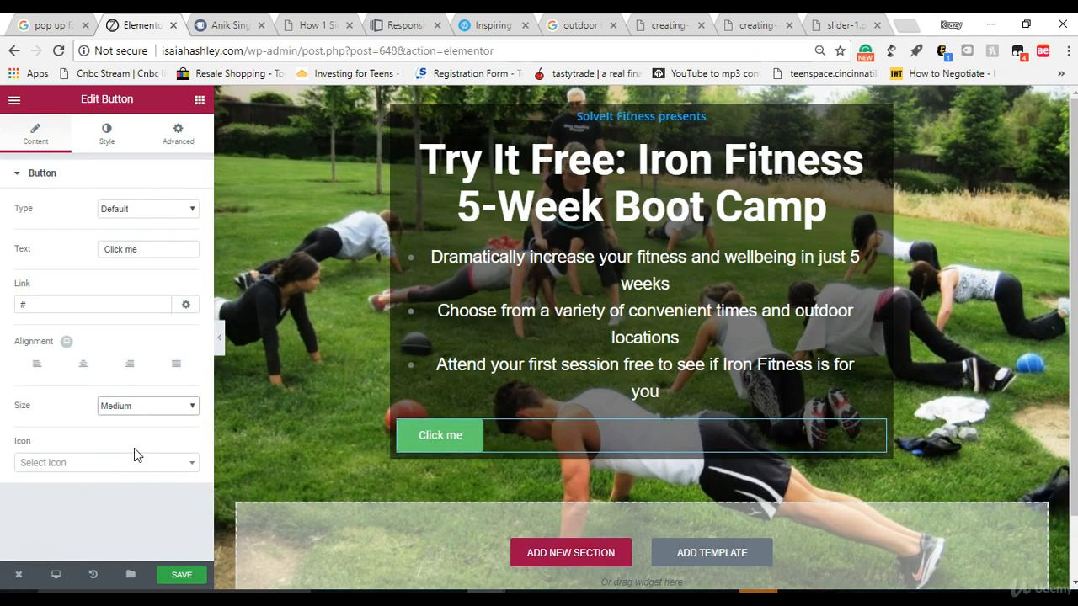
click(134, 410)
click(136, 455)
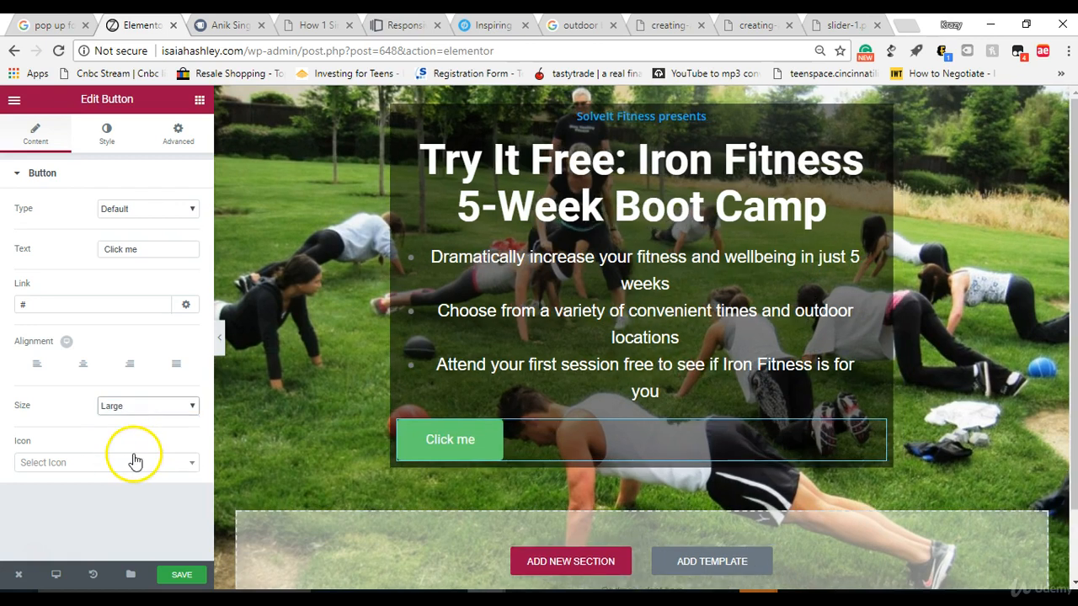
click(139, 413)
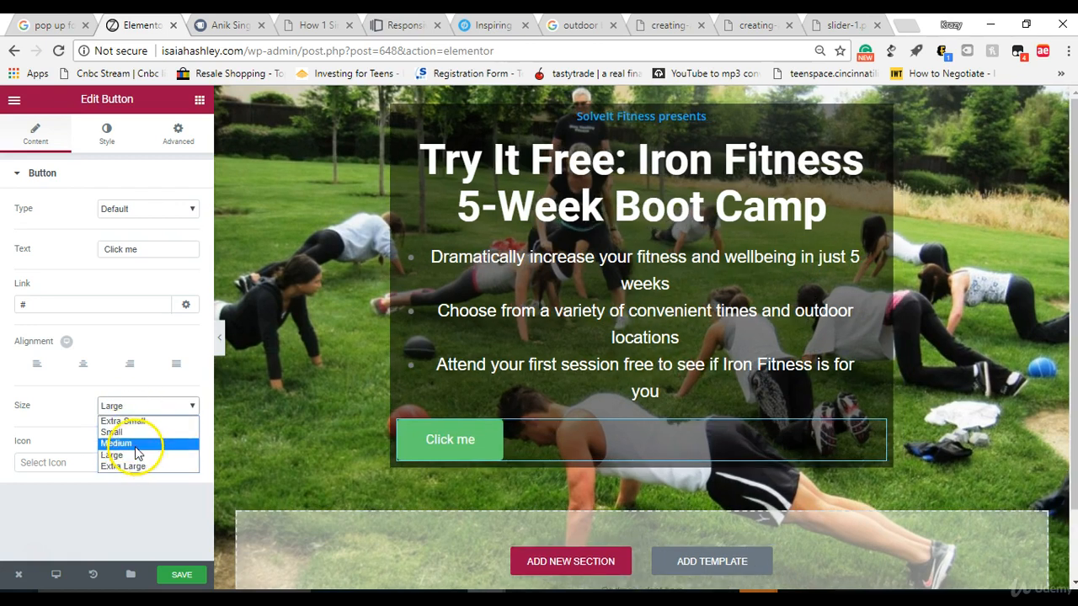
click(134, 448)
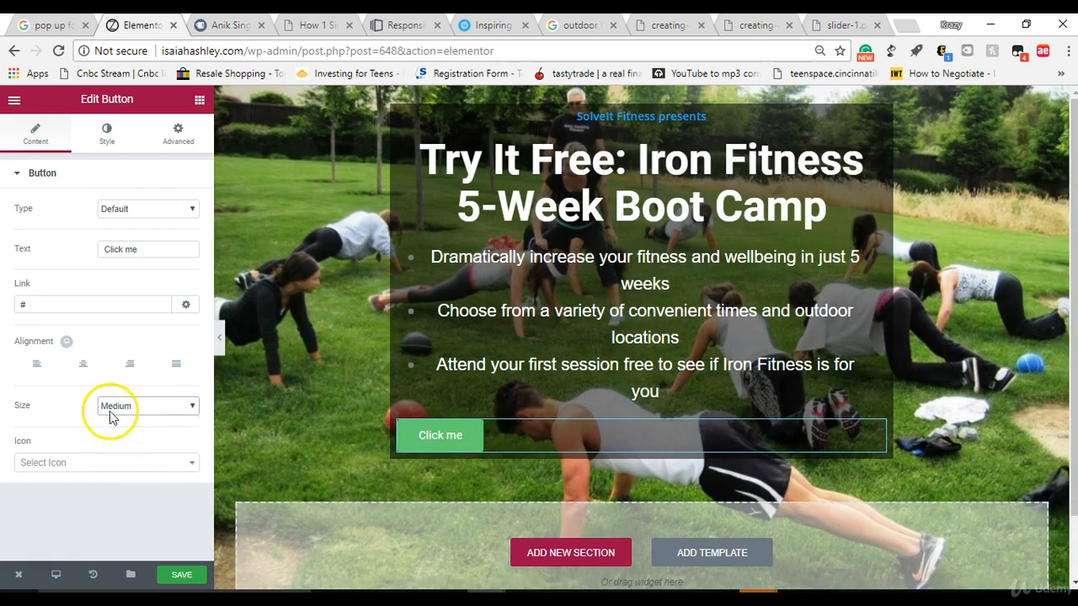
Step: Replace the button's text with "Resere Your First Session for Free!"
drag(146, 250, 61, 263)
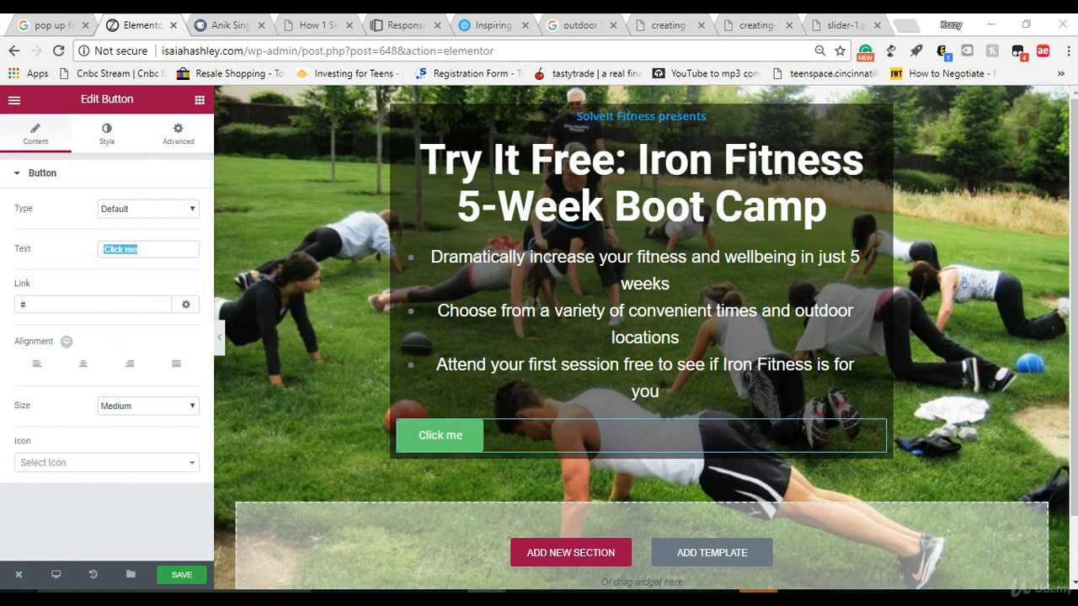
click(163, 241)
triple_click(160, 246)
text(Resere Your Girst)
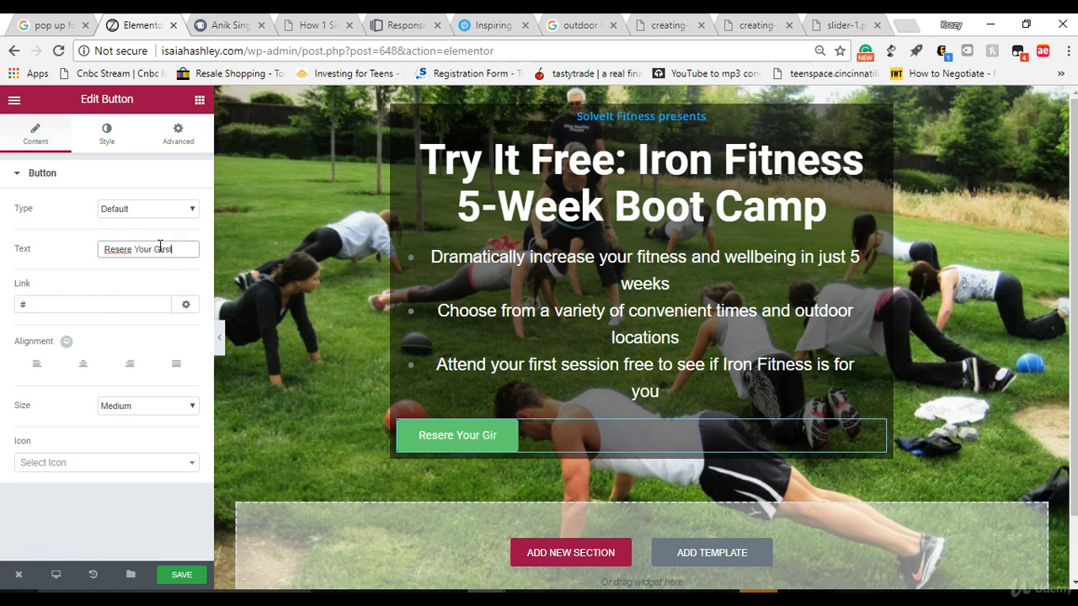
text(Session)
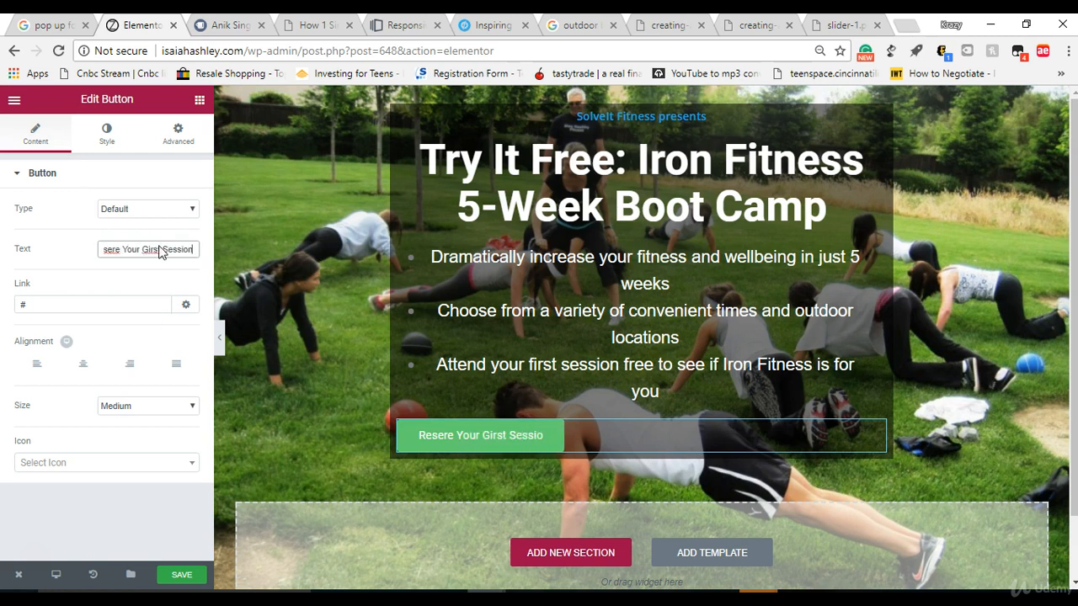
text( for F)
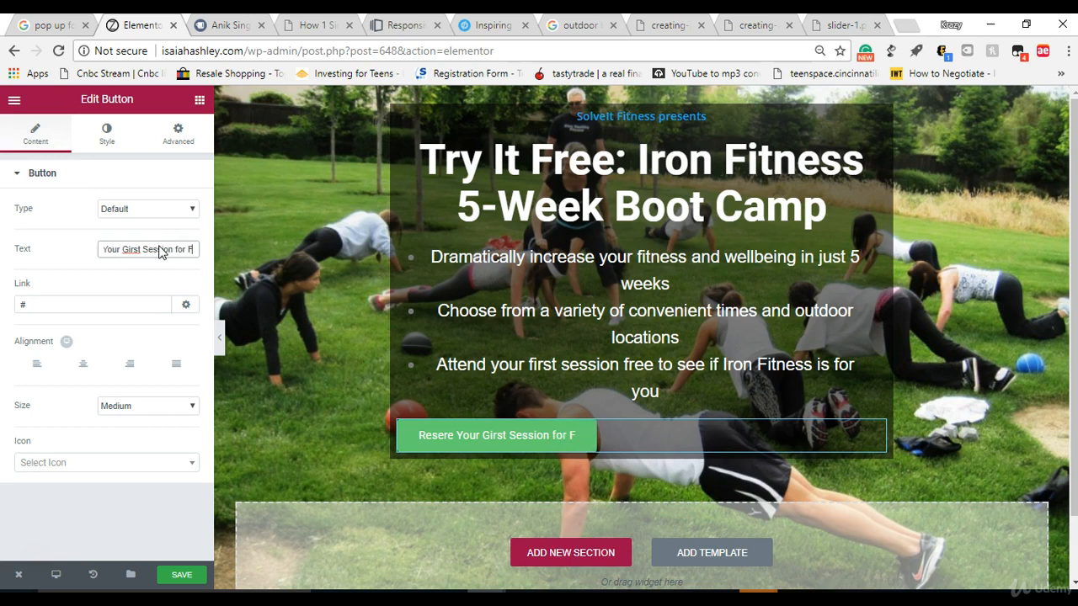
text(ree!)
click(118, 251)
key(BackSpace)
text(F)
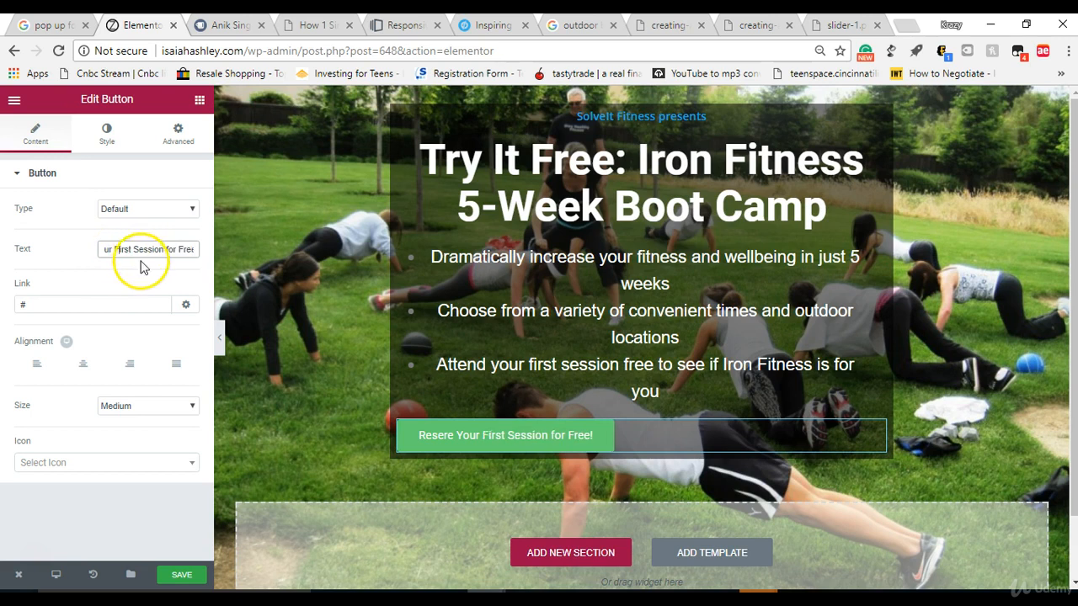
Step: Center the button in the column, try the Info type, and set the type to Success
click(89, 368)
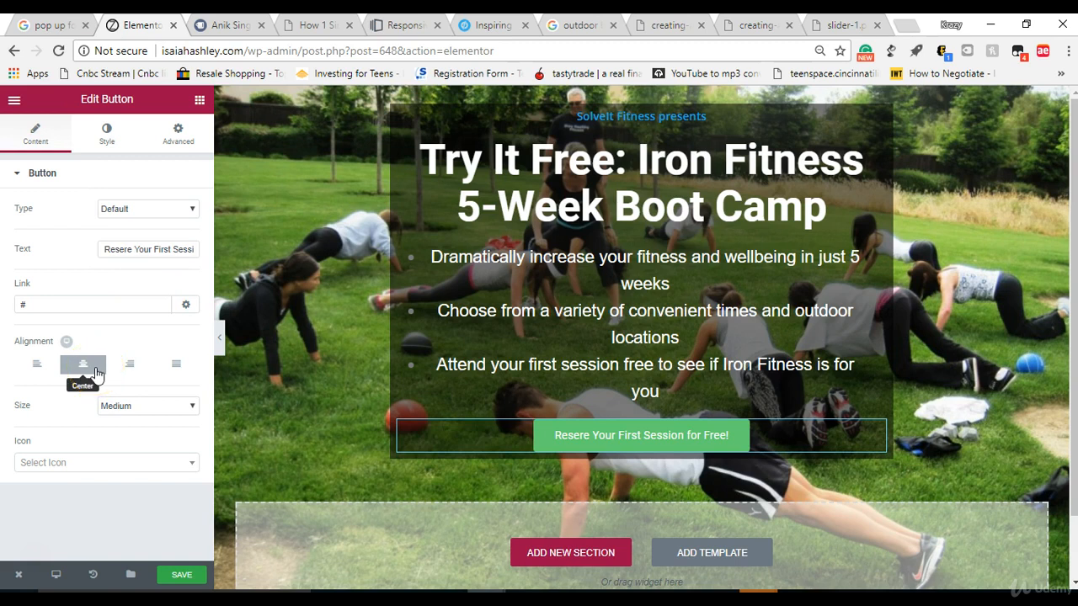
click(117, 210)
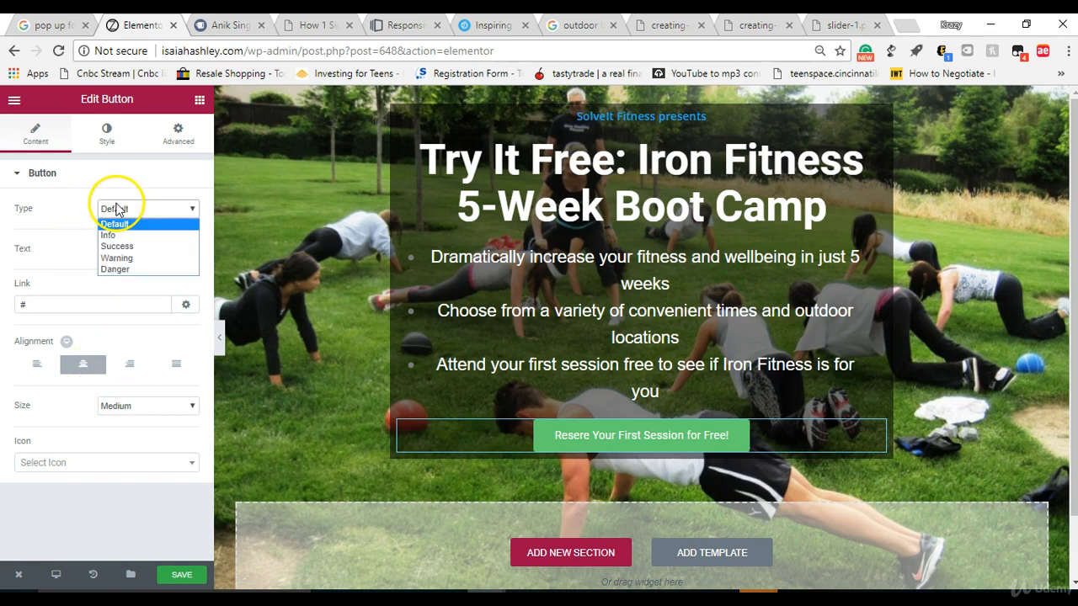
click(115, 235)
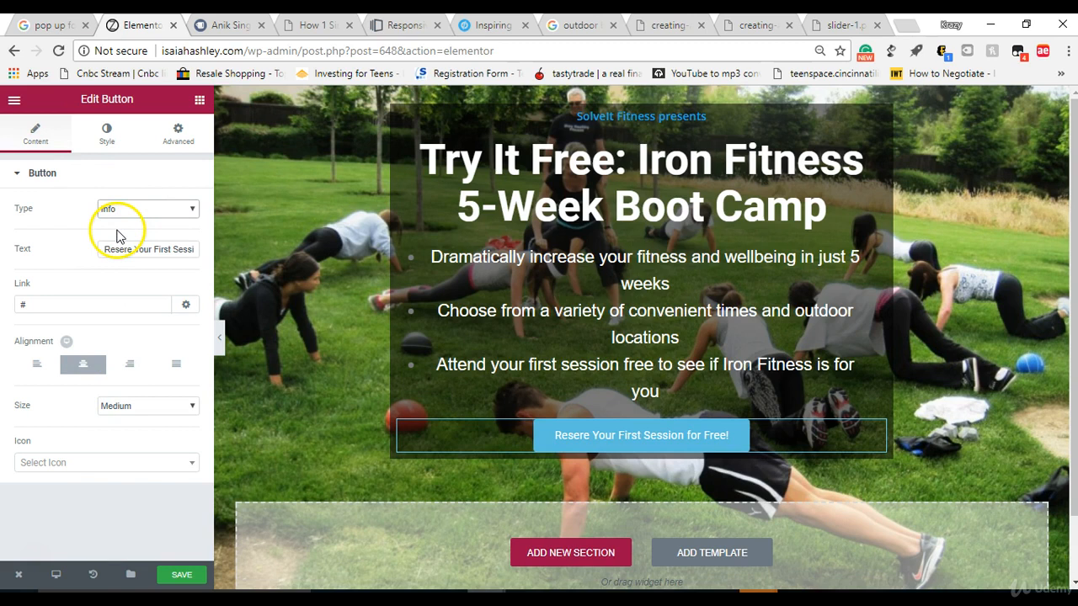
click(124, 207)
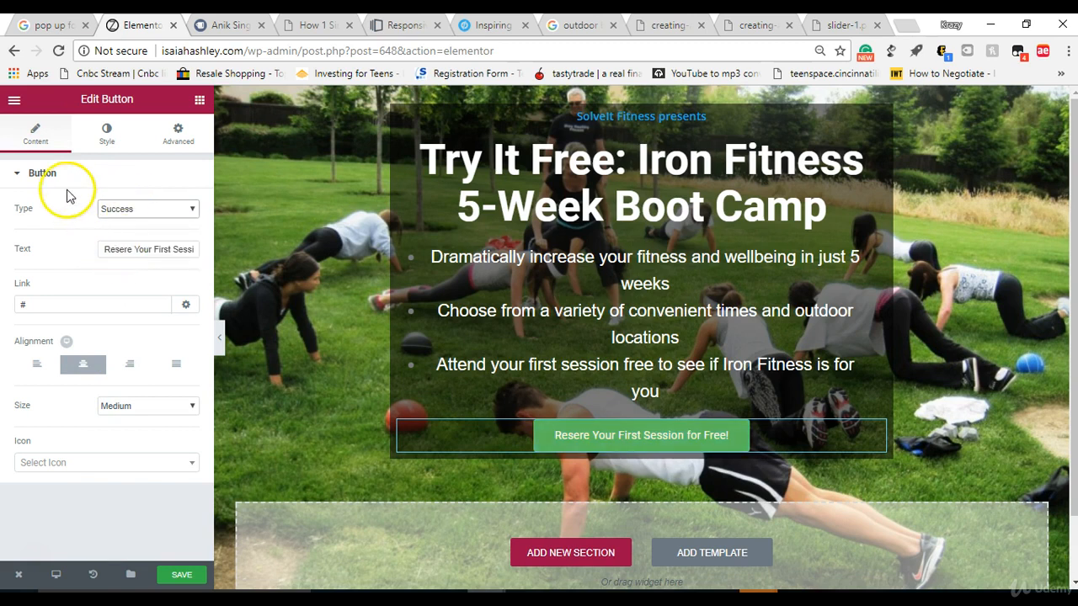
Step: Turn on custom typography for the button and set its normal-state text color to black, #000000
click(99, 136)
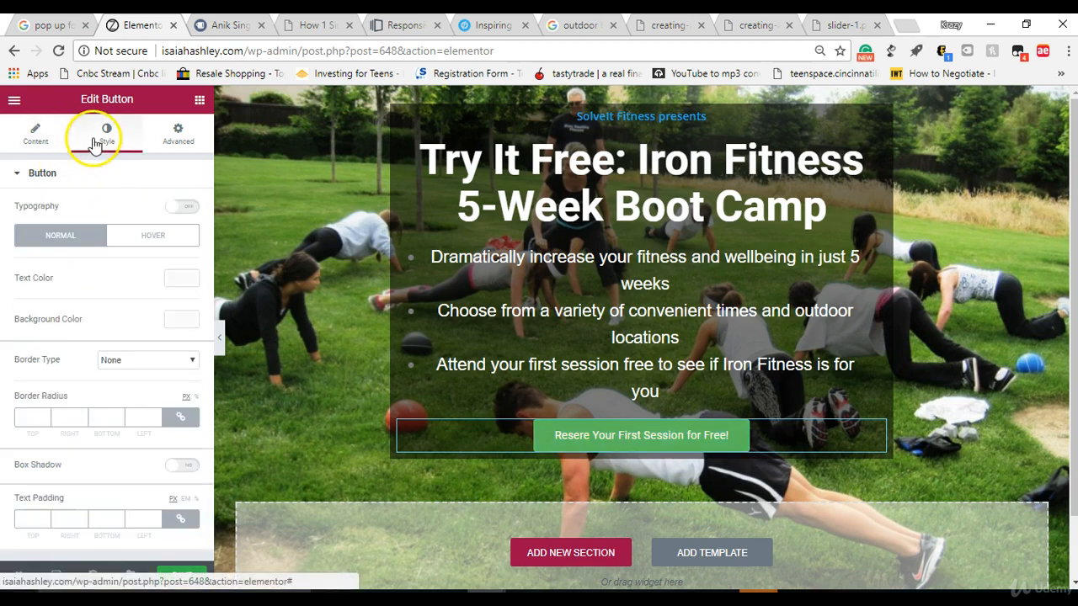
click(182, 207)
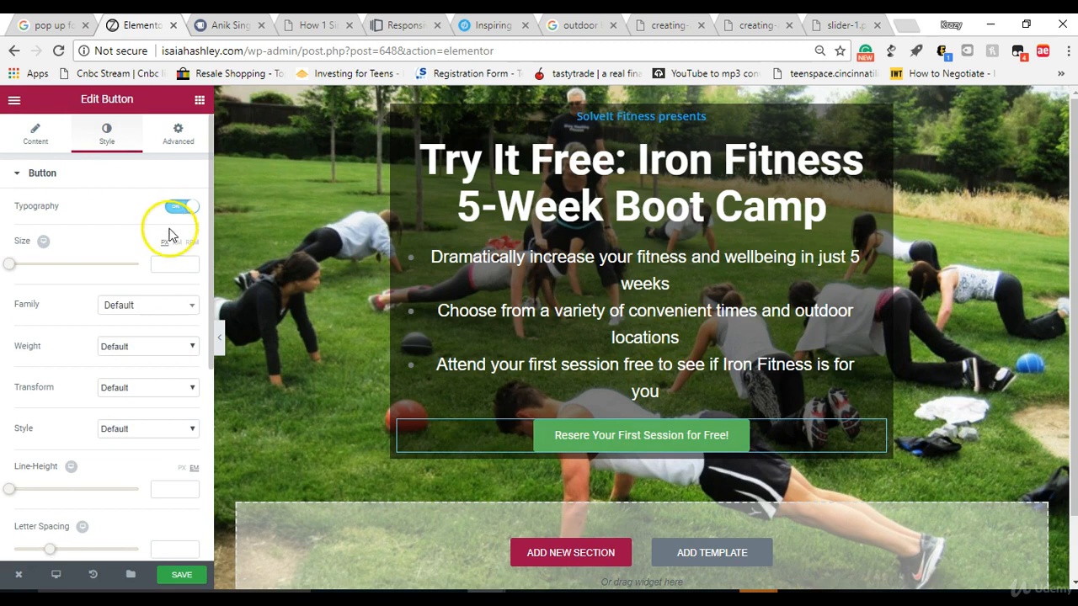
click(138, 179)
click(143, 180)
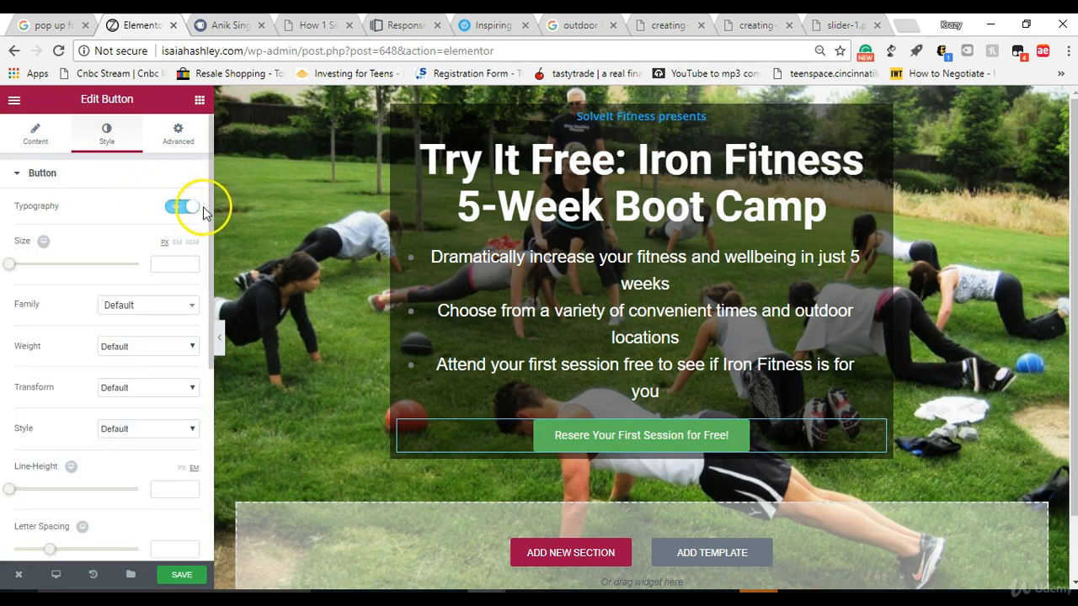
scroll(208, 224, down, 4)
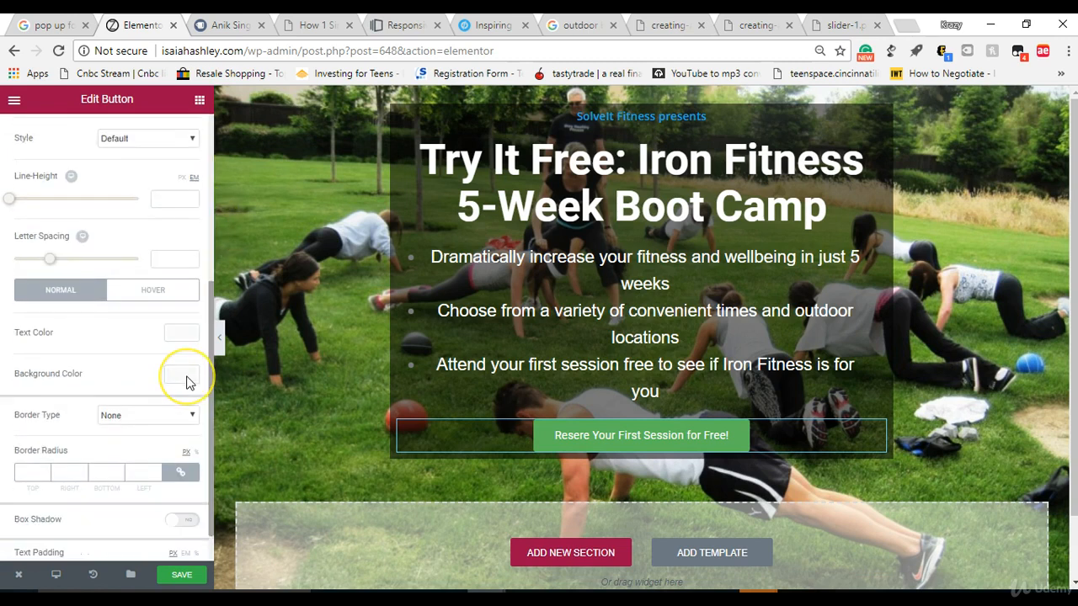
click(182, 340)
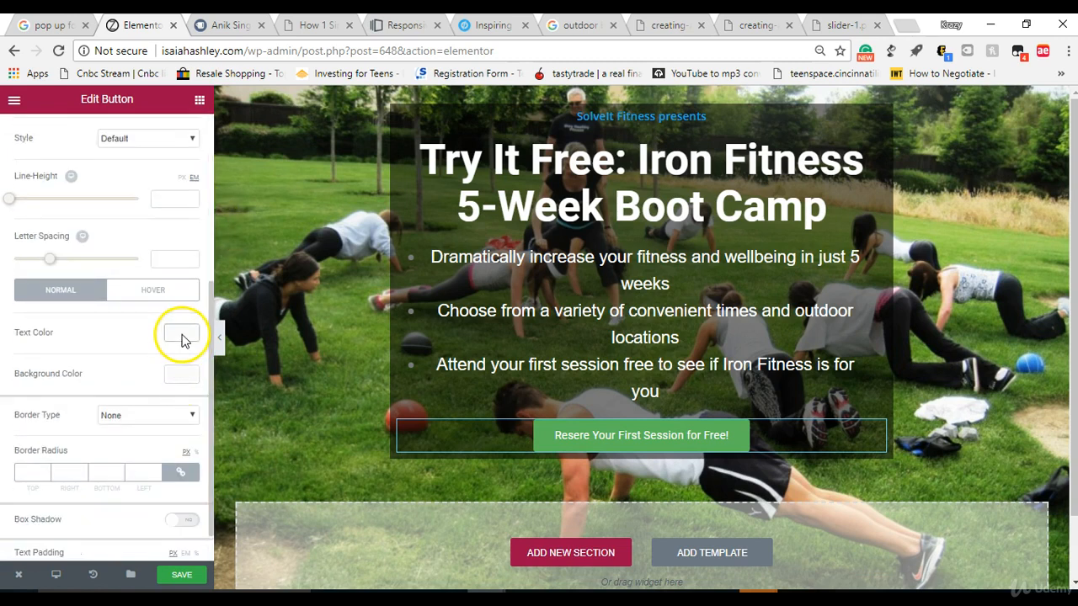
click(129, 503)
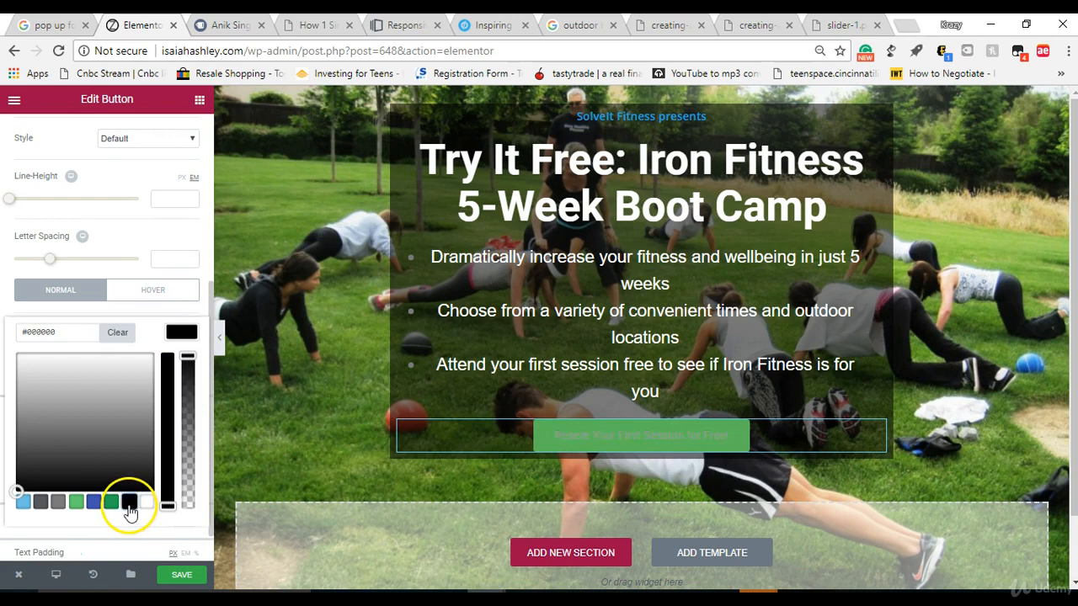
click(181, 332)
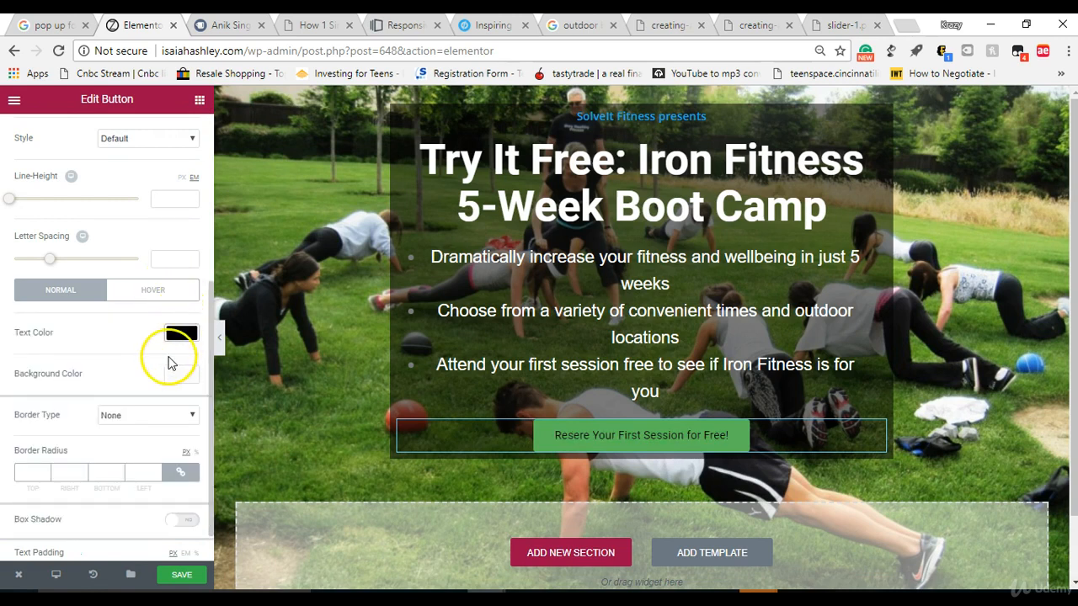
Step: Set the button's normal-state background color to the amber yellow #edb500
click(177, 376)
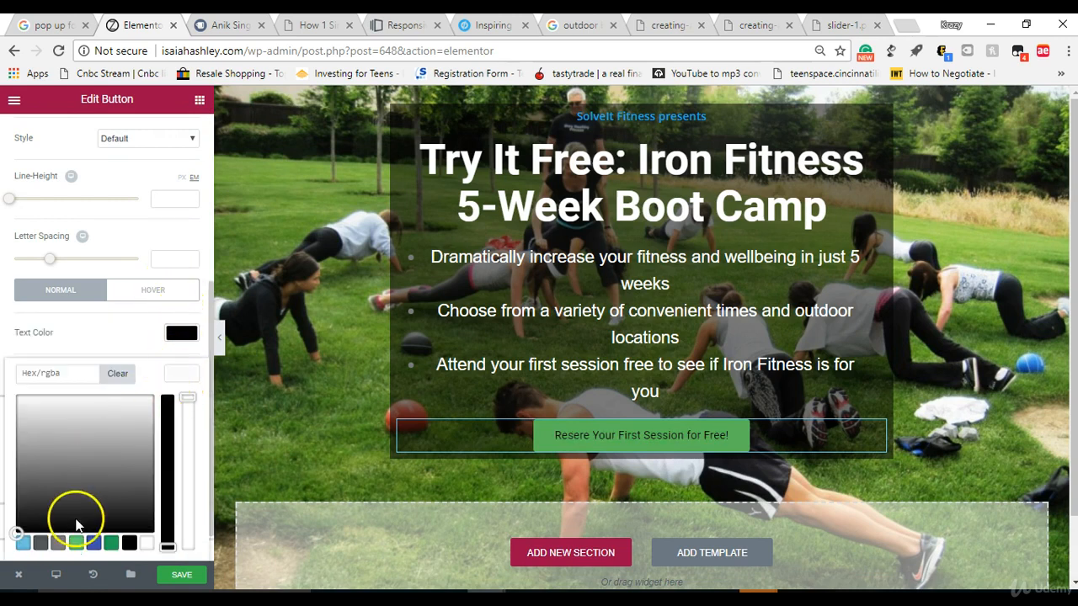
click(110, 543)
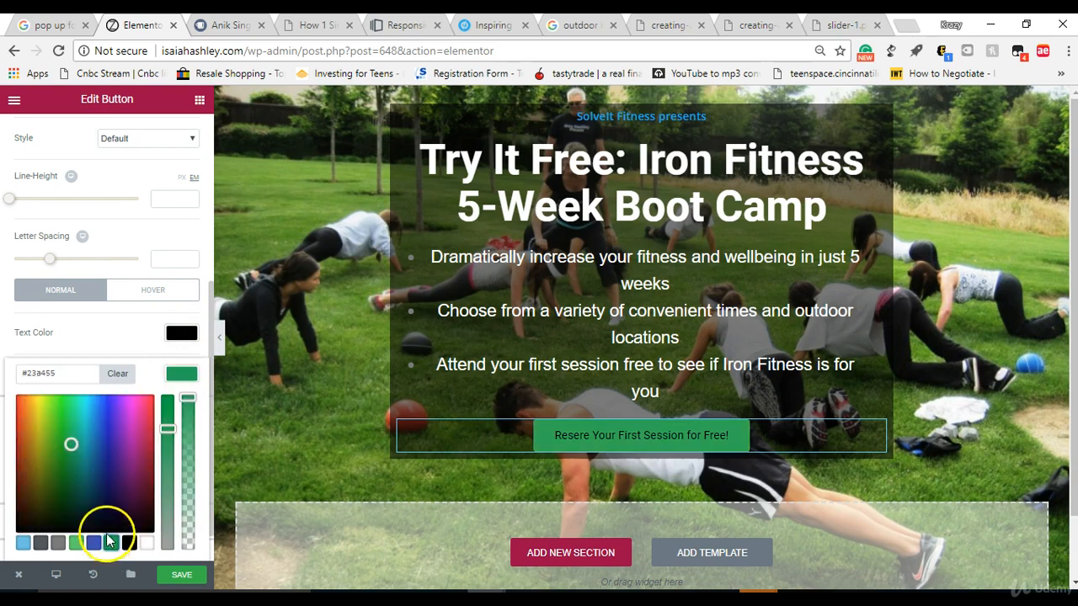
drag(69, 442, 35, 410)
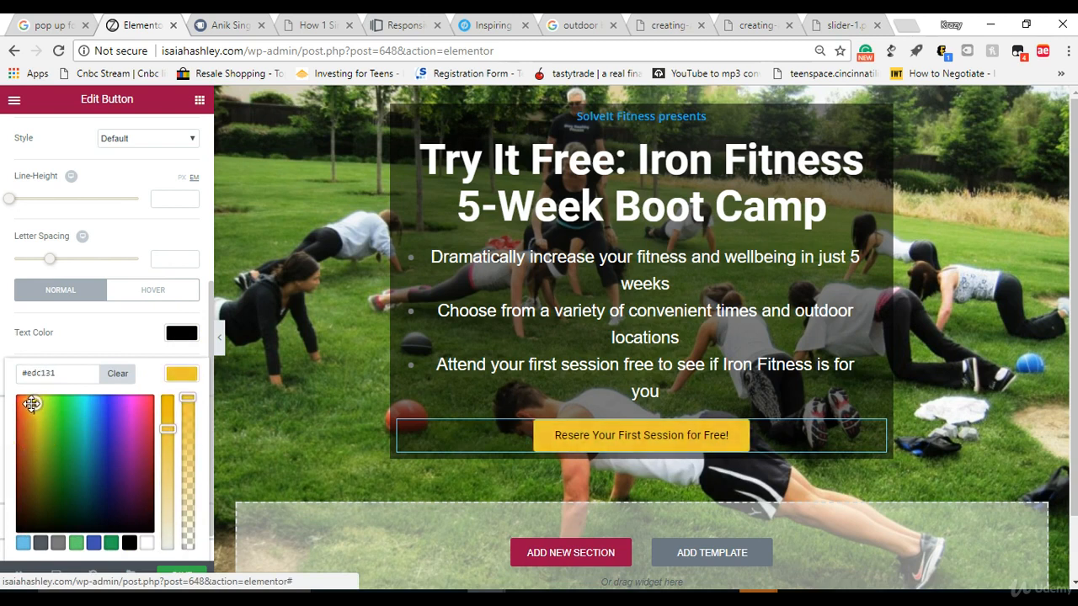
drag(168, 429, 171, 397)
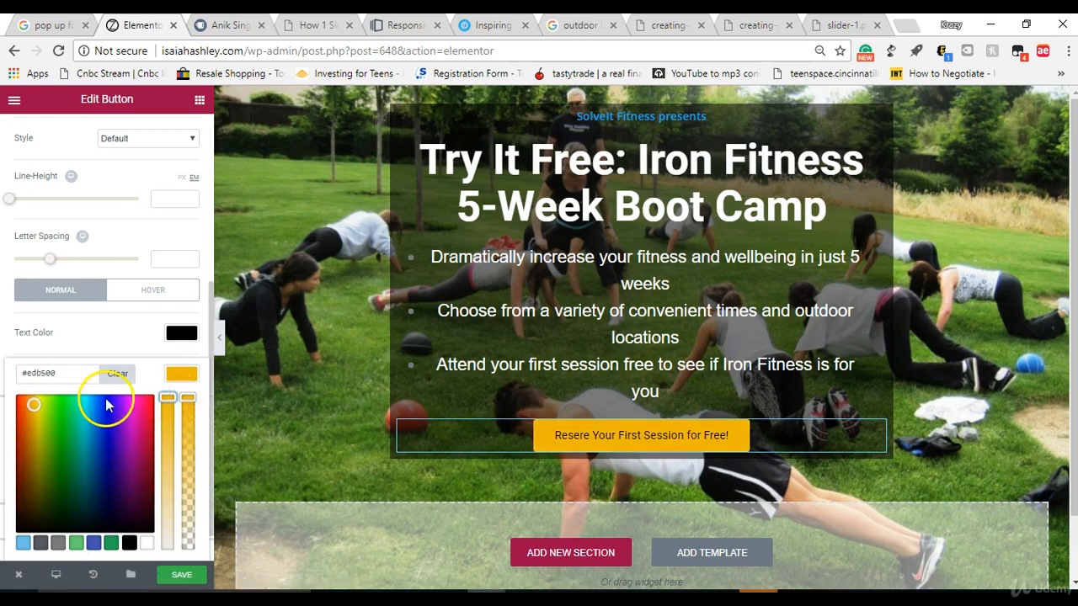
Step: Set the button's typography to the Arial font family with Bold weight and a size of 19 px
drag(208, 308, 214, 169)
scroll(122, 234, down, 1)
scroll(135, 203, up, 2)
scroll(156, 160, down, 1)
scroll(153, 181, up, 1)
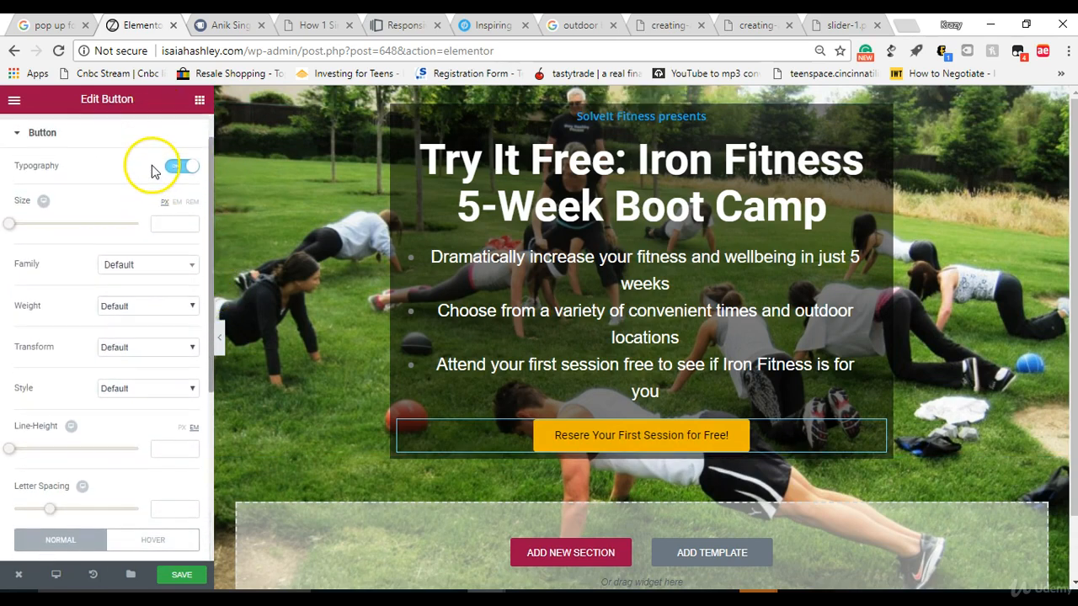
click(148, 266)
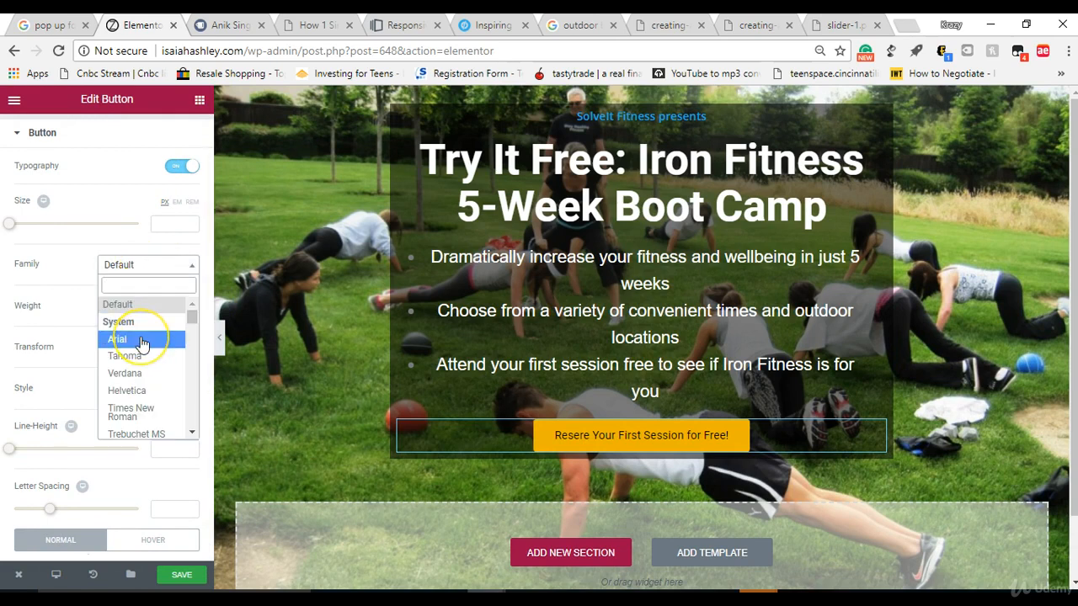
click(143, 341)
click(140, 308)
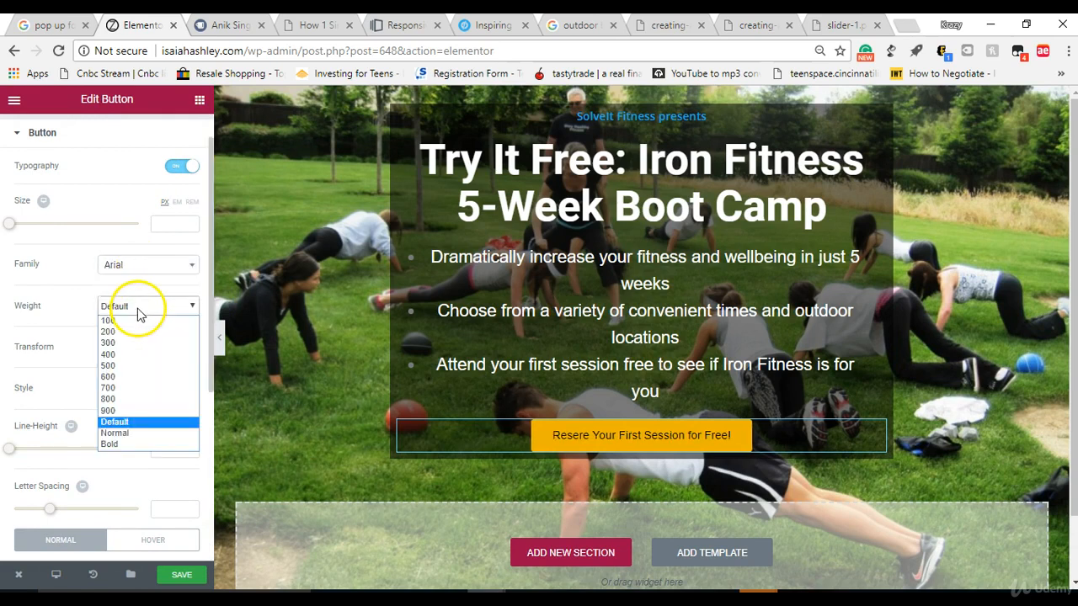
click(131, 445)
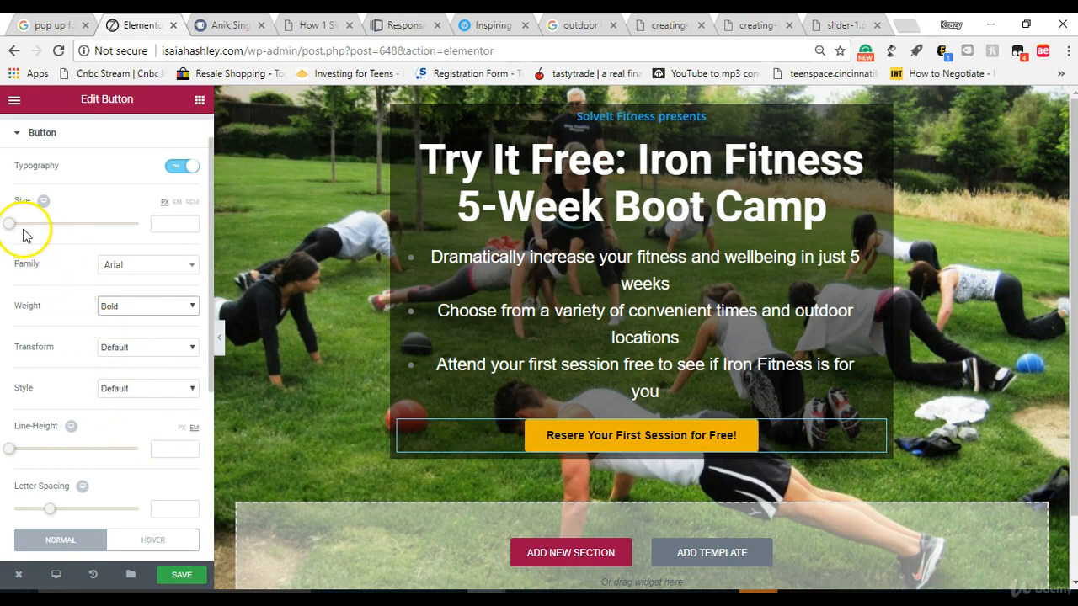
mouse_move(20, 229)
mouse_down()
mouse_move(35, 231)
mouse_move(28, 226)
mouse_up()
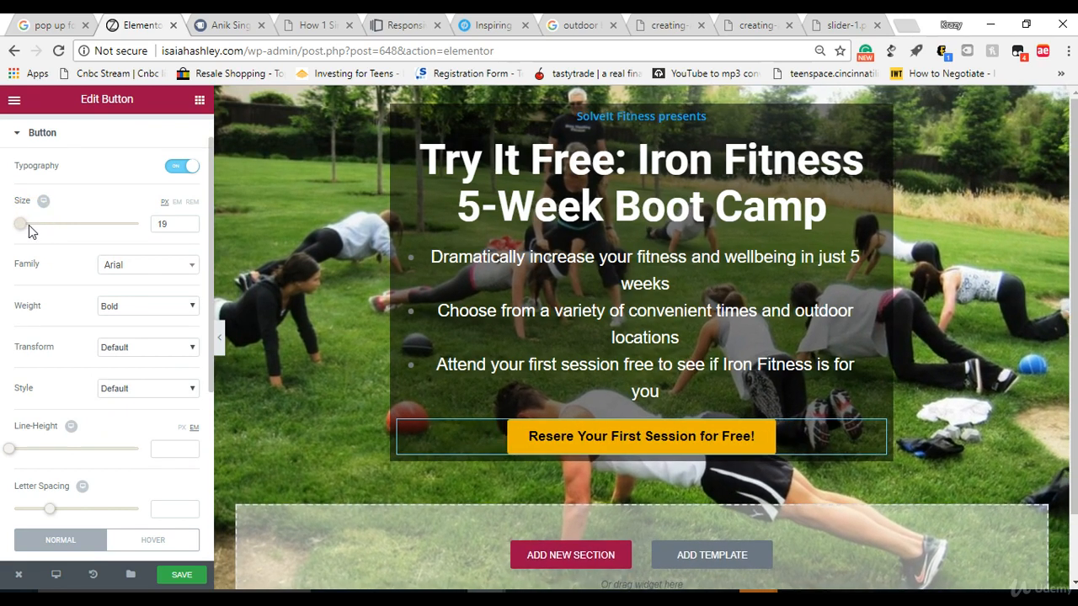
Step: Set both the font style and the text transform of the button to Normal
click(106, 393)
click(111, 415)
click(126, 350)
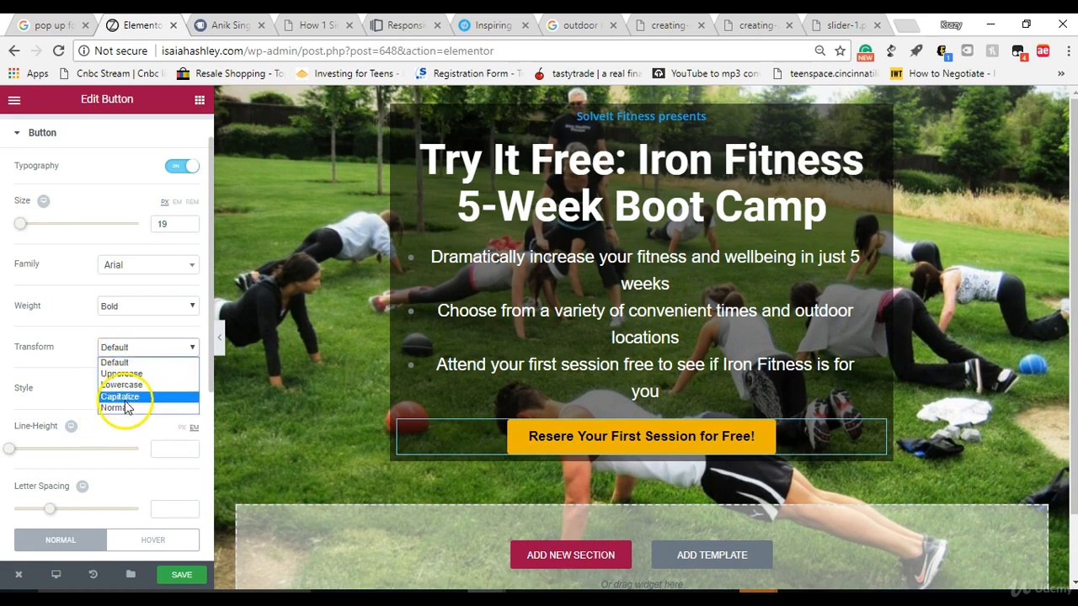
click(126, 407)
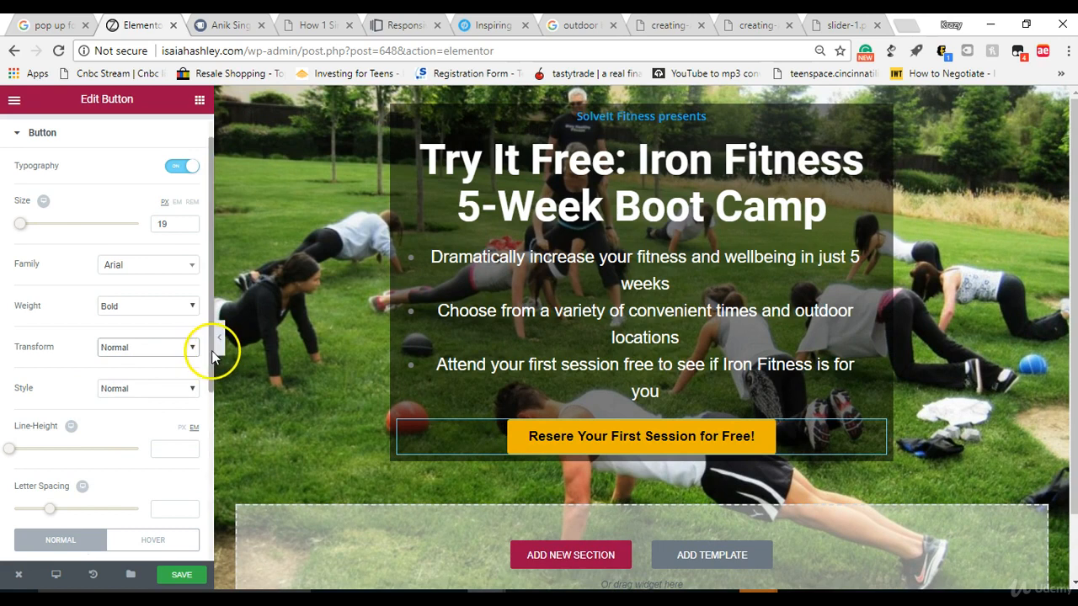
scroll(209, 391, down, 1)
scroll(209, 392, down, 3)
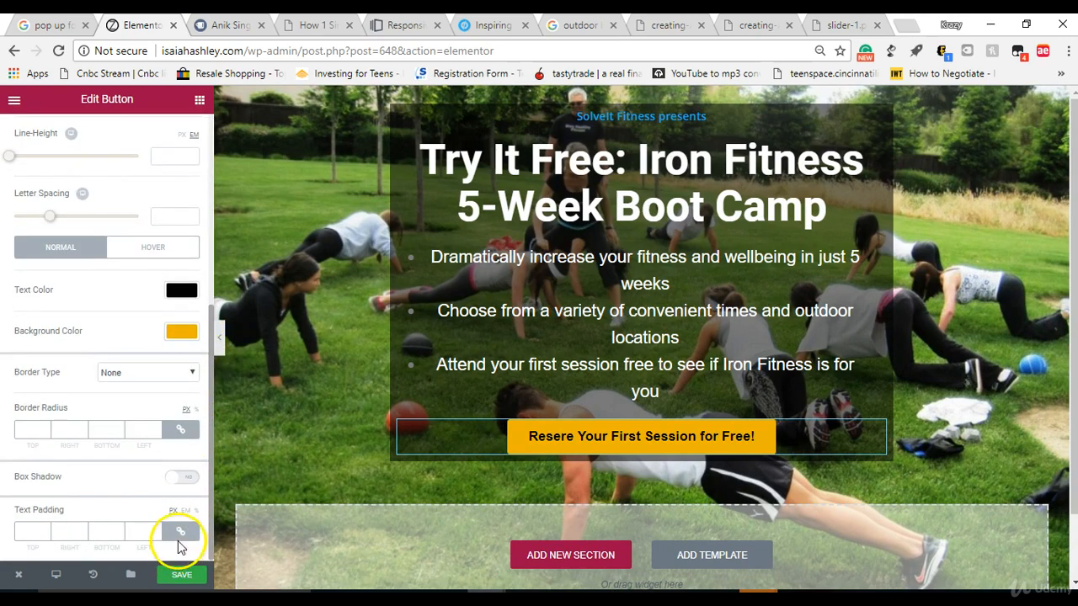
scroll(173, 506, up, 4)
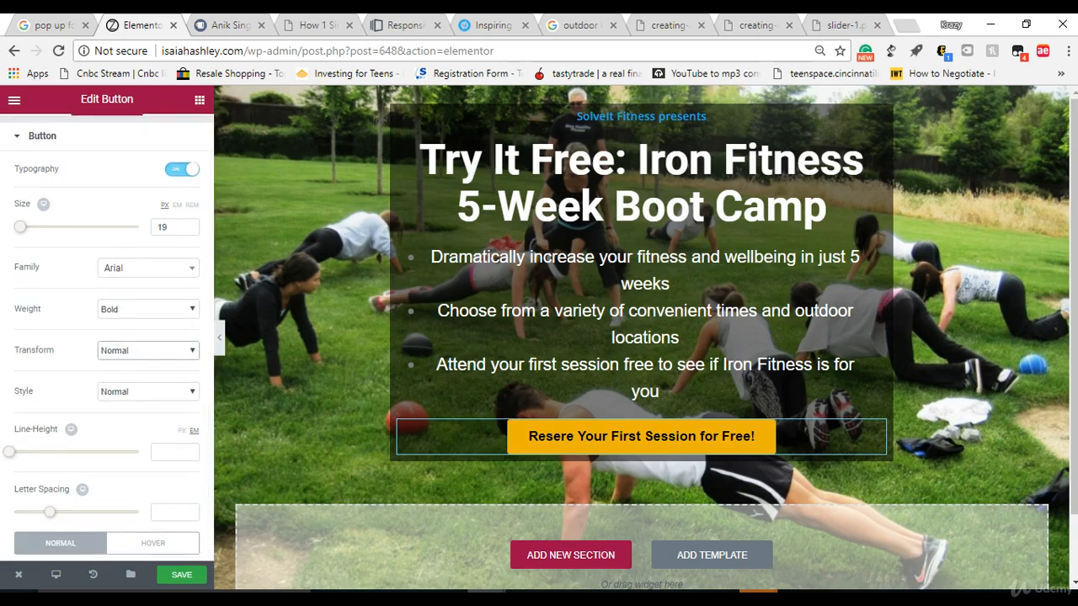
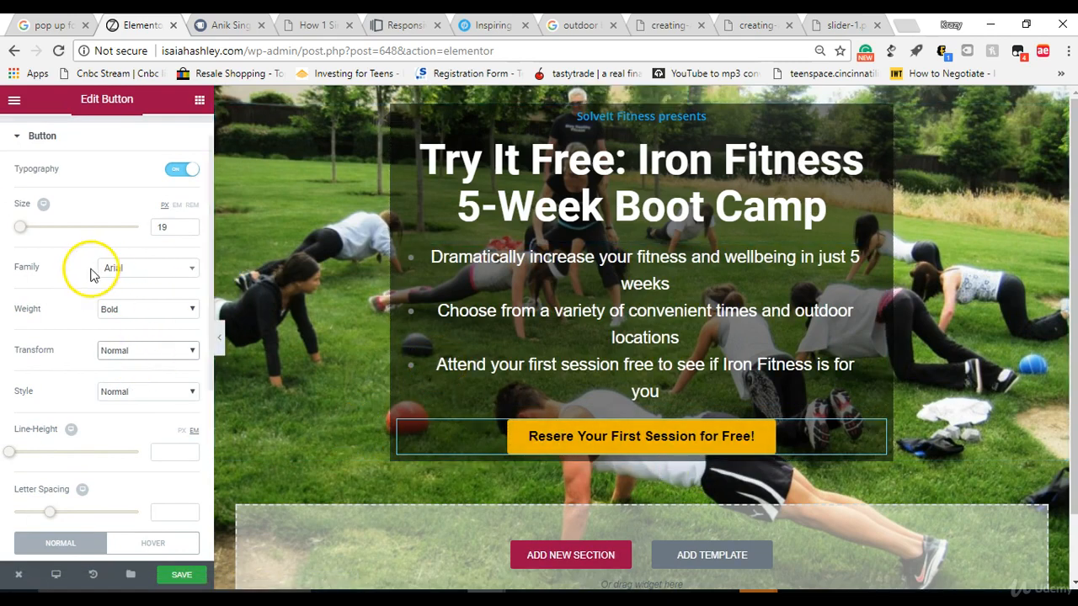
Step: Set the call-to-action button's alignment to Justified and preview the page without the editing panel
drag(211, 307, 211, 344)
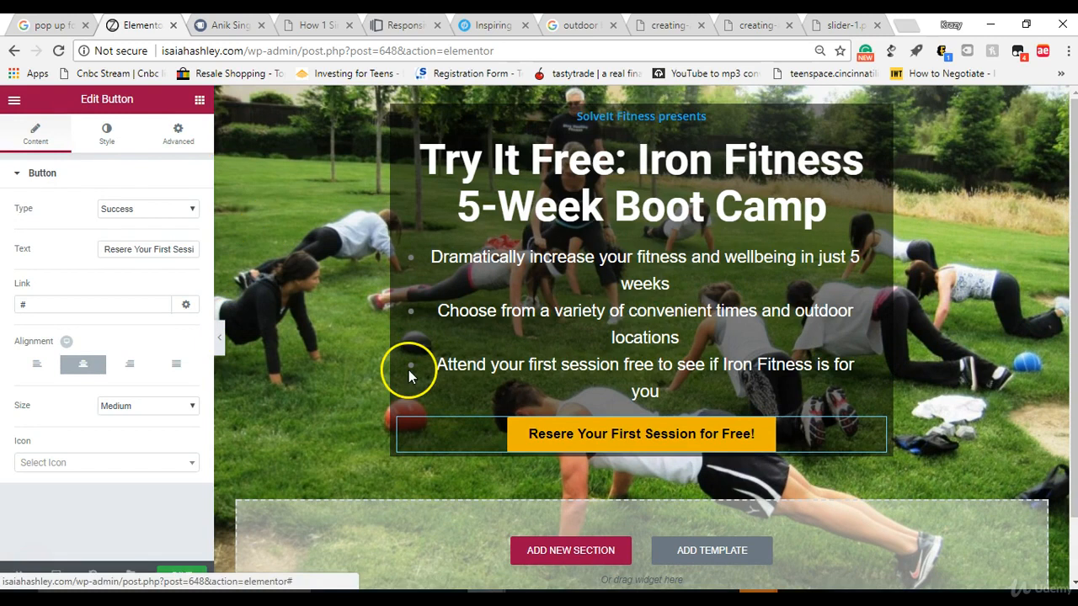
click(526, 437)
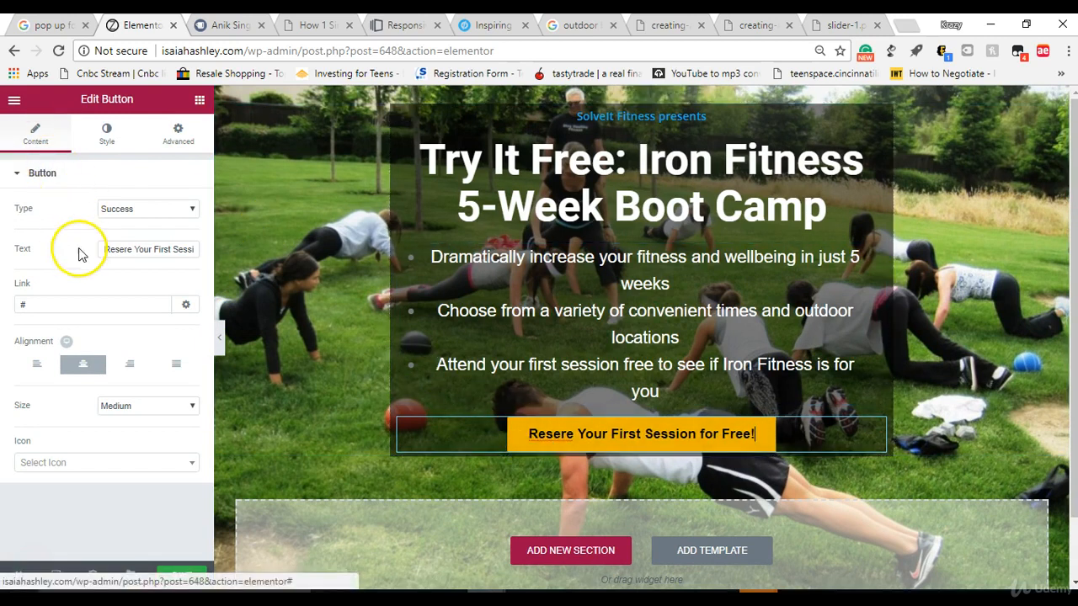
click(168, 366)
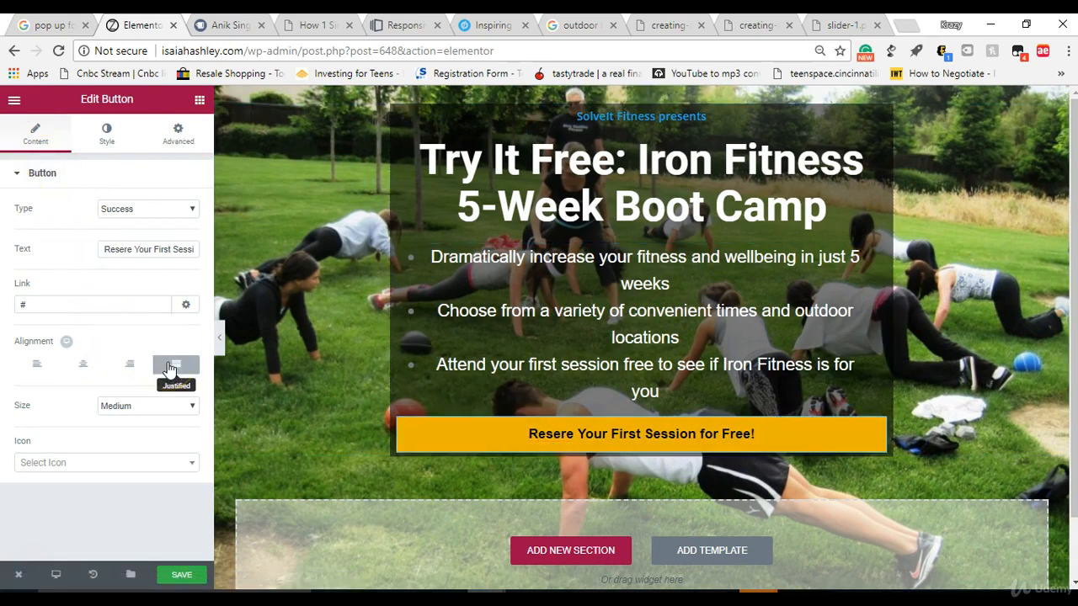
click(217, 341)
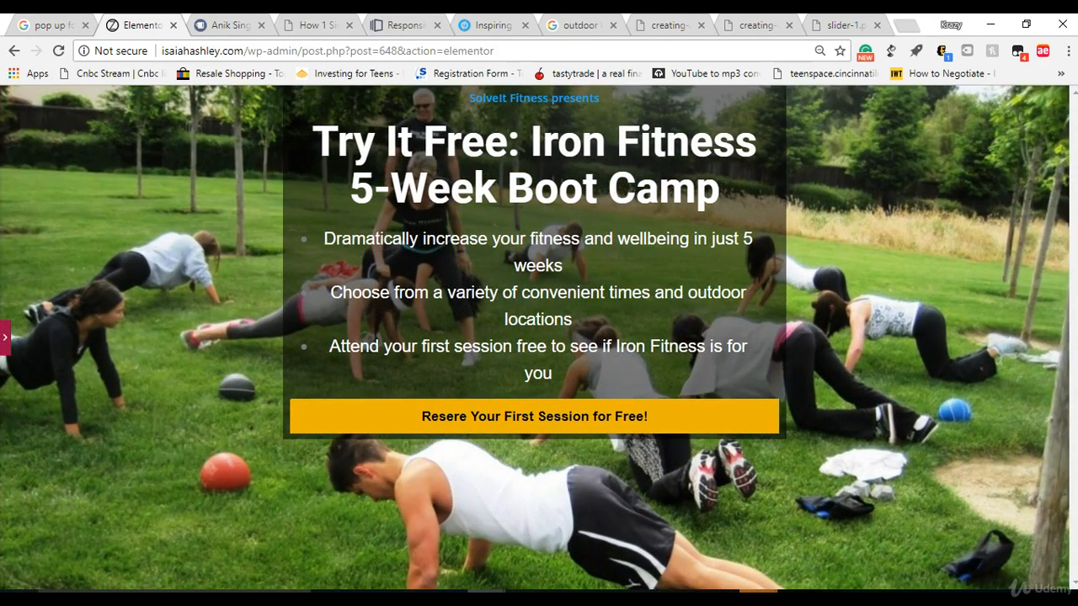
Step: Switch to the Leadpages Boot Camp Signup Page preview and copy the note about small class sizes under its button
mouse_move(0, 25)
mouse_down()
mouse_move(0, 65)
mouse_move(13, 16)
mouse_up()
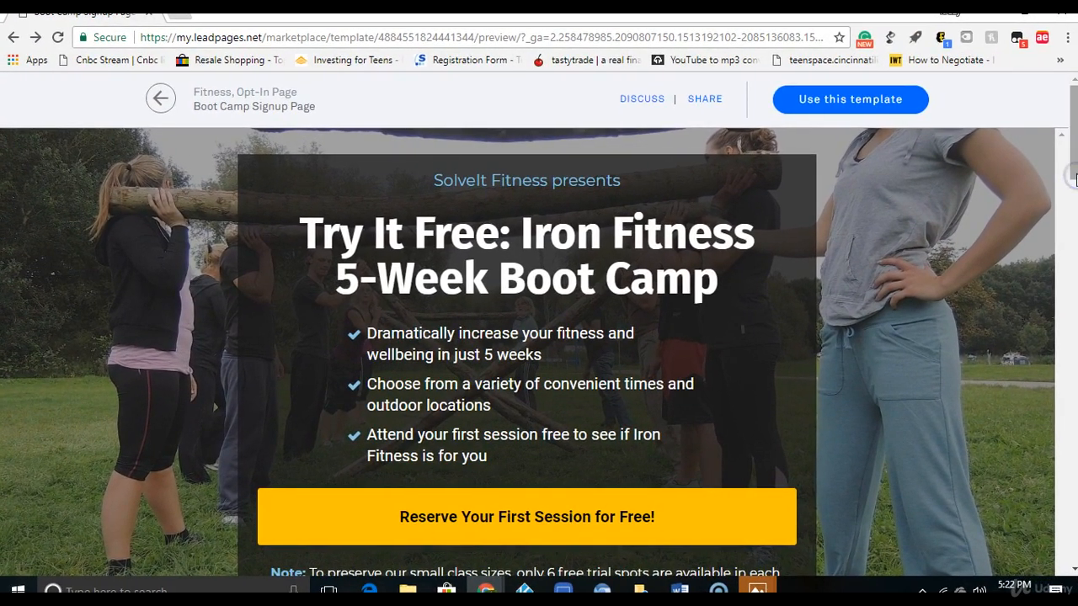
scroll(1071, 177, down, 2)
drag(266, 472, 701, 516)
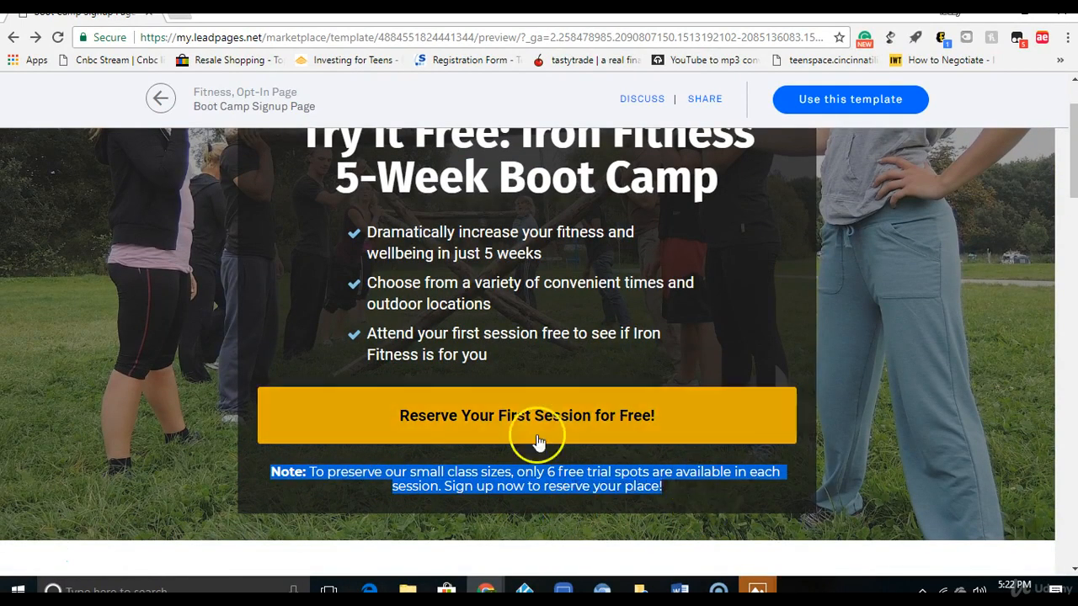
right_click(530, 465)
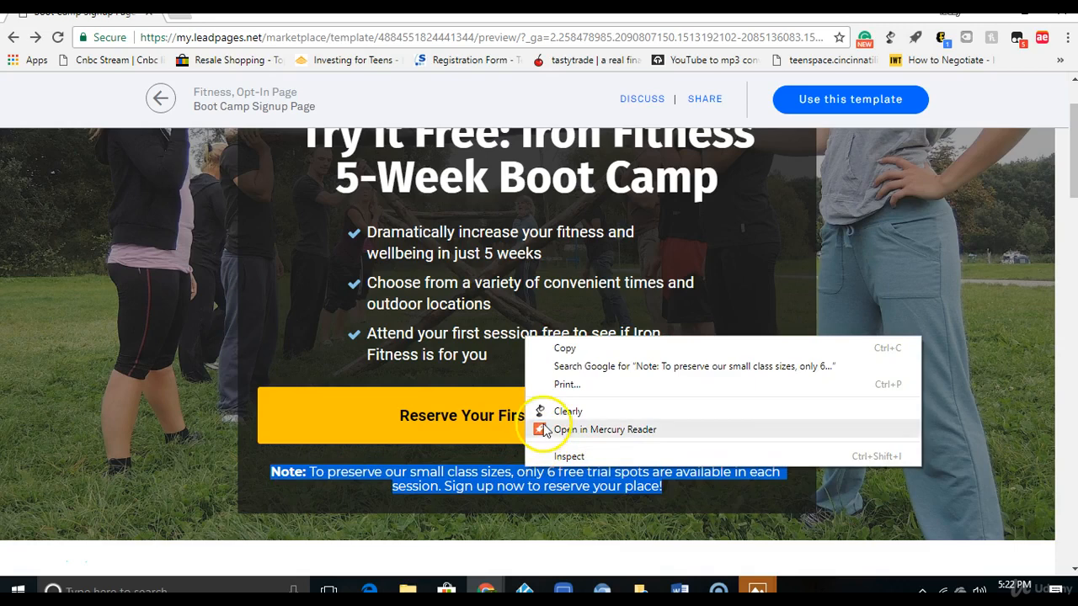
click(549, 349)
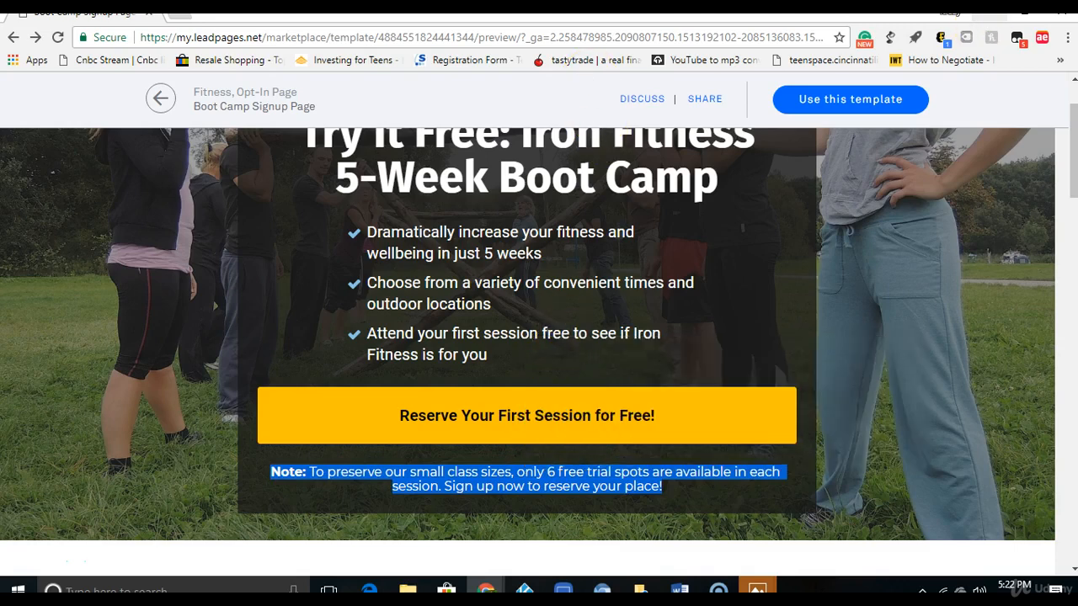
Step: Return to the Elementor editor and add a Heading widget directly below the call-to-action button
drag(833, 21, 0, 53)
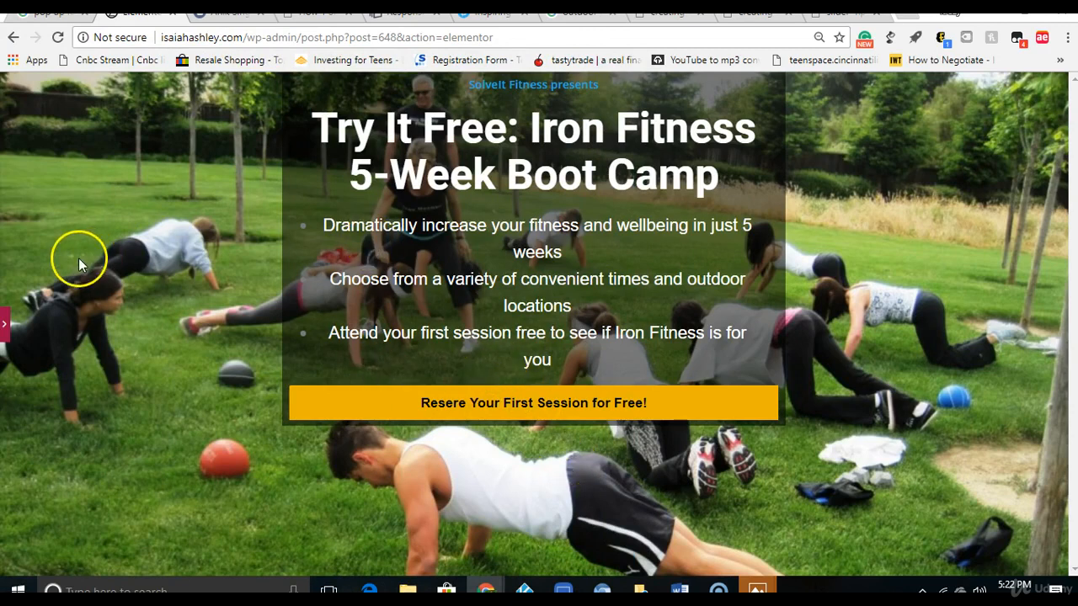
click(5, 324)
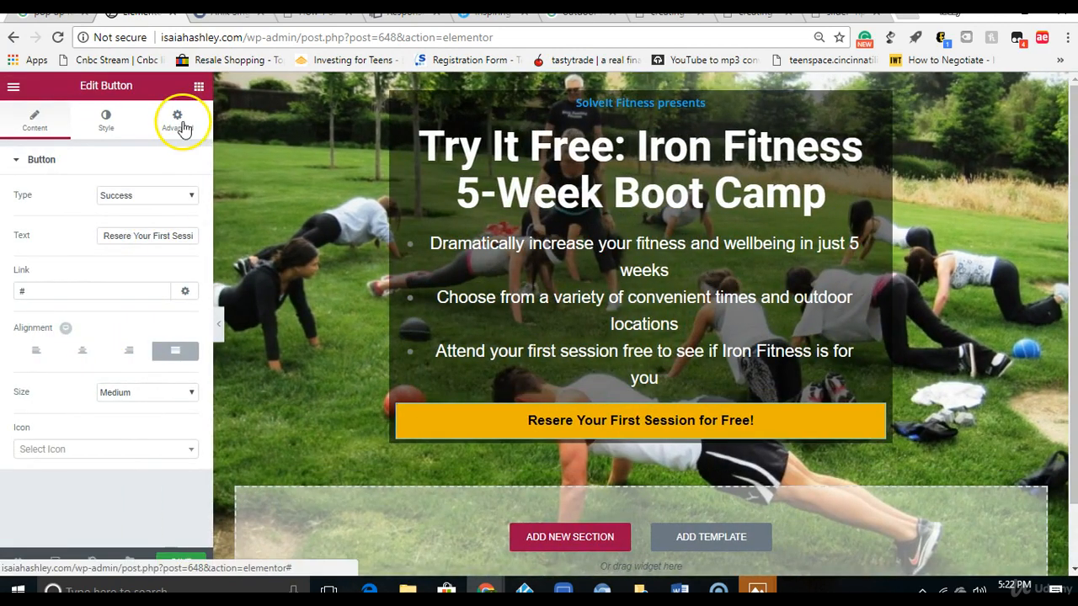
click(199, 86)
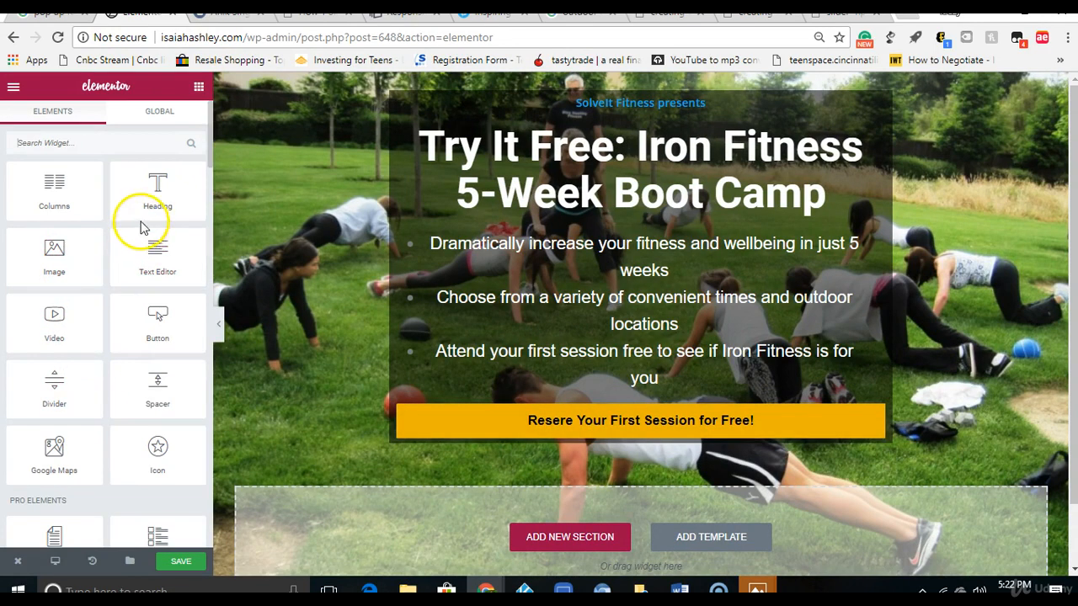
drag(140, 210, 616, 439)
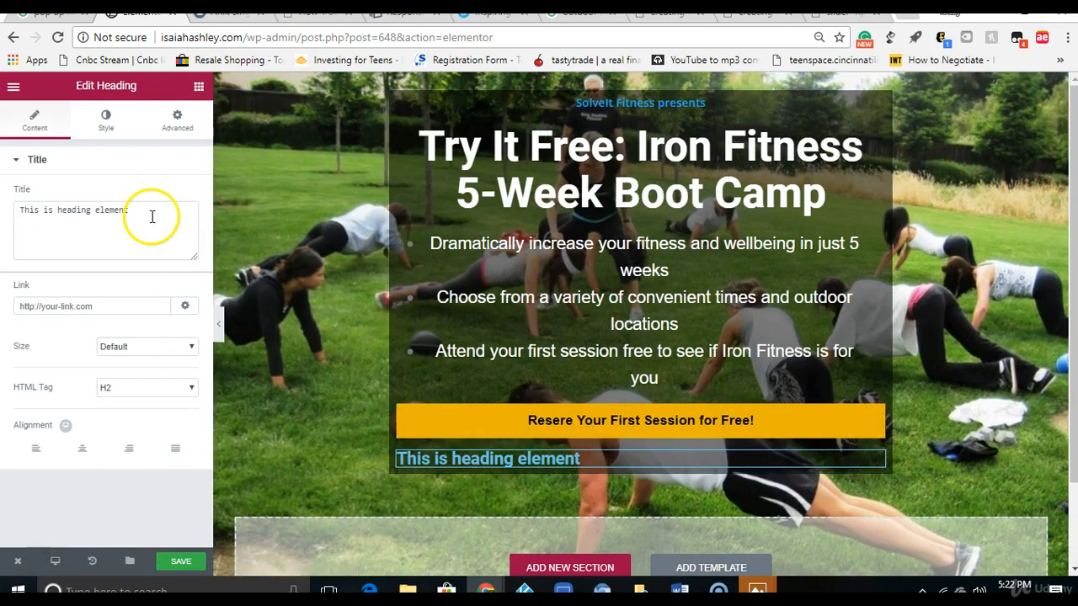
Step: Replace the new heading's title with the copied note text
drag(143, 214, 24, 211)
right_click(58, 216)
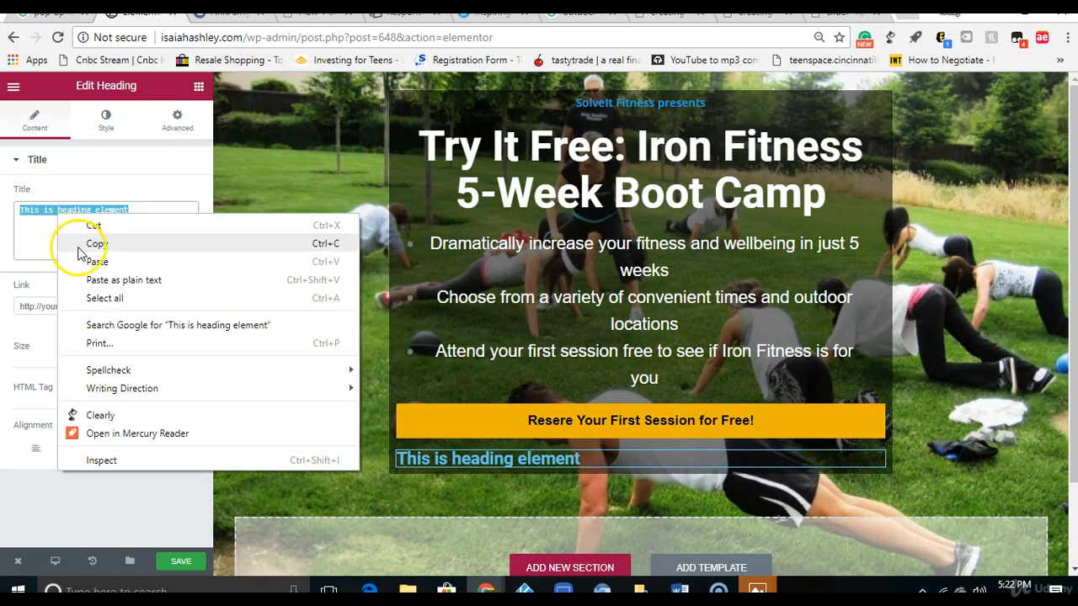
click(95, 261)
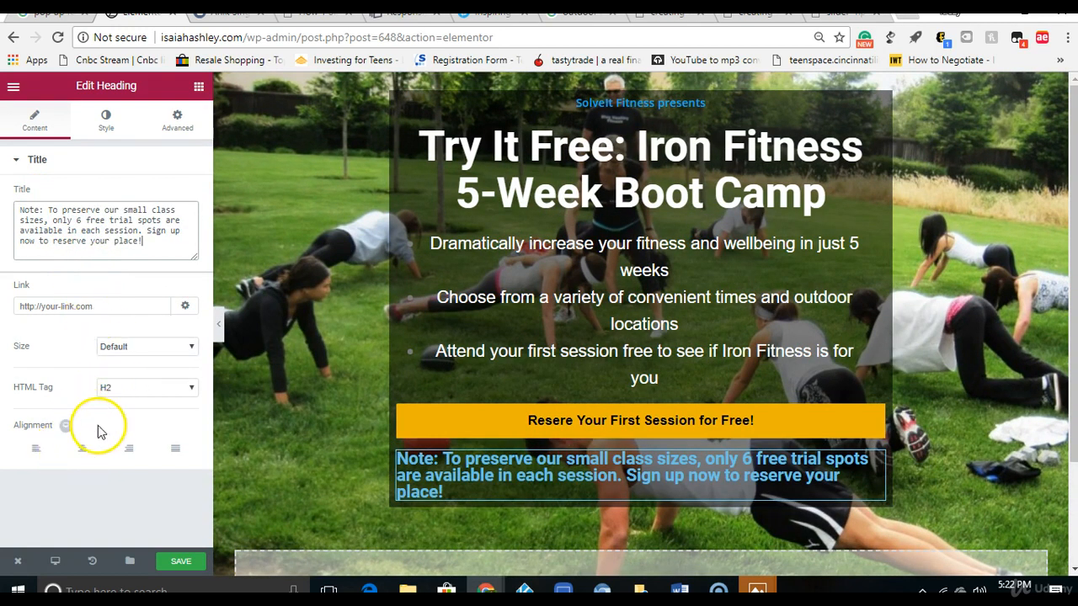
Step: Center the note heading and set its size to Small
click(84, 450)
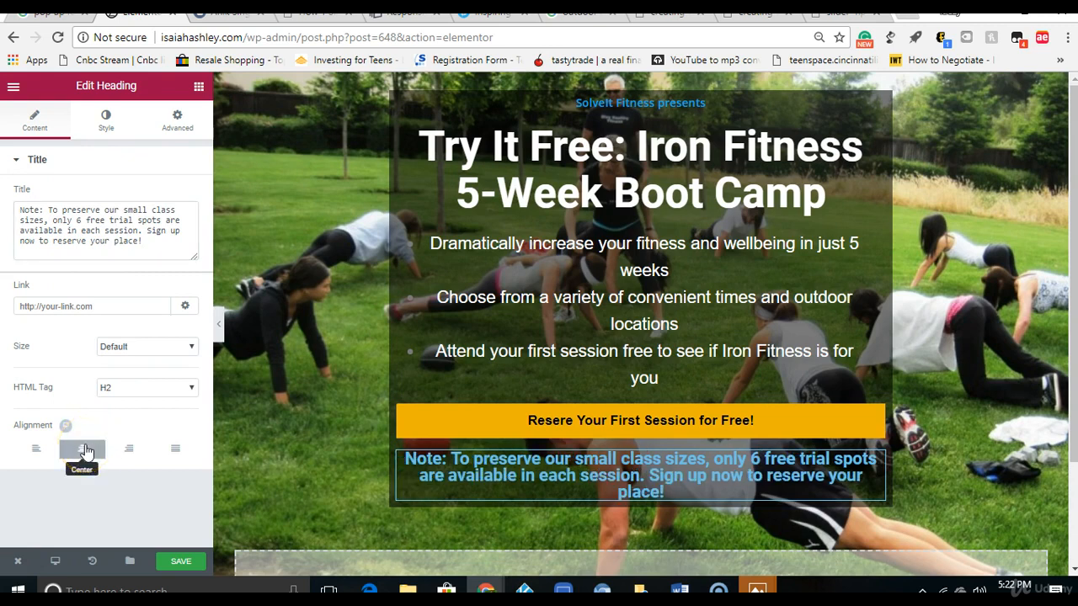
click(119, 349)
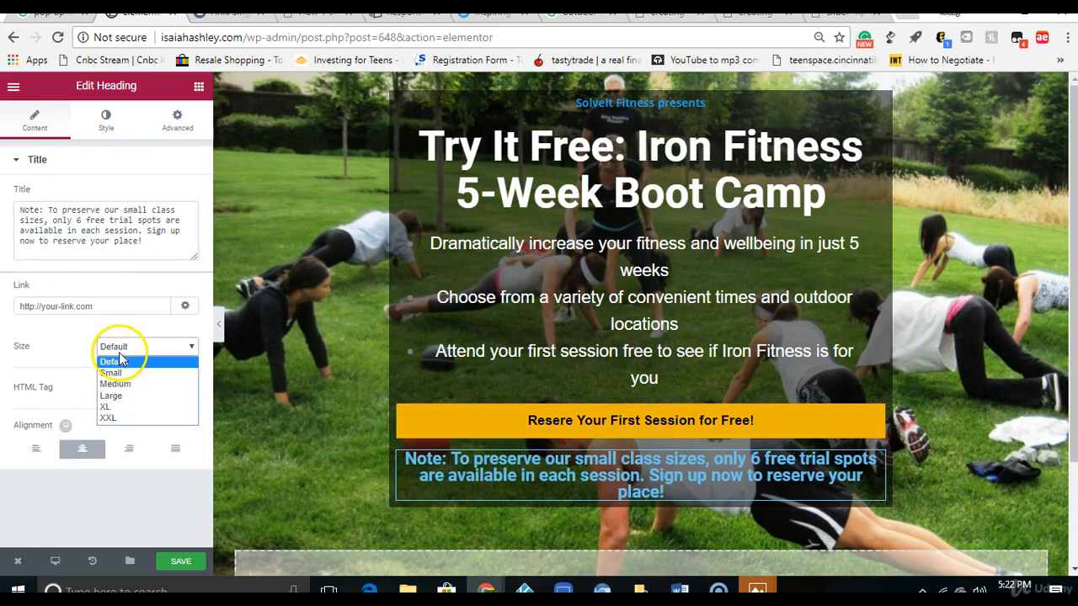
click(112, 373)
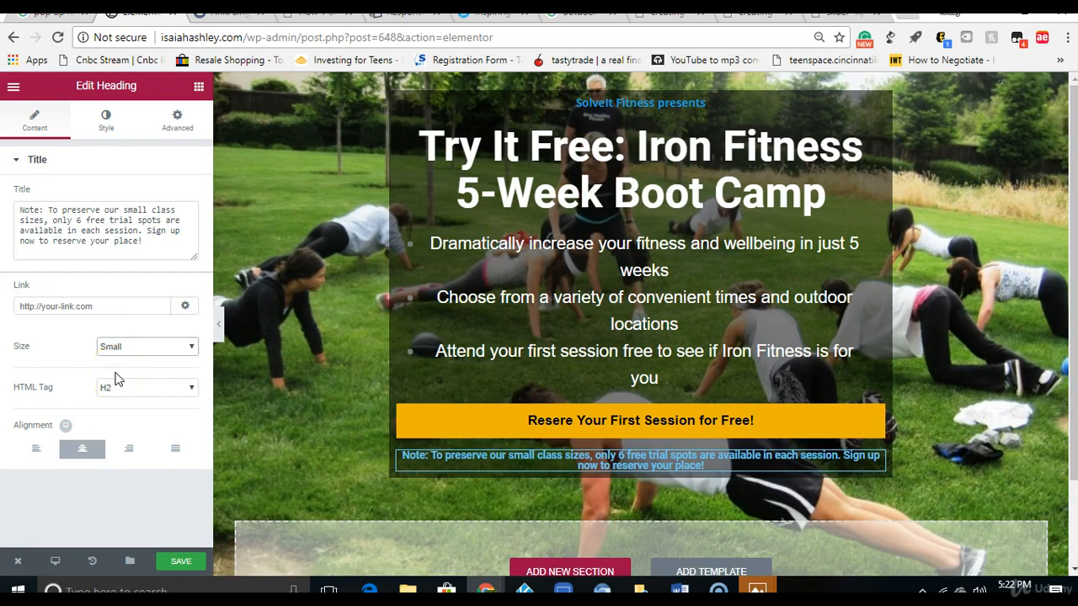
Step: Set the note heading's text color to white
click(106, 121)
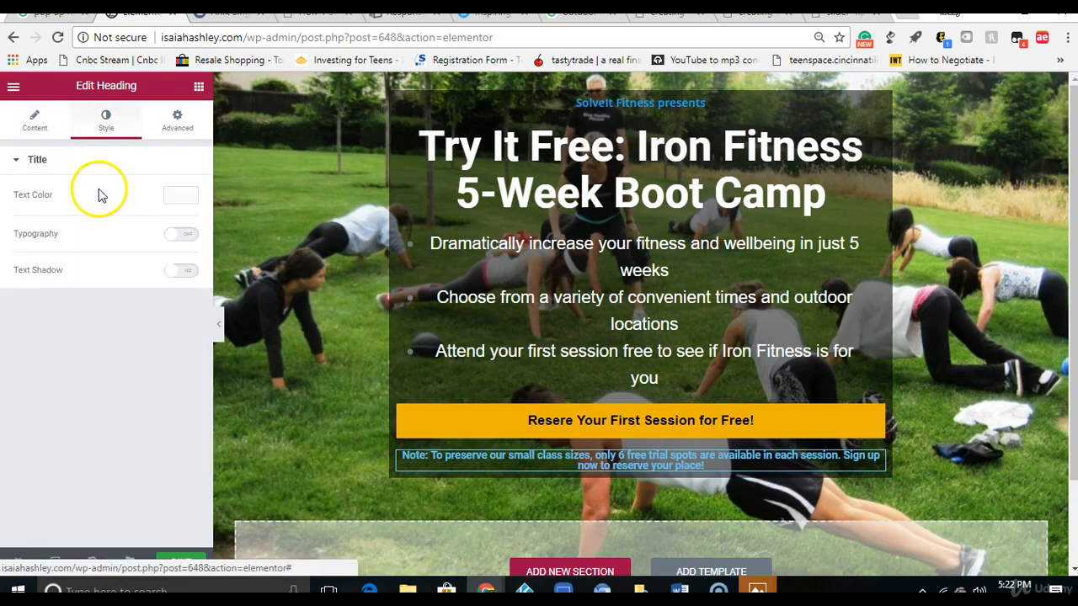
click(182, 199)
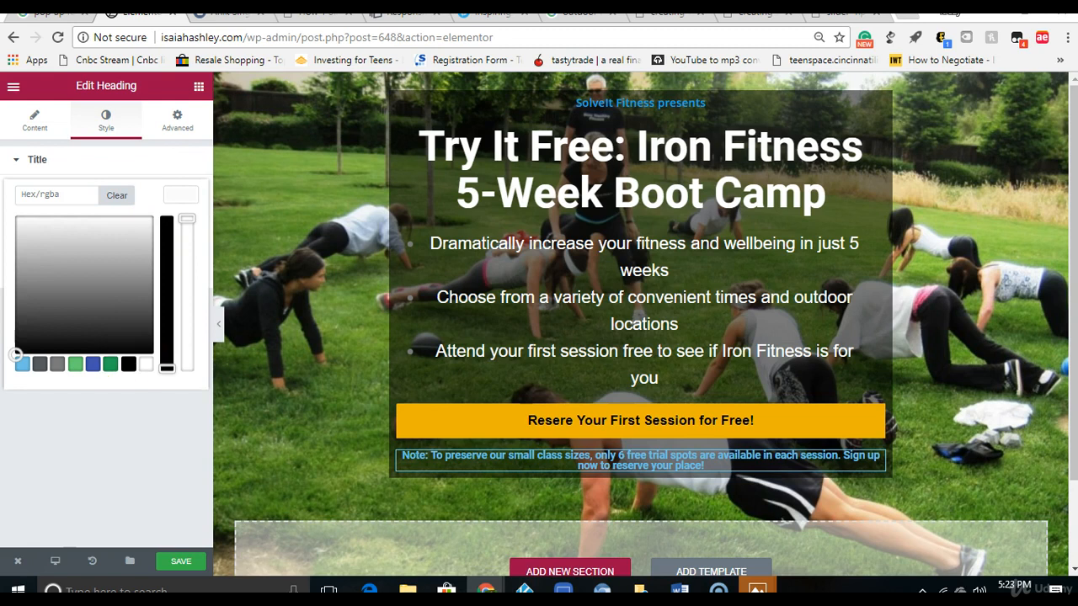
click(148, 365)
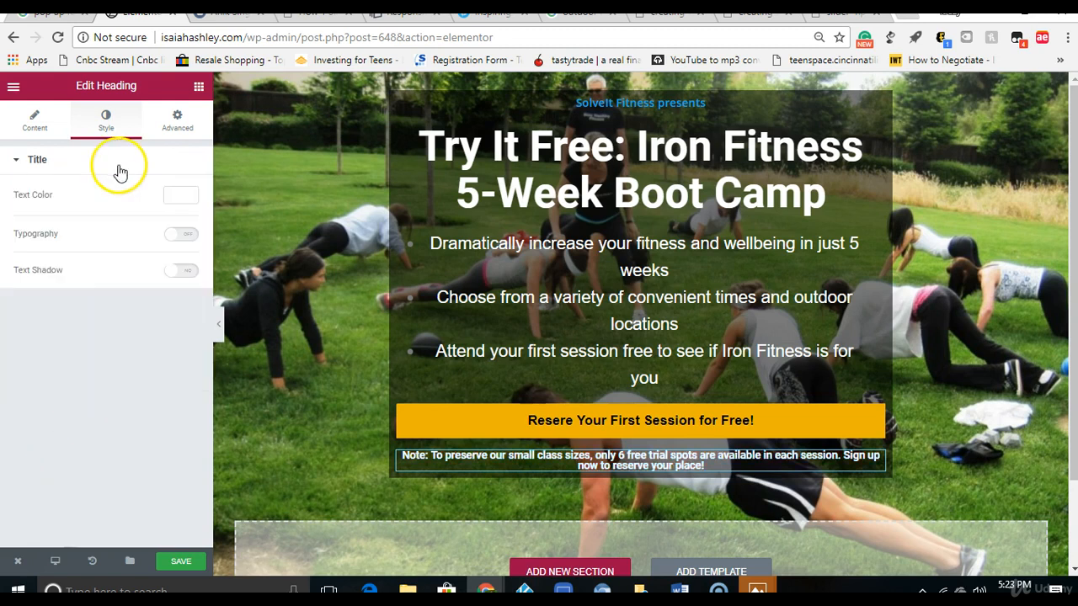
Step: Turn on custom typography for the note heading and set it to the Arial family with Normal weight
click(177, 236)
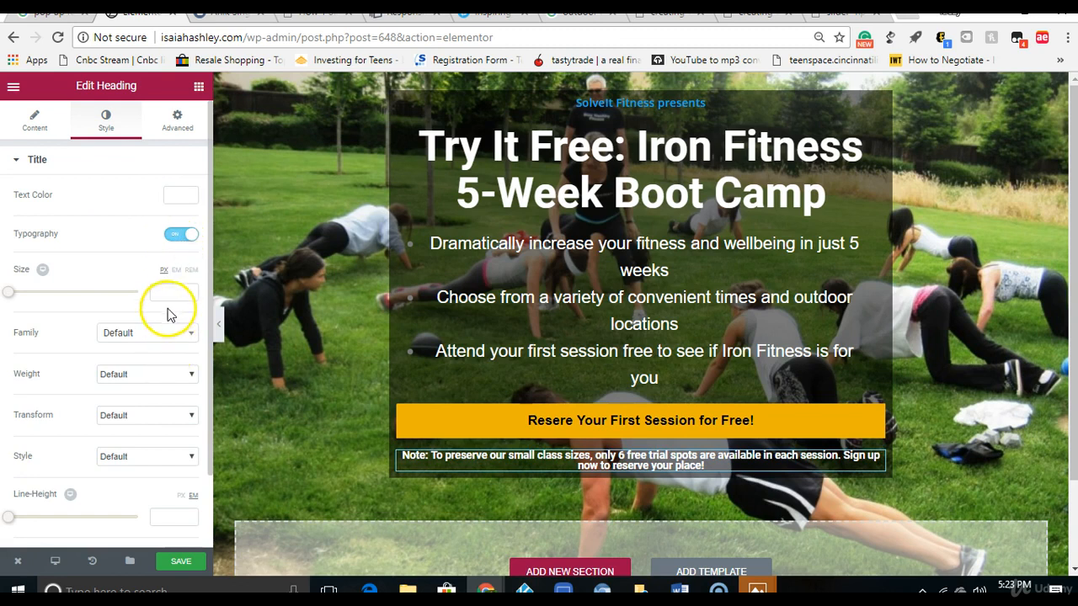
click(167, 337)
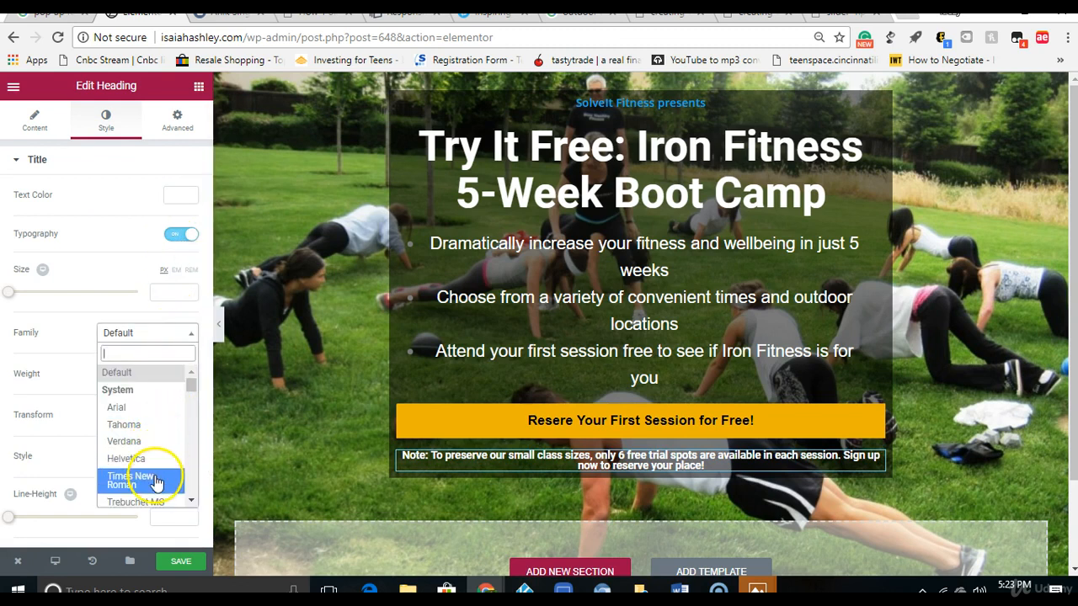
click(130, 480)
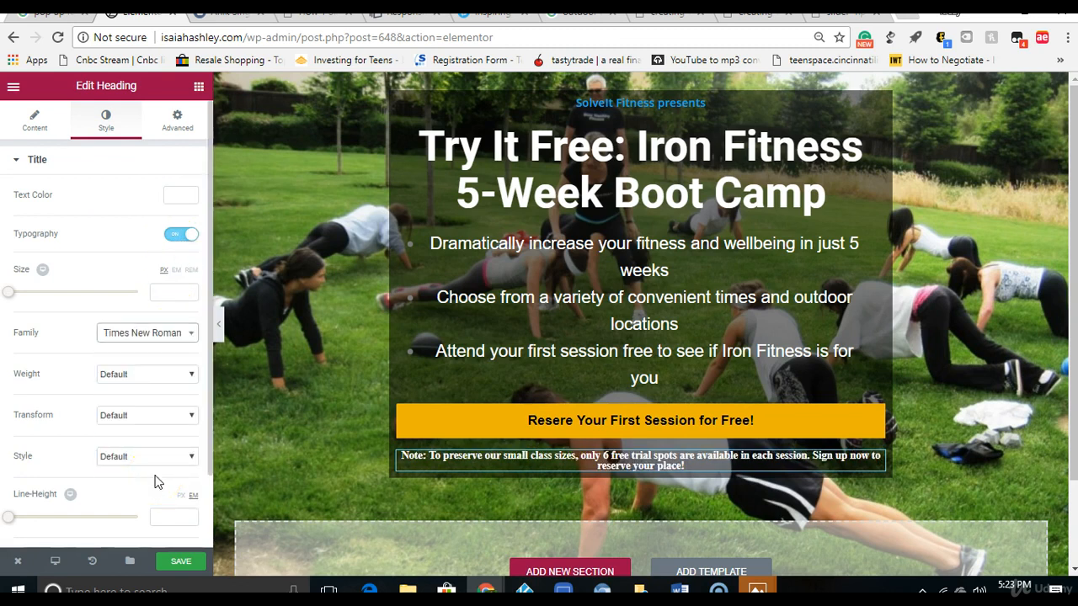
click(148, 337)
click(141, 407)
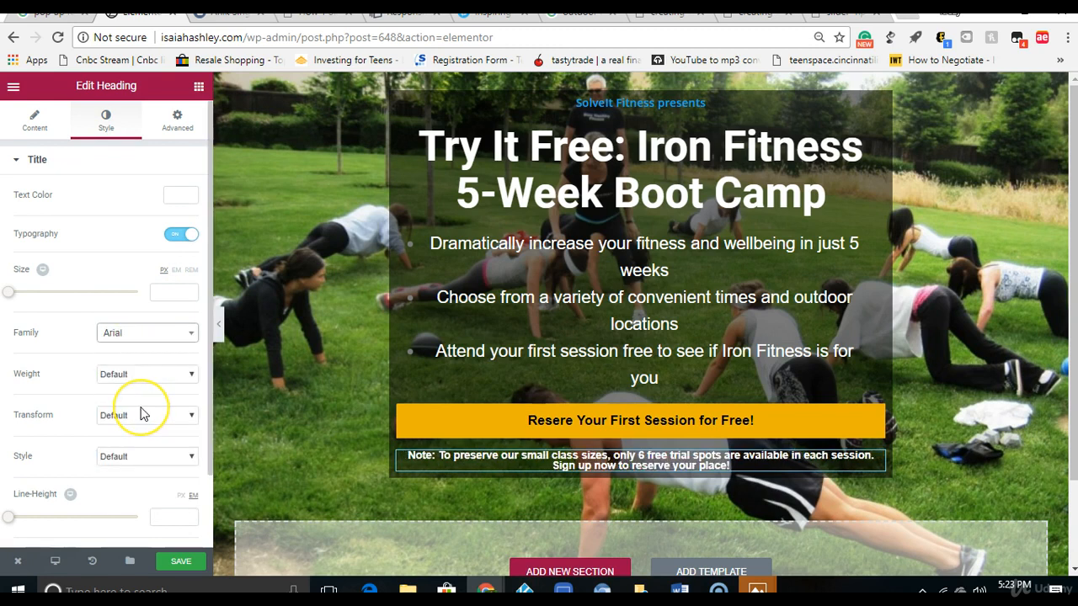
click(137, 374)
click(128, 503)
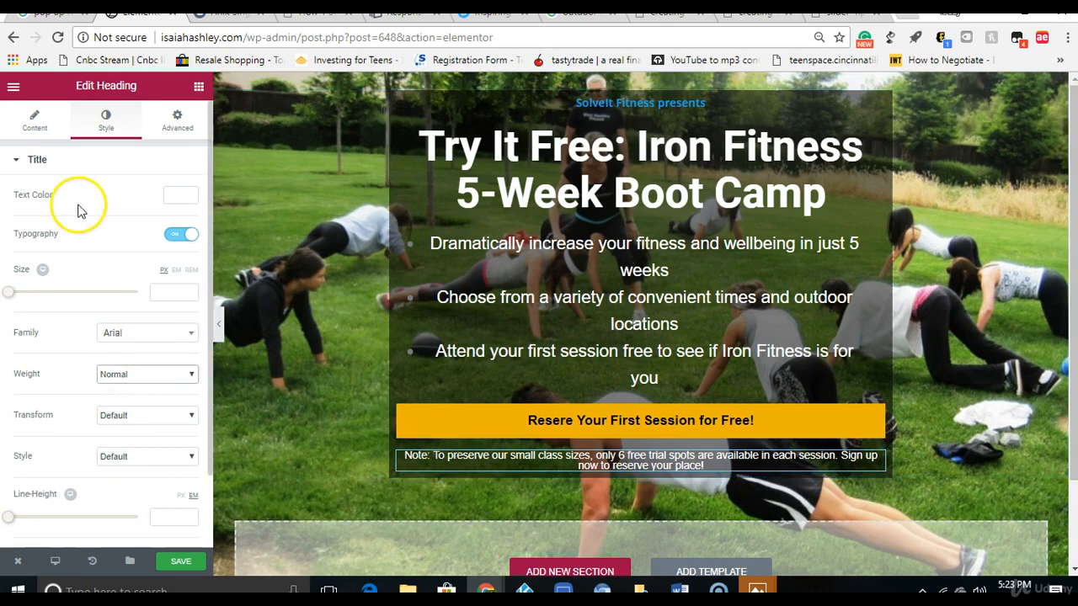
Step: Unlink the note heading's margin and padding values and set its top padding to 9 px
click(30, 135)
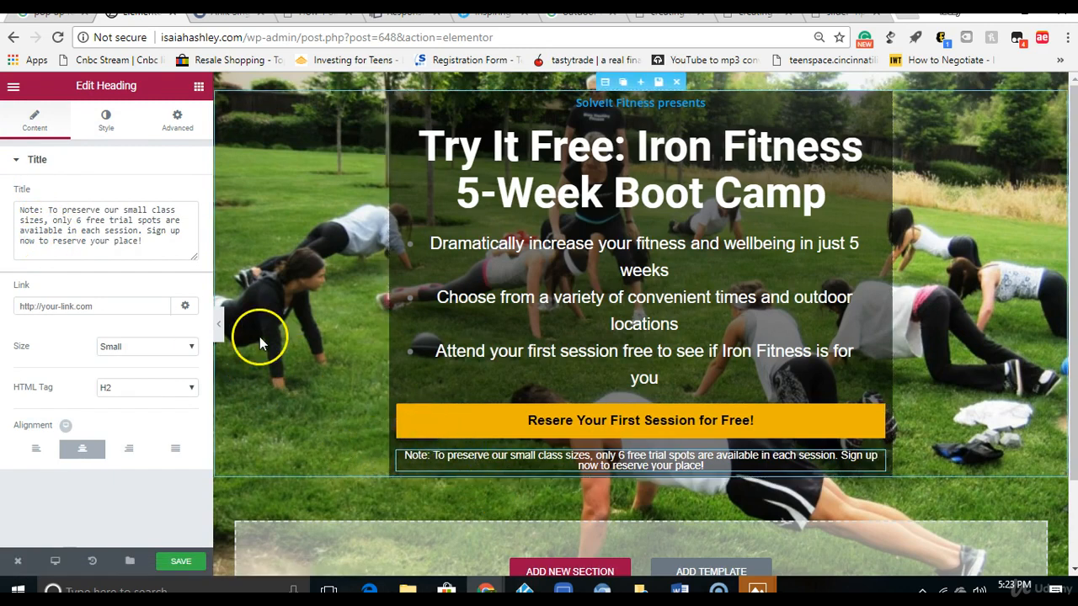
click(179, 122)
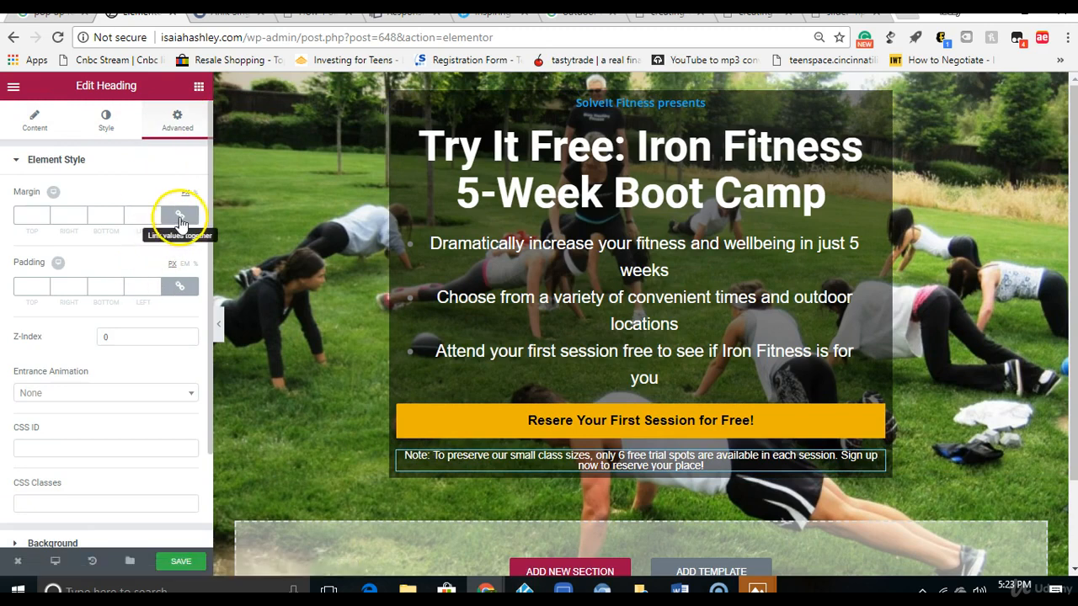
click(178, 216)
click(45, 214)
click(44, 213)
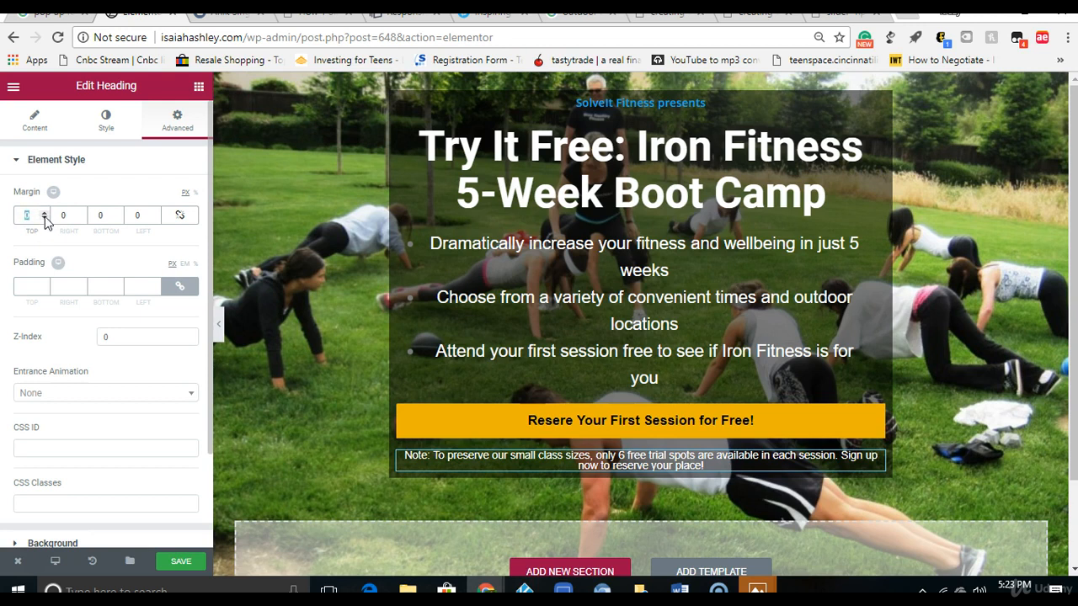
click(186, 295)
click(43, 286)
click(43, 285)
click(43, 285)
click(43, 286)
click(42, 285)
click(42, 286)
click(43, 286)
click(43, 285)
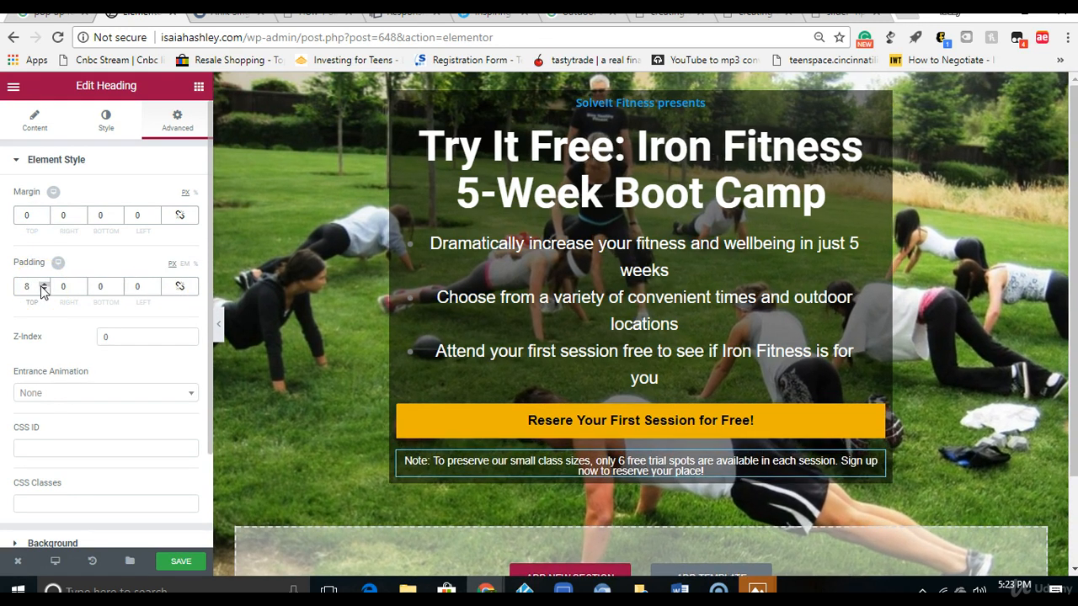
click(43, 286)
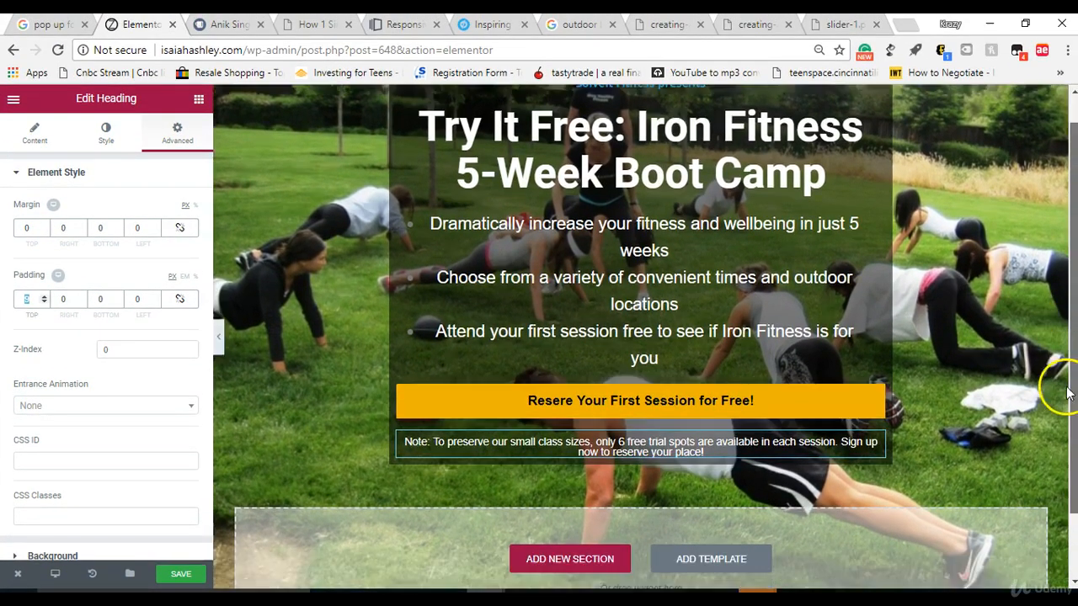
Step: Add a new single-column section below the hero section
scroll(1063, 478, down, 1)
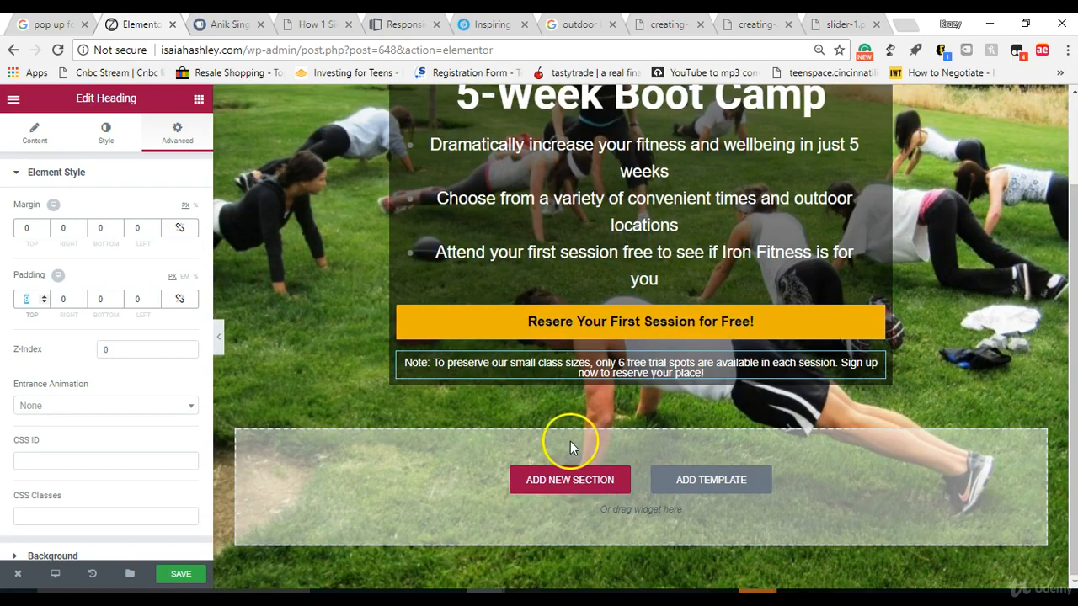
click(570, 480)
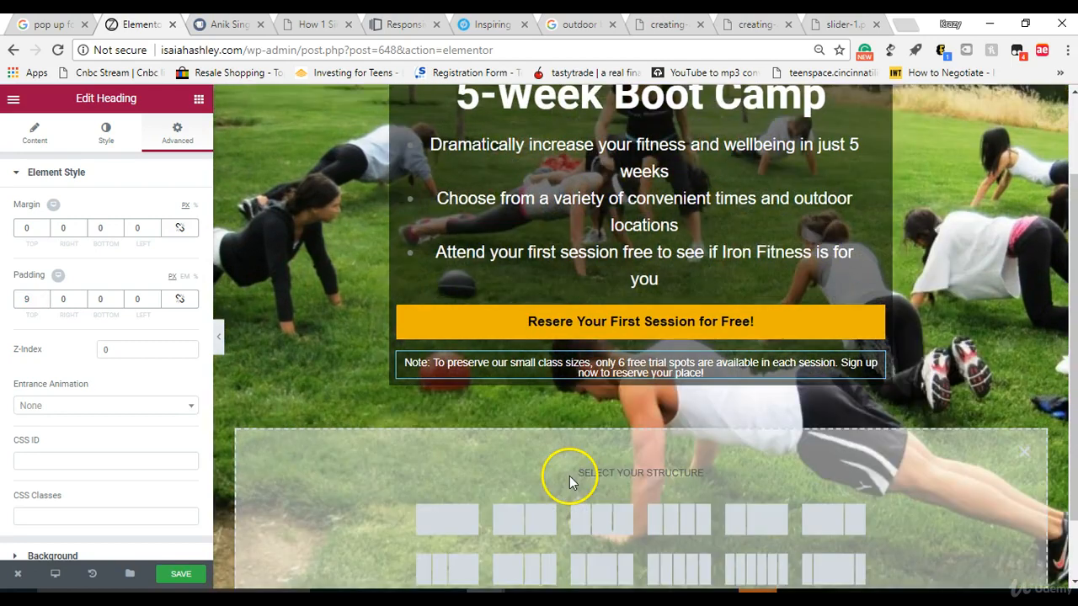
click(435, 524)
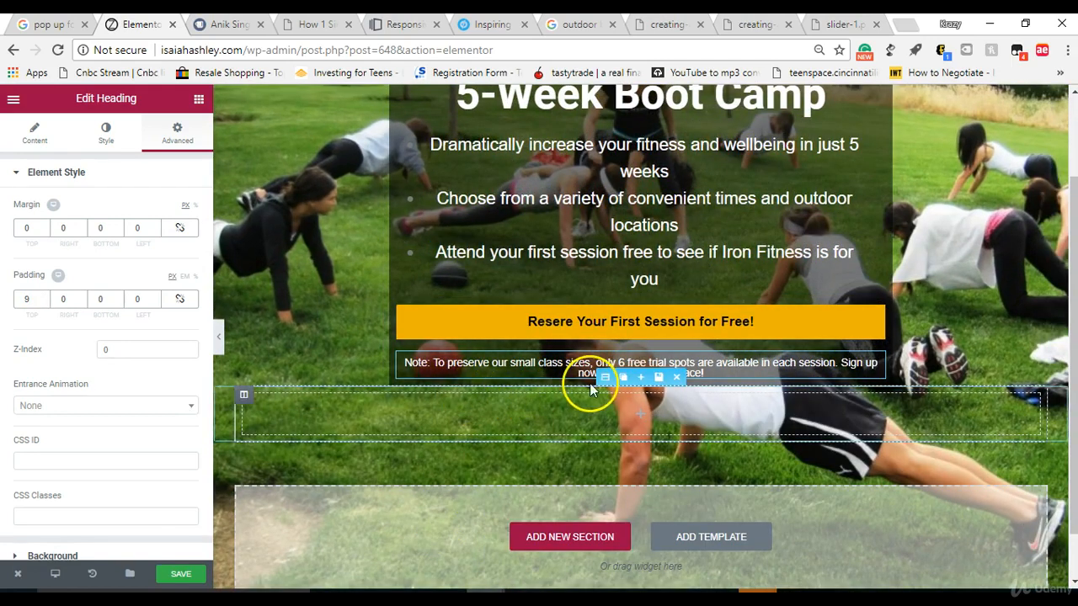
Step: Give the new section below the hero a solid white background
click(602, 378)
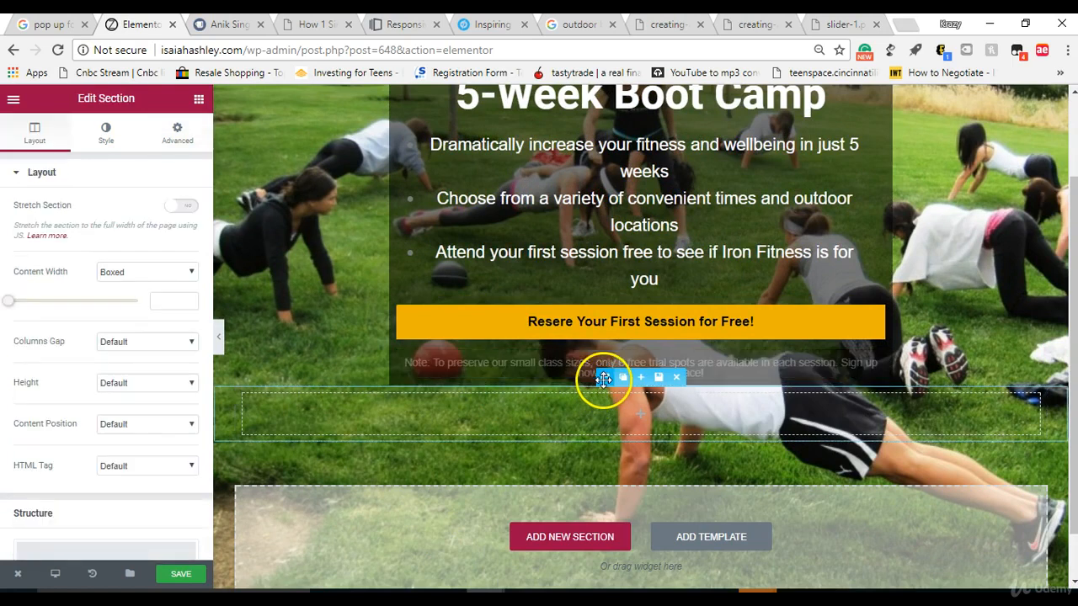
click(104, 135)
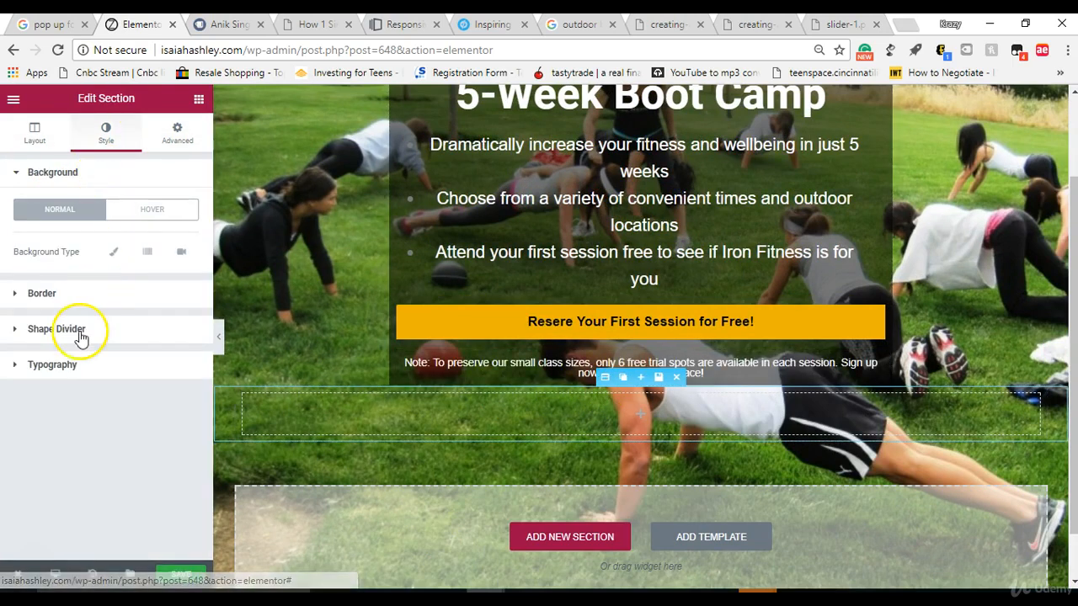
click(113, 252)
click(179, 295)
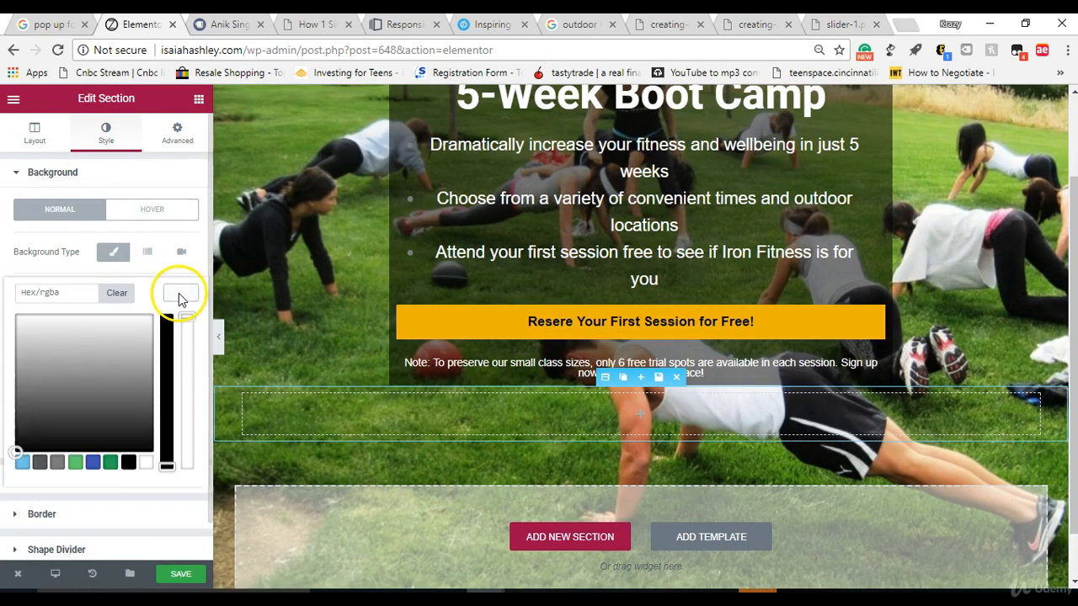
click(146, 463)
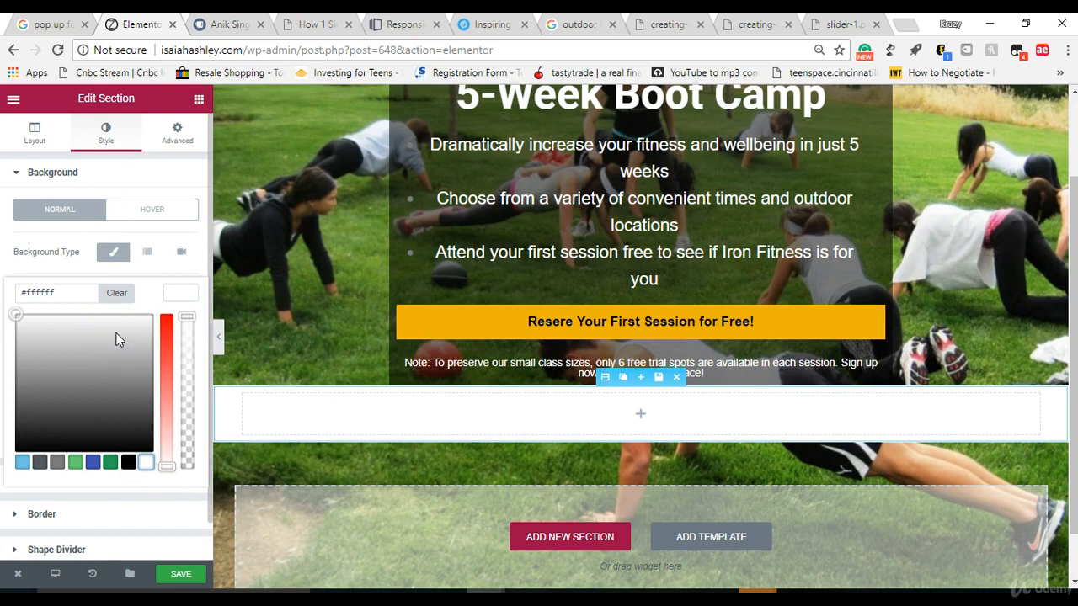
Step: Add a heading to the white section and paste the title "The Best Shape of Your Life, in Just 5 Weeks?"
click(199, 99)
drag(152, 229, 630, 433)
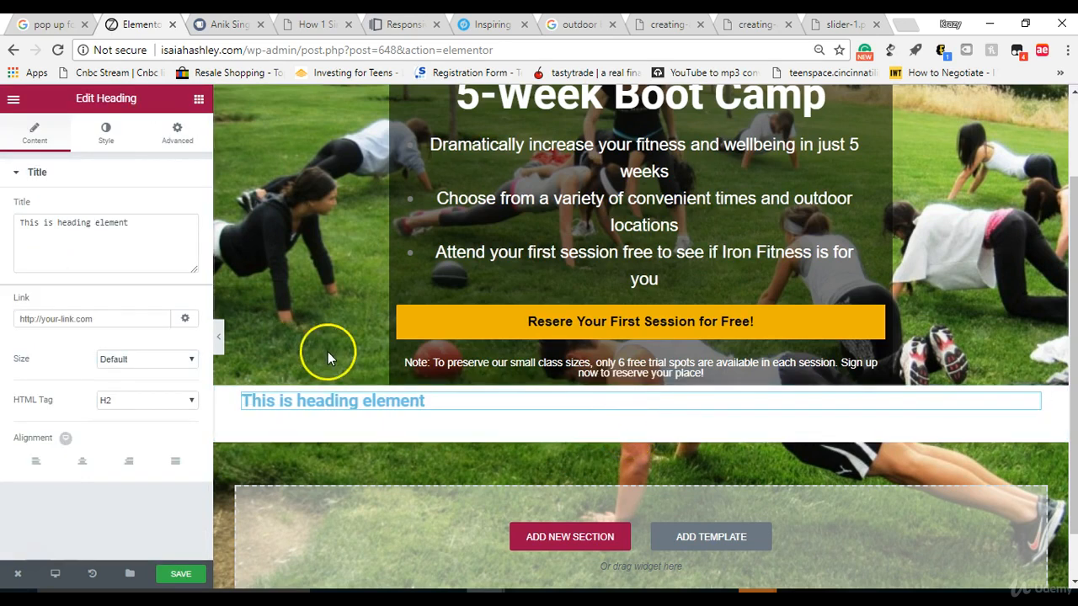
click(142, 221)
key(ctrl+a)
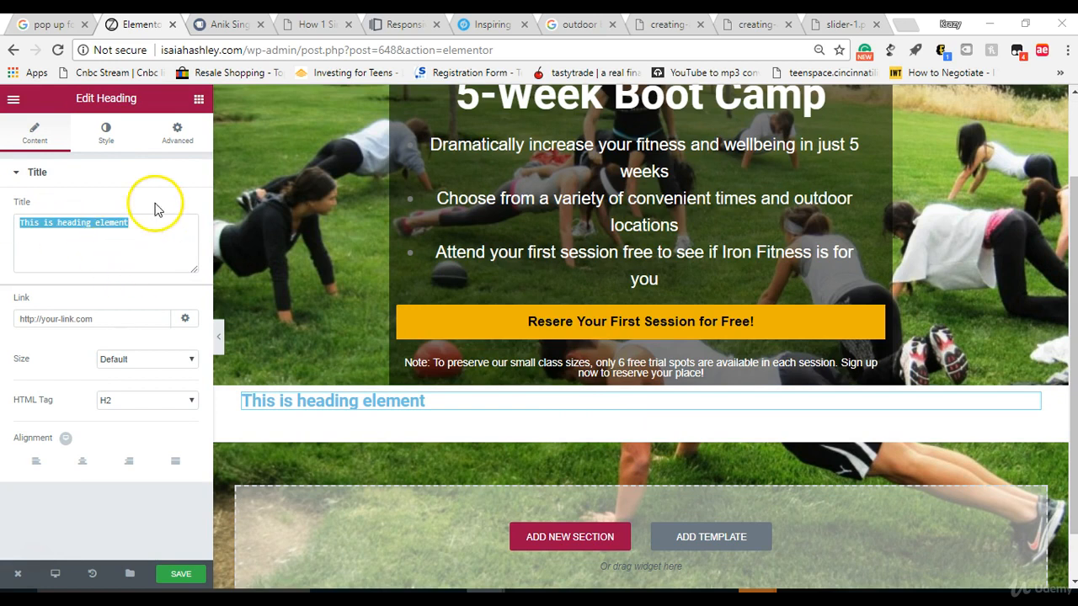
right_click(152, 238)
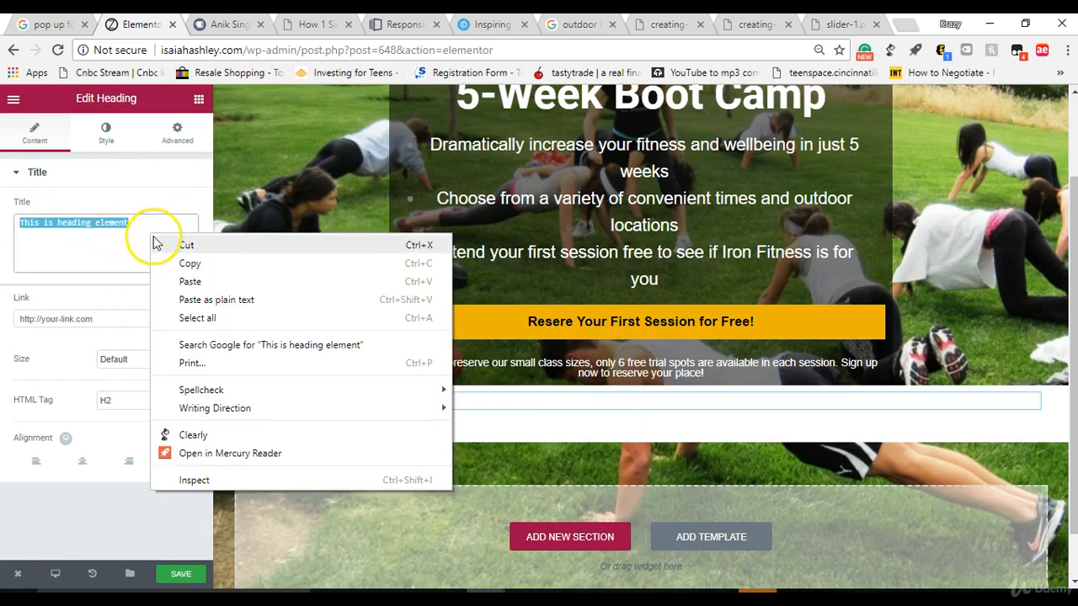
click(168, 280)
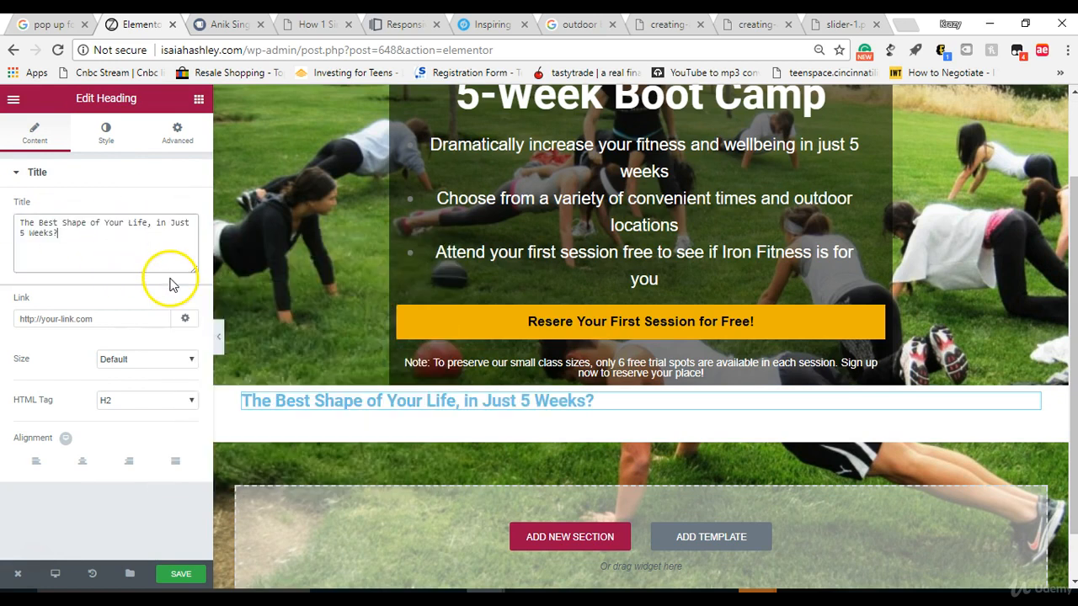
Step: Center the new heading and set its text color to black (#000000)
click(84, 462)
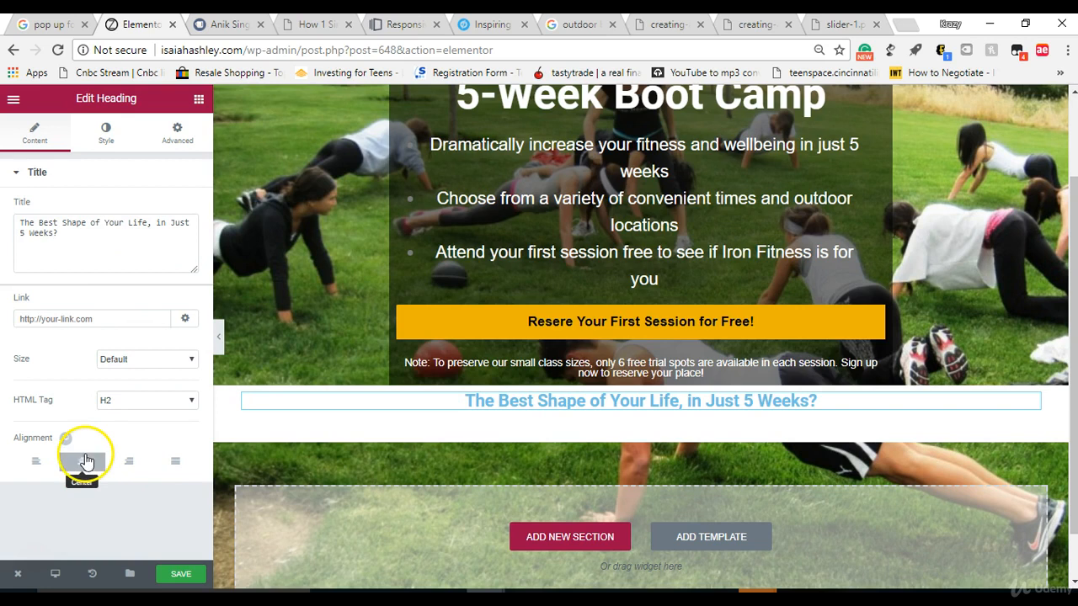
click(106, 133)
click(181, 209)
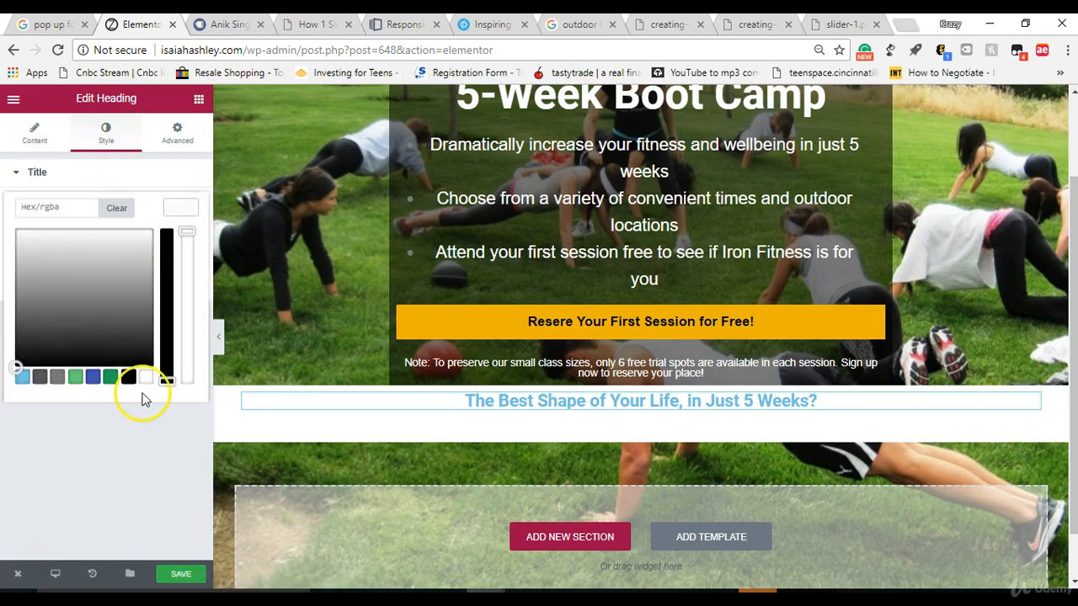
click(128, 376)
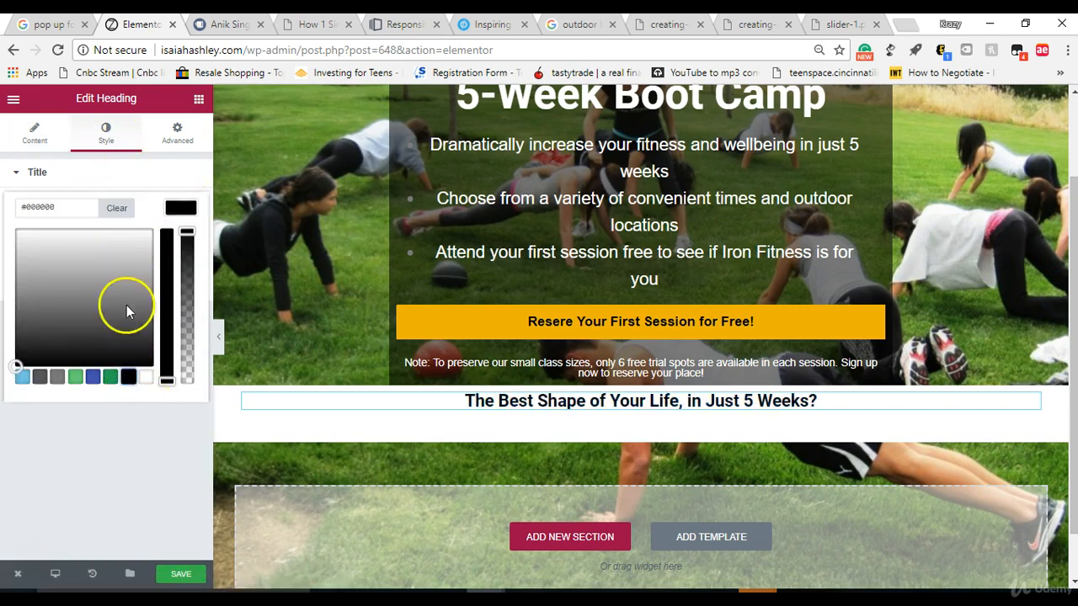
click(127, 140)
Step: Turn on custom typography for the new heading and set its size to 72 px
click(175, 249)
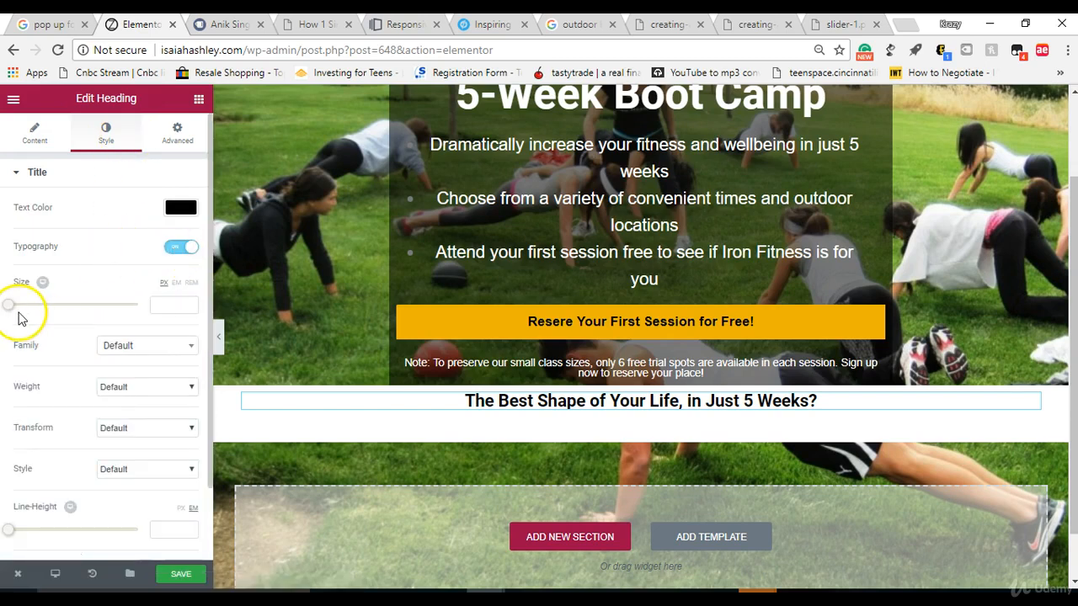
drag(21, 311, 61, 310)
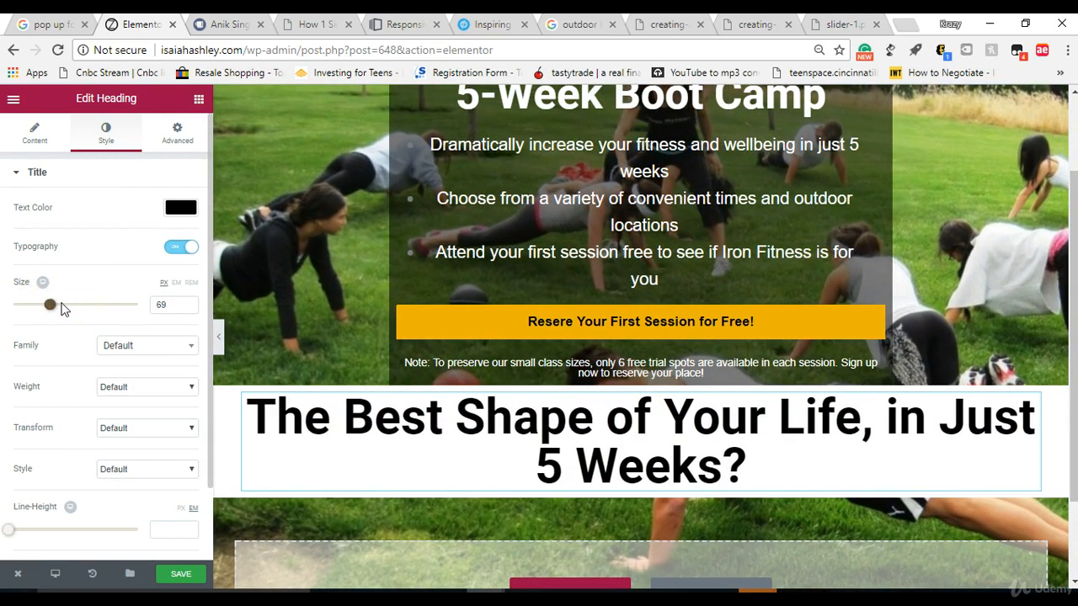
click(187, 305)
click(187, 305)
click(187, 305)
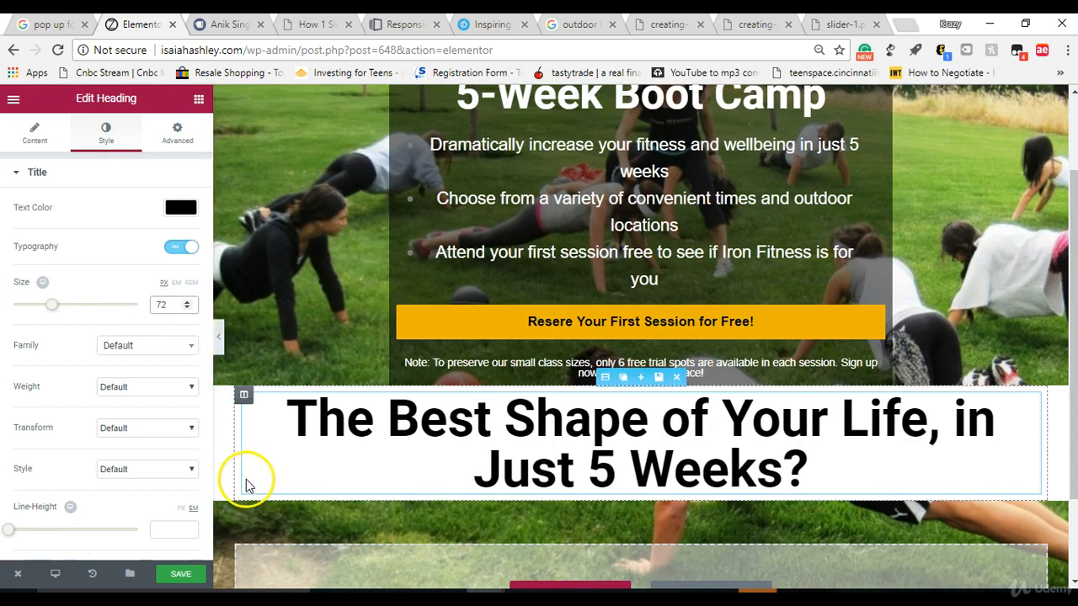
Step: Narrow the white section's boxed content width to 681
click(242, 393)
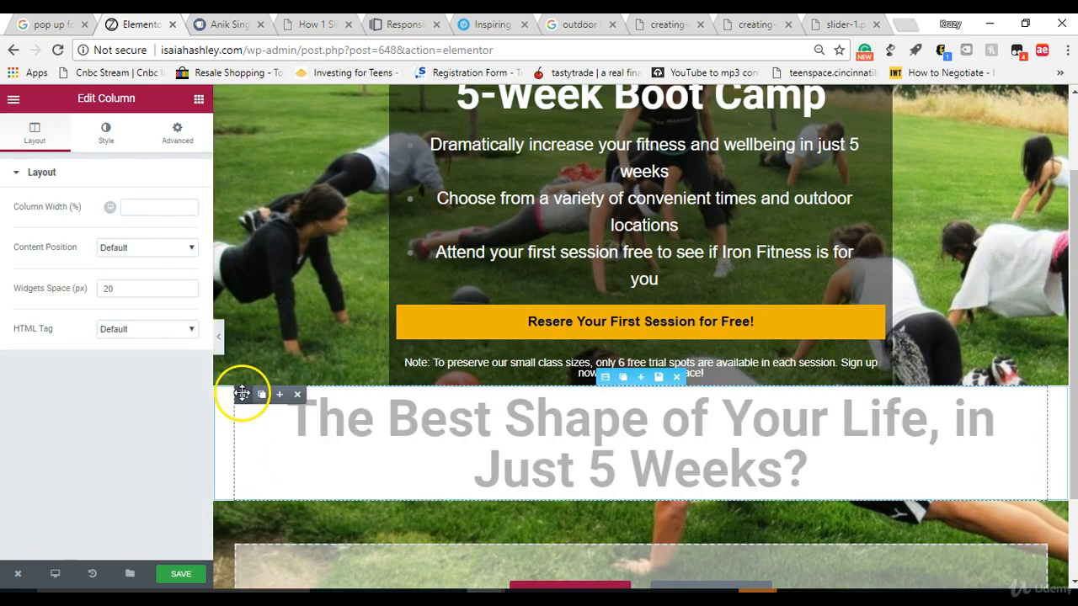
click(187, 209)
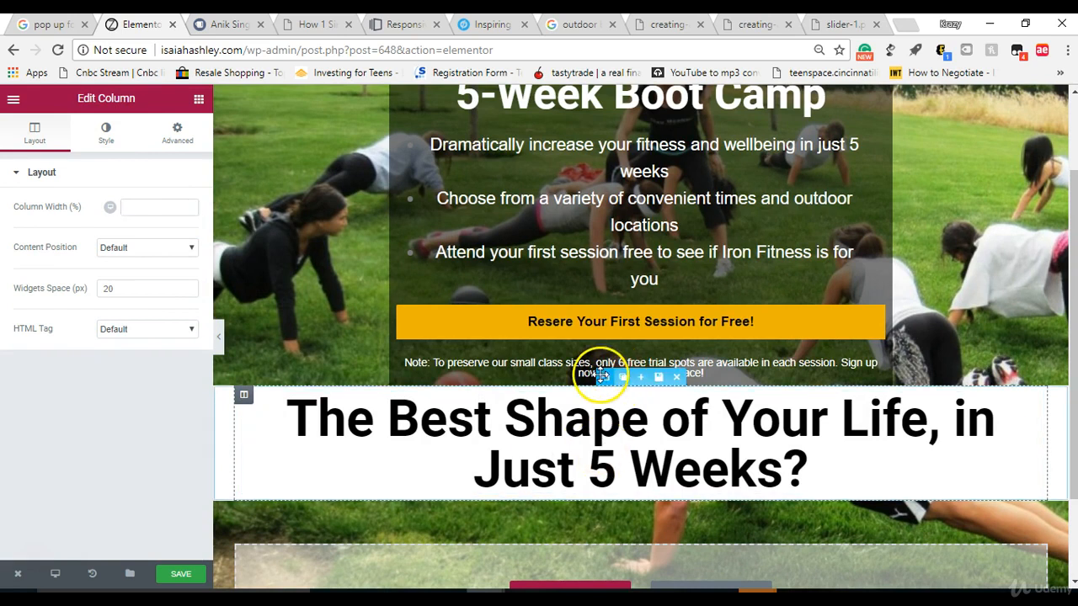
click(605, 376)
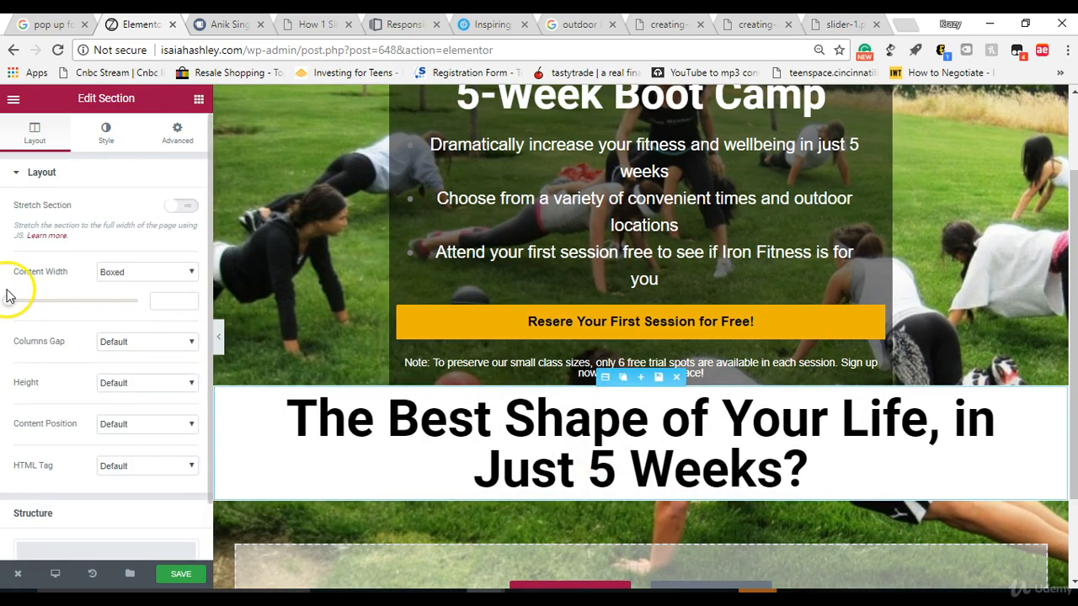
mouse_move(20, 301)
mouse_down()
mouse_move(74, 308)
mouse_move(24, 314)
mouse_up()
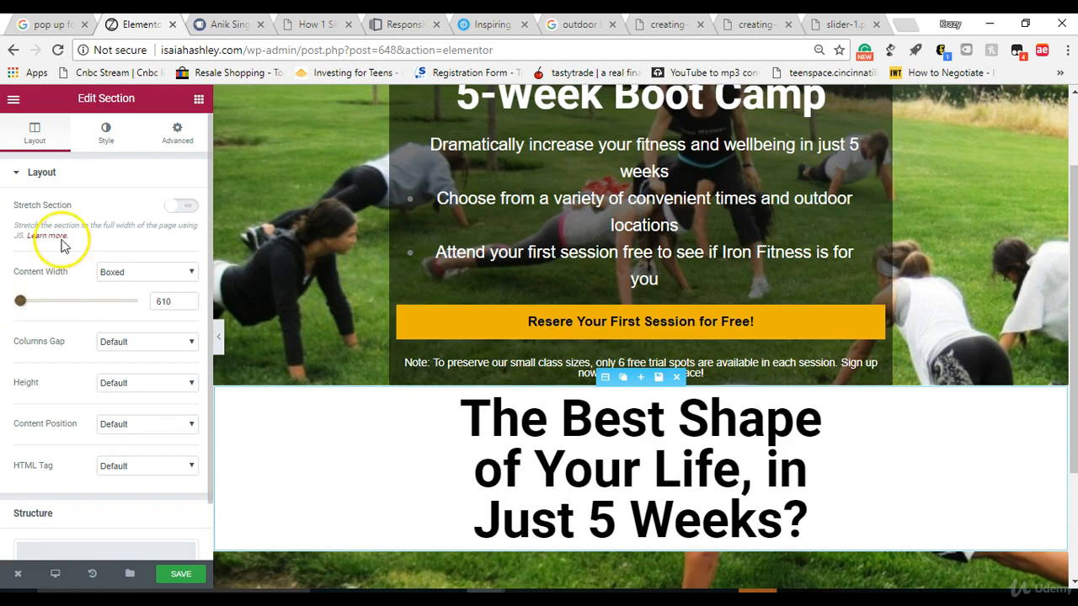
click(494, 480)
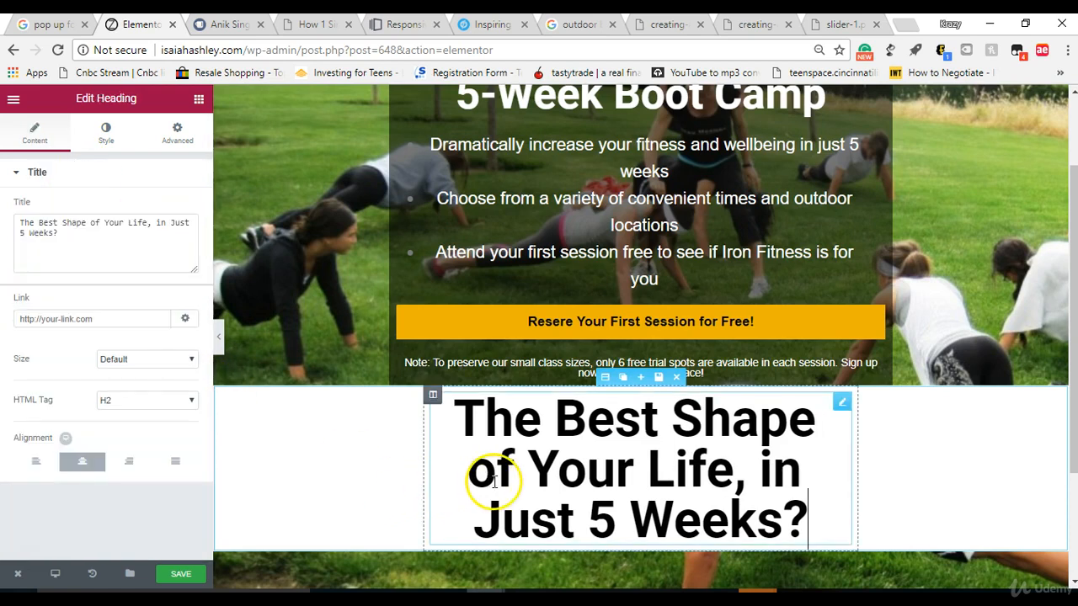
click(103, 133)
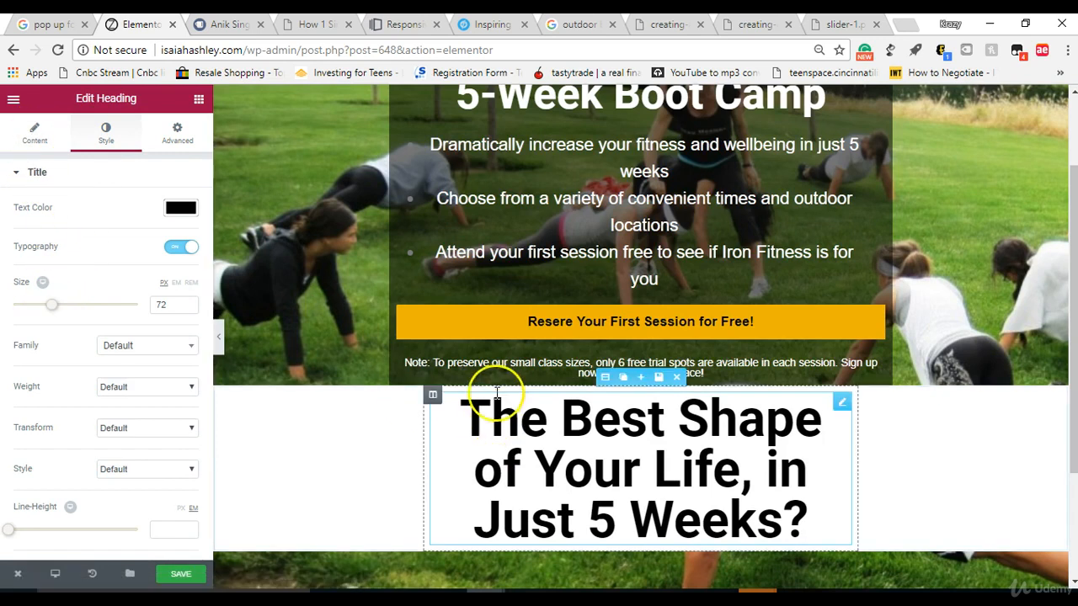
click(604, 377)
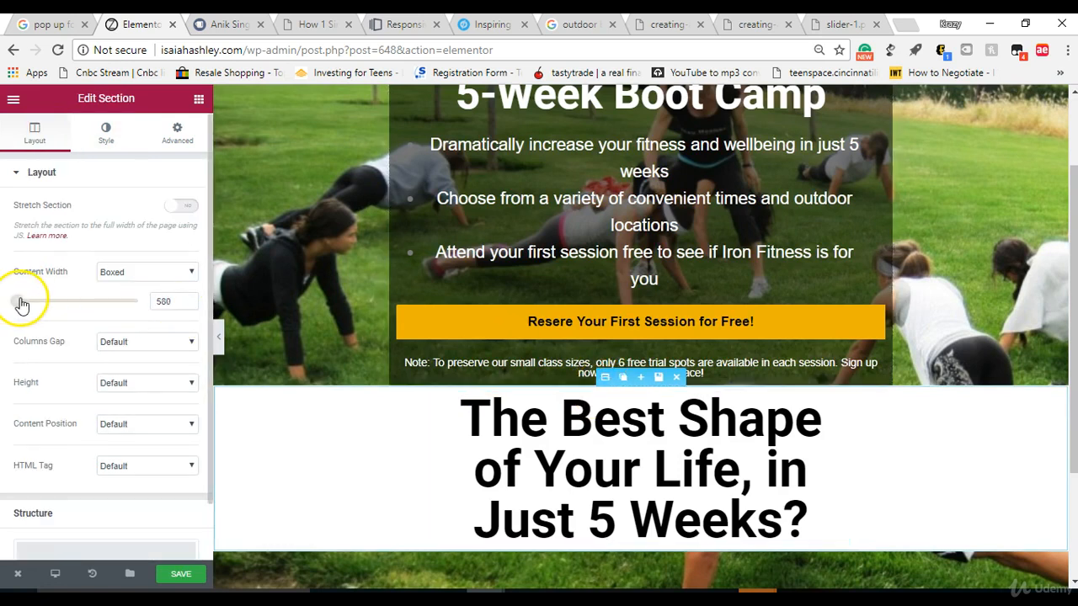
drag(24, 305, 27, 306)
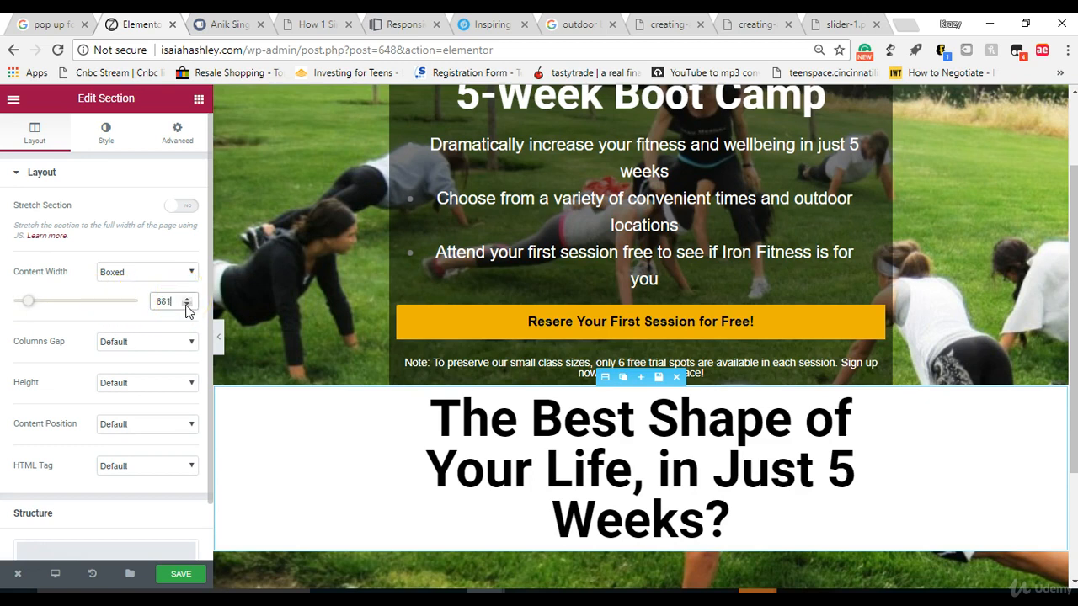
Step: Reduce the size of the heading in the white section to 47 px
click(537, 451)
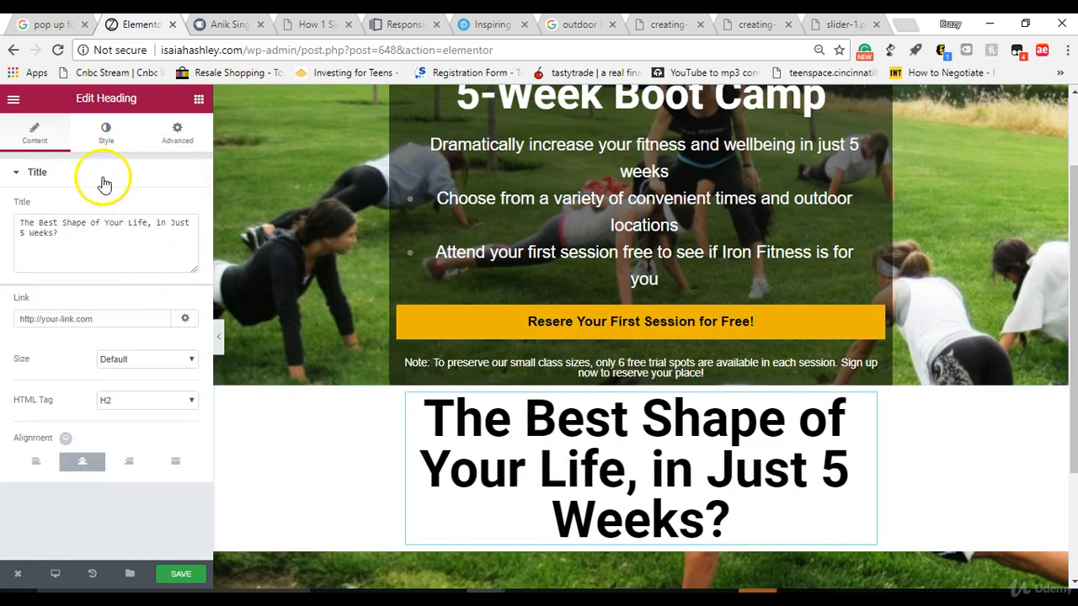
click(104, 137)
drag(51, 305, 38, 308)
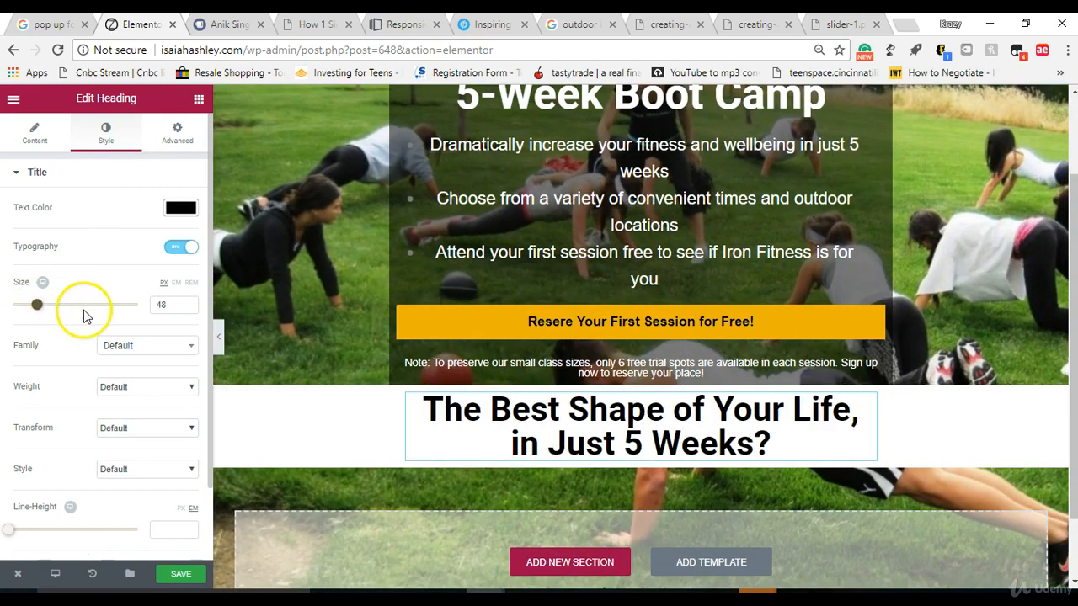
click(188, 304)
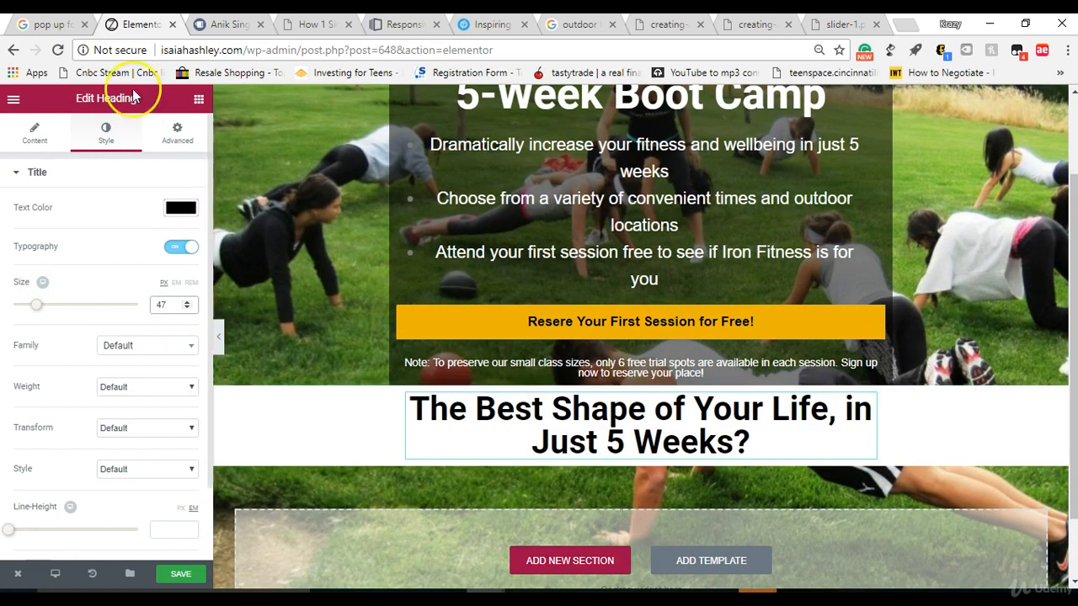
Step: Set the white section heading's font family to Arial and its weight to Bold
click(159, 352)
click(144, 419)
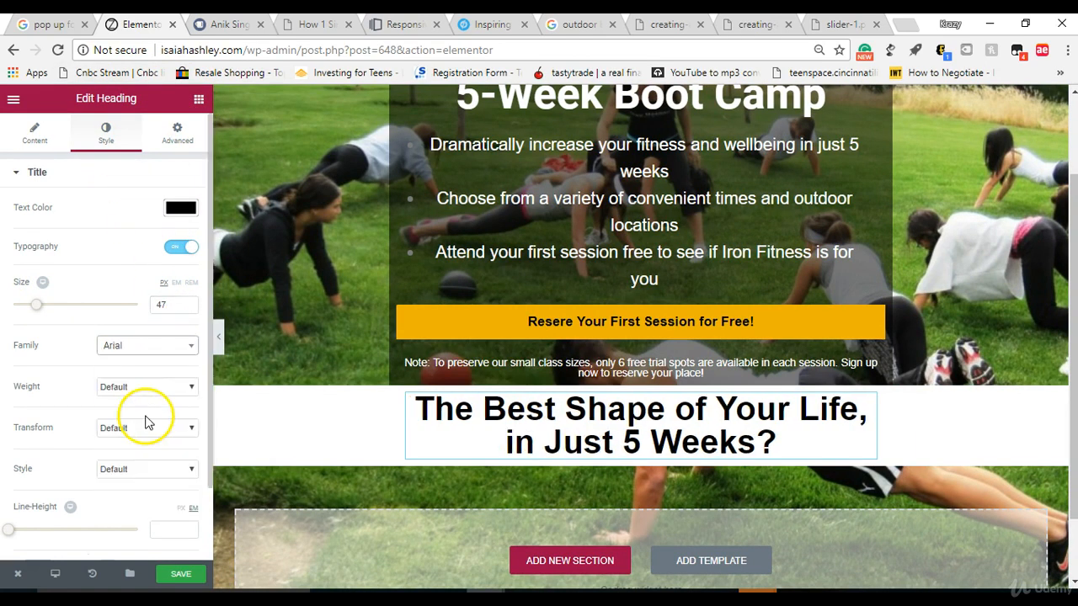
click(149, 391)
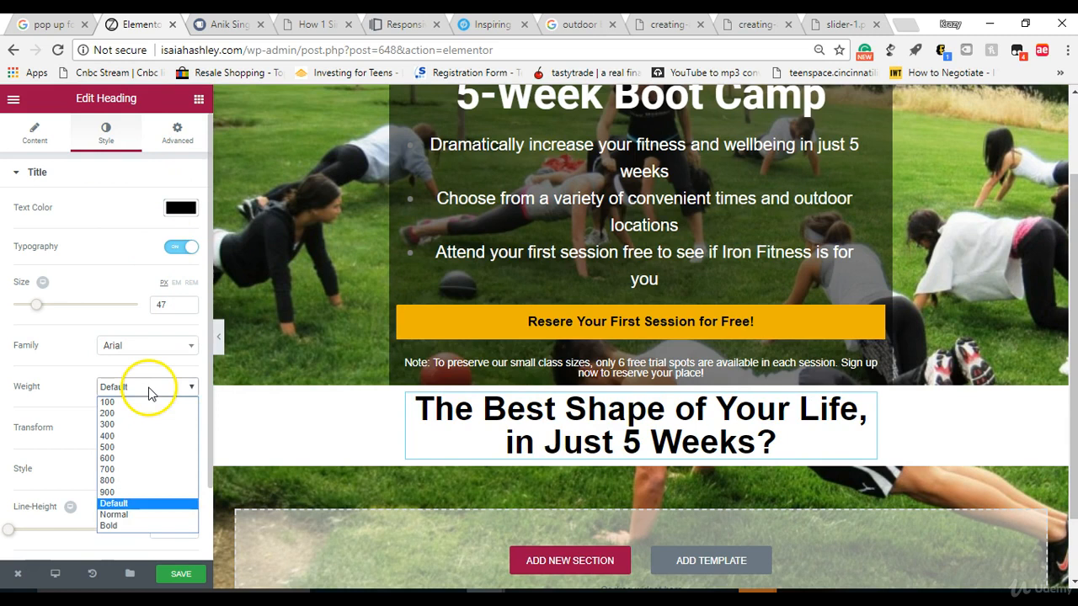
click(148, 528)
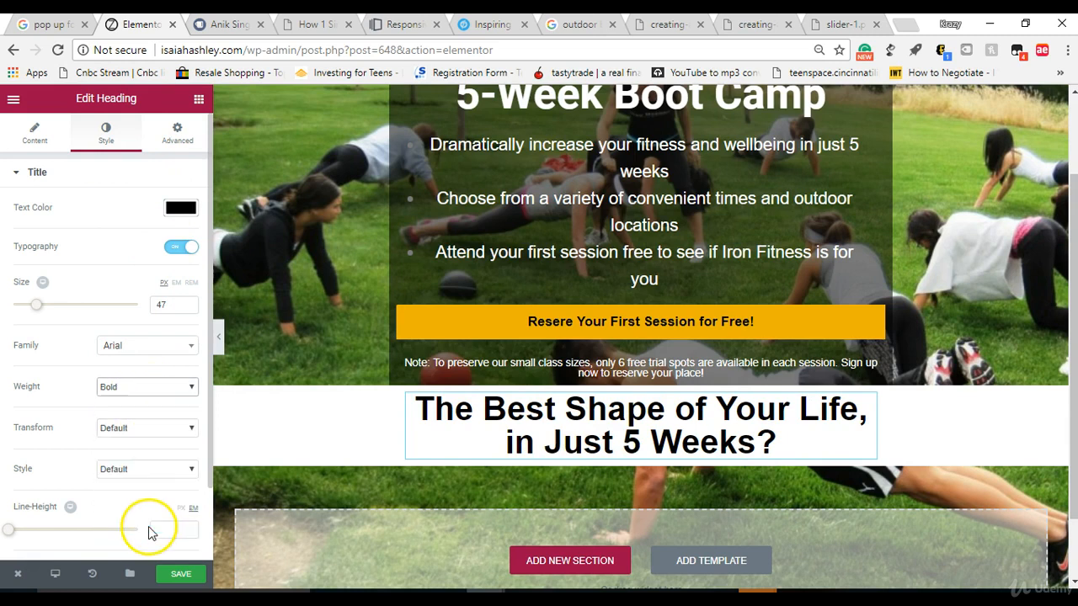
Step: Search the font families for PT Sans and apply it to the white section's heading
click(144, 344)
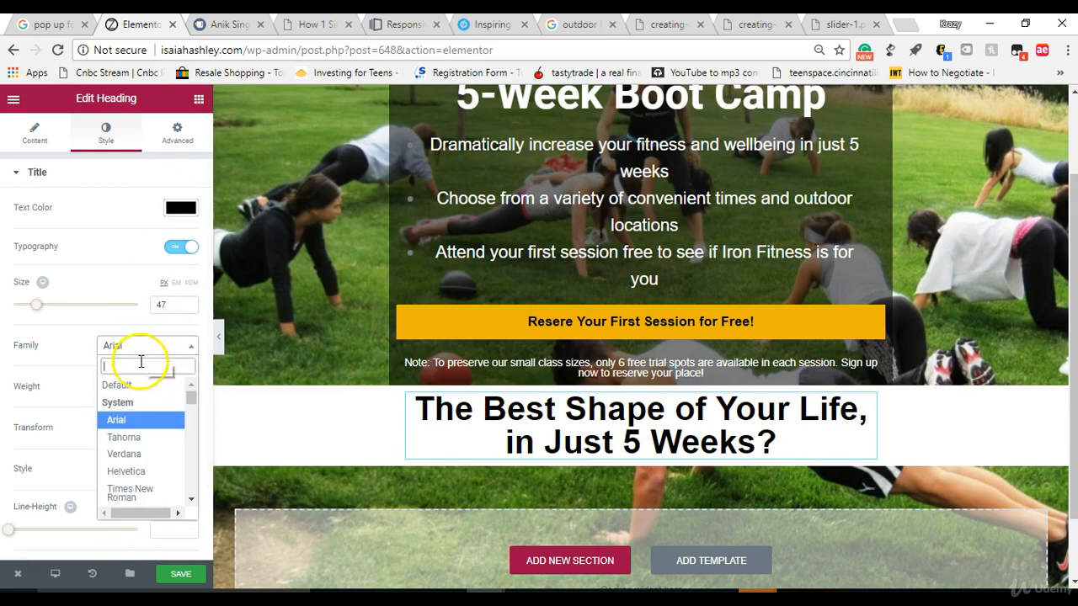
text(s)
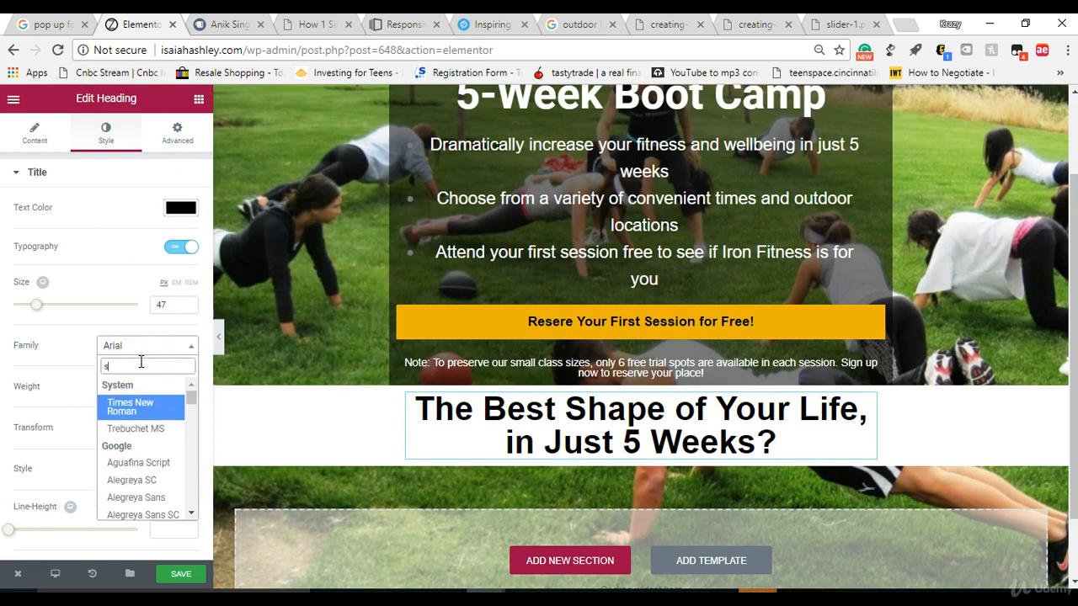
key(BackSpace)
text(ar)
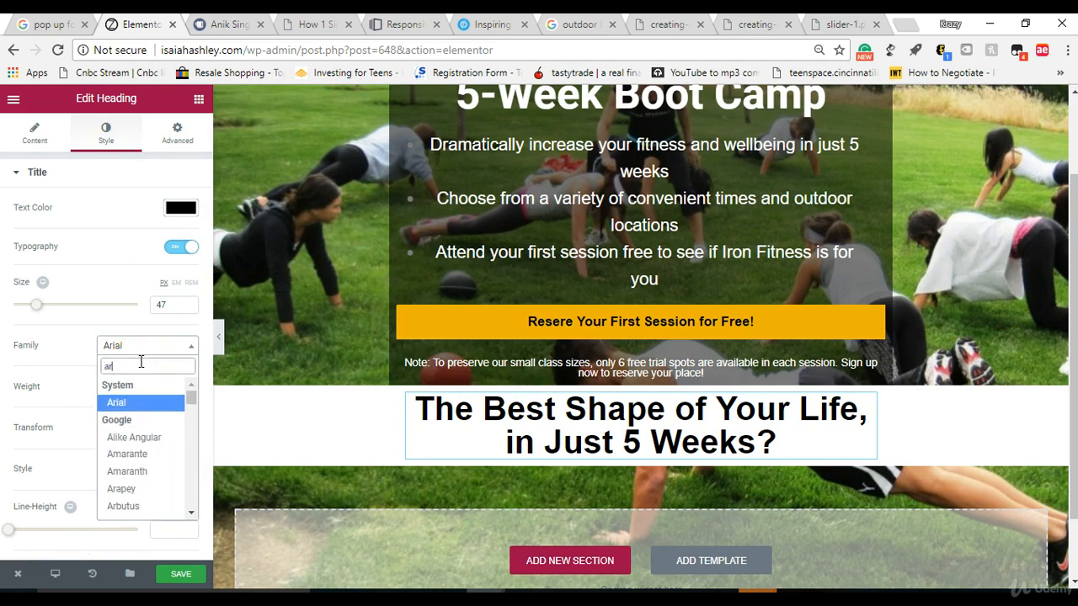
key(BackSpace)
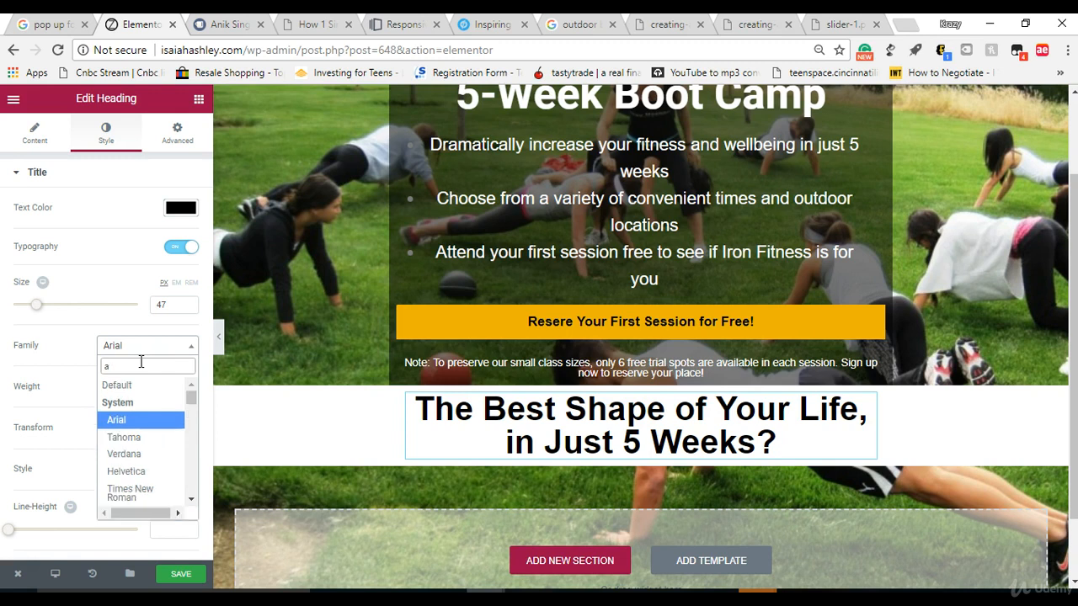
text(pt)
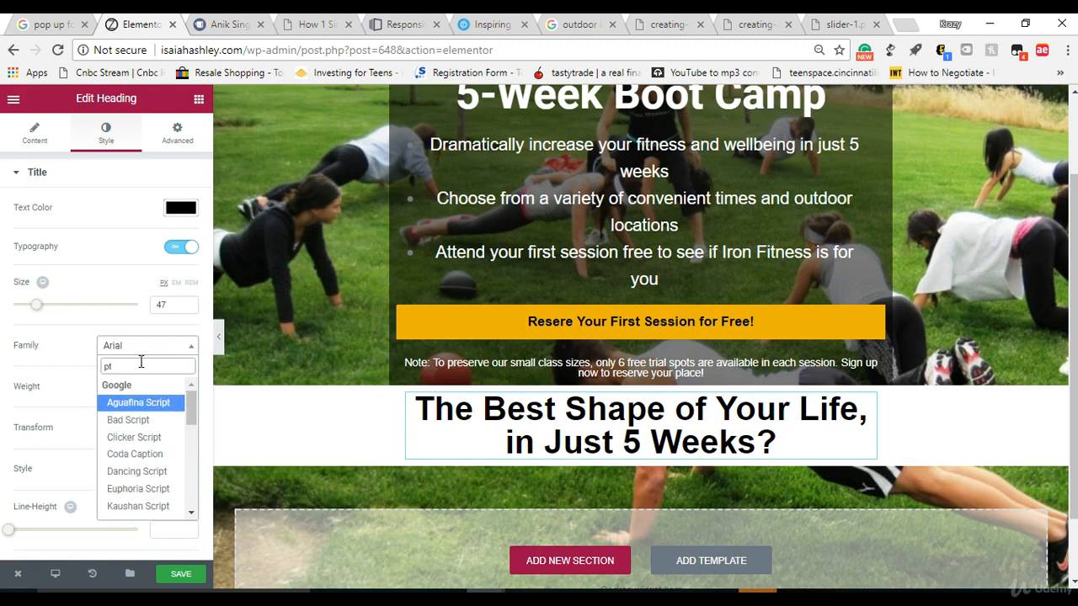
text( sa)
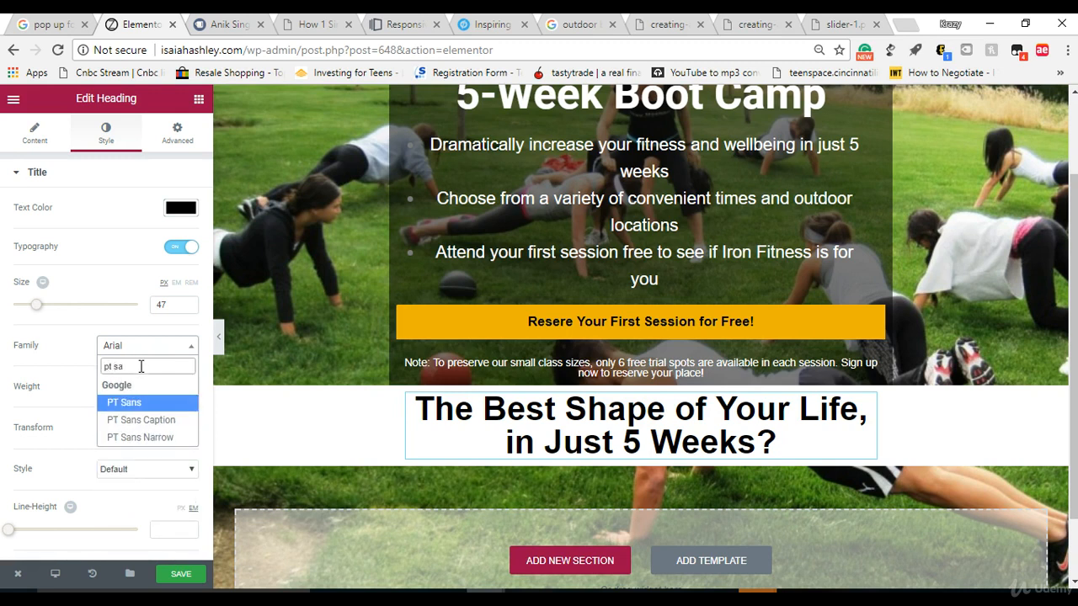
click(138, 403)
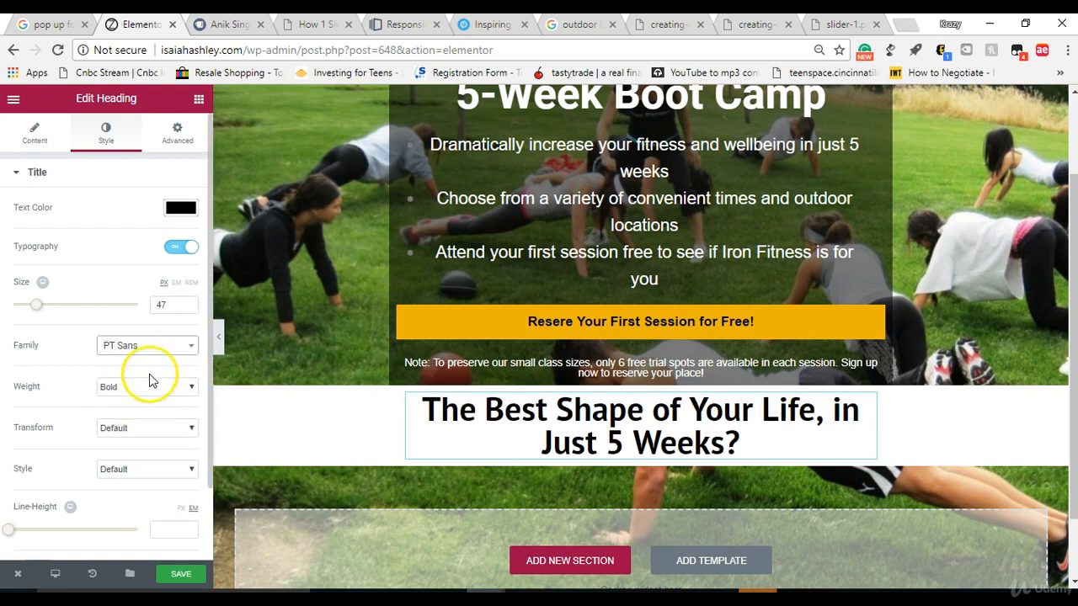
Step: Try the ABeeZee, Abhaya Libre and Adamina font families on the white section's heading
click(150, 347)
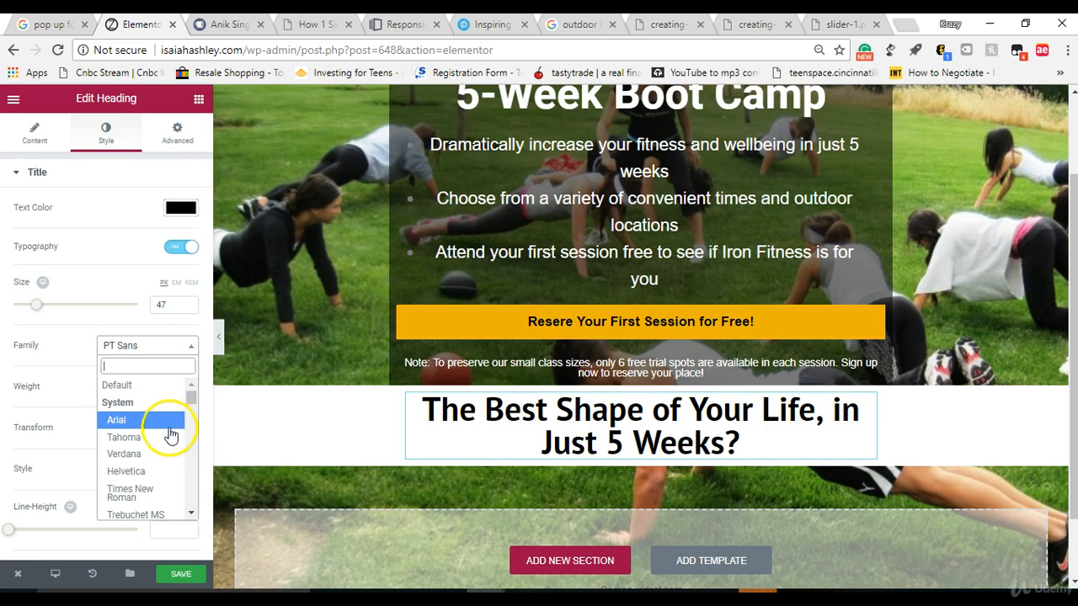
click(190, 516)
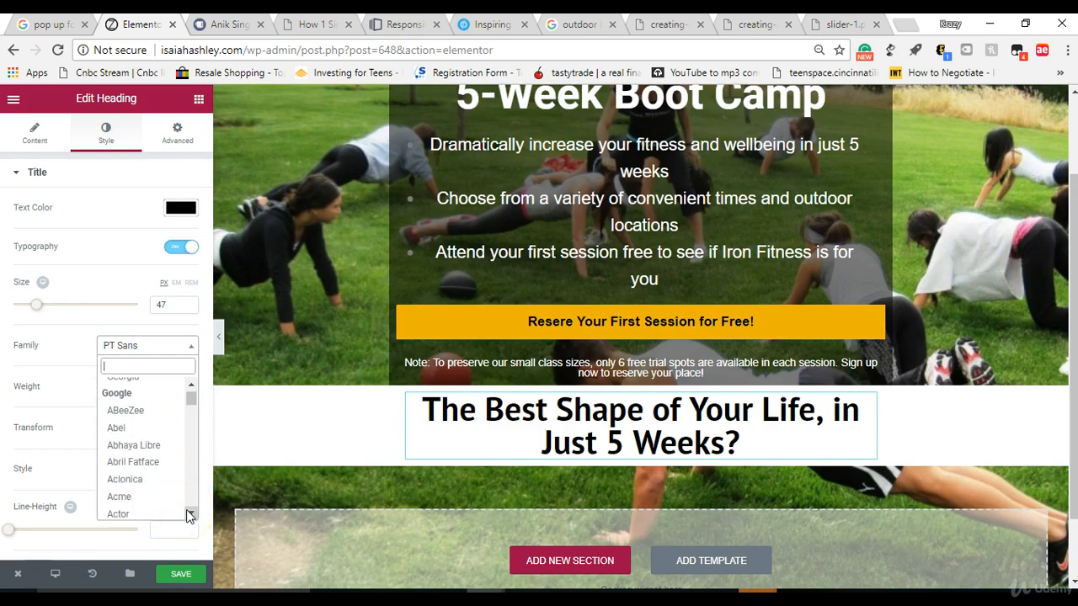
click(137, 411)
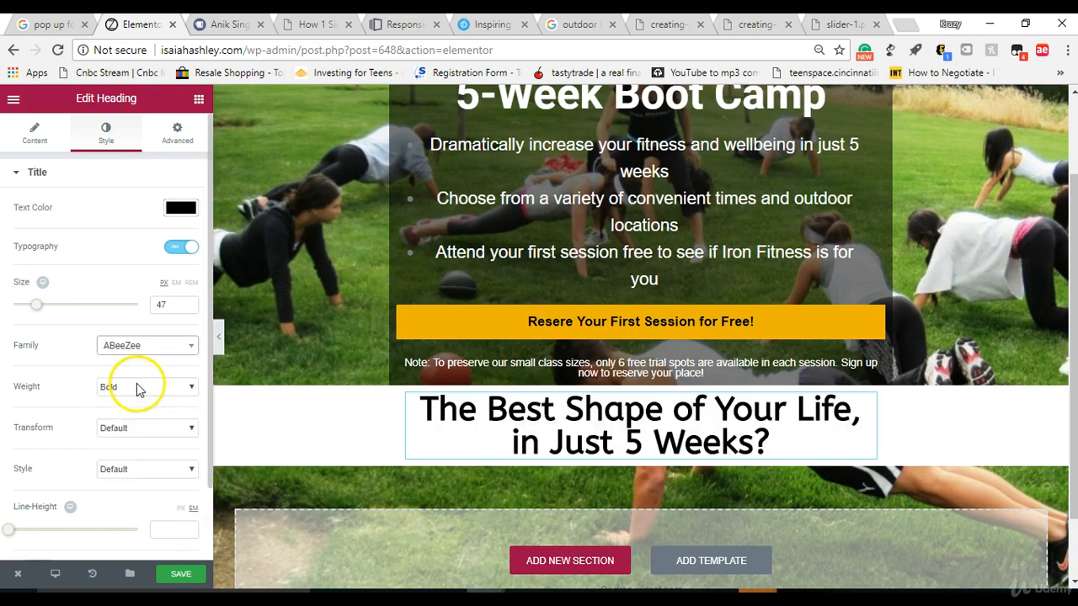
click(140, 350)
click(137, 400)
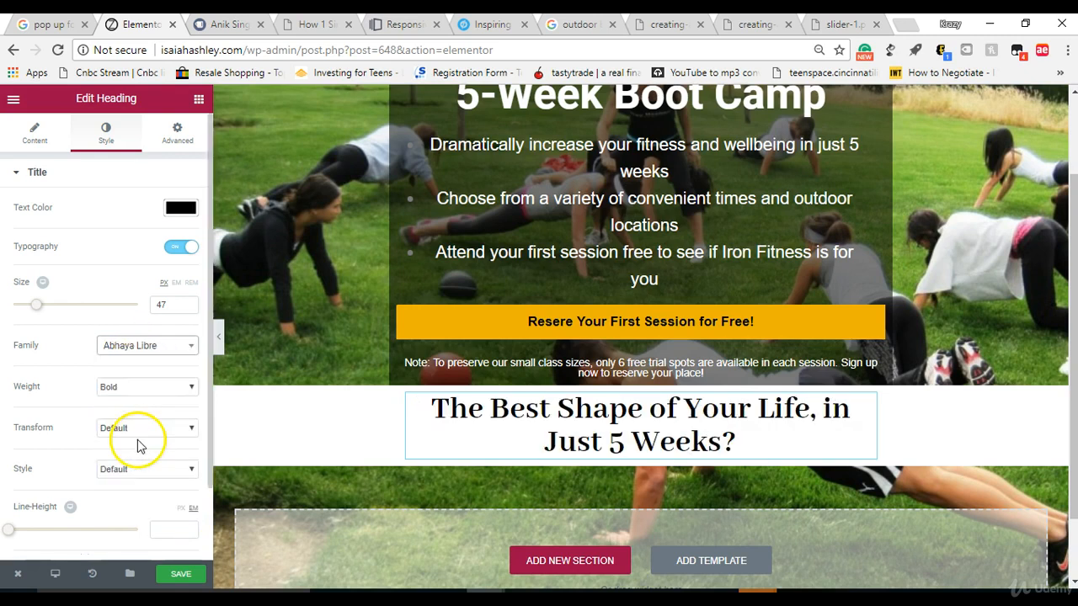
click(140, 352)
click(138, 491)
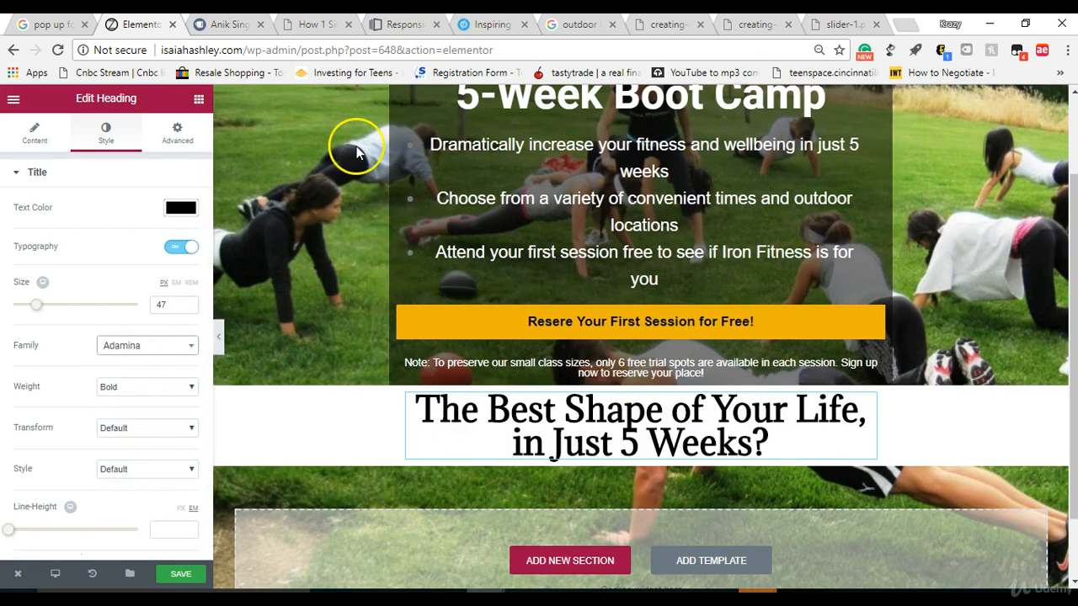
Step: Load the Google Fonts website in the browser tab that shows slider-1.png
click(153, 348)
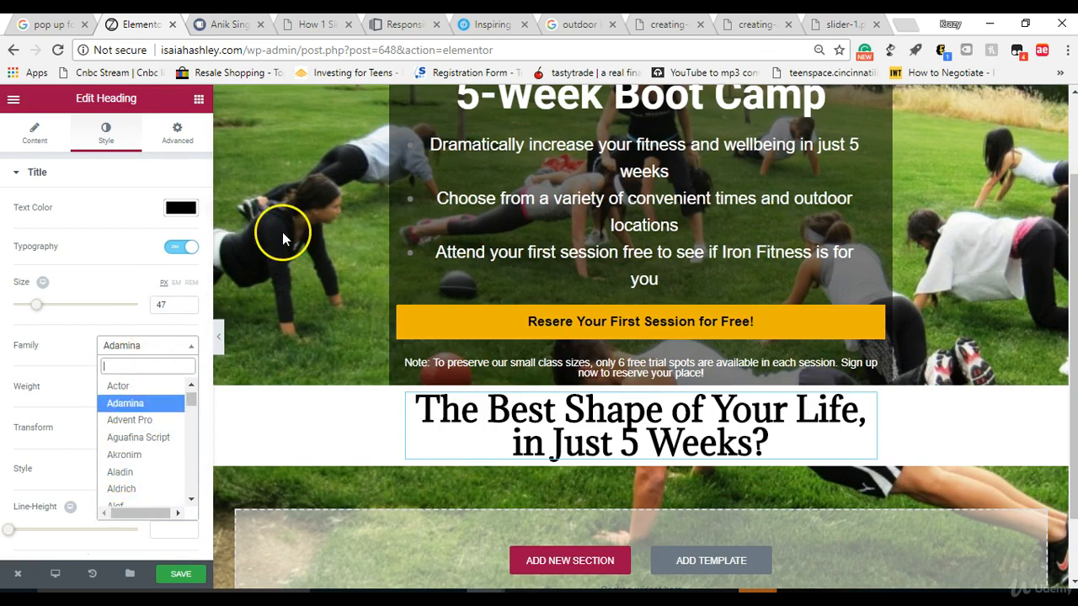
click(849, 30)
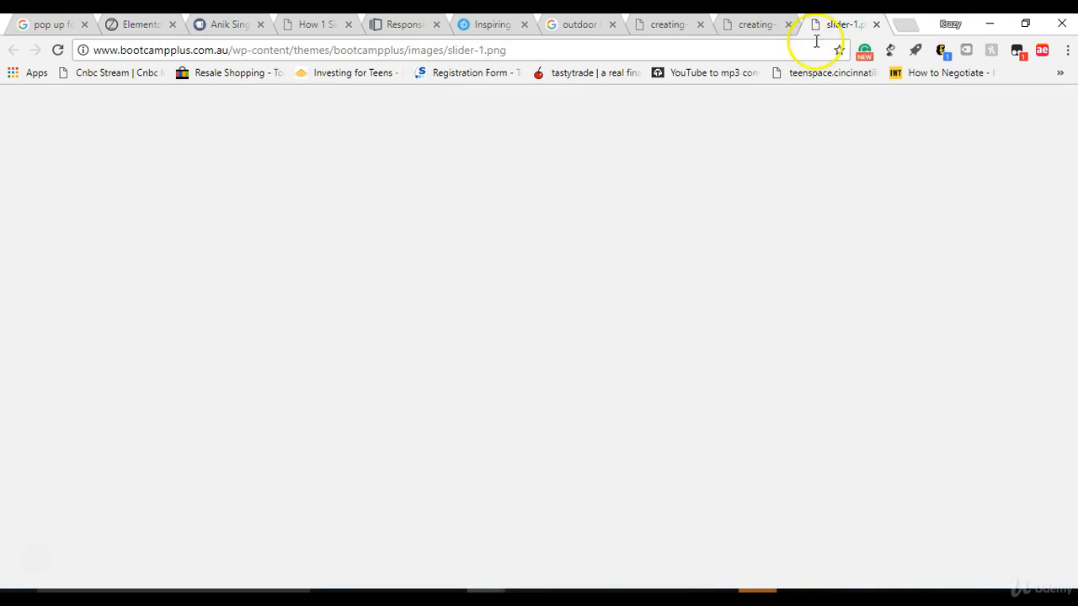
click(782, 53)
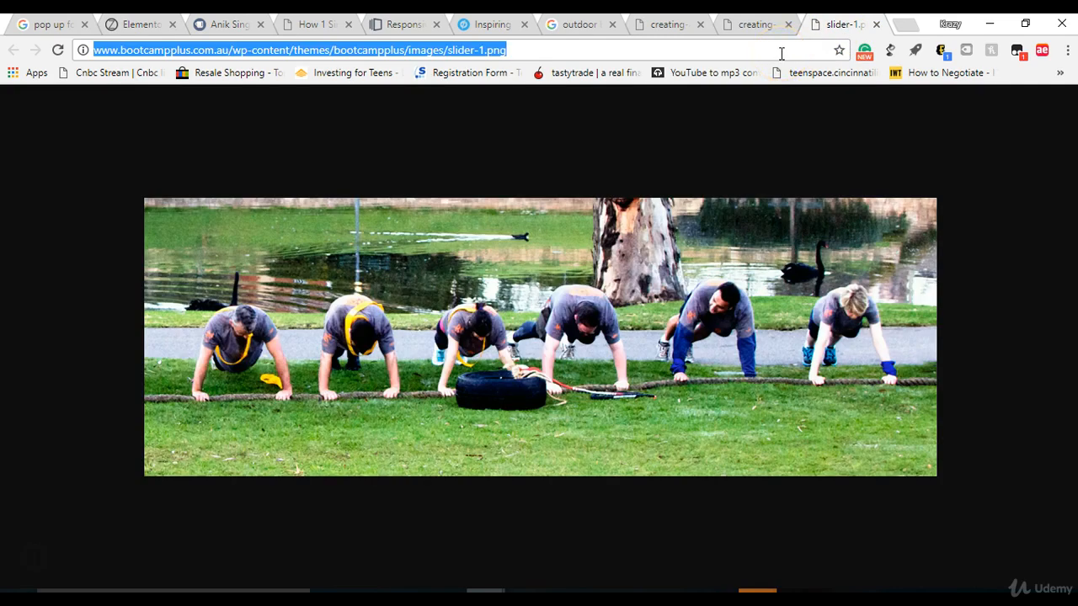
text(google )
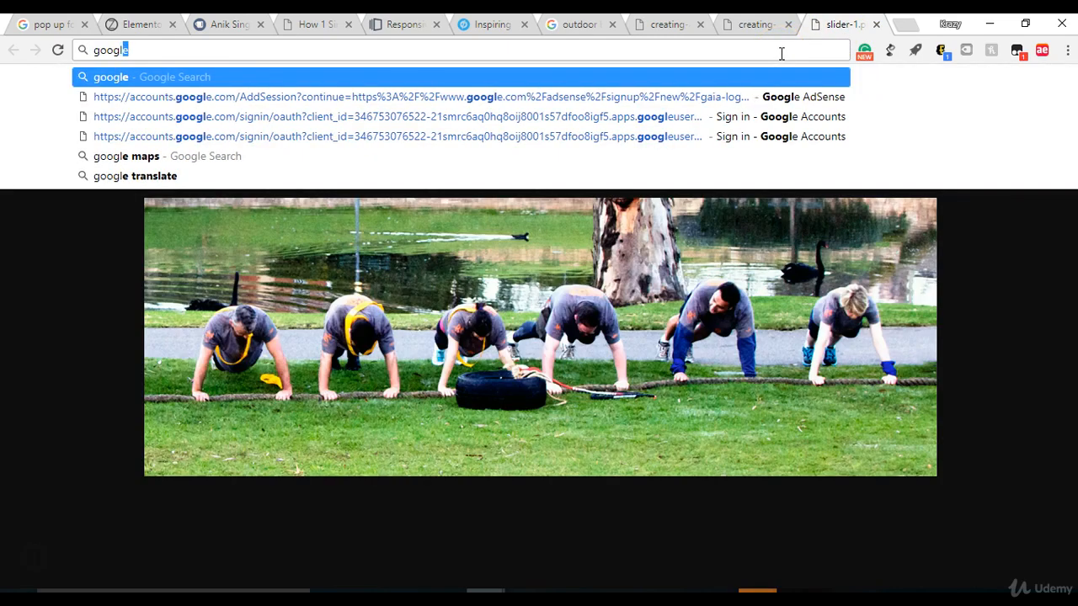
text(forms)
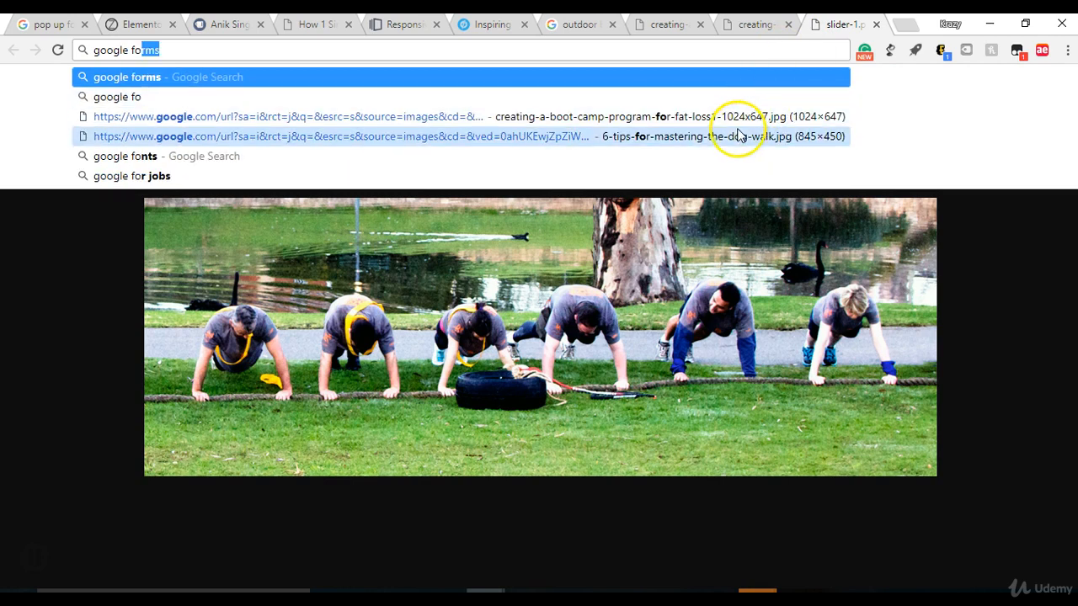
click(736, 156)
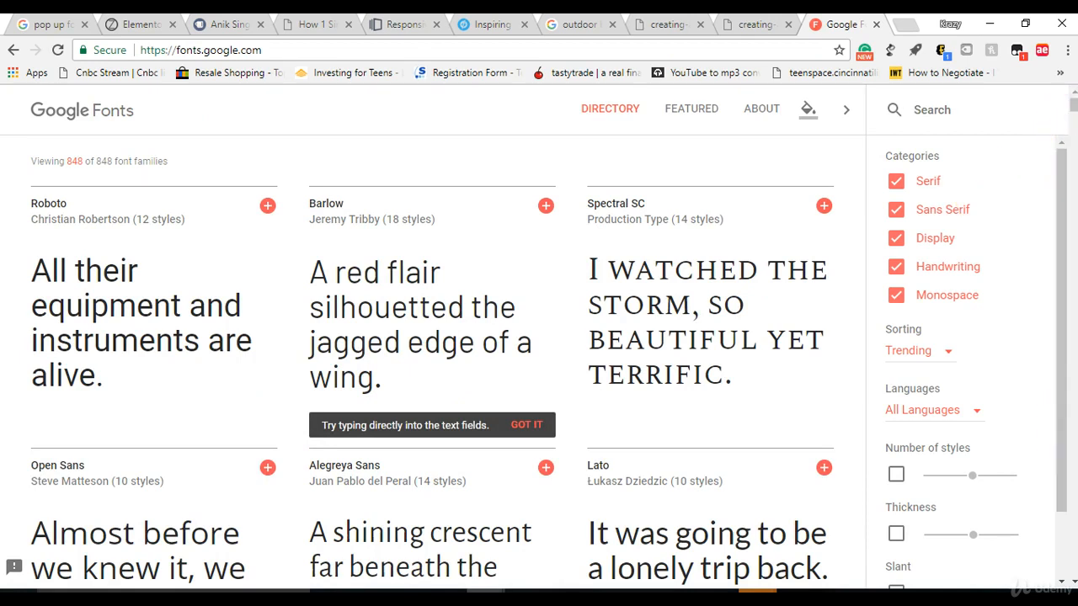
Step: Browse the Google Fonts directory for a typeface that suits the white section's heading
click(1074, 583)
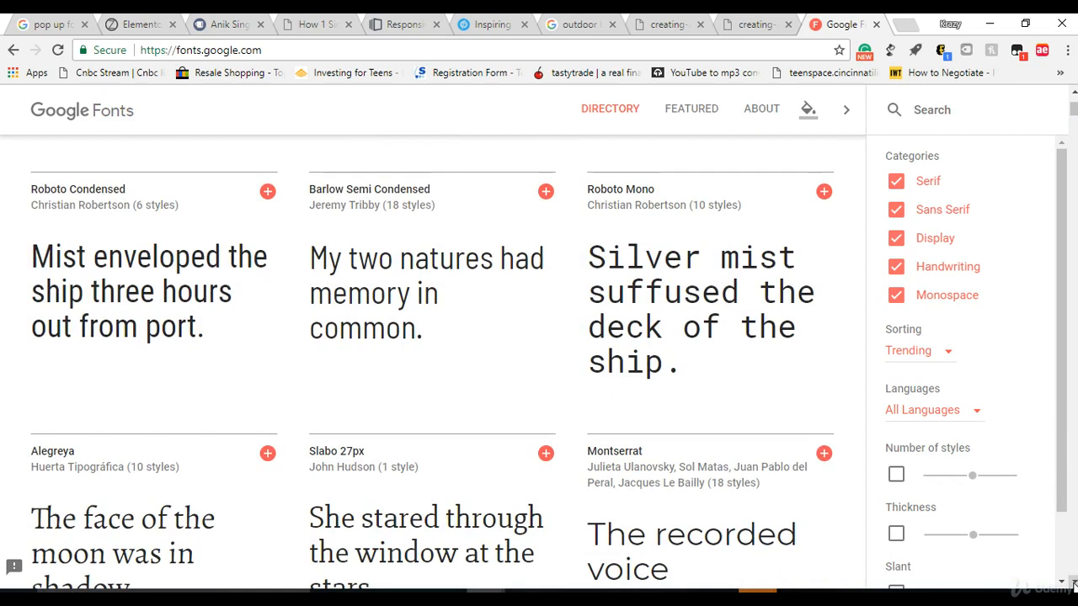
click(1074, 582)
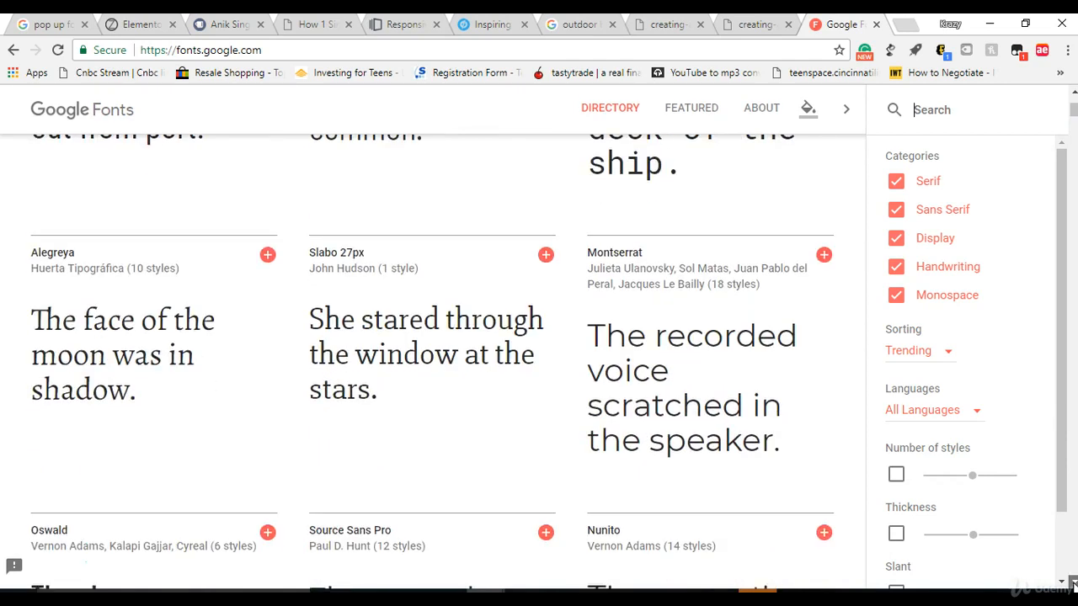
click(1073, 582)
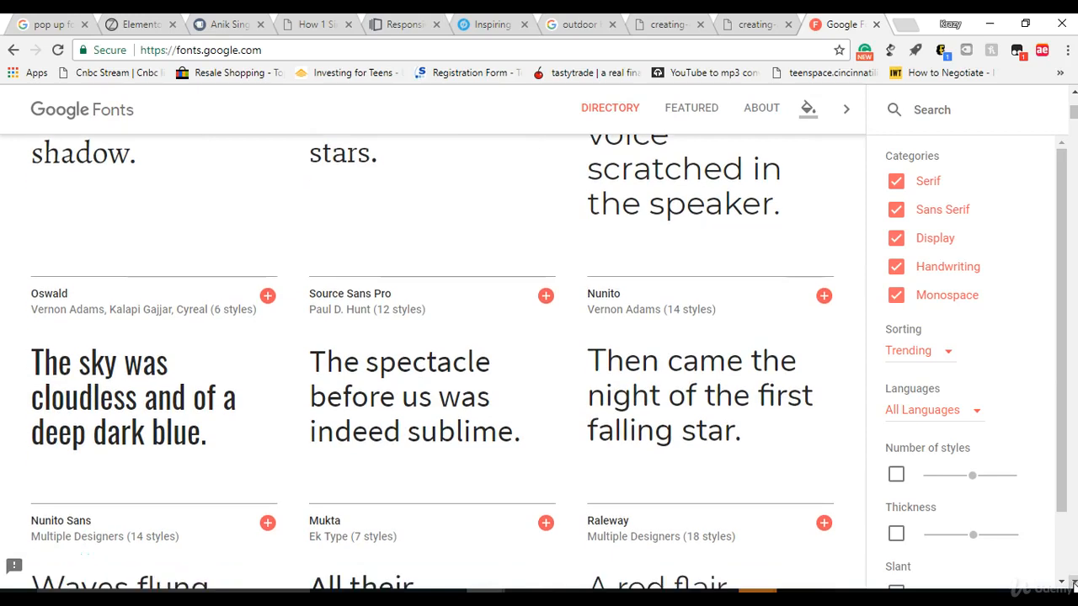
click(1073, 583)
click(1074, 583)
click(1074, 582)
click(1073, 583)
click(1074, 582)
click(1074, 583)
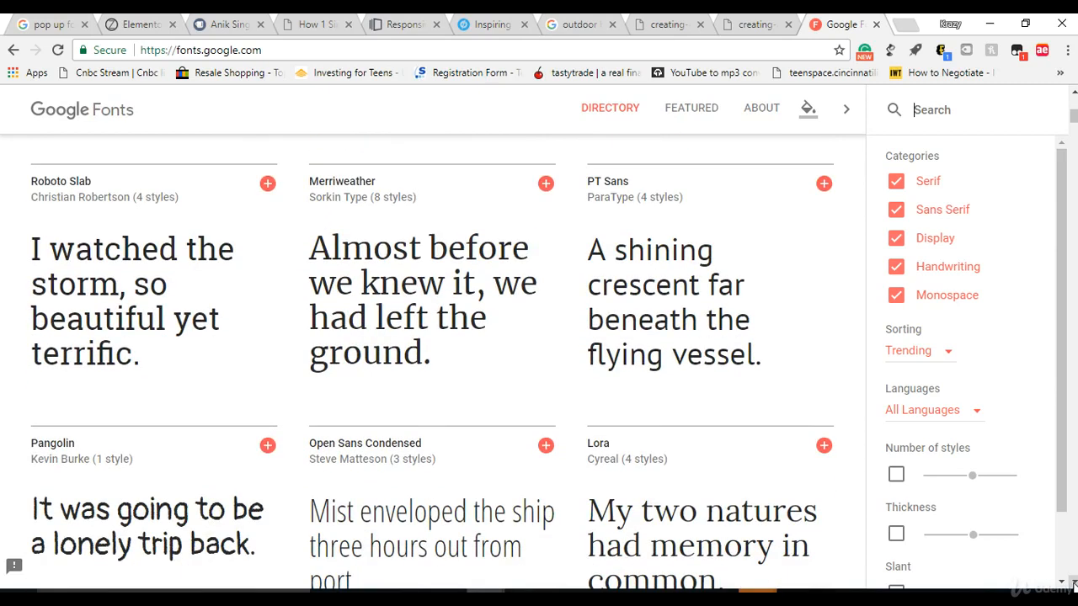
drag(1054, 148, 1071, 97)
click(1072, 96)
click(1072, 97)
click(1072, 97)
click(1072, 98)
click(1072, 98)
click(1072, 98)
click(1072, 99)
click(1072, 98)
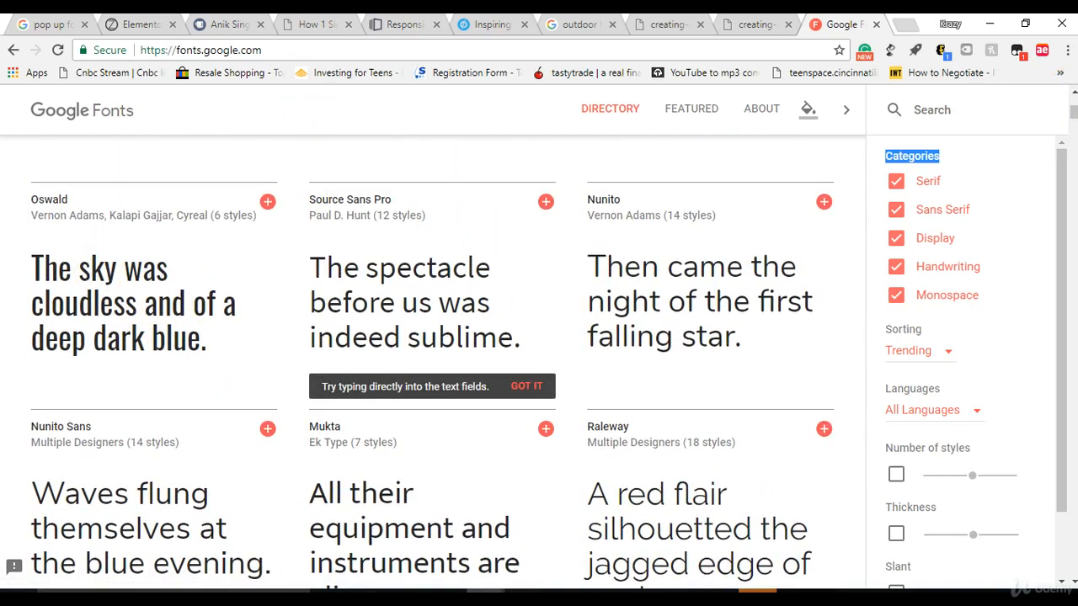
Step: Return to the Elementor editor and set the white section heading's font family to Oswald
click(131, 24)
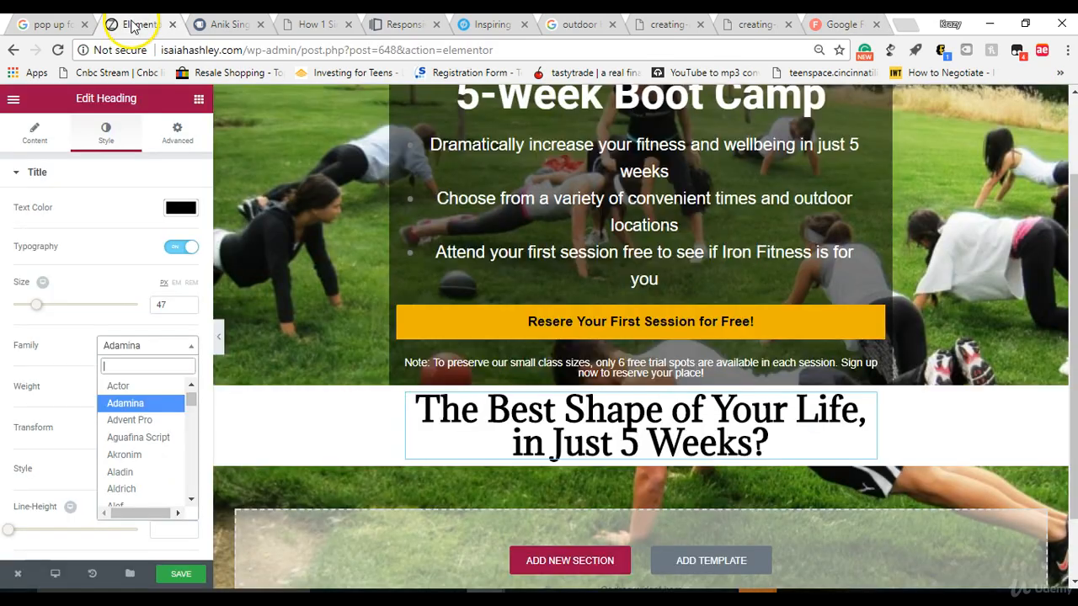
text(osw)
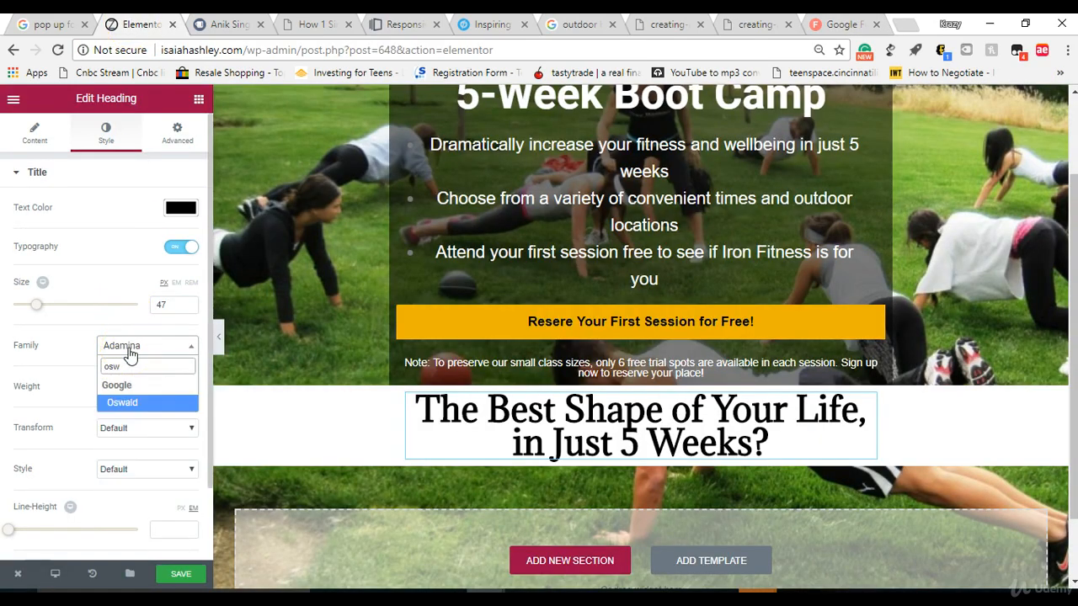
click(124, 402)
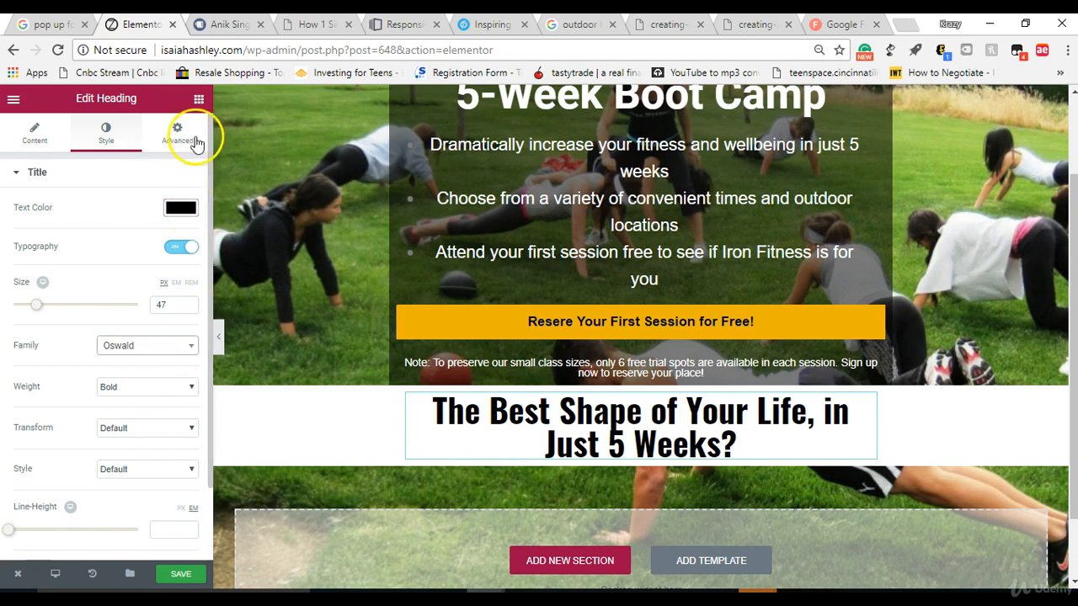
Step: Add a Text Editor widget below the white section's heading and a Spacer above it with its space set to 10
click(198, 99)
drag(145, 268, 602, 446)
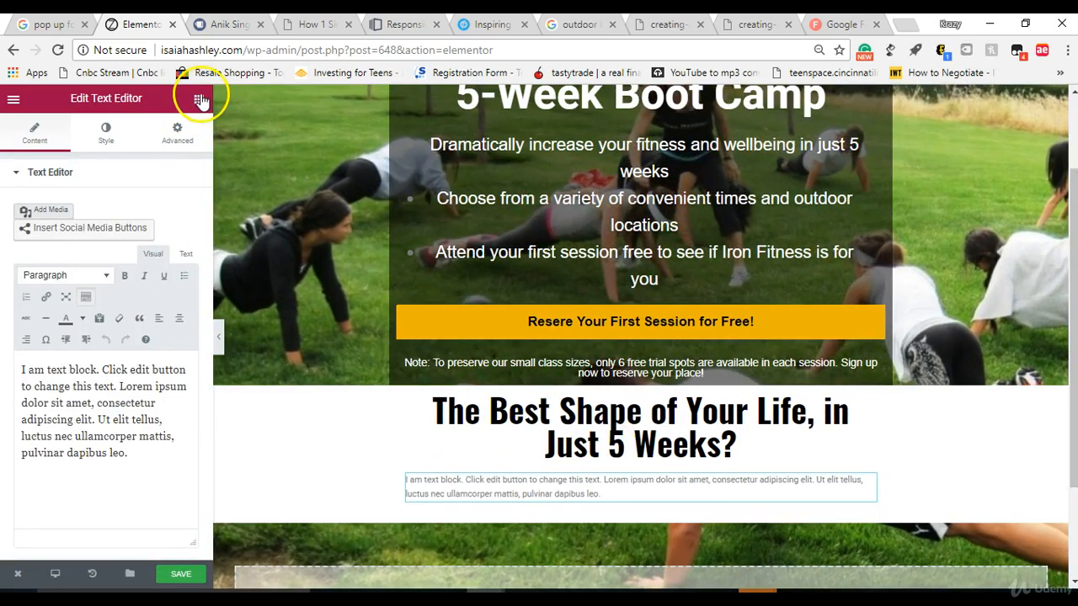
click(199, 99)
drag(151, 401, 608, 404)
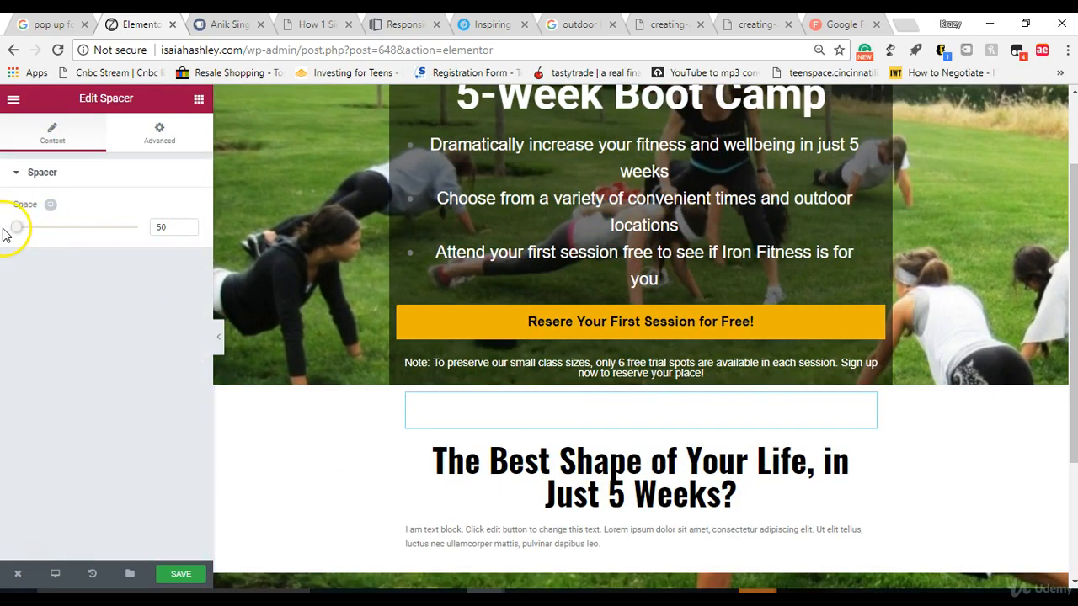
mouse_move(16, 234)
mouse_down()
mouse_move(29, 233)
mouse_move(11, 236)
mouse_up()
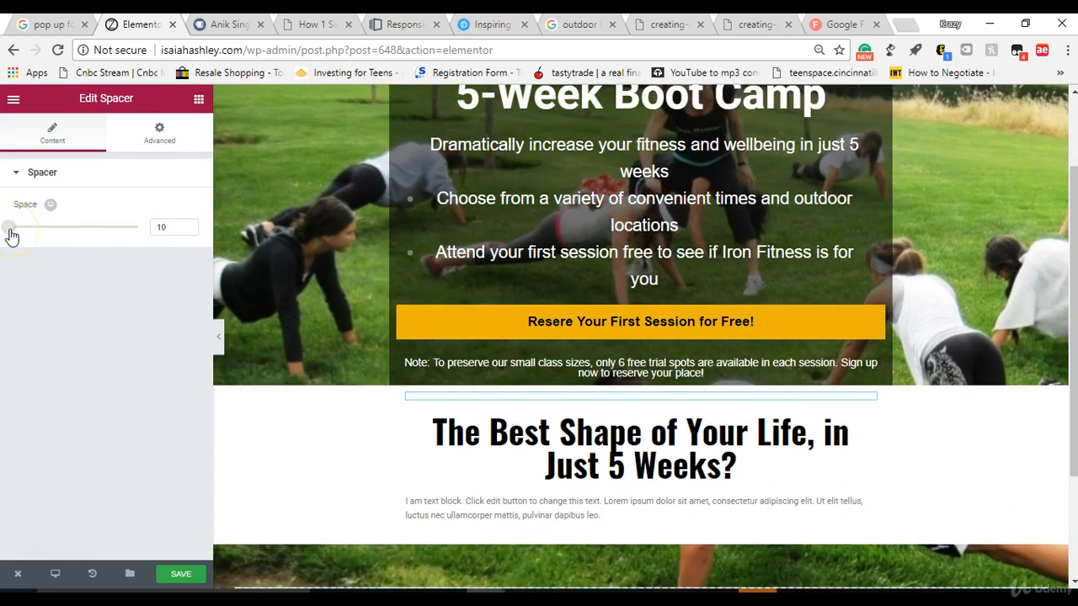
Step: Replace the text block's placeholder with "It's possible with Iron Fitness Boot Camp. Here's how it works, week by week:" and centre it
click(473, 514)
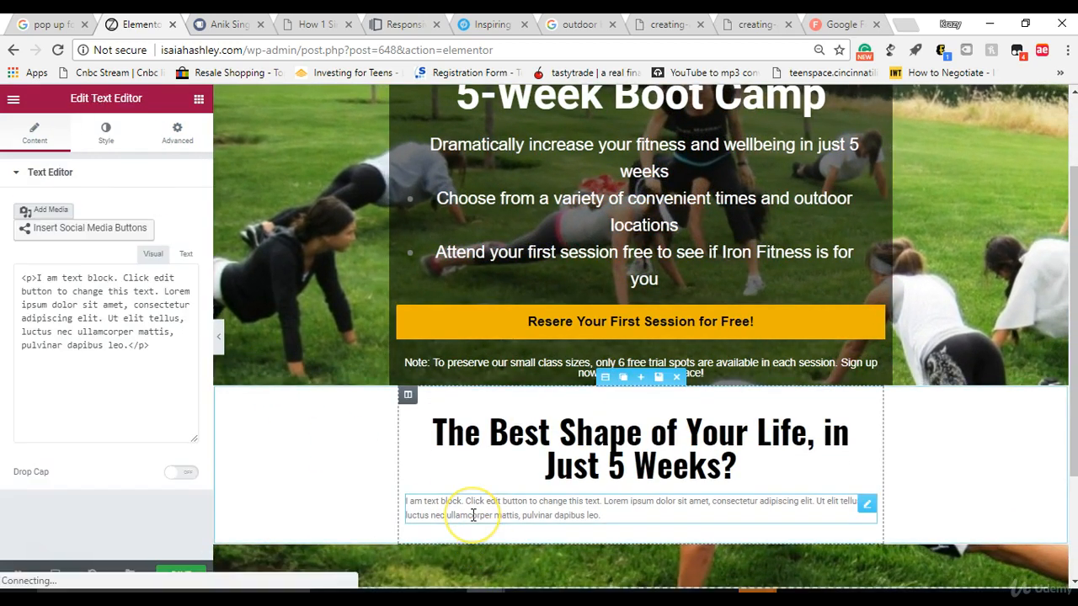
click(131, 438)
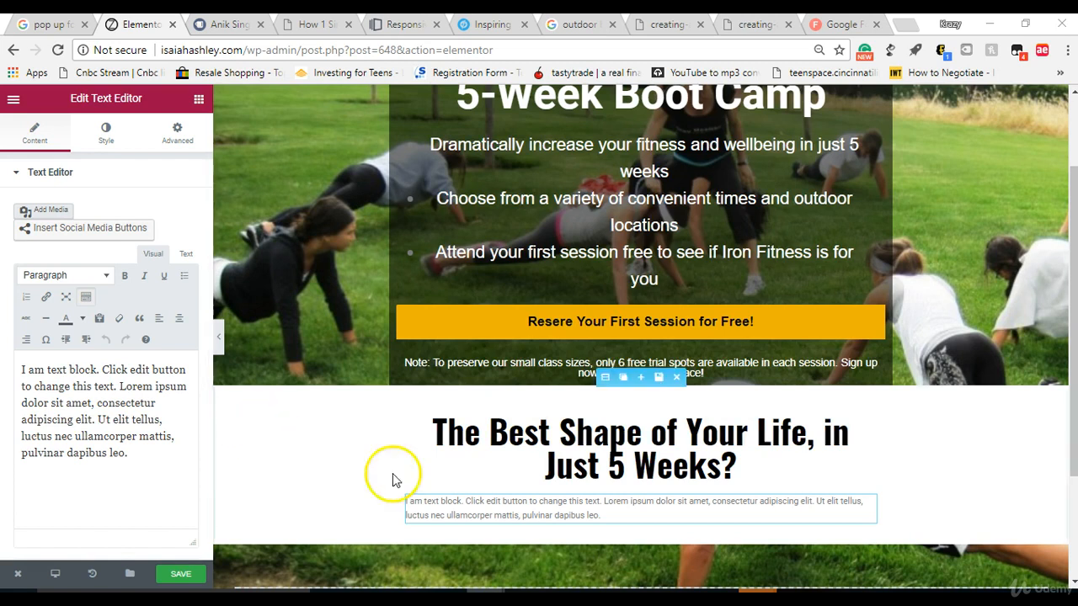
triple_click(118, 471)
click(119, 471)
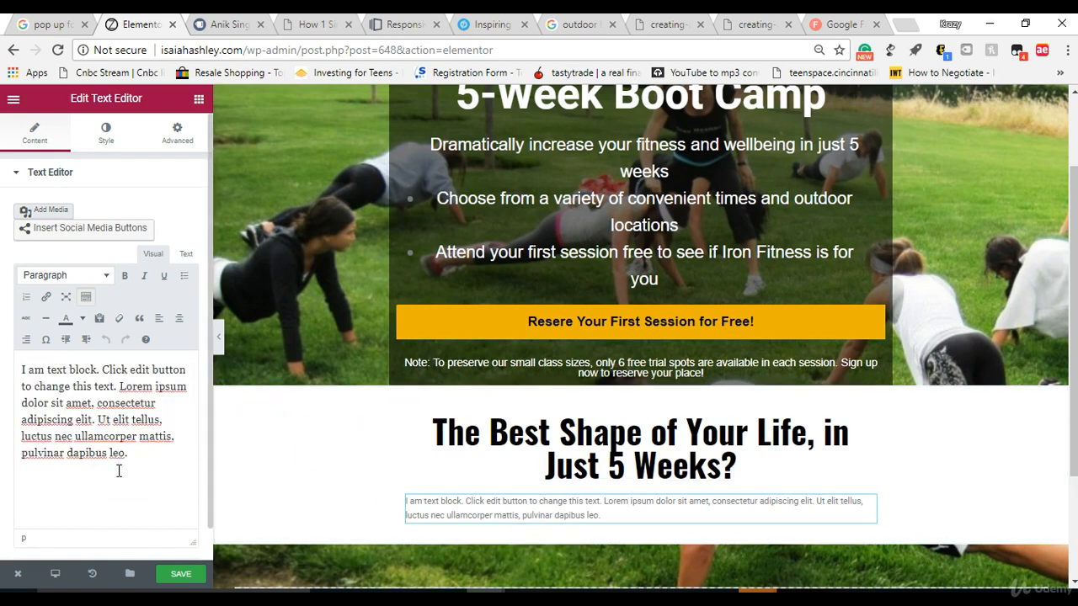
right_click(119, 471)
double_click(90, 452)
triple_click(89, 453)
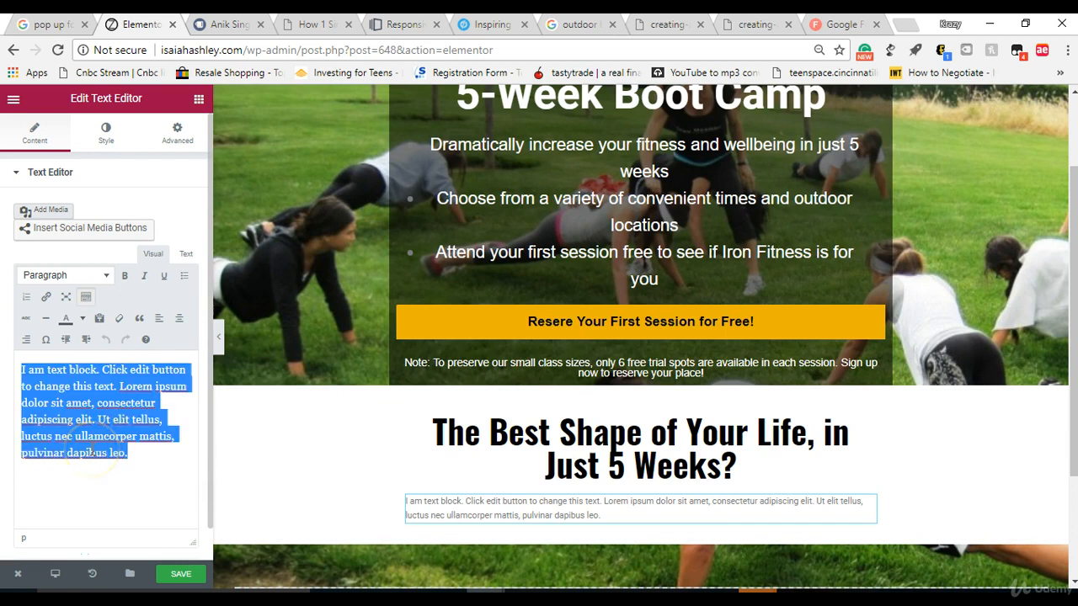
right_click(89, 453)
click(154, 220)
key(ctrl+v)
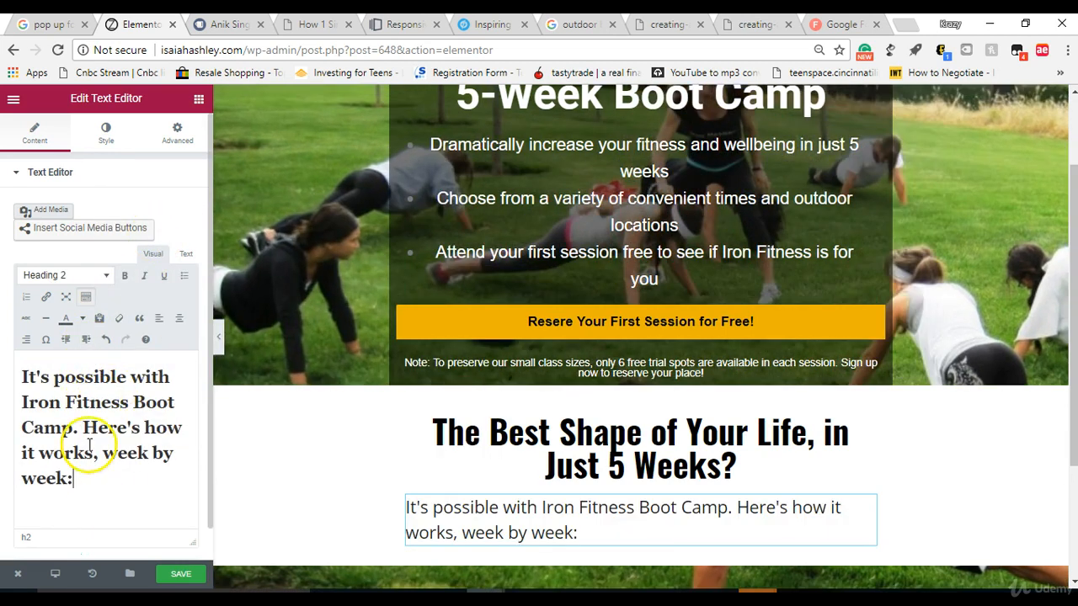
key(ctrl+a)
click(179, 320)
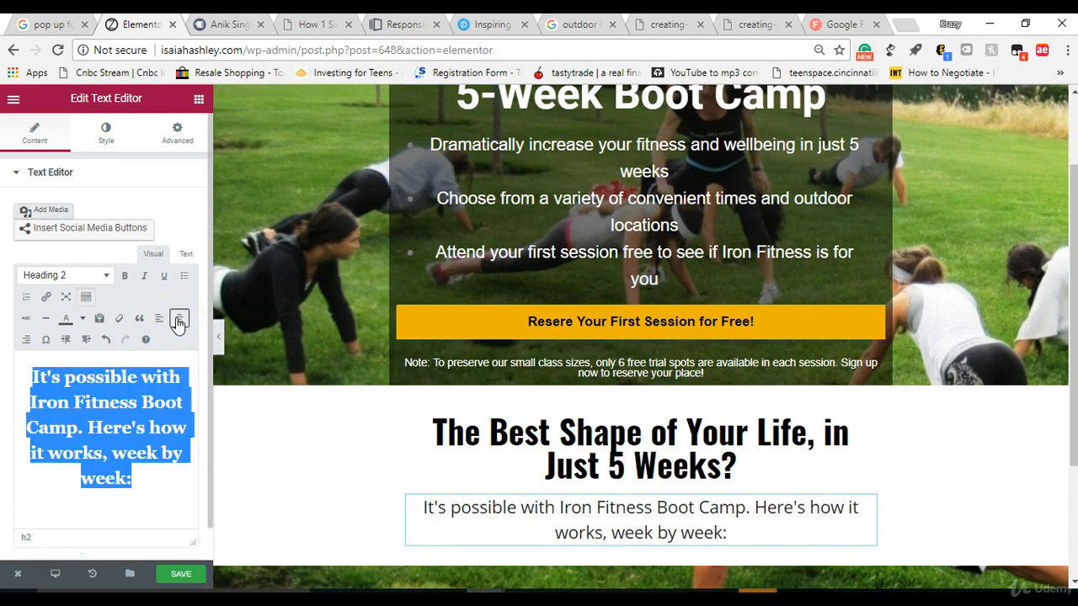
Step: Turn on custom typography for the text block under the heading and reduce its size to 1 px
click(97, 140)
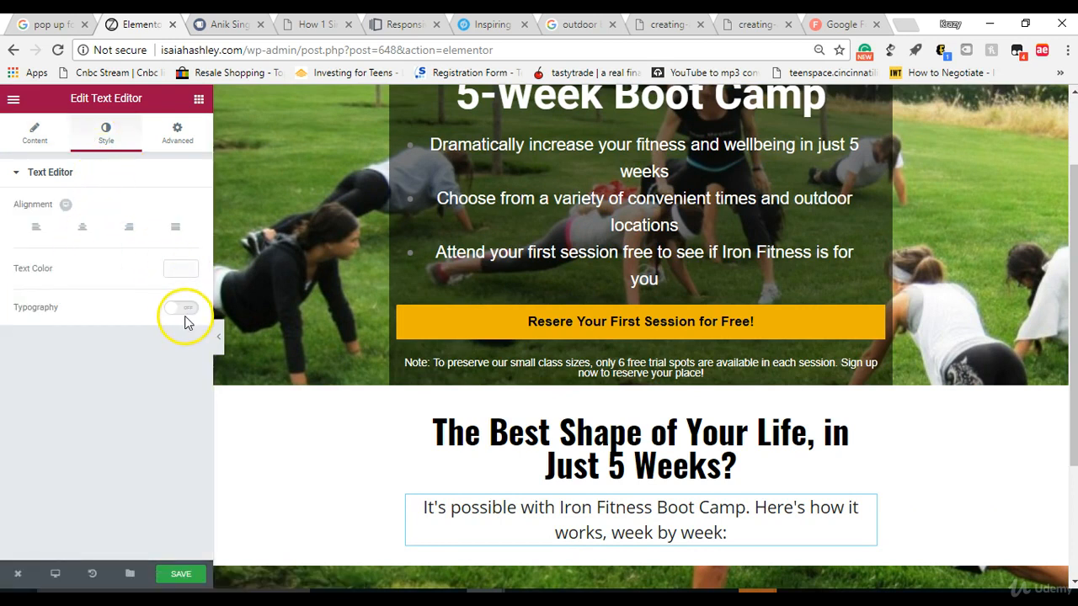
click(181, 311)
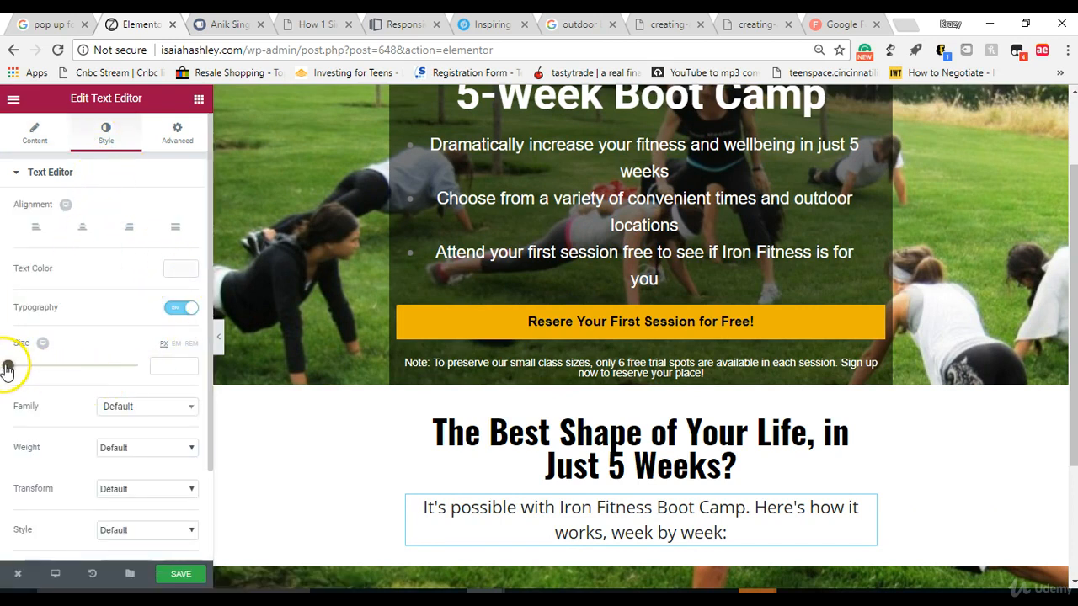
mouse_move(22, 372)
mouse_down()
mouse_move(38, 373)
mouse_move(36, 363)
mouse_move(12, 379)
mouse_up()
click(34, 134)
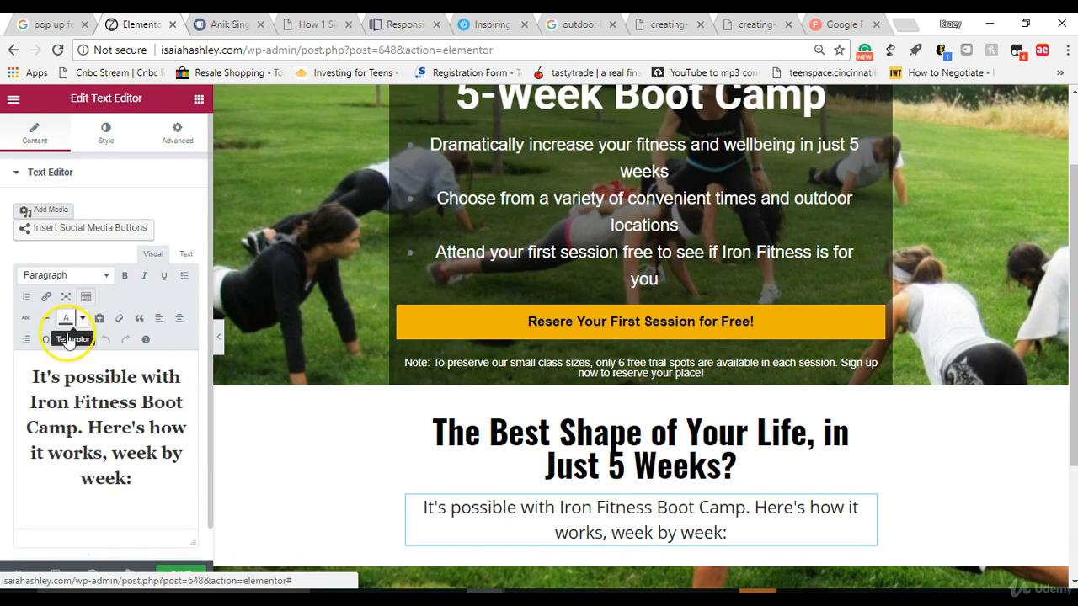
drag(136, 468, 11, 356)
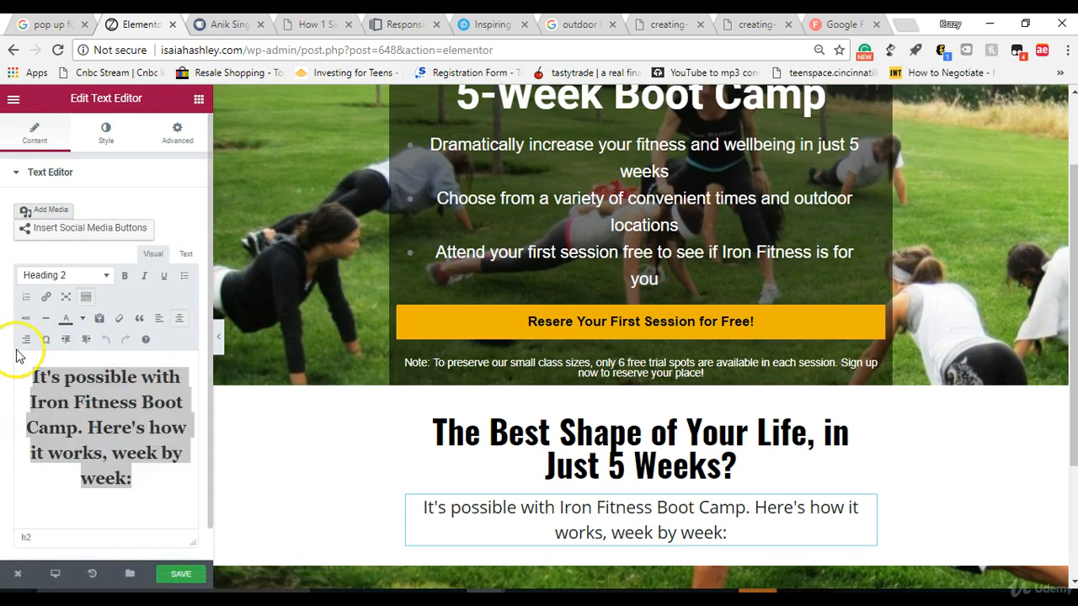
click(105, 144)
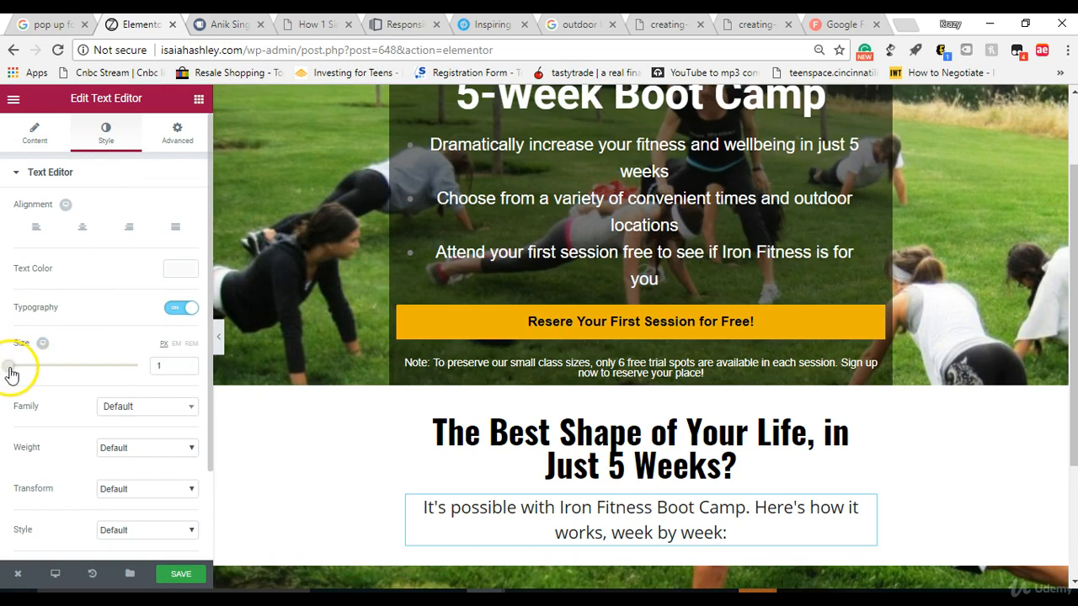
drag(13, 365, 4, 366)
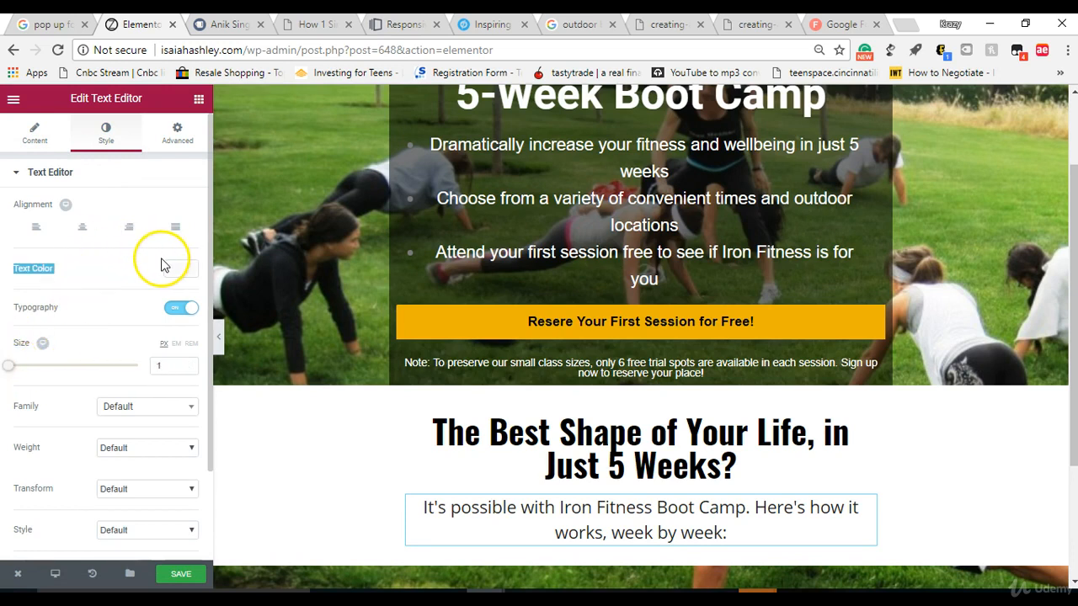
Step: Set the subtext block's text colour to black, centre it and set its size to 5 px
click(167, 266)
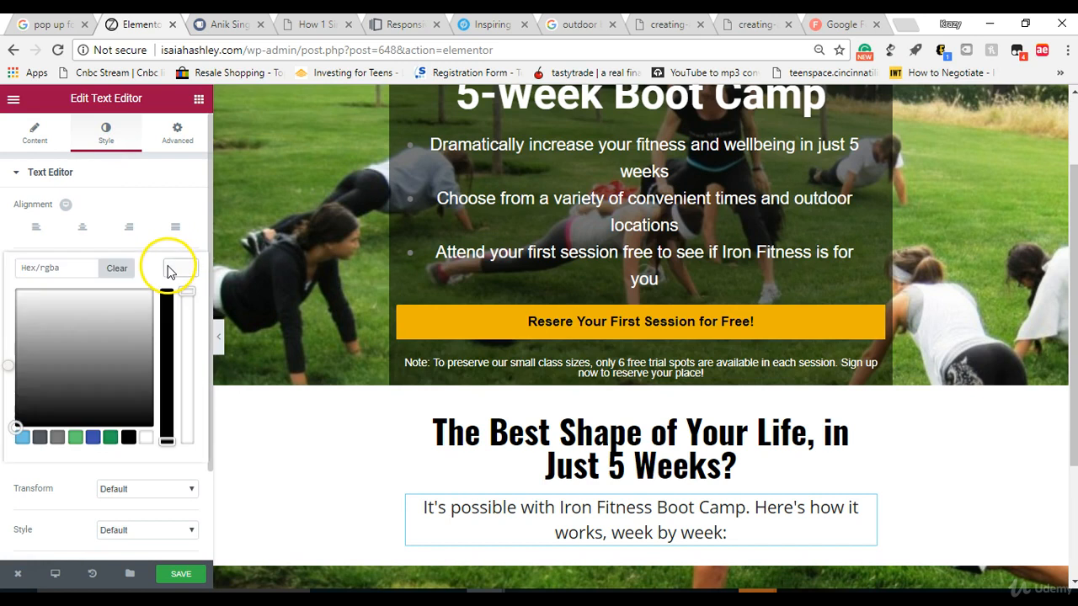
click(129, 439)
click(82, 228)
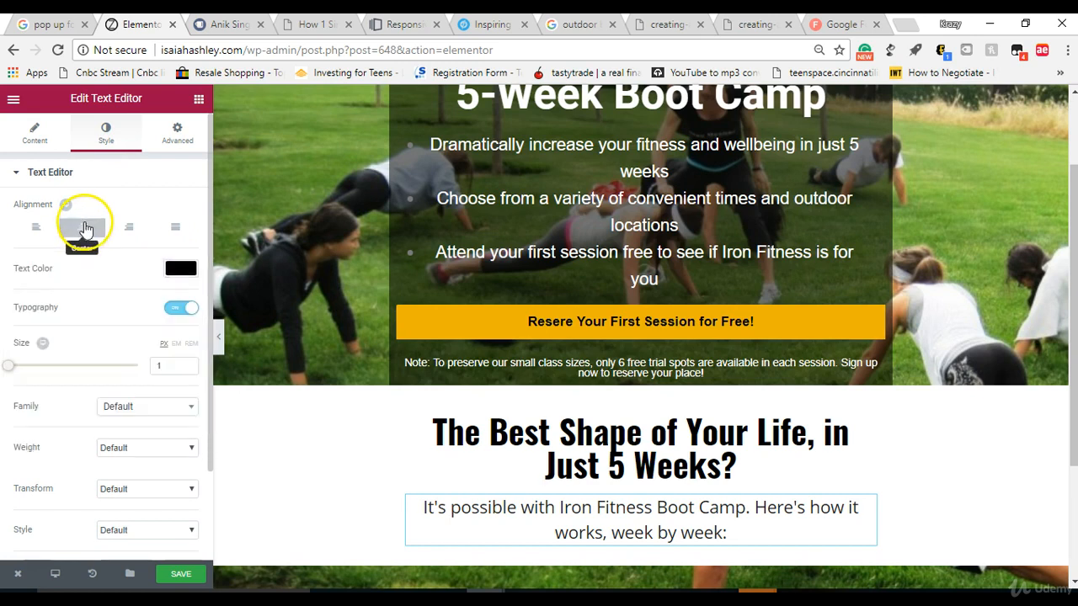
click(188, 362)
click(188, 362)
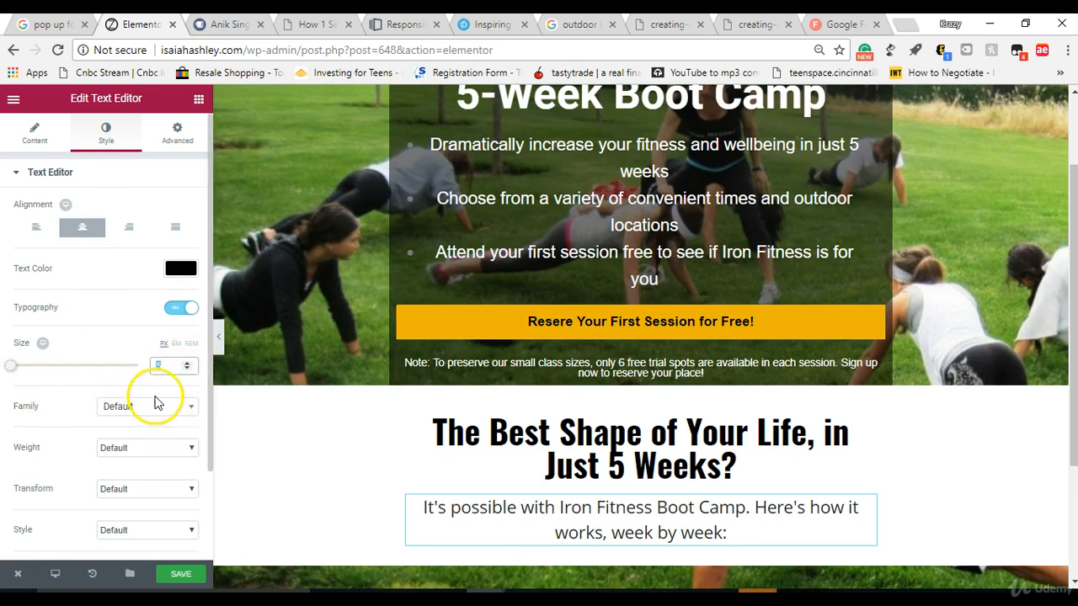
Step: Format all of the subtext block's text as Heading 3
click(34, 132)
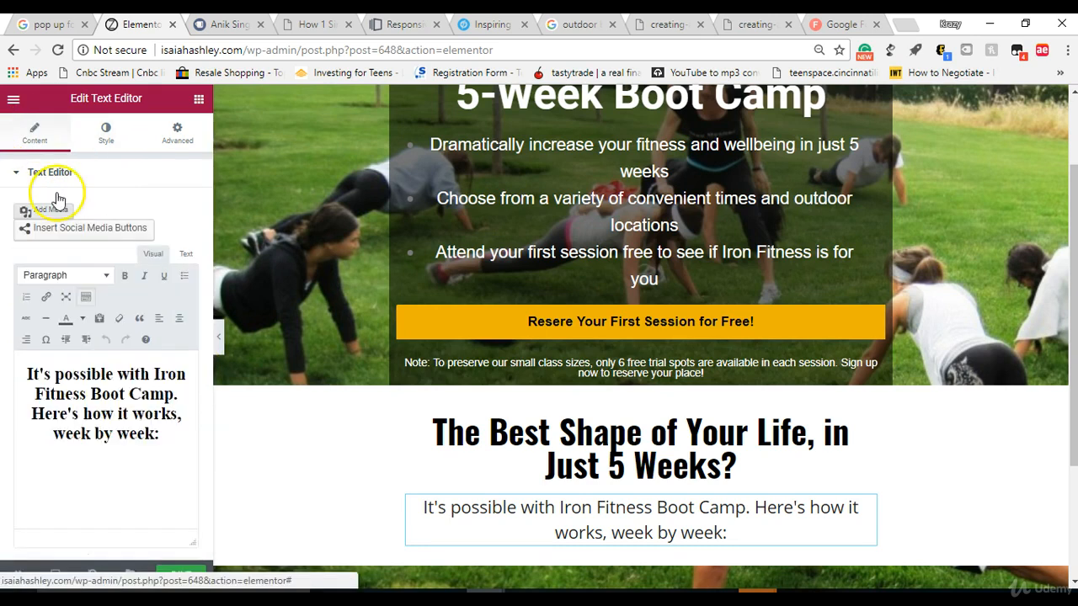
drag(20, 368, 191, 500)
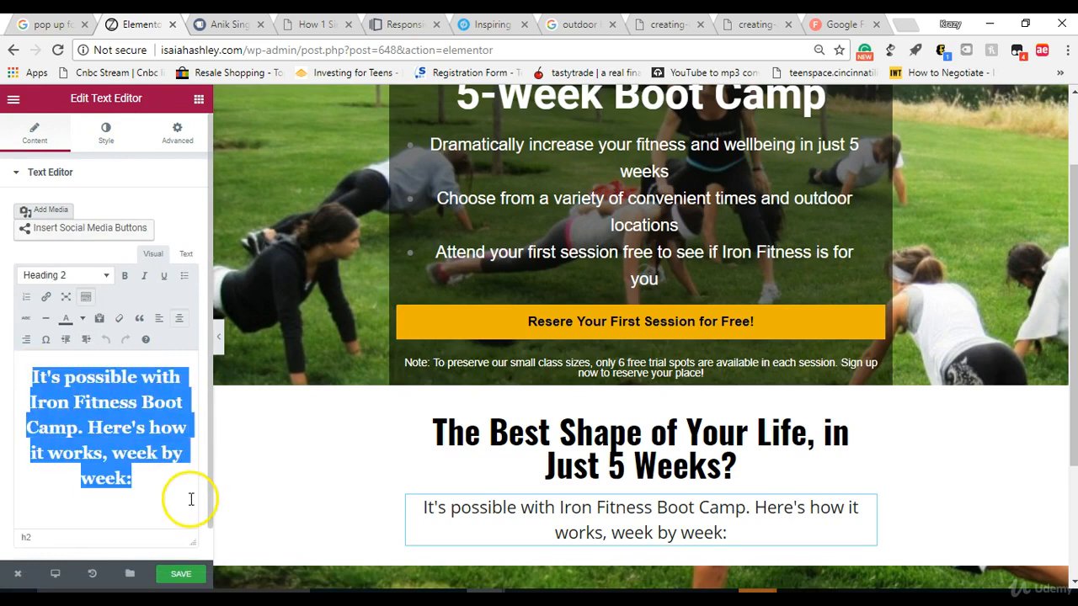
click(74, 280)
click(72, 386)
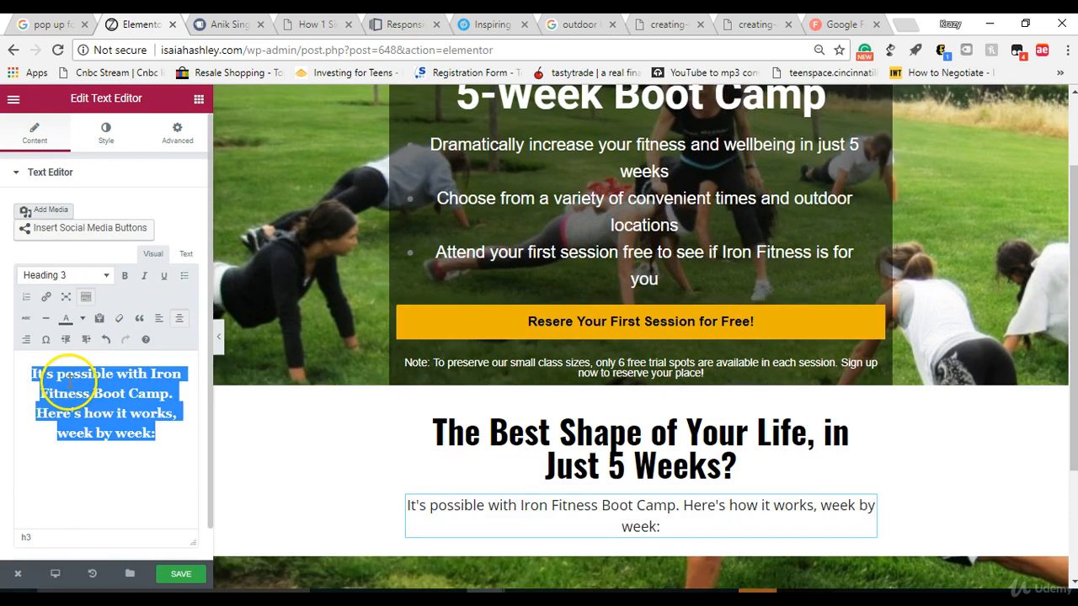
Step: Try to resize the subtext block's text by setting its typography size to 7 px
click(103, 135)
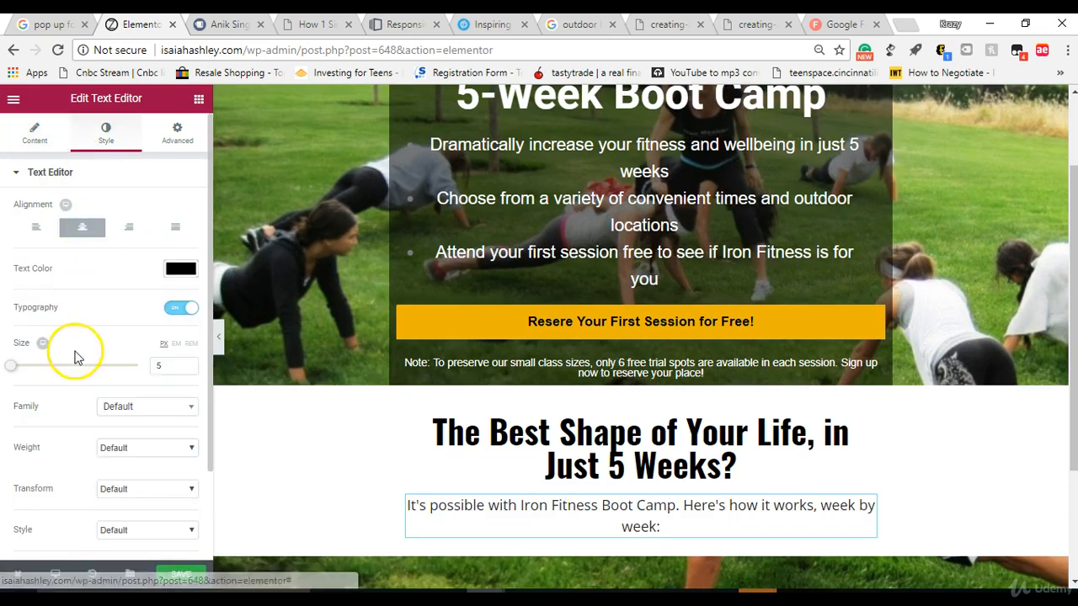
drag(22, 384, 8, 365)
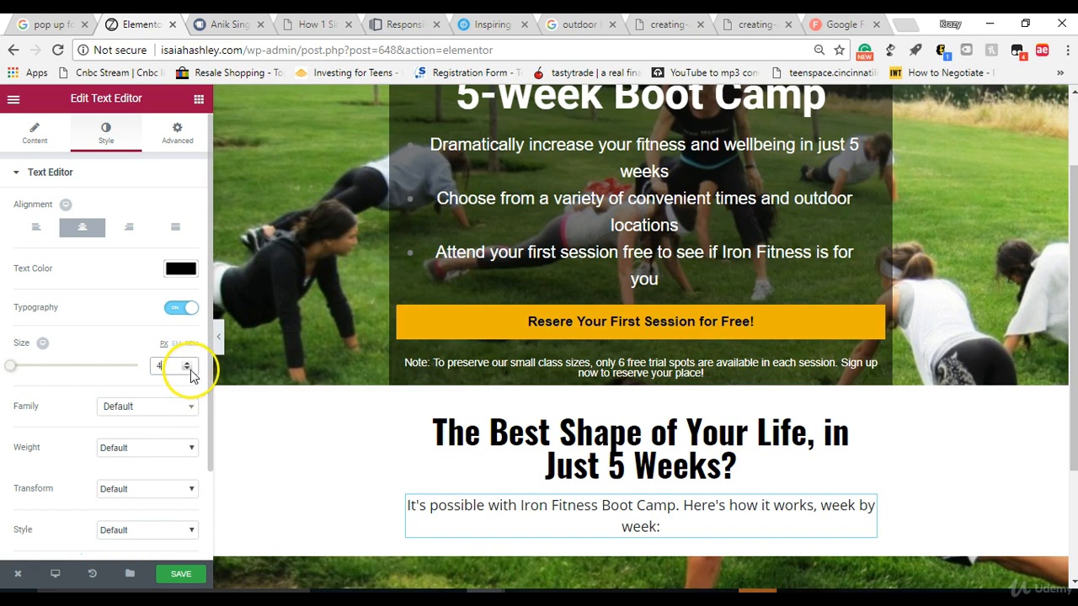
click(189, 364)
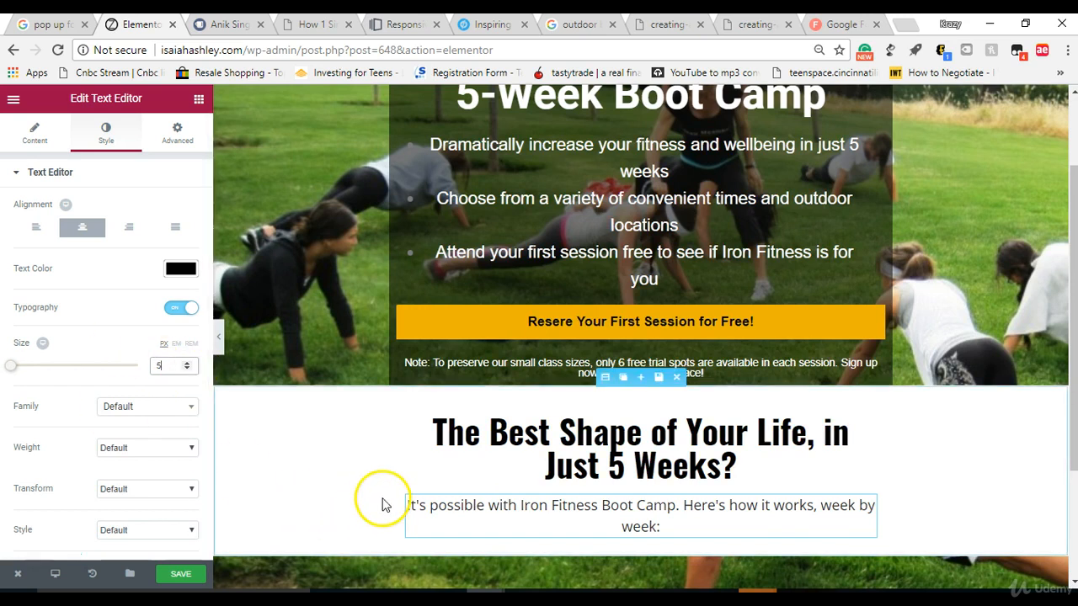
double_click(414, 505)
triple_click(414, 506)
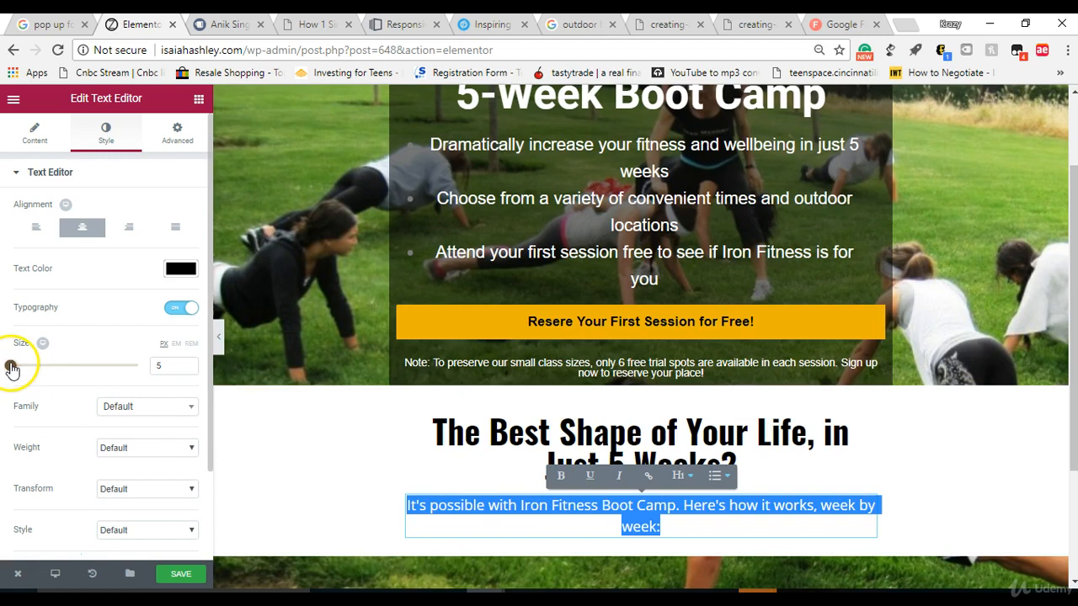
mouse_move(23, 371)
mouse_down()
mouse_move(35, 369)
mouse_move(22, 371)
mouse_up()
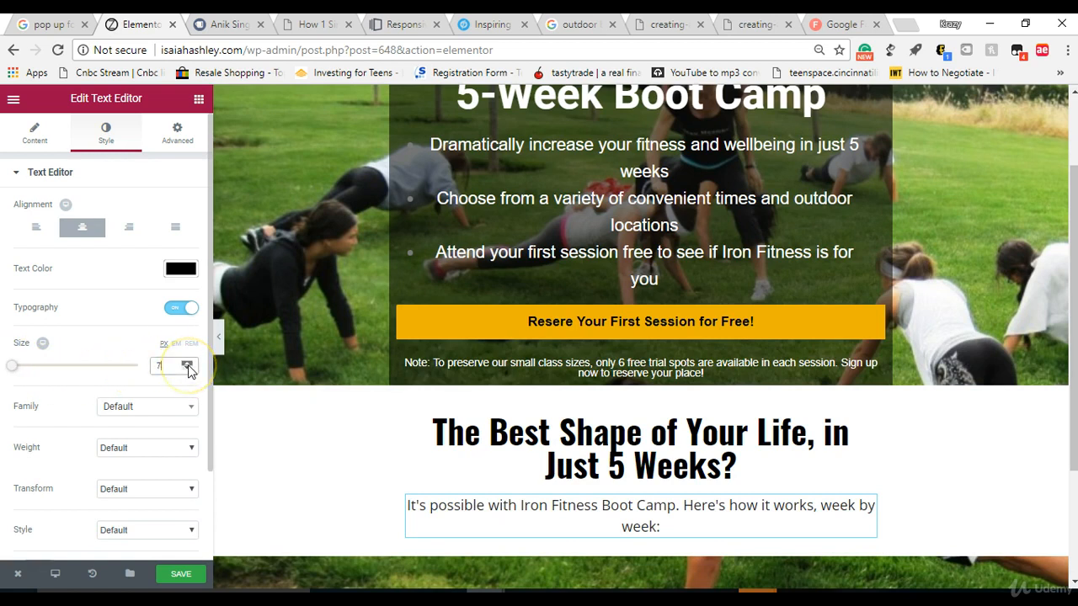
click(494, 528)
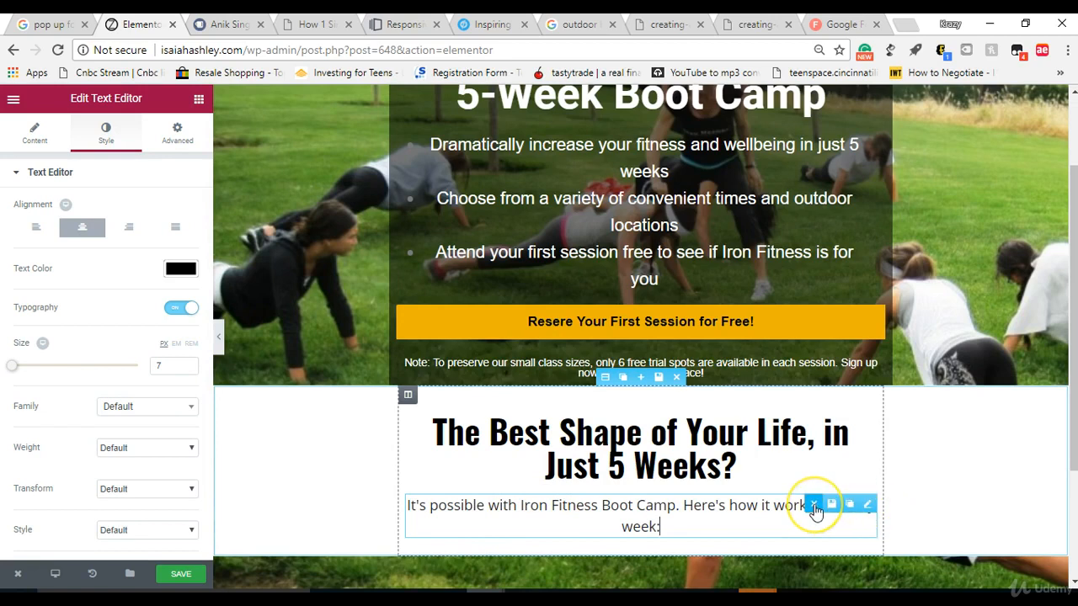
Step: Replace the text block with a centred Heading widget reading "It's possible with Iron Fitness Boot Camp. Here's how it works, week by week:"
click(813, 505)
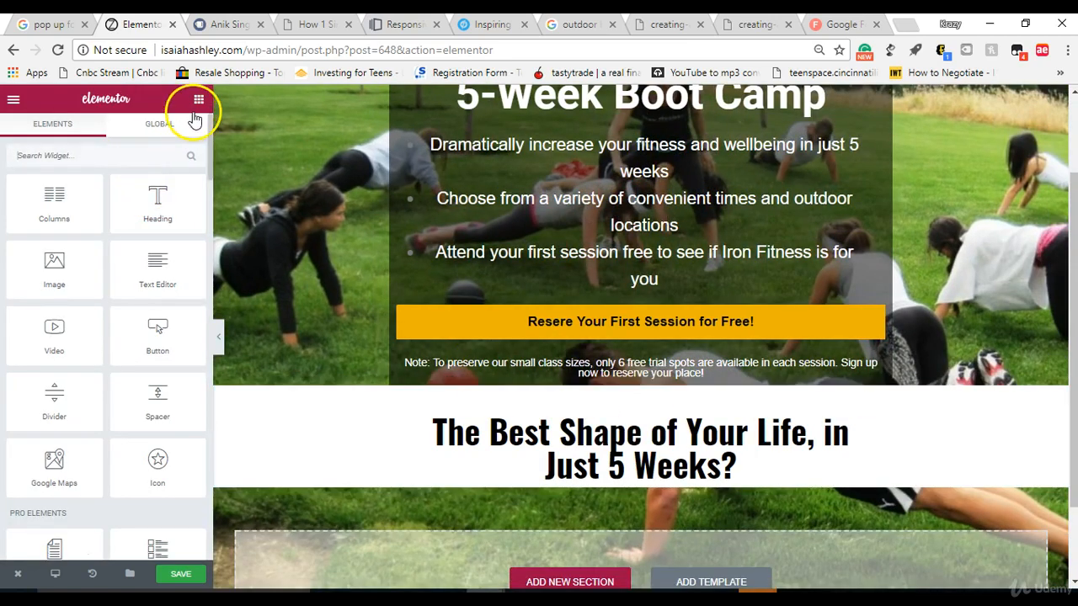
drag(160, 189, 632, 469)
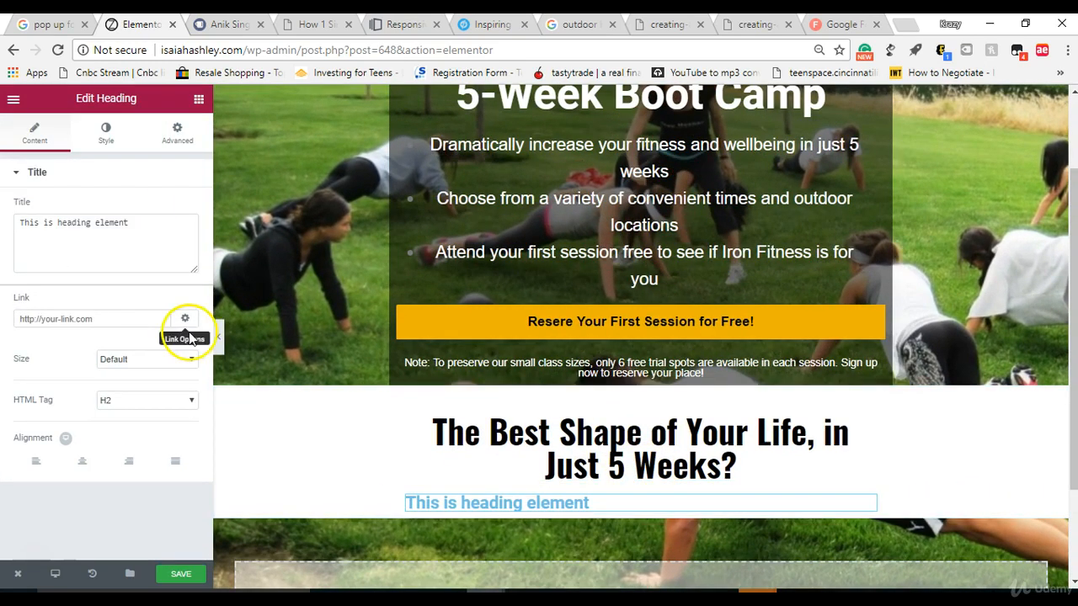
click(85, 460)
double_click(148, 217)
right_click(148, 218)
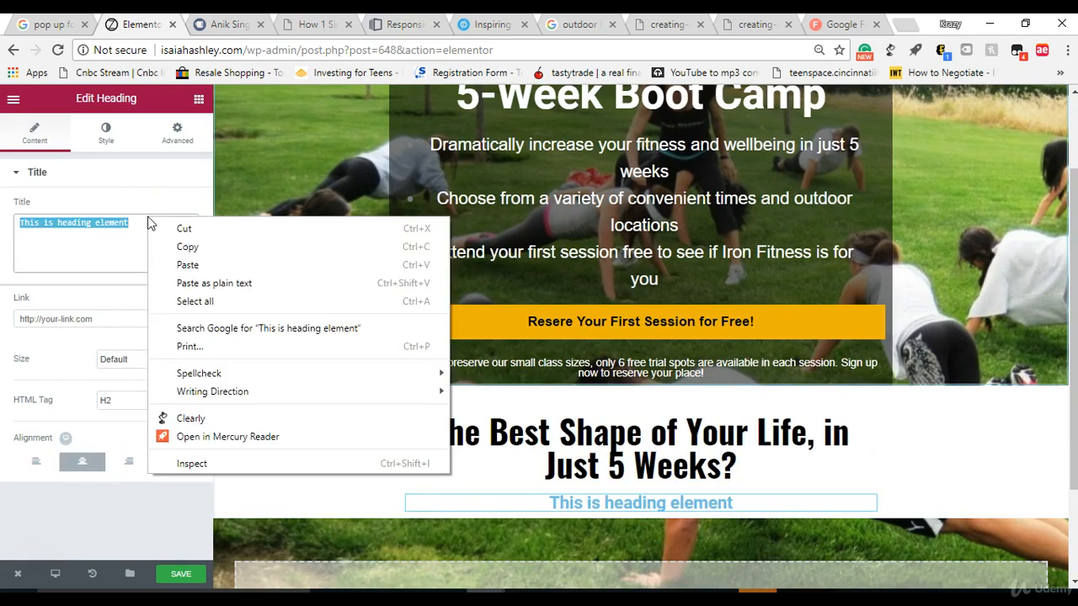
click(177, 265)
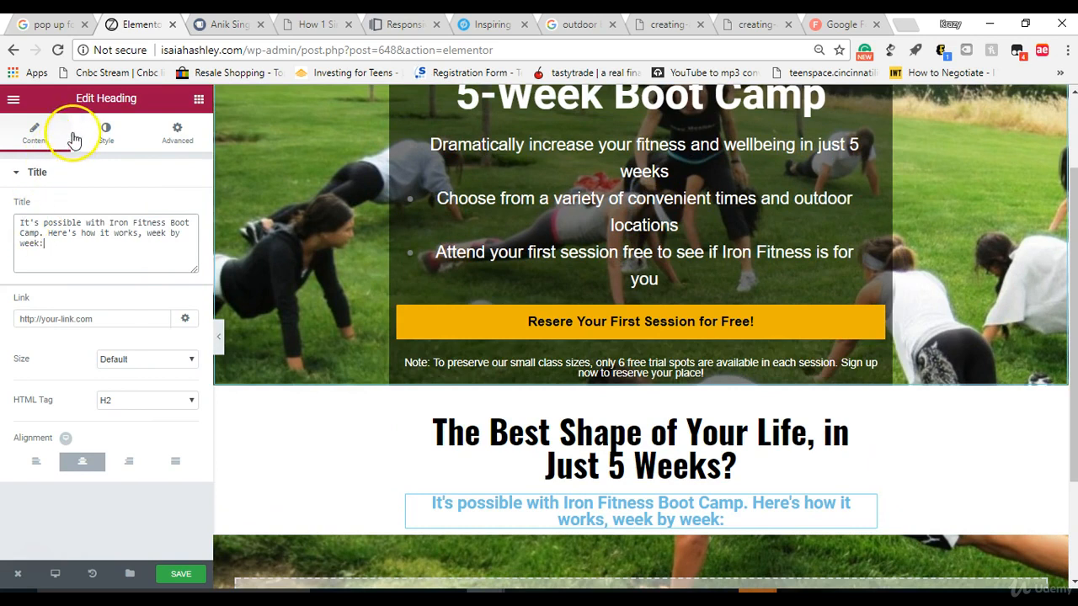
Step: Set the text colour of the new subtext heading to black (#000000)
click(102, 134)
click(177, 208)
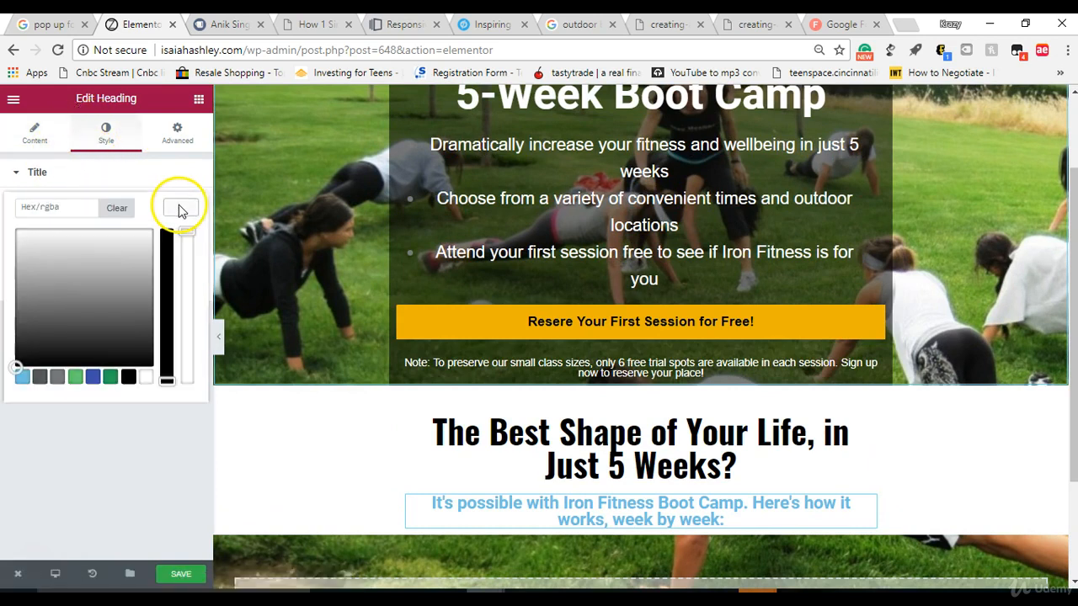
click(128, 377)
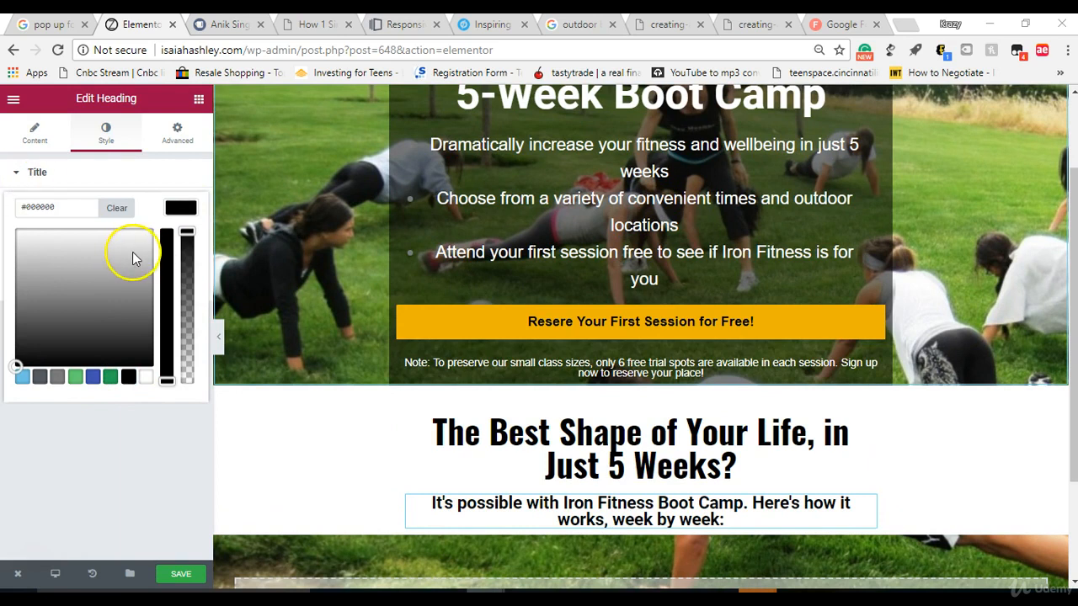
click(107, 140)
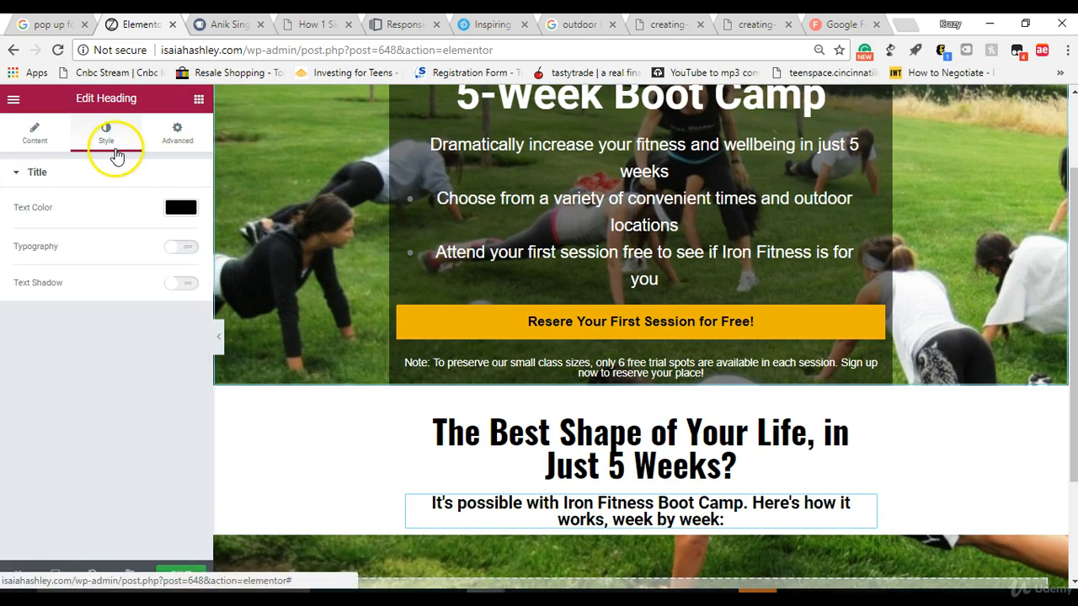
Step: Turn on custom typography for the subtext heading with the Arial family and Normal weight
click(178, 246)
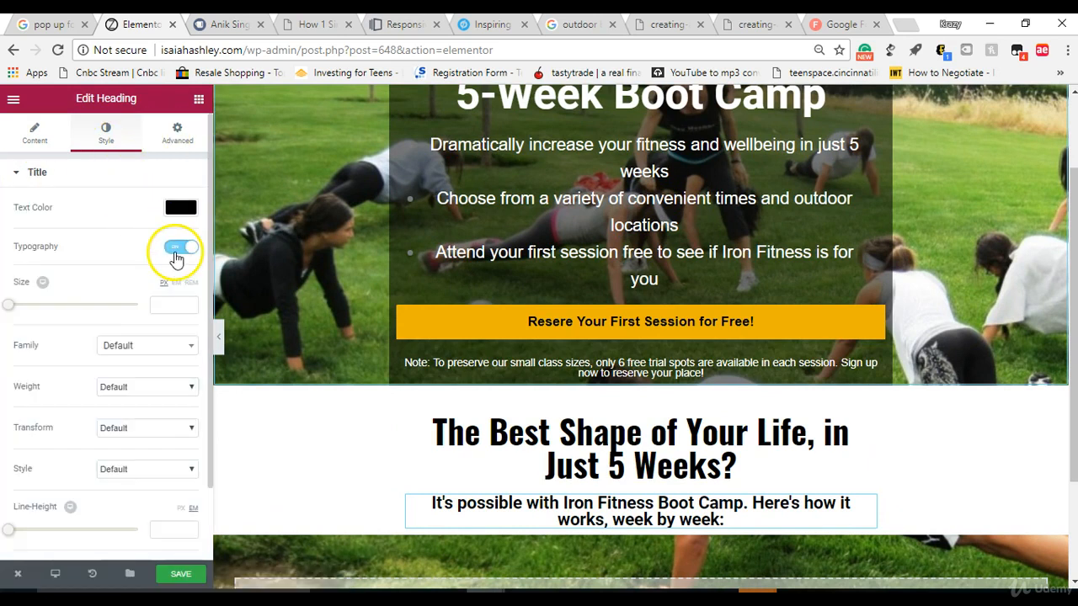
click(155, 357)
click(151, 421)
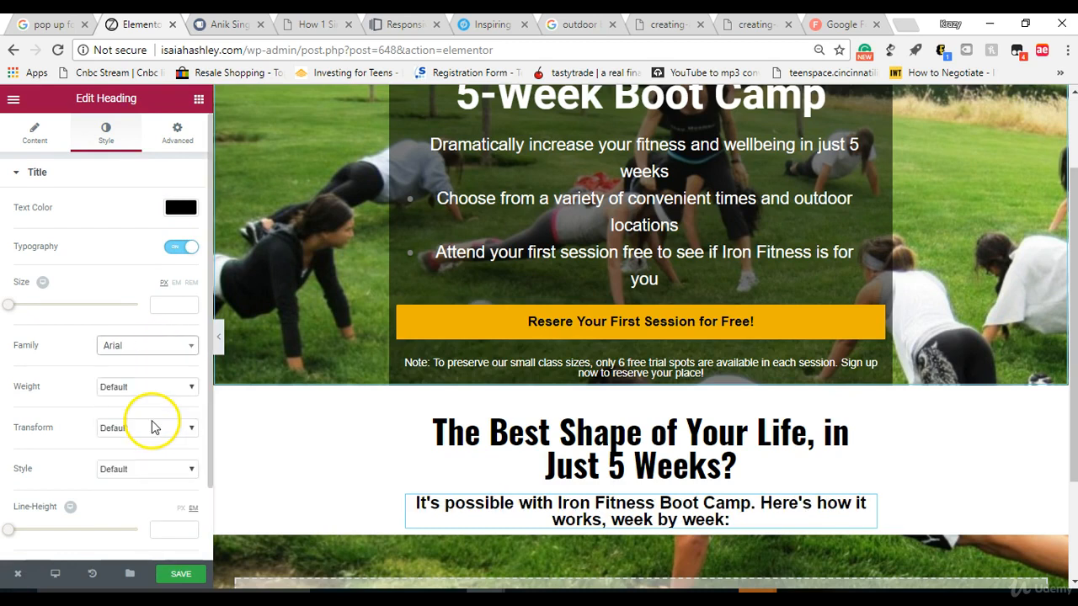
click(132, 389)
click(134, 503)
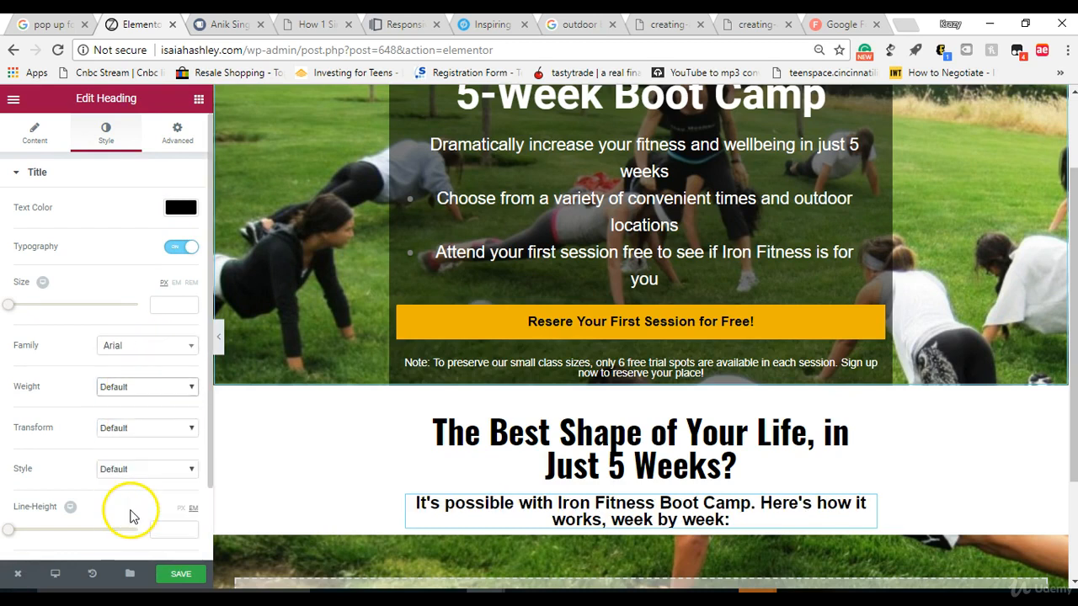
Step: Set the subtext heading's font size to 21 px
drag(17, 313, 19, 313)
drag(22, 313, 18, 306)
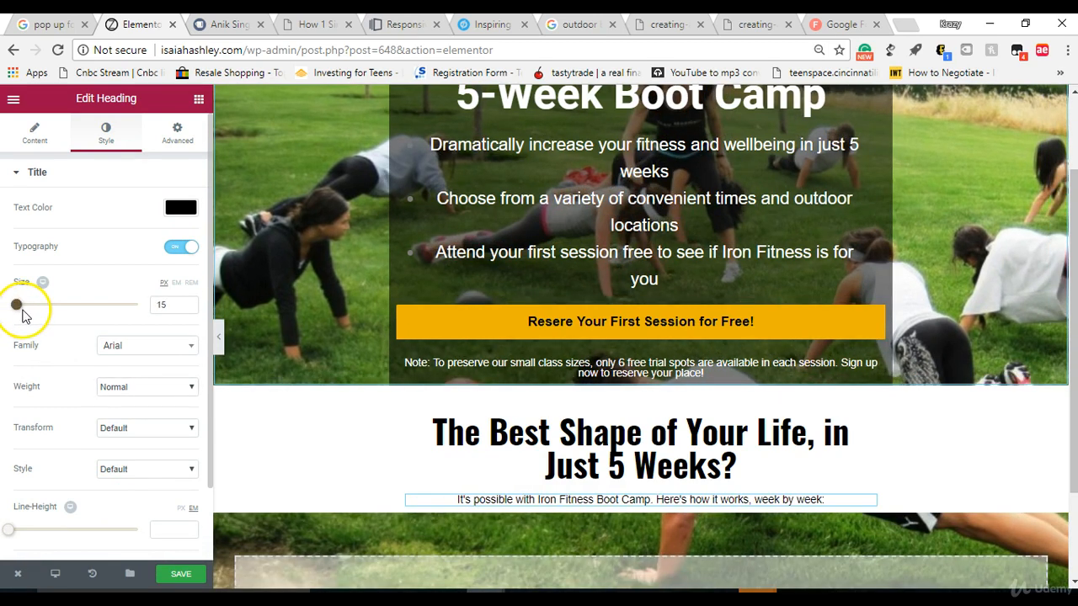
click(185, 302)
click(185, 302)
click(185, 303)
click(186, 303)
click(185, 302)
click(186, 303)
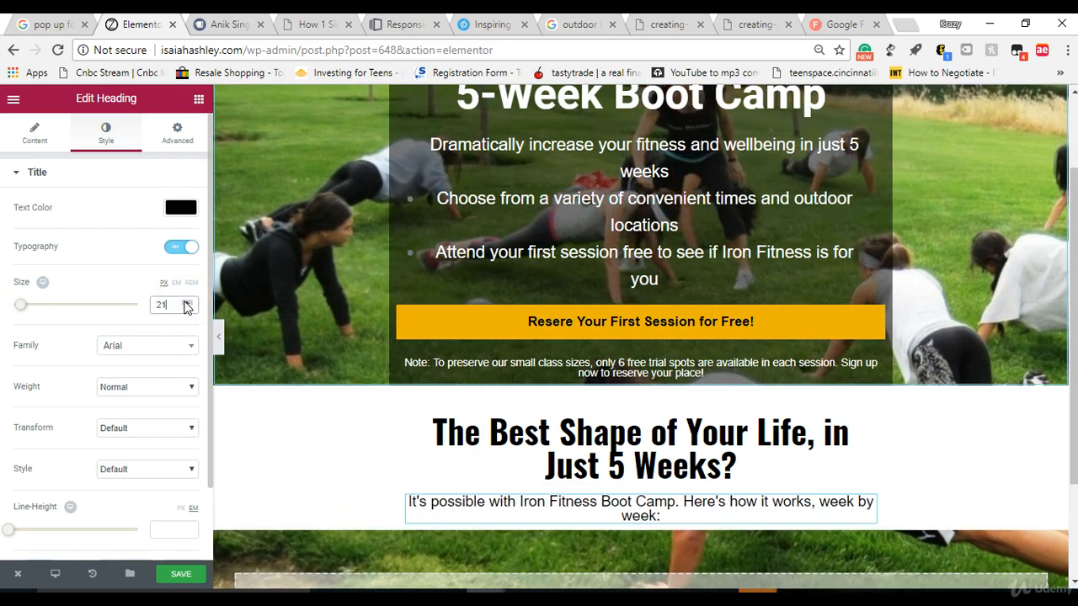
click(184, 302)
click(185, 303)
click(187, 307)
click(187, 307)
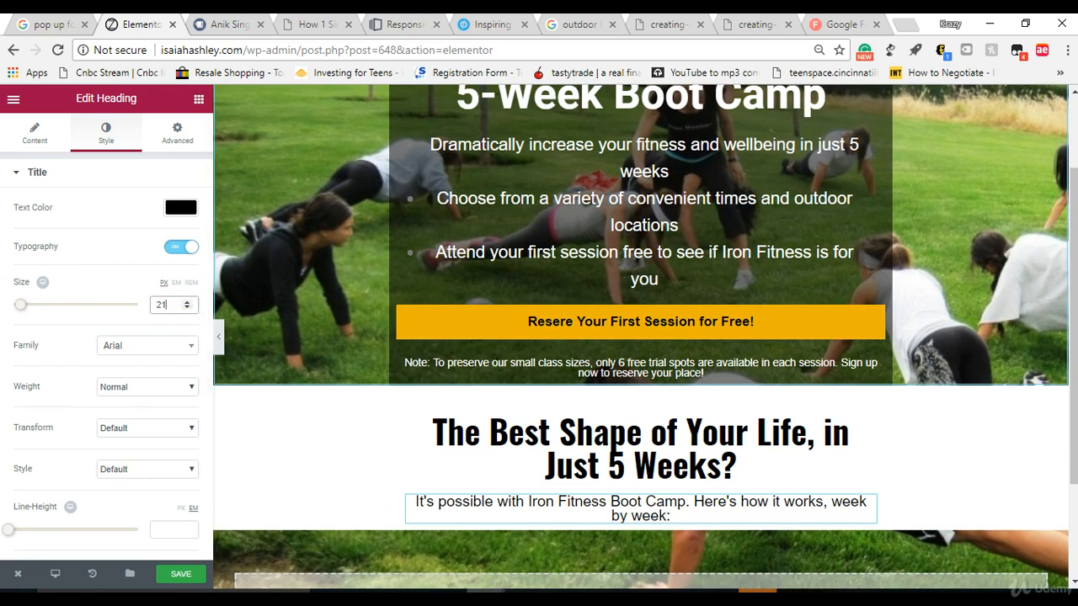
Step: Switch to Google Fonts and browse the directory for a font family for the subtext heading
click(124, 360)
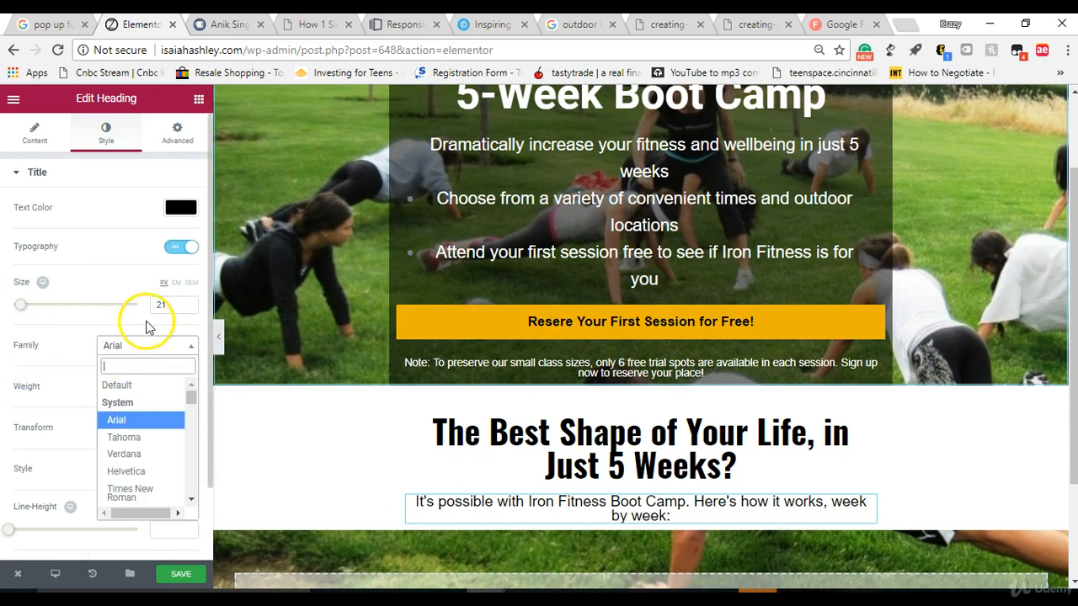
click(834, 25)
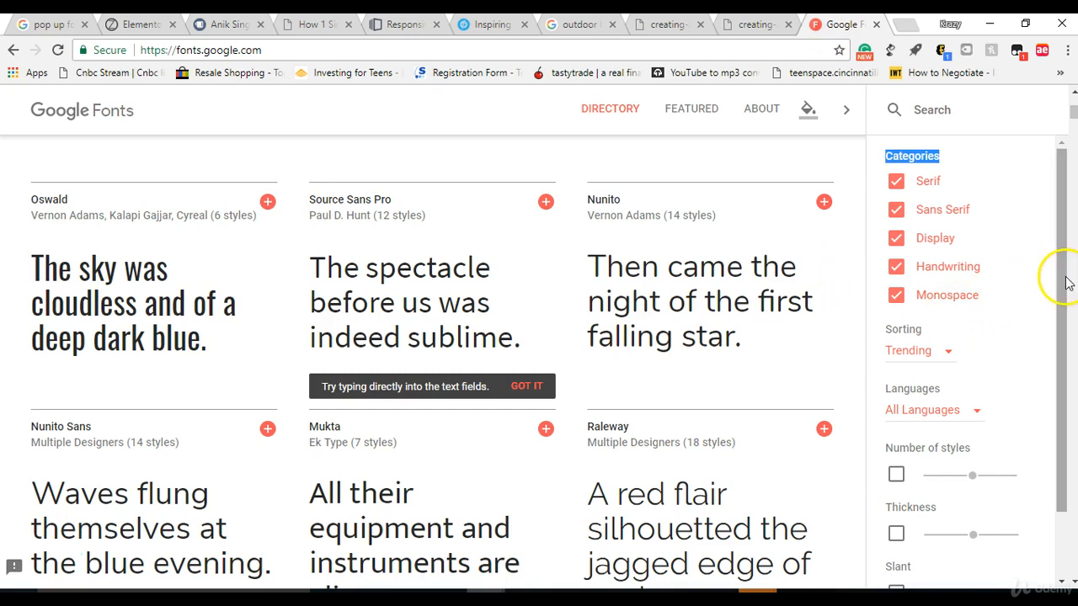
drag(1074, 114, 1073, 103)
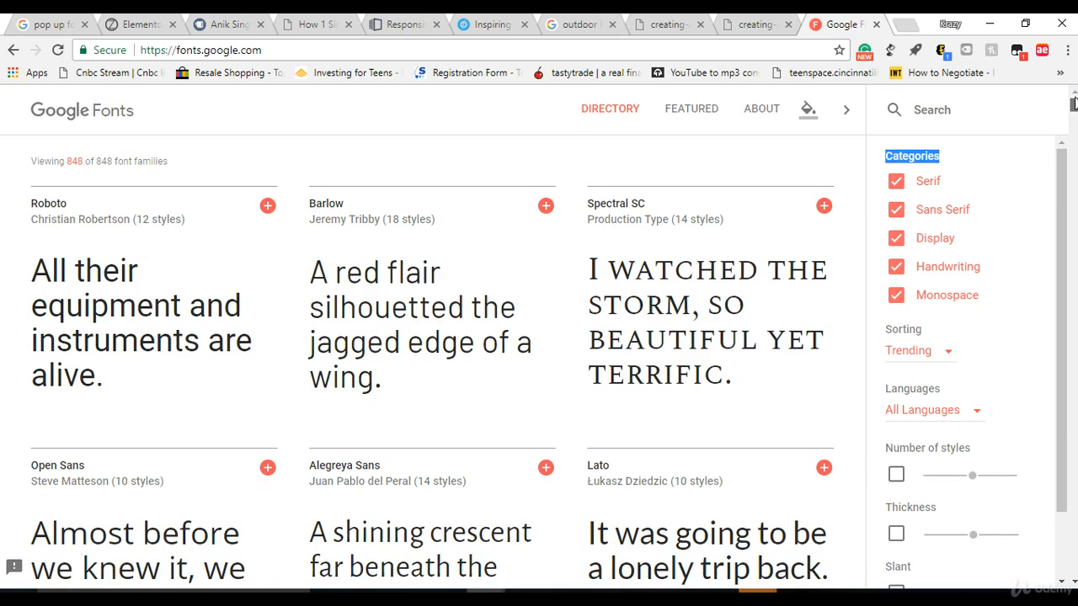
scroll(1073, 104, down, 3)
drag(1074, 105, 1074, 111)
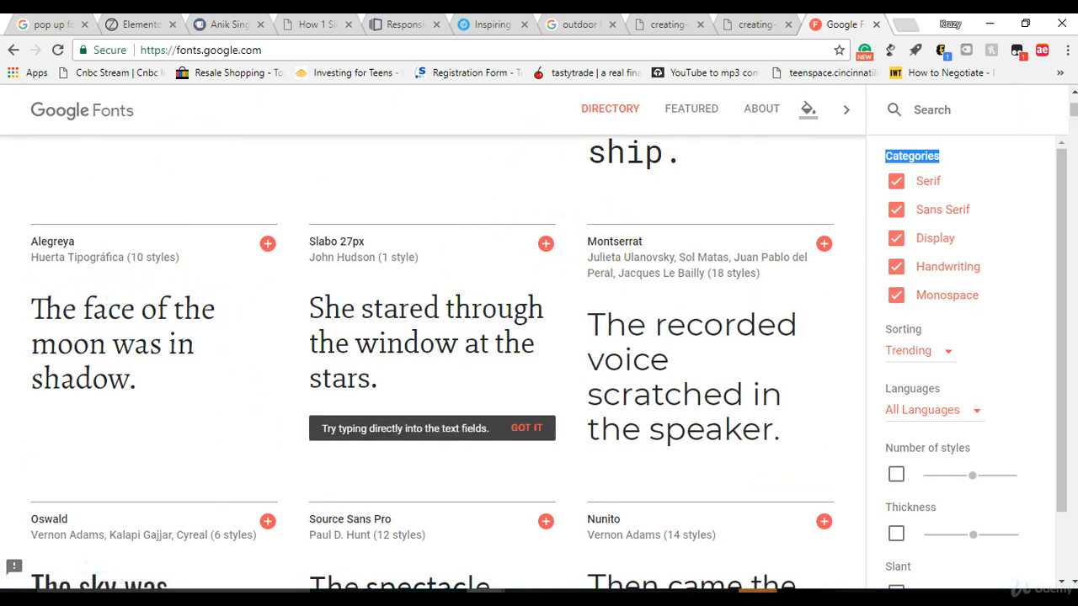
Step: Return to the Elementor editor and set the subtext heading's font family to Montserrat
click(131, 24)
text(mom)
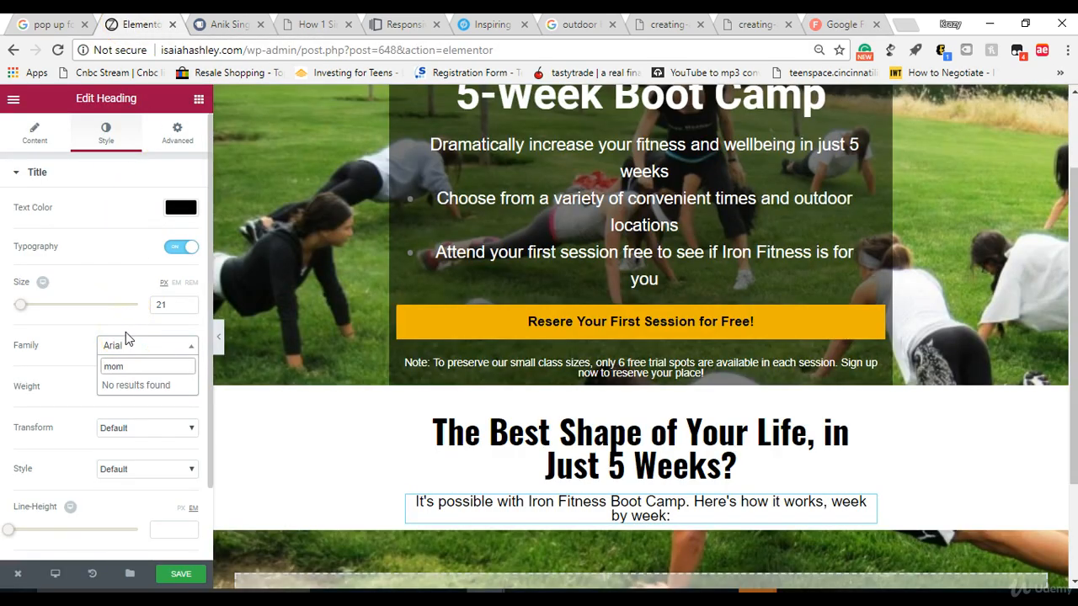
key(BackSpace)
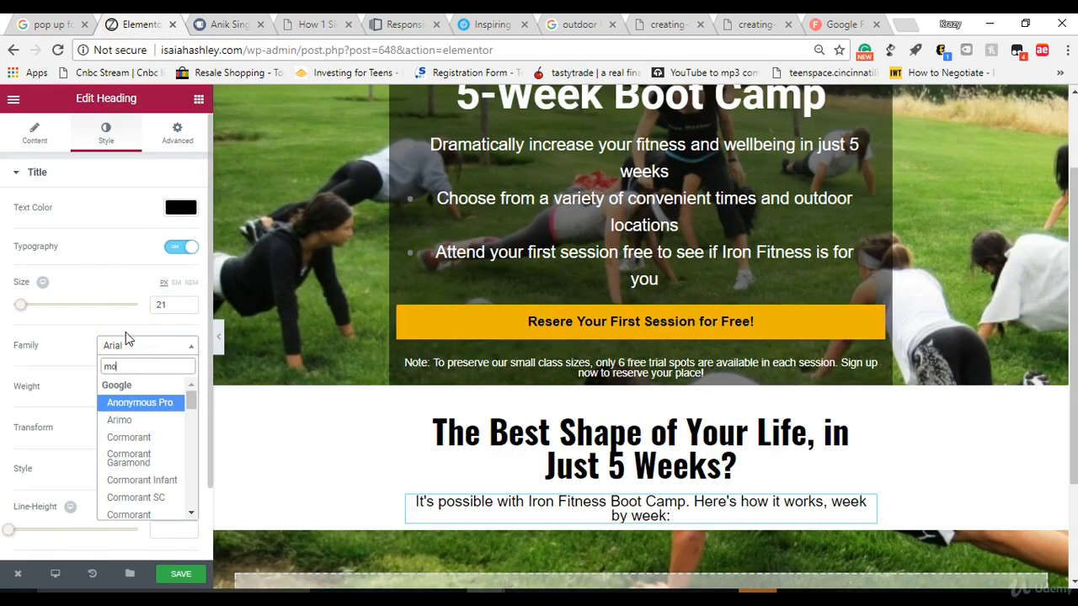
text(n)
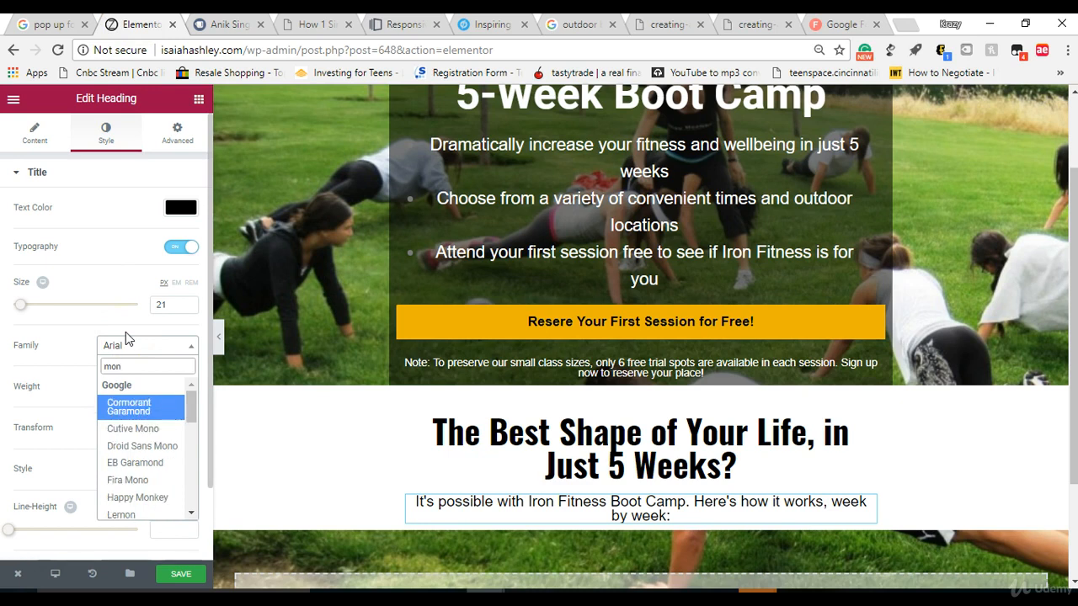
click(135, 366)
text(t)
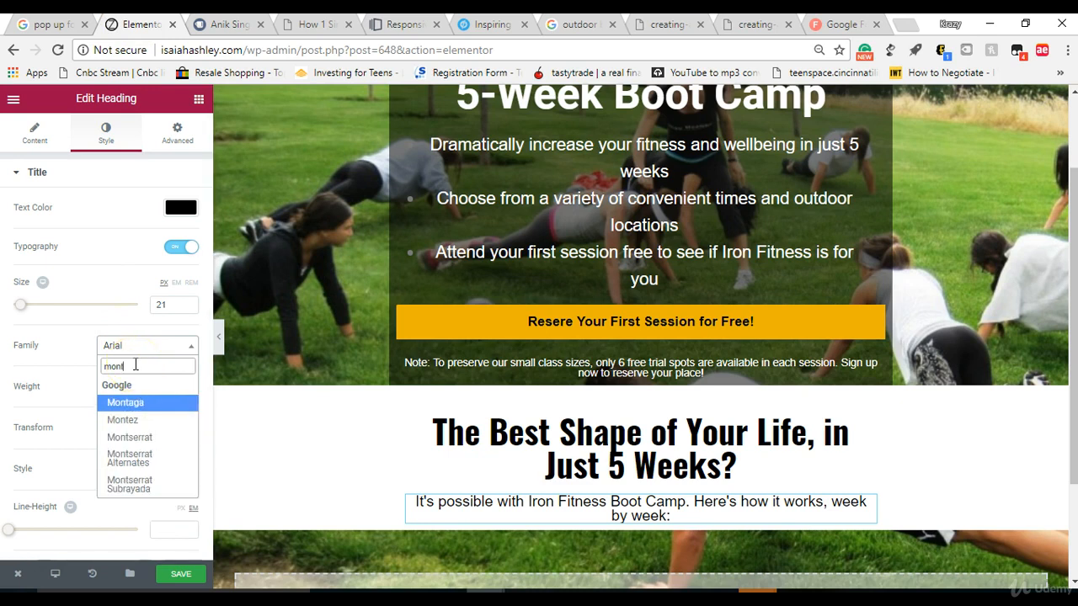
click(131, 437)
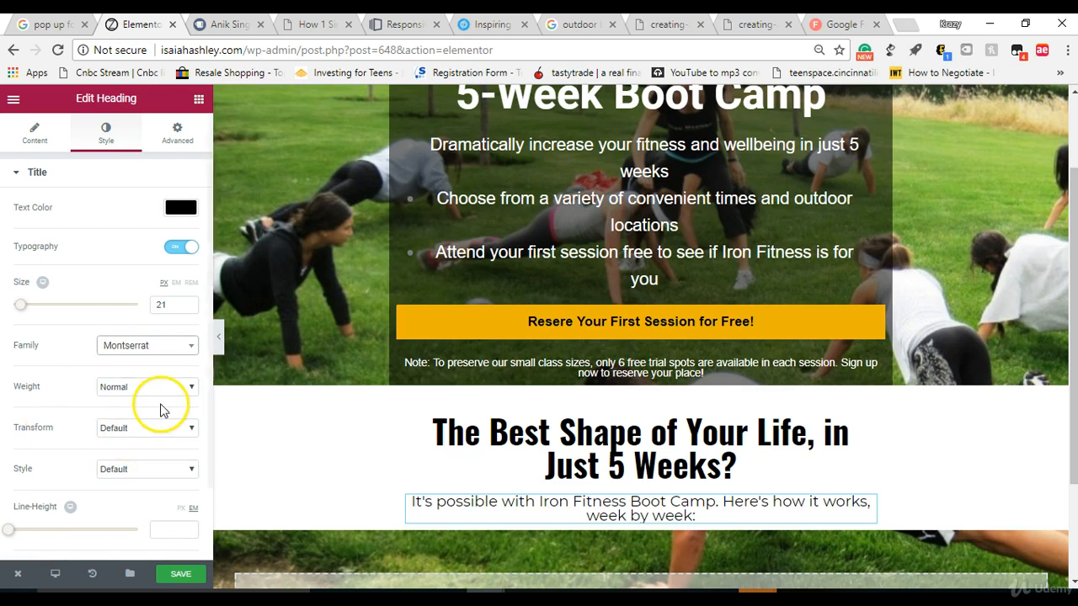
drag(208, 362, 200, 450)
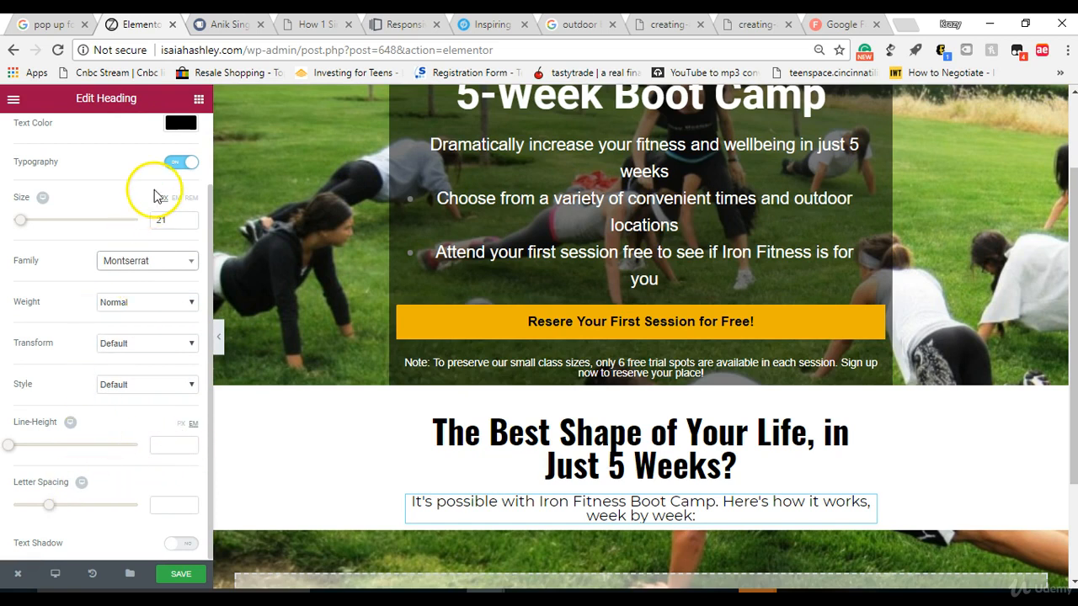
Step: Add a Text Editor widget below the subtext heading and replace its placeholder text with the copied week-by-week program list
click(200, 102)
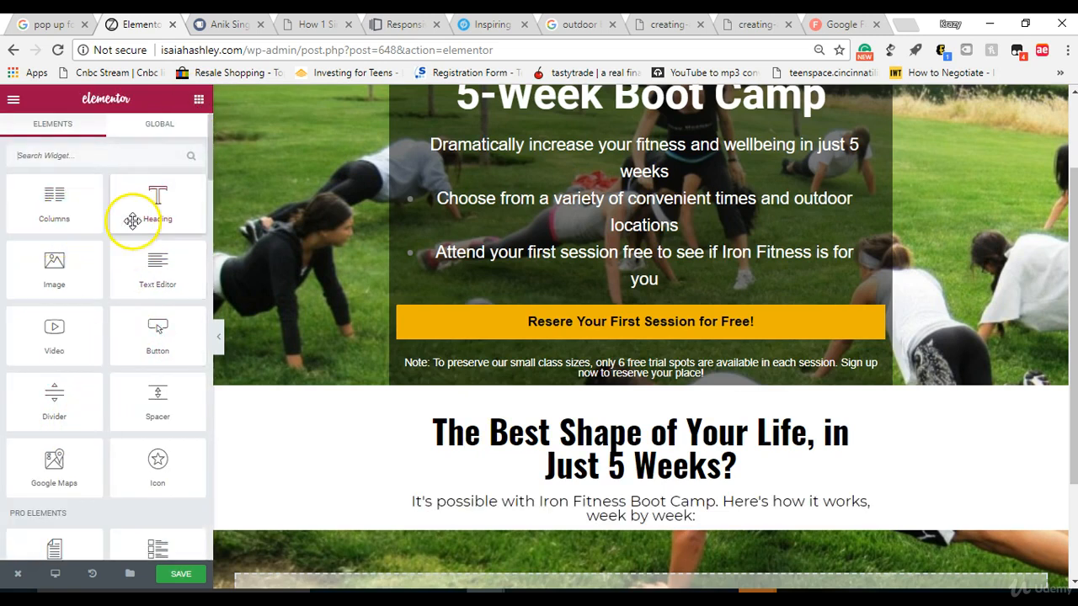
drag(146, 284, 632, 523)
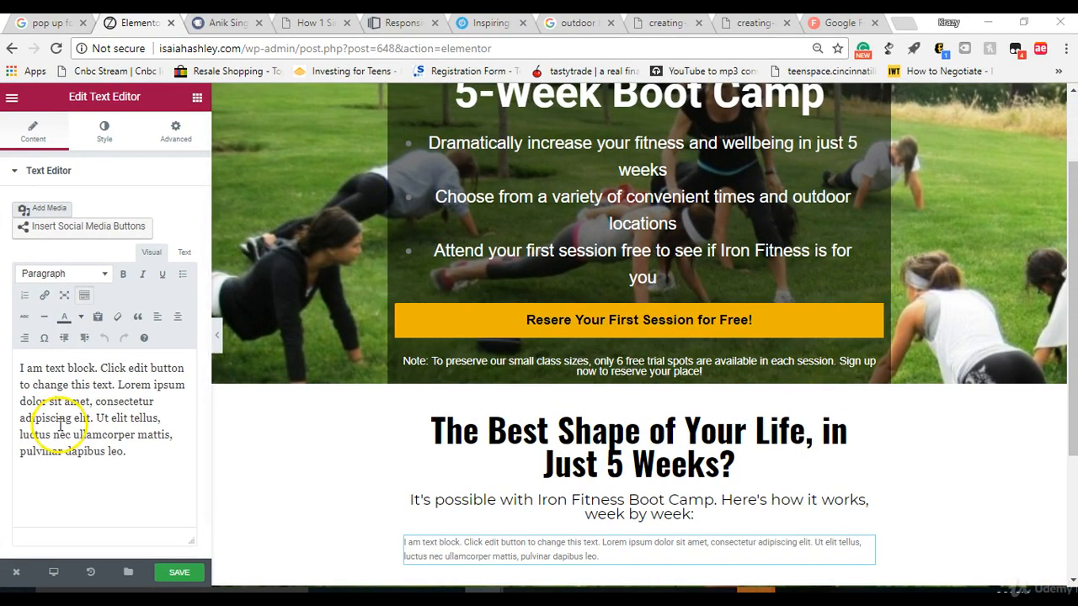
drag(142, 453, 8, 356)
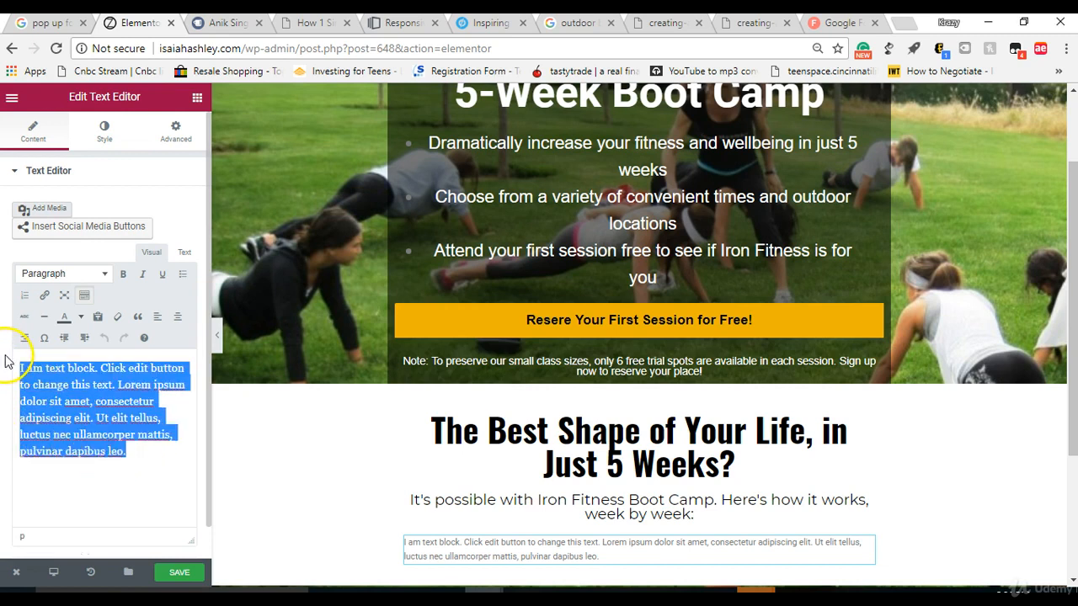
right_click(126, 451)
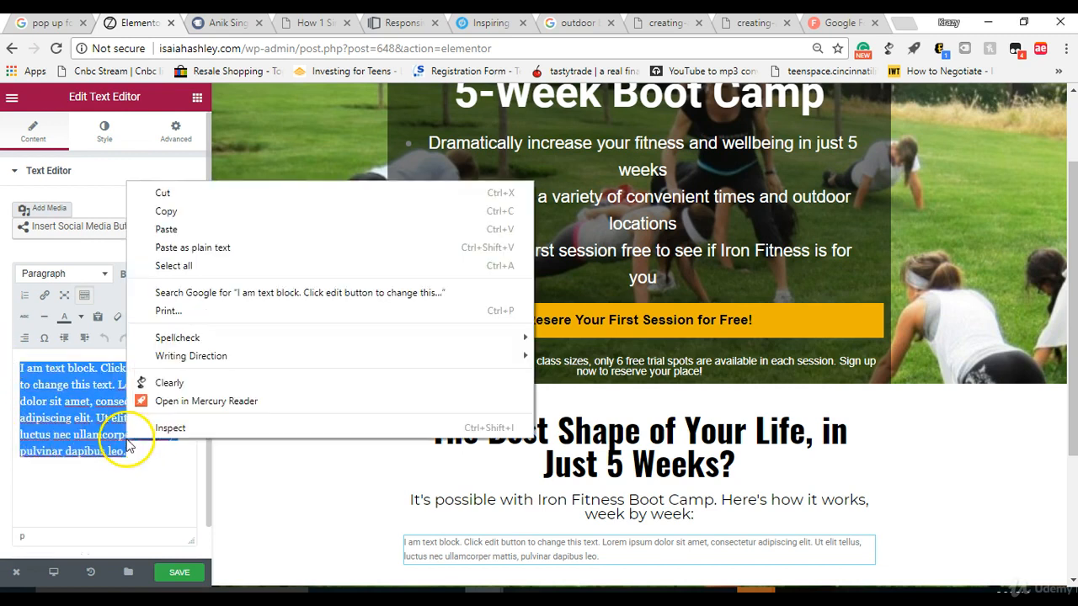
click(168, 229)
drag(186, 477, 187, 466)
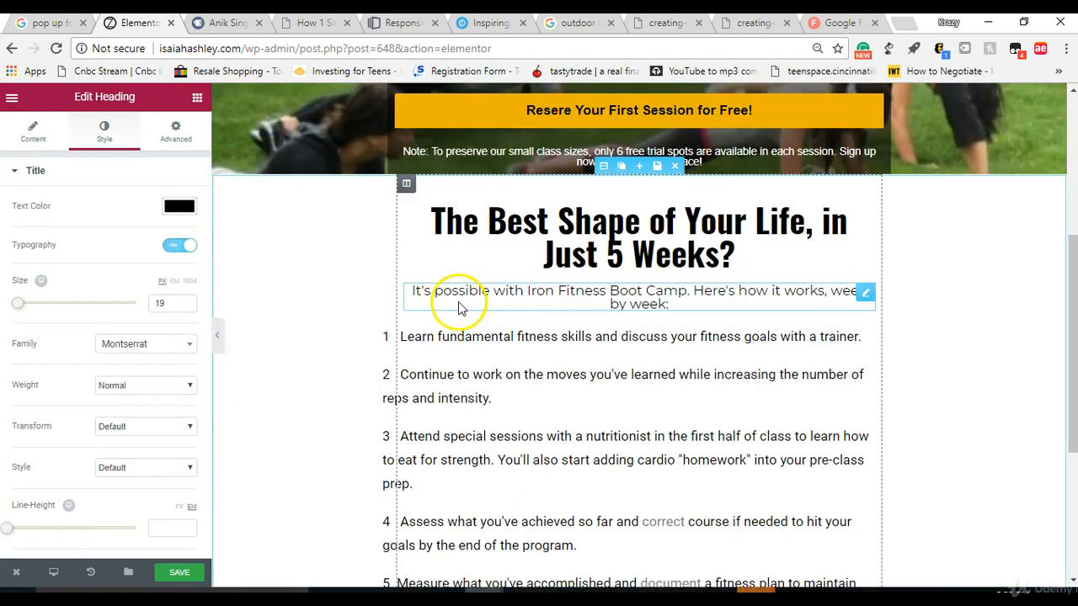
click(505, 341)
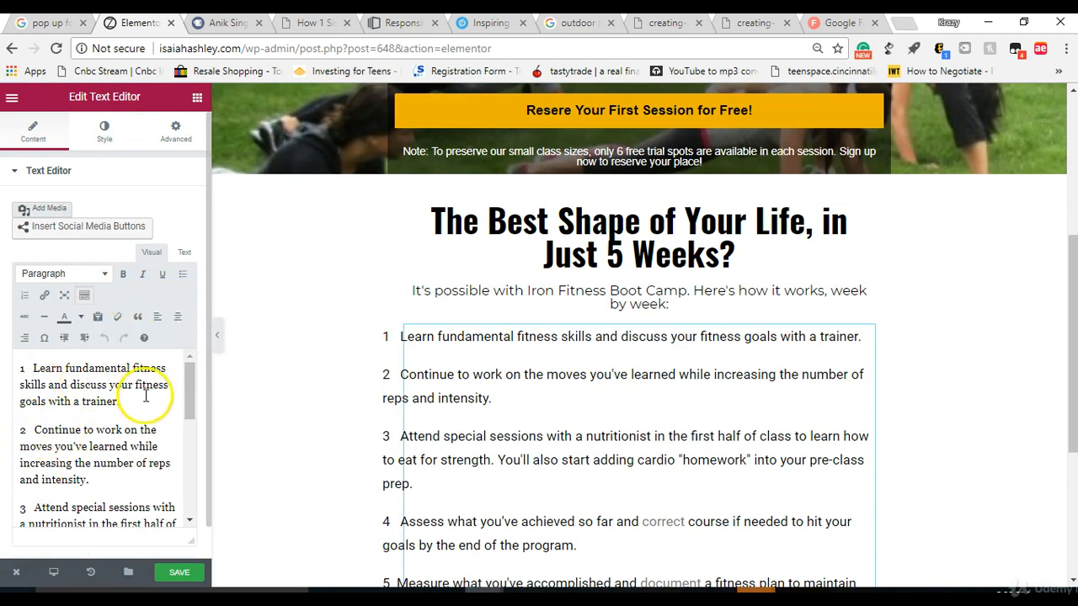
Step: Select the whole numbered list and review the text block's style and typography settings
drag(190, 387, 183, 471)
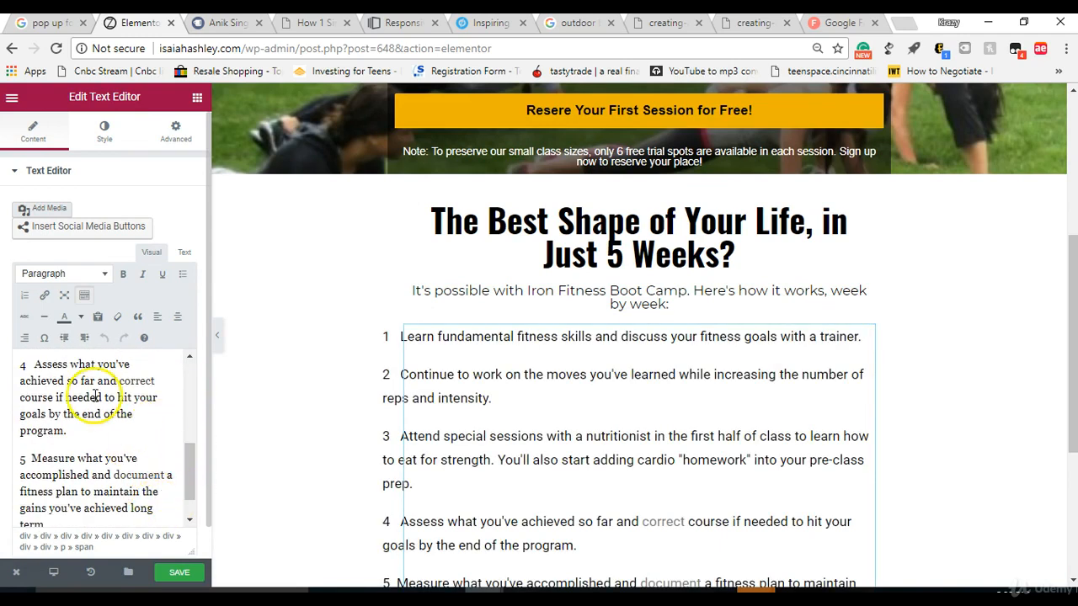
drag(128, 523, 8, 338)
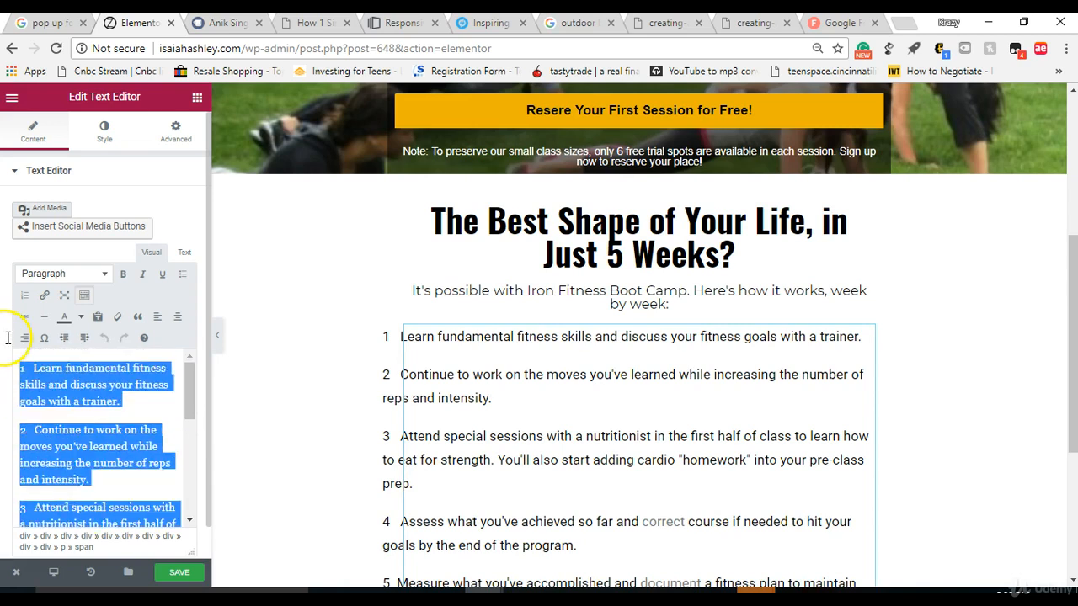
click(101, 139)
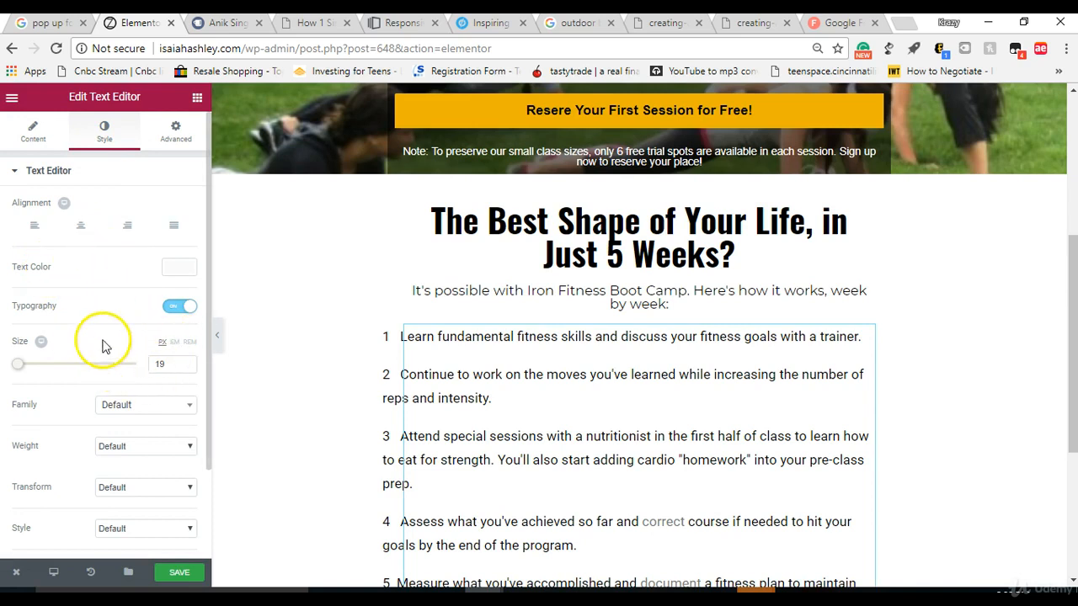
scroll(205, 378, down, 3)
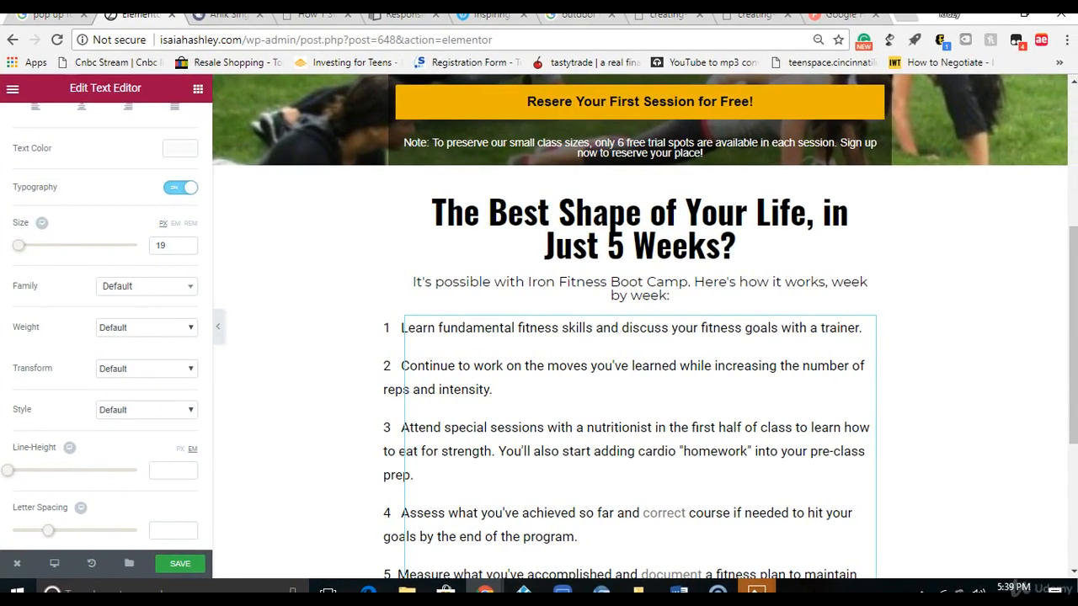
Step: Add a new single-column section below the numbered list section
drag(1070, 309, 1058, 385)
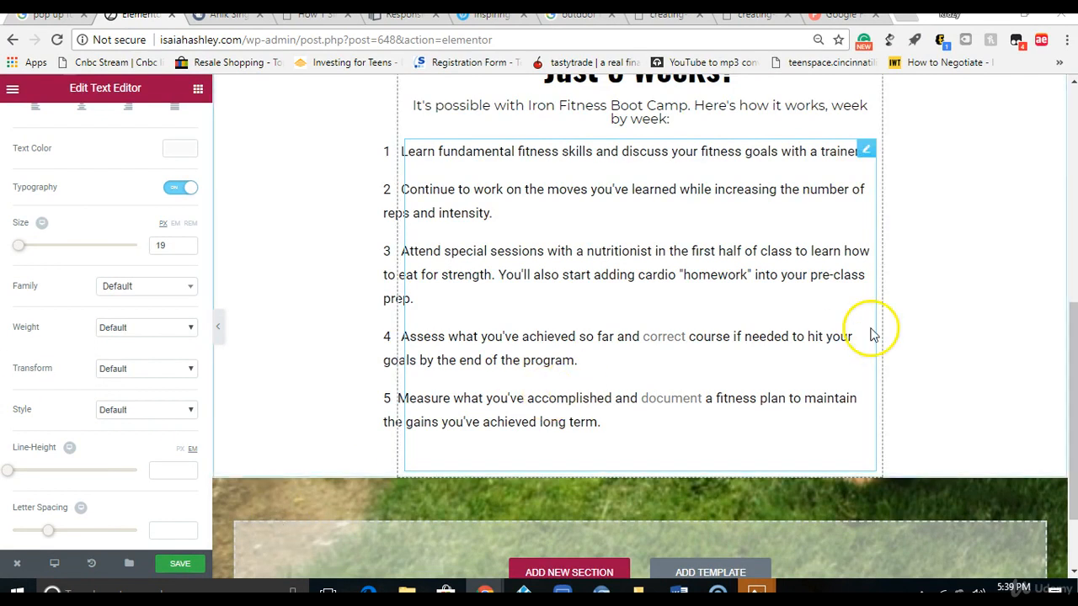
drag(1070, 327, 1068, 407)
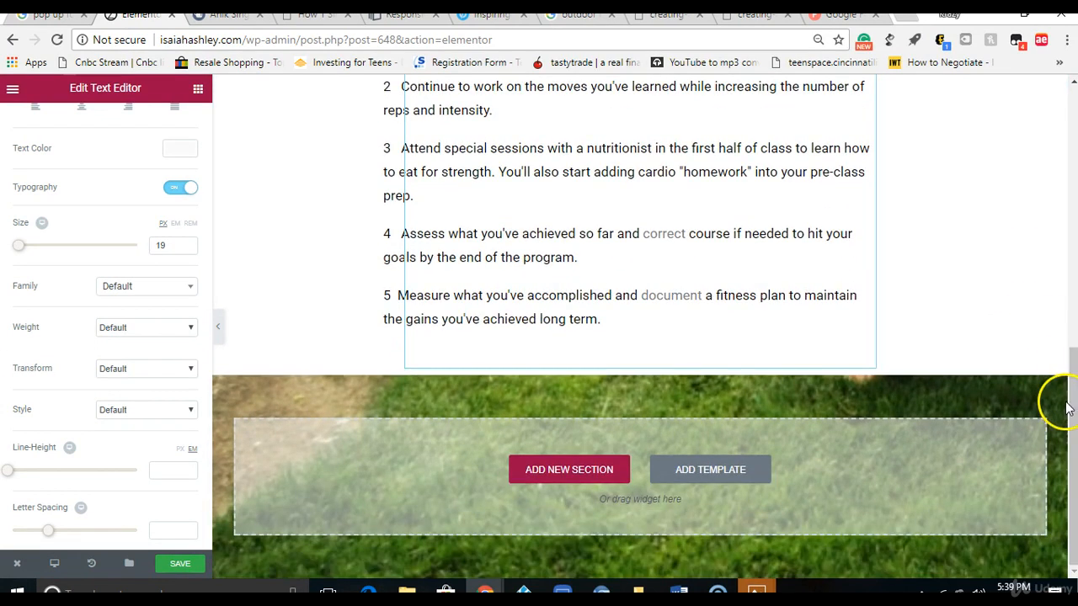
click(555, 472)
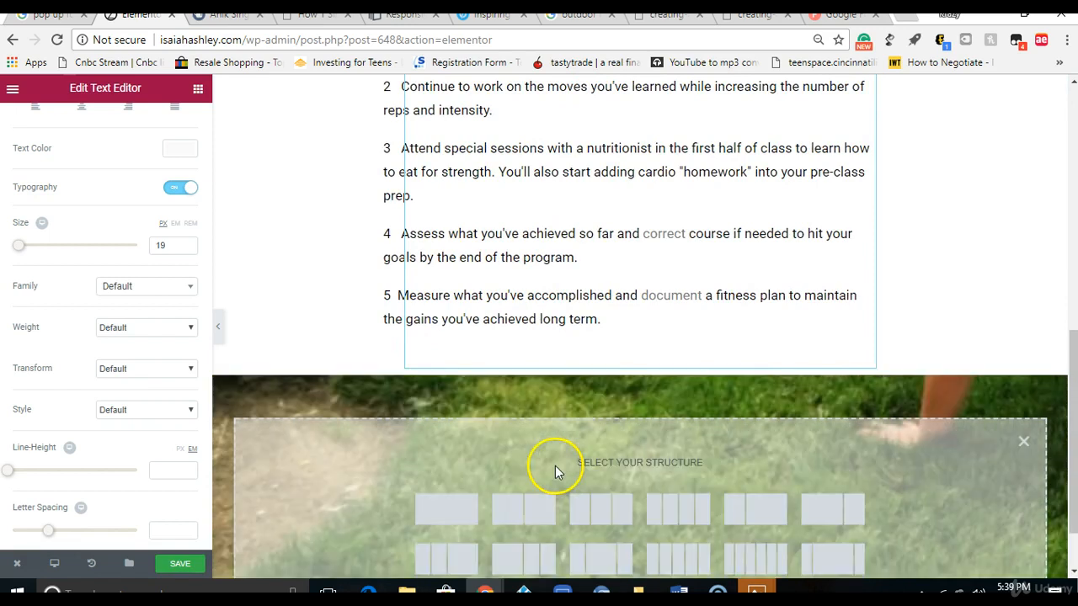
click(446, 514)
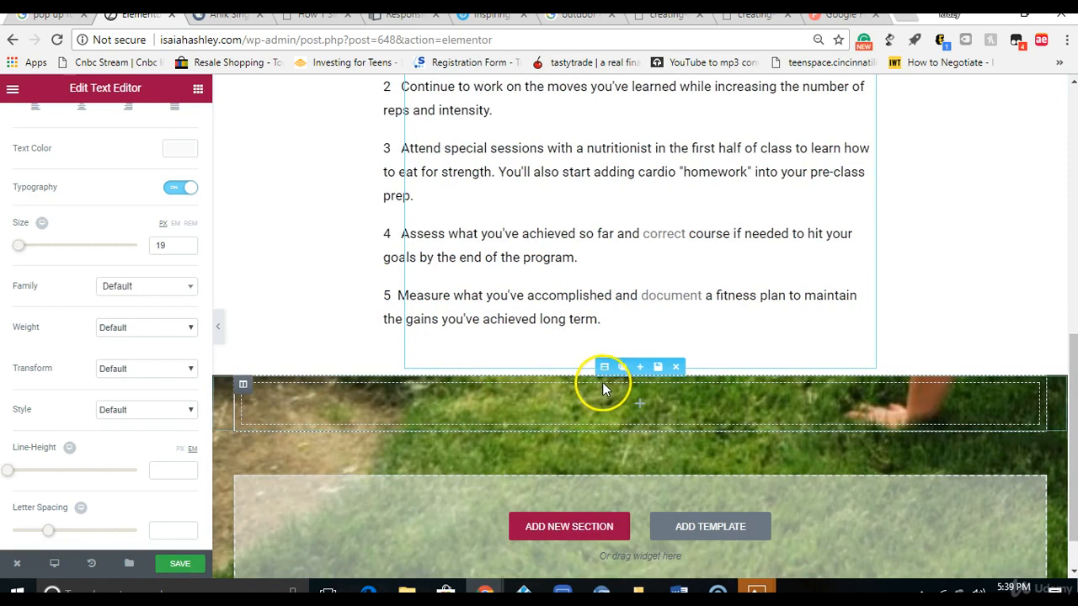
Step: Give the new section a Classic background and upload the "ft 2" file from Downloads as its background image
click(604, 366)
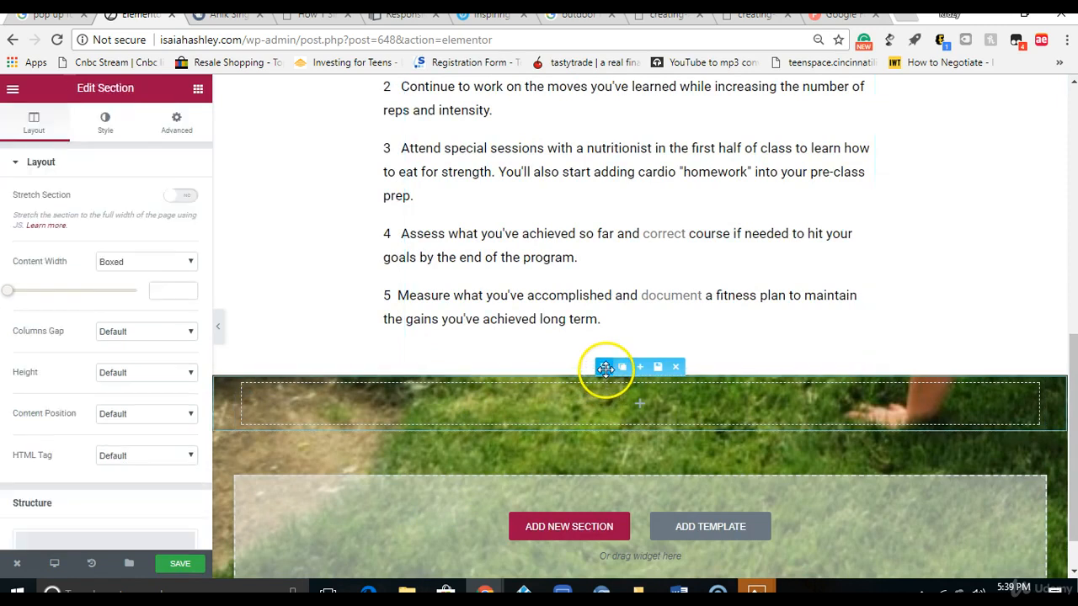
click(106, 123)
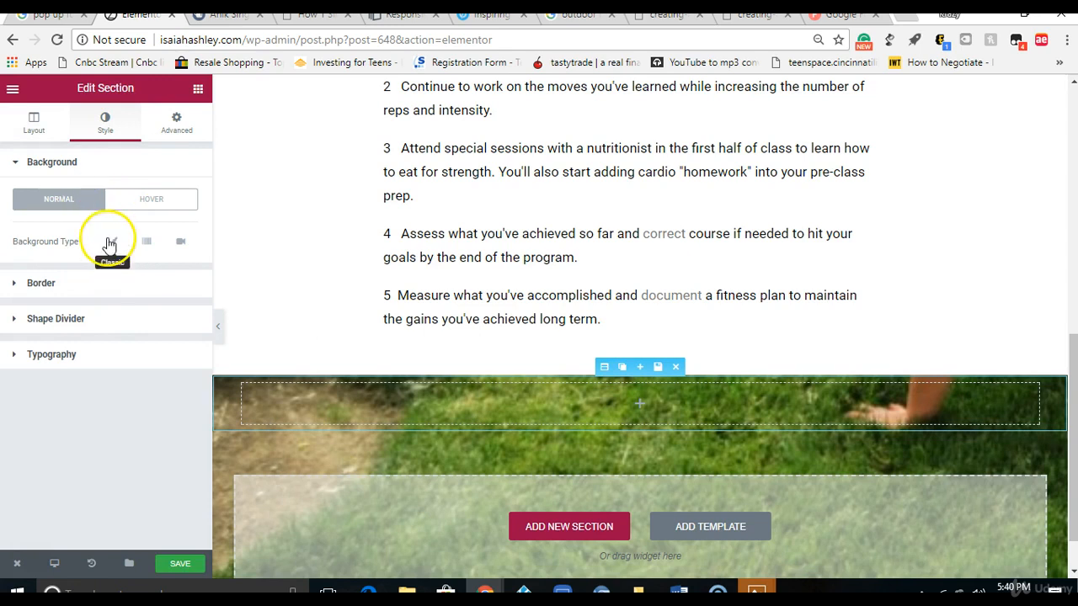
click(111, 243)
click(105, 383)
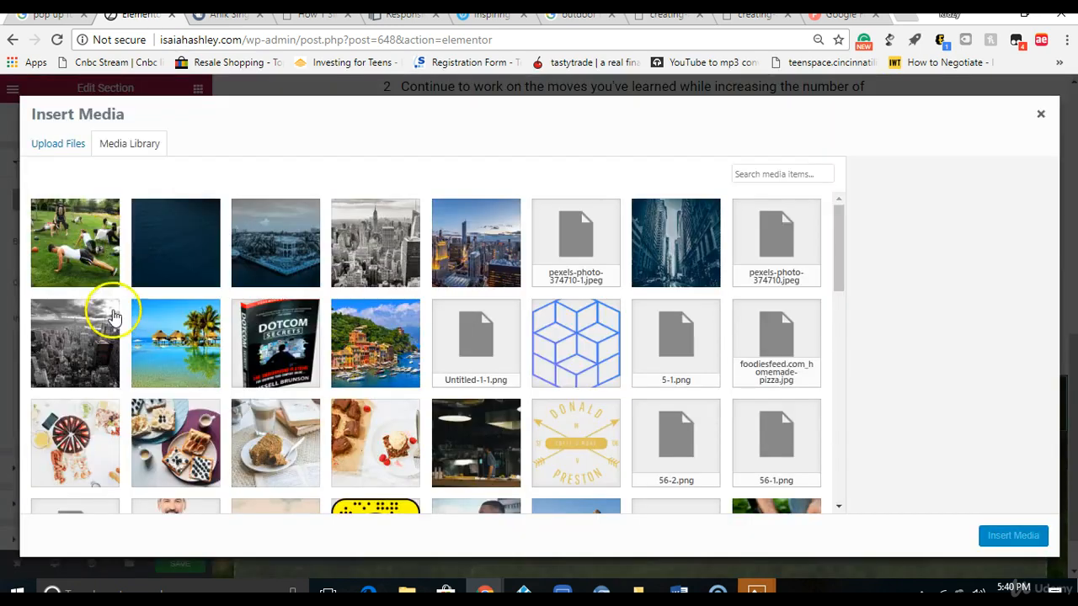
click(72, 148)
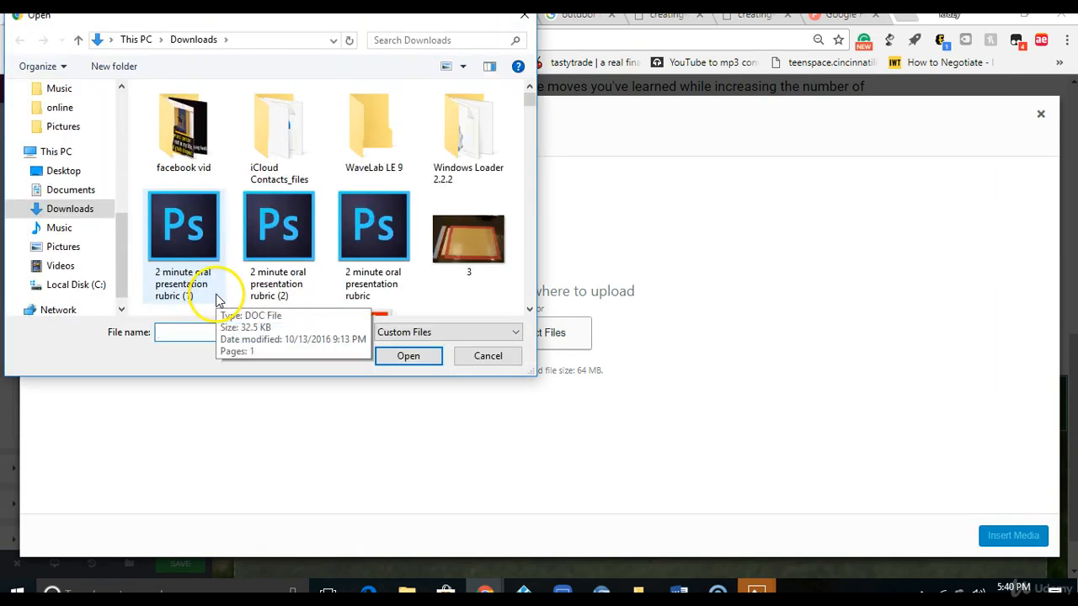
text(ft)
click(214, 346)
click(414, 363)
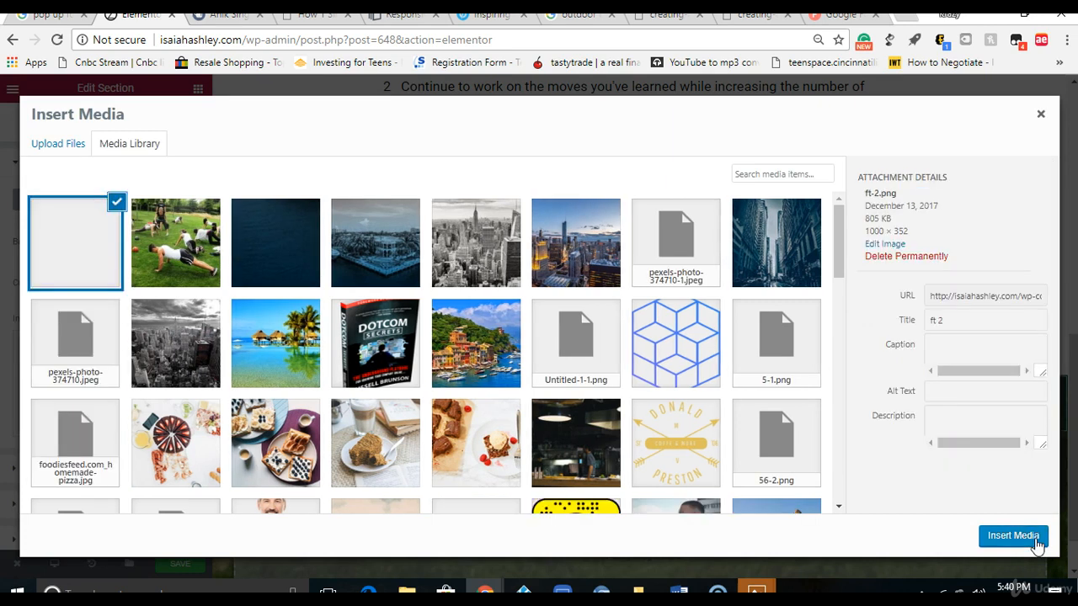
click(1013, 536)
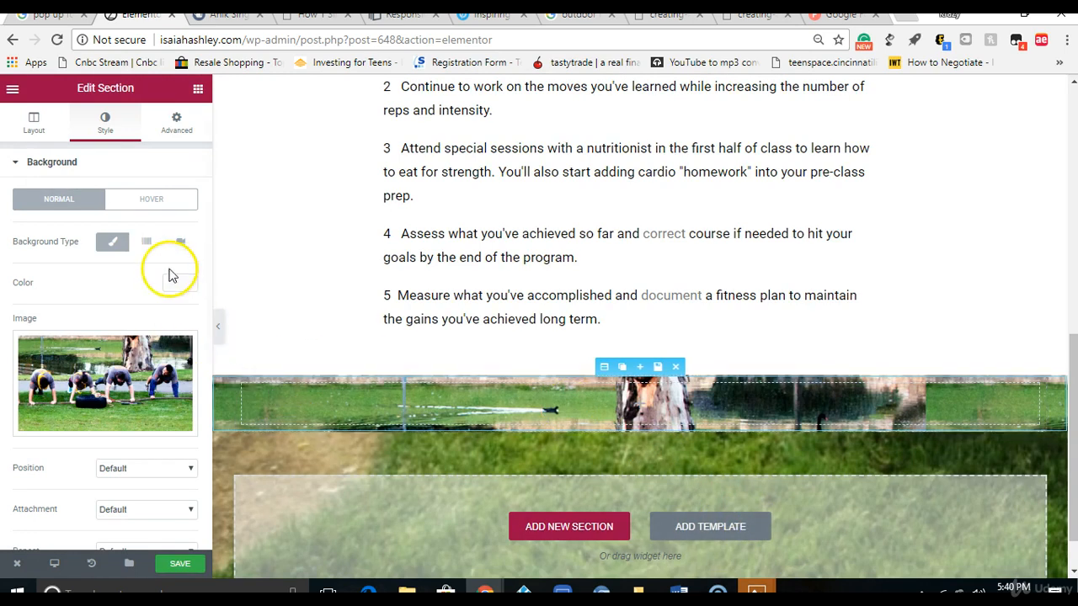
Step: Set the image section's height to Min Height with a minimum height of 255 px
click(36, 121)
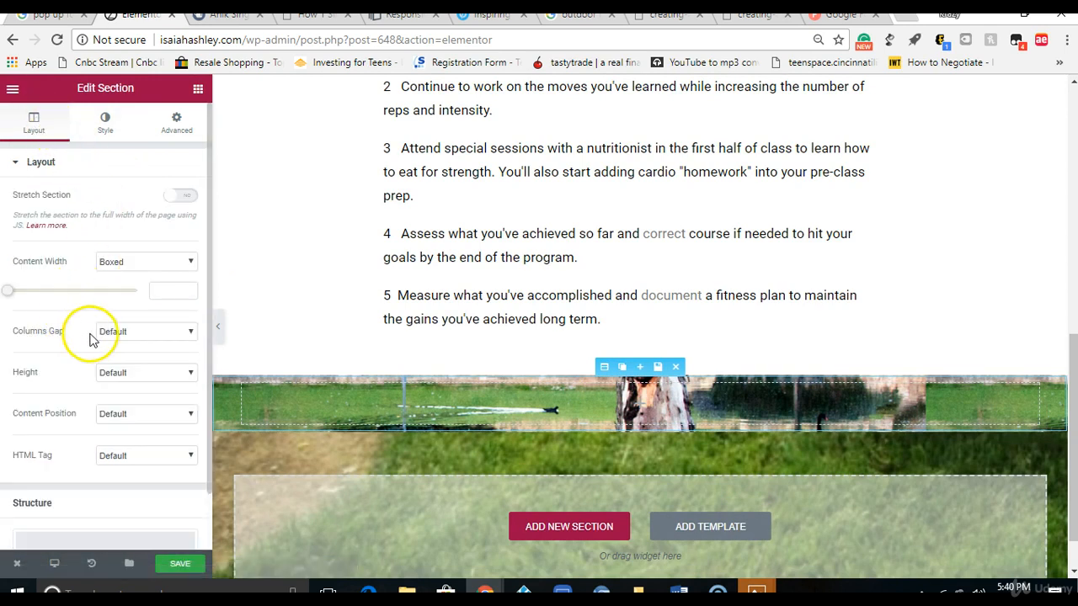
click(123, 372)
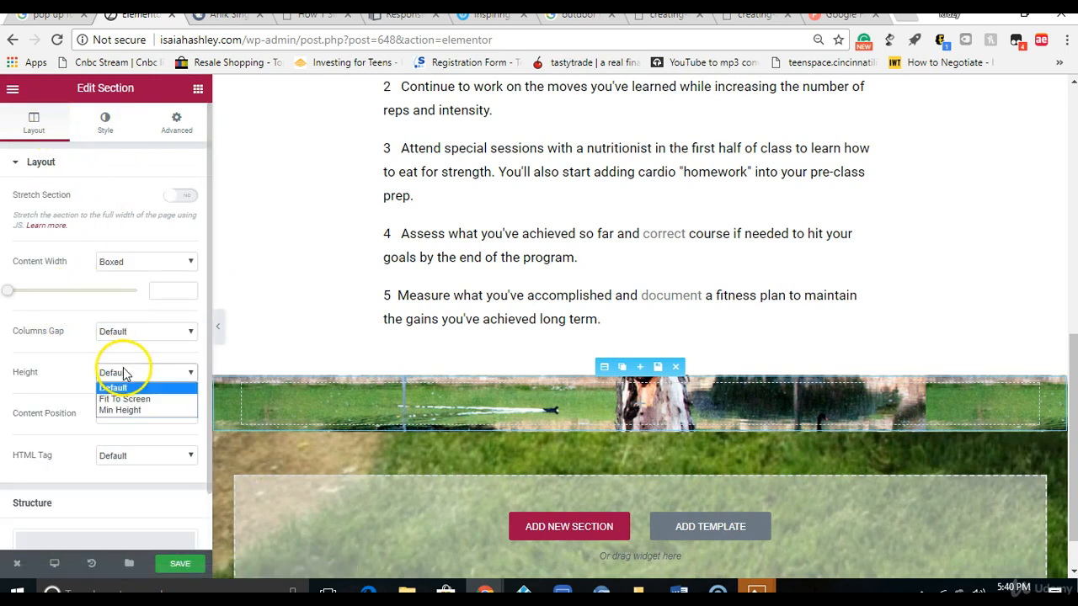
click(124, 410)
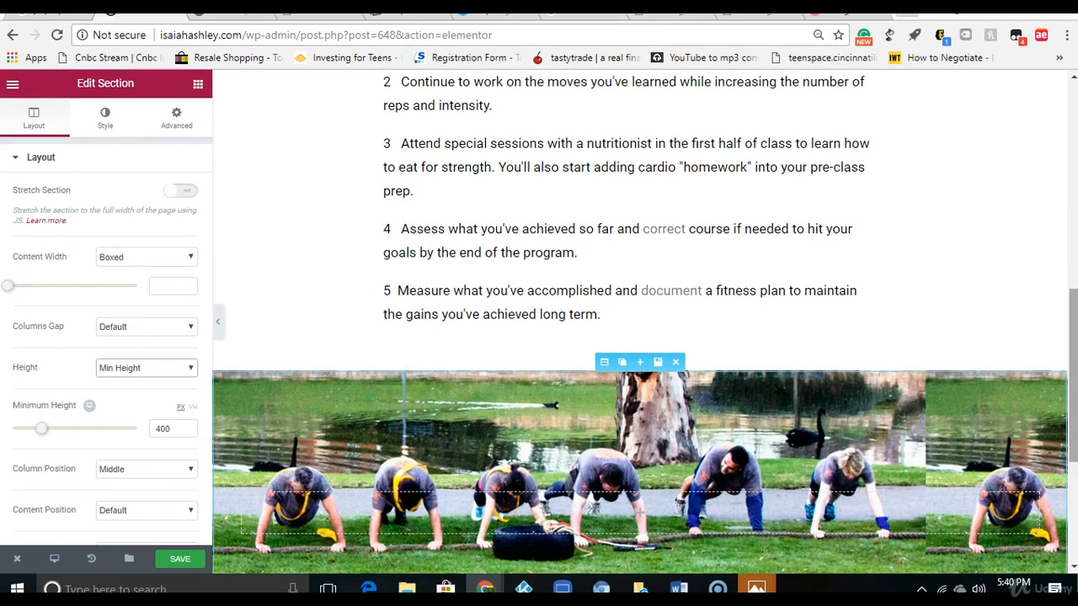
drag(1072, 396, 1073, 443)
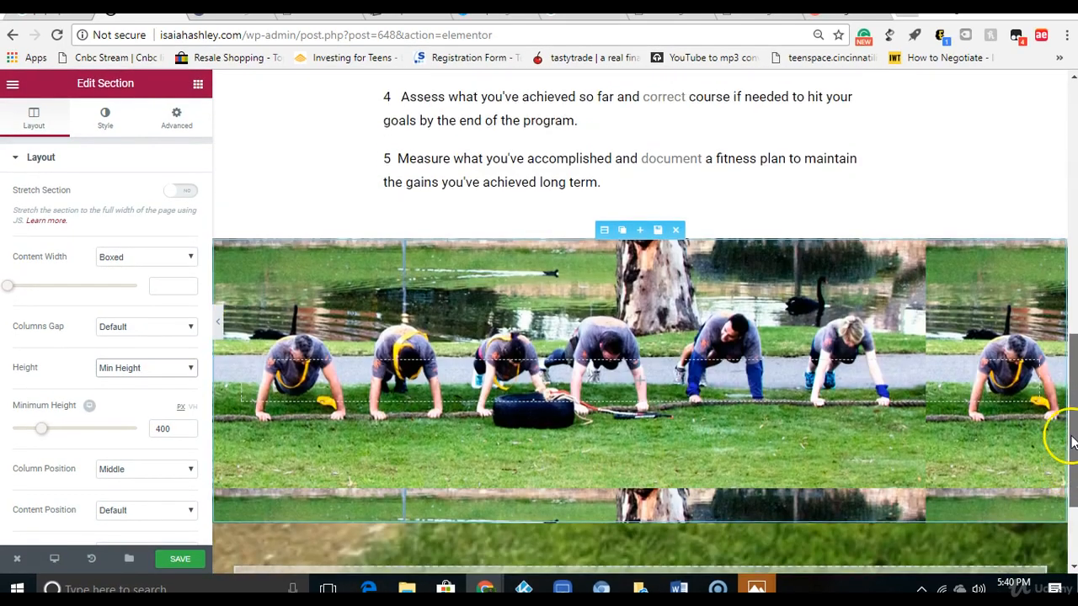
drag(40, 430, 40, 435)
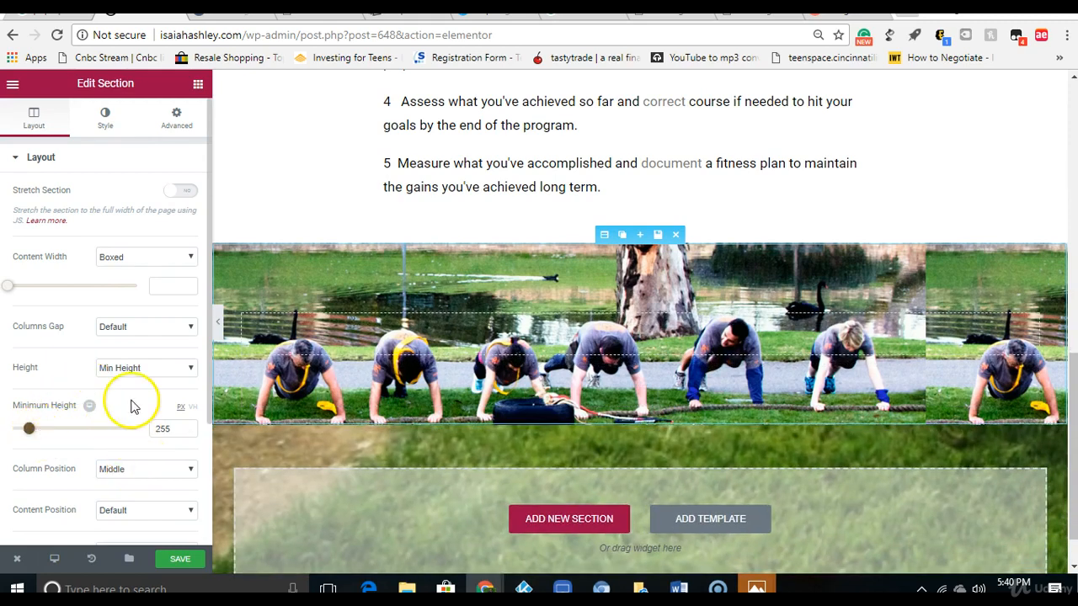
Step: Keep the image section's column position at Middle and set its columns gap to No Gap
click(130, 472)
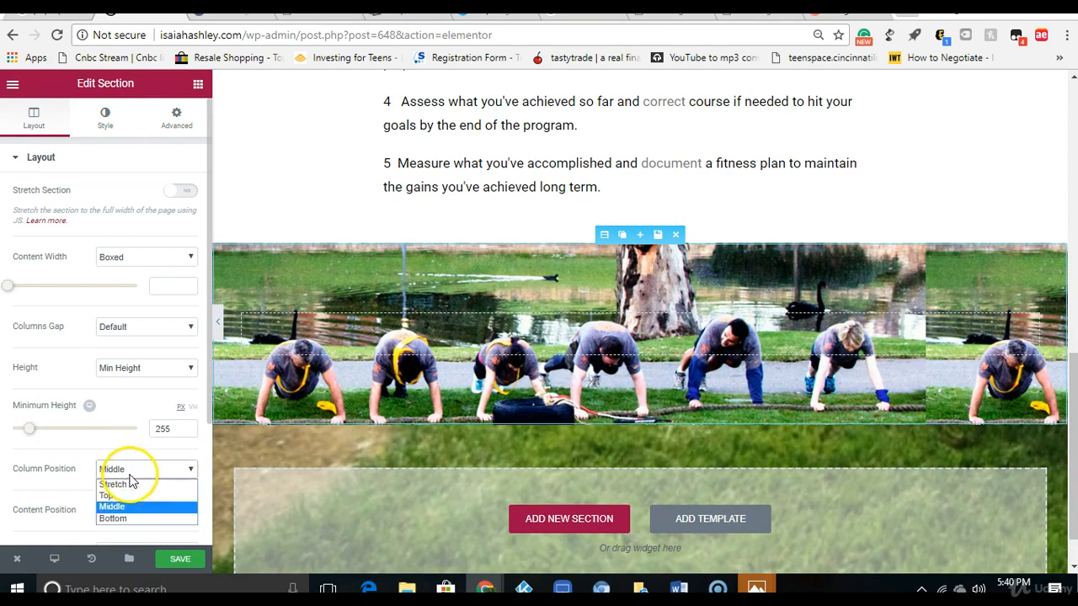
click(133, 507)
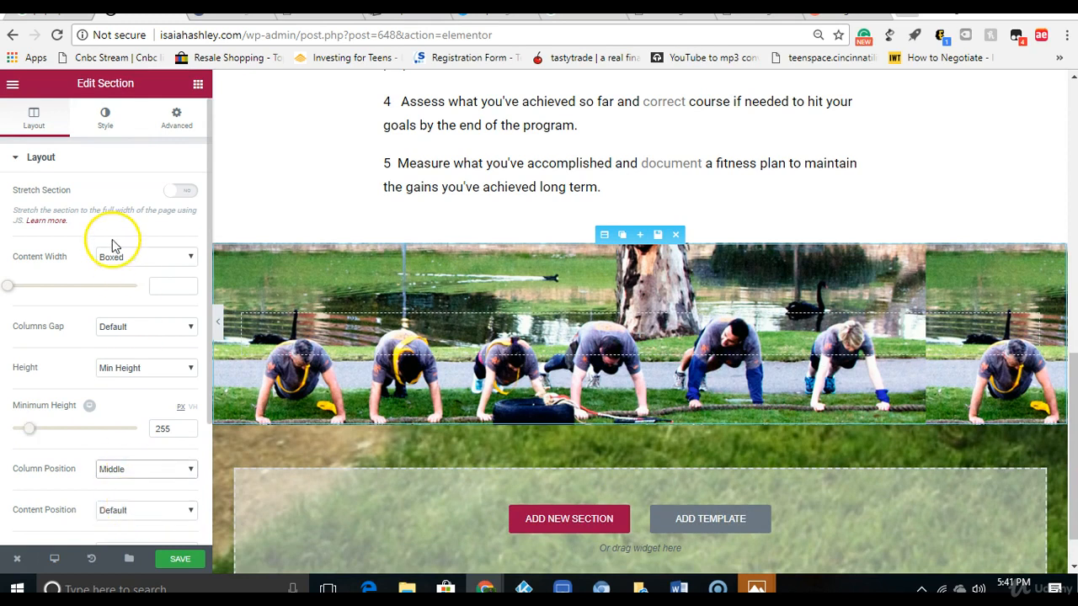
click(123, 326)
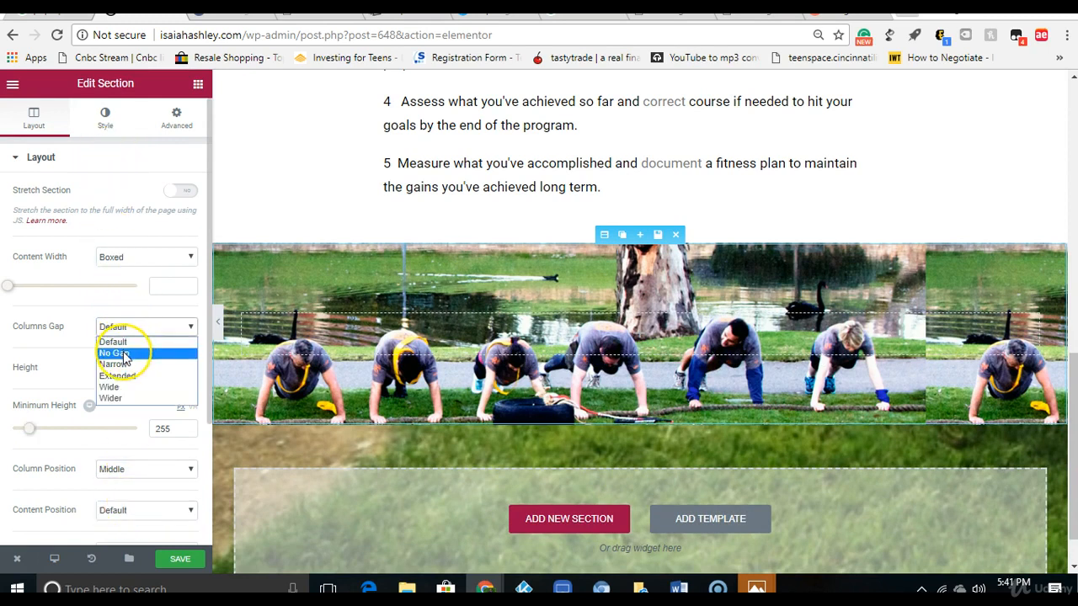
click(123, 354)
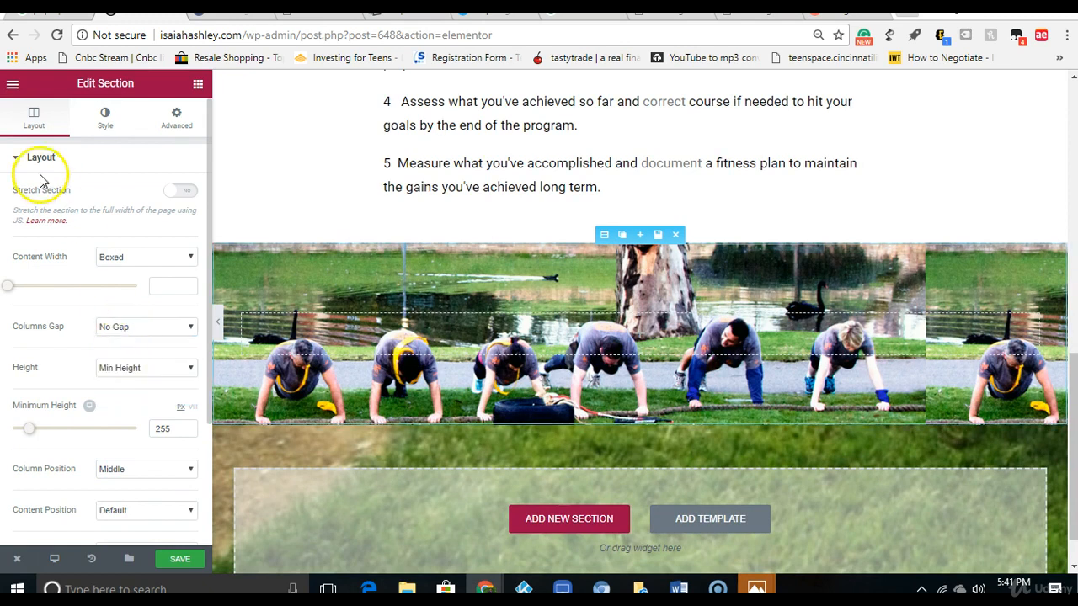
Step: Set the size of the image section's background to Contain
click(108, 126)
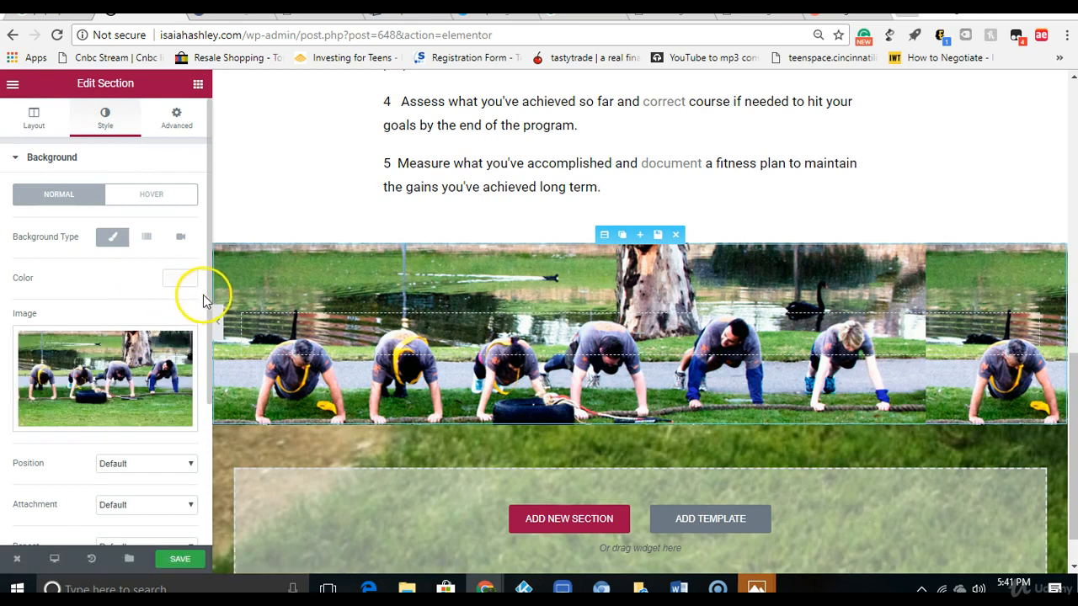
drag(208, 294, 199, 405)
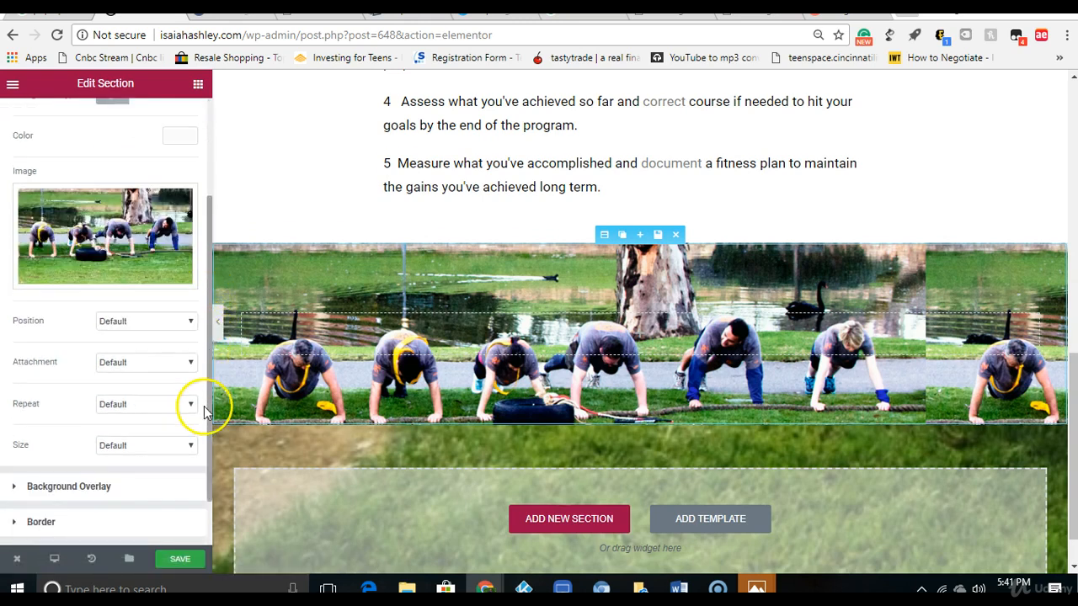
click(167, 446)
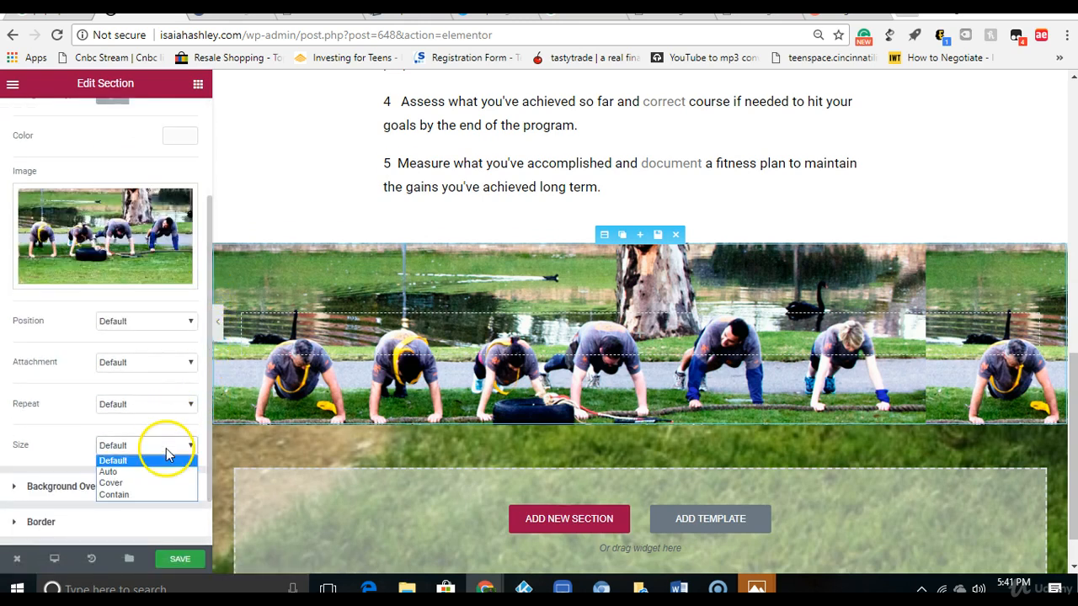
click(163, 496)
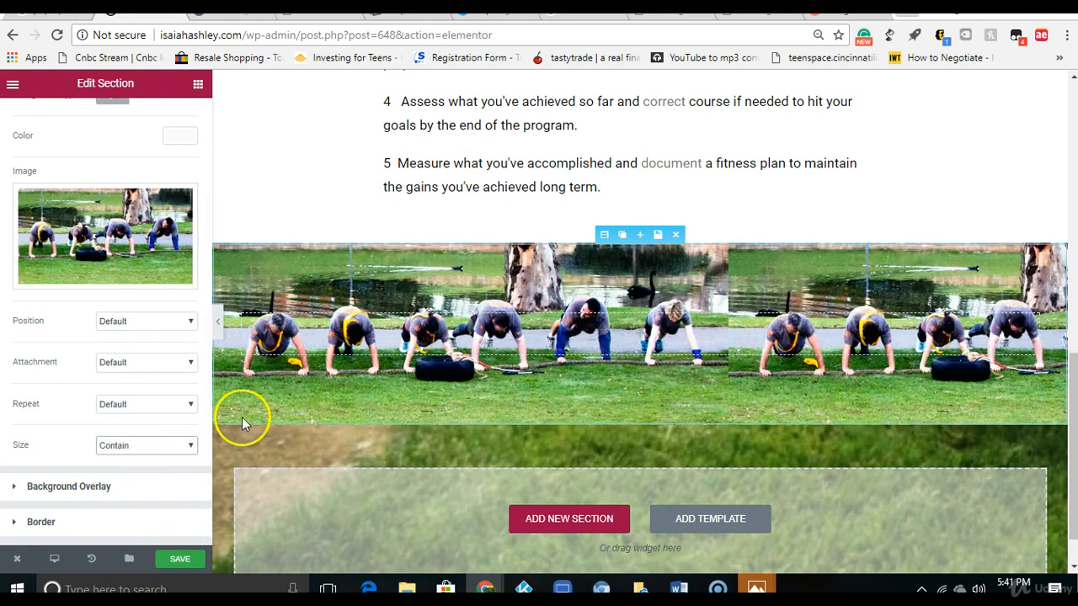
Step: Try the Cover and Auto sizes for the section's background image and return it to Contain
click(159, 364)
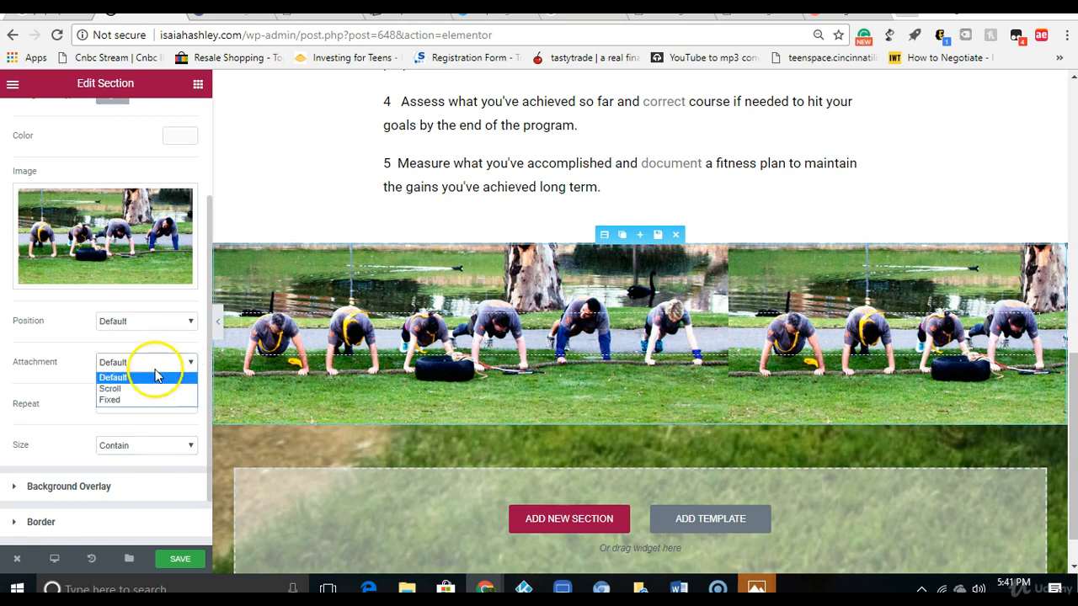
click(160, 325)
click(159, 323)
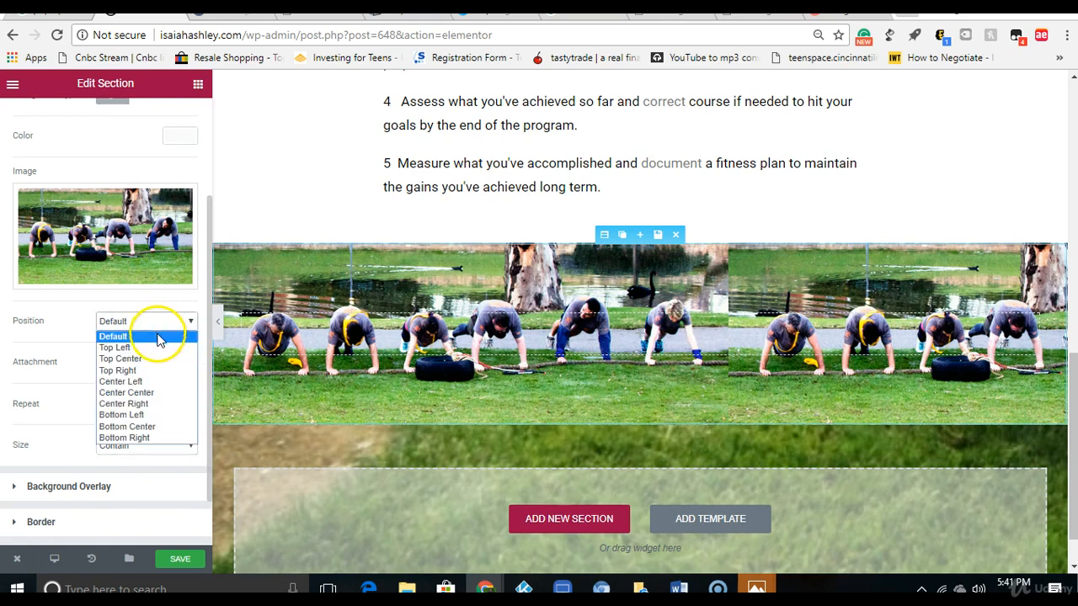
click(160, 337)
click(152, 447)
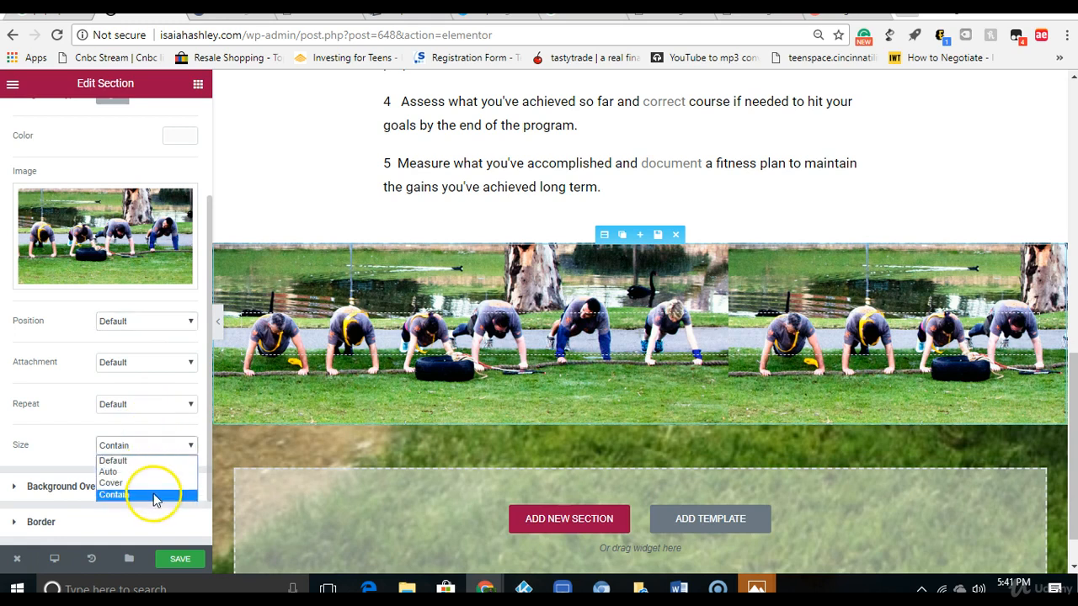
click(152, 483)
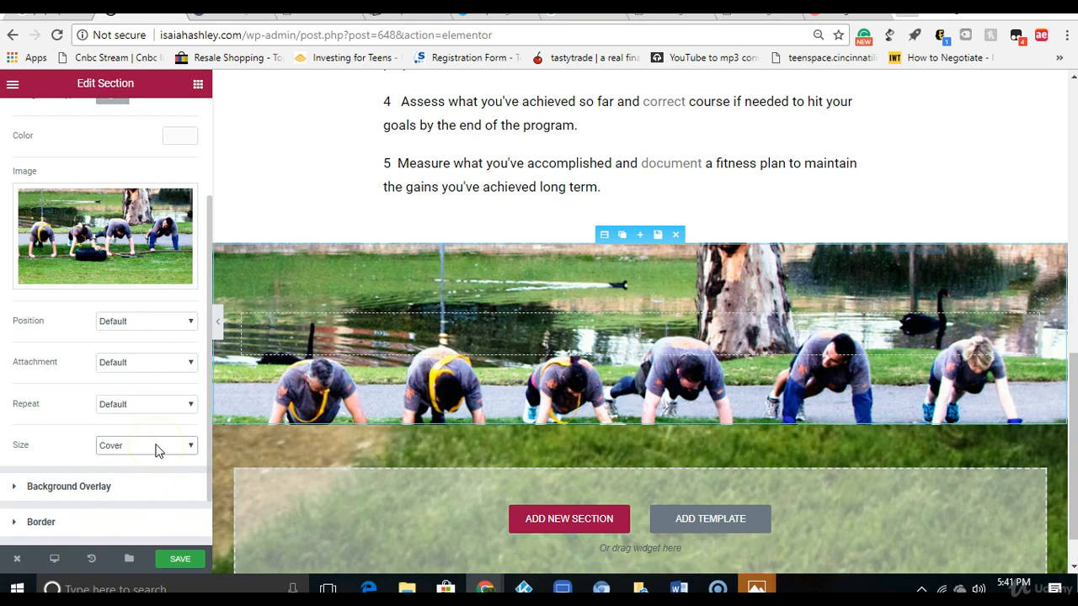
click(157, 448)
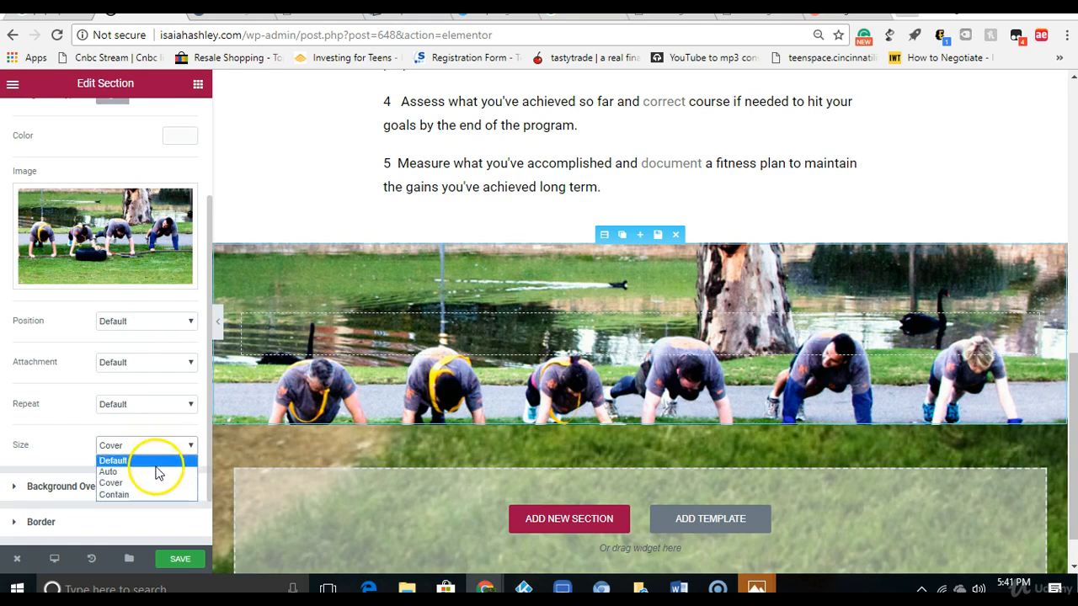
click(155, 472)
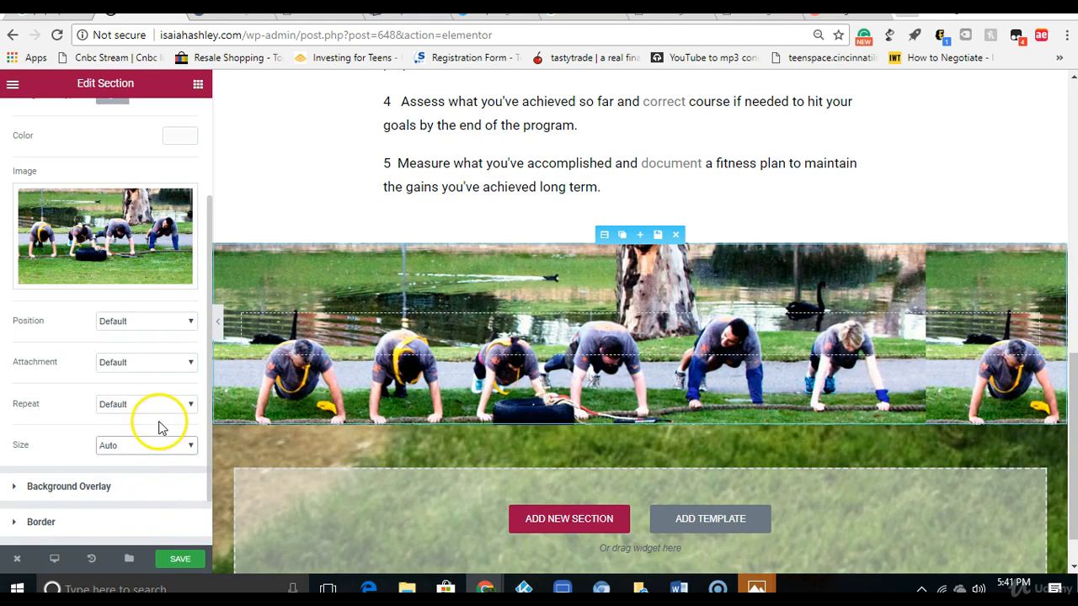
click(161, 443)
click(161, 493)
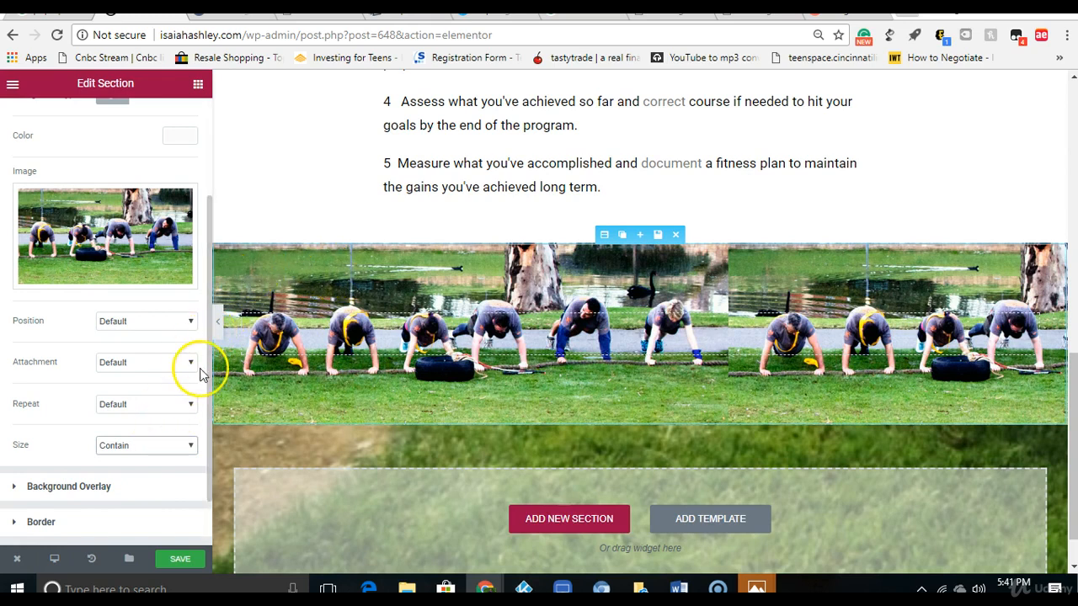
Step: Give the image section a Classic background overlay in black (#000000)
scroll(207, 404, down, 1)
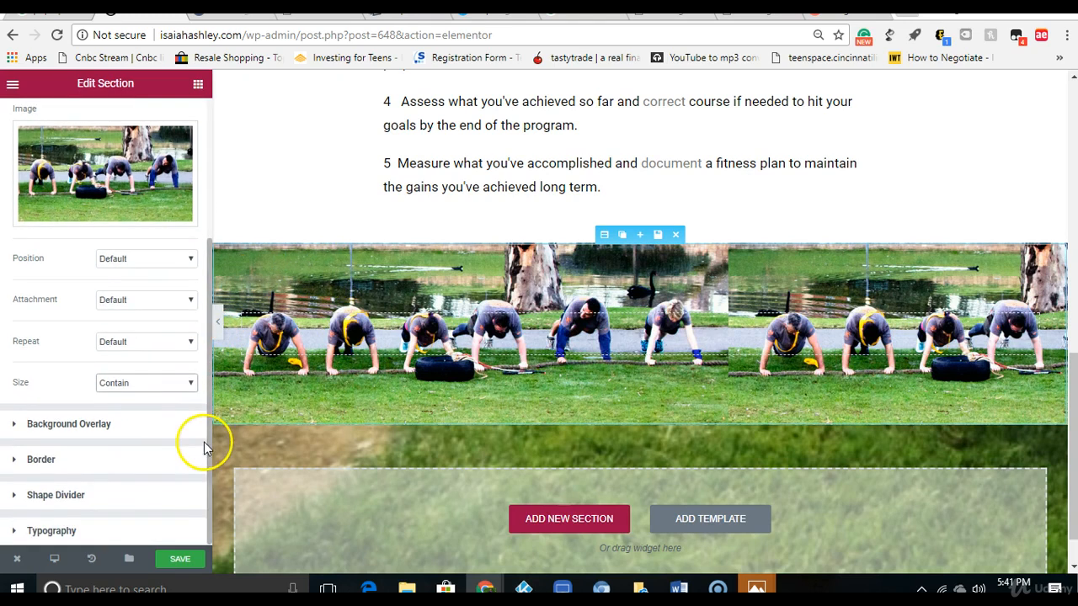
click(149, 429)
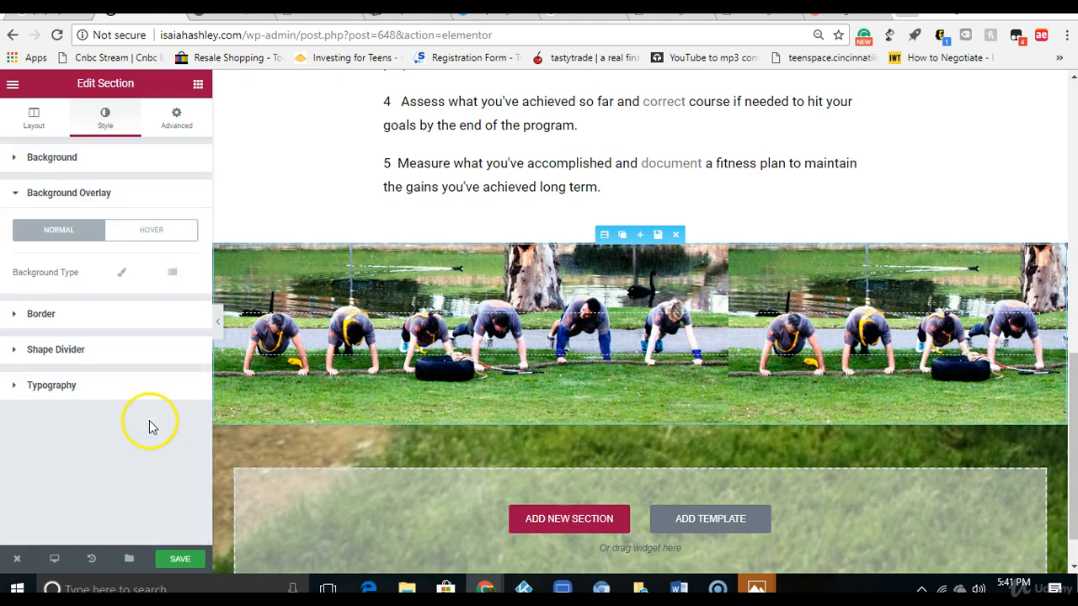
click(122, 272)
click(177, 318)
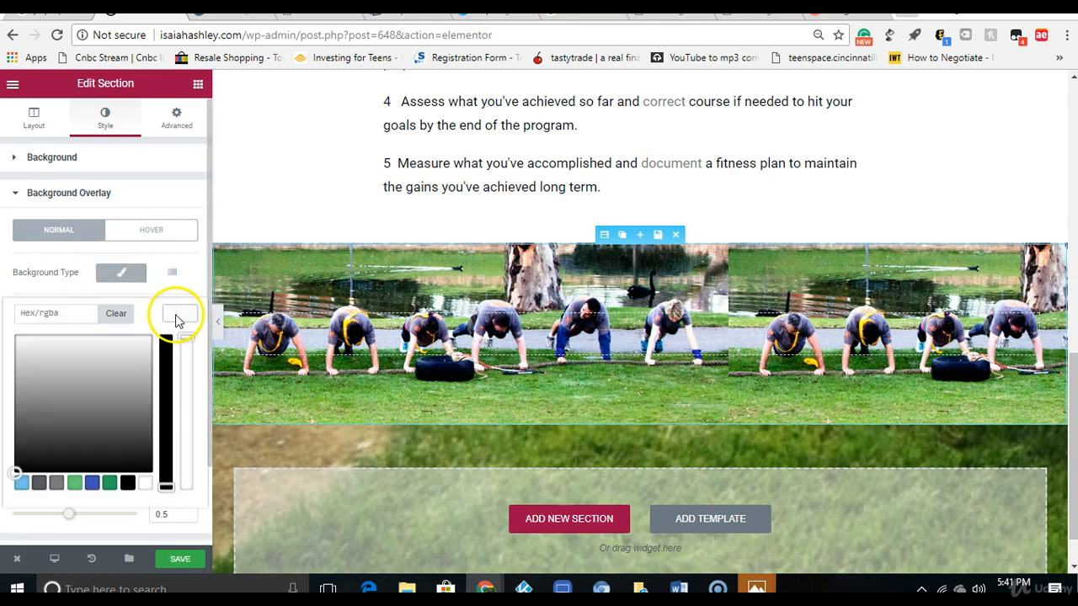
click(127, 482)
mouse_move(184, 338)
mouse_down()
mouse_move(186, 413)
mouse_move(184, 338)
mouse_up()
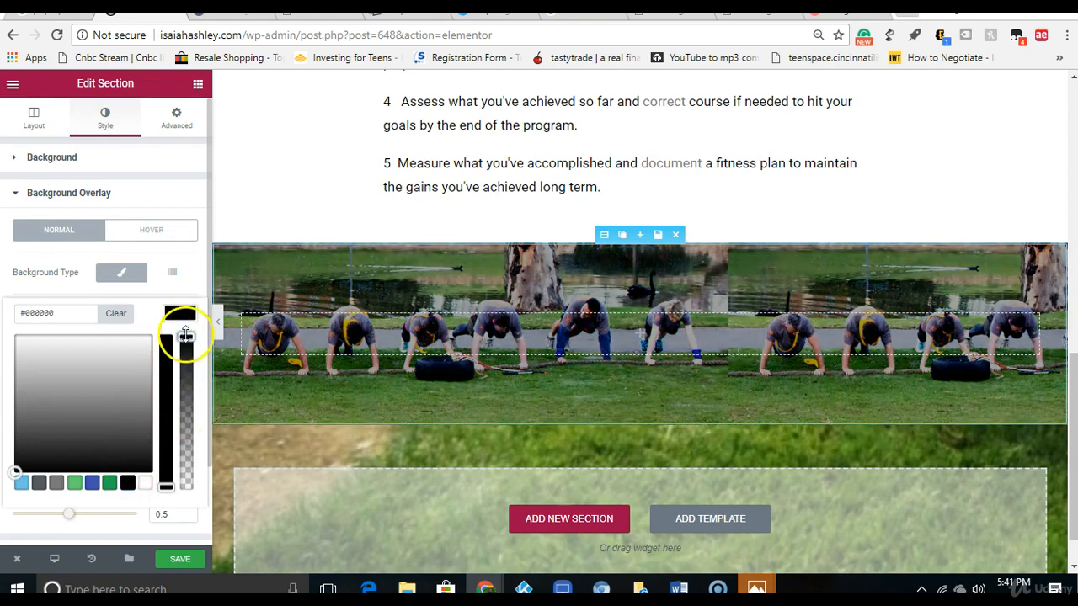
drag(166, 493, 186, 336)
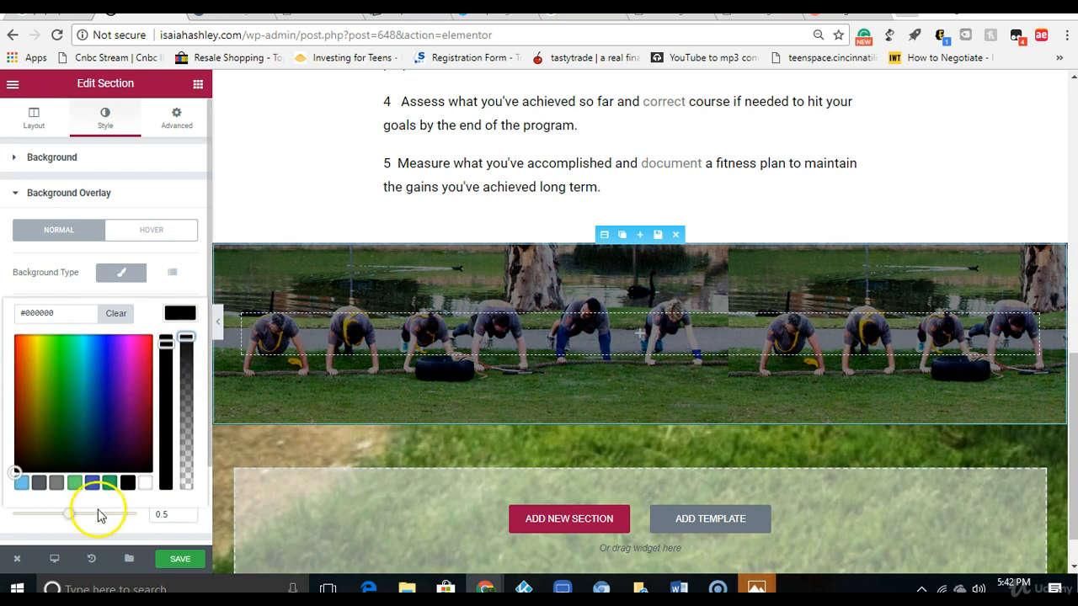
Step: Add a centred heading to the image section with the title "Our Next Boot Camp Will Start in:"
click(196, 84)
drag(157, 177, 658, 328)
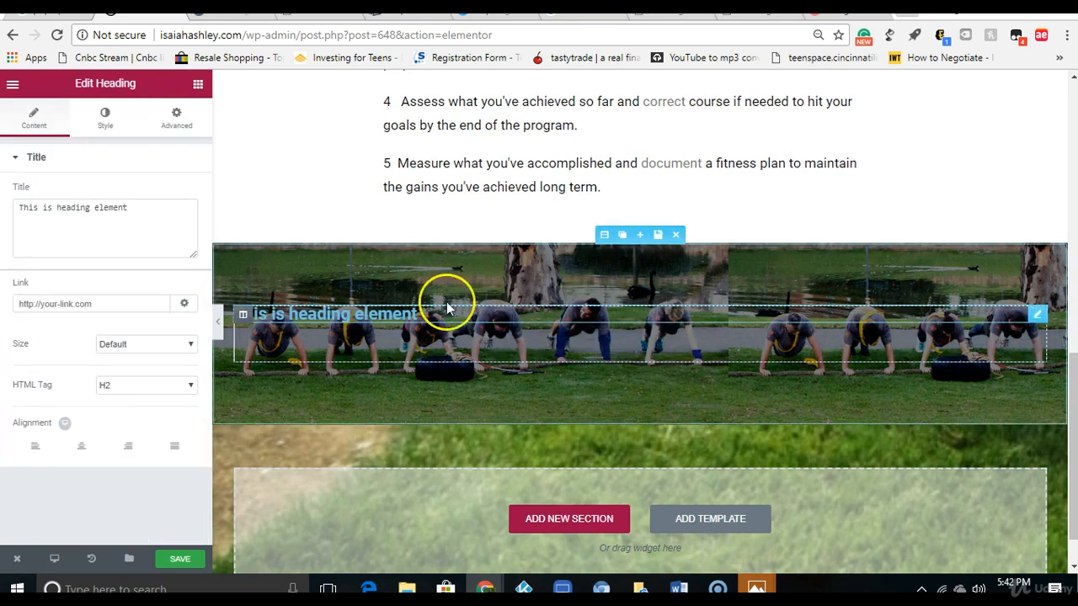
click(84, 449)
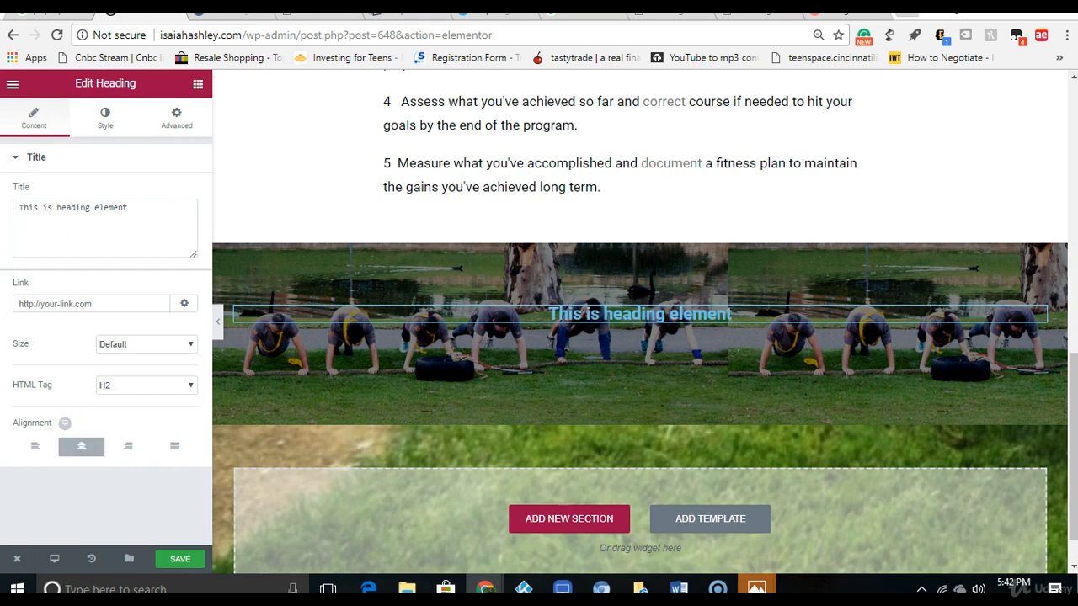
right_click(137, 206)
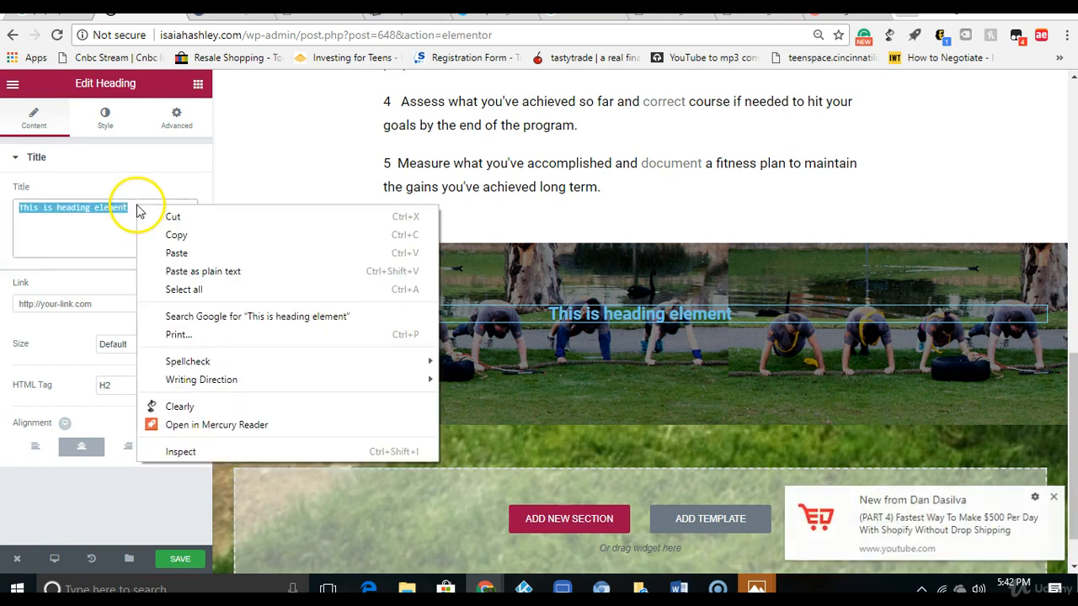
click(175, 251)
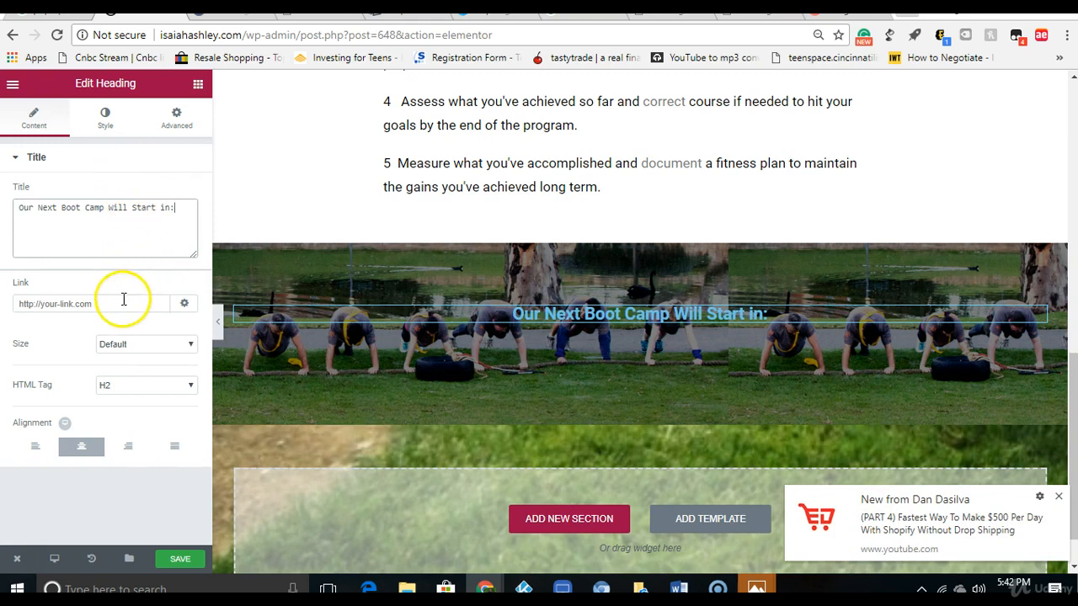
Step: Set the countdown section heading's text colour to white (#ffffff)
click(106, 115)
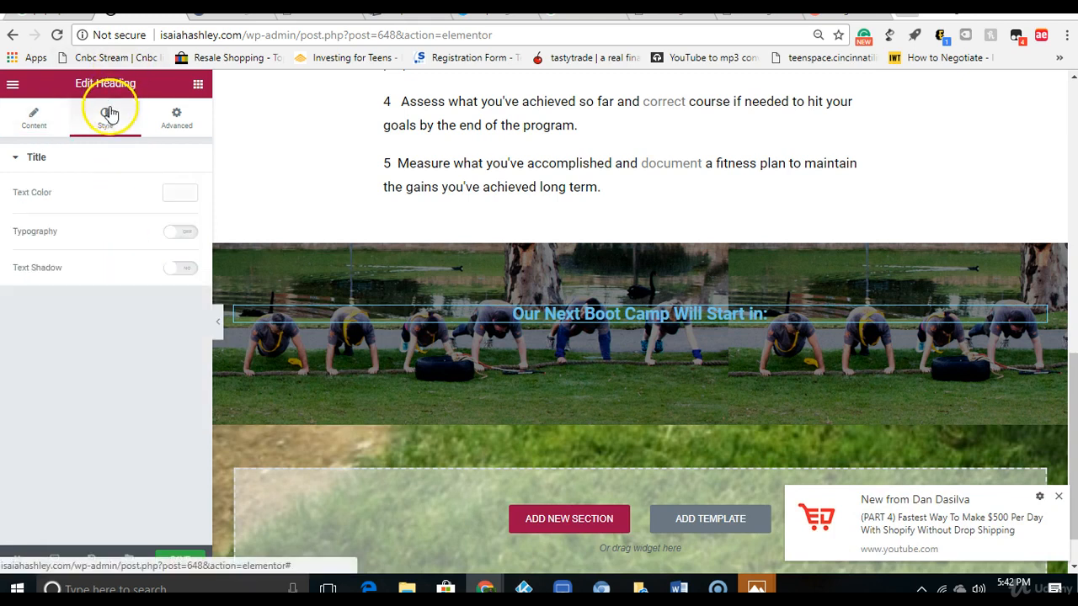
click(181, 195)
click(144, 362)
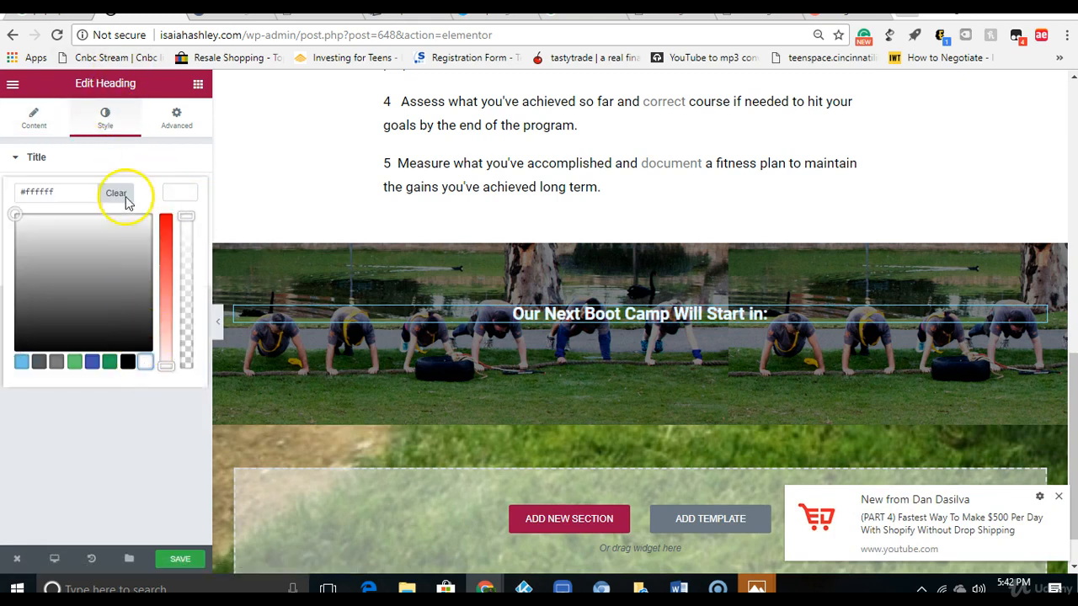
click(104, 115)
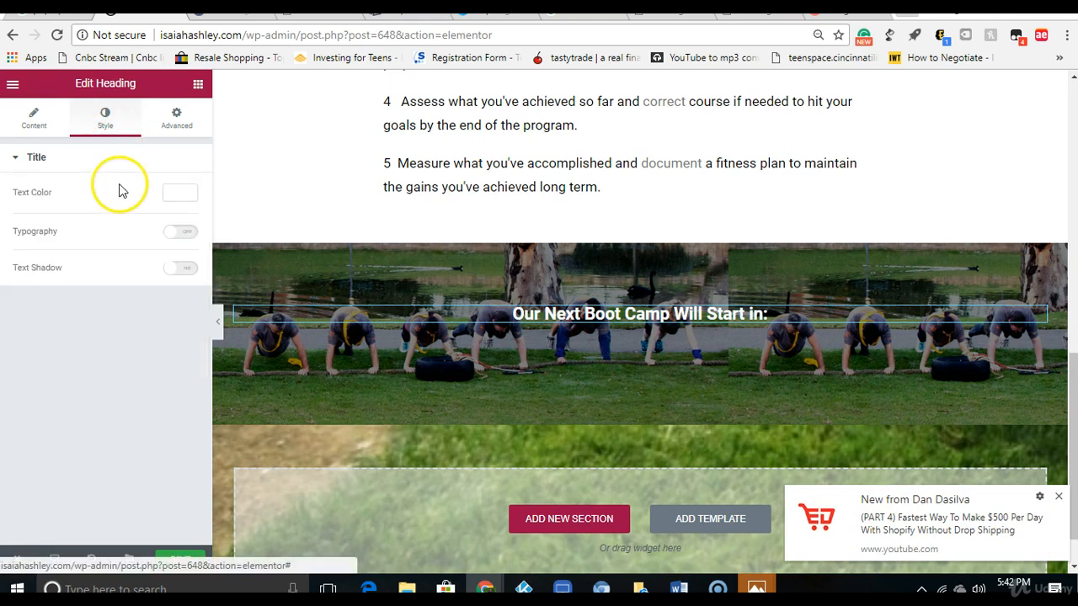
Step: Turn on the heading's custom typography with size 24 px, family Arial and weight Bold
click(181, 234)
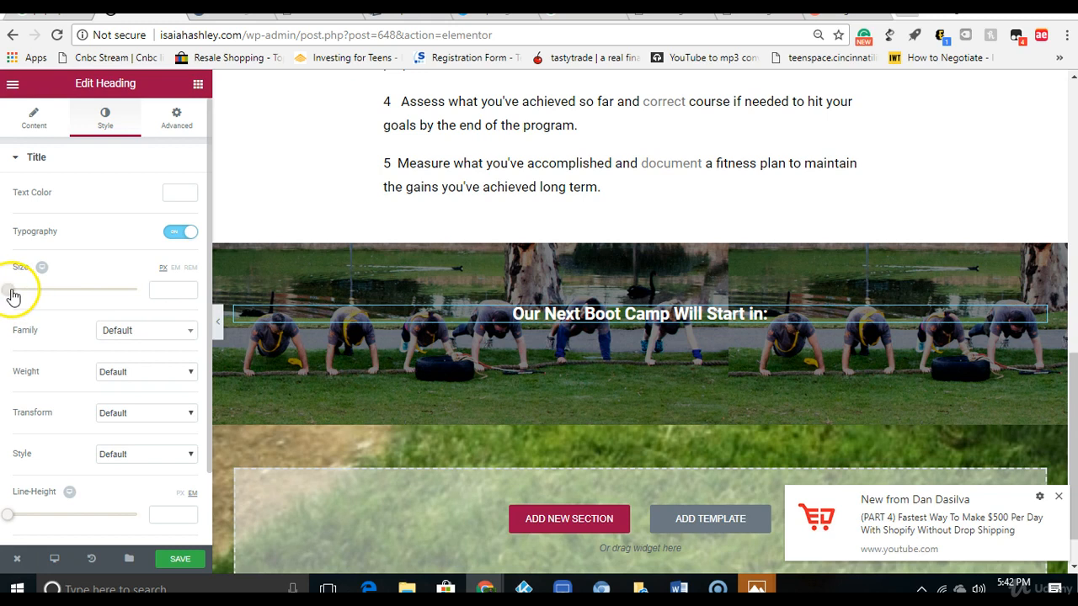
drag(17, 293, 32, 293)
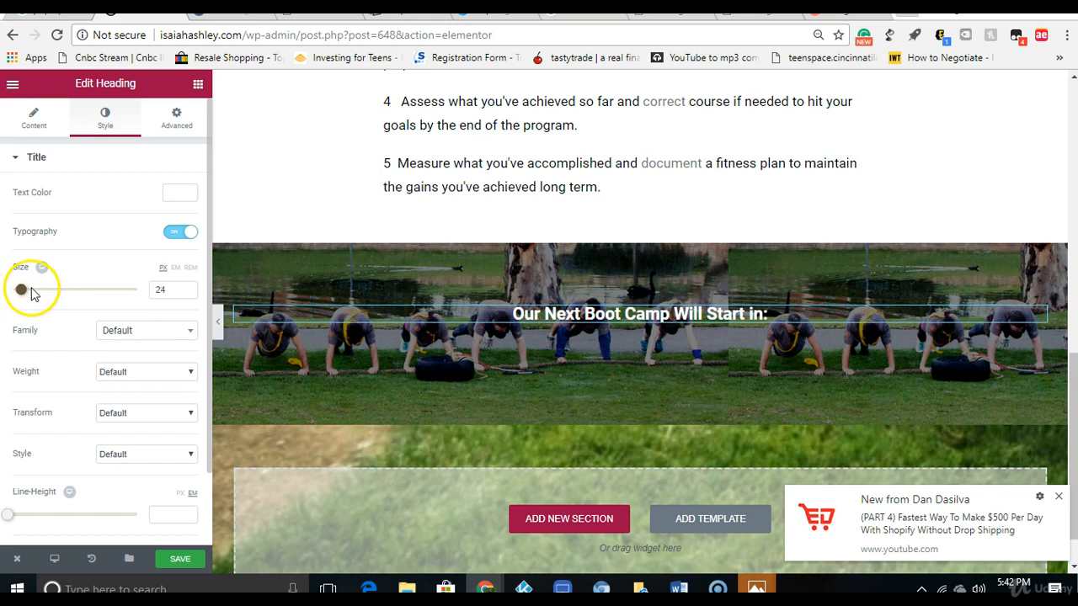
click(120, 330)
click(131, 405)
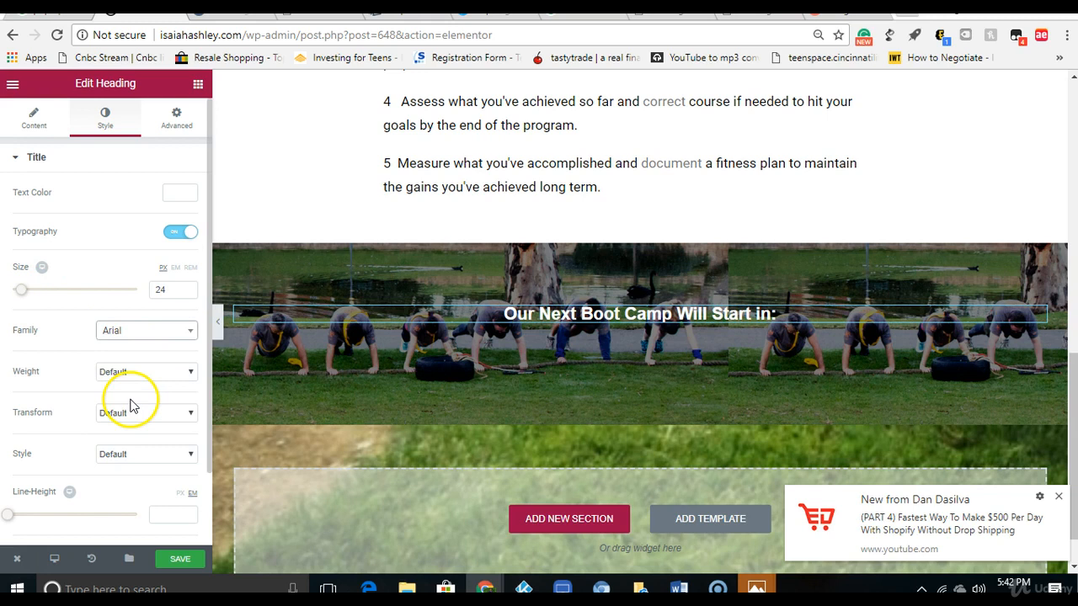
click(146, 381)
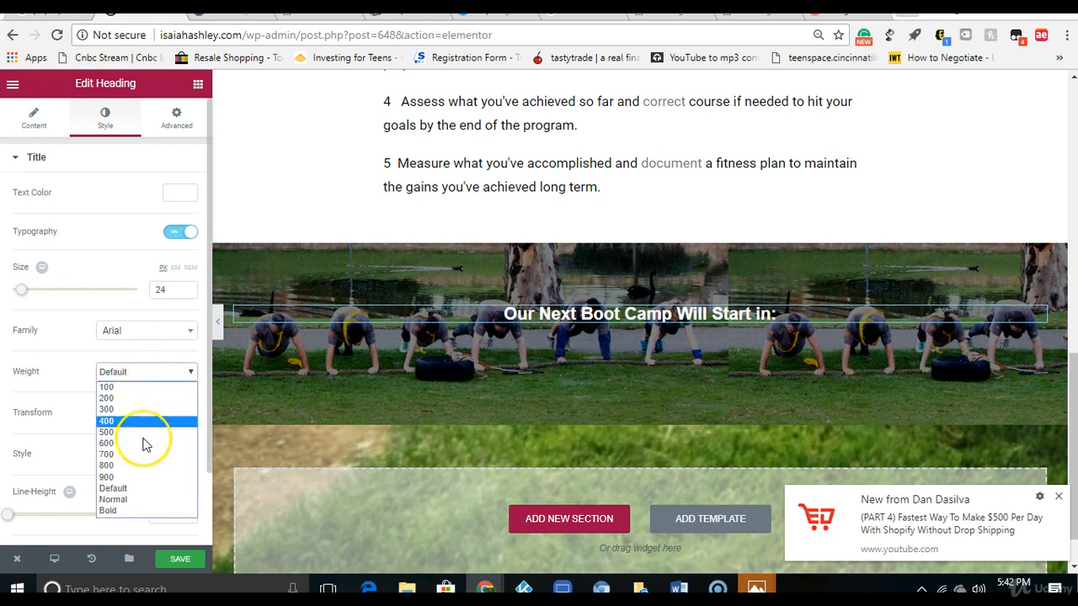
click(140, 511)
Step: Set the heading's text transform to Capitalize, style to Normal and line height to 0.1 em
click(128, 404)
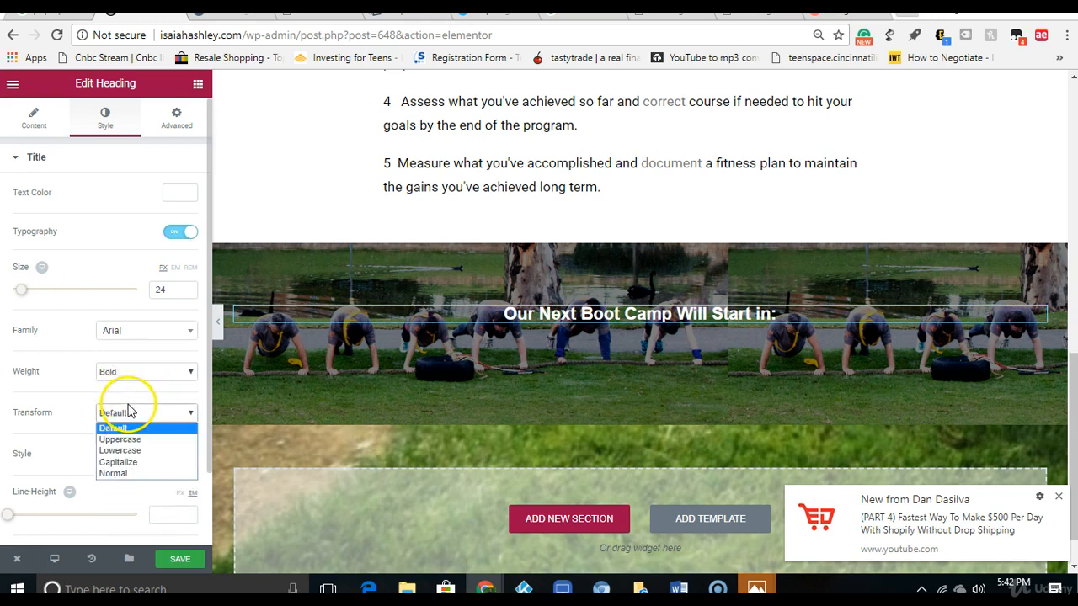
click(131, 463)
click(134, 454)
click(130, 483)
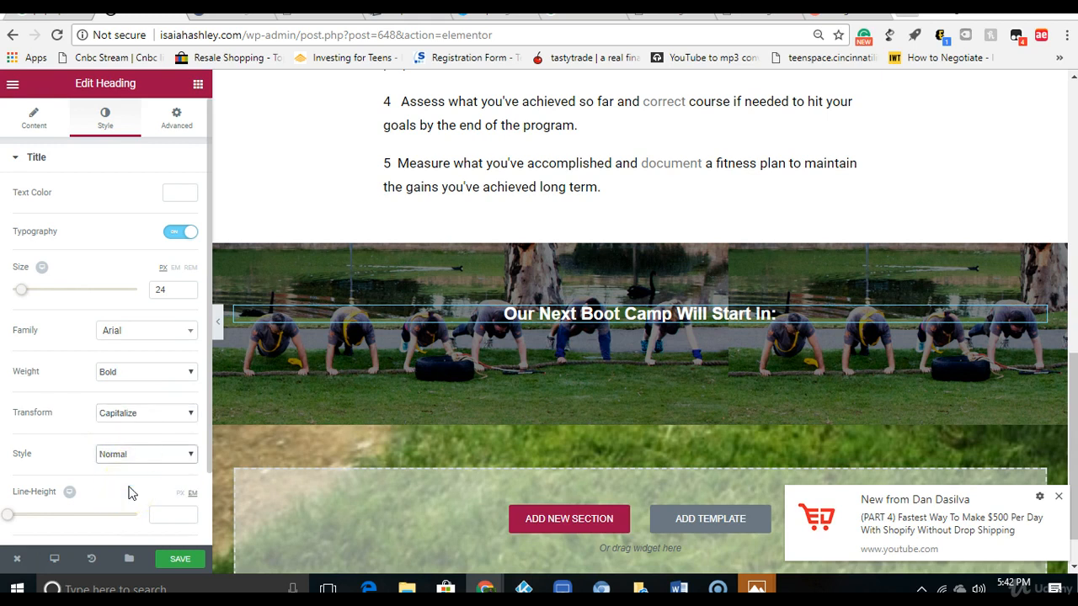
mouse_move(8, 515)
mouse_down()
mouse_move(27, 515)
mouse_move(9, 519)
mouse_up()
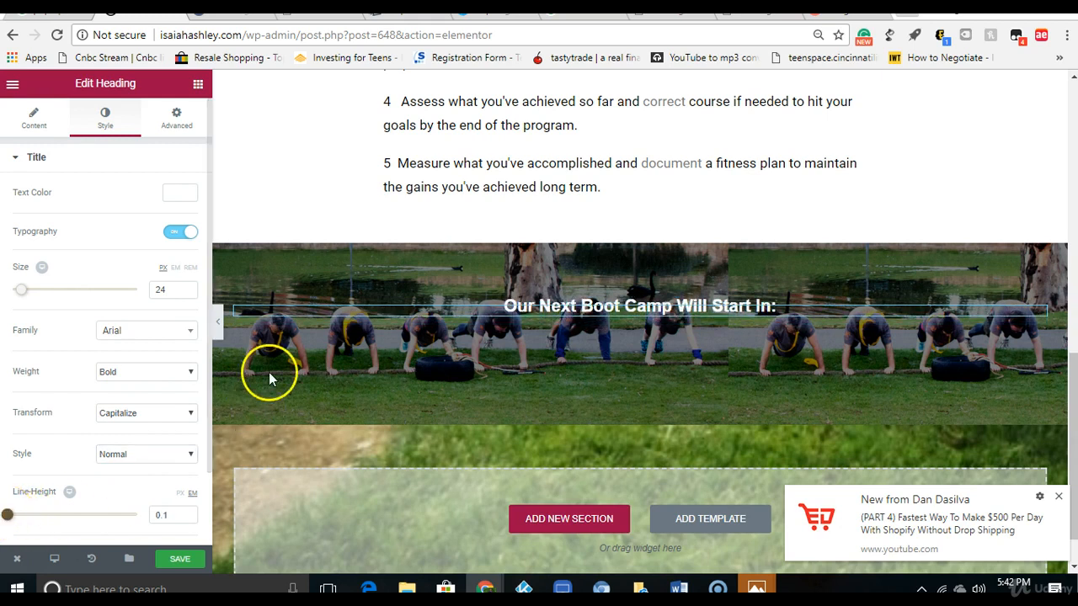
drag(210, 383, 209, 457)
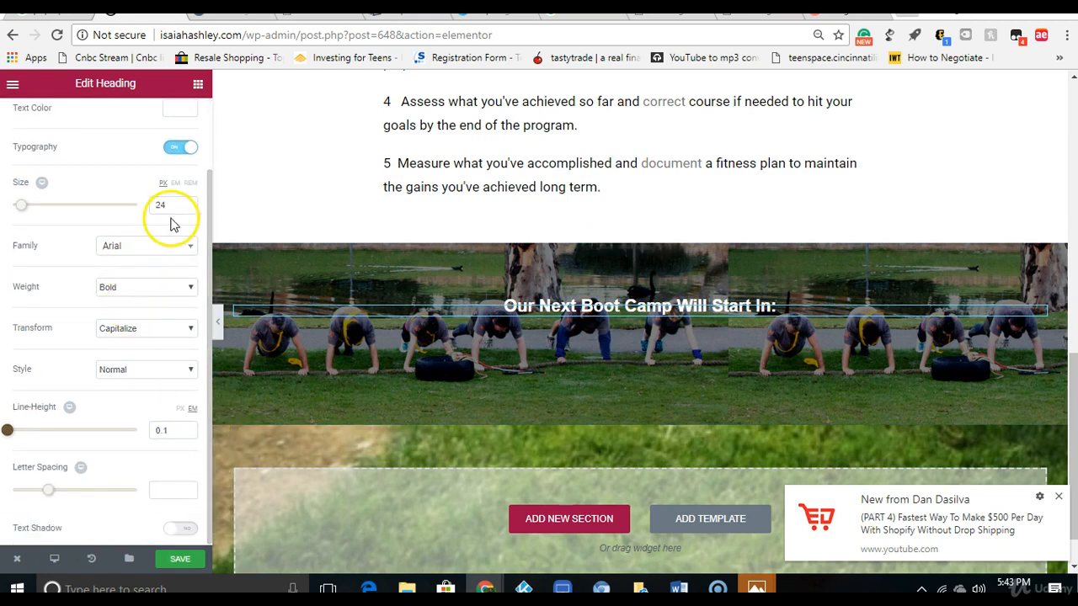
Step: Add a Countdown widget beneath the "Our Next Boot Camp Will Start In:" heading
click(197, 81)
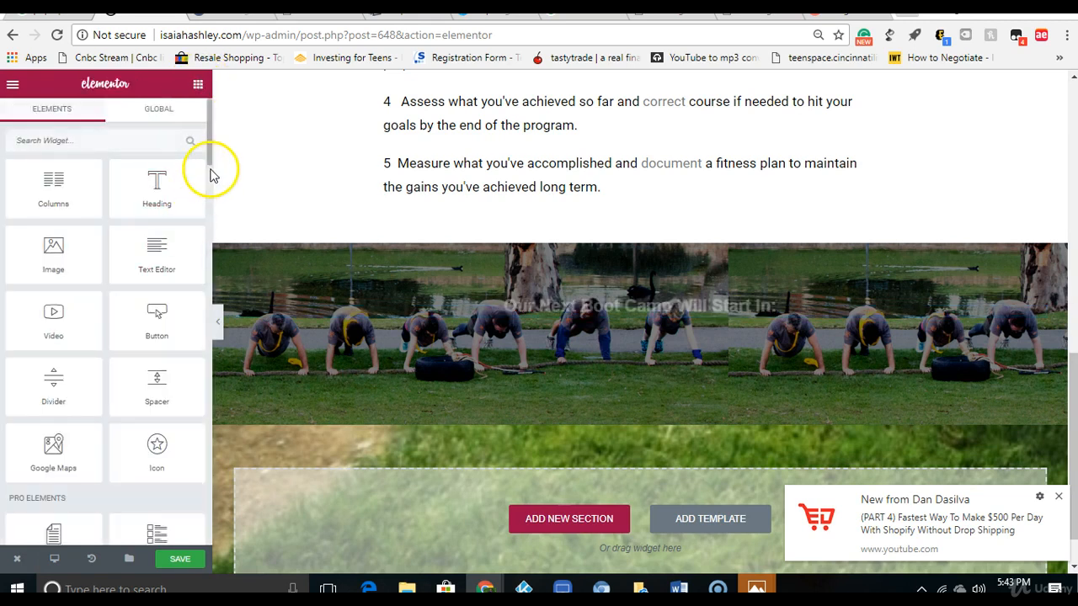
drag(207, 168, 202, 221)
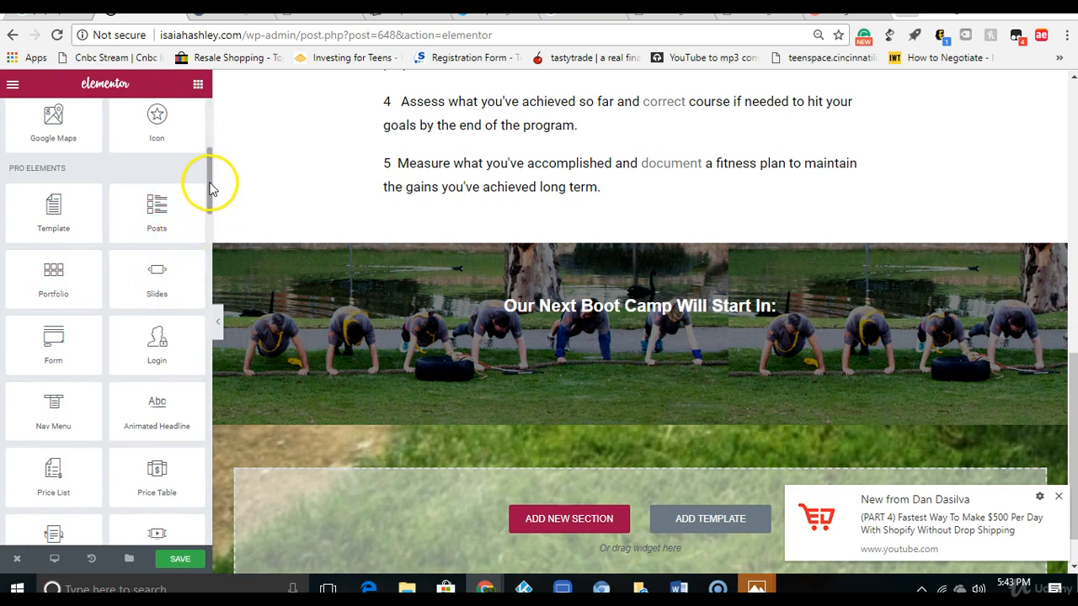
scroll(211, 187, down, 3)
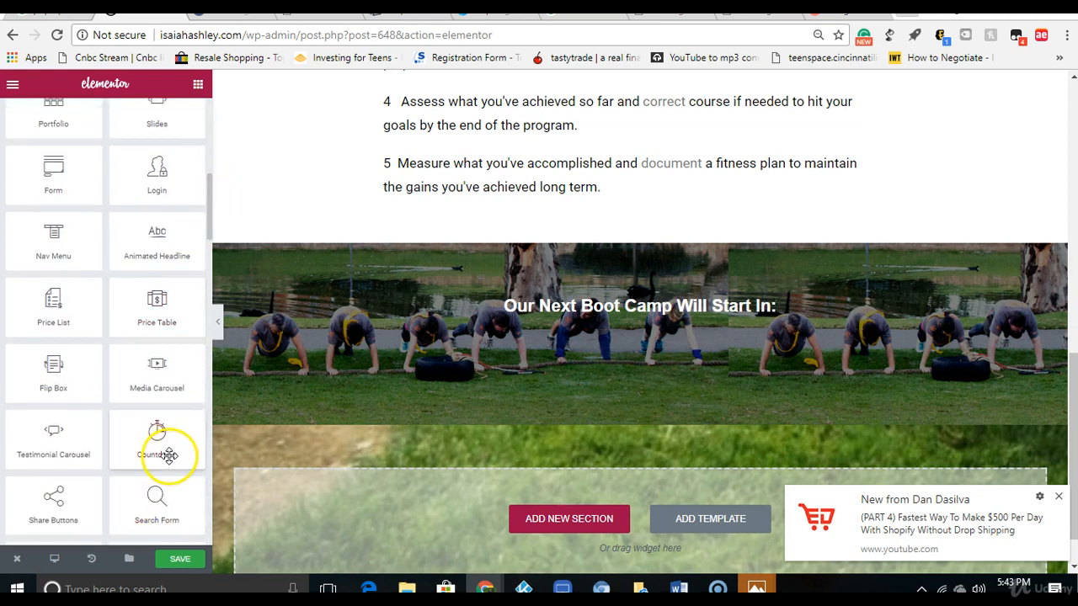
drag(170, 455, 637, 320)
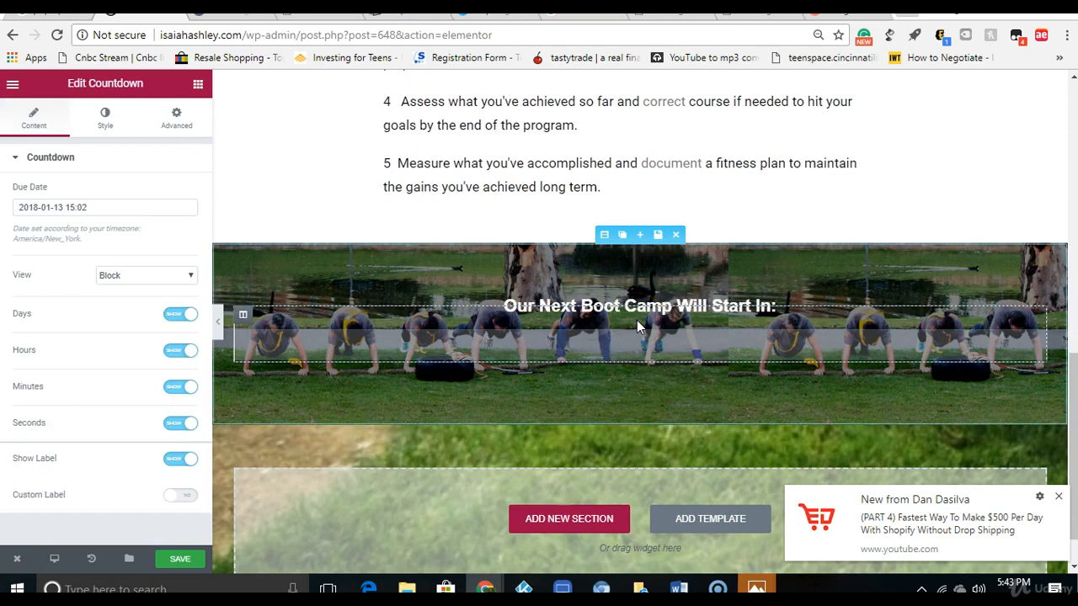
click(102, 208)
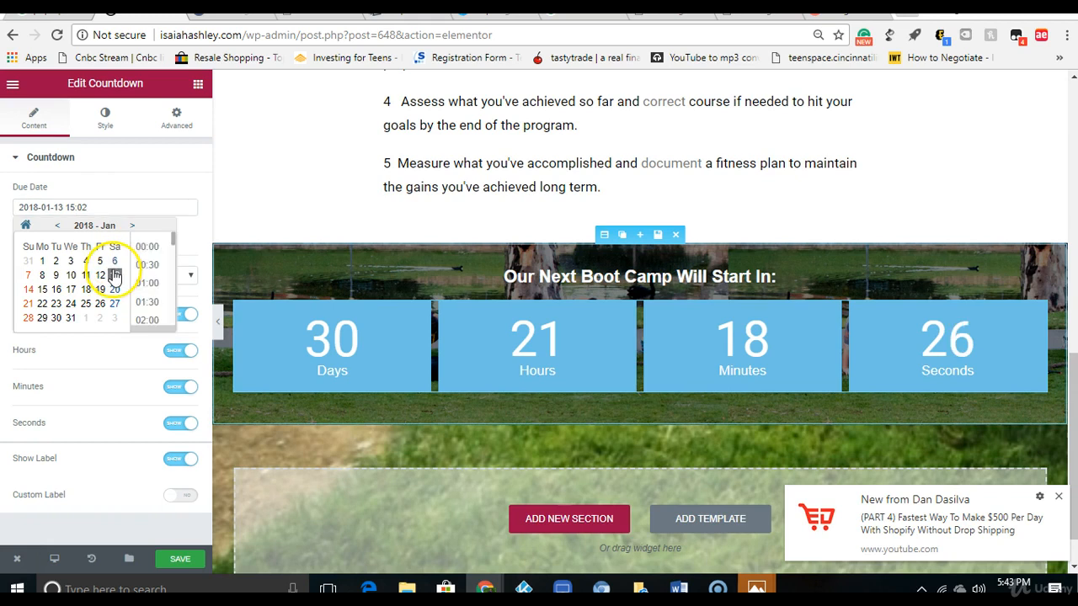
click(143, 245)
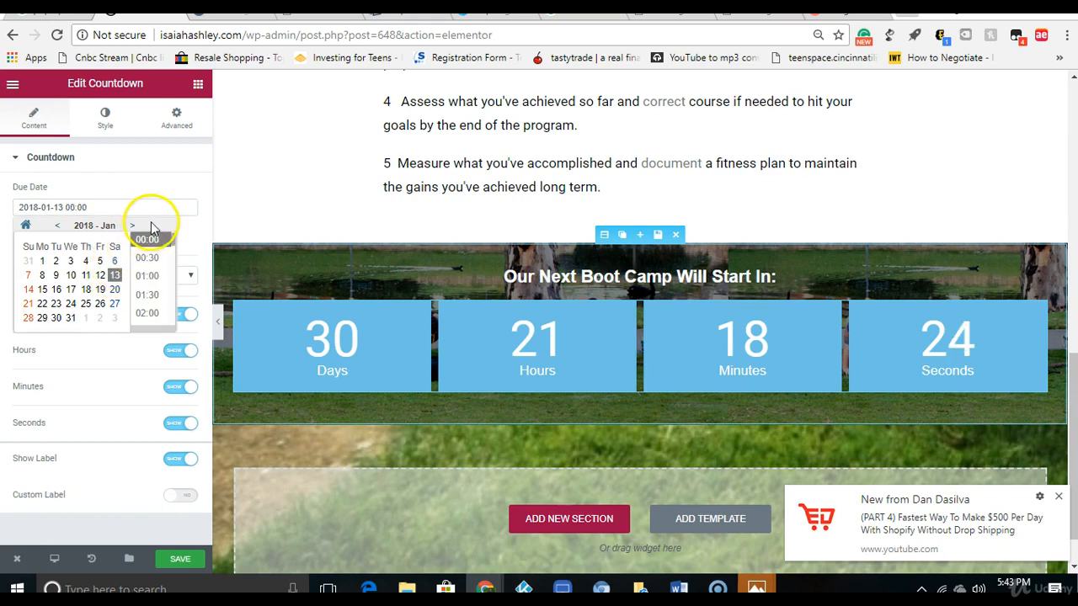
click(192, 243)
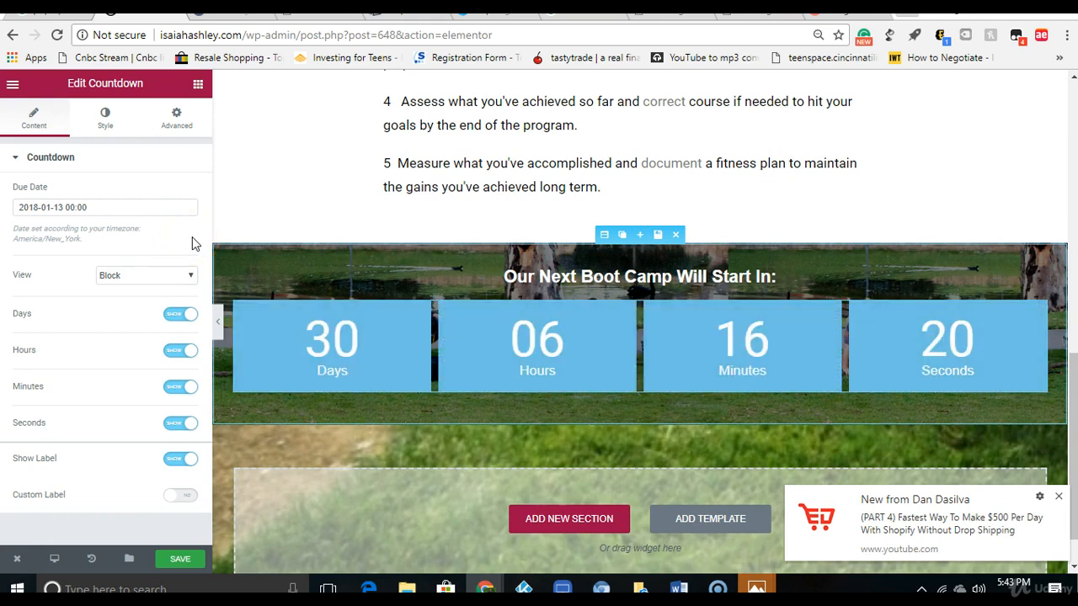
click(67, 210)
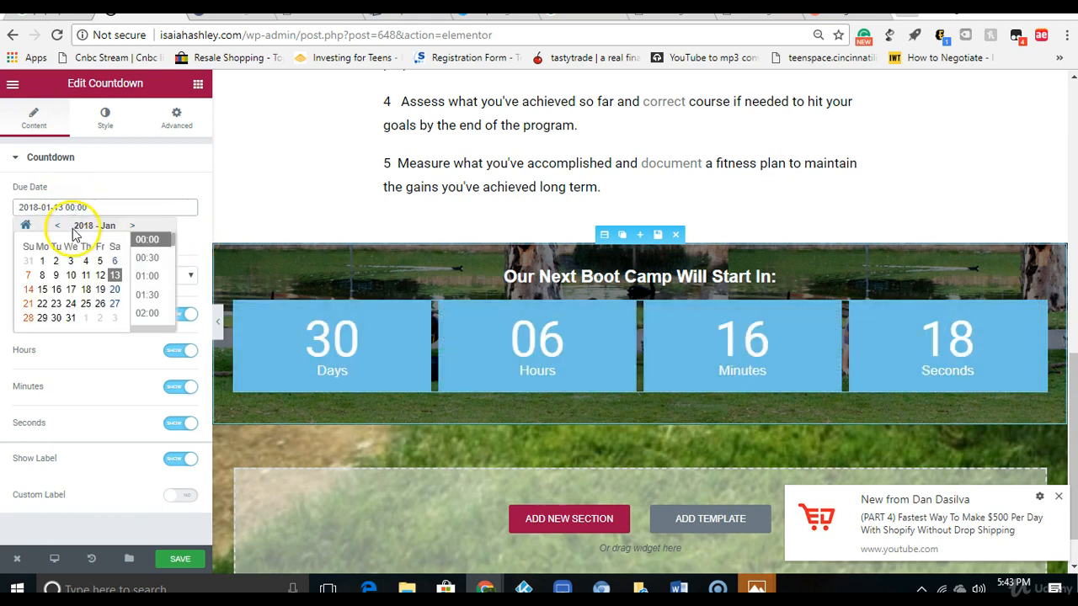
click(57, 226)
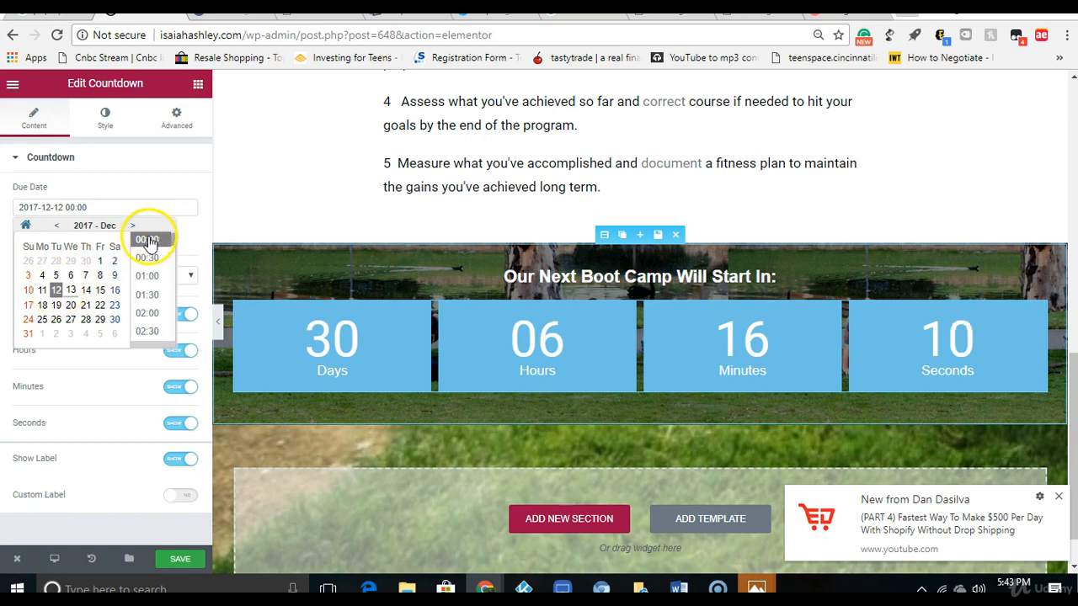
click(200, 235)
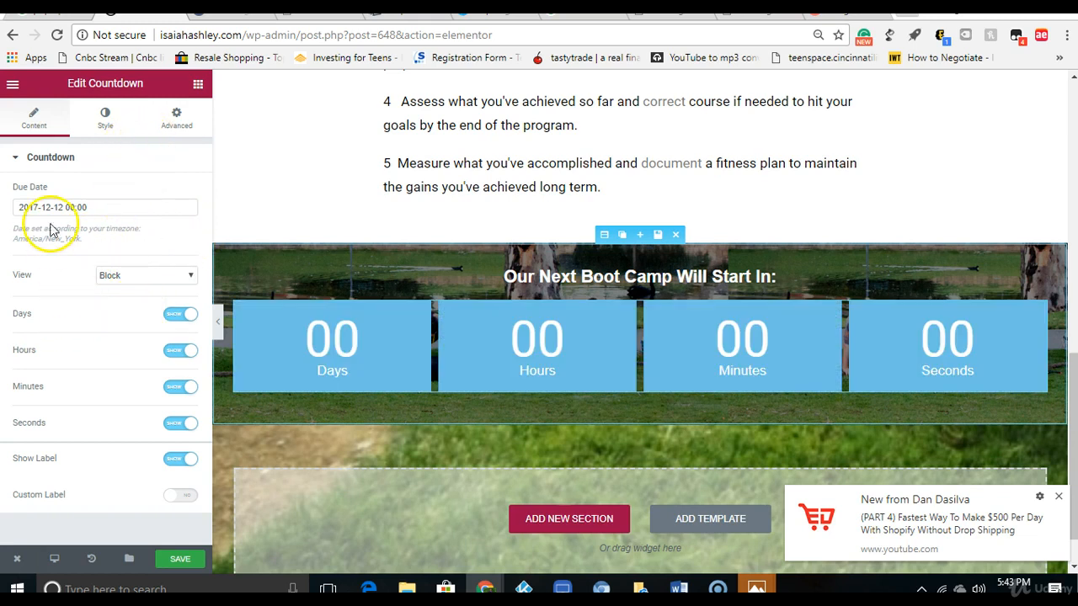
Step: Set the countdown boxes' background colour to fully transparent black, rgba(0,0,0,0)
click(102, 118)
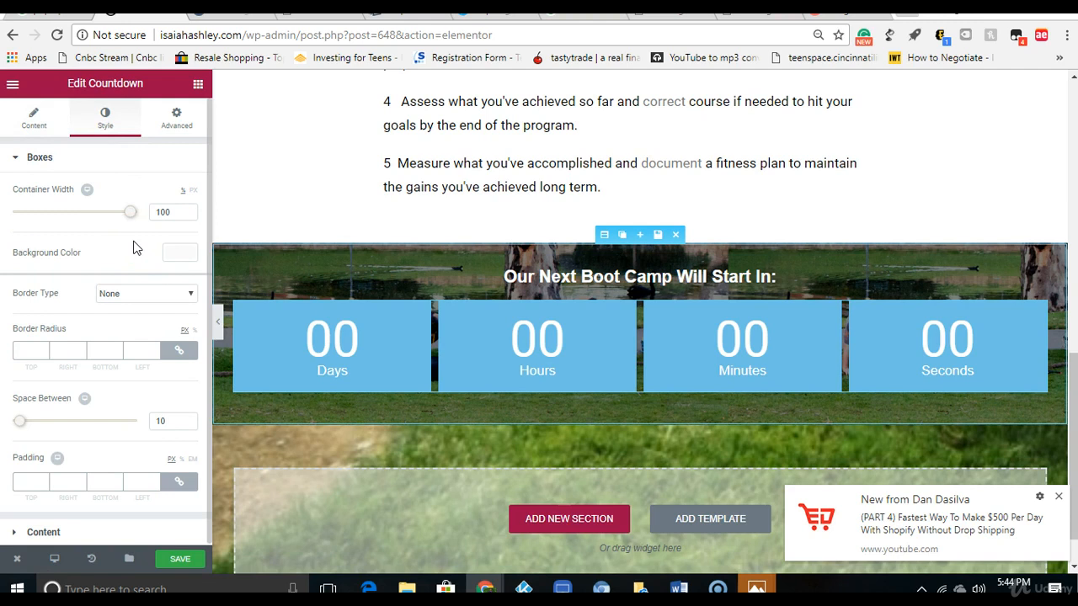
click(177, 255)
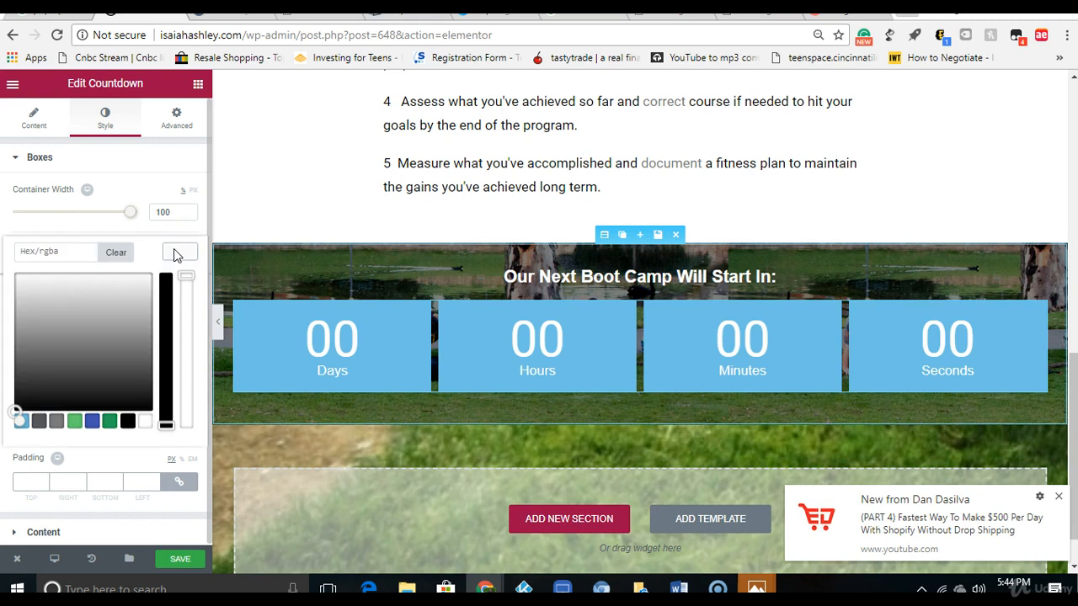
click(128, 421)
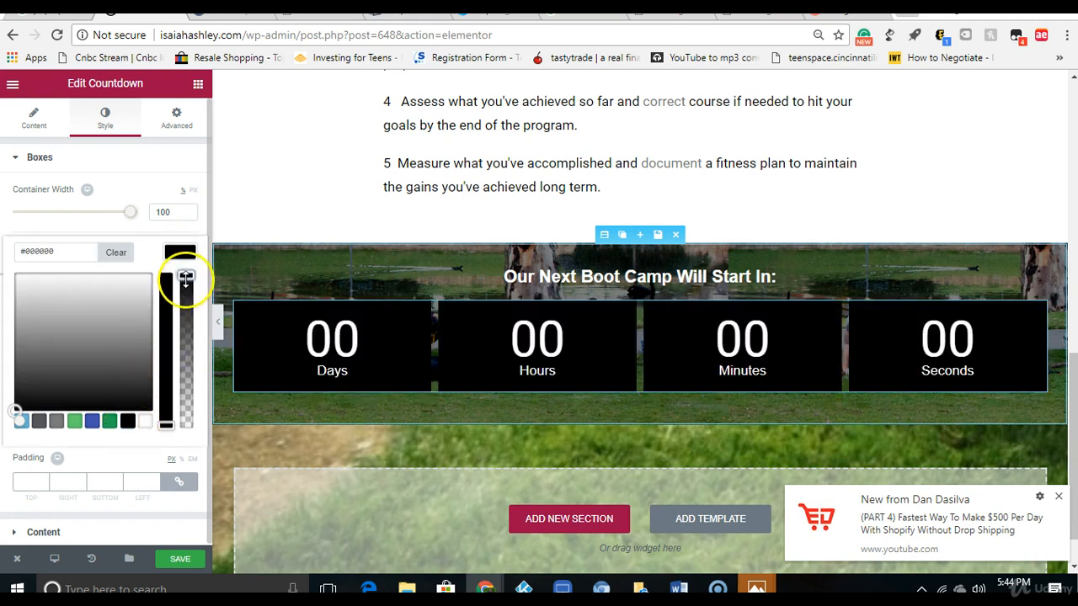
drag(185, 279, 185, 487)
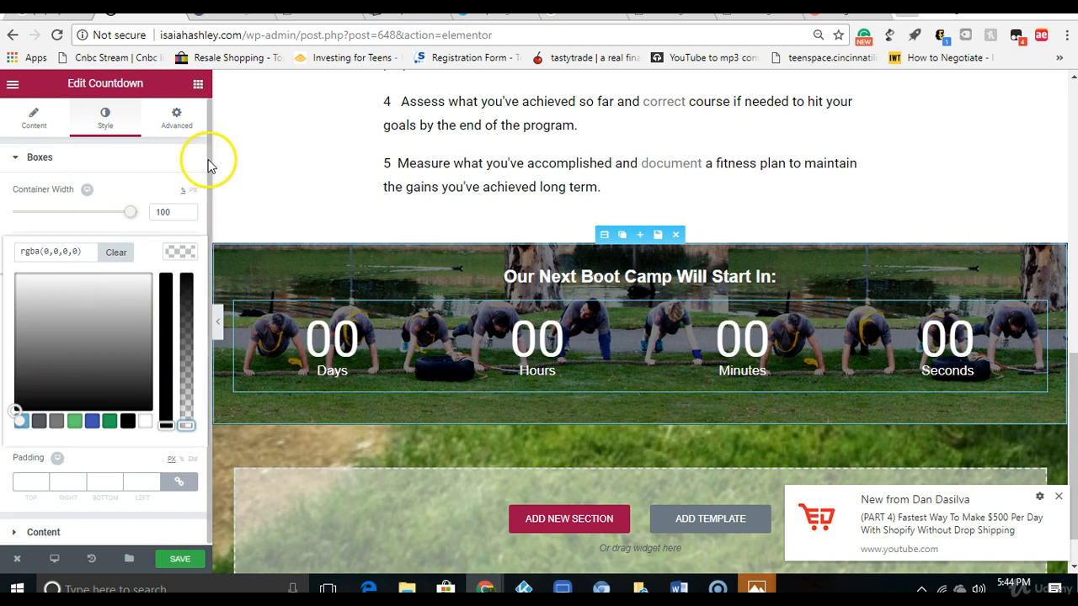
click(205, 234)
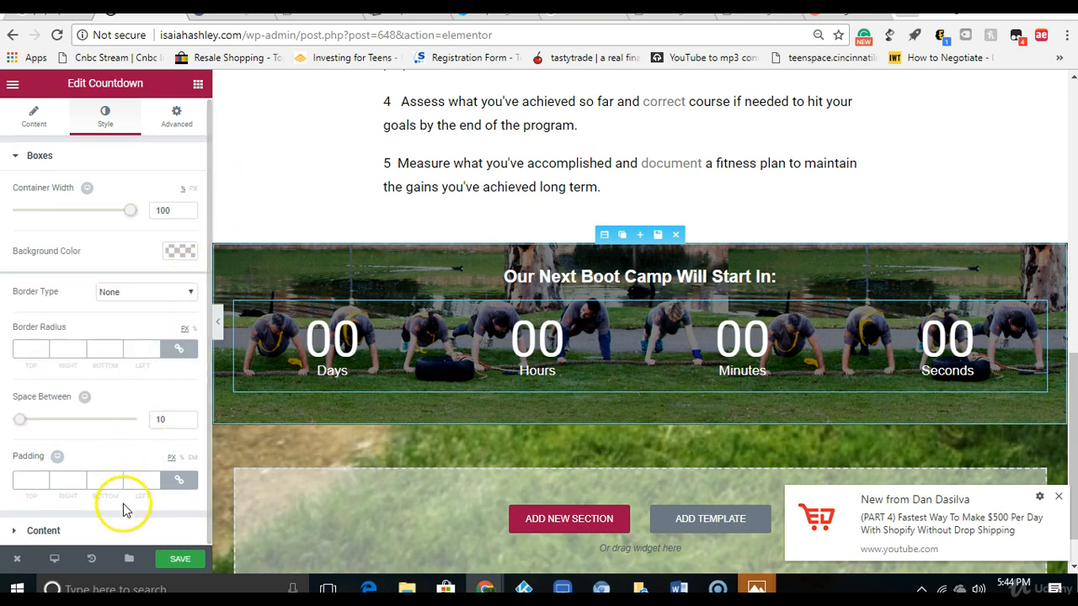
Step: Set the countdown digits' colour to a deeper shade of the preset light blue, #48b4e2
click(124, 534)
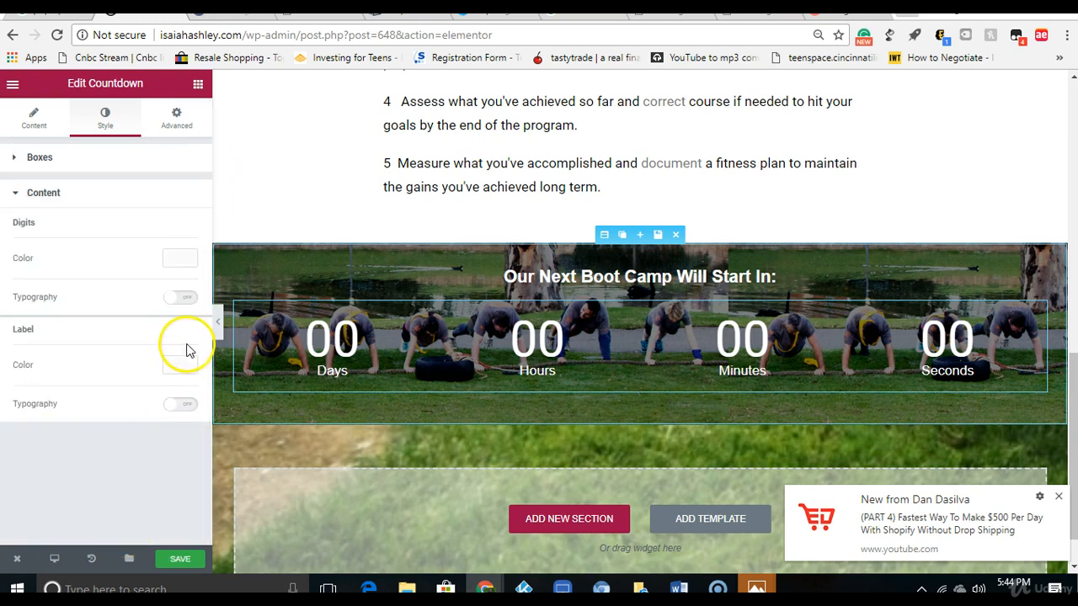
click(180, 259)
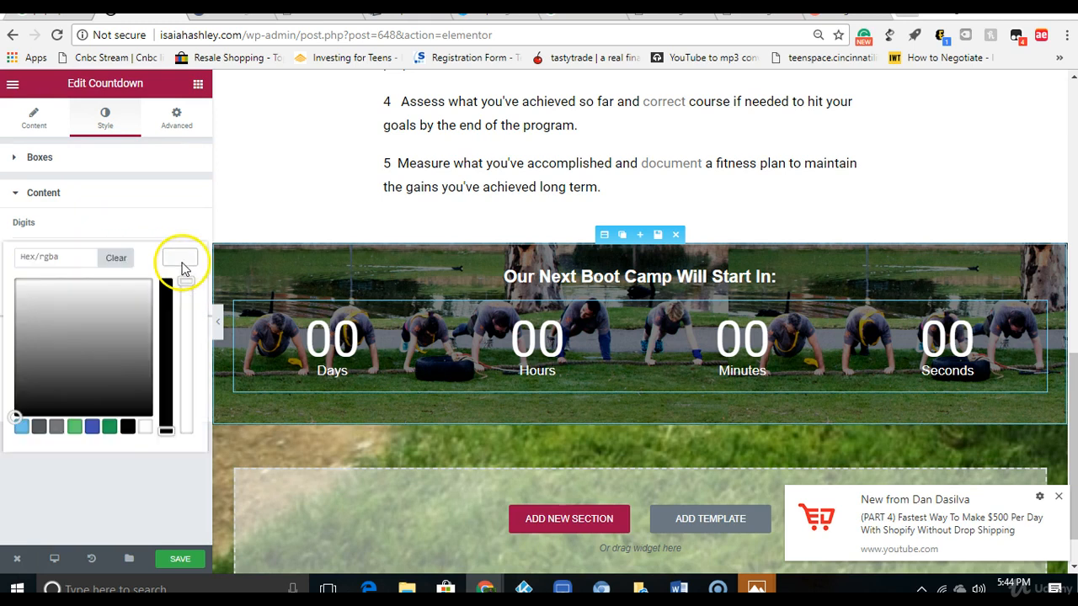
click(22, 428)
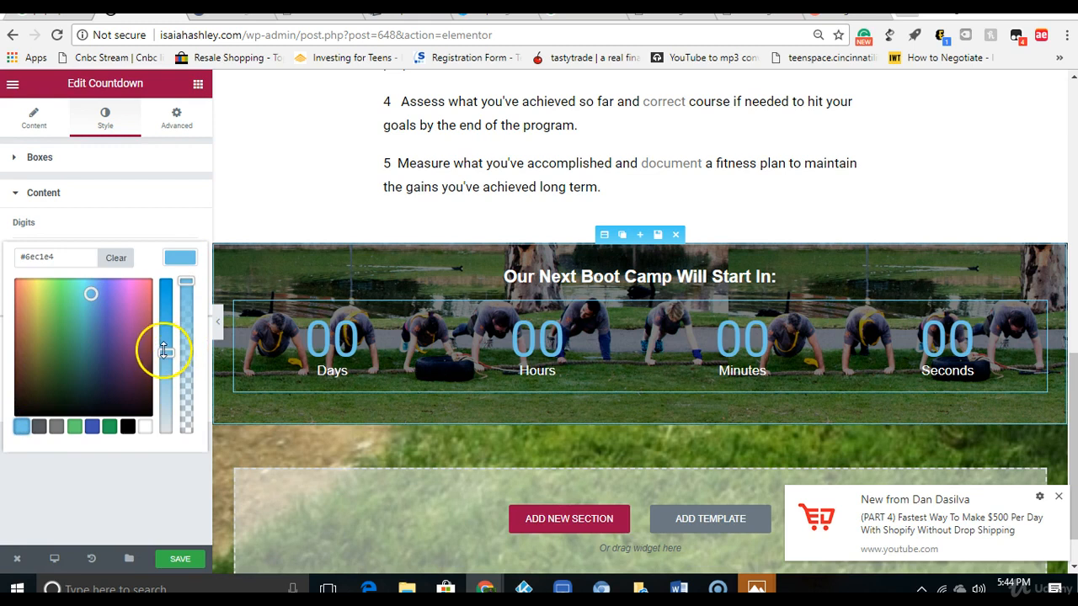
drag(165, 351, 167, 329)
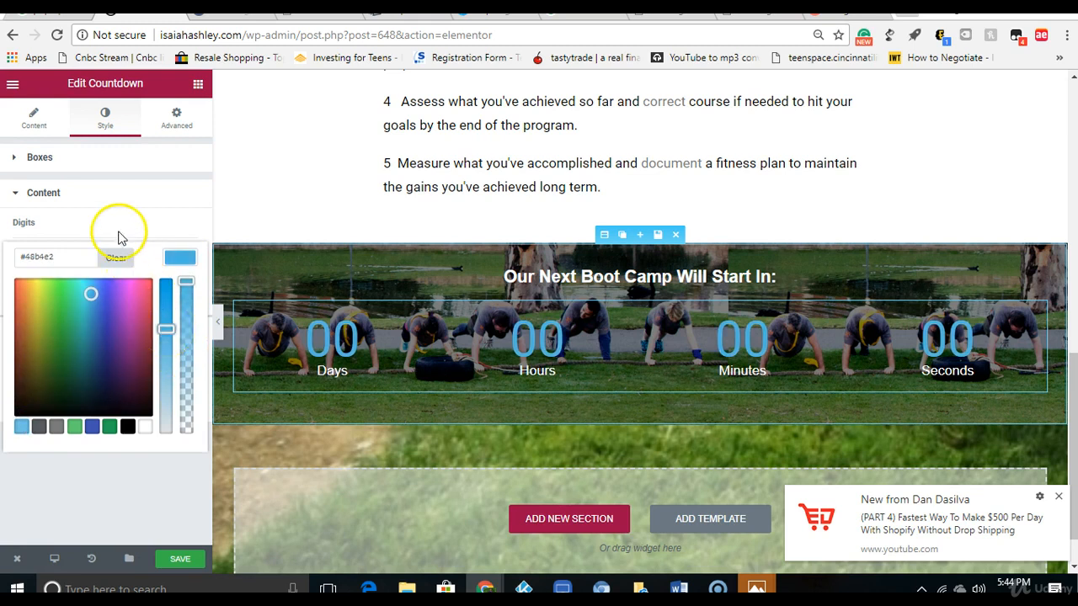
click(119, 202)
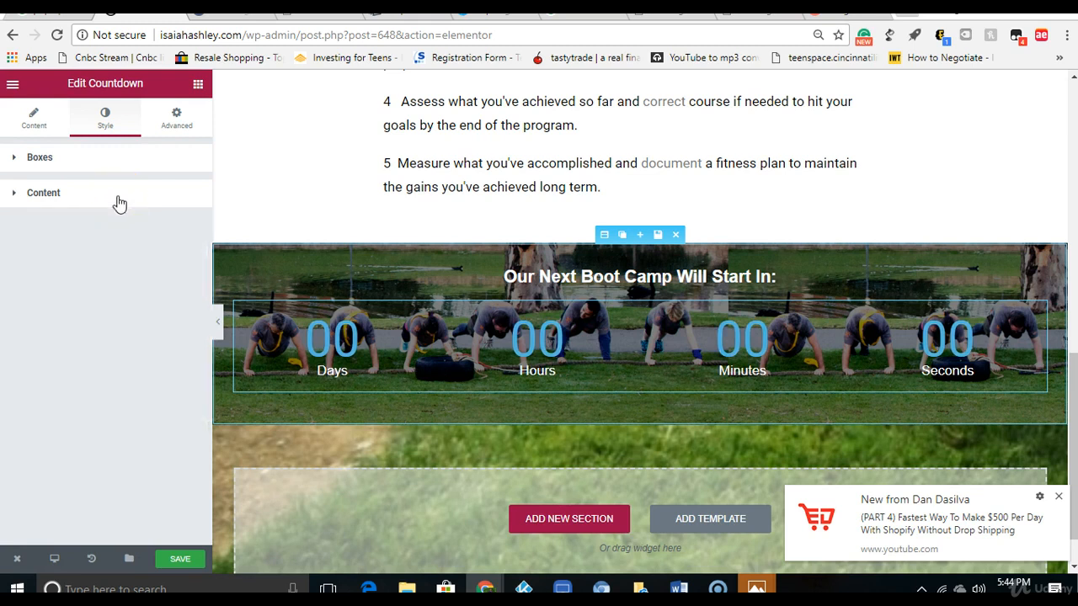
Step: Turn on custom typography for the countdown digits with family Arial, weight Normal and transform Normal
click(118, 202)
click(174, 302)
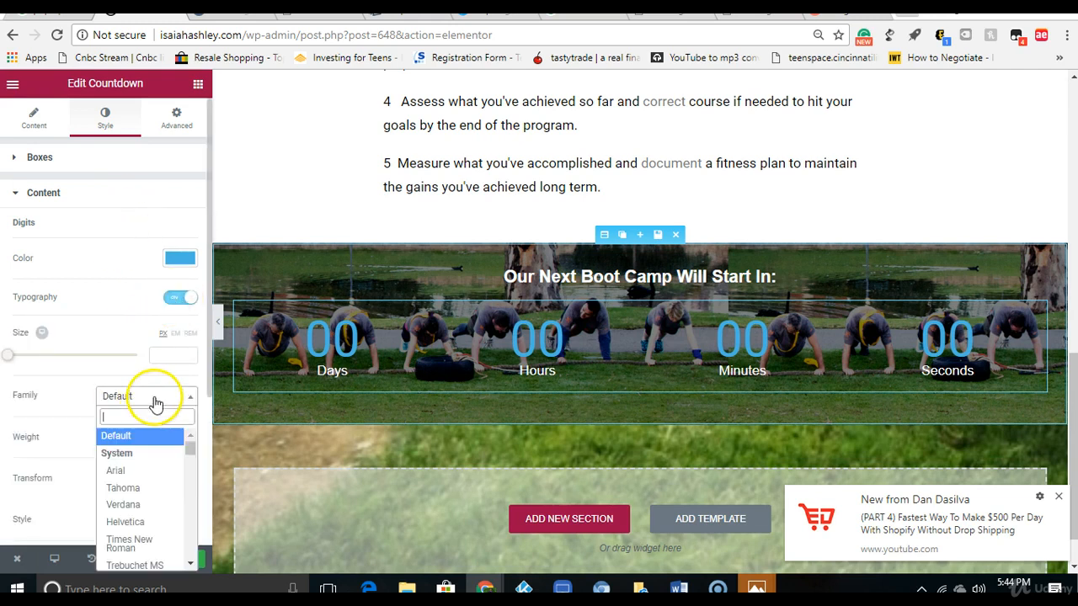
click(160, 472)
click(165, 440)
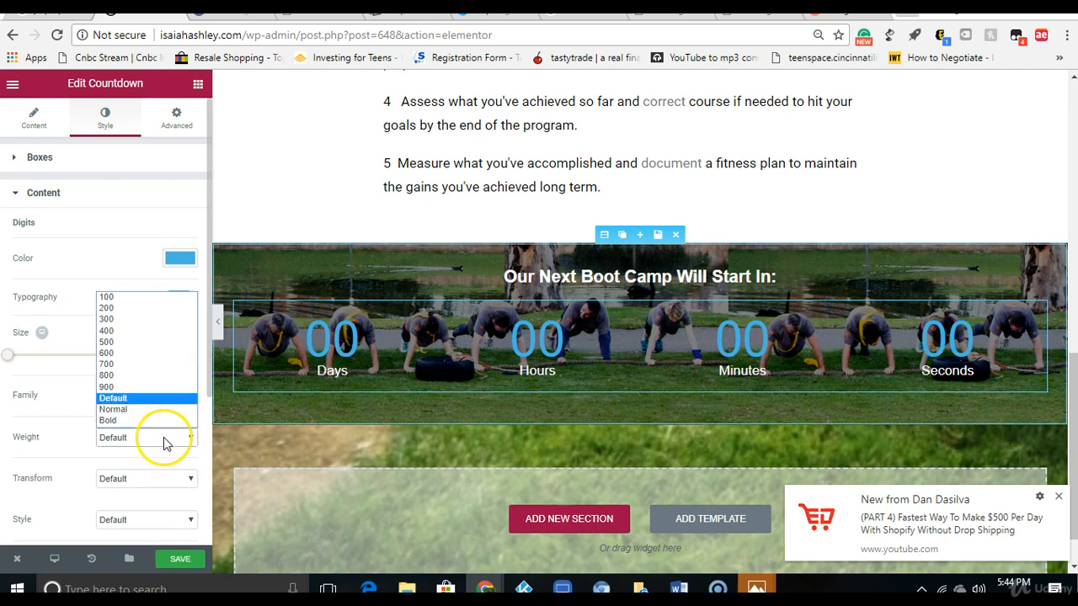
click(160, 409)
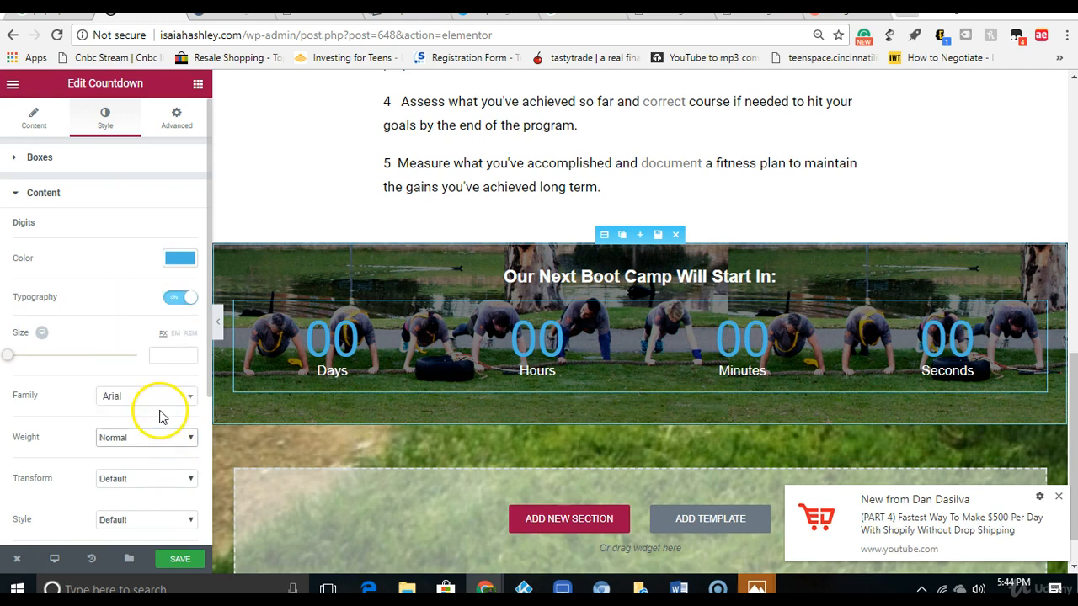
click(160, 479)
click(154, 539)
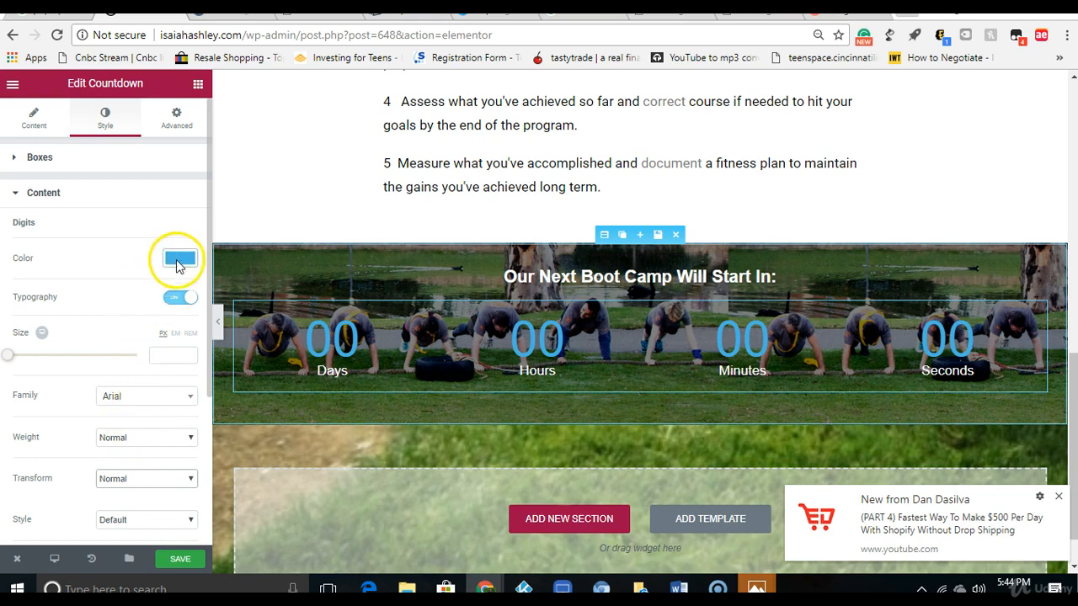
Step: Try Times New Roman and Montserrat as the countdown digits' font family
click(164, 399)
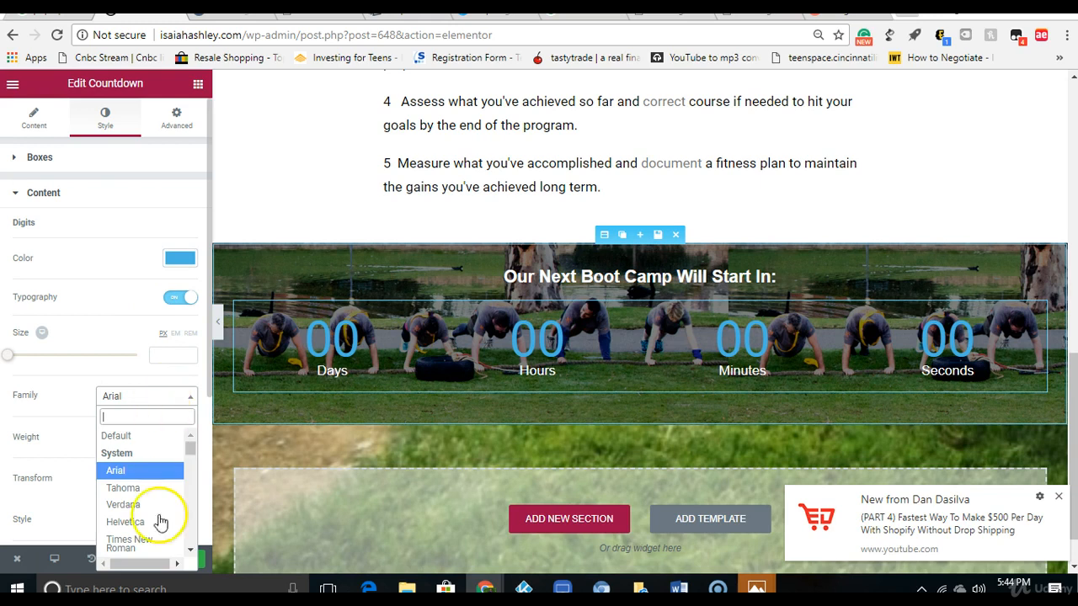
click(154, 547)
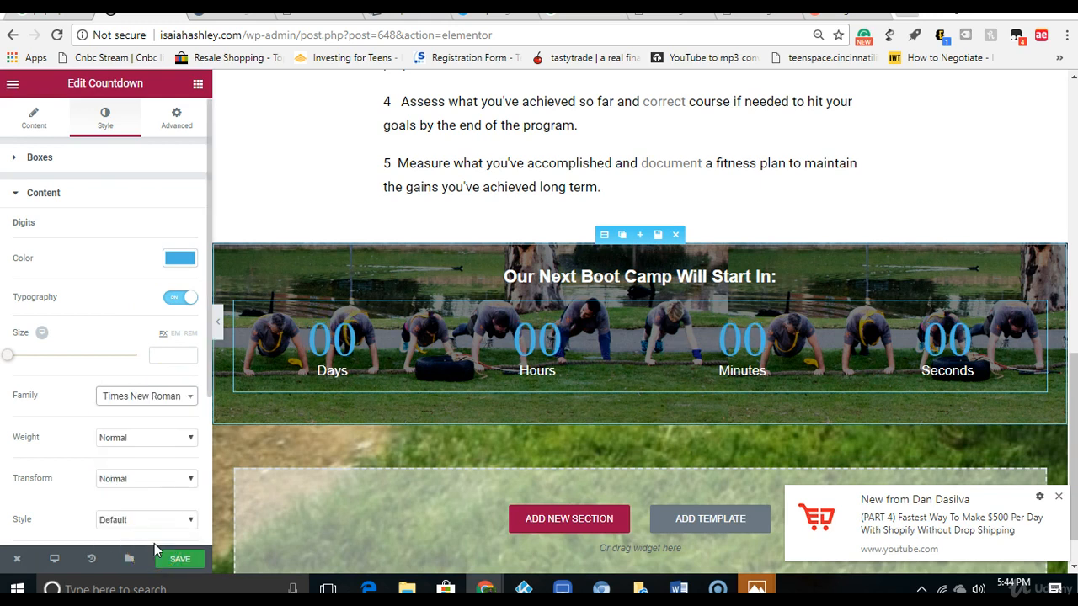
click(168, 401)
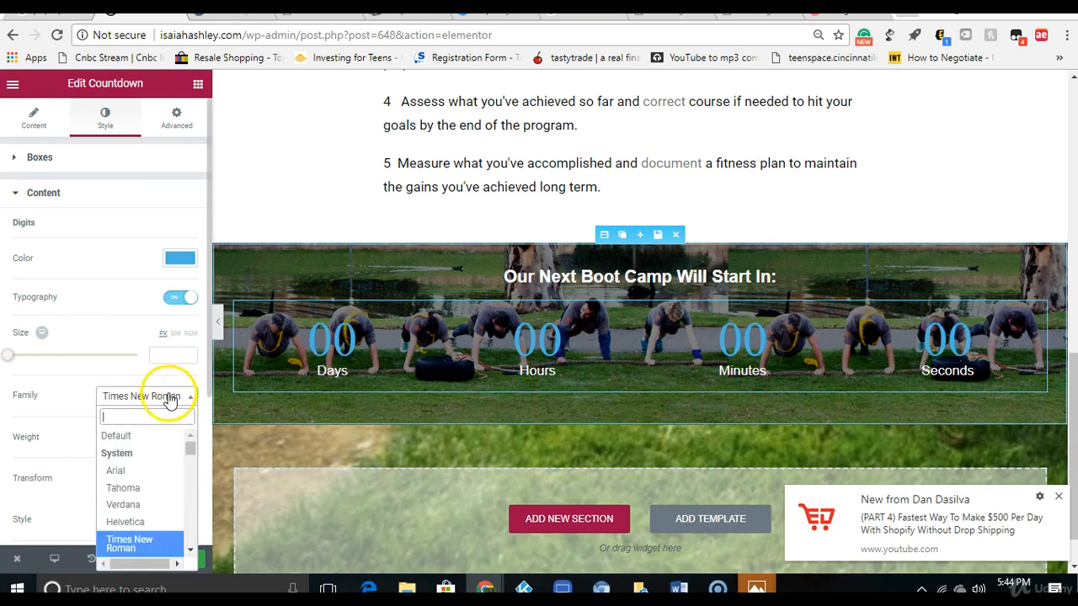
text(m)
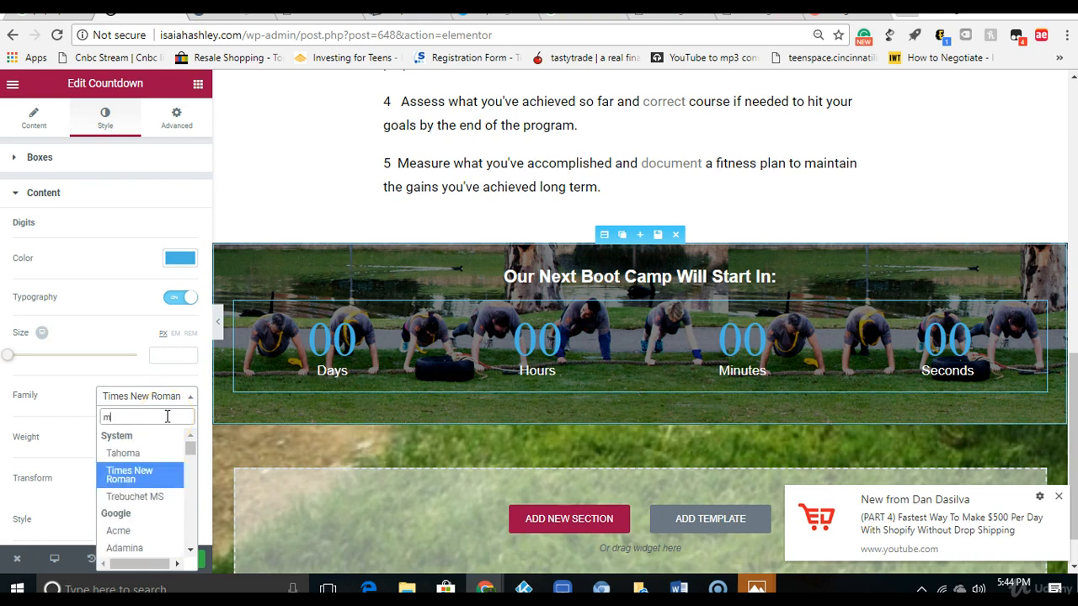
text(on)
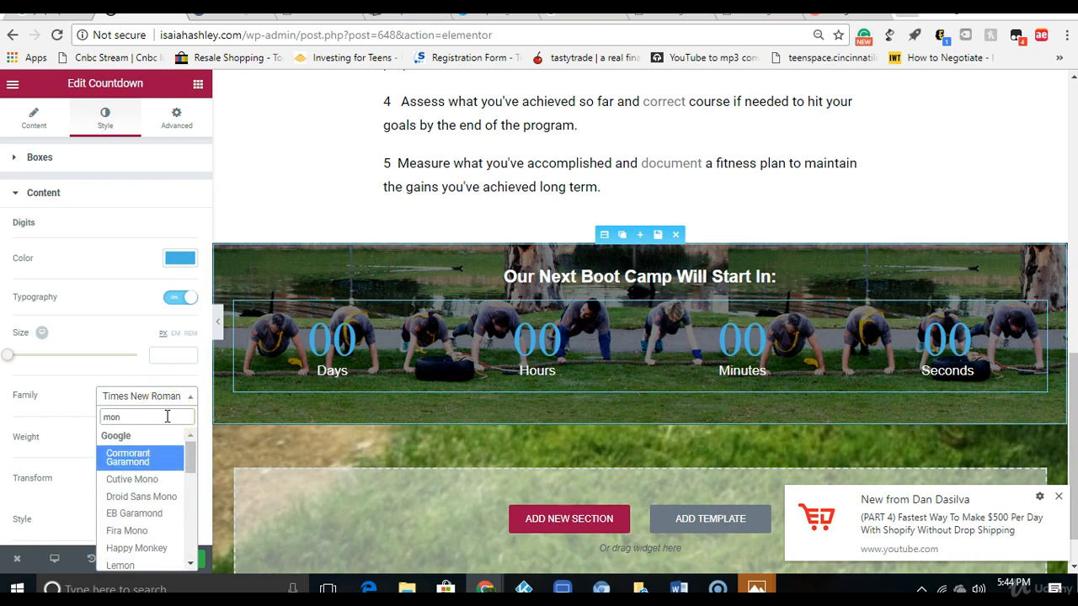
text(t)
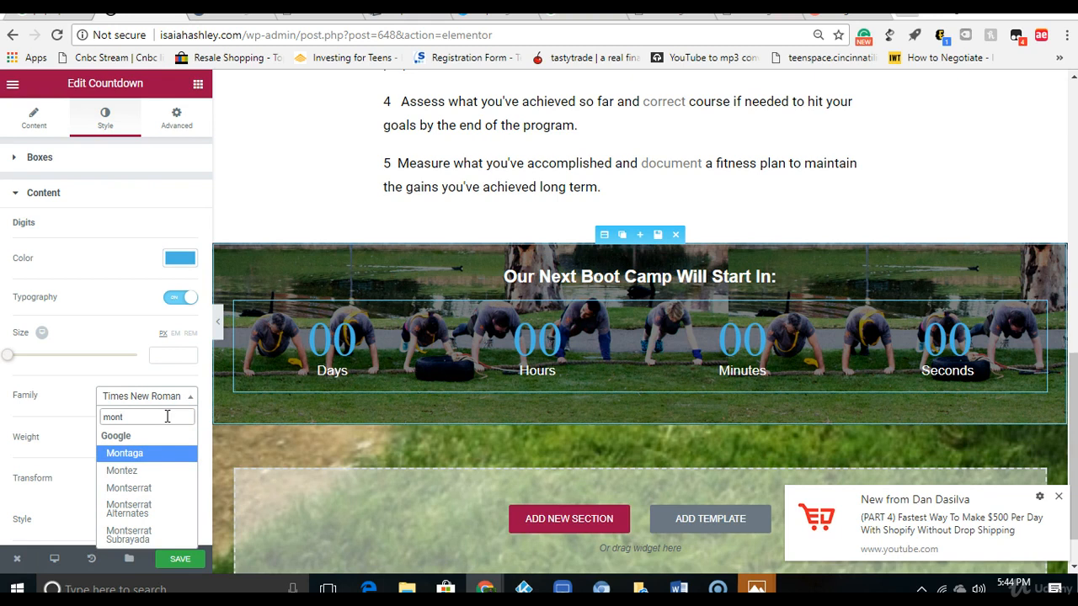
click(171, 488)
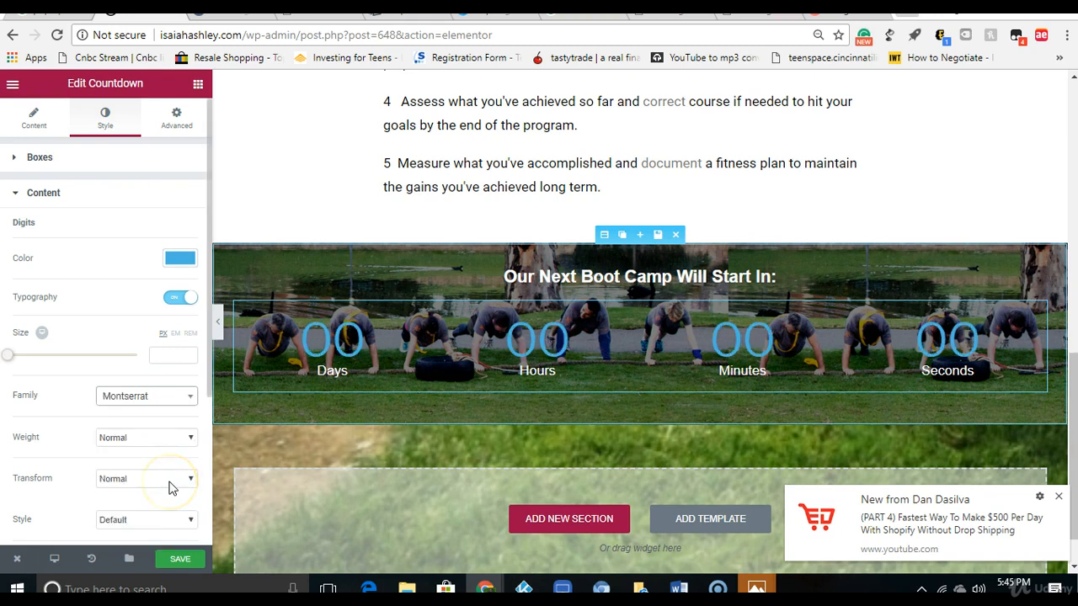
Step: Try PT Sans as the countdown digits' font family
click(160, 397)
text(p)
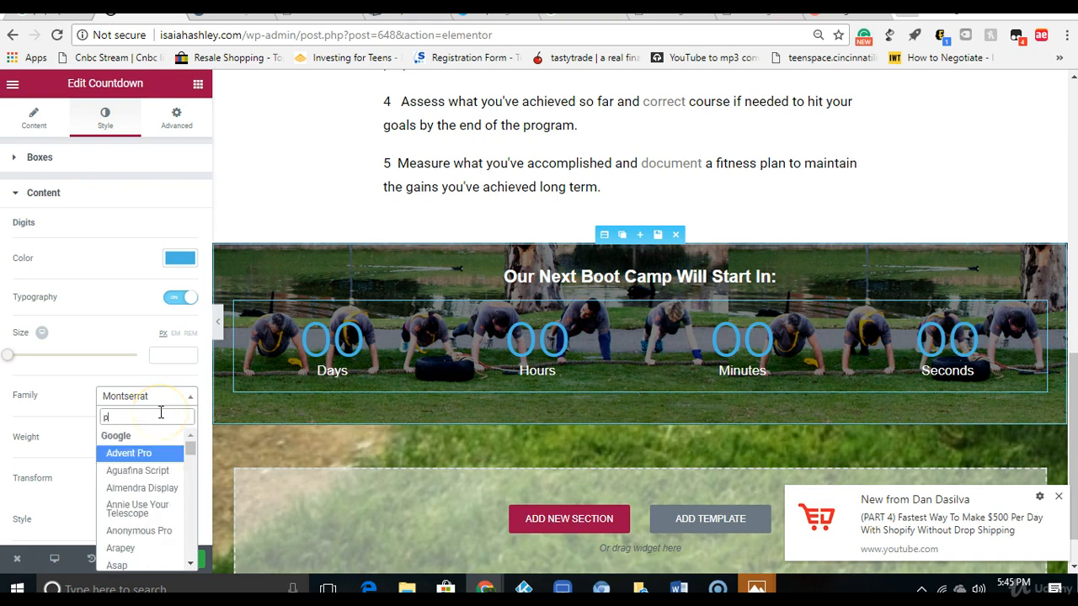
text(t sa)
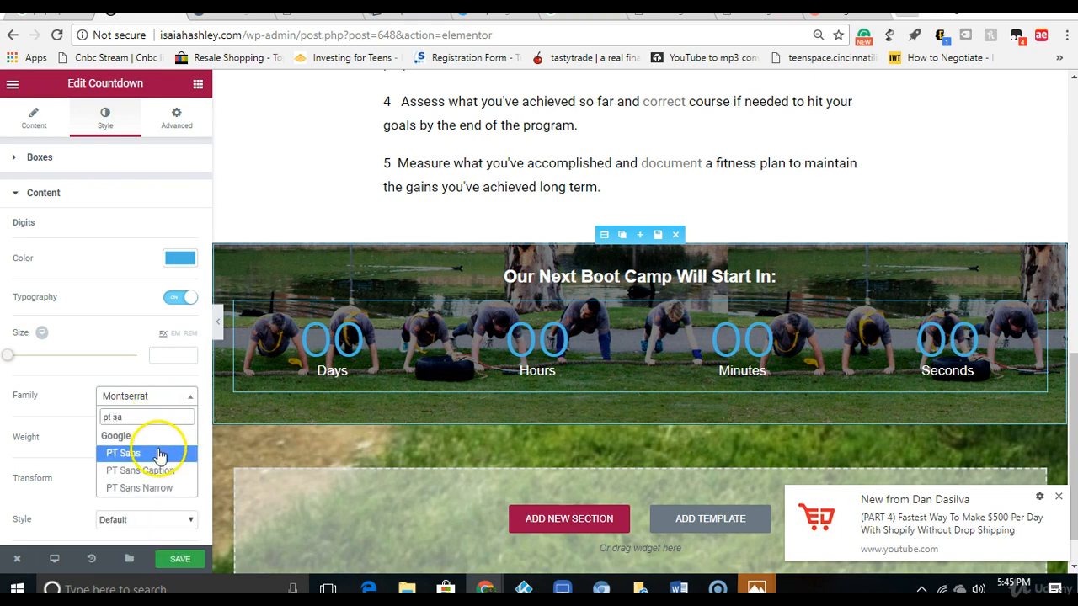
click(160, 455)
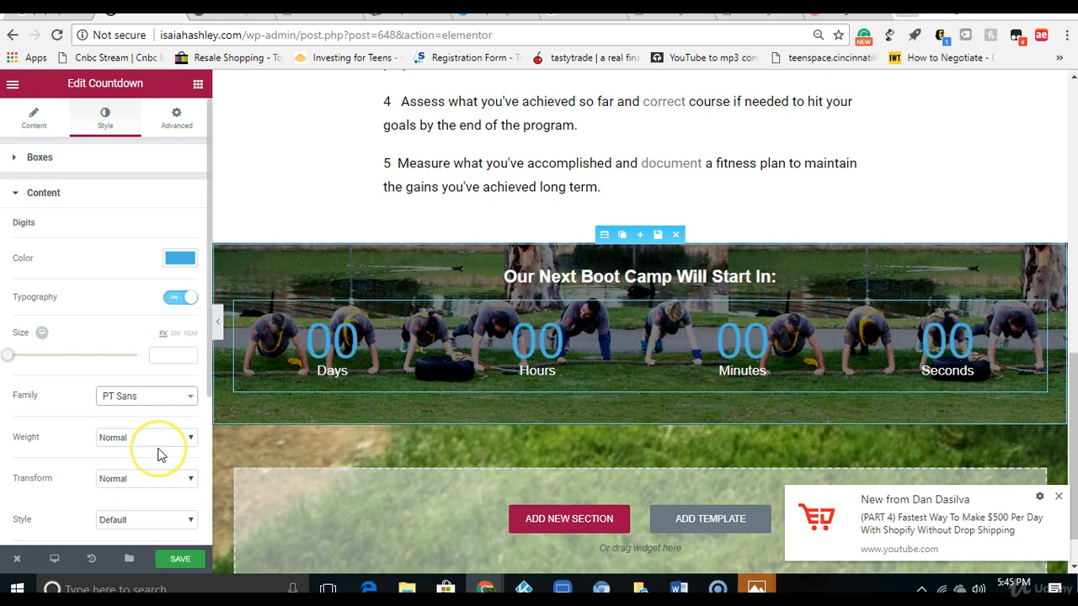
Step: Set the countdown digits' font family to PT Sans Narrow
click(167, 398)
text(py)
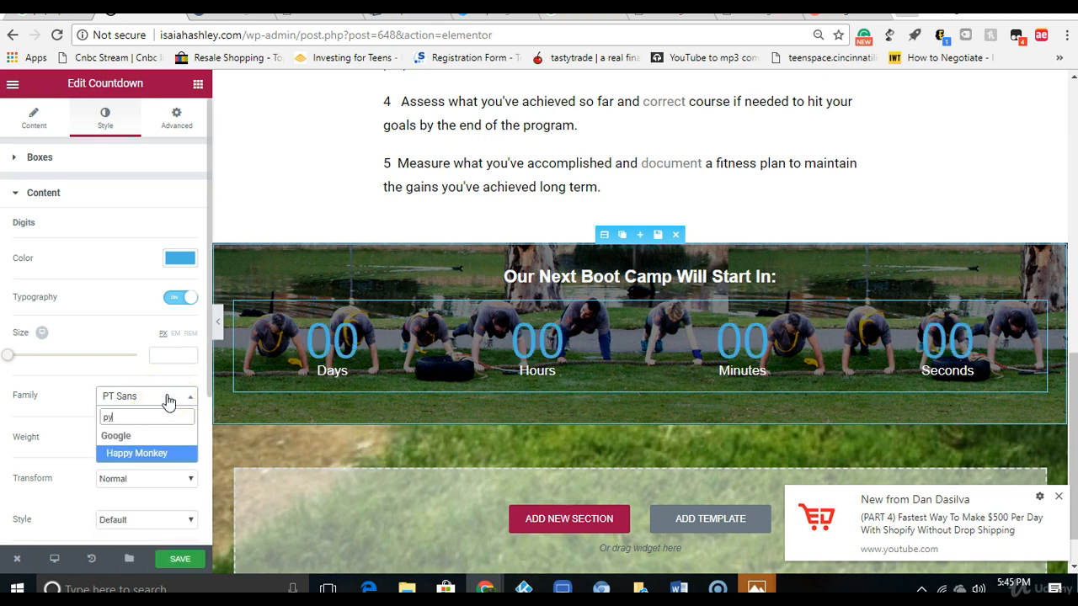
key(BackSpace)
text(t)
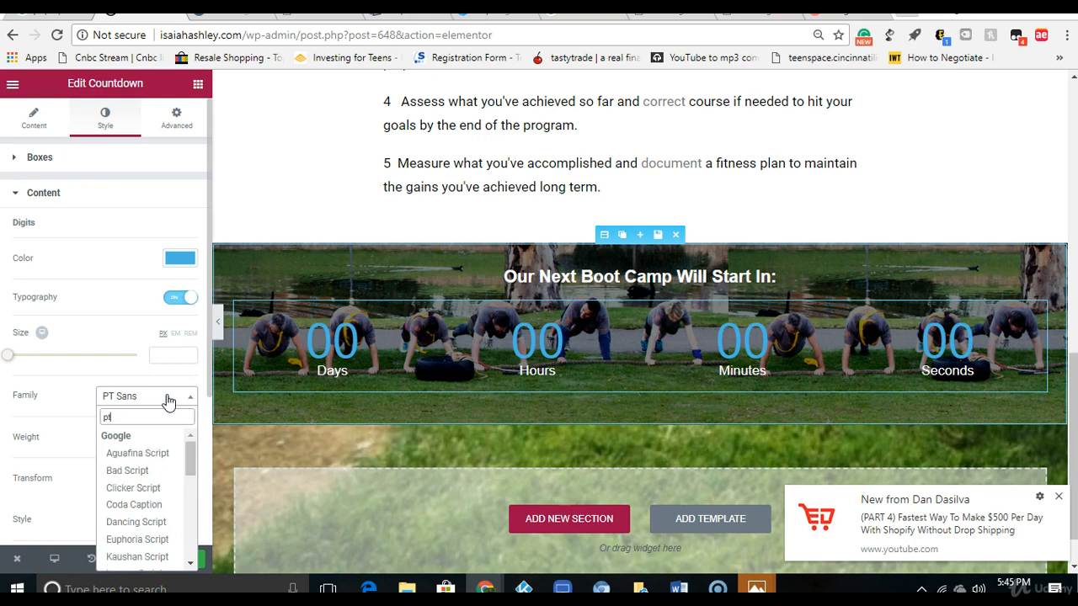
text( sa)
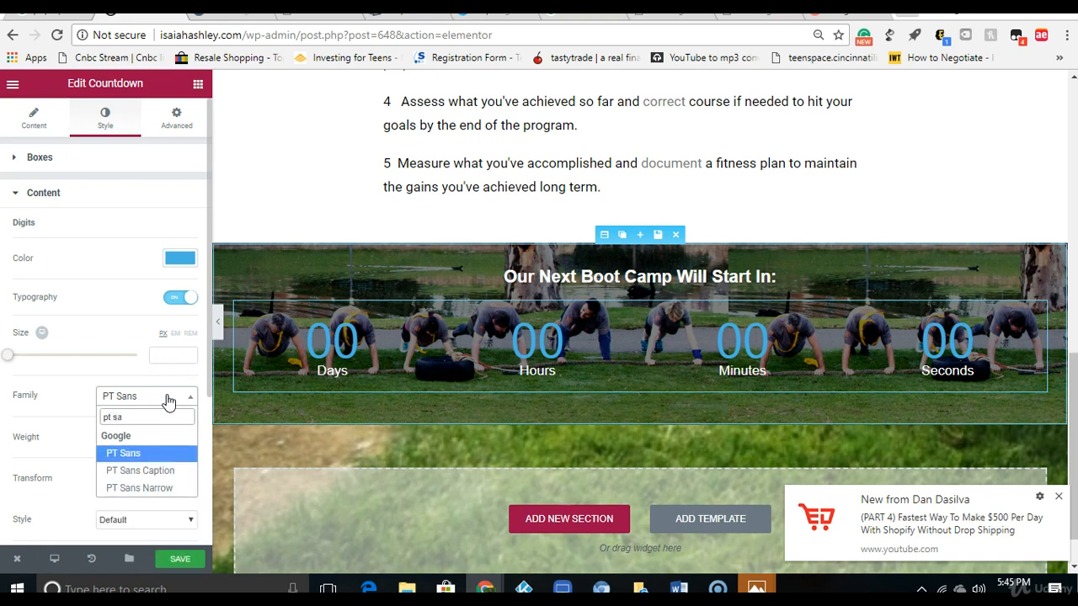
click(157, 489)
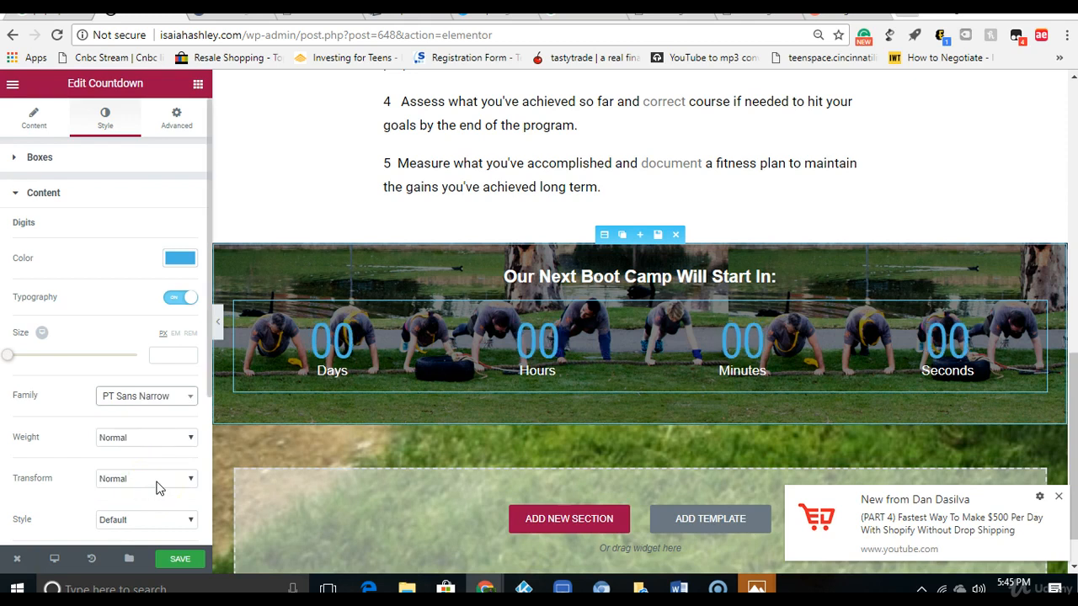
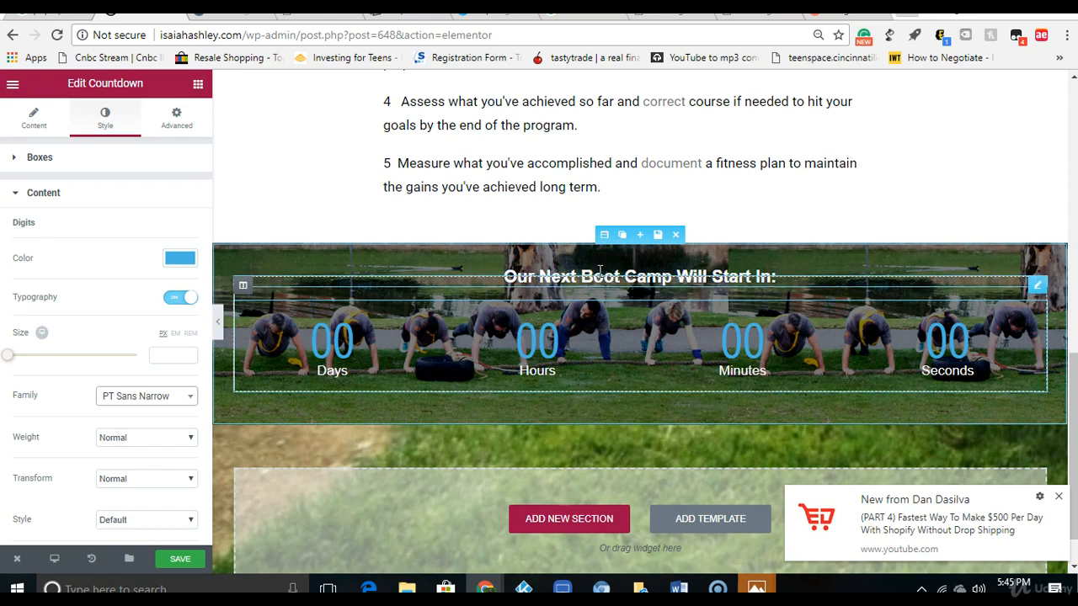
Step: Set the font size of the "Our Next Boot Camp Will Start In:" heading to 32 px
click(599, 270)
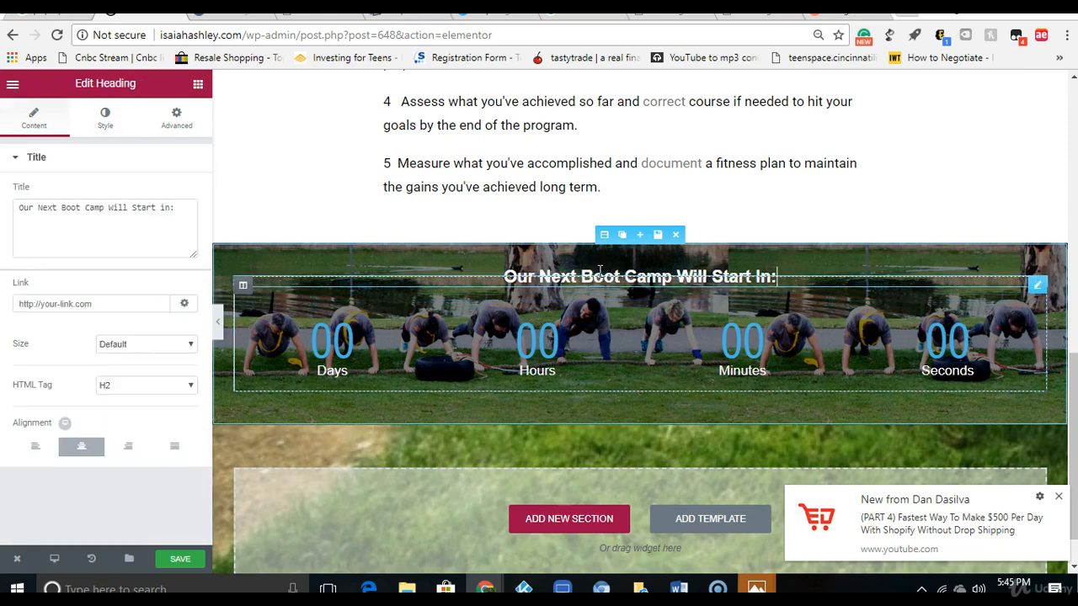
click(105, 118)
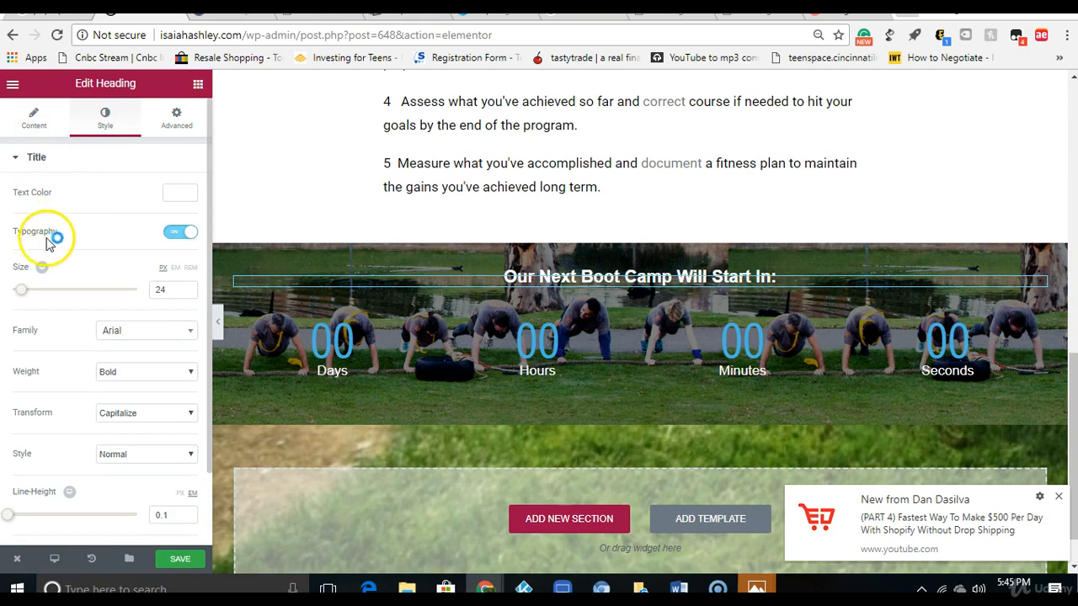
drag(25, 292, 32, 289)
click(1059, 229)
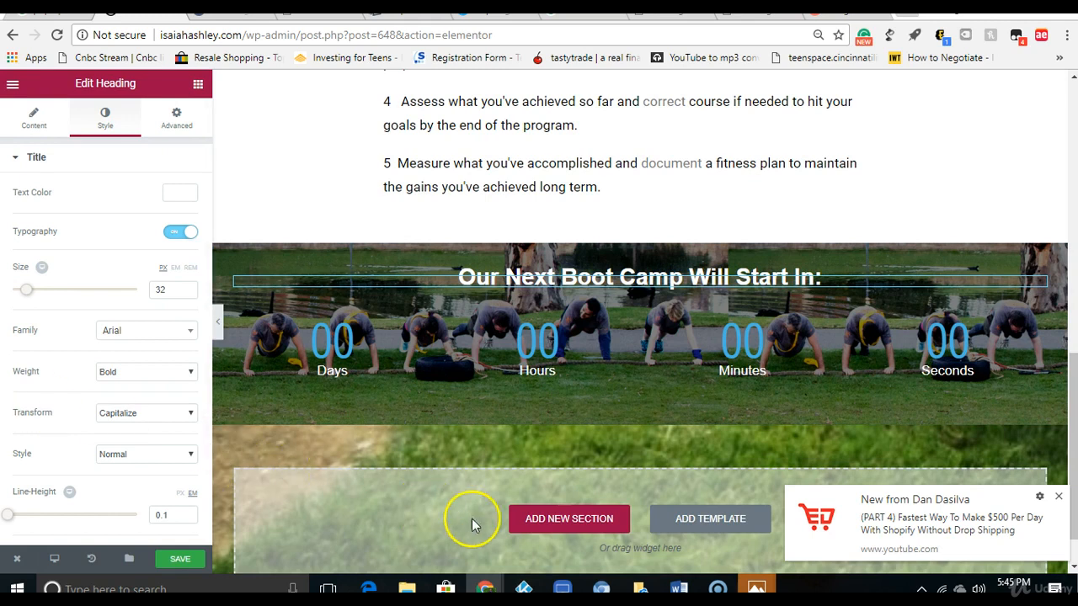
Step: Add a one-column section below the countdown and give it a classic background in white (#ffffff)
click(527, 518)
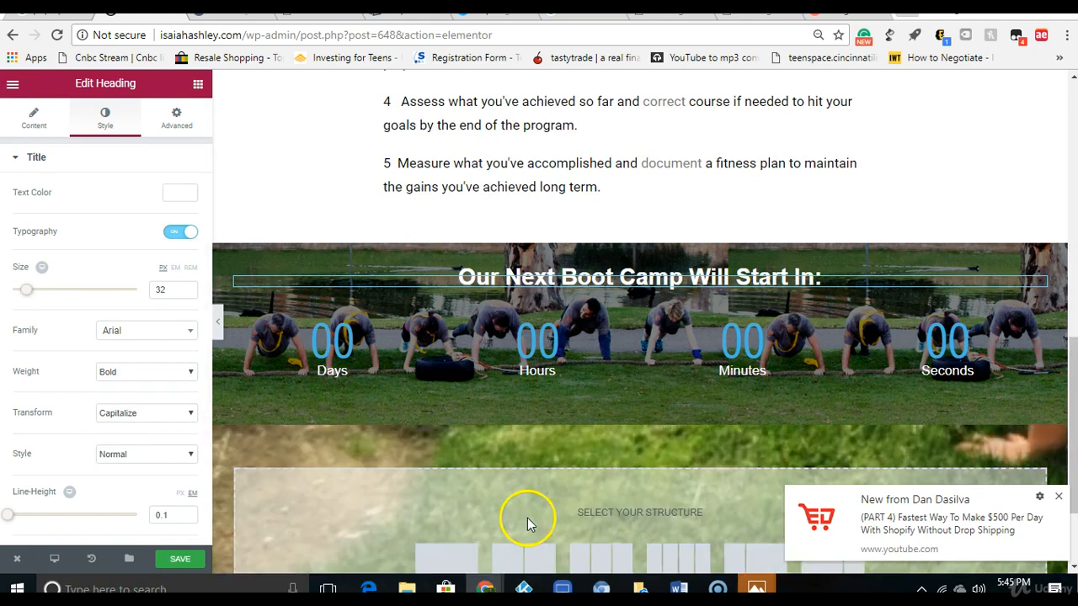
click(414, 550)
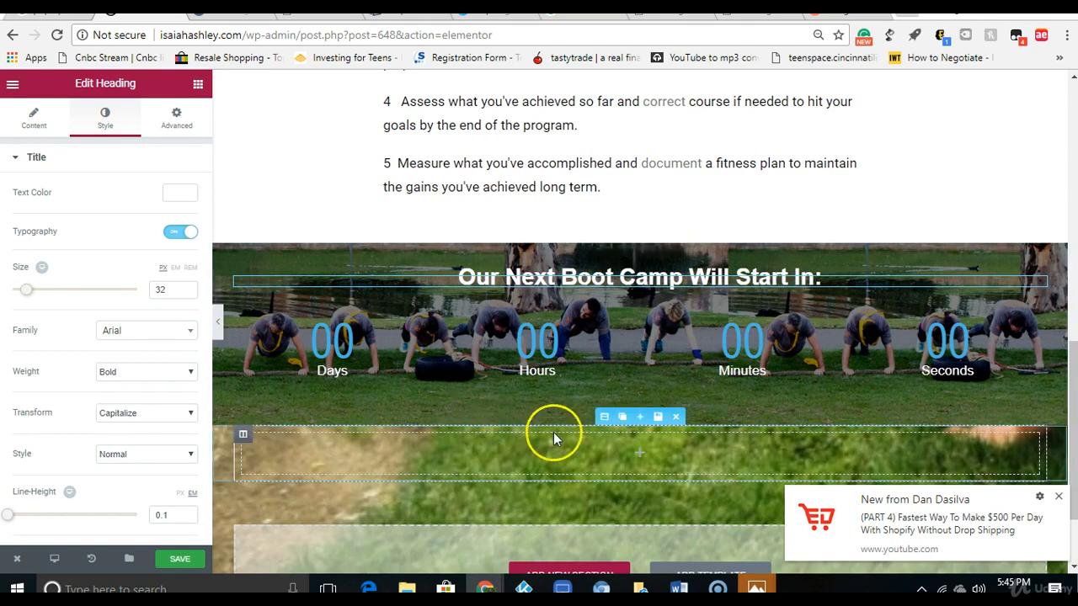
click(603, 420)
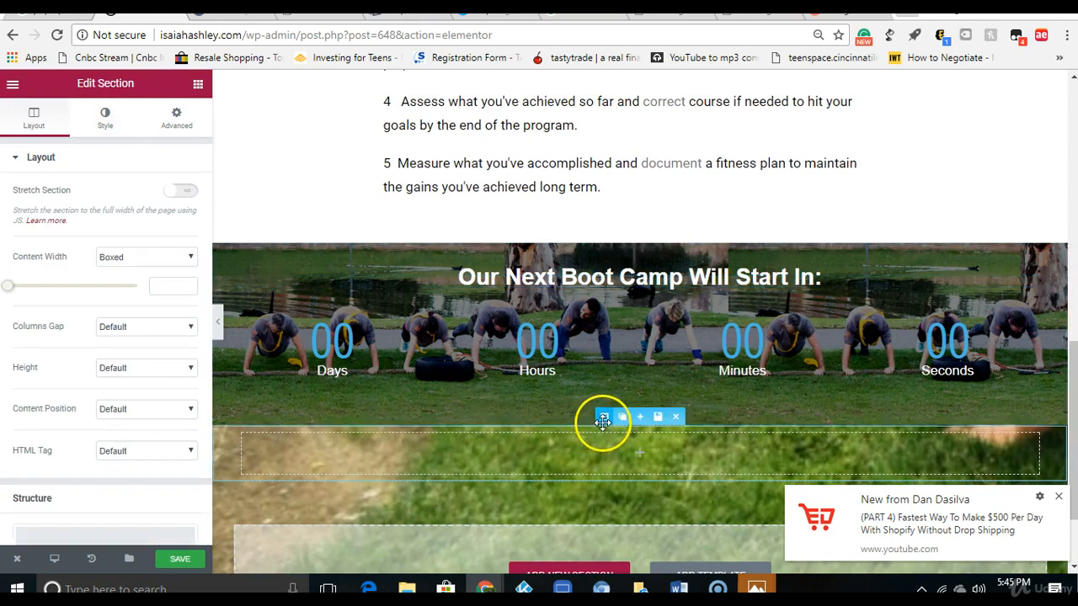
click(107, 119)
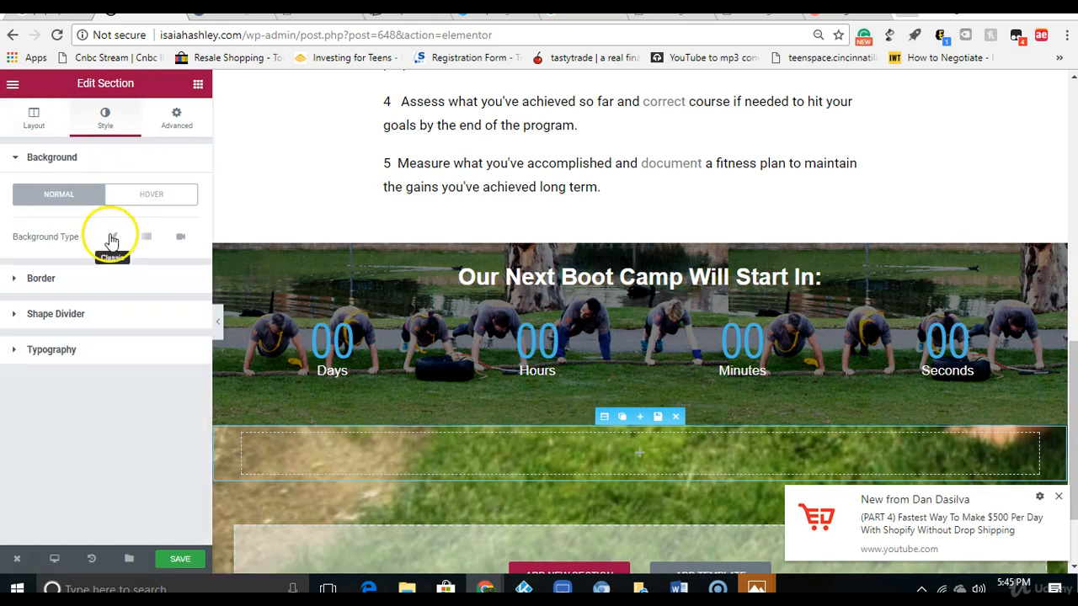
click(111, 238)
click(172, 278)
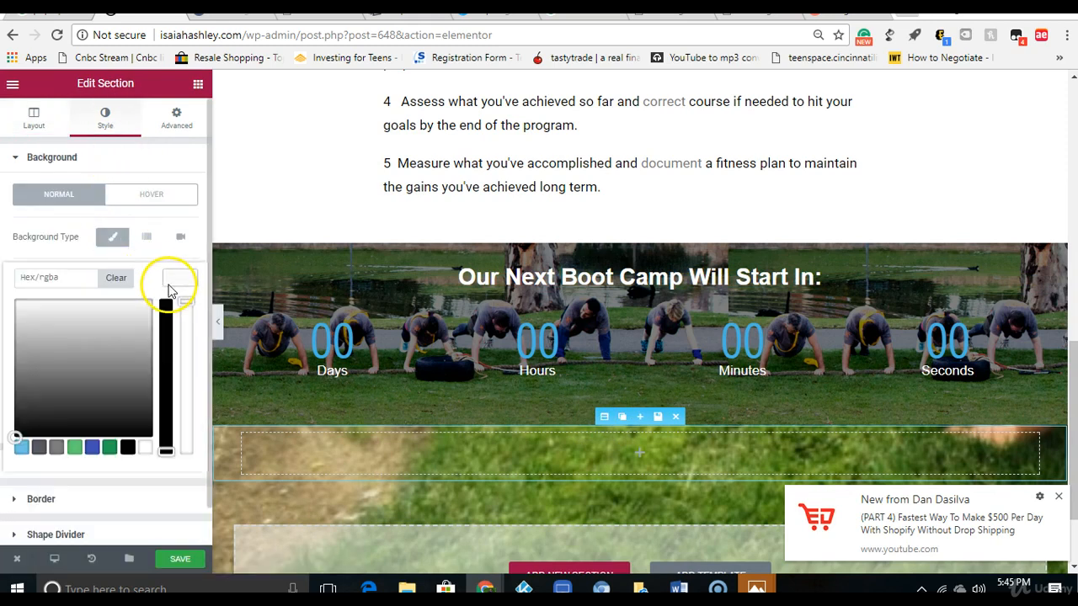
click(145, 449)
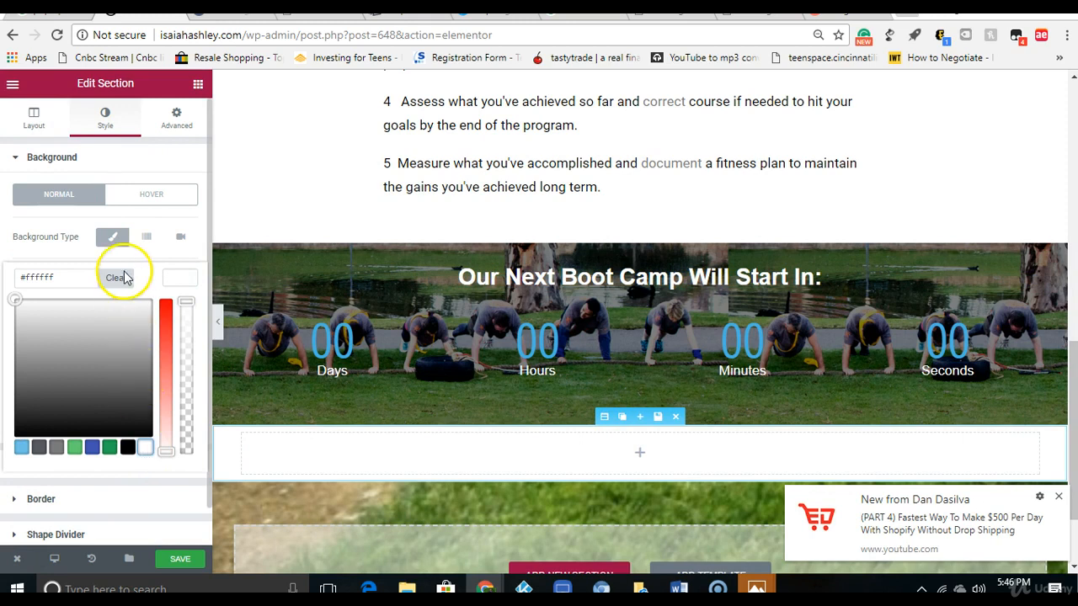
Step: Place a centred heading in the white section and add a two-column inner section beneath it
click(198, 87)
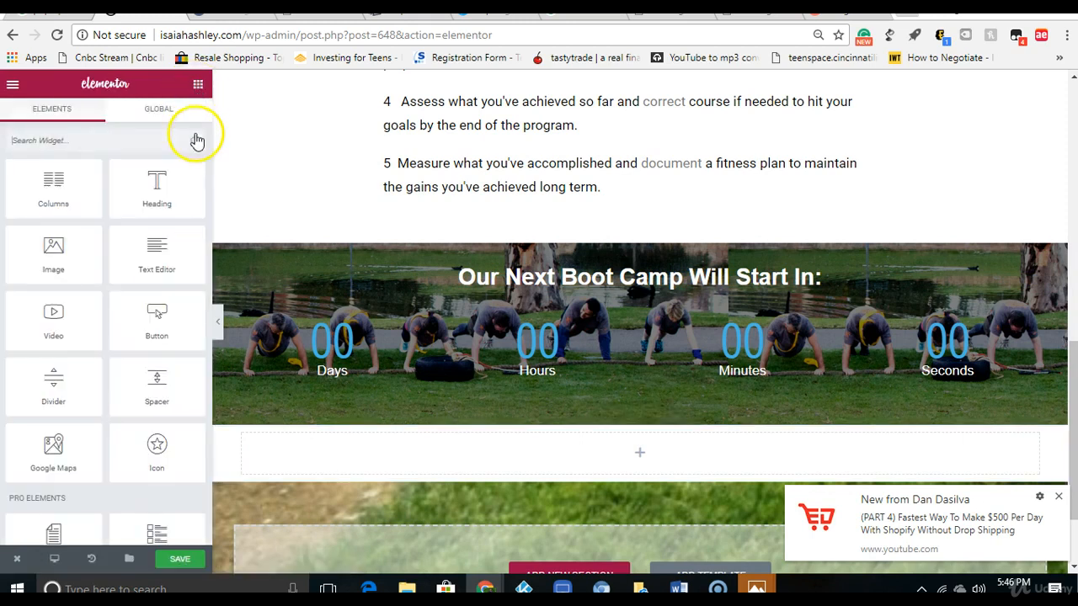
drag(154, 200, 594, 463)
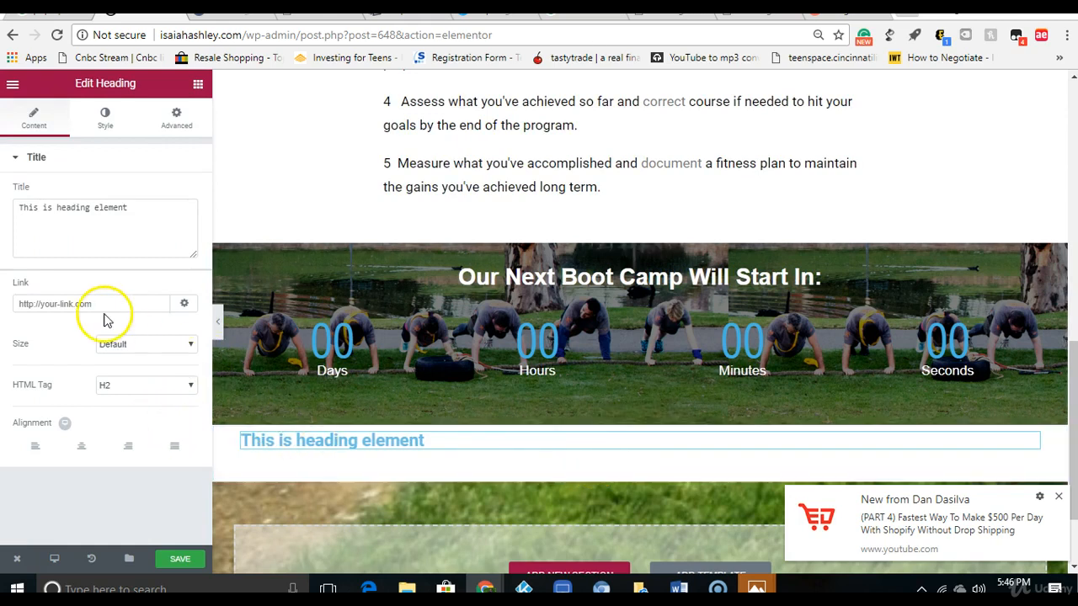
click(87, 448)
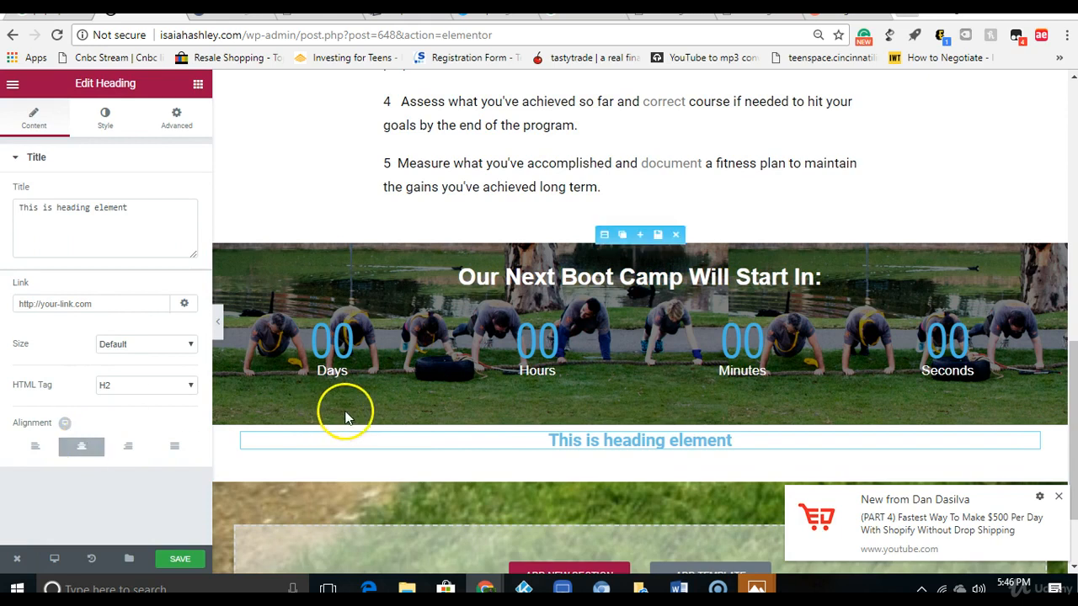
click(198, 86)
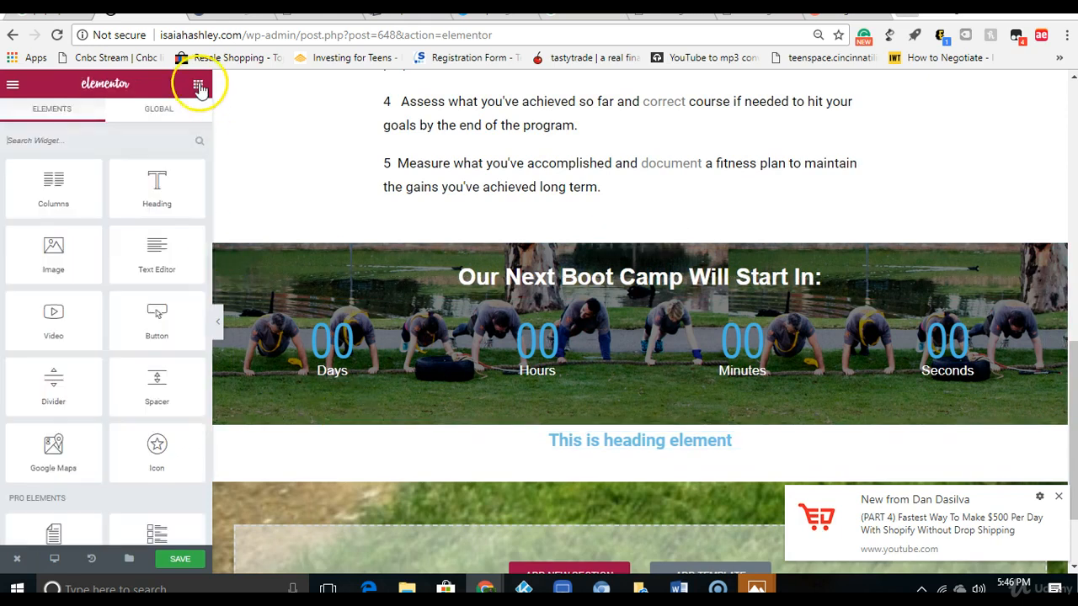
drag(50, 201, 631, 440)
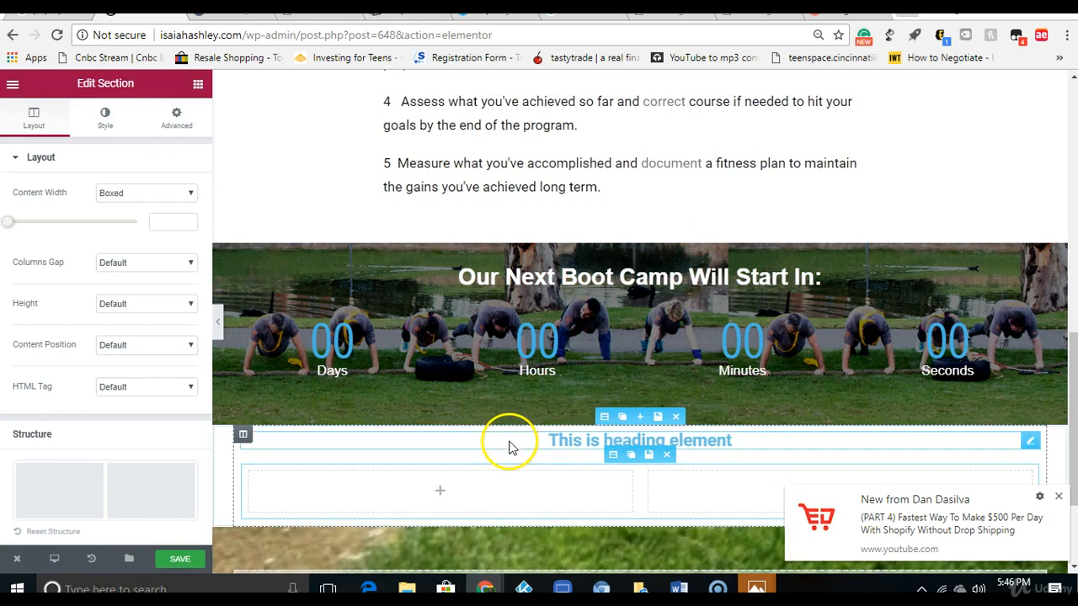
Step: Set the text colour of the heading in the white section to black (#000000)
click(578, 443)
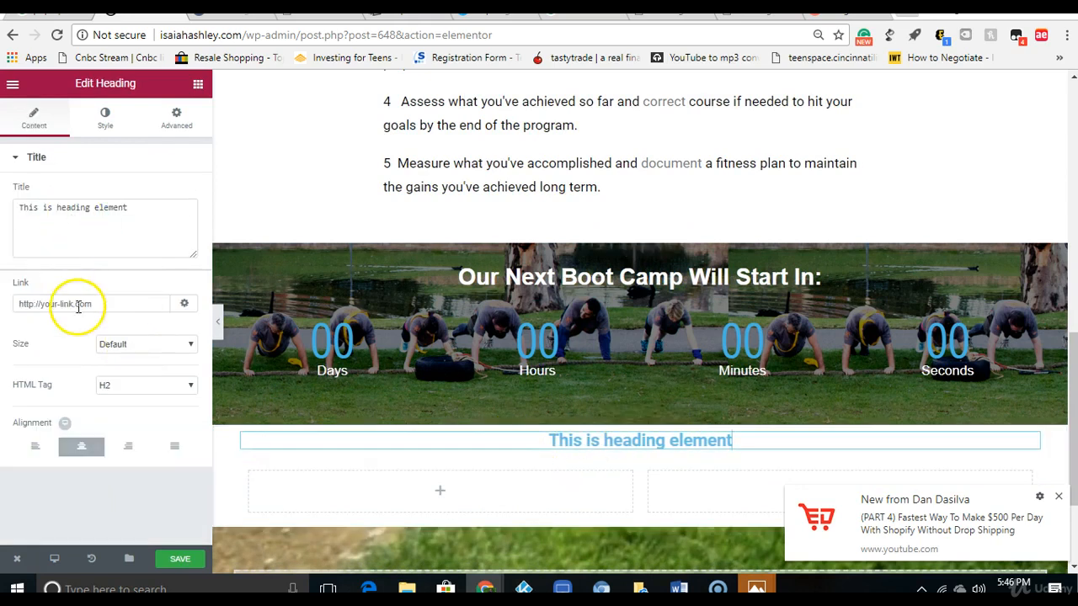
click(106, 123)
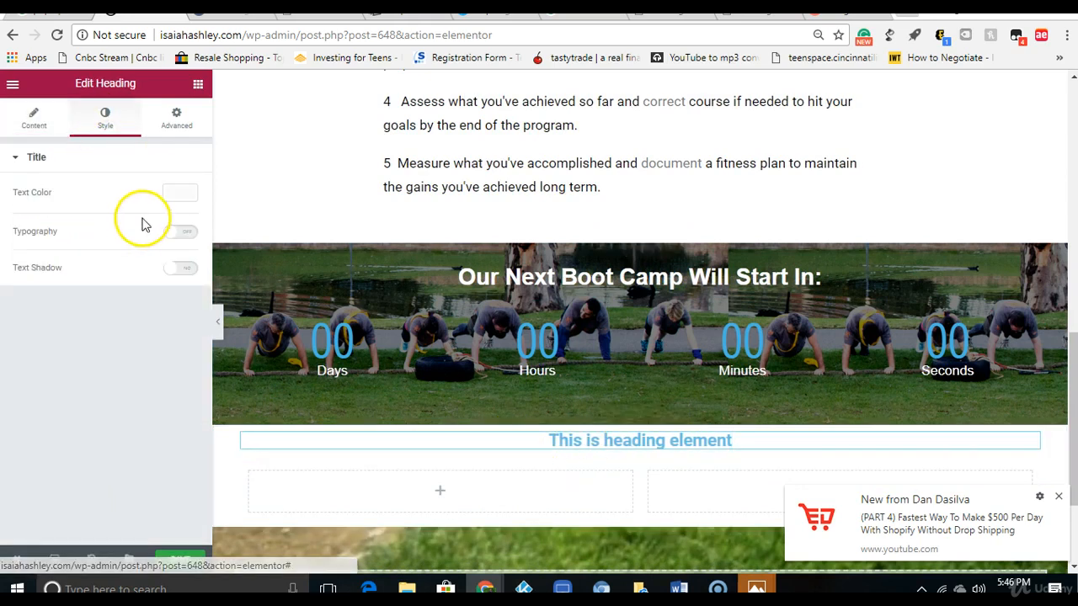
click(176, 192)
click(128, 362)
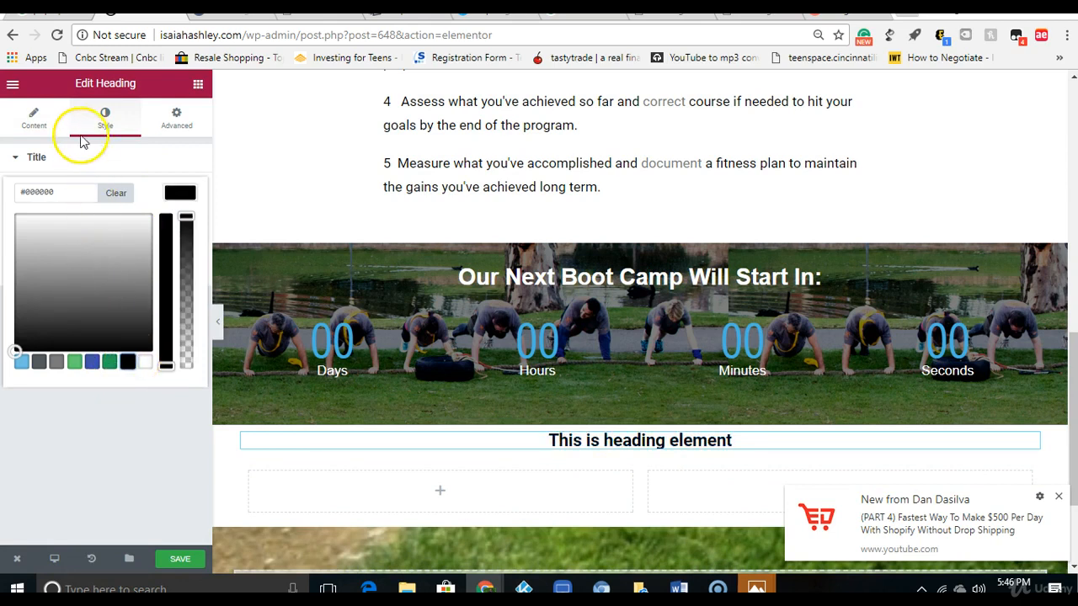
Step: Turn on custom typography for the black heading with family Arial and weight Bold
click(102, 121)
click(177, 234)
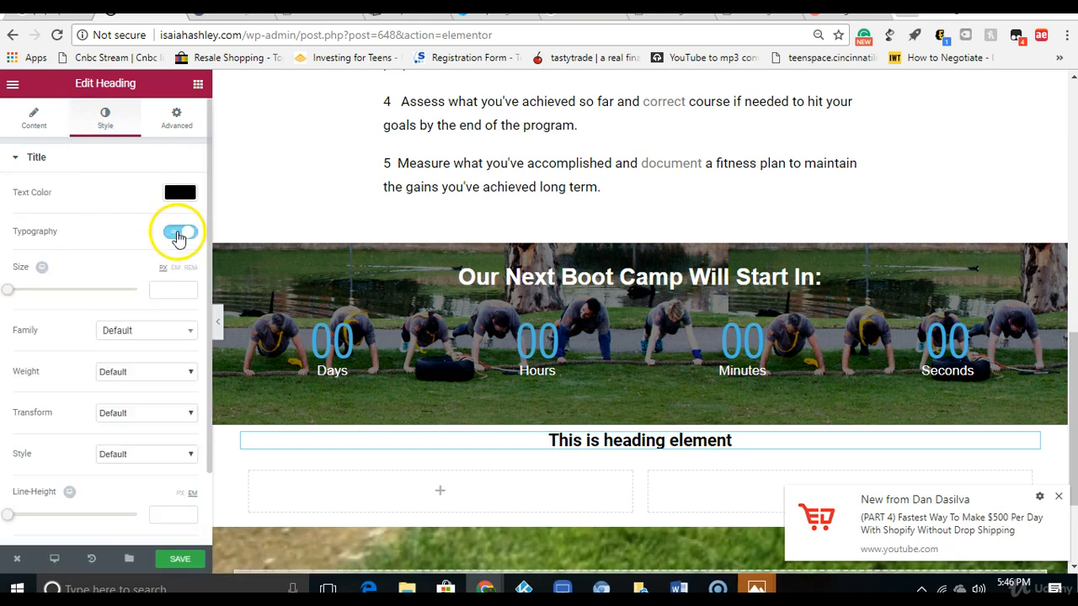
click(160, 334)
click(145, 412)
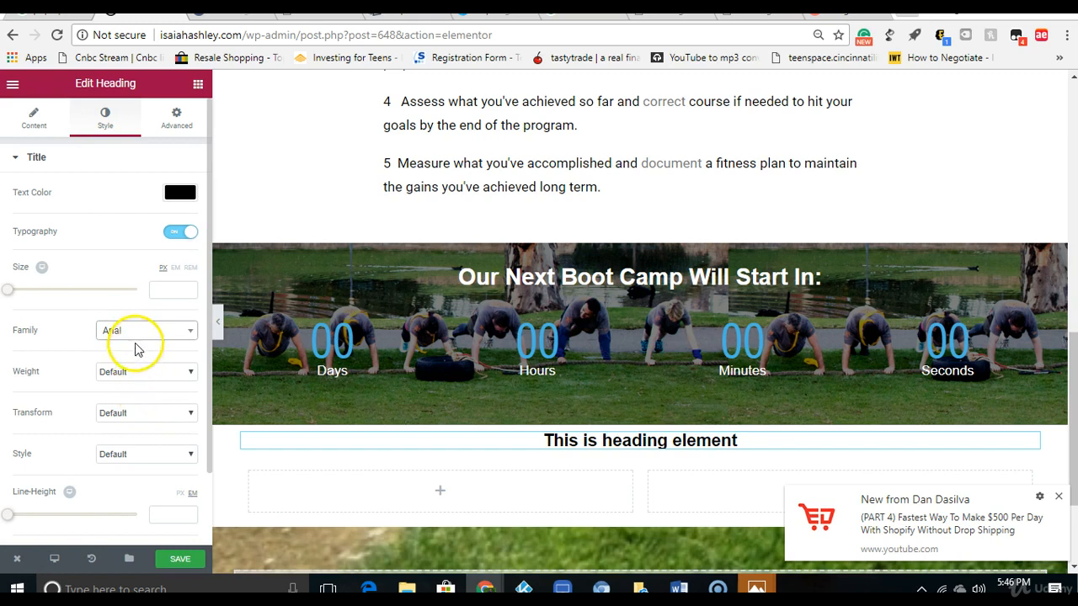
click(139, 377)
click(136, 510)
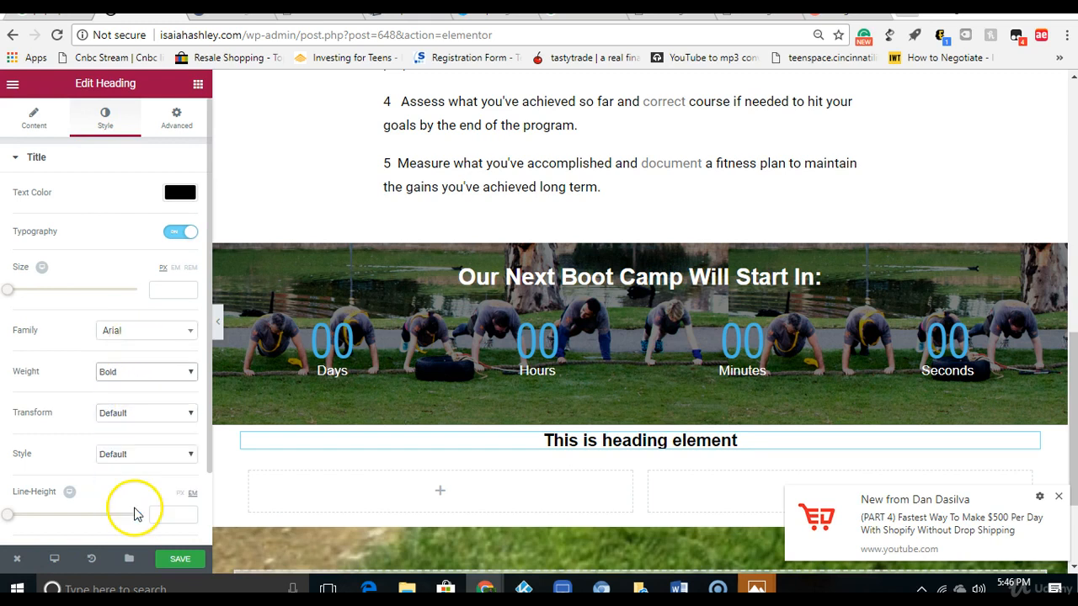
Step: Set the black heading's transform and style to Normal and its font size to 30 px
click(137, 412)
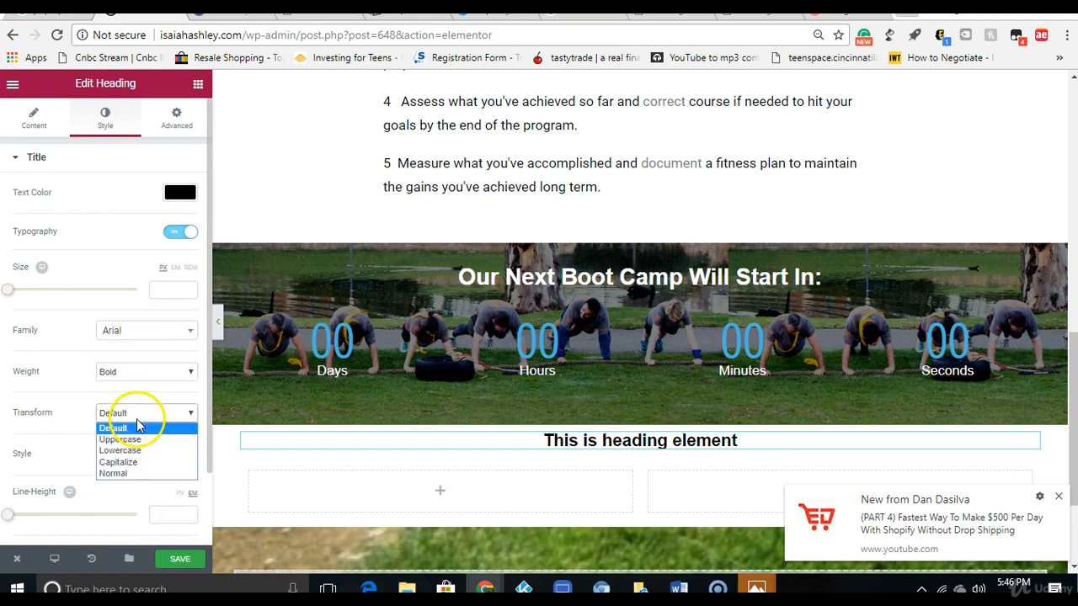
click(139, 473)
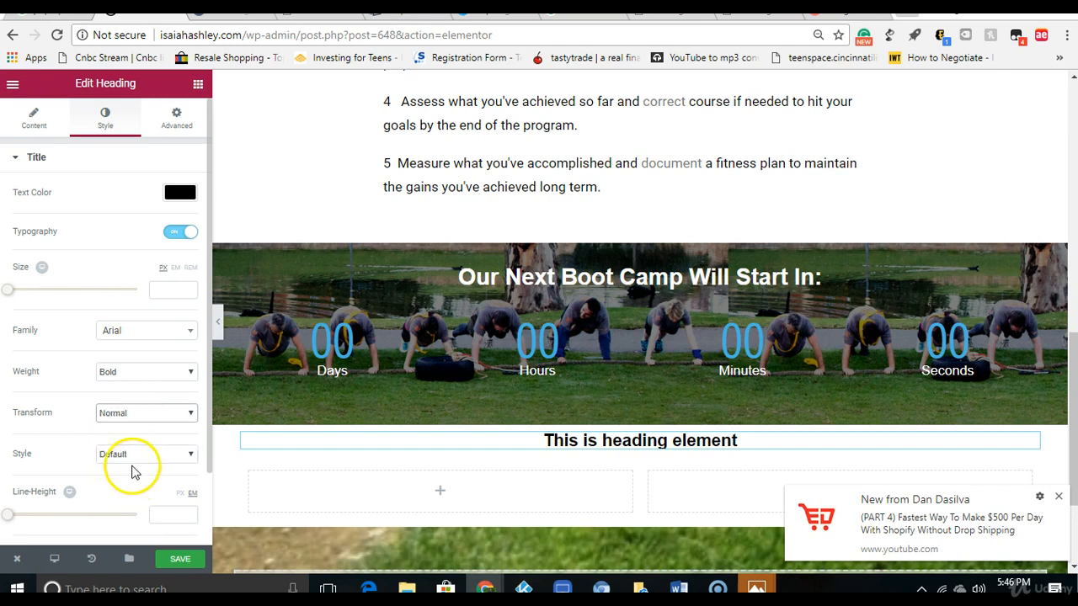
click(127, 454)
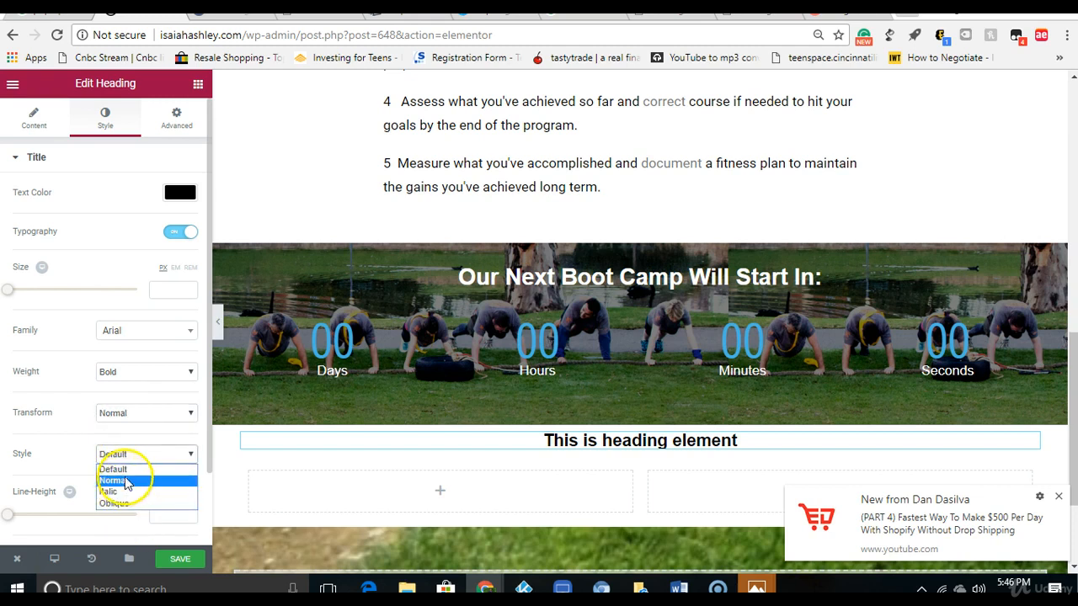
click(133, 480)
drag(9, 293, 35, 293)
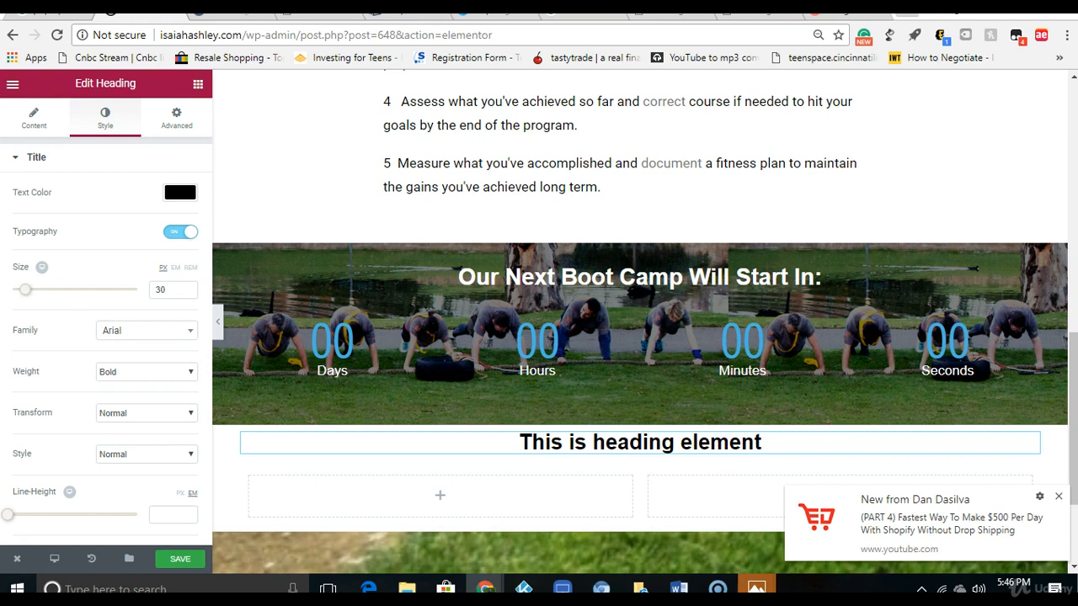
Step: Replace the placeholder heading's title with "Hear What Past Attendees Have Said"
click(46, 114)
double_click(75, 207)
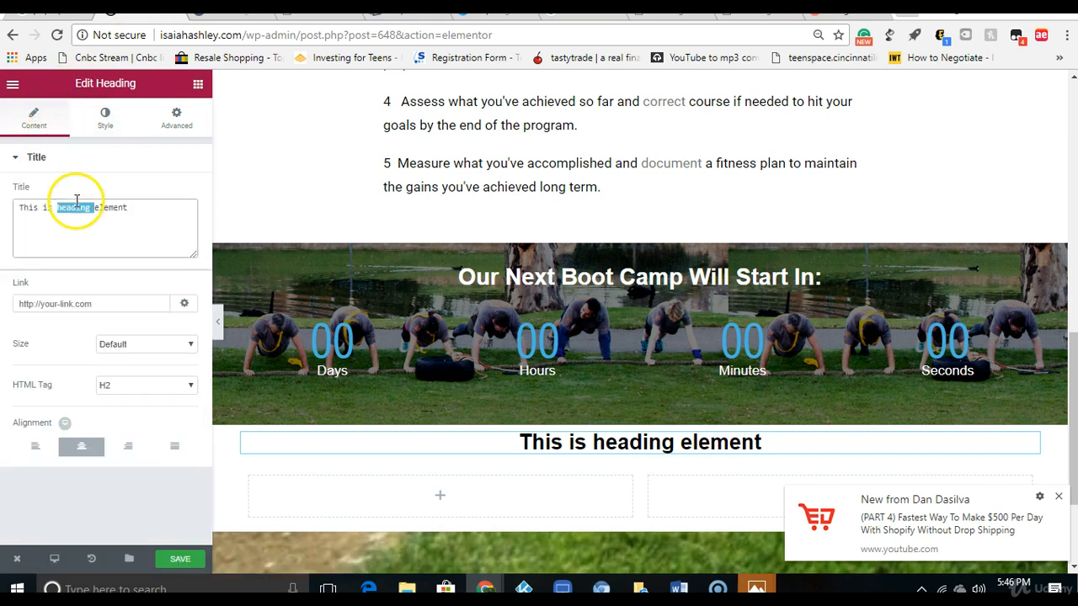
right_click(94, 204)
click(122, 247)
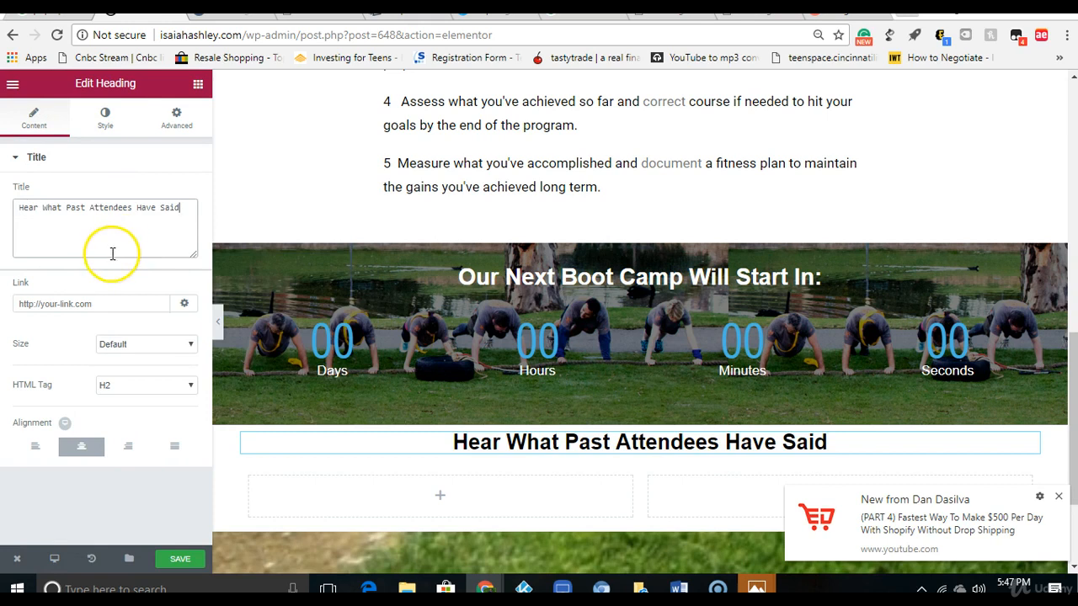
Step: Insert a spacer above the "Hear What Past Attendees Have Said" heading and set its space to 10
click(198, 84)
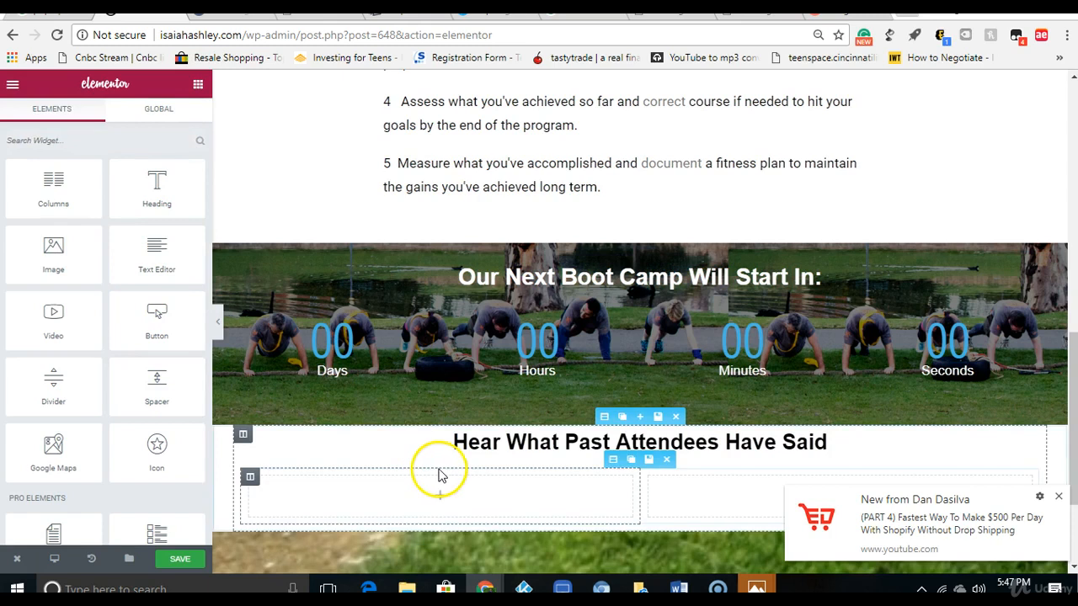
drag(155, 398, 621, 435)
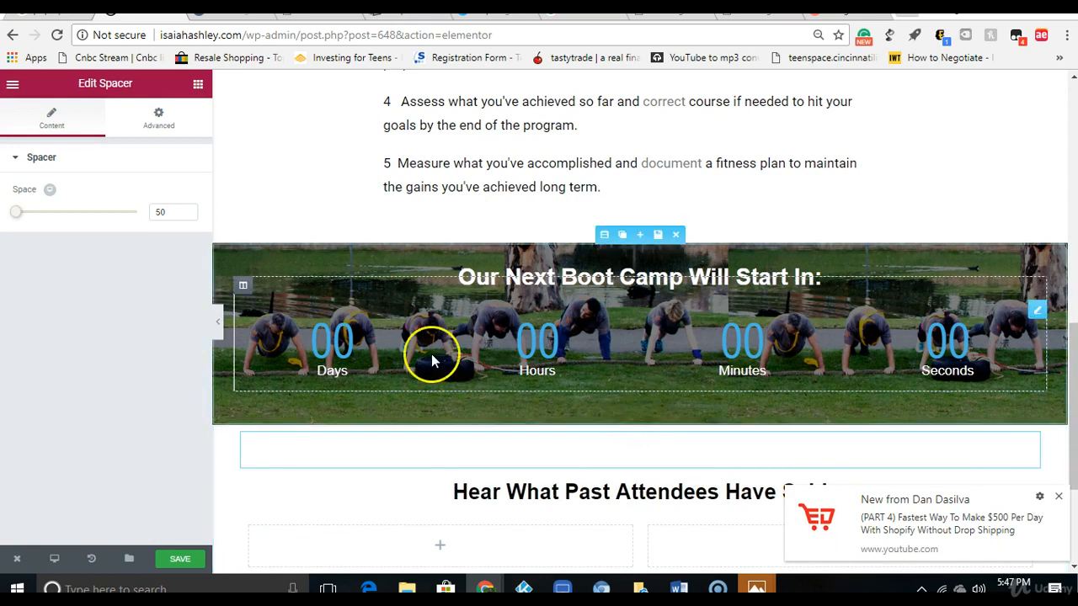
mouse_move(20, 220)
mouse_down()
mouse_move(26, 212)
mouse_move(15, 214)
mouse_up()
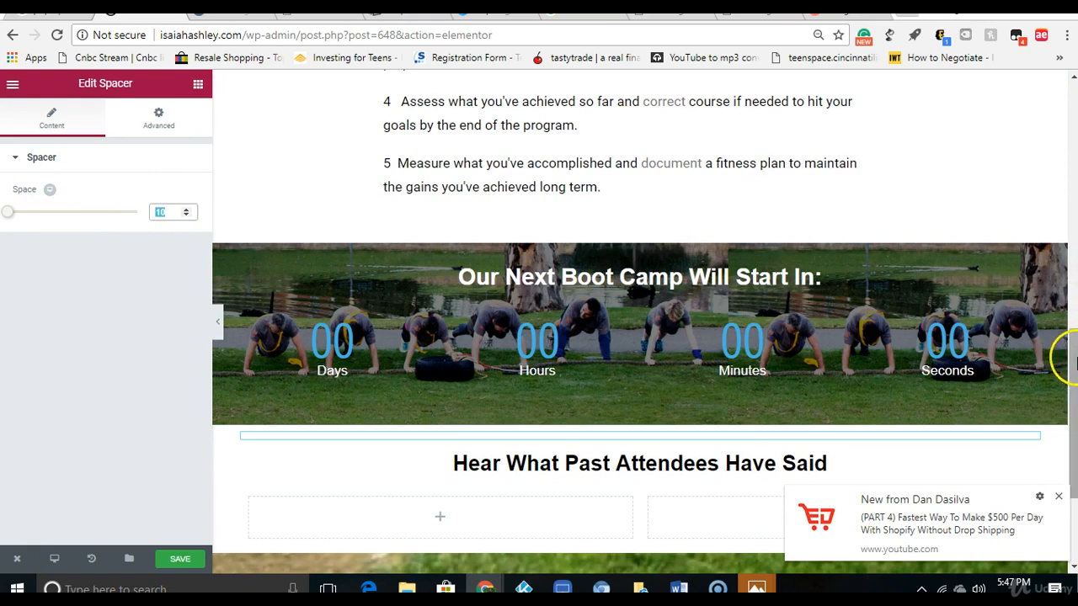
Step: Open the font family choices of the "Hear What Past Attendees Have Said" heading and browse the Google Fonts directory for a font
scroll(1063, 356, down, 1)
click(1059, 496)
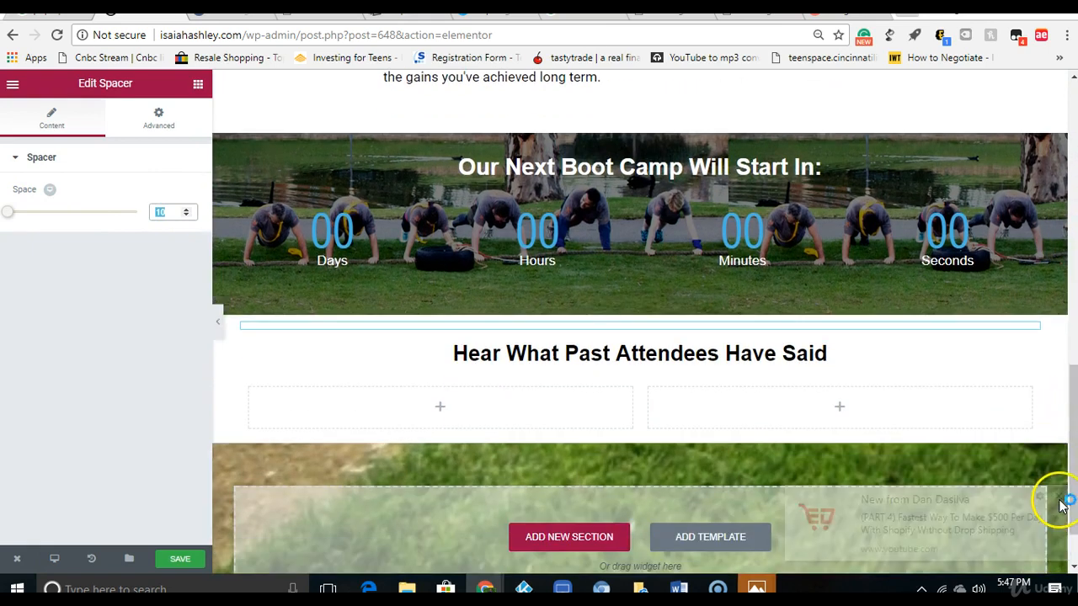
click(705, 358)
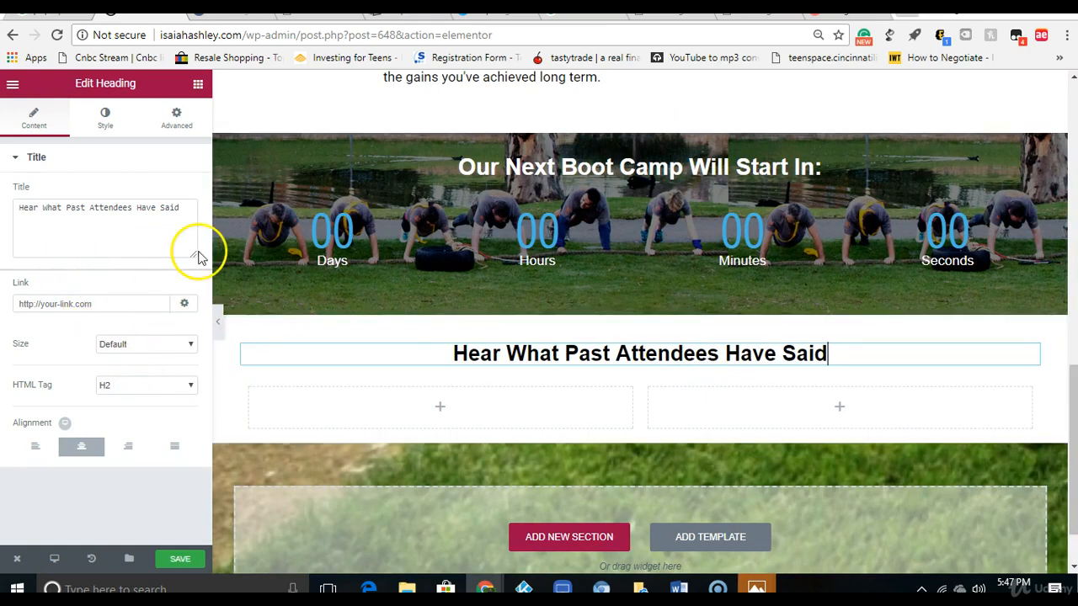
click(105, 116)
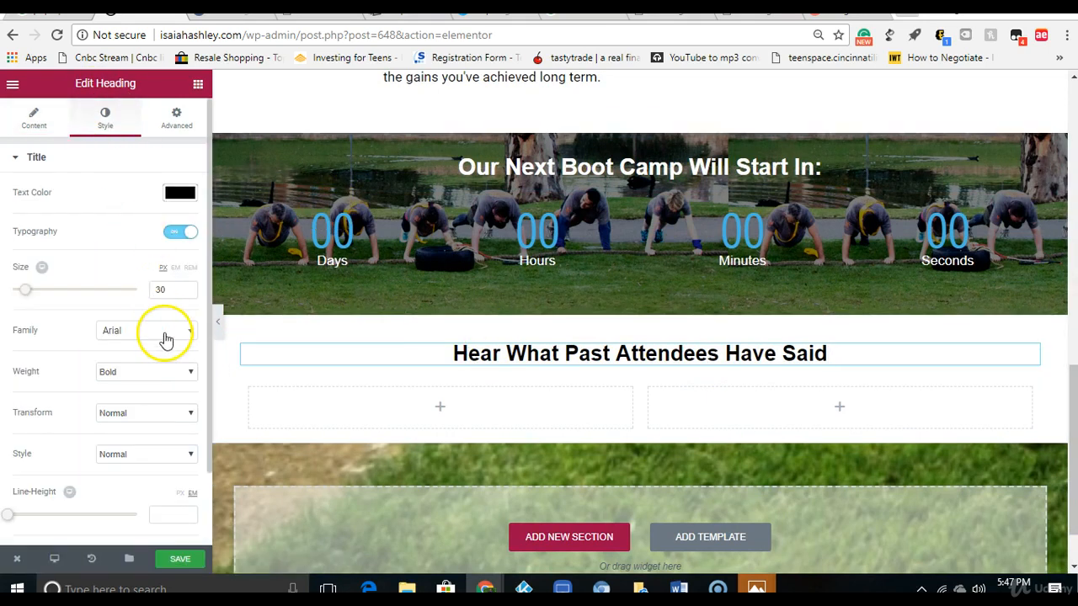
click(166, 337)
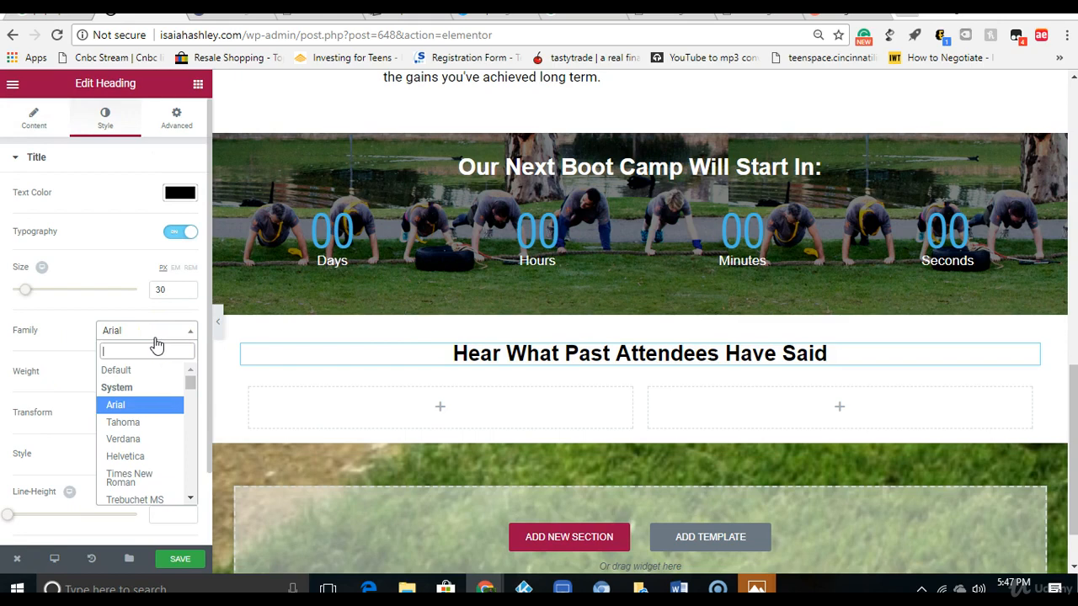
click(753, 16)
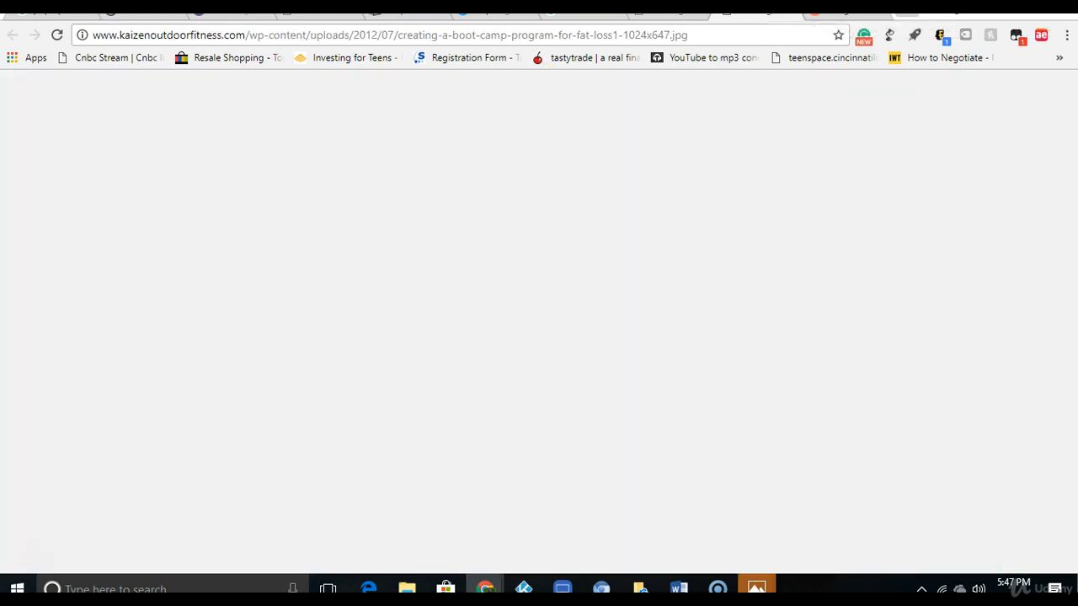
click(842, 15)
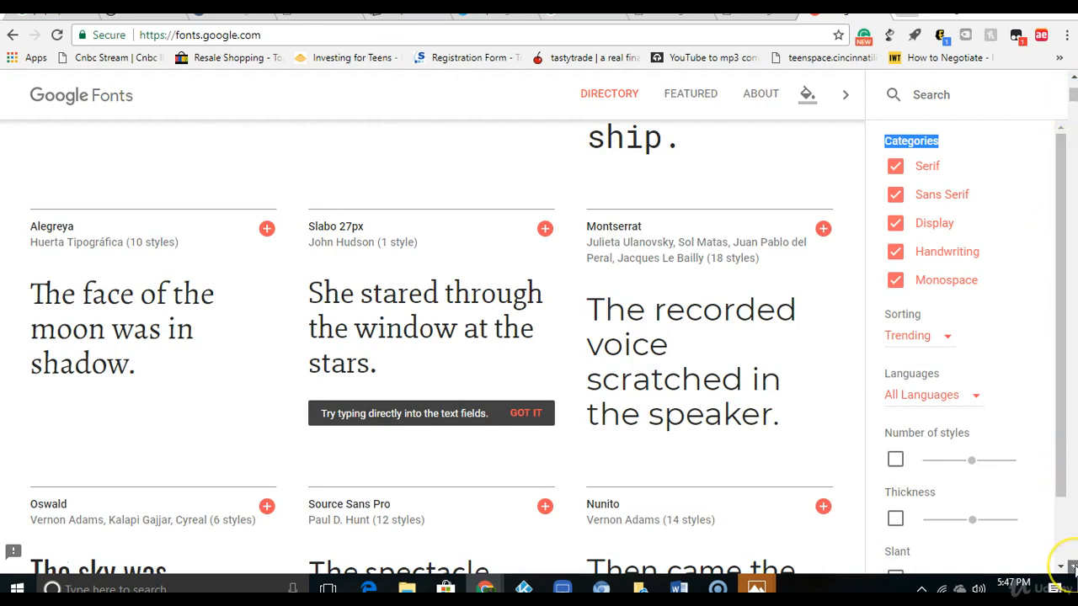
scroll(1074, 570, down, 2)
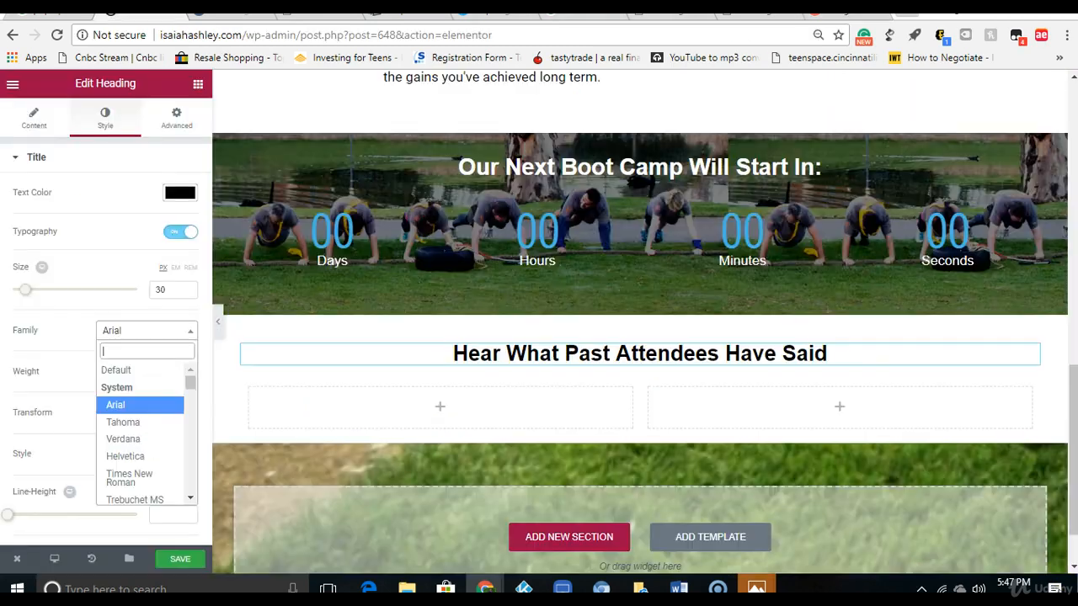
Step: Try the Oswald font family with Normal weight on the "Hear What Past Attendees Have Said" heading
text(os)
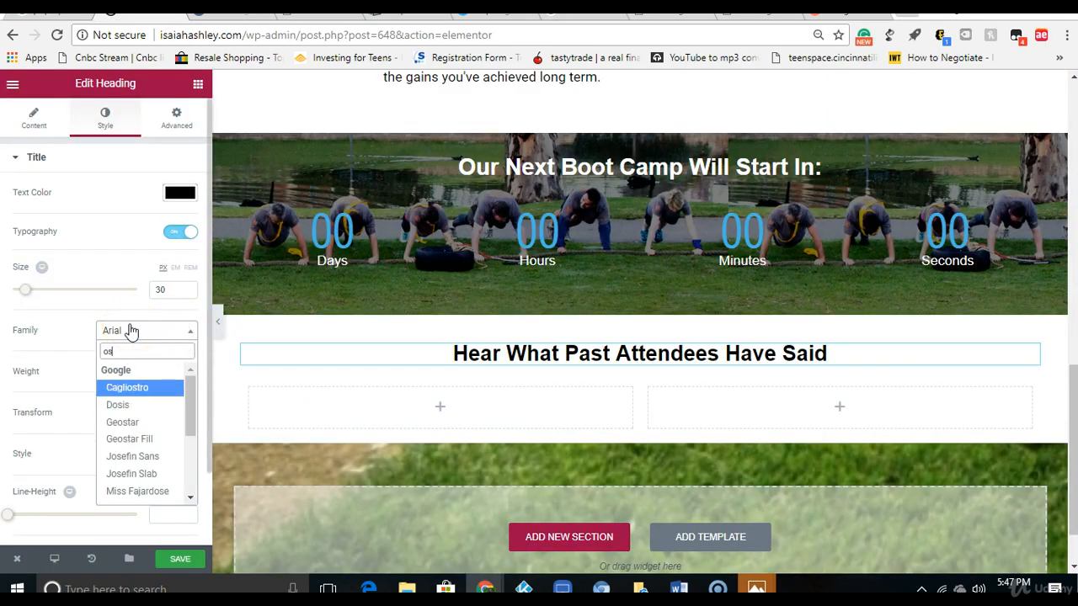
text(w)
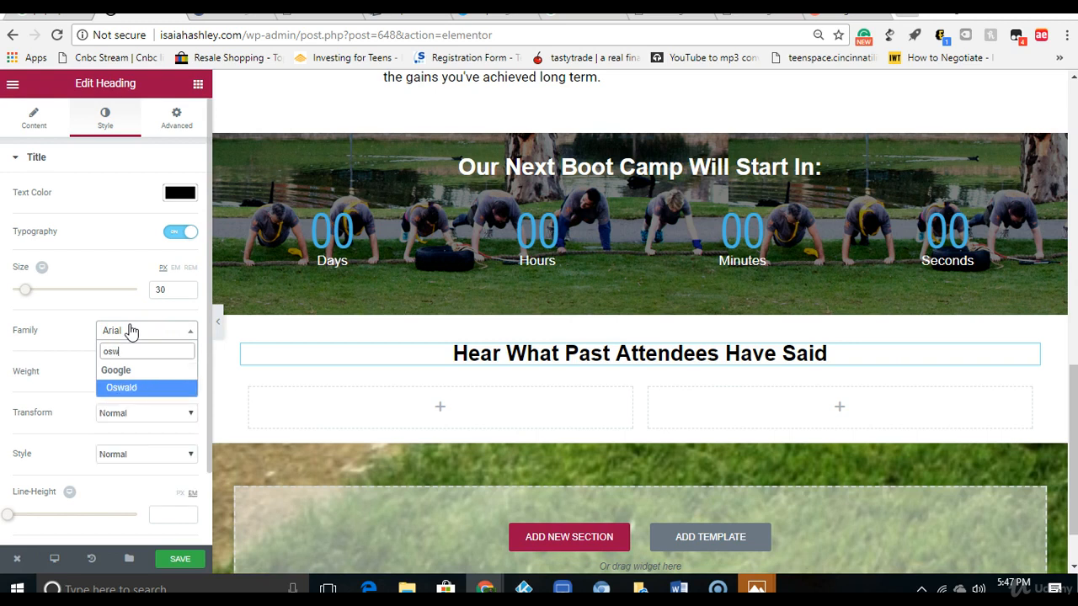
click(121, 389)
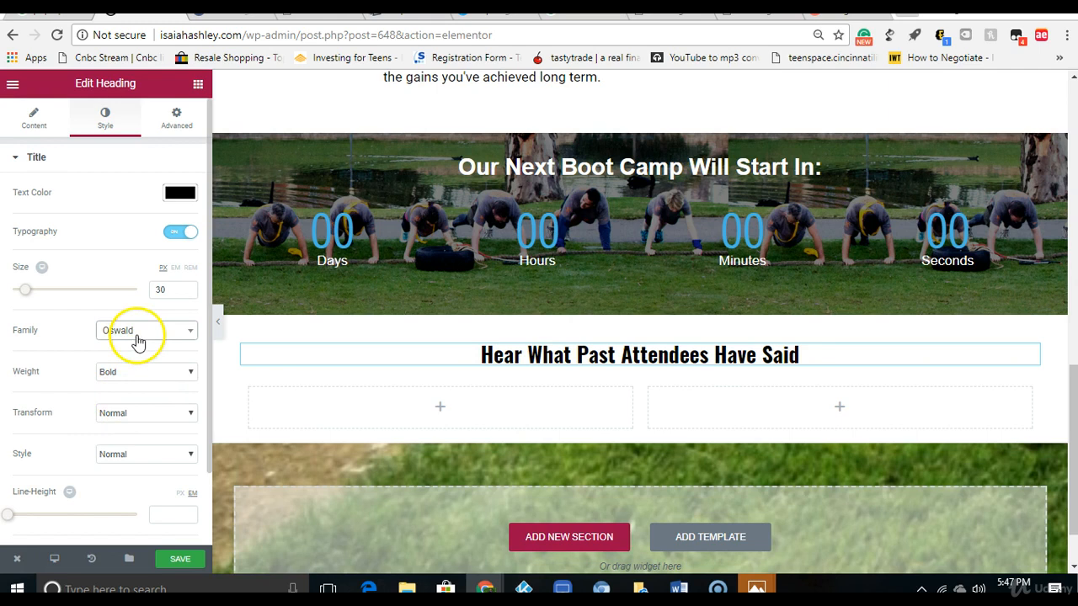
click(137, 373)
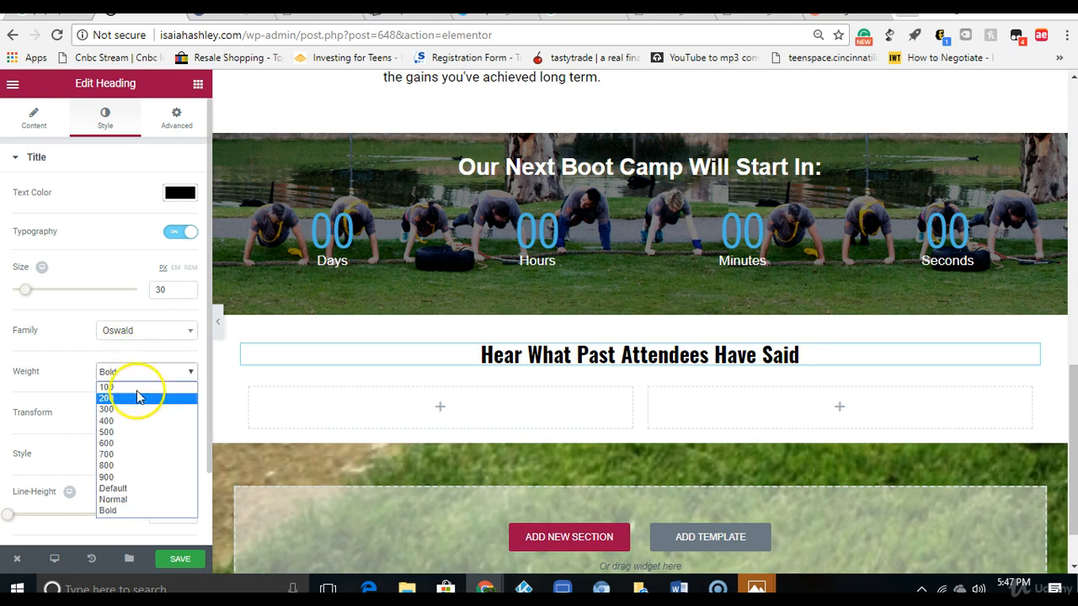
click(127, 499)
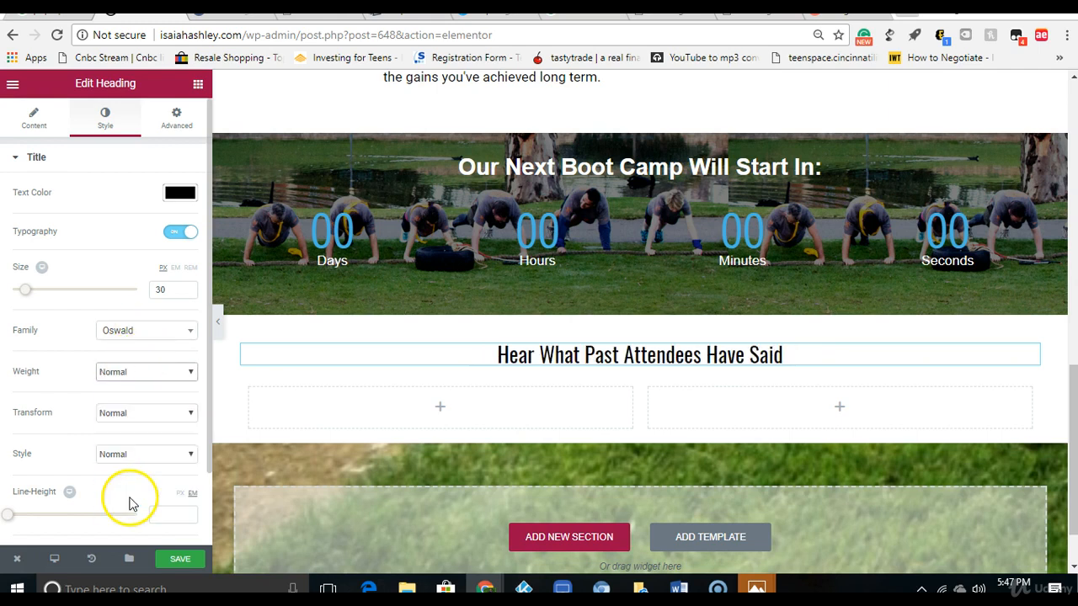
Step: Set the "Hear What Past Attendees Have Said" heading's font family to PT Sans and its weight to Bold
click(132, 333)
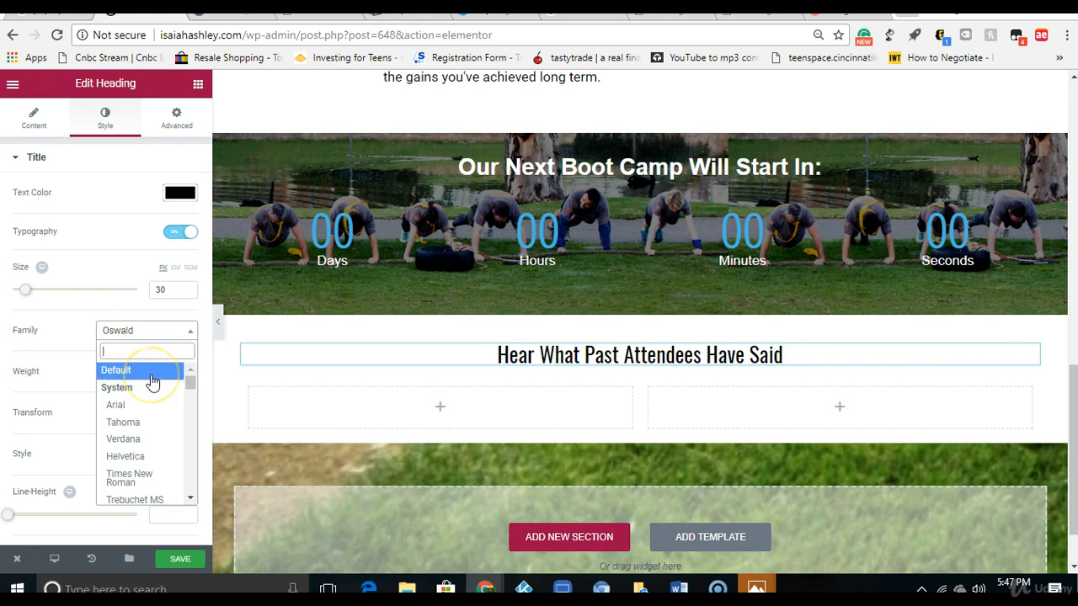
text(pt)
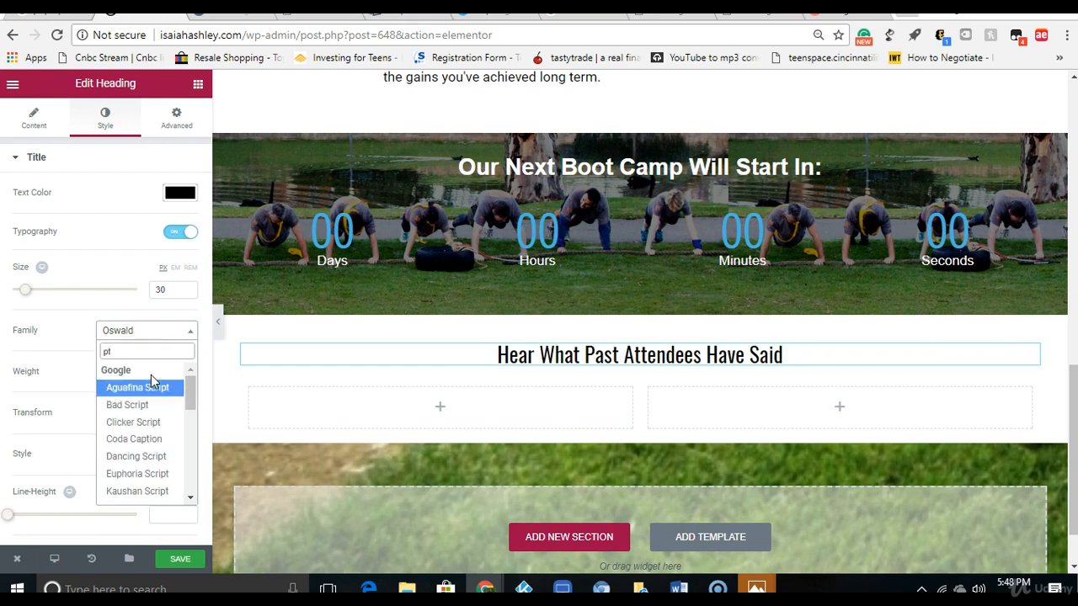
text( sa)
click(151, 385)
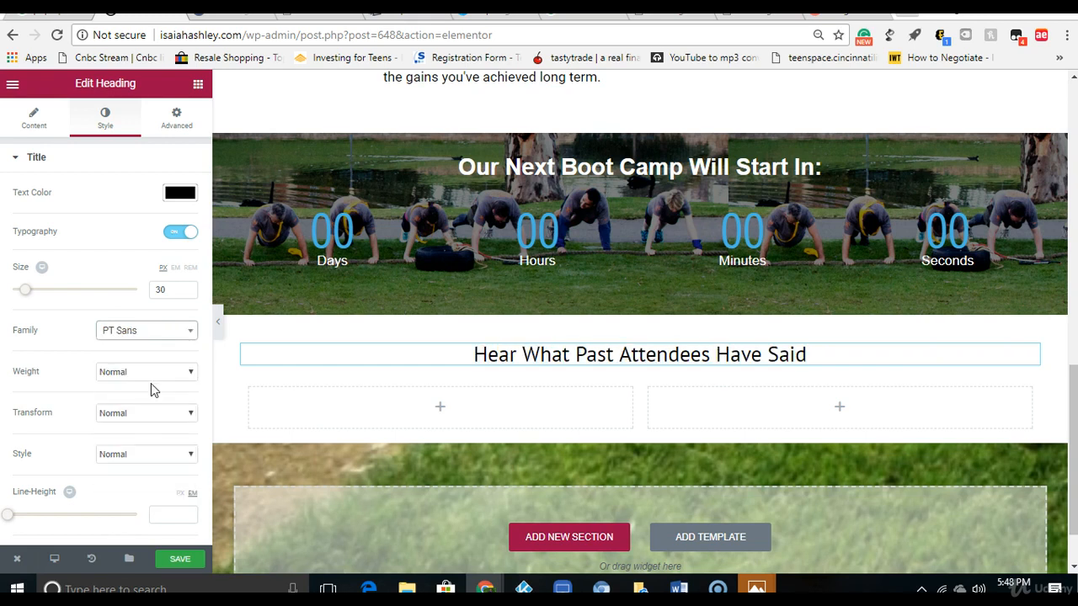
click(151, 383)
click(132, 510)
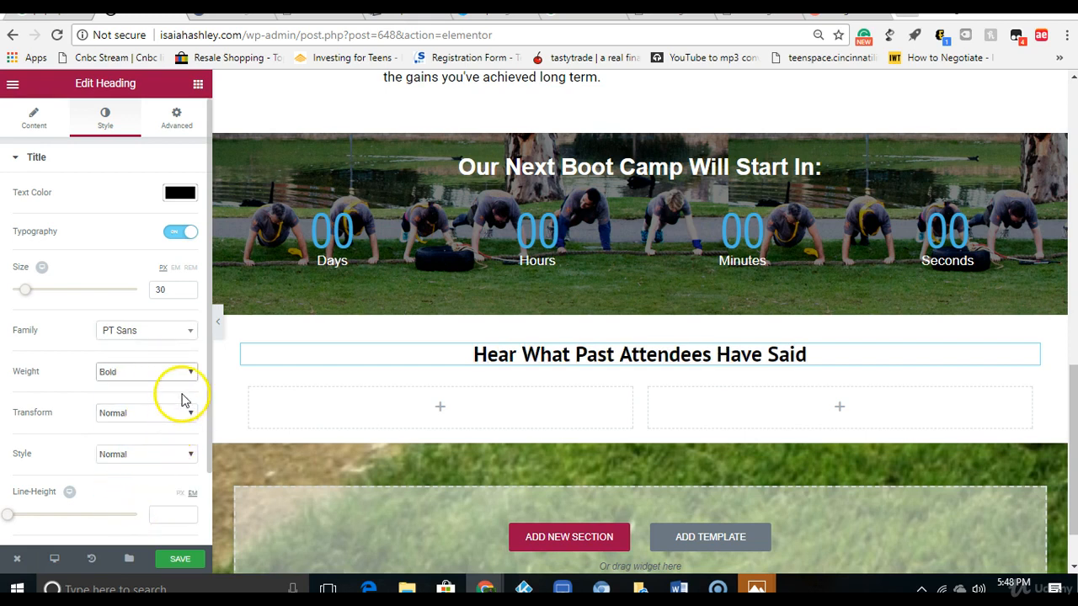
scroll(206, 396, down, 1)
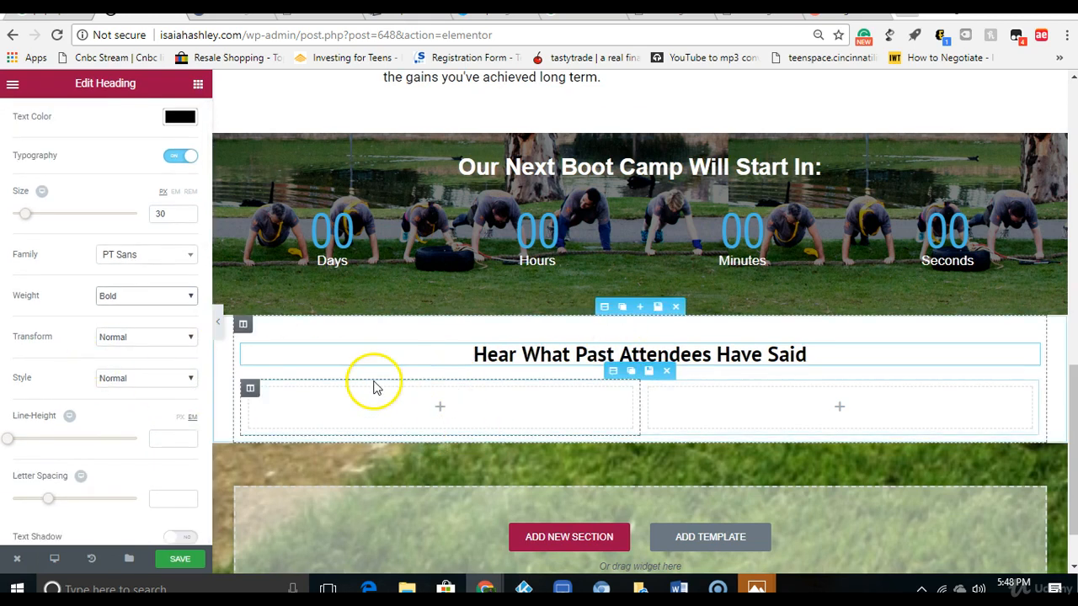
Step: Replace the photo testimonial in the first column under the heading with a fresh Testimonial widget
click(197, 85)
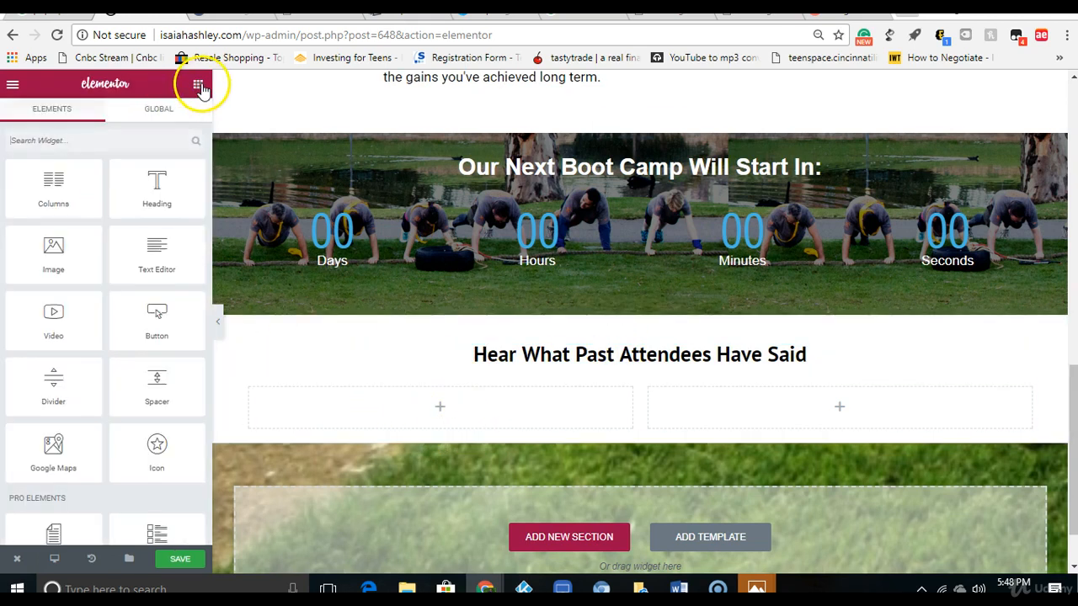
drag(209, 161, 203, 335)
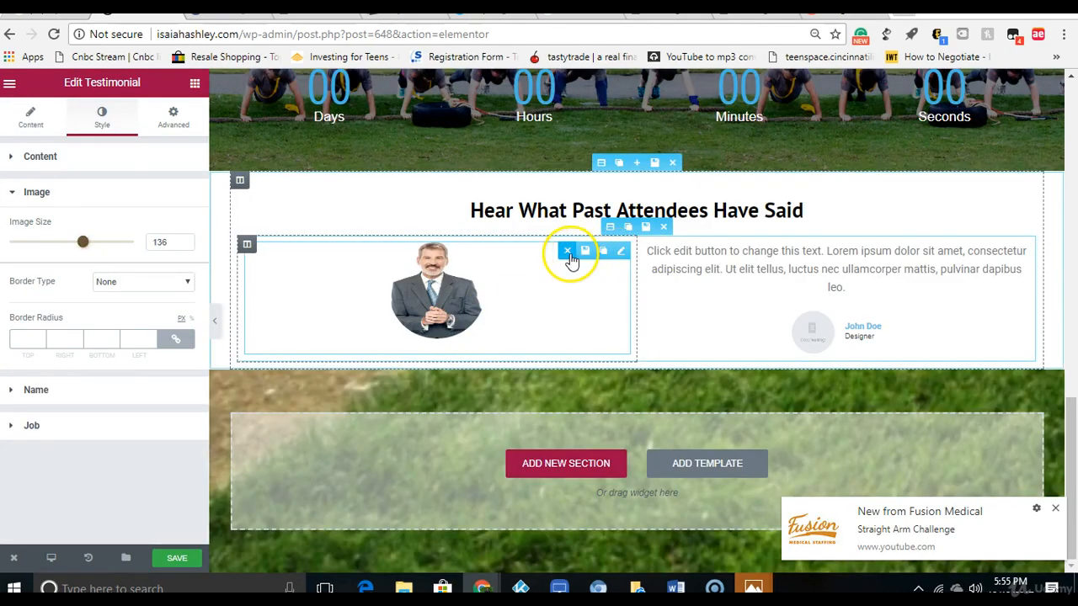
click(569, 254)
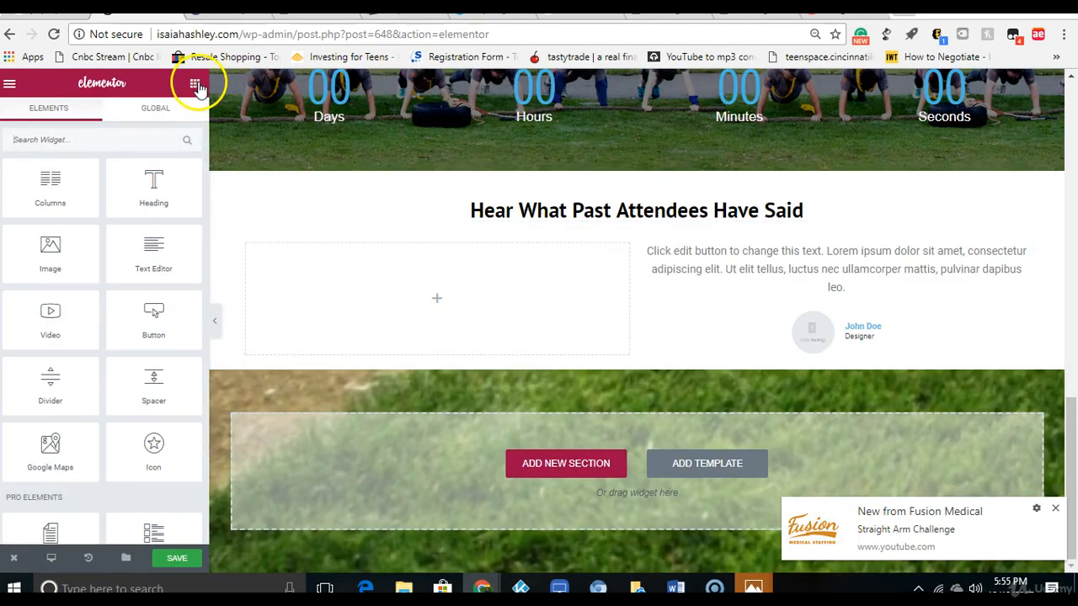
click(138, 141)
text(t)
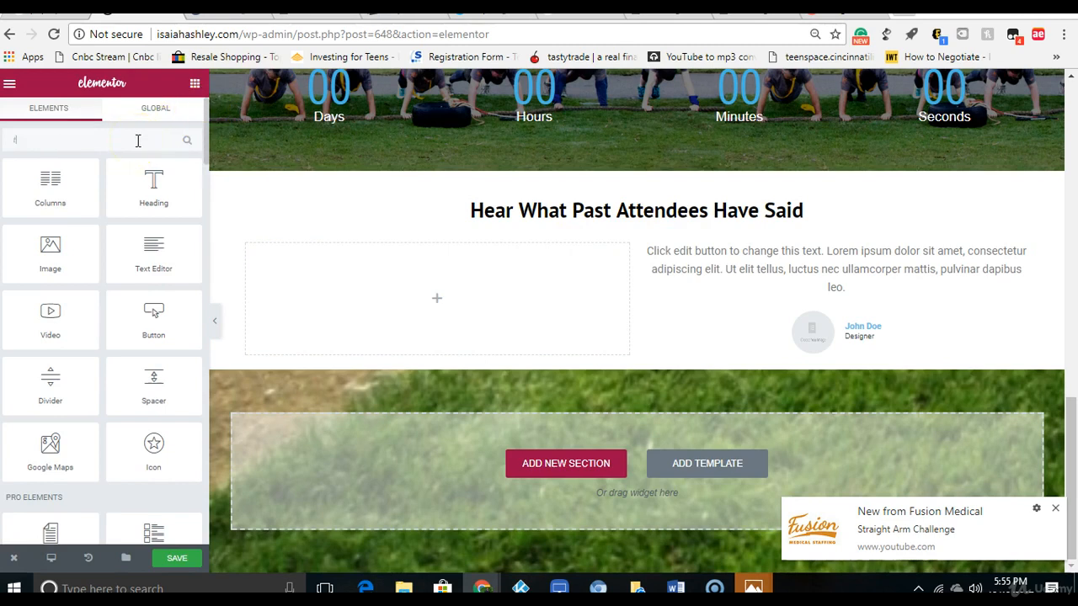
text(es)
drag(48, 193, 462, 314)
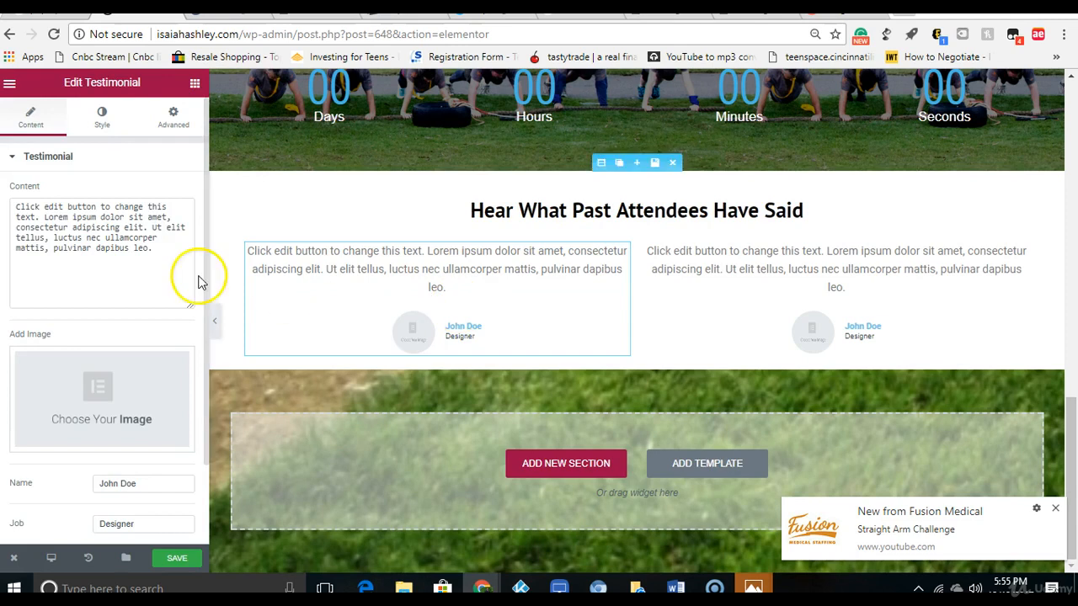
Step: Clear the placeholder content, name and job from the first column's testimonial
drag(154, 253, 10, 195)
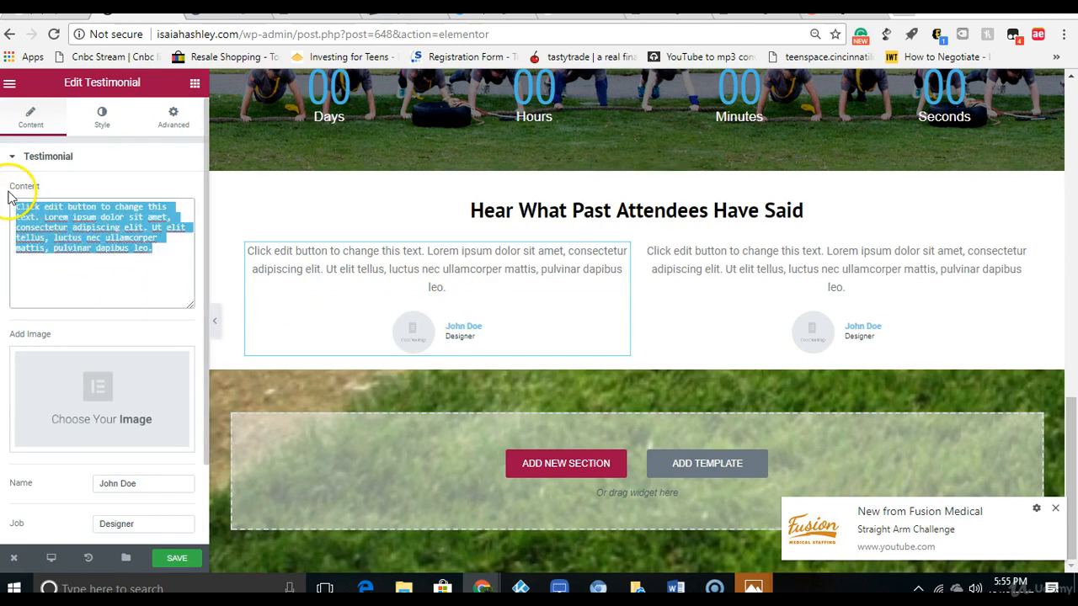
key(BackSpace)
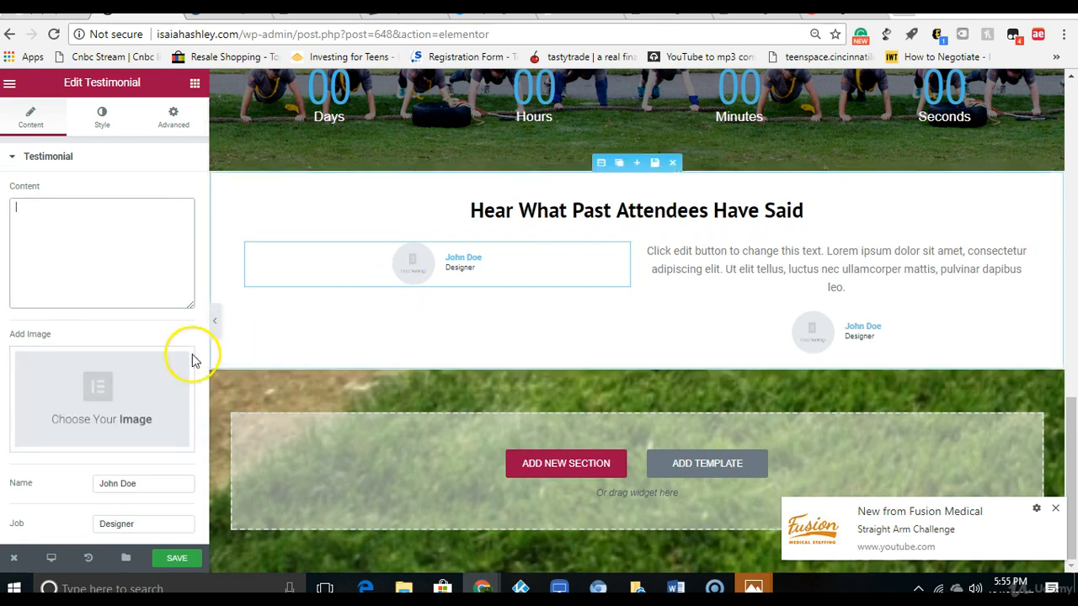
triple_click(154, 486)
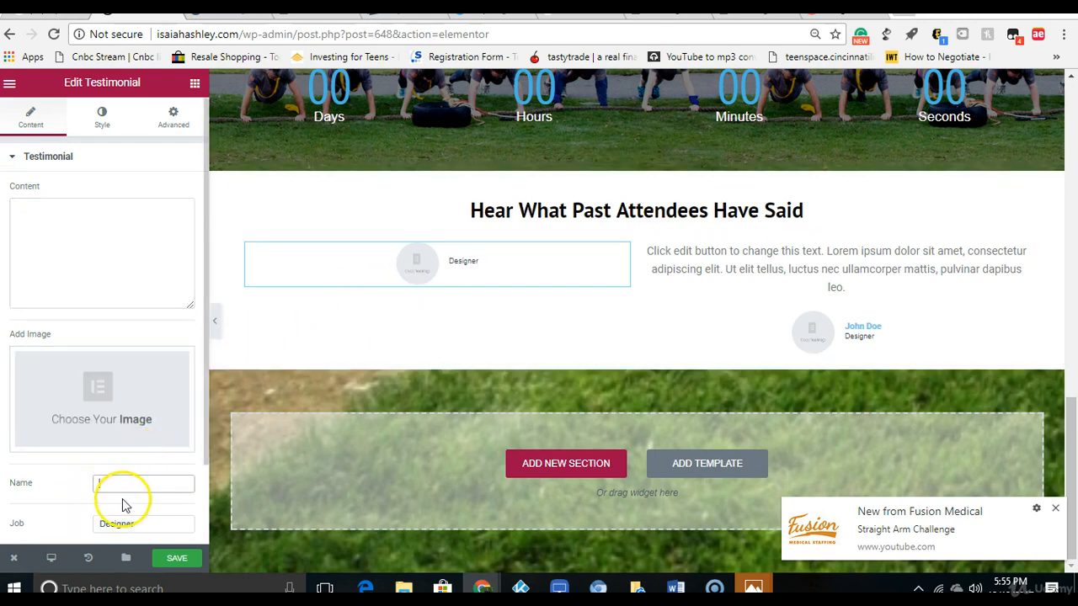
drag(137, 519, 89, 524)
key(BackSpace)
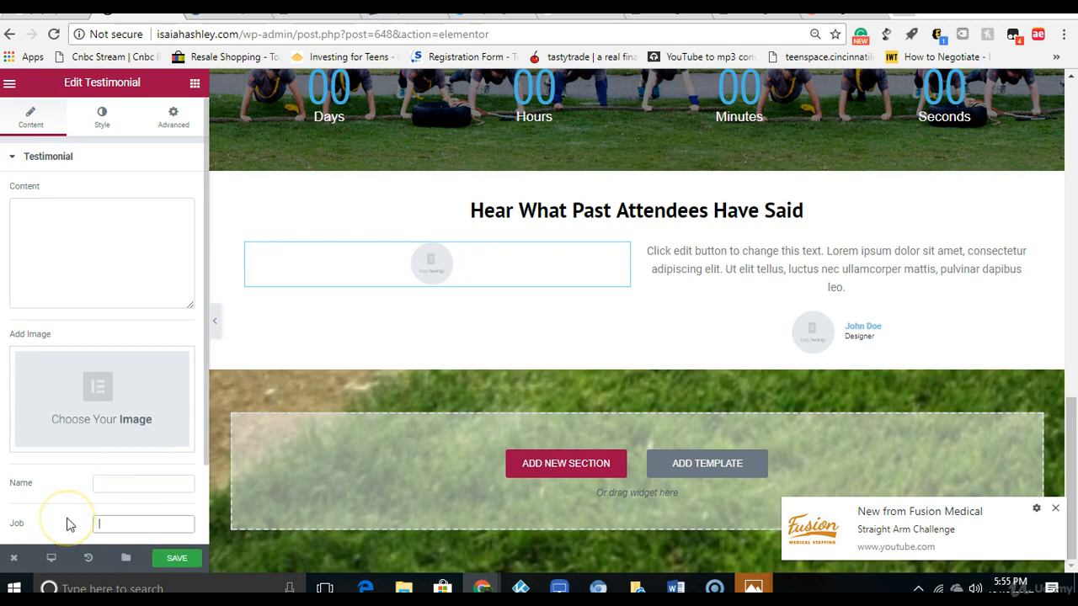
Step: Insert 3.png from the media library as the first column's testimonial image
click(87, 386)
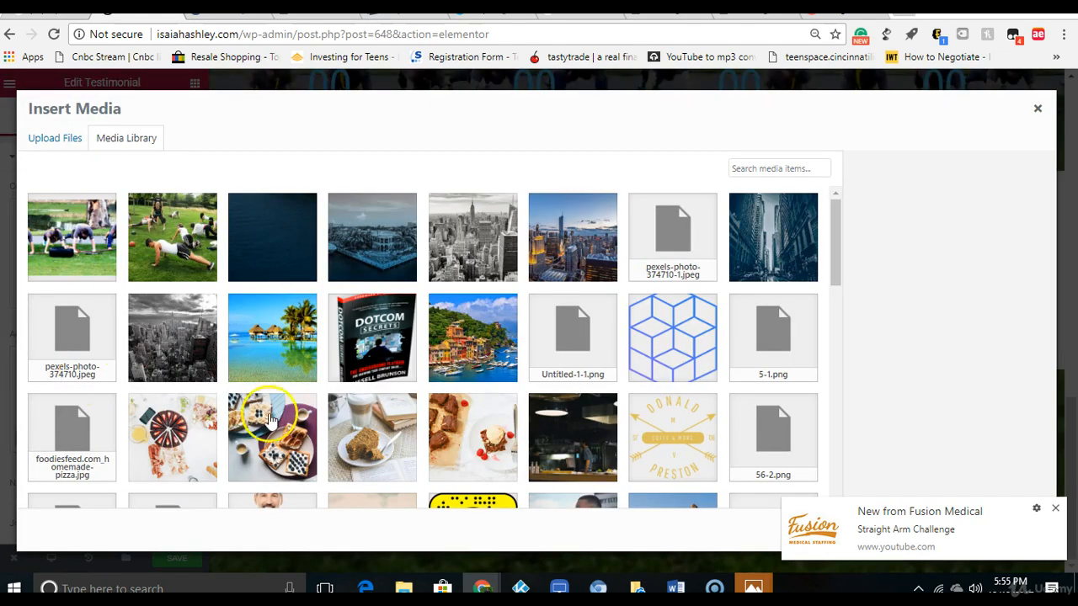
click(279, 503)
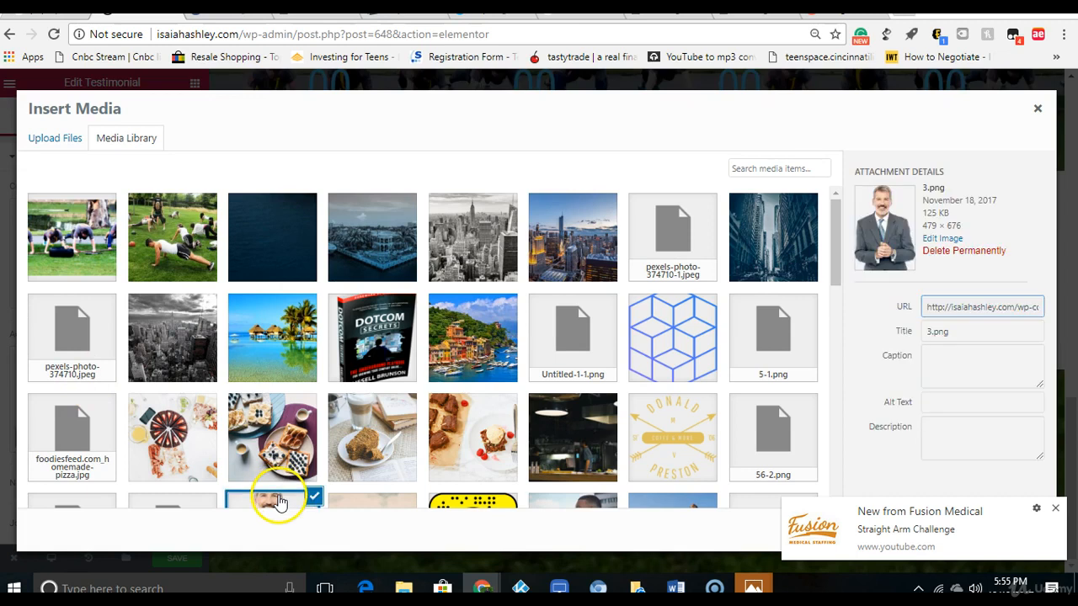
click(1058, 512)
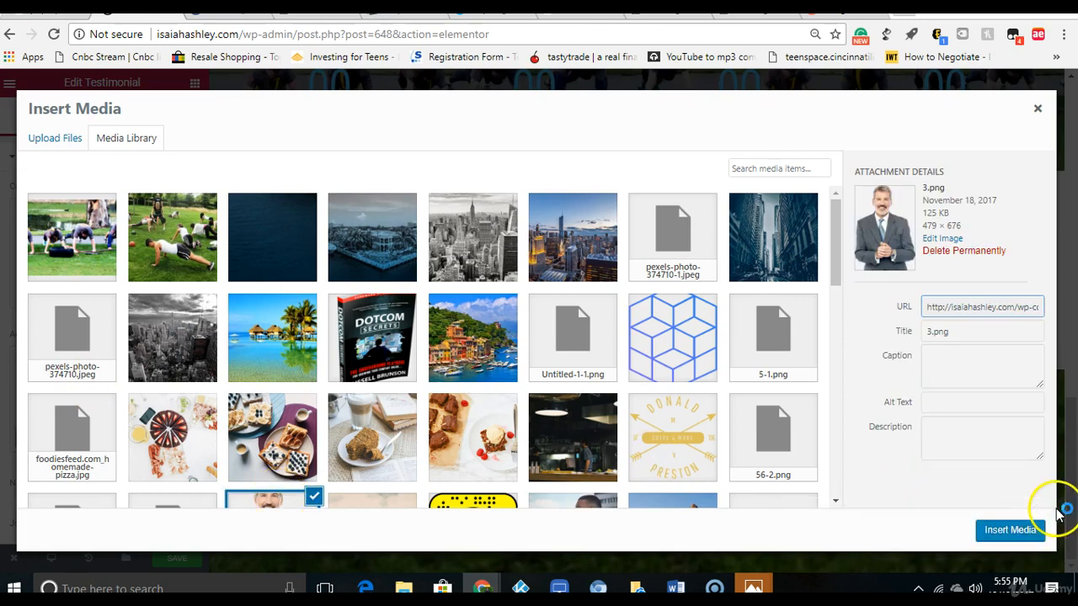
click(1009, 528)
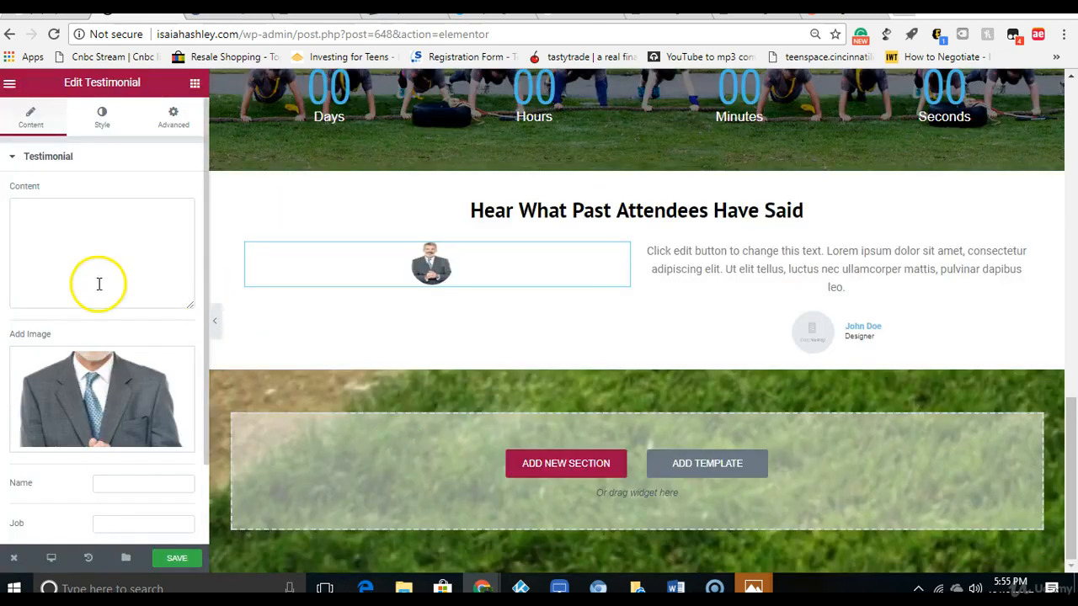
Step: Enlarge the first column's testimonial image to a size of 141
click(79, 133)
double_click(85, 304)
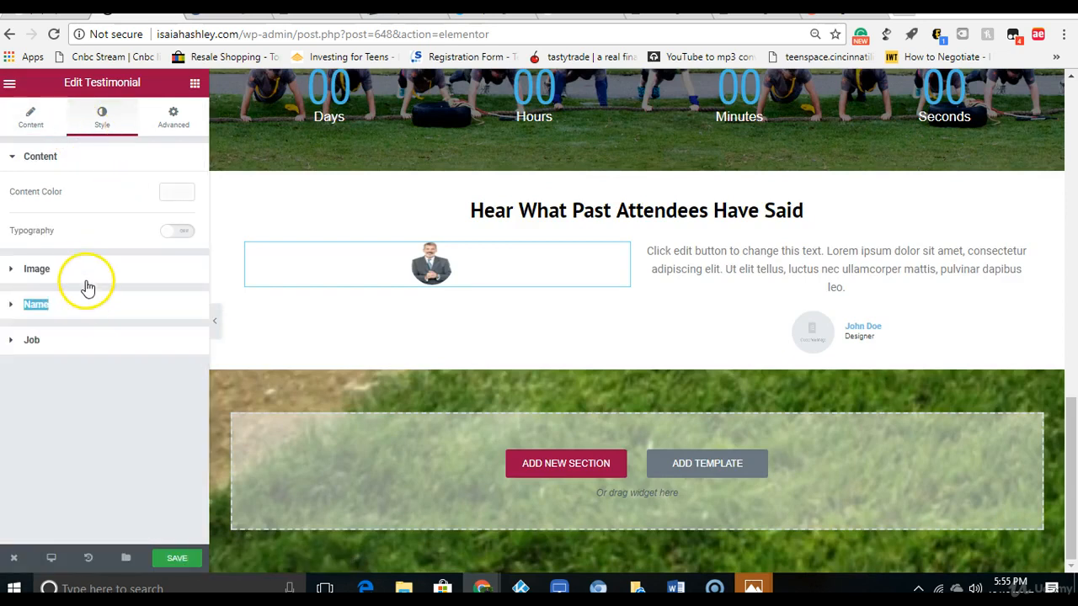
click(88, 273)
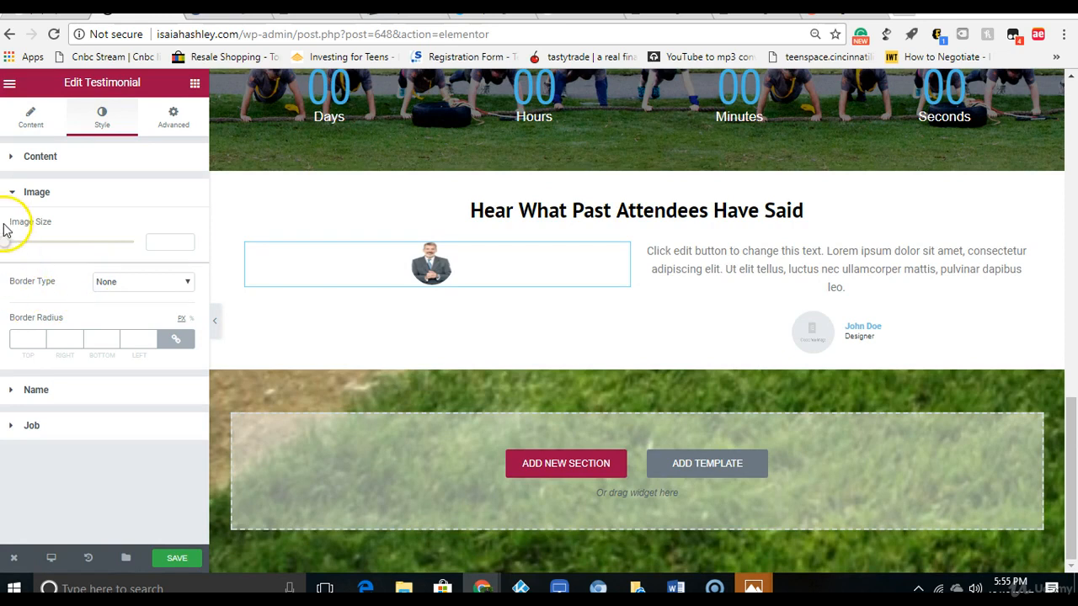
drag(6, 244, 93, 249)
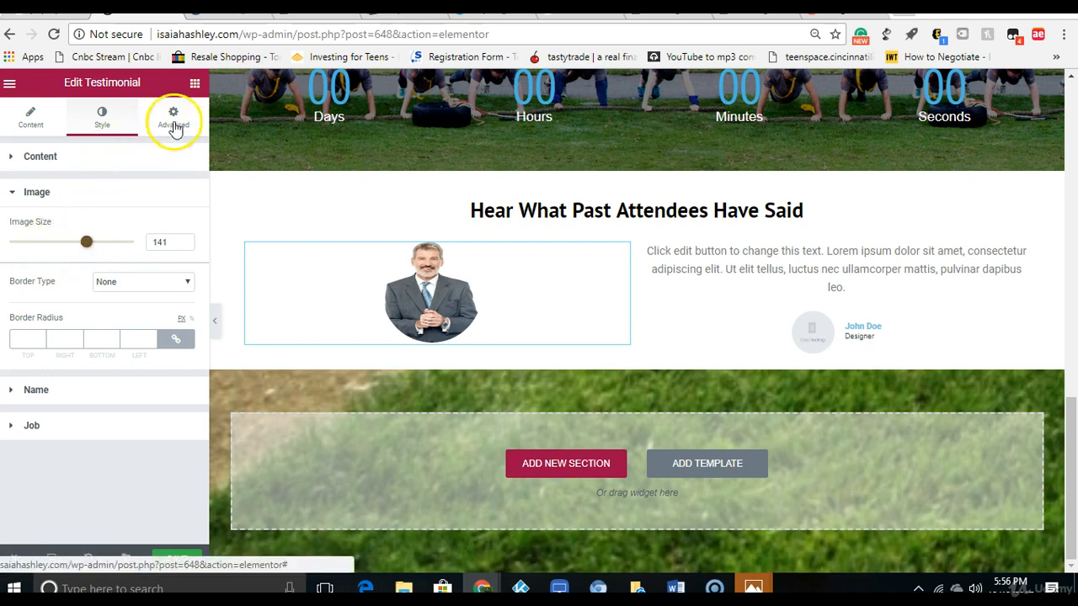
Step: Add a Text Editor widget below the testimonial image in the first column
click(195, 85)
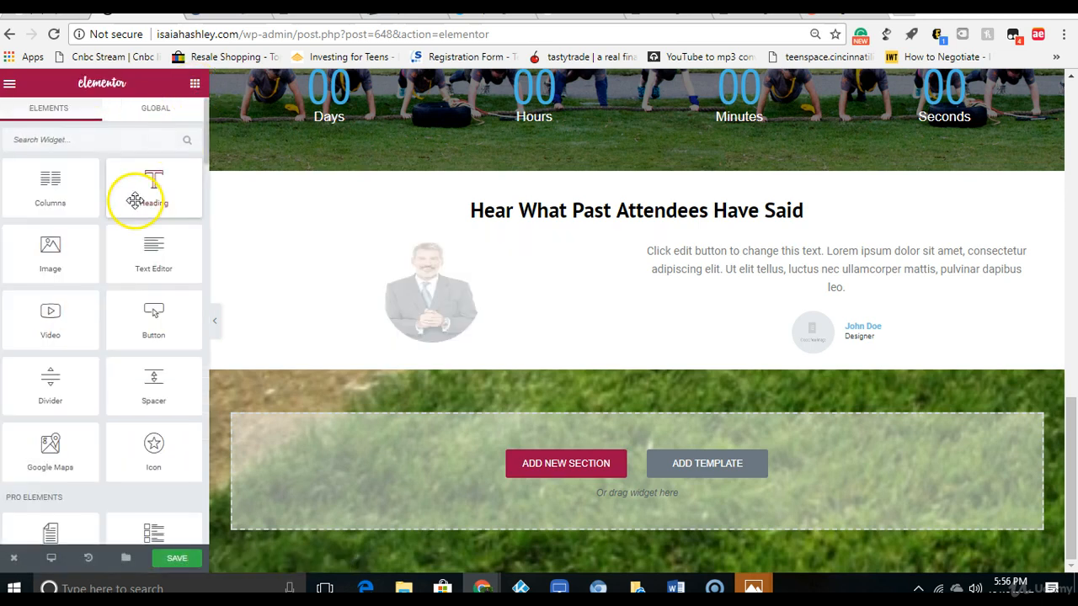
drag(143, 271, 427, 354)
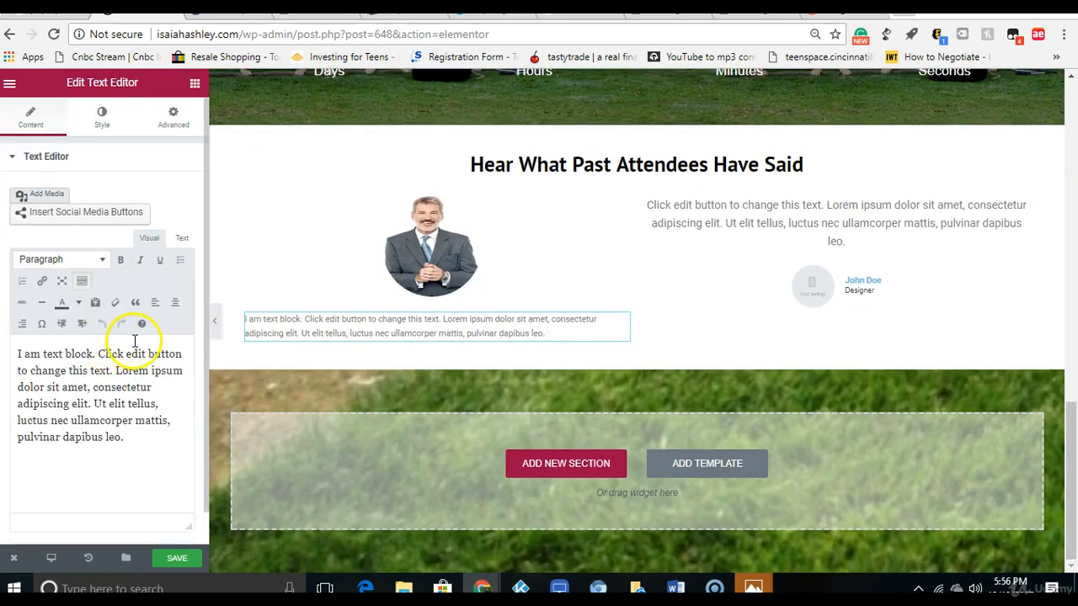
Step: Replace the first column's placeholder text with the copied quote beginning “As much as I've tried to commit to other fitness programs”
drag(123, 437, 18, 352)
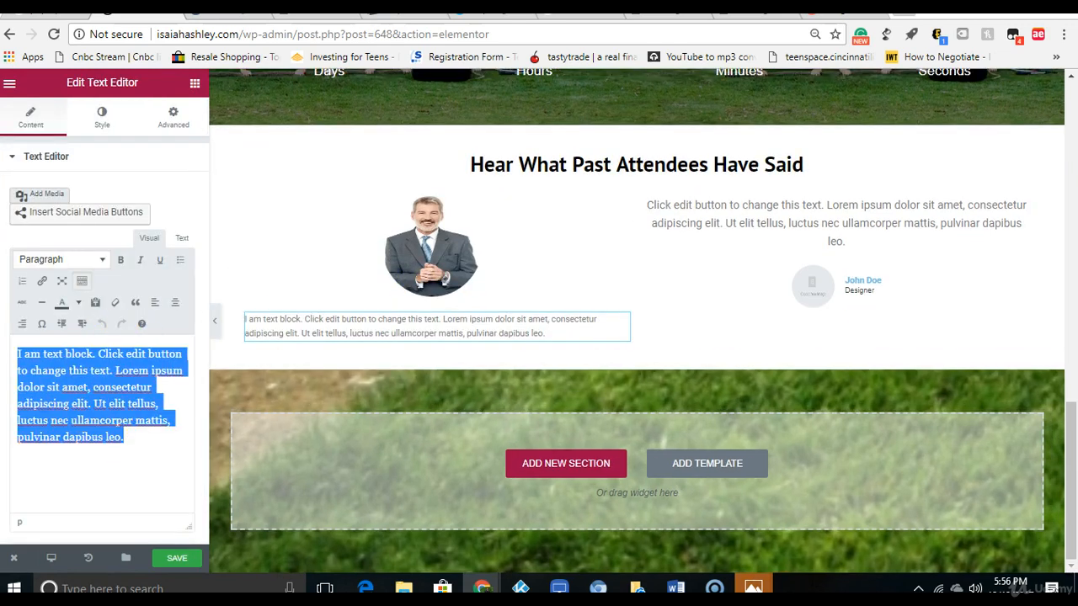
right_click(46, 368)
click(86, 152)
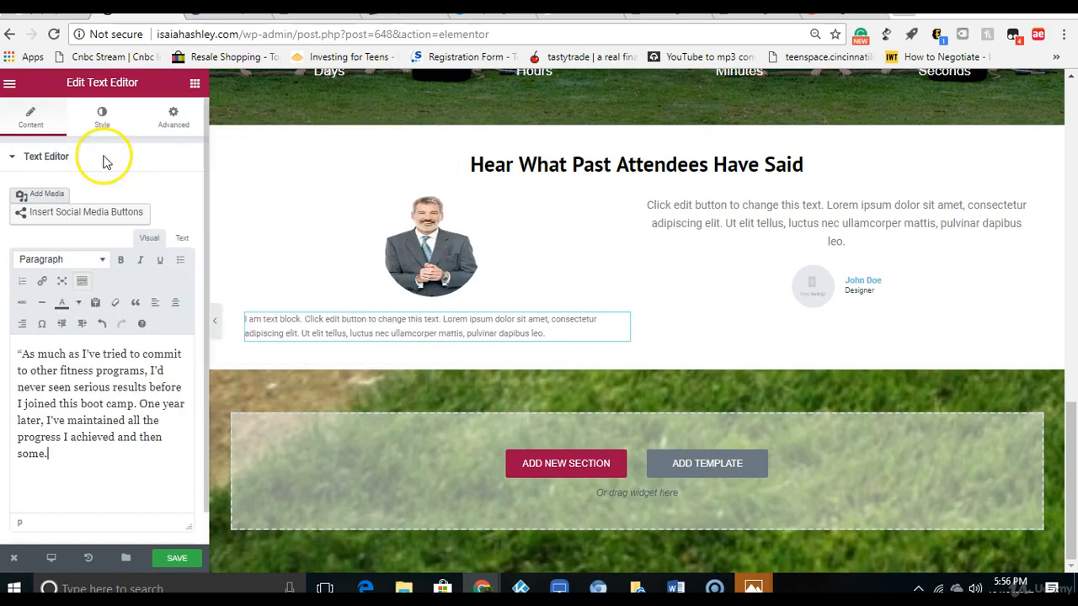
click(39, 370)
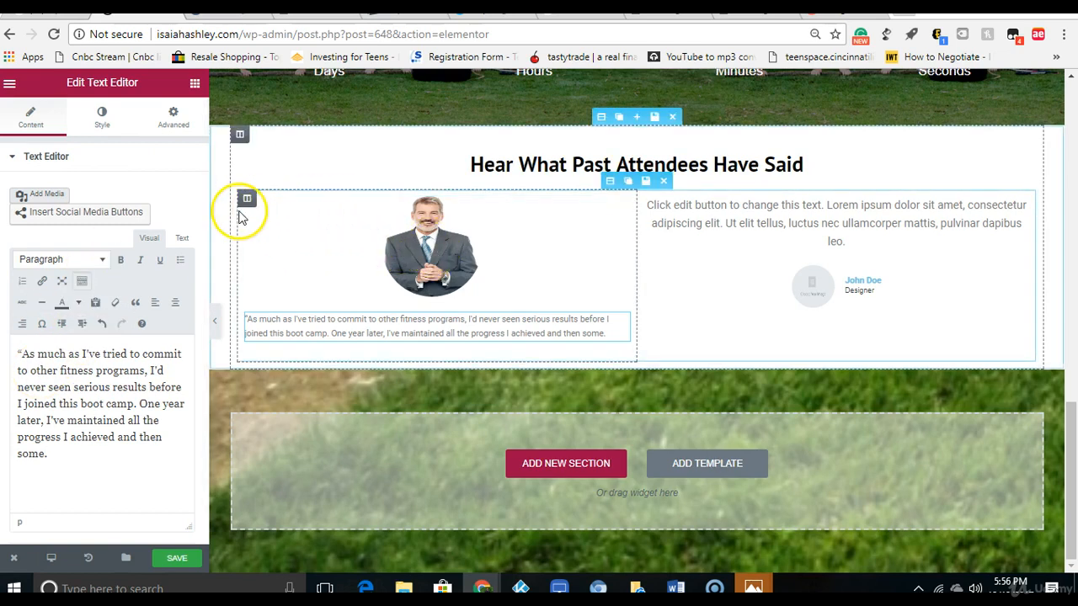
Step: Set the first testimonial column's width to 50%
click(251, 199)
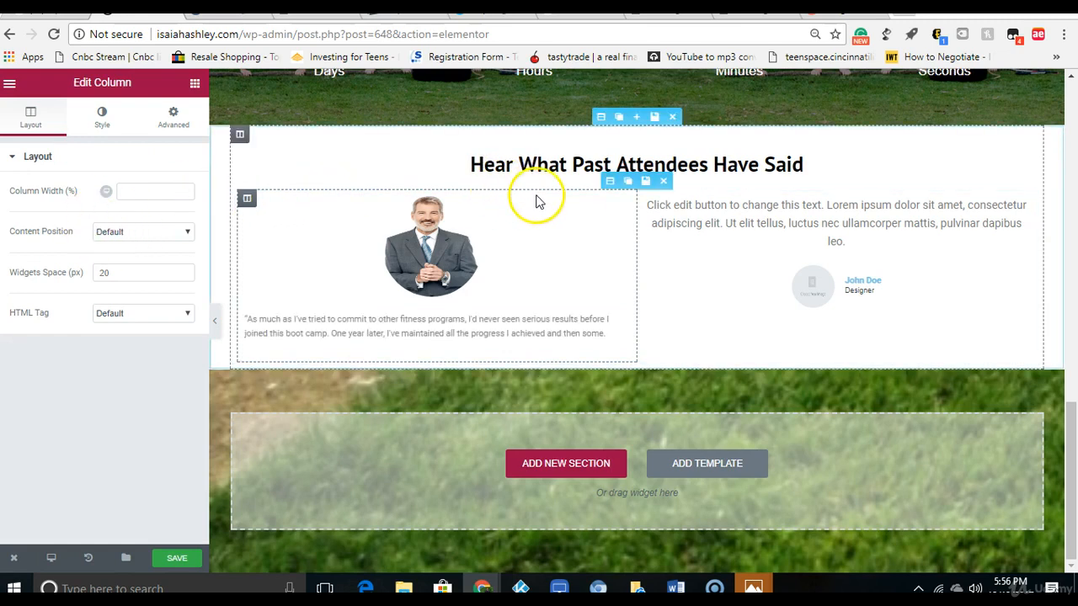
click(182, 192)
drag(182, 192, 181, 192)
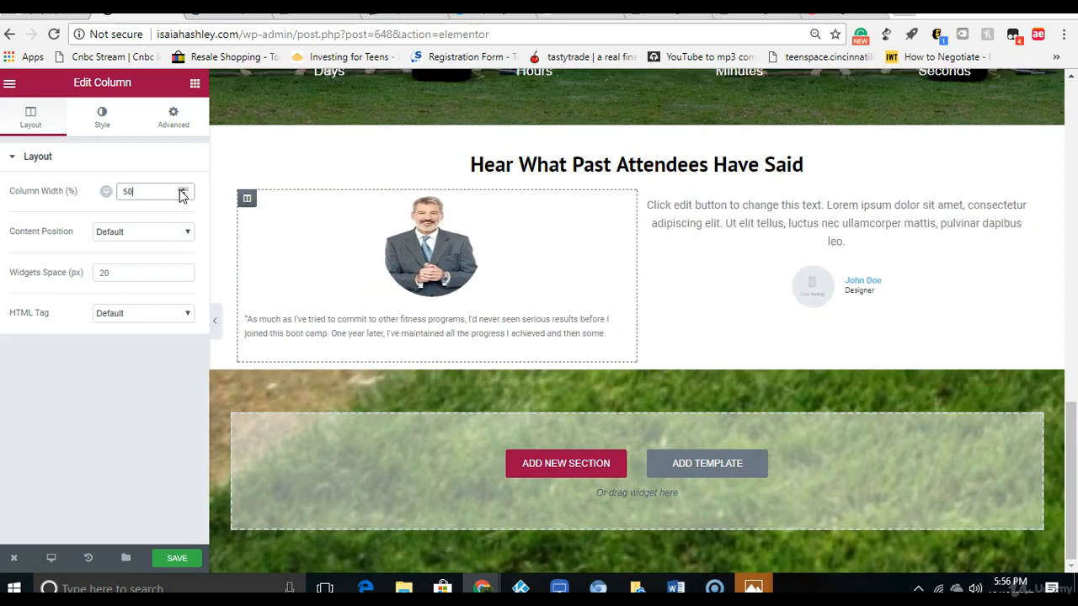
Step: Color the whole testimonial quote in the first column black
click(293, 324)
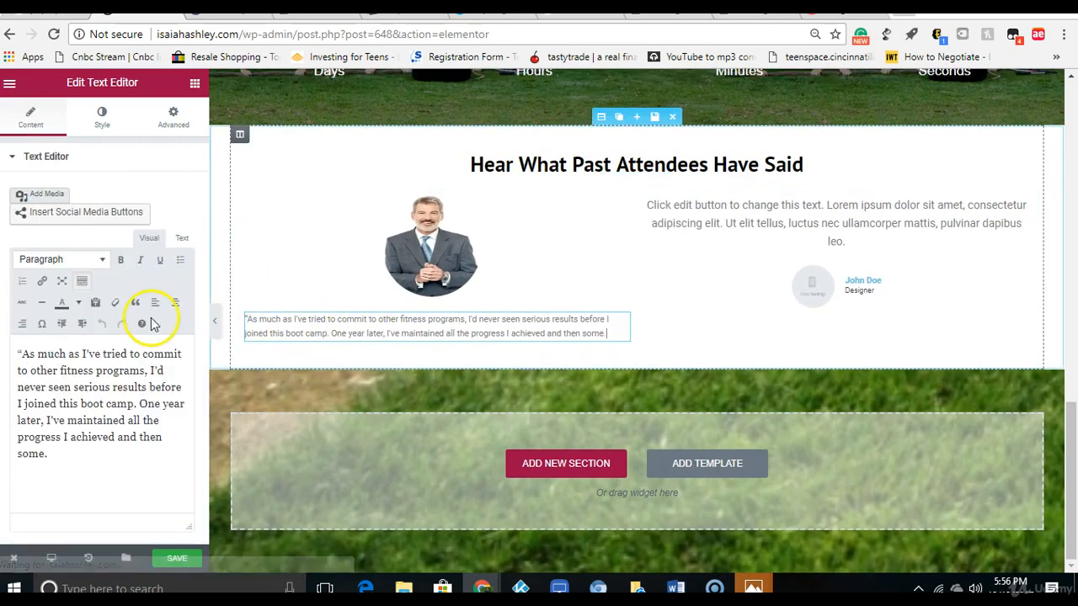
drag(13, 354, 228, 423)
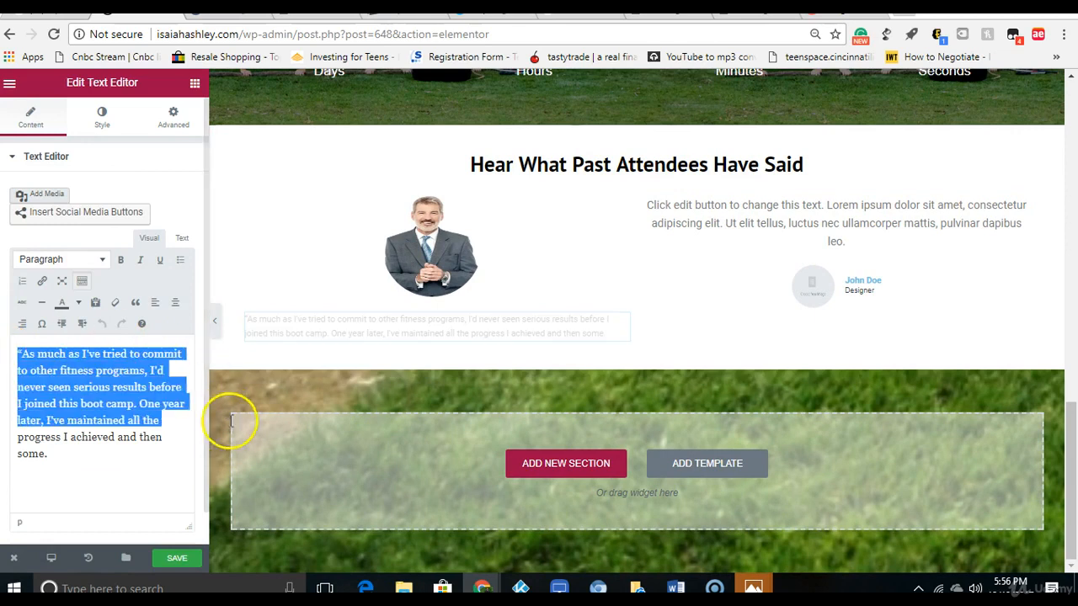
click(78, 302)
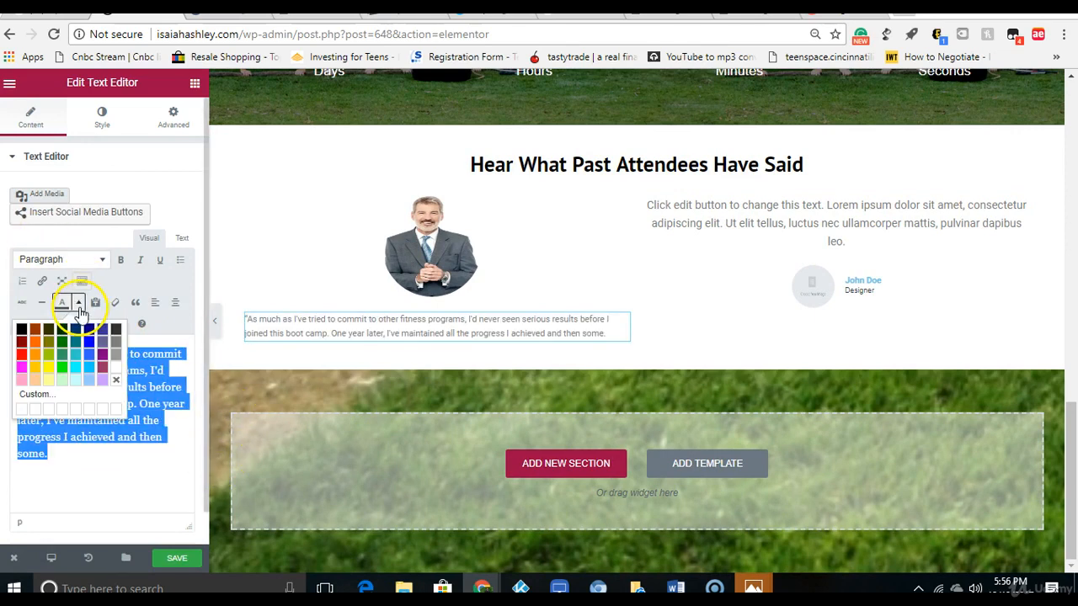
click(23, 331)
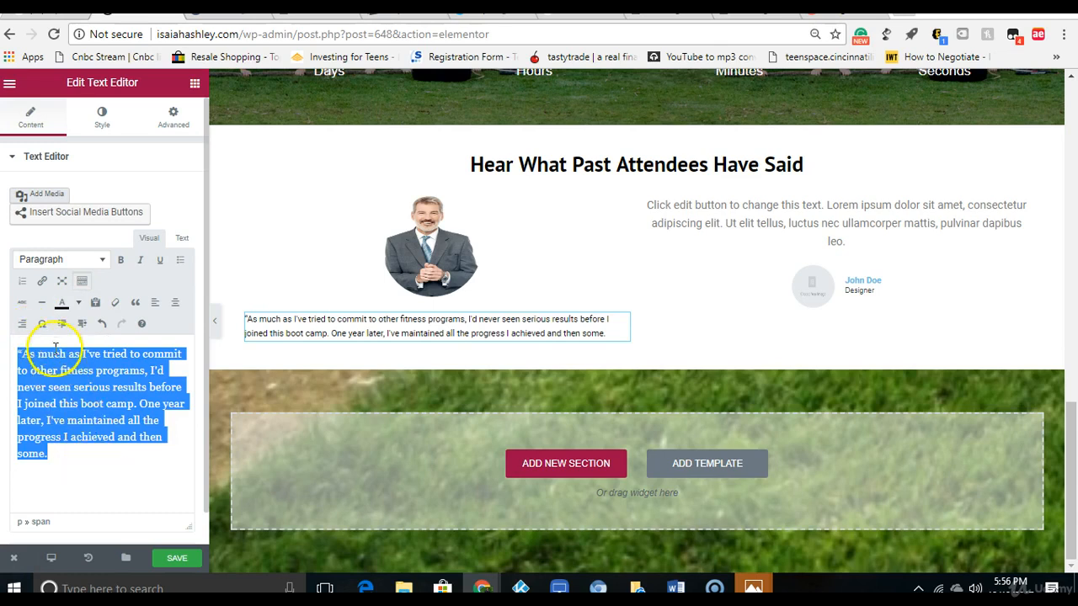
Step: Center the first column's testimonial quote and set its custom typography size to 18 px
click(101, 123)
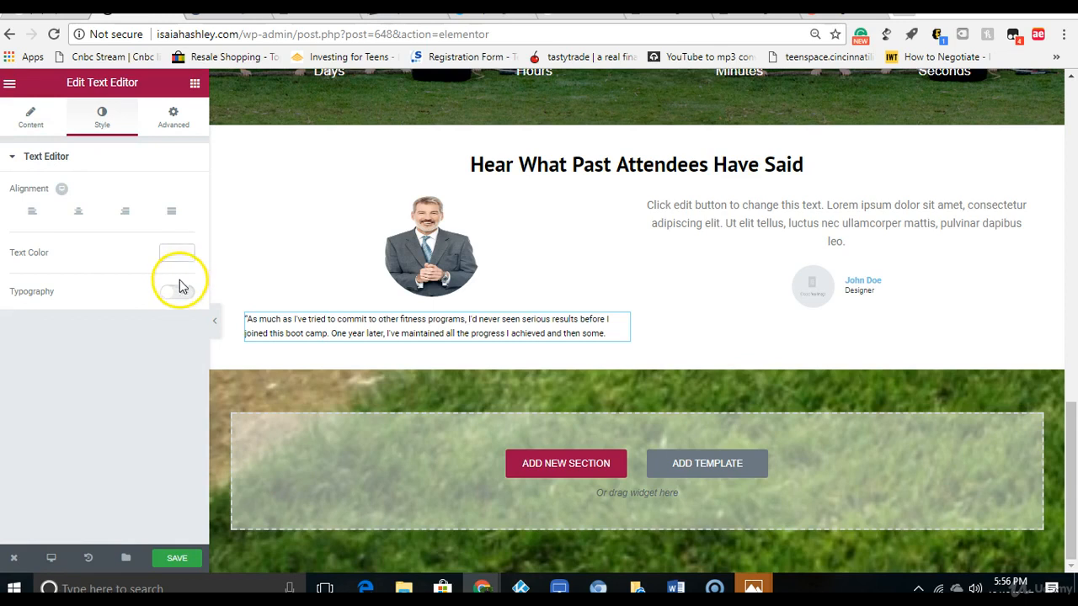
click(175, 294)
drag(7, 352, 20, 356)
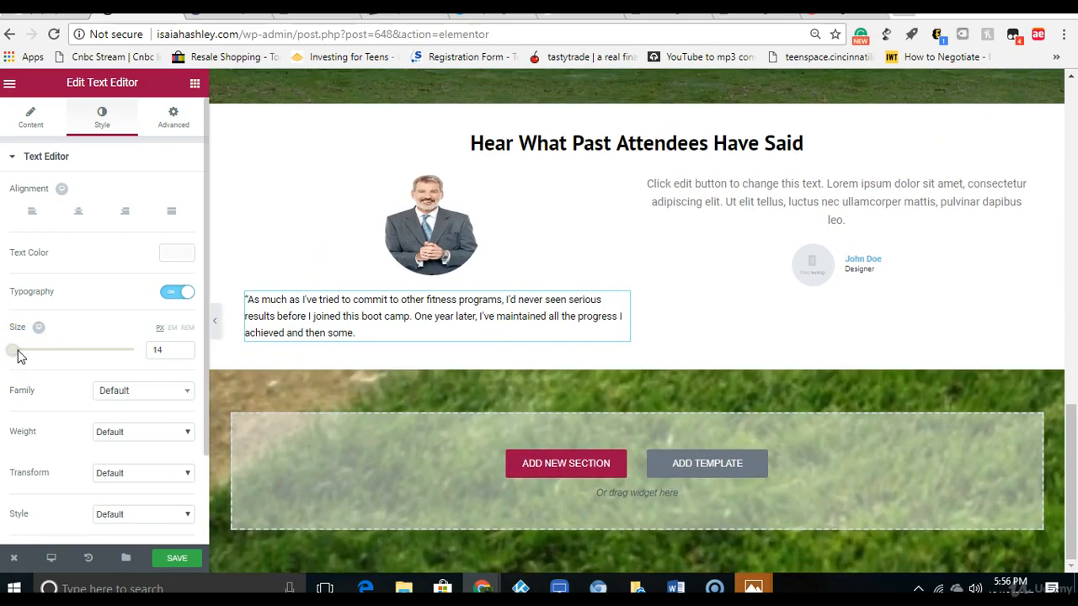
click(74, 215)
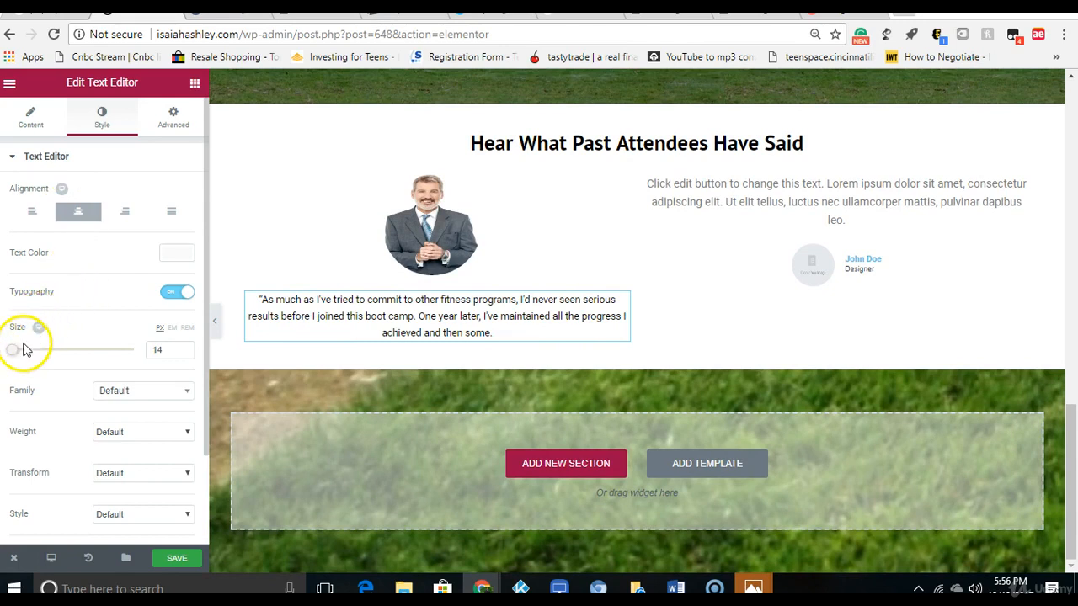
drag(15, 358, 22, 360)
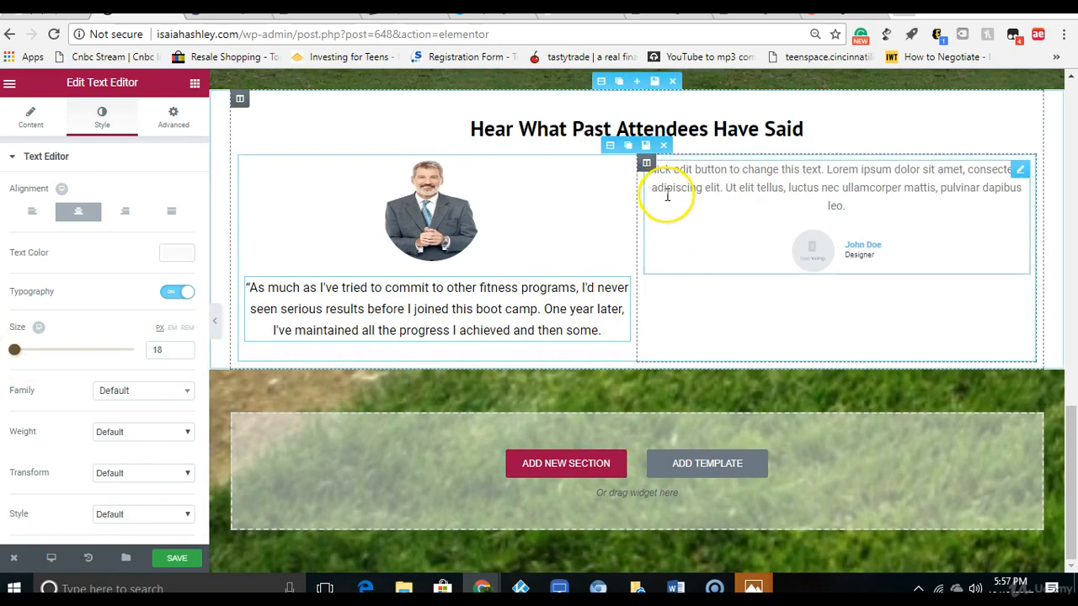
Step: Delete the second column's placeholder testimonial and place a duplicate of the first column's testimonial image there
click(792, 175)
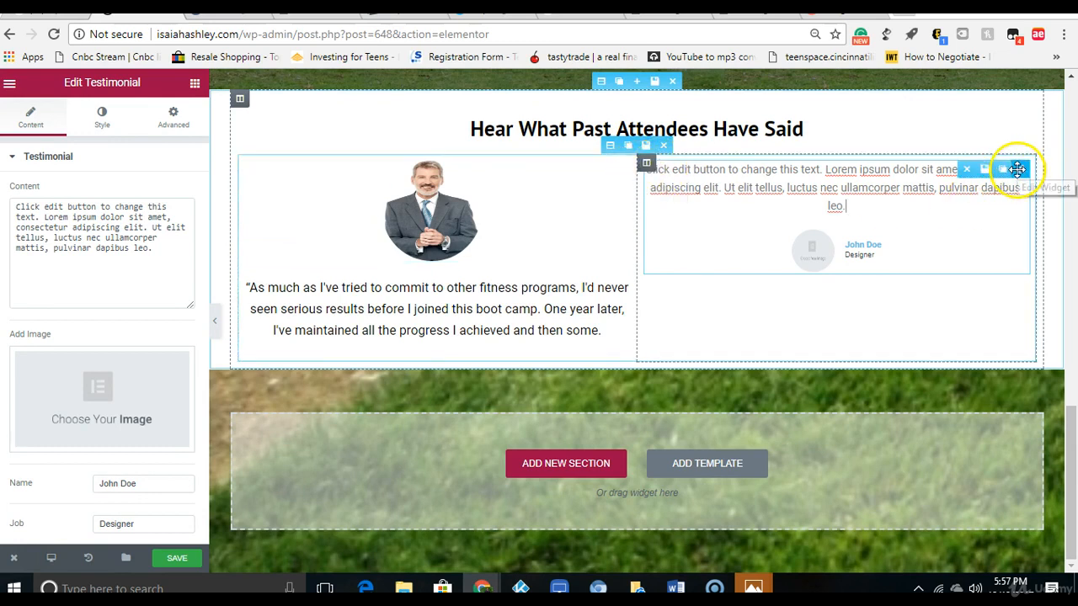
click(967, 169)
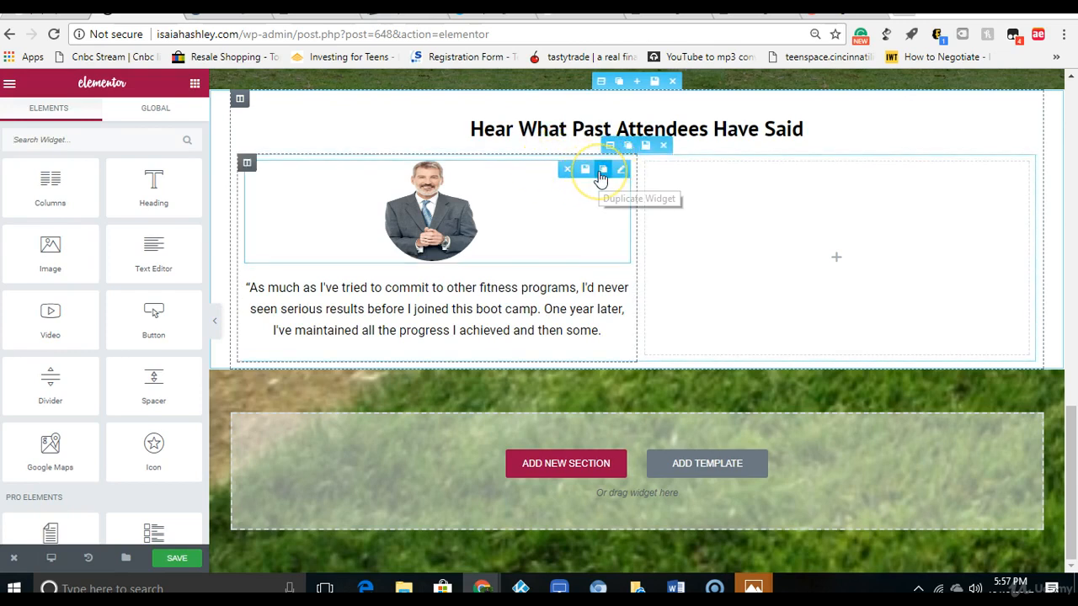
click(603, 170)
drag(465, 269, 769, 185)
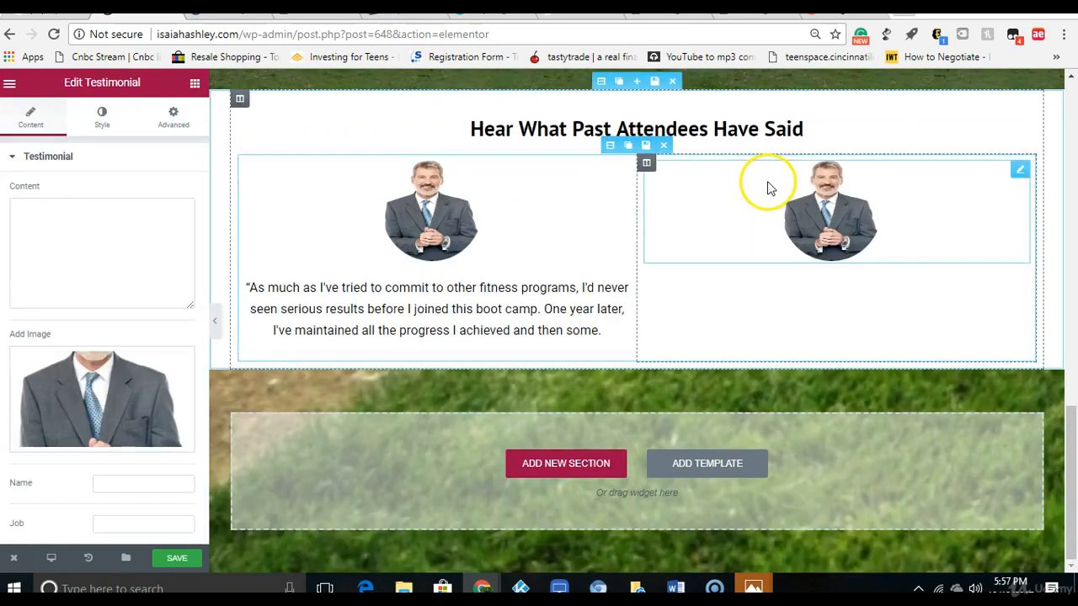
Step: Duplicate the first column's testimonial quote and move the copy below the image in the second column
click(600, 285)
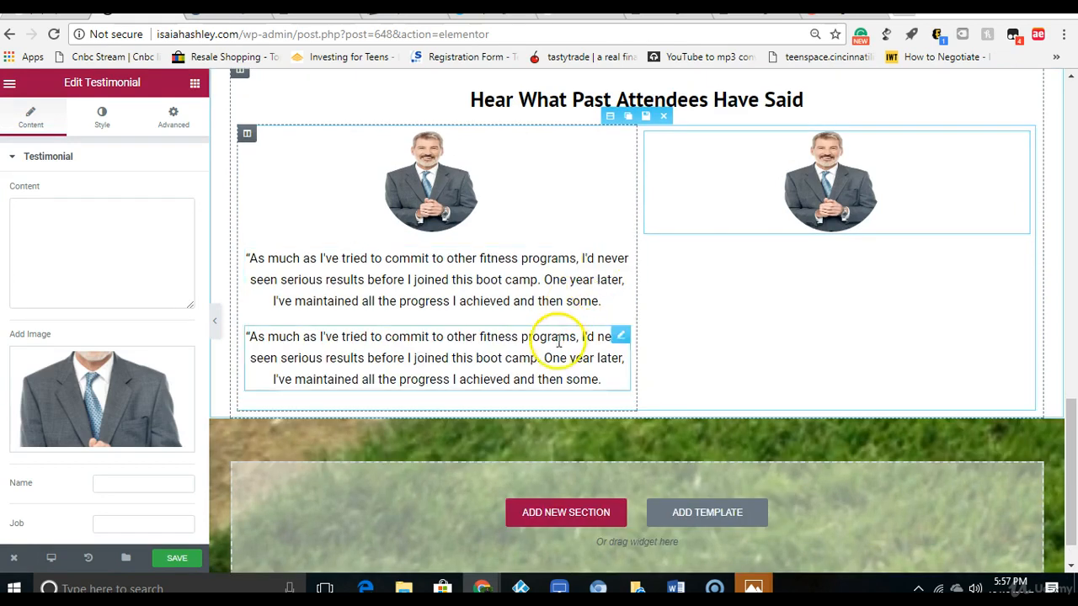
drag(558, 336, 722, 322)
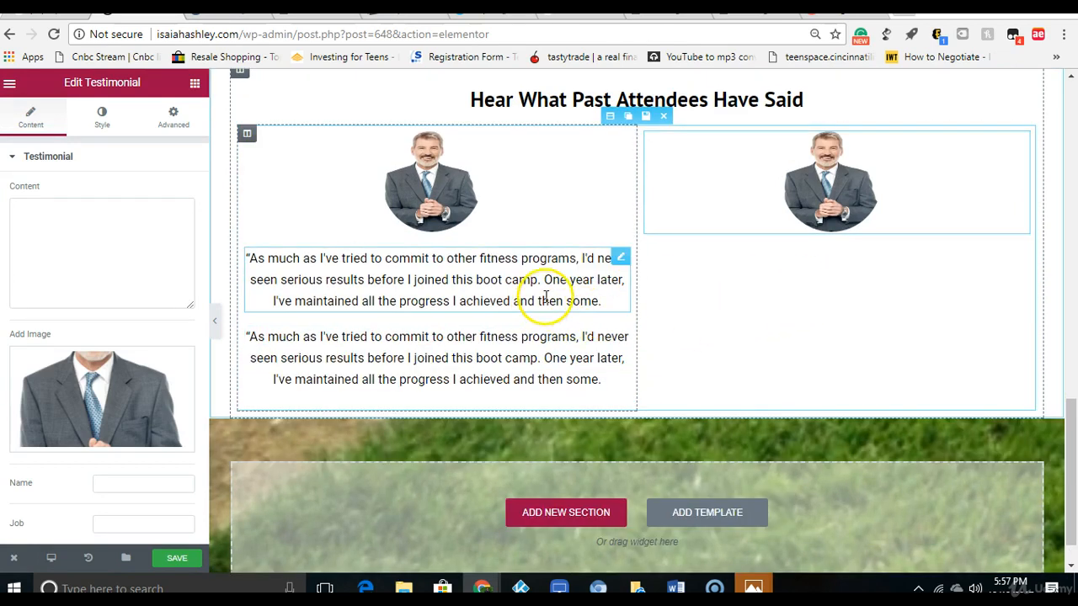
drag(539, 301, 592, 294)
drag(623, 257, 821, 307)
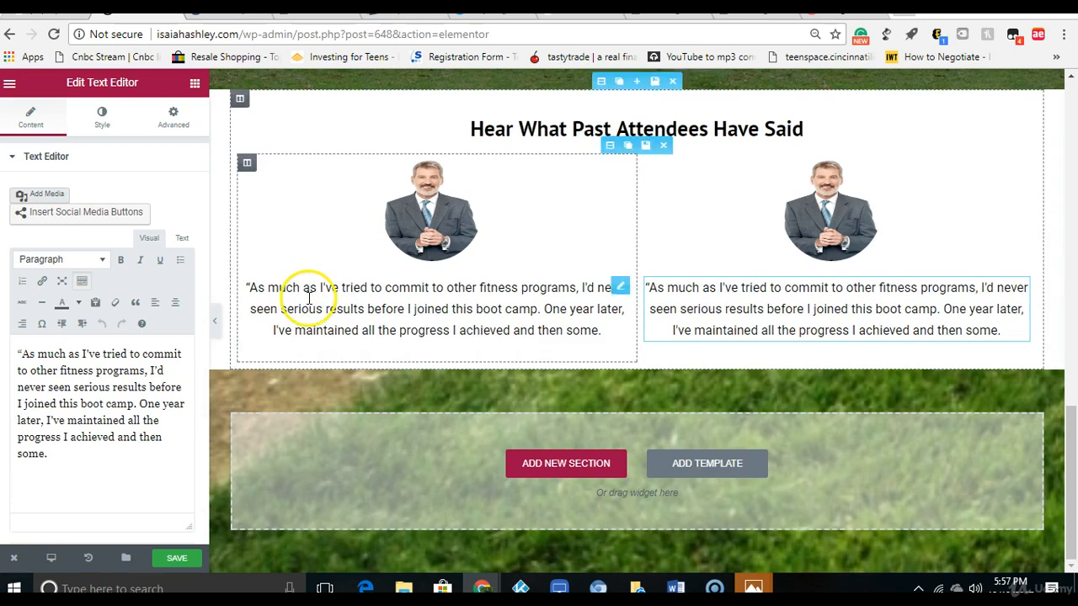
Step: Add a centered Heading below the first column's quote, titled with the copied attendee's name, age and class of Fall 2016
click(193, 81)
drag(152, 179, 421, 345)
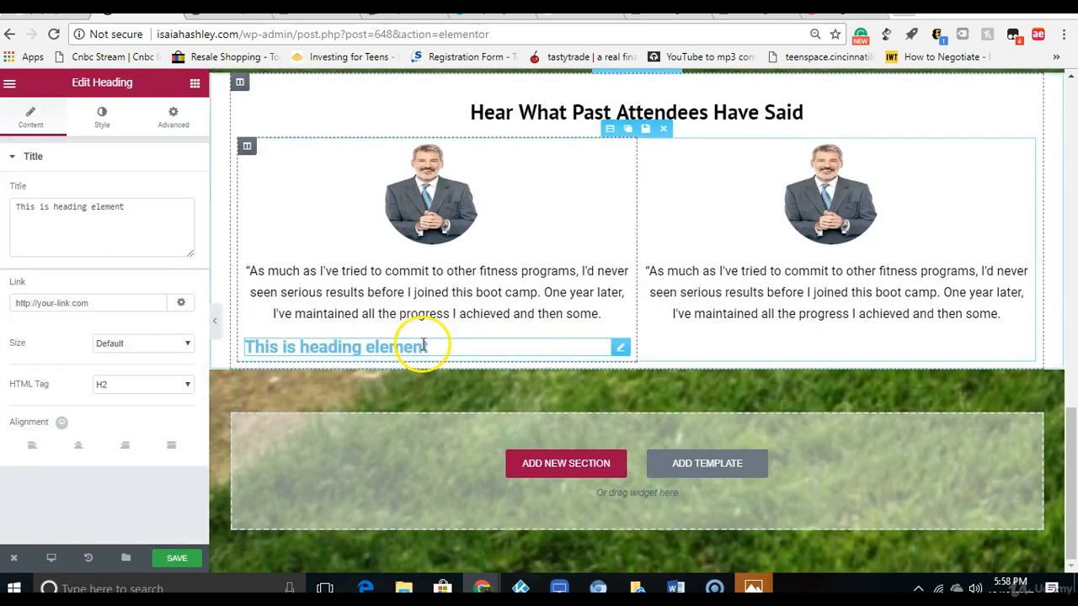
click(77, 453)
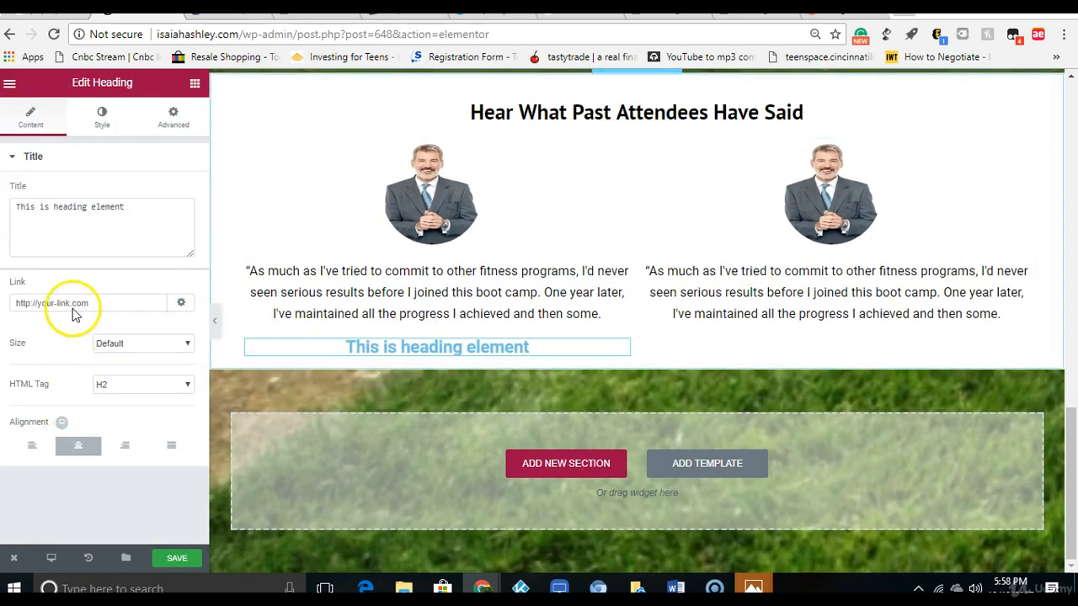
right_click(107, 216)
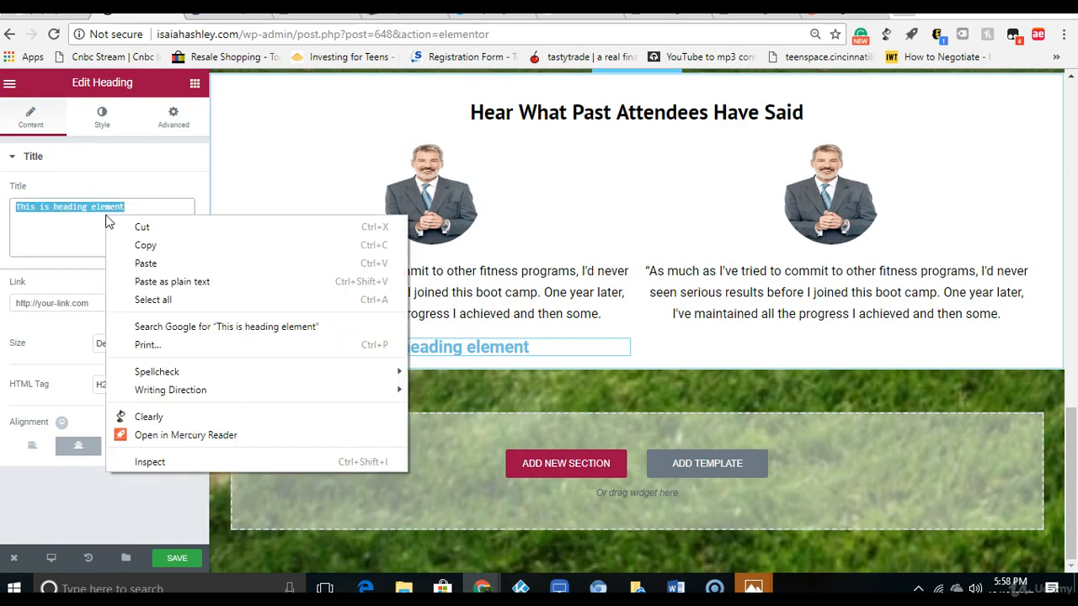
click(135, 265)
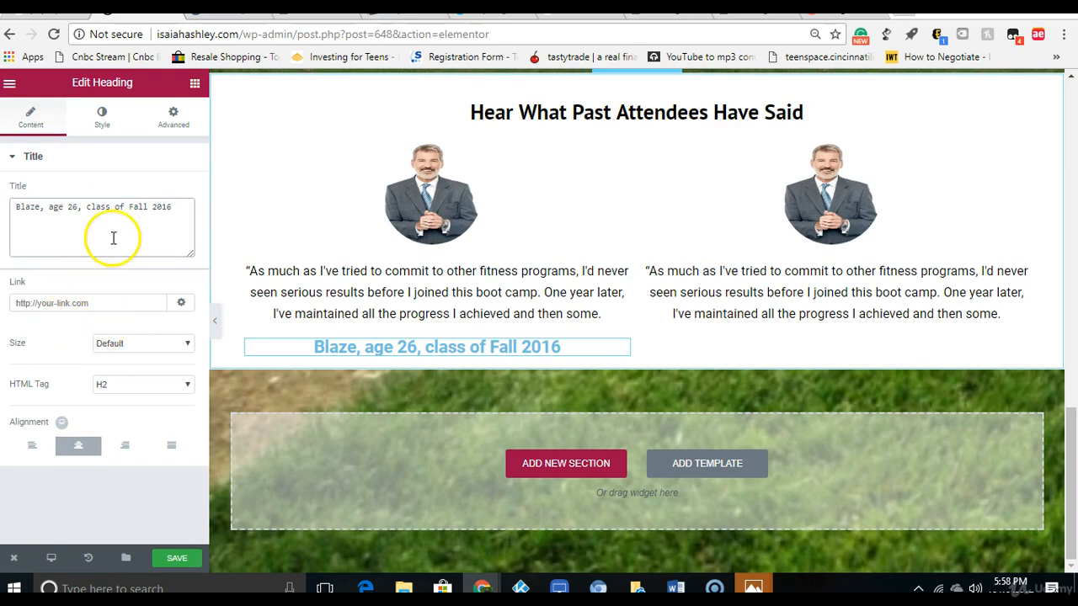
Step: Turn on custom typography for the attendee heading and set its size to 17 px
click(102, 123)
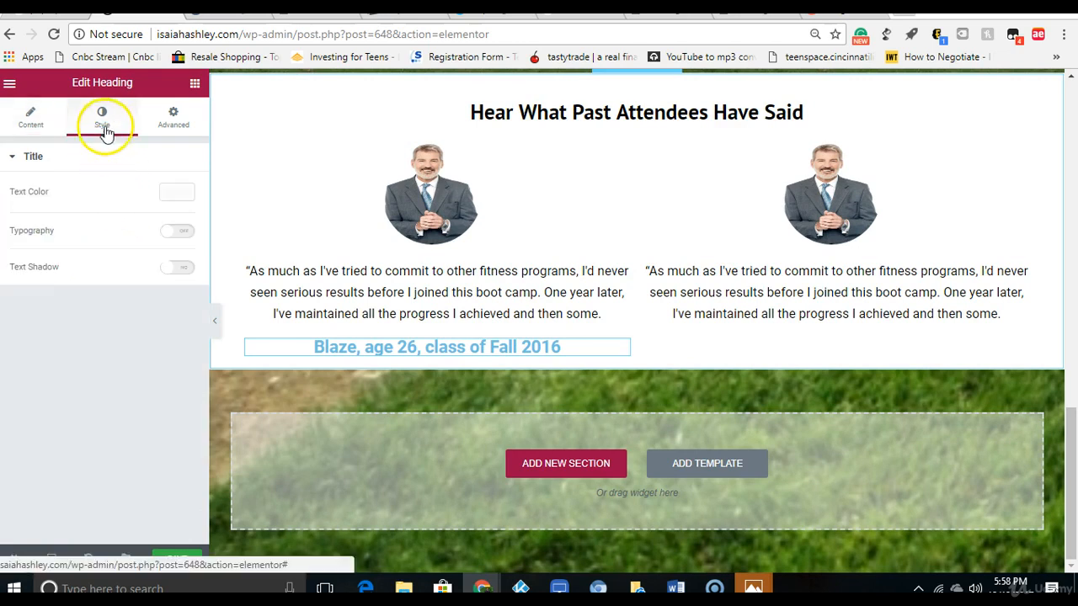
click(177, 234)
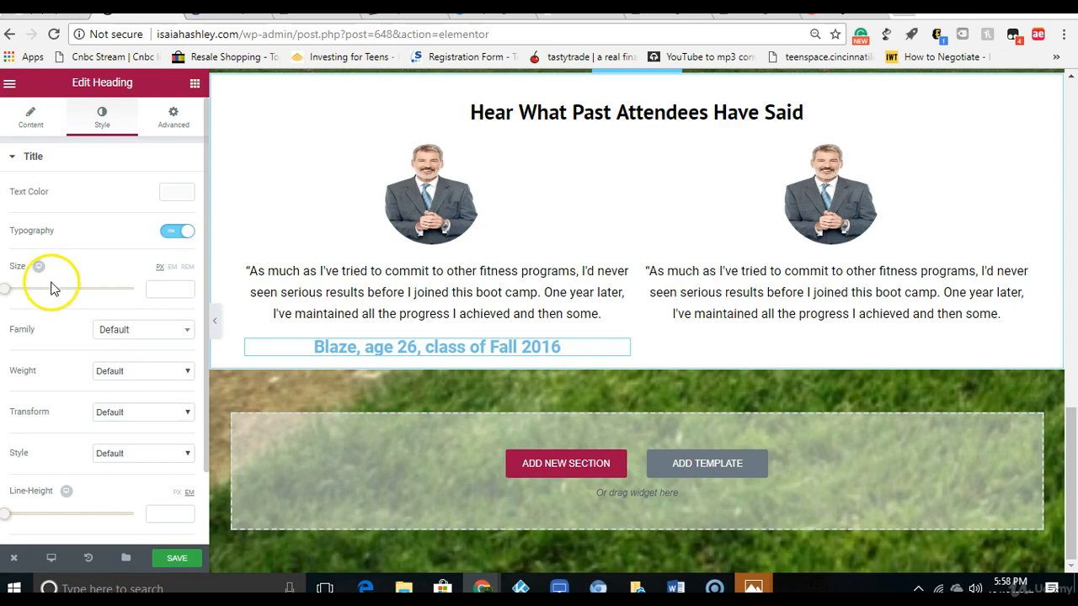
drag(10, 292, 24, 297)
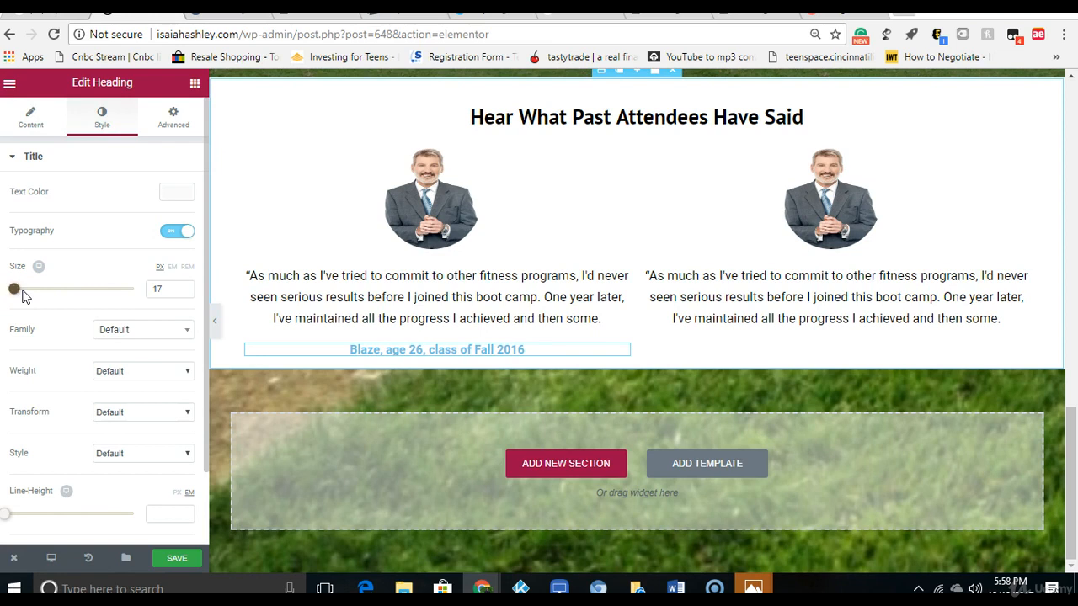
Step: Duplicate the attendee heading and move the copy below the quote in the second column
click(539, 351)
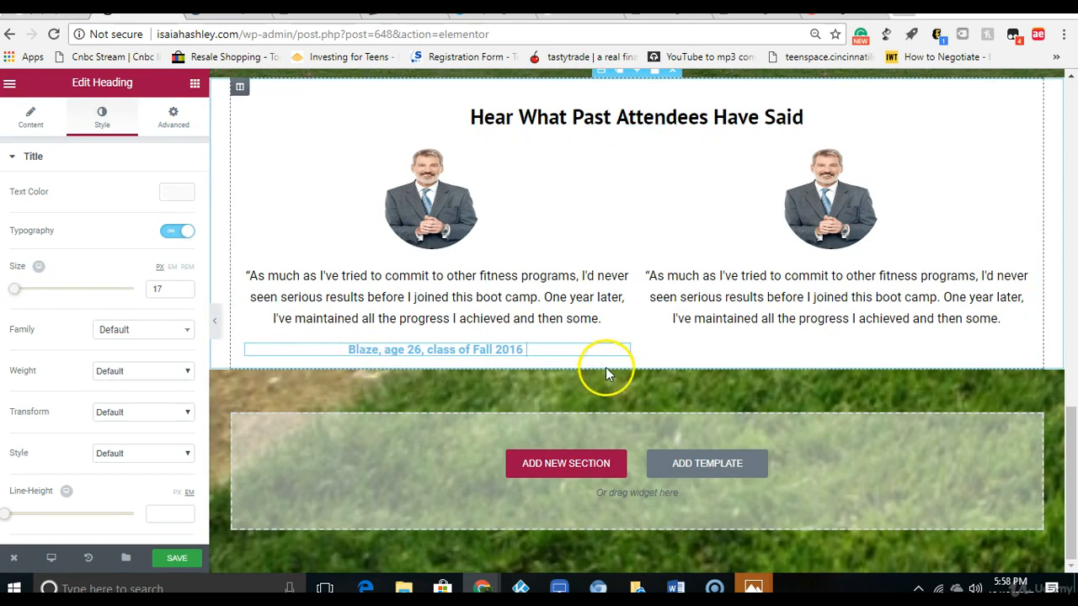
click(603, 353)
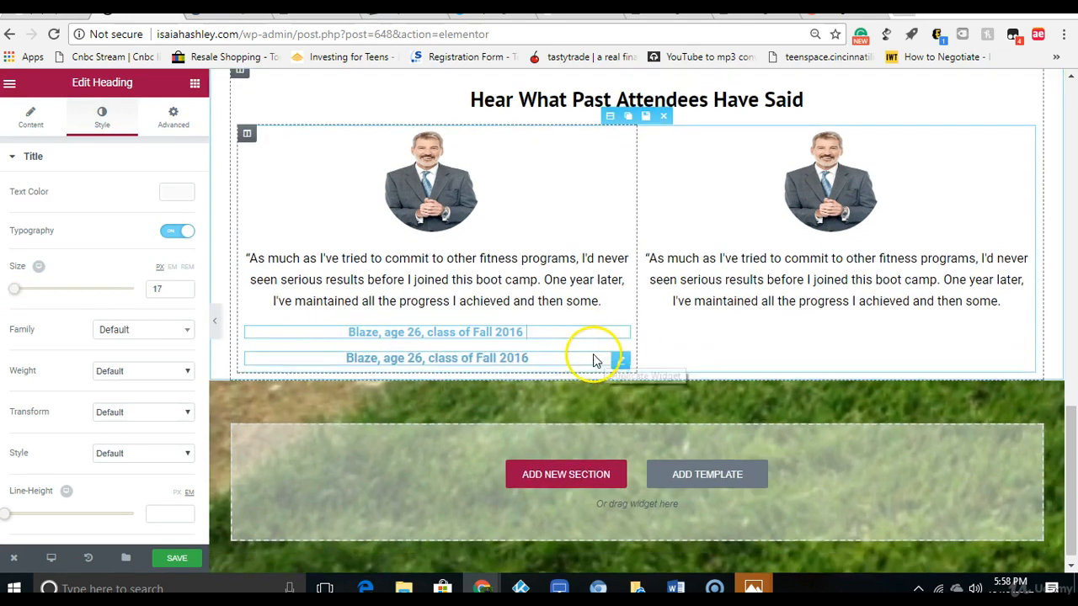
drag(620, 361, 781, 318)
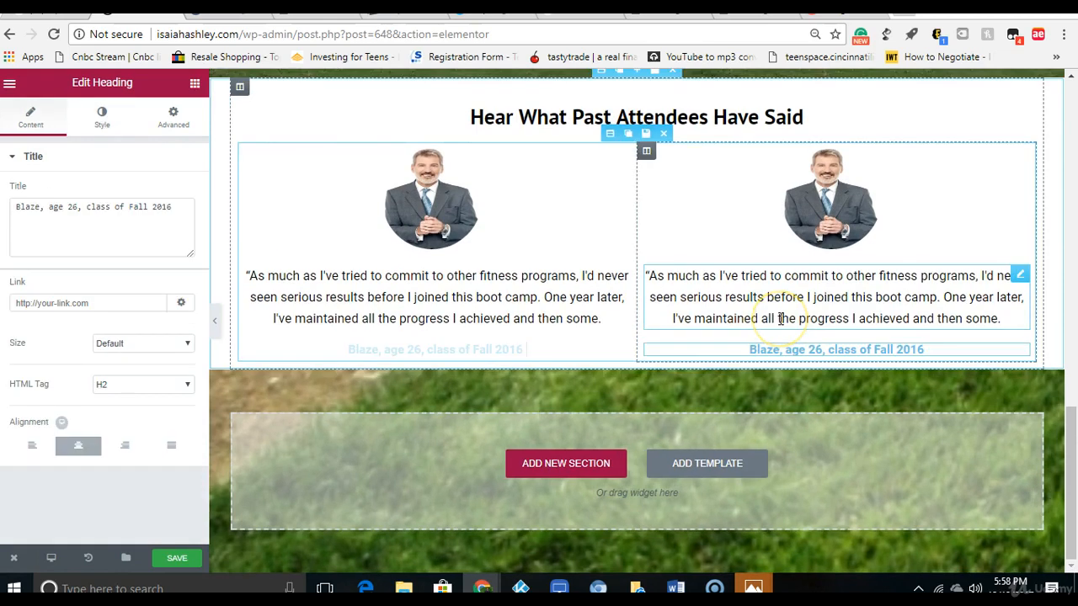
click(474, 354)
triple_click(455, 352)
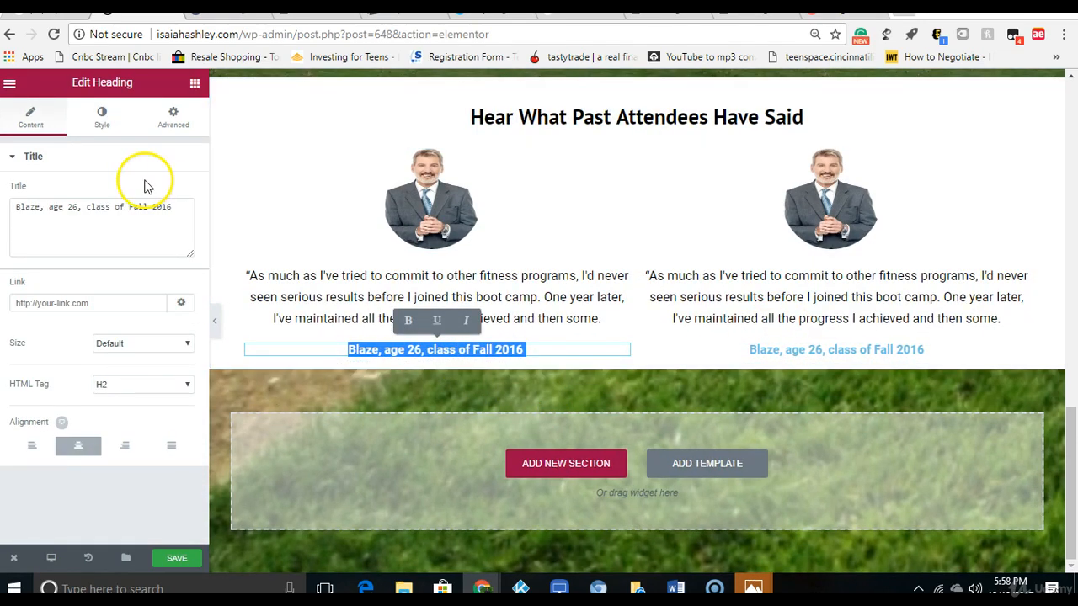
Step: Add a Spacer below the two testimonial columns with a space of 193
click(195, 82)
drag(133, 404, 633, 359)
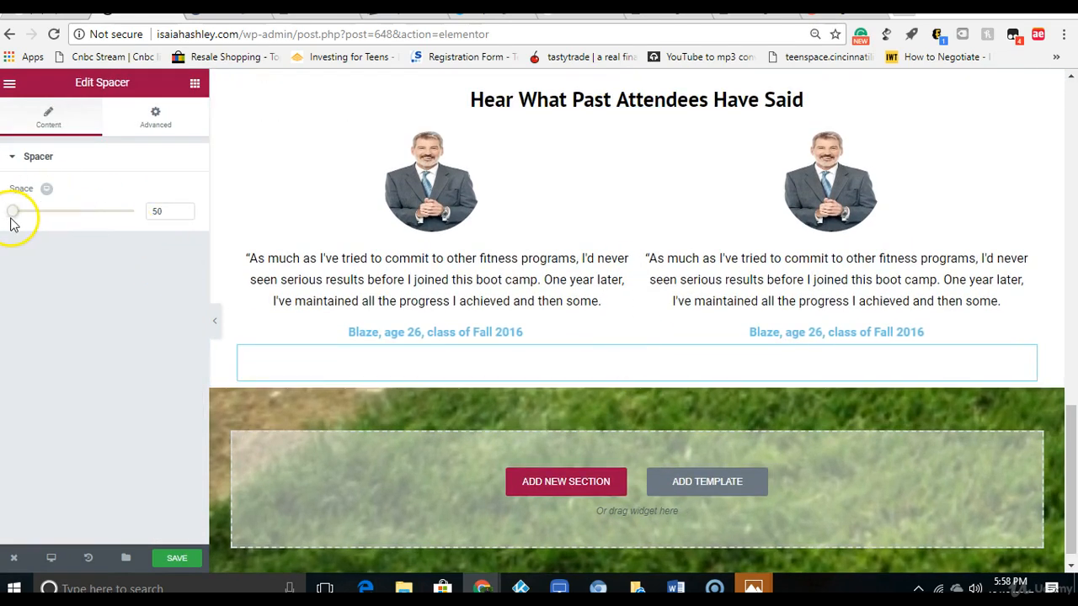
drag(24, 216, 52, 216)
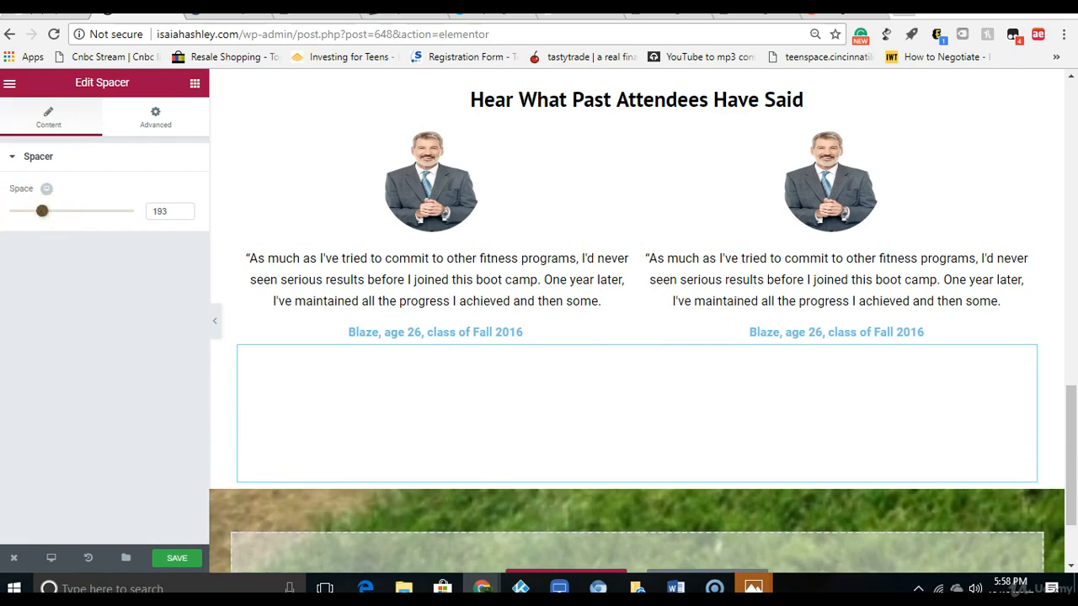
Step: Add a Heading widget below the spacer and center it
click(195, 83)
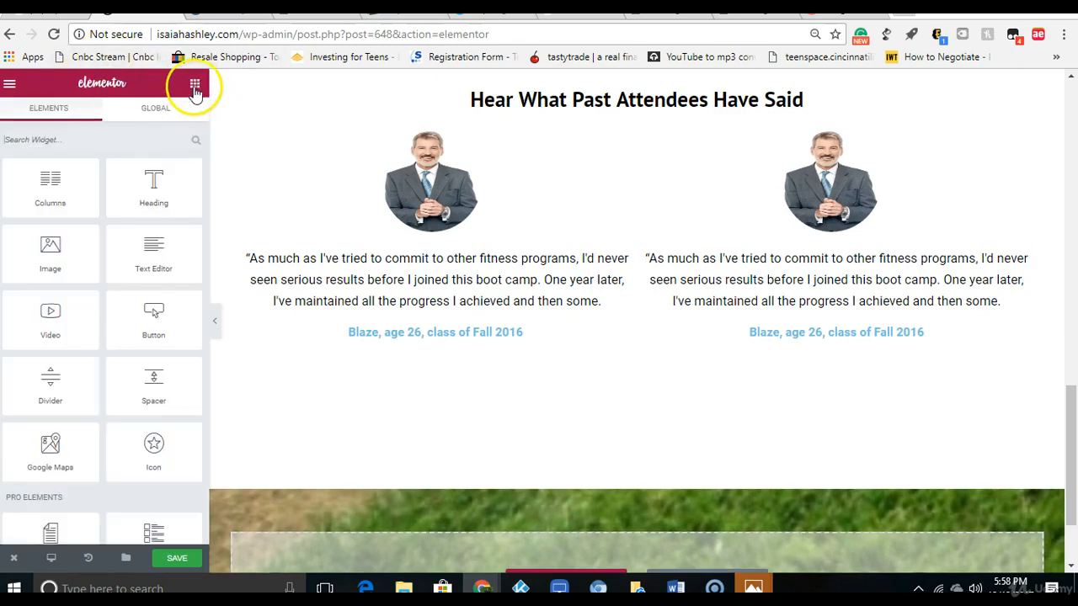
drag(160, 173, 642, 462)
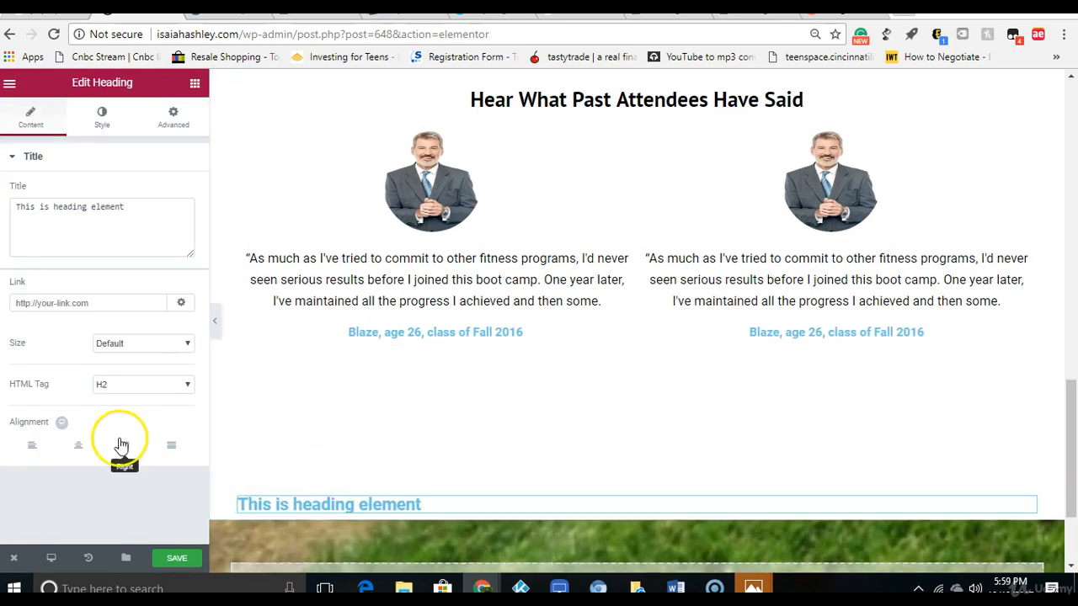
click(80, 447)
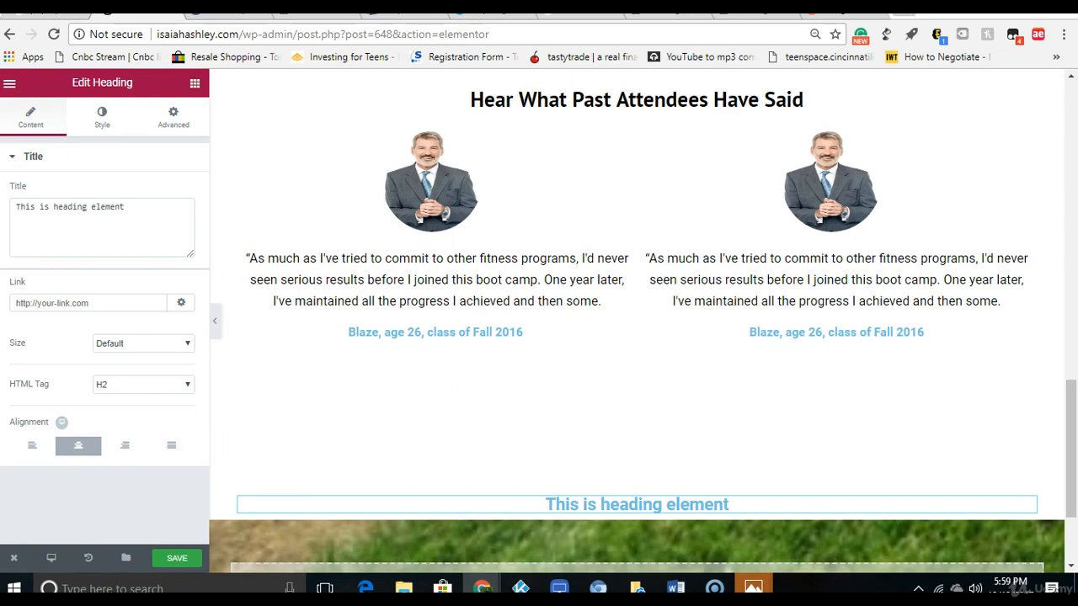
Step: Change the closing heading to "Ready to try it for yourself?" and style it in black at 40 px
right_click(50, 203)
click(73, 246)
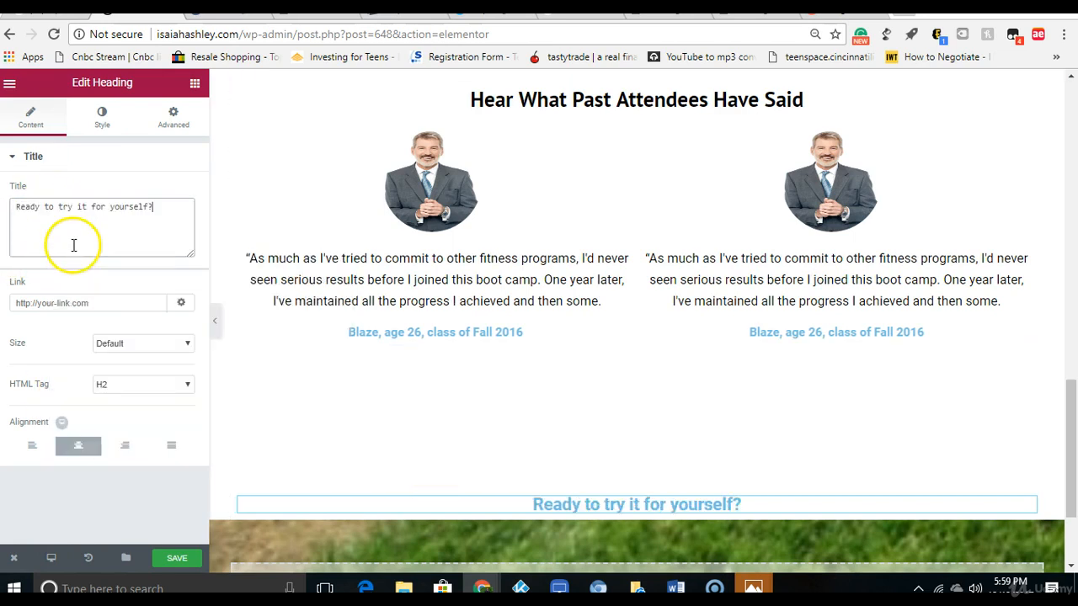
click(102, 120)
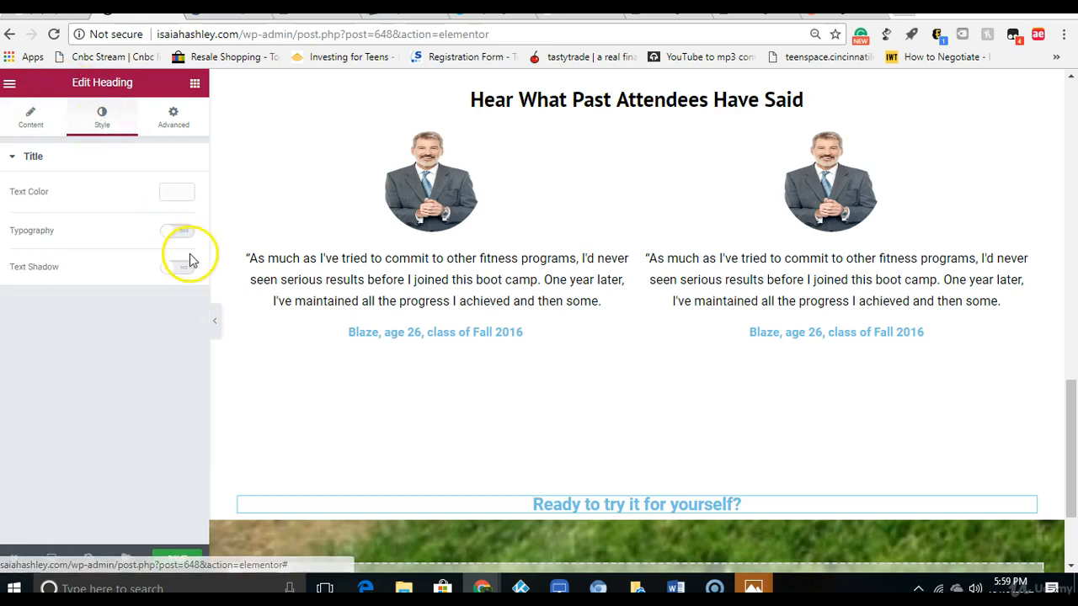
click(176, 199)
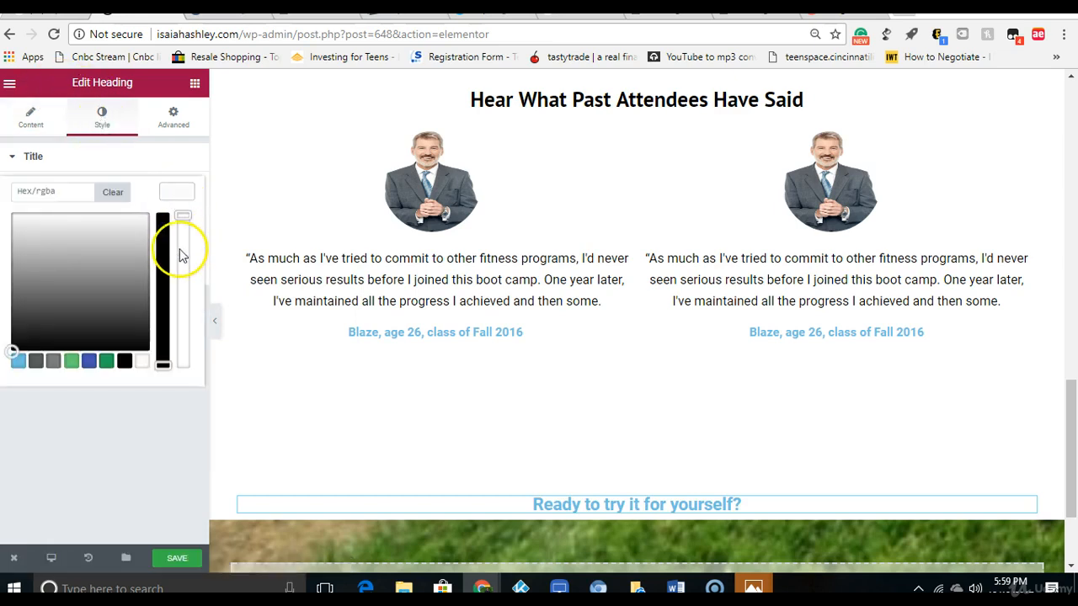
click(124, 361)
click(108, 404)
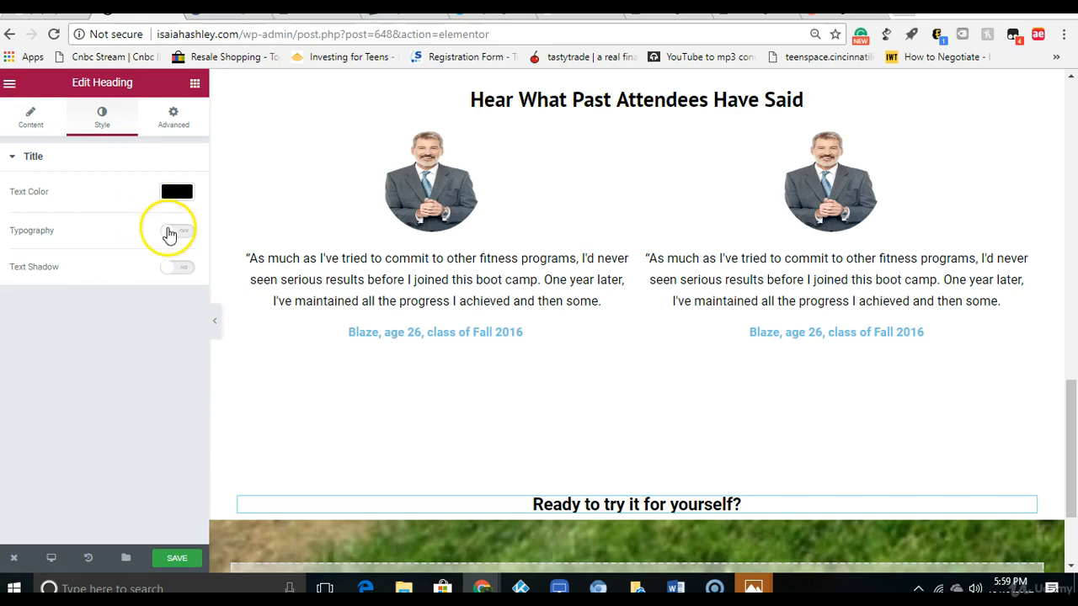
click(175, 230)
drag(12, 295, 34, 292)
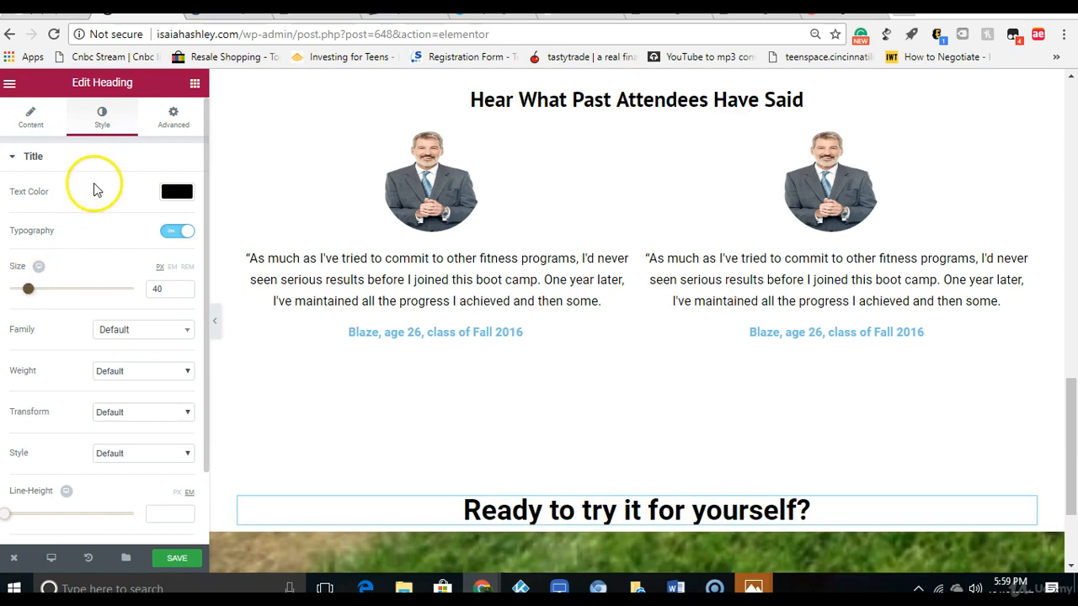
Step: Add a Button widget below the closing heading and center it
click(195, 82)
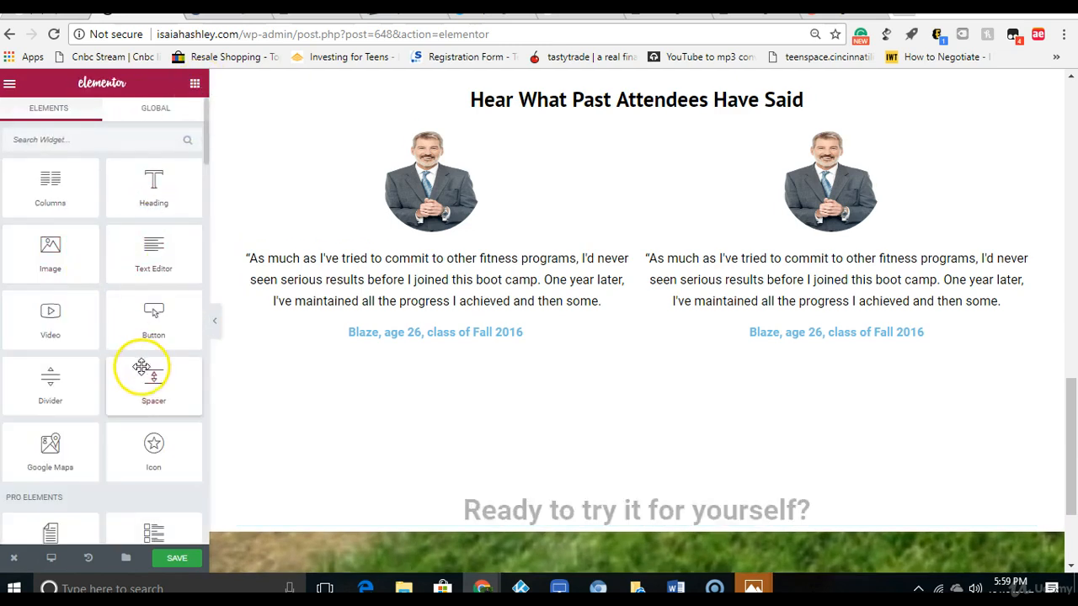
drag(154, 327, 640, 541)
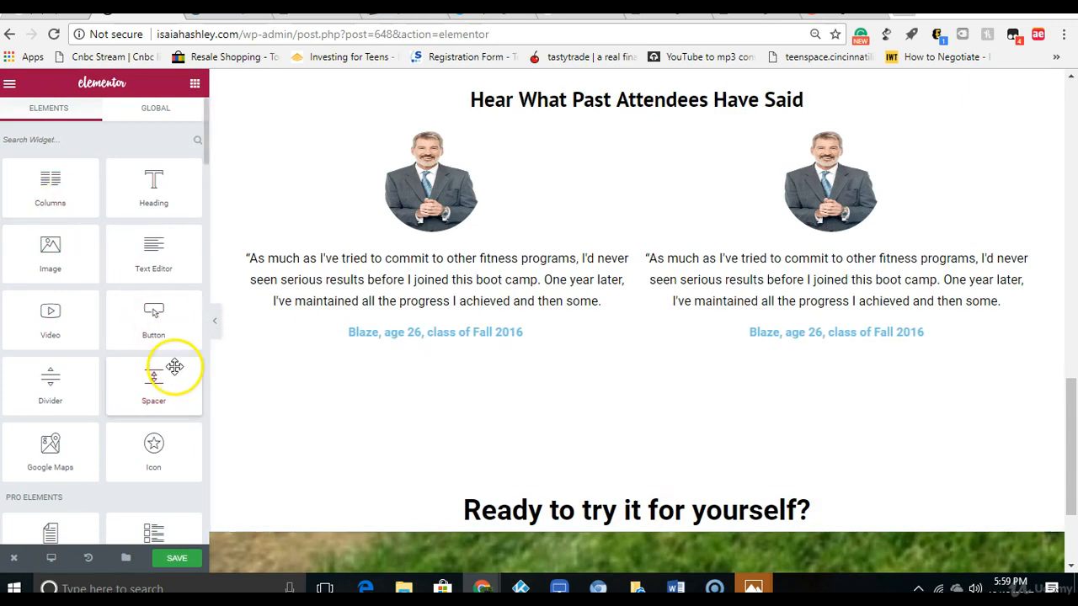
drag(152, 320, 632, 519)
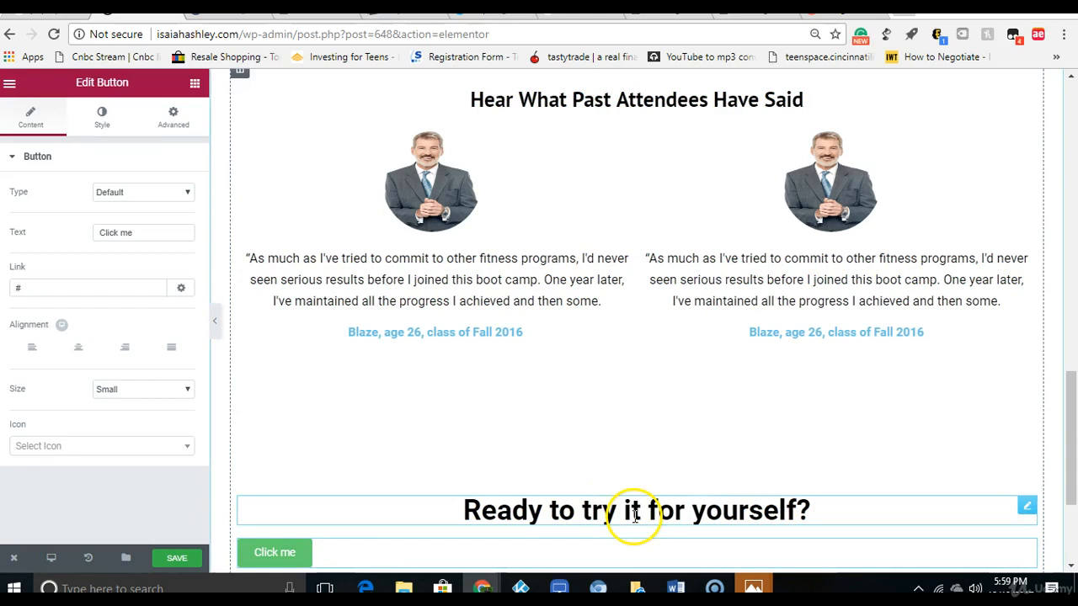
scroll(1036, 501, down, 2)
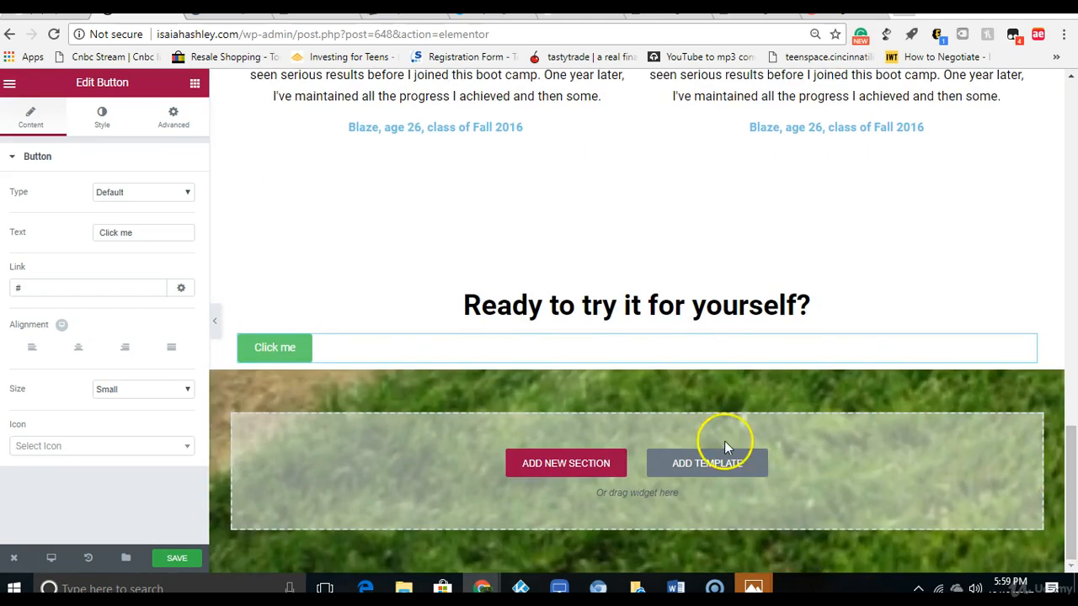
click(161, 358)
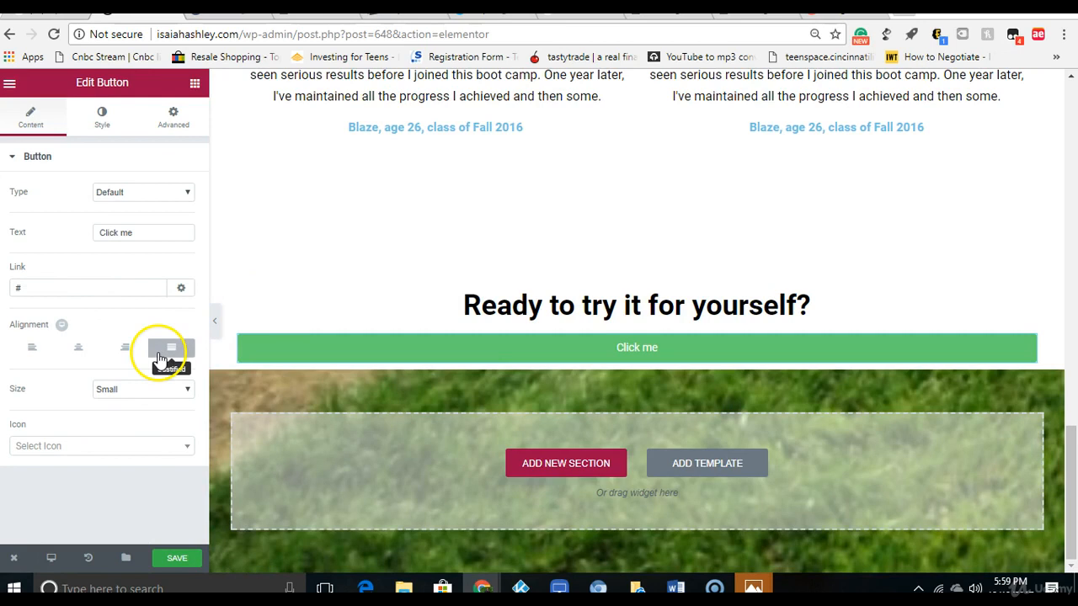
click(81, 347)
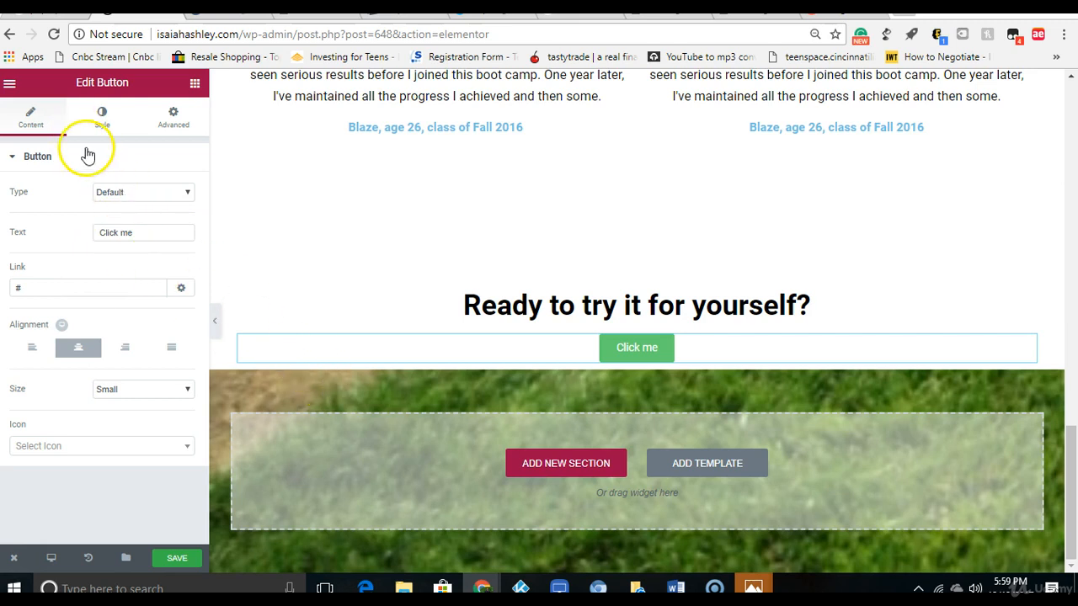
Step: Set the button's text to "Yes! Sign Me Up For Free!" and its size to Medium
triple_click(145, 234)
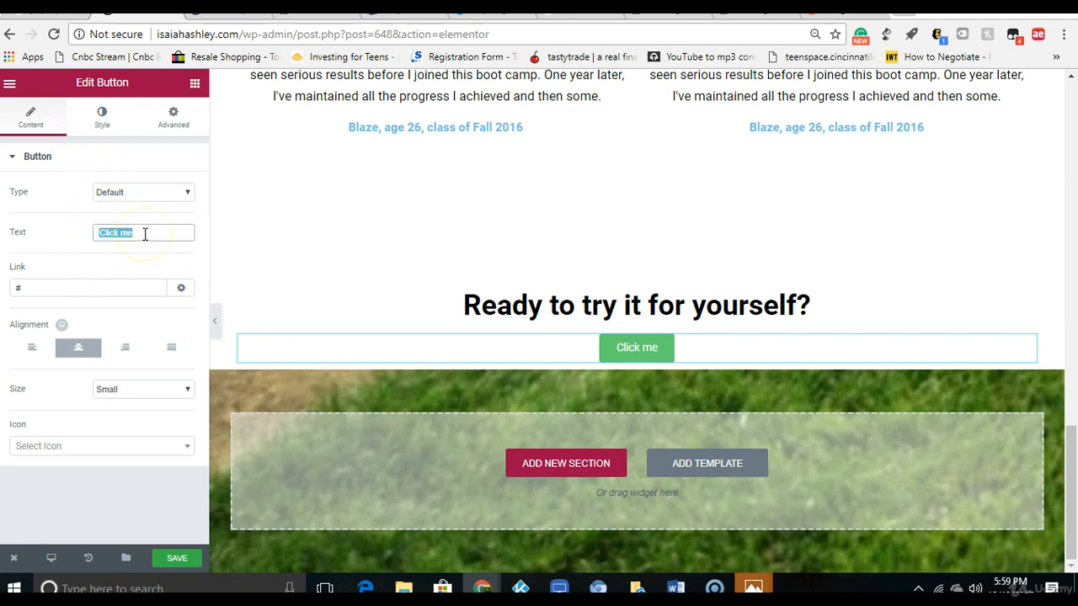
text(Yes! Sign Me Up)
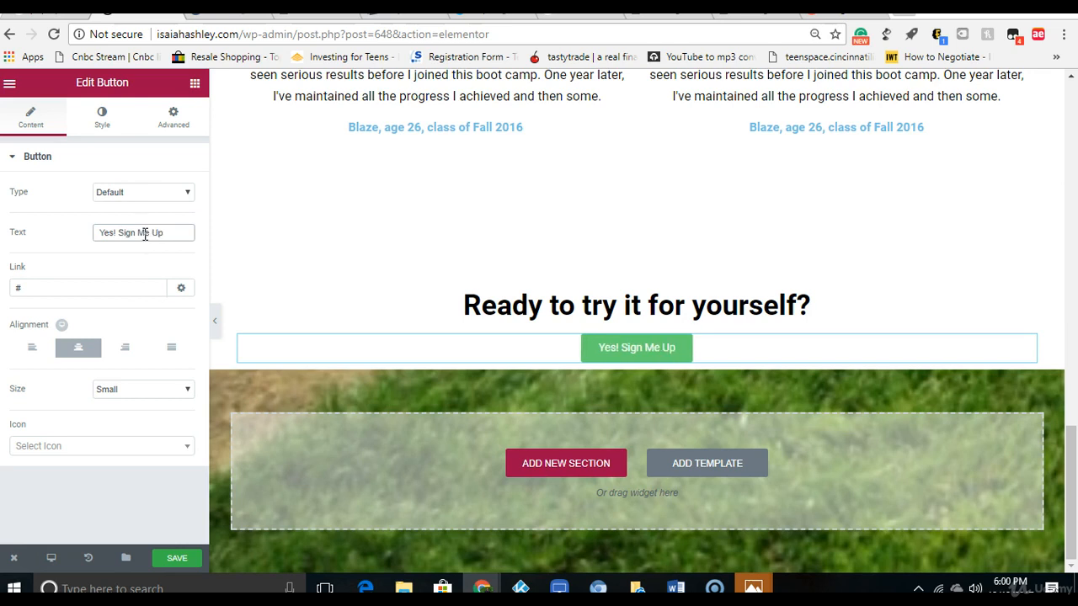
text(R)
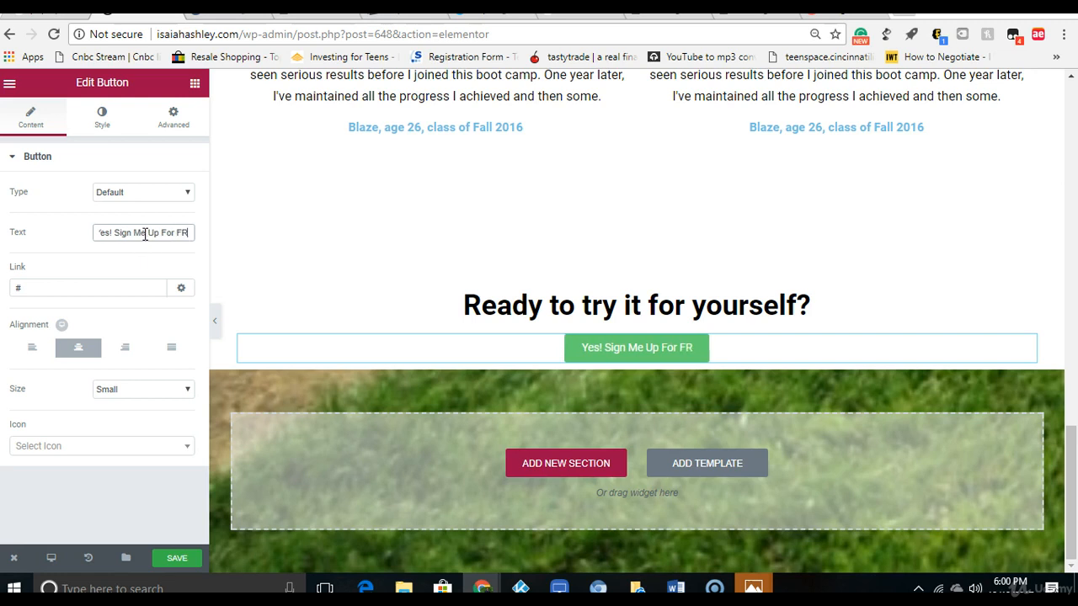
key(BackSpace)
text(ree!)
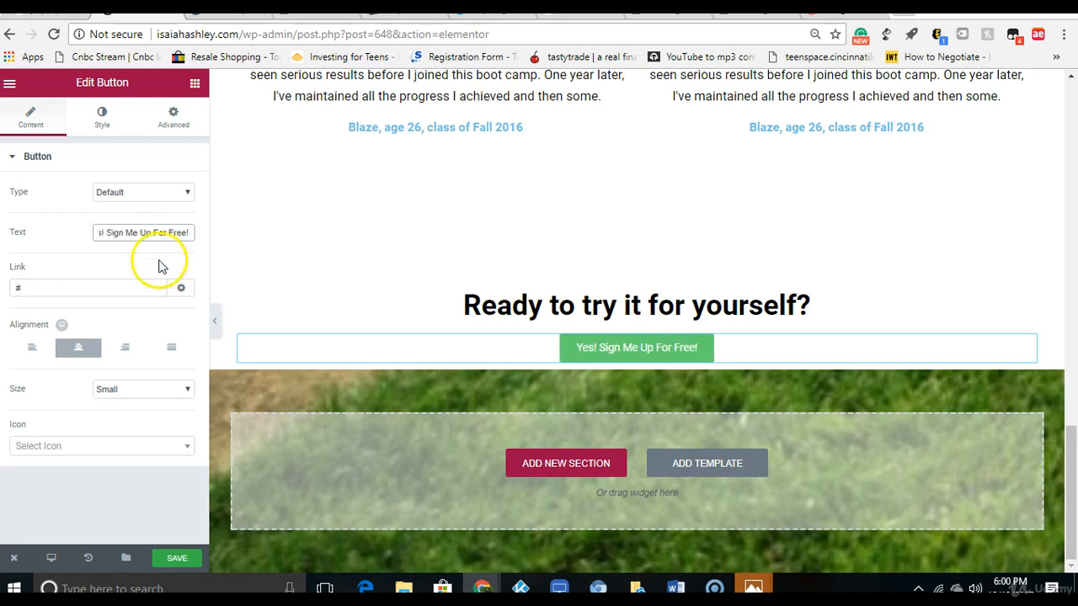
click(139, 400)
click(140, 427)
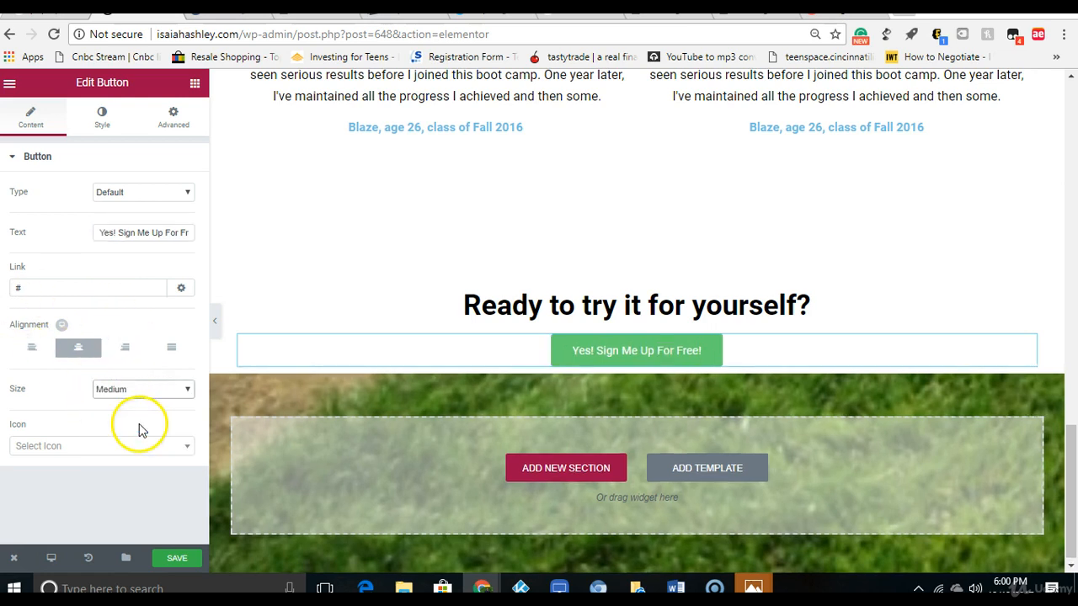
Step: Turn on custom typography for the sign-up button and set its font size to 27 px
click(103, 115)
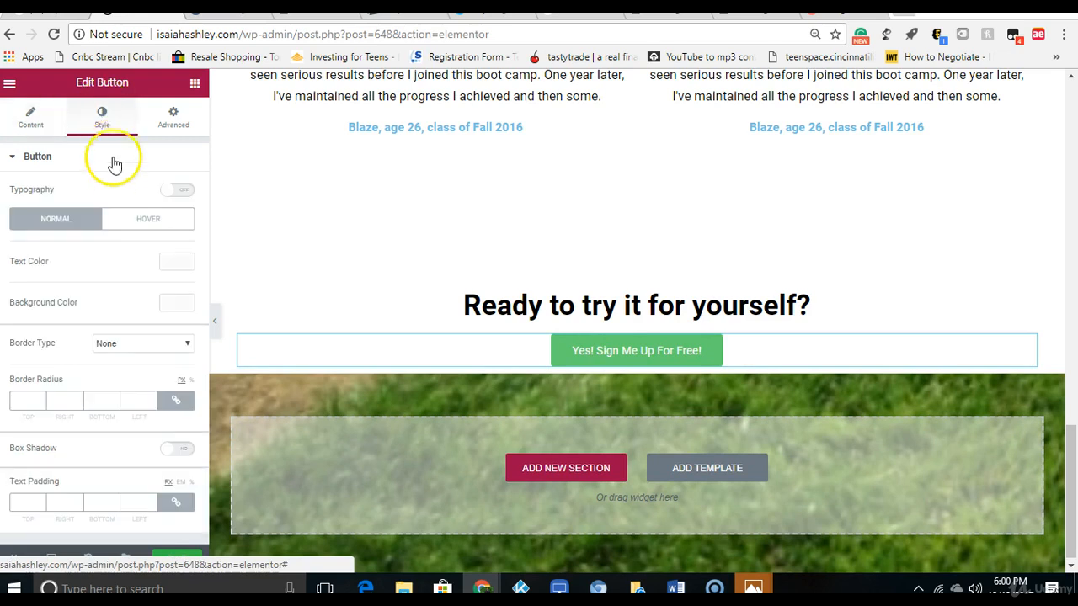
click(176, 191)
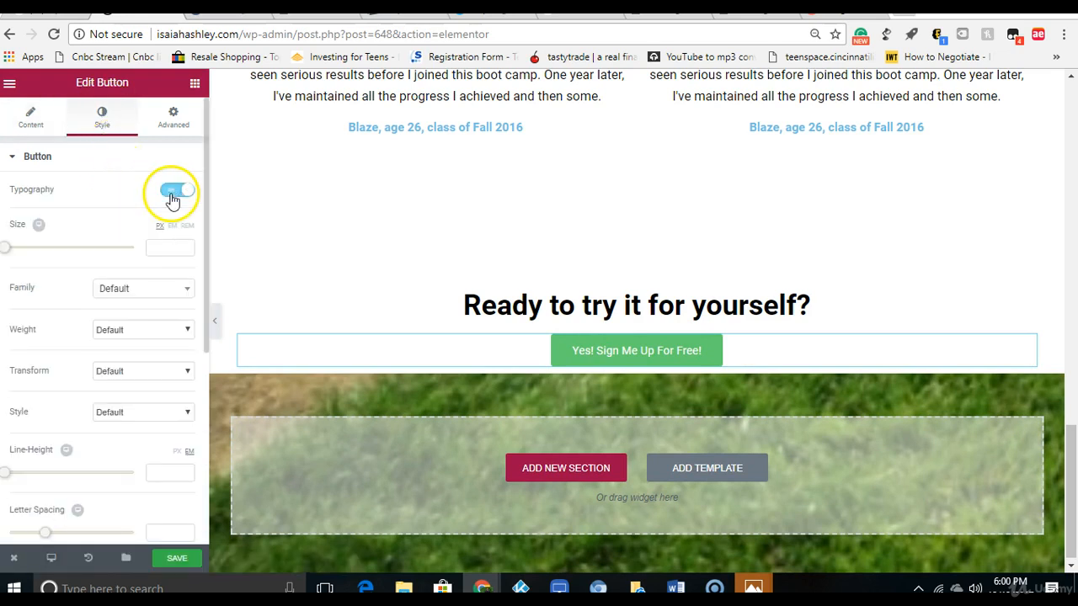
mouse_move(12, 248)
mouse_down()
mouse_move(36, 248)
mouse_move(25, 247)
mouse_up()
click(174, 241)
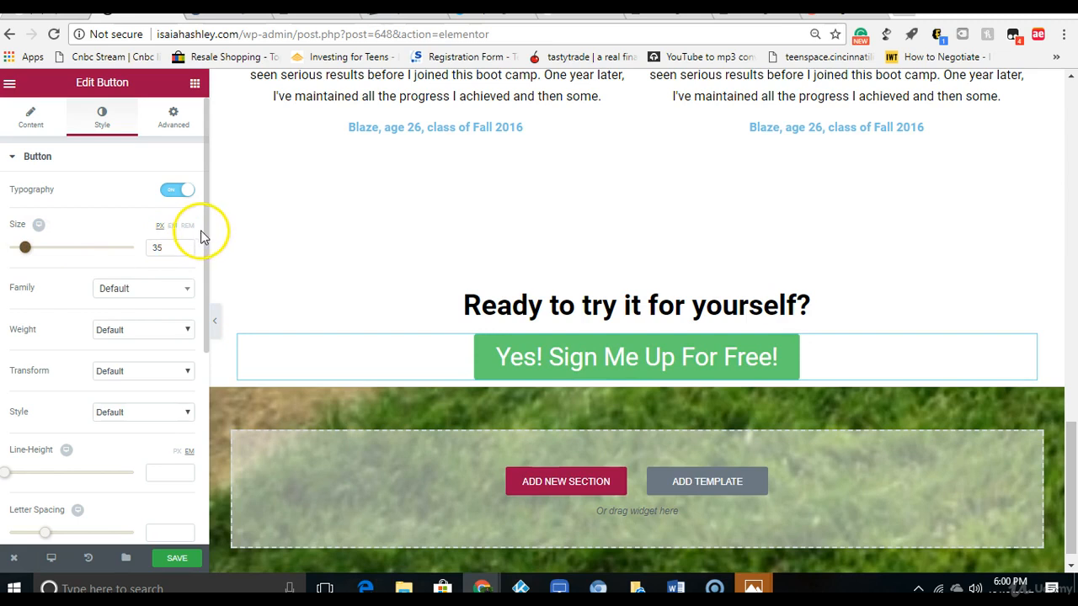
mouse_move(206, 233)
mouse_down()
mouse_move(206, 273)
mouse_move(205, 224)
mouse_up()
click(183, 252)
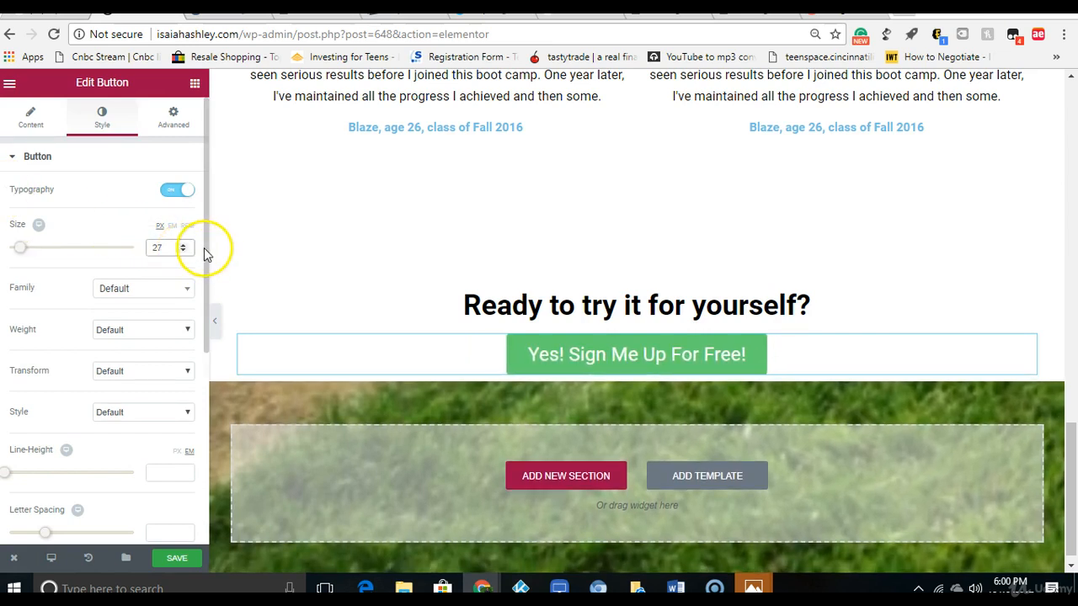
Step: Set the button's font family to Arial and its weight to Normal
drag(205, 247, 202, 277)
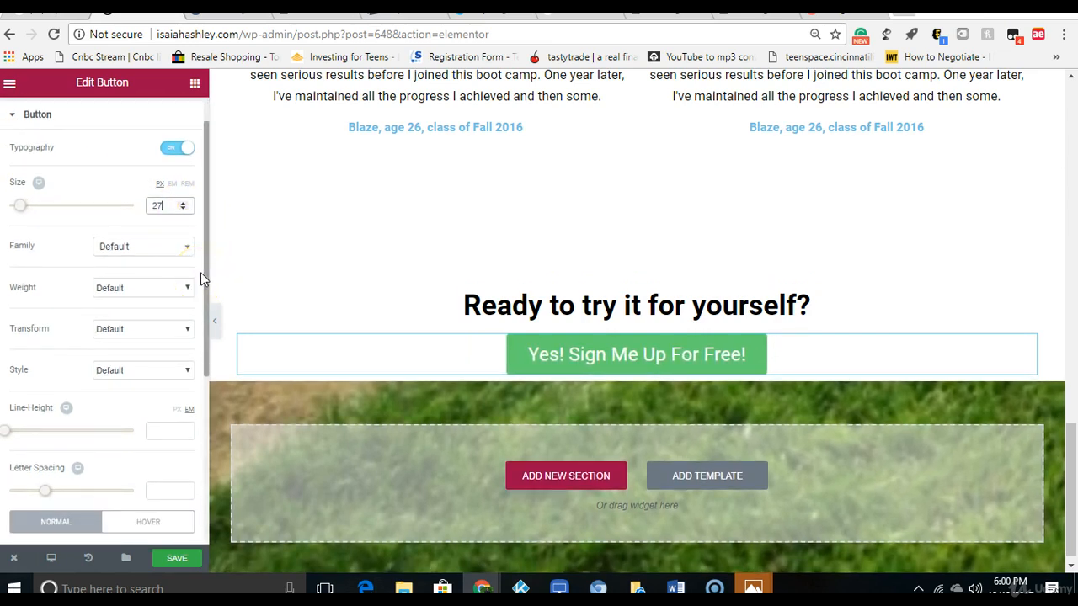
click(172, 247)
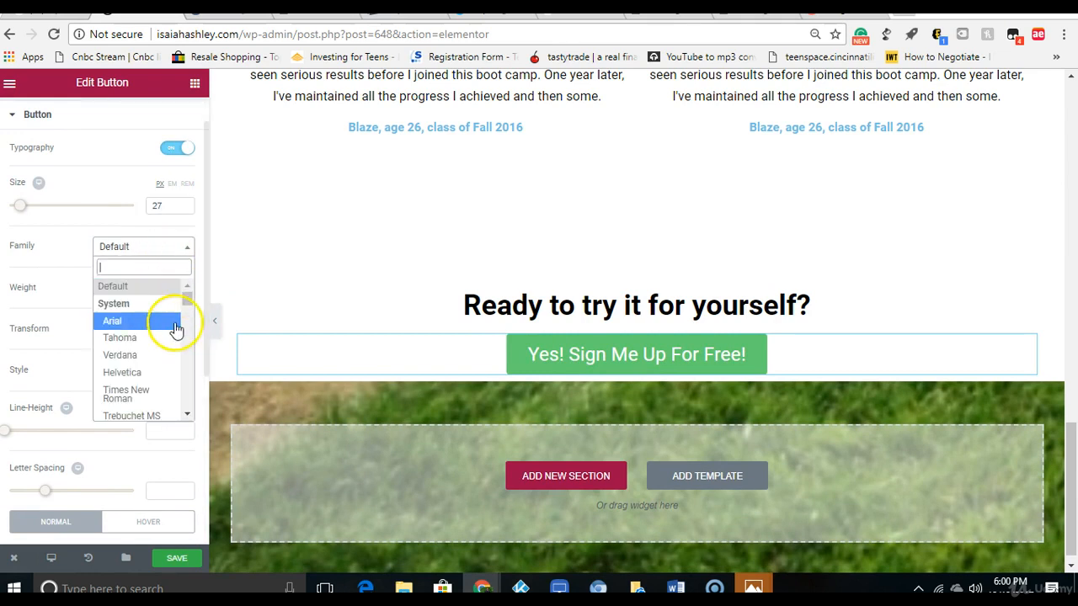
click(175, 324)
click(160, 289)
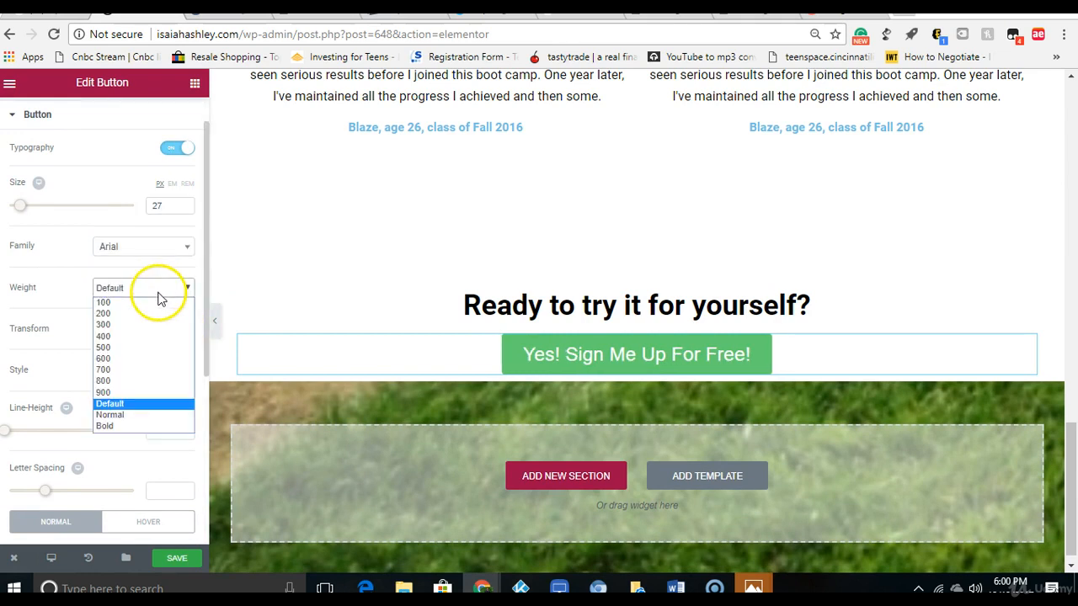
click(163, 415)
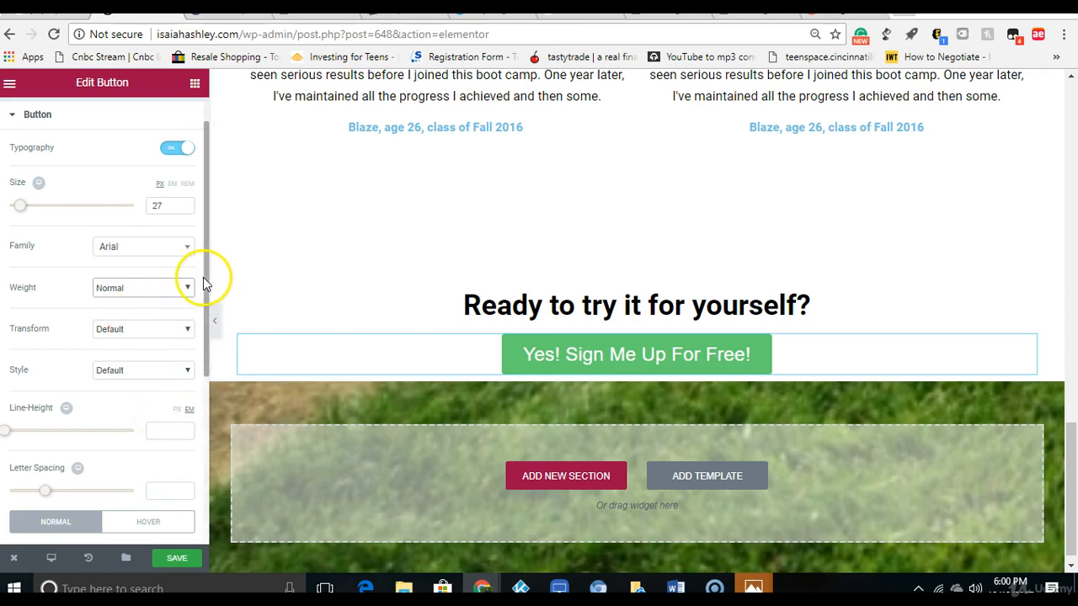
scroll(200, 282, up, 1)
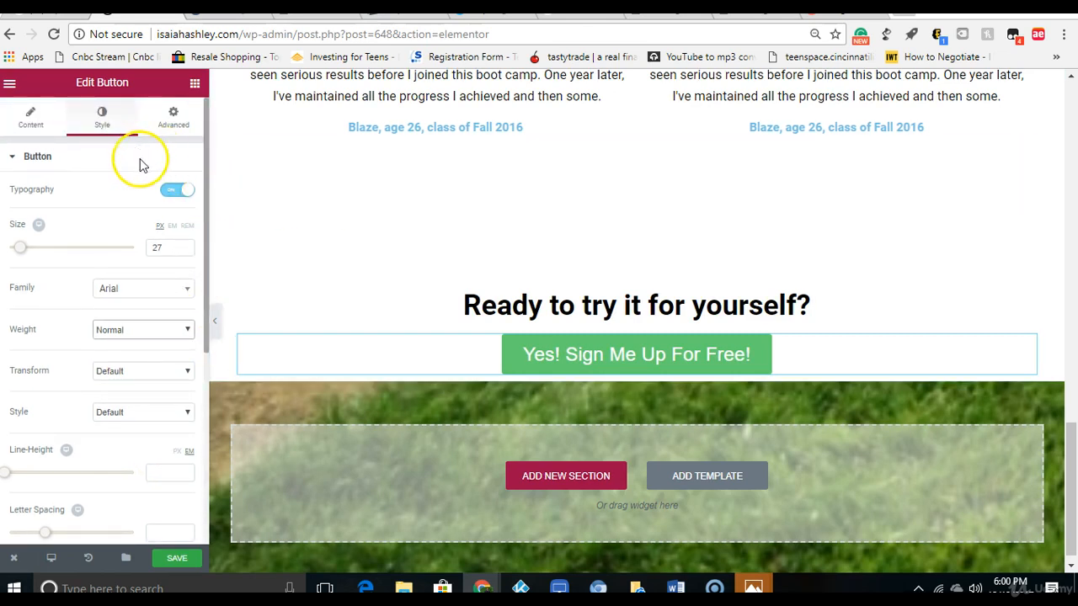
Step: Set the sign-up button's text color to black
scroll(207, 253, down, 6)
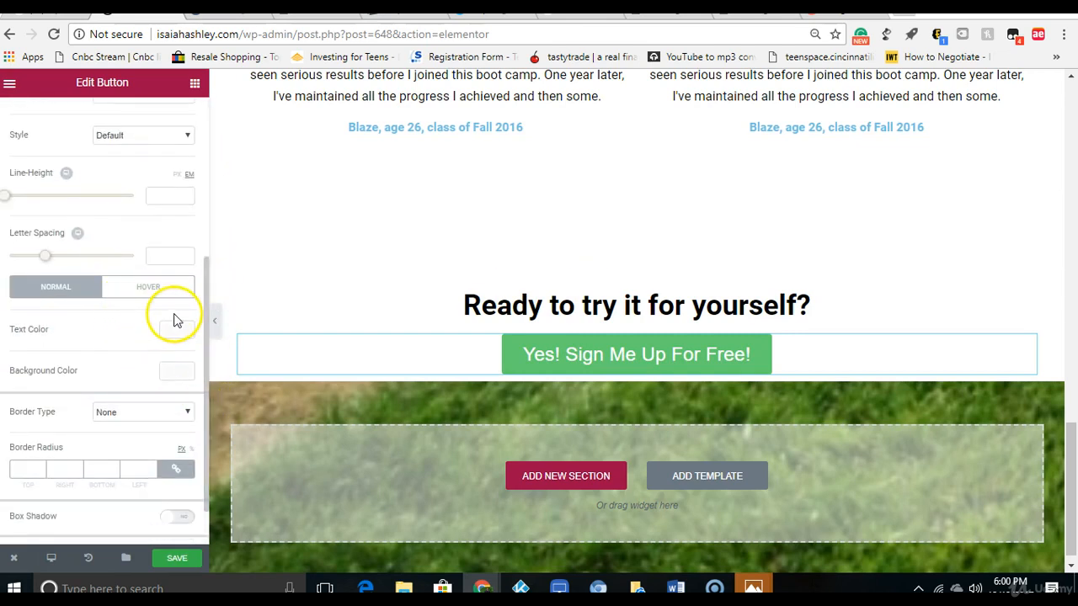
click(176, 329)
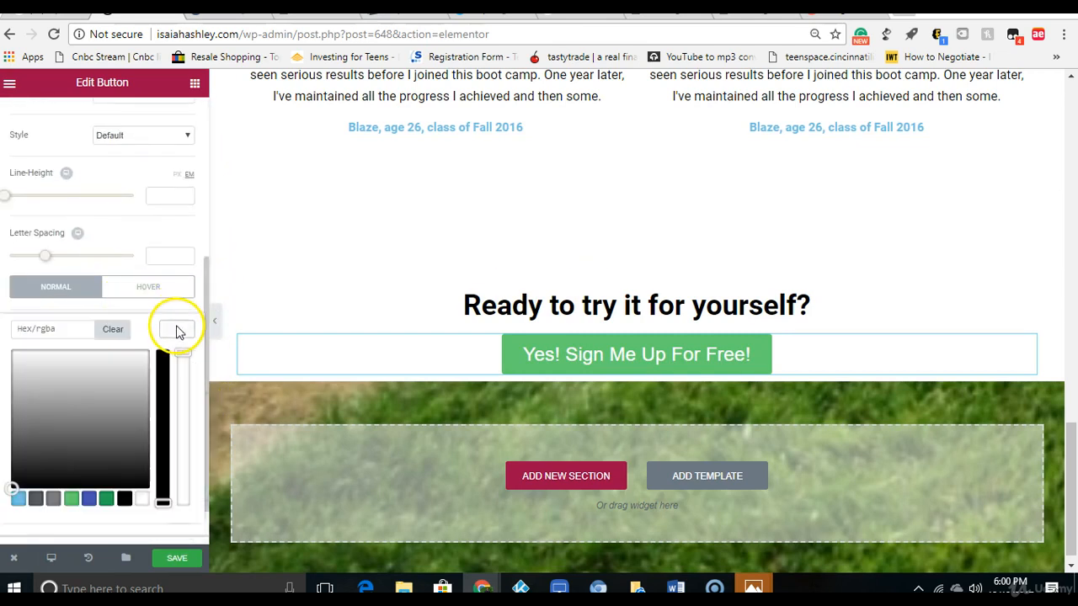
click(124, 500)
scroll(204, 344, down, 1)
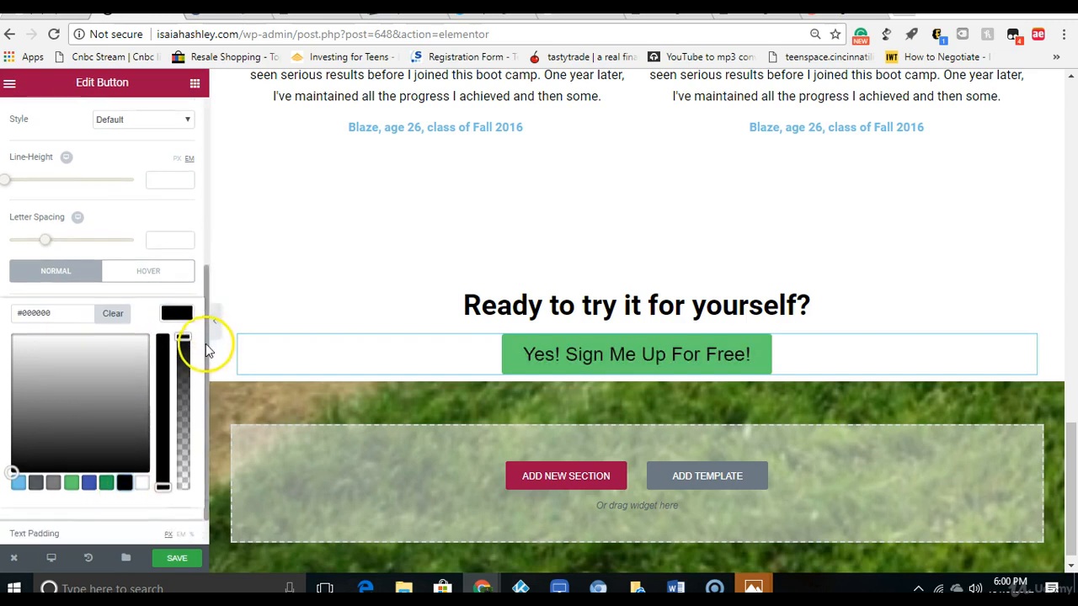
click(184, 434)
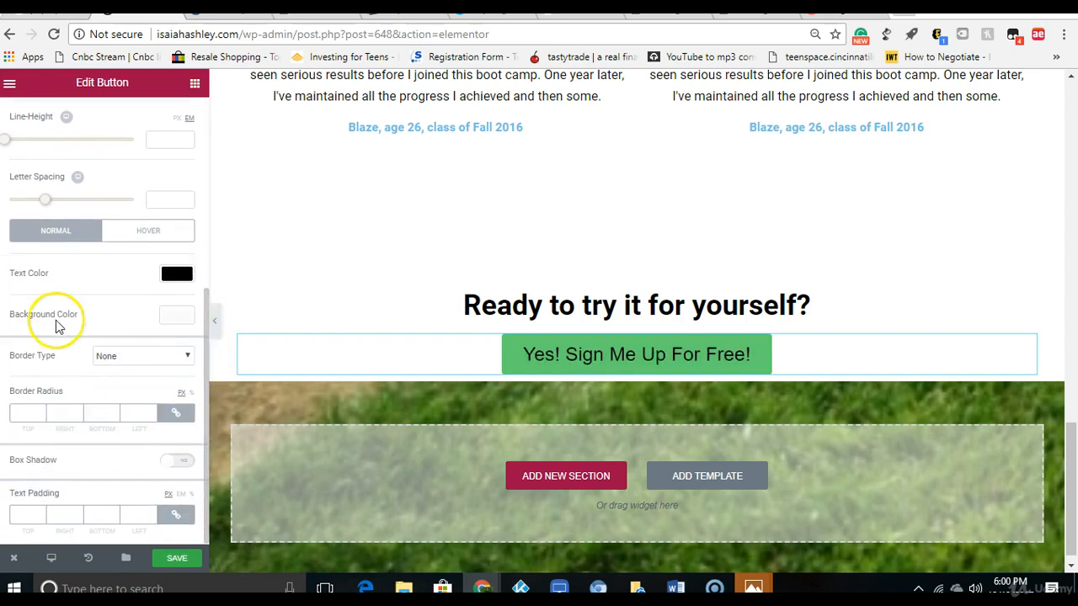
Step: Give the sign-up button an orange background color, #e5ac00
click(172, 317)
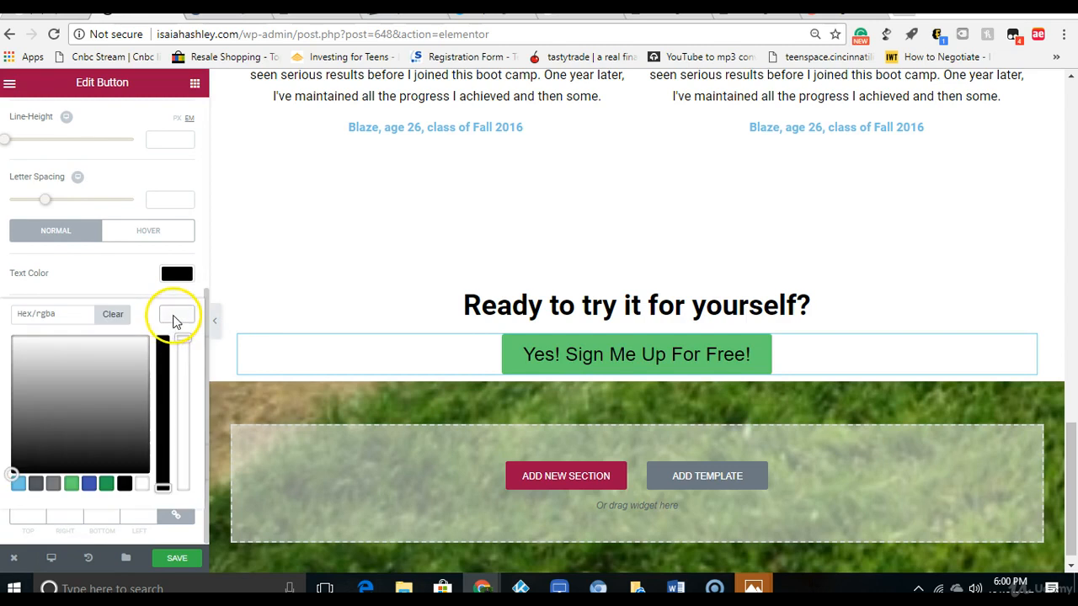
click(106, 482)
drag(80, 389, 31, 352)
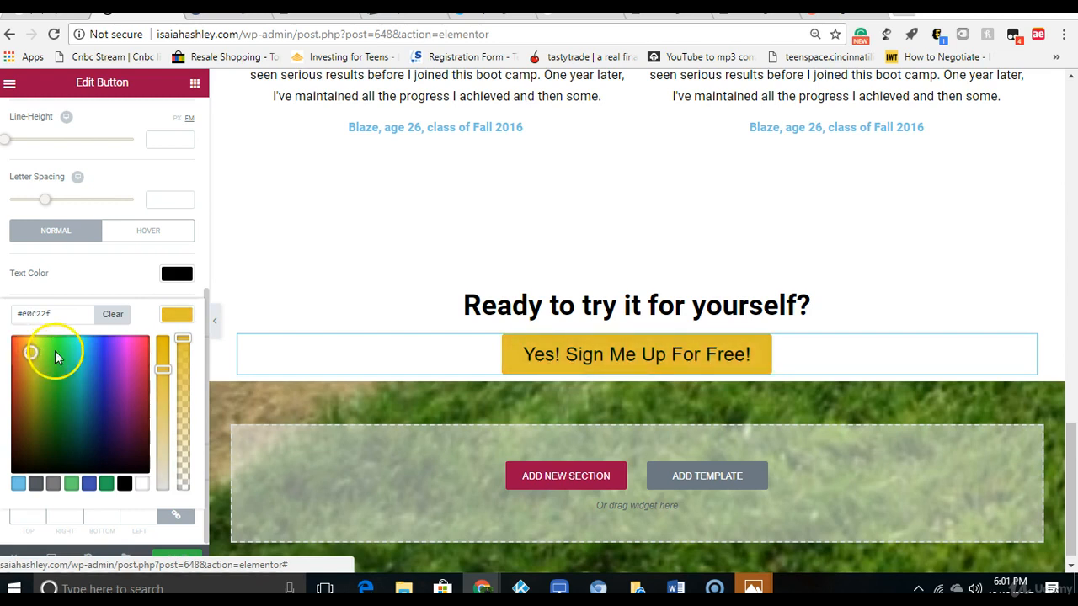
drag(166, 365, 166, 329)
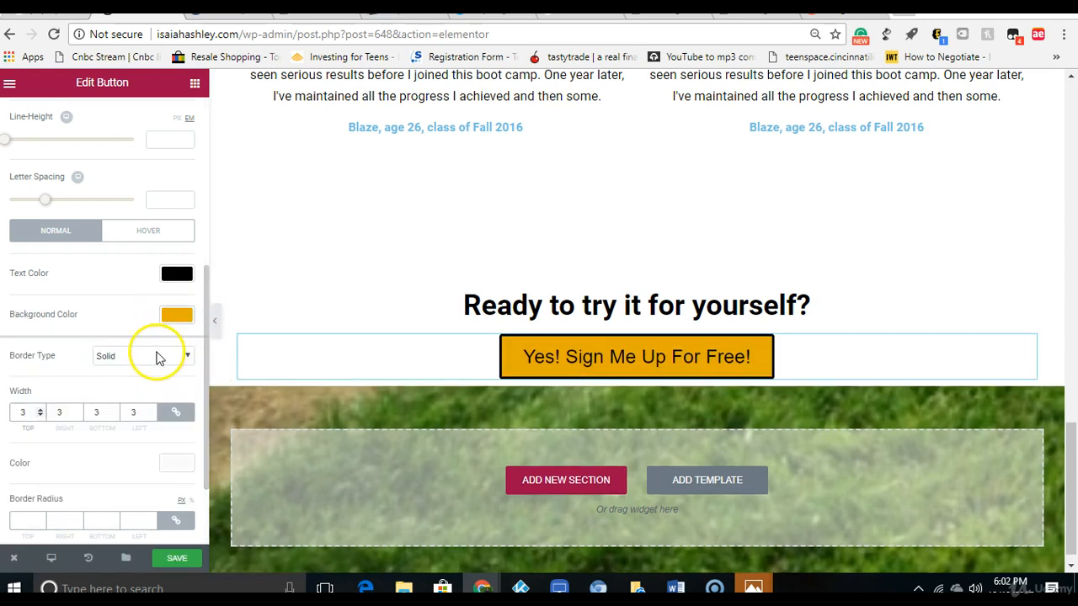
Step: Copy the sign-up button's background color code and apply it as the border color, #e5ac00
click(165, 463)
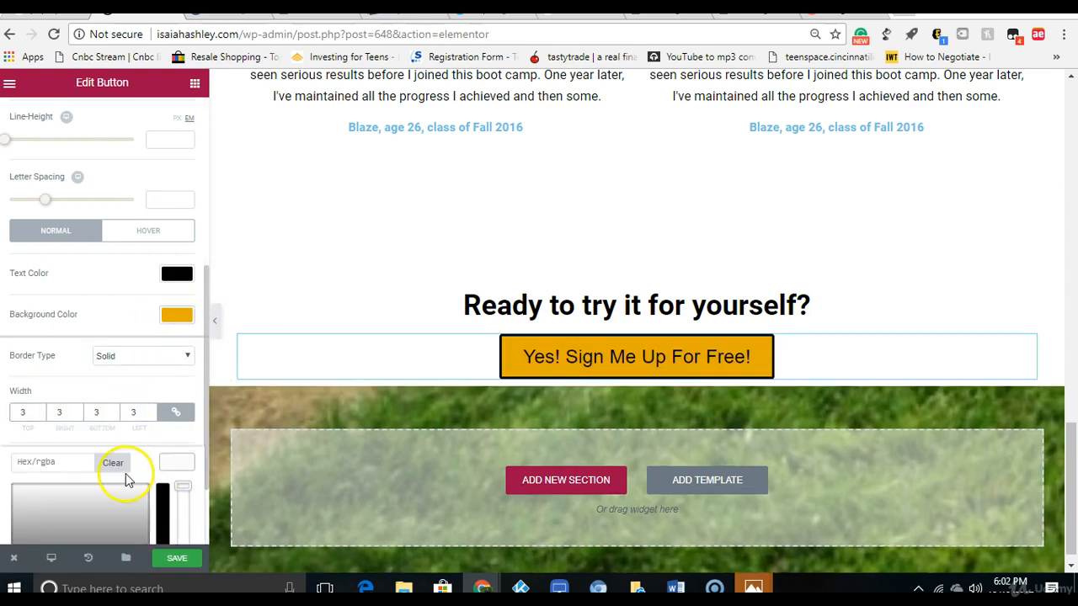
drag(204, 431, 194, 500)
click(178, 205)
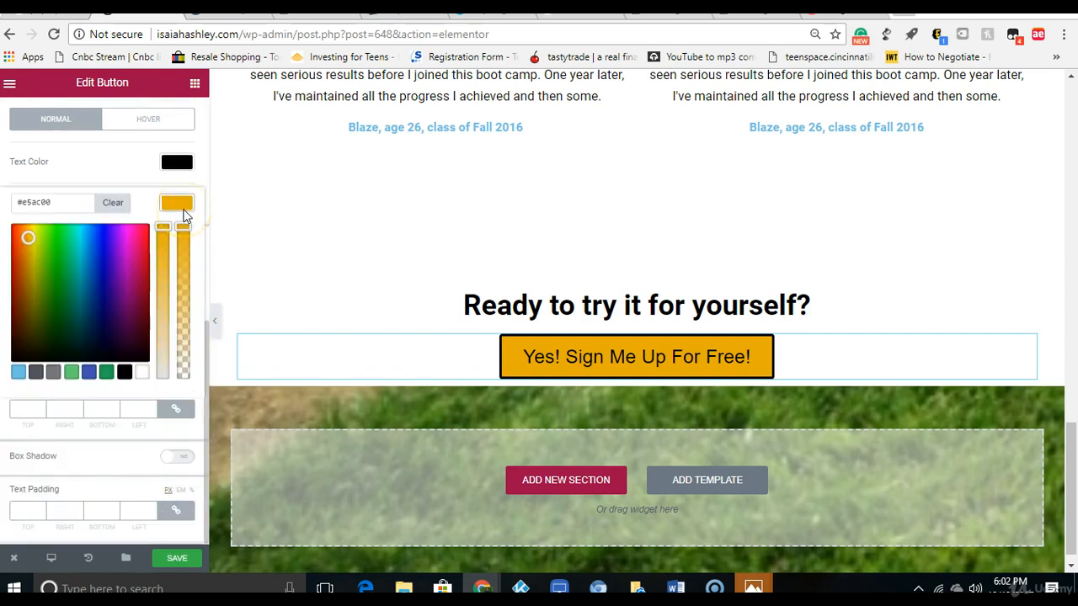
drag(81, 201, 30, 199)
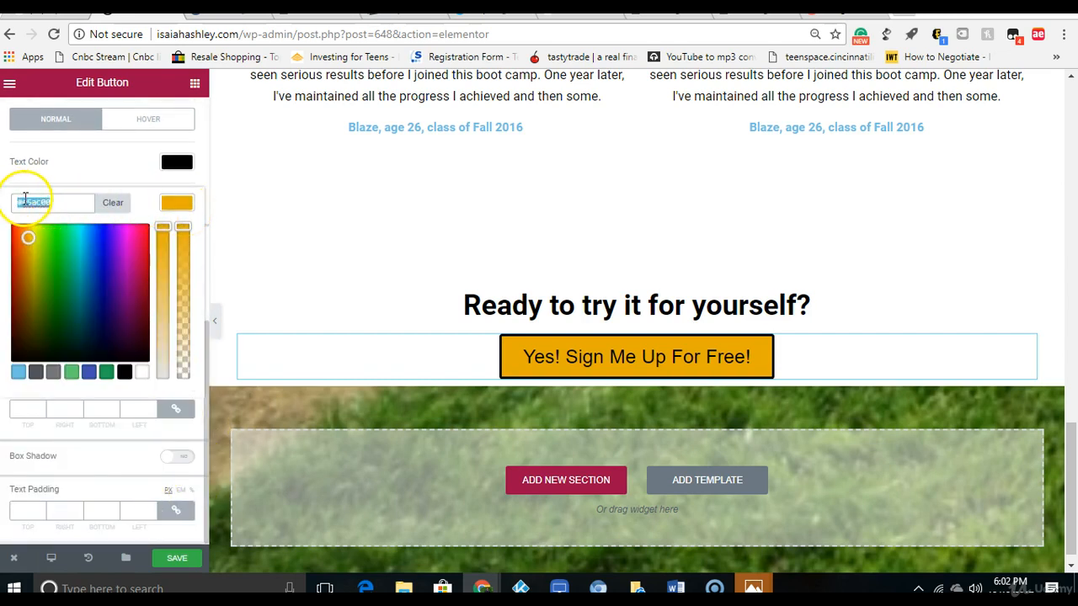
right_click(25, 200)
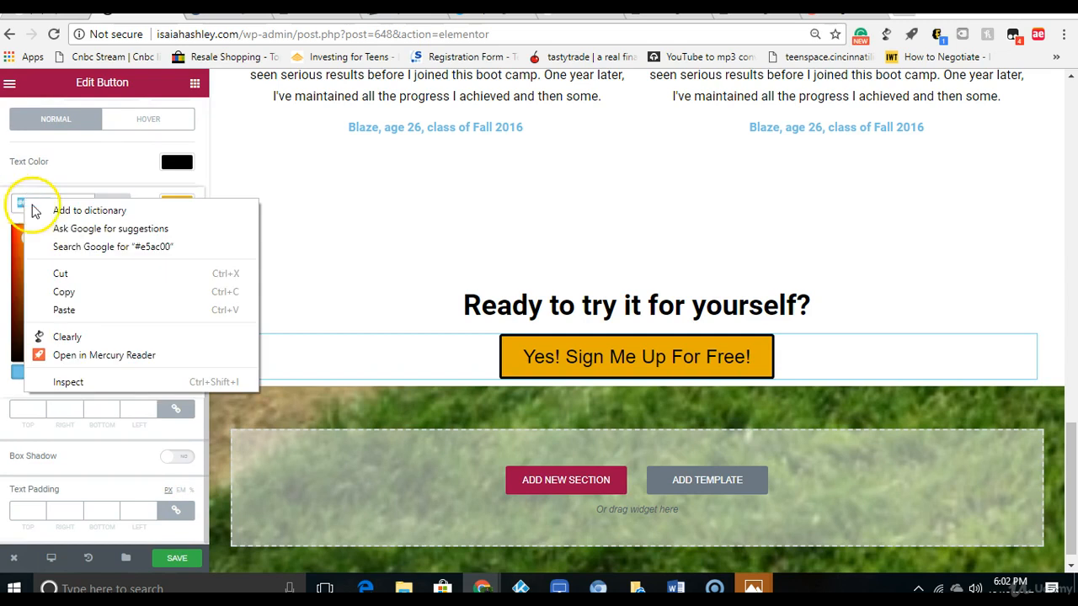
click(64, 291)
click(115, 444)
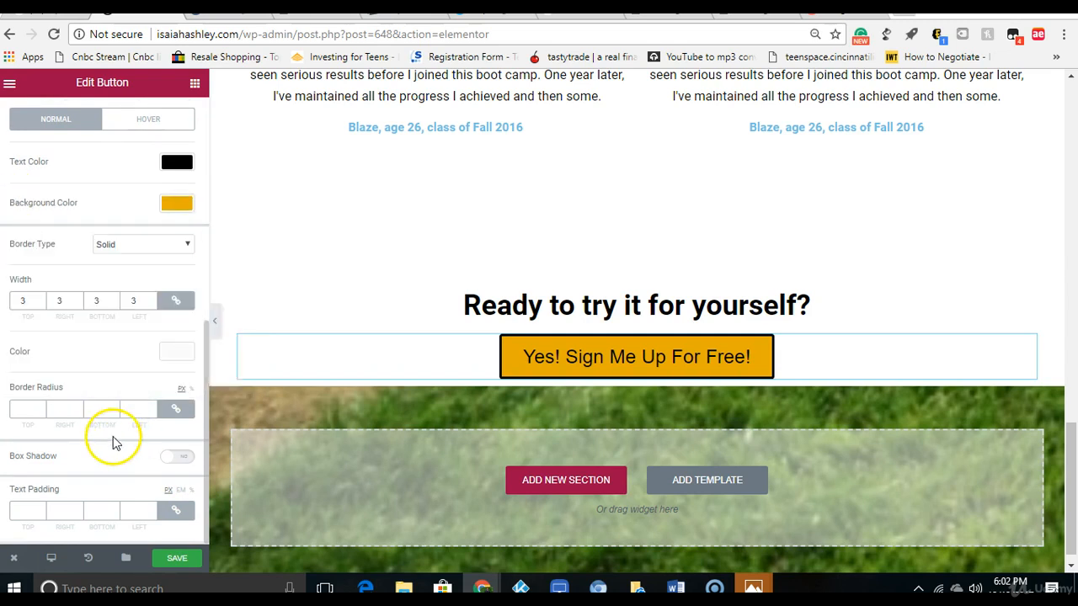
click(176, 352)
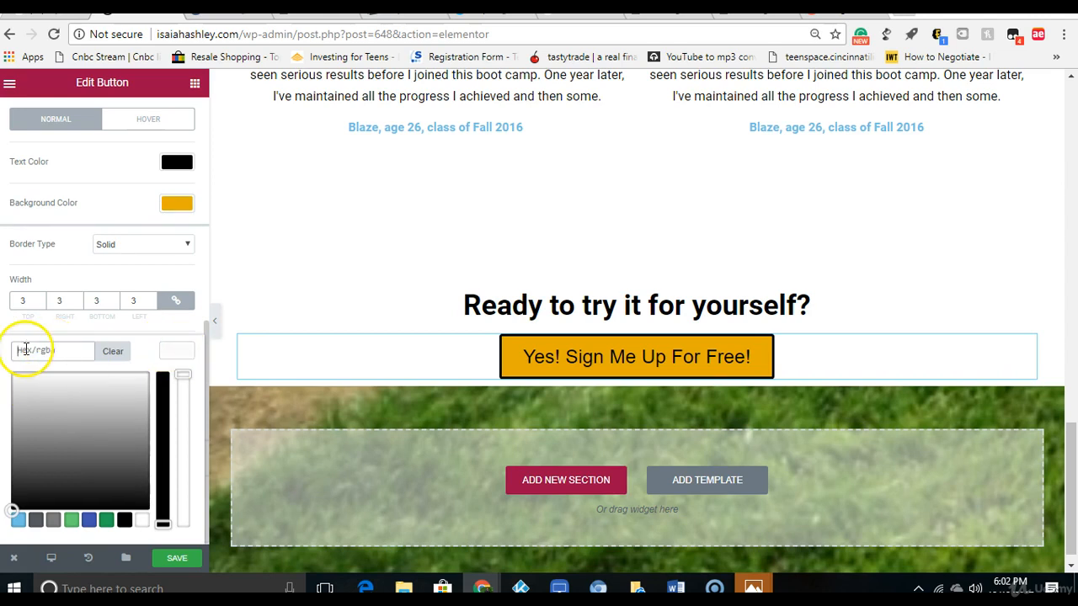
right_click(26, 348)
click(99, 183)
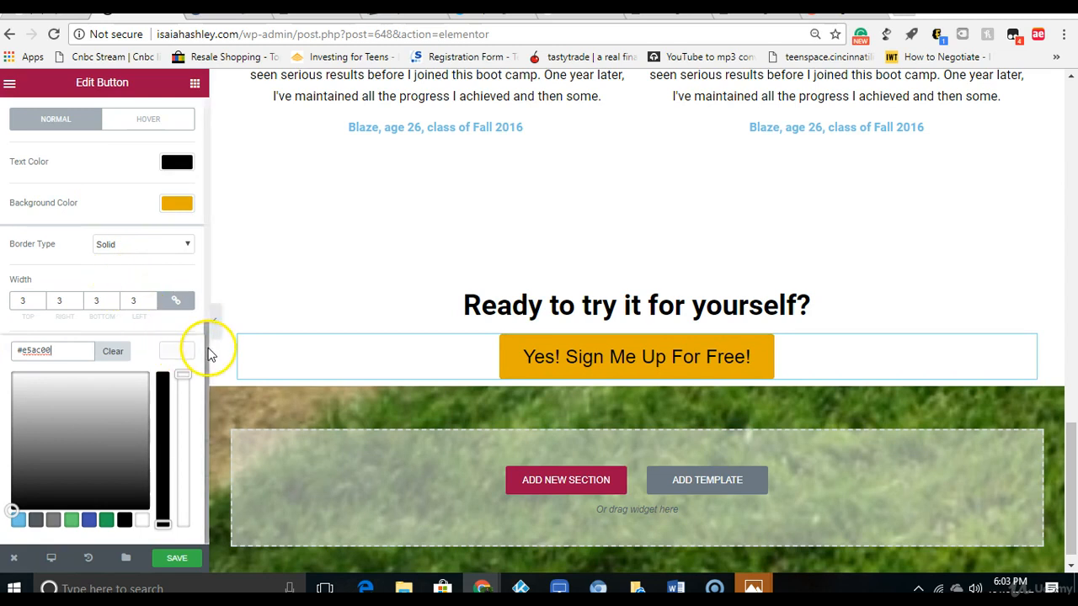
click(209, 389)
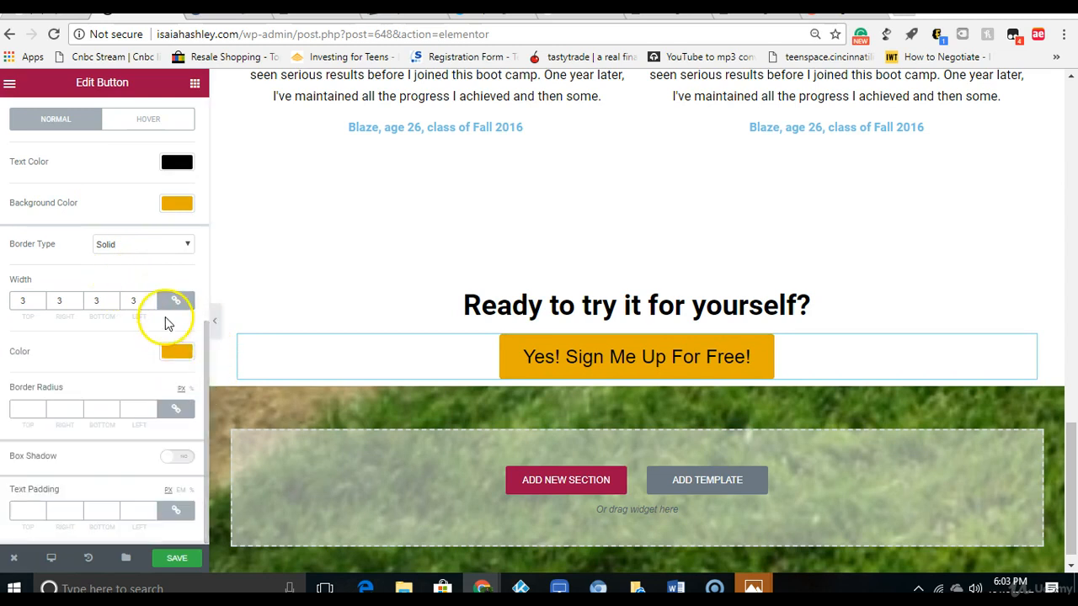
Step: Set the sign-up button's linked border width to 4 on all sides
click(77, 299)
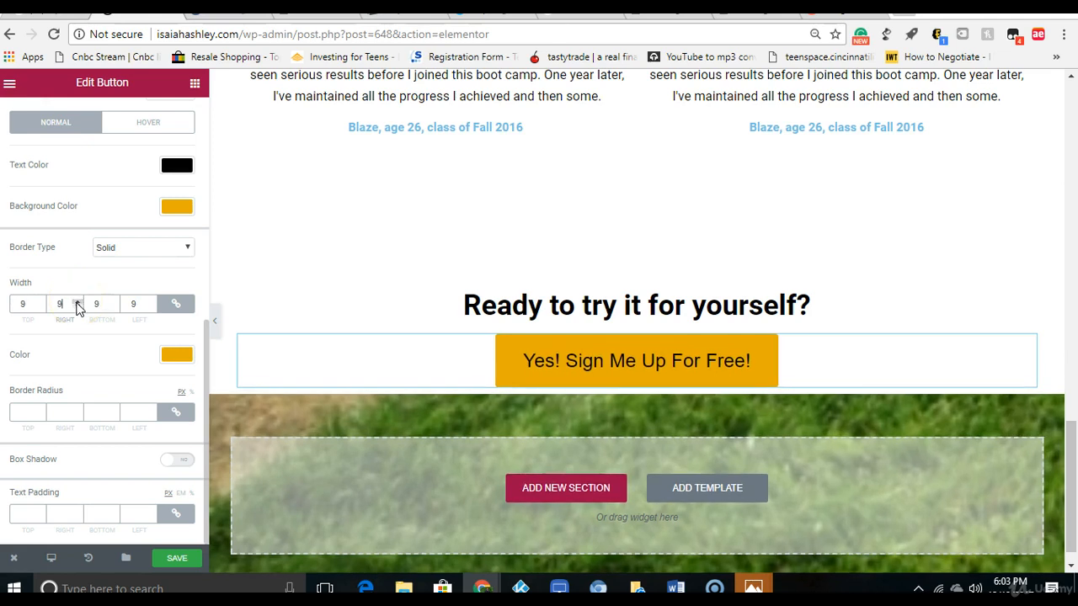
click(76, 301)
click(76, 301)
click(76, 307)
click(76, 307)
click(77, 306)
click(77, 306)
click(76, 307)
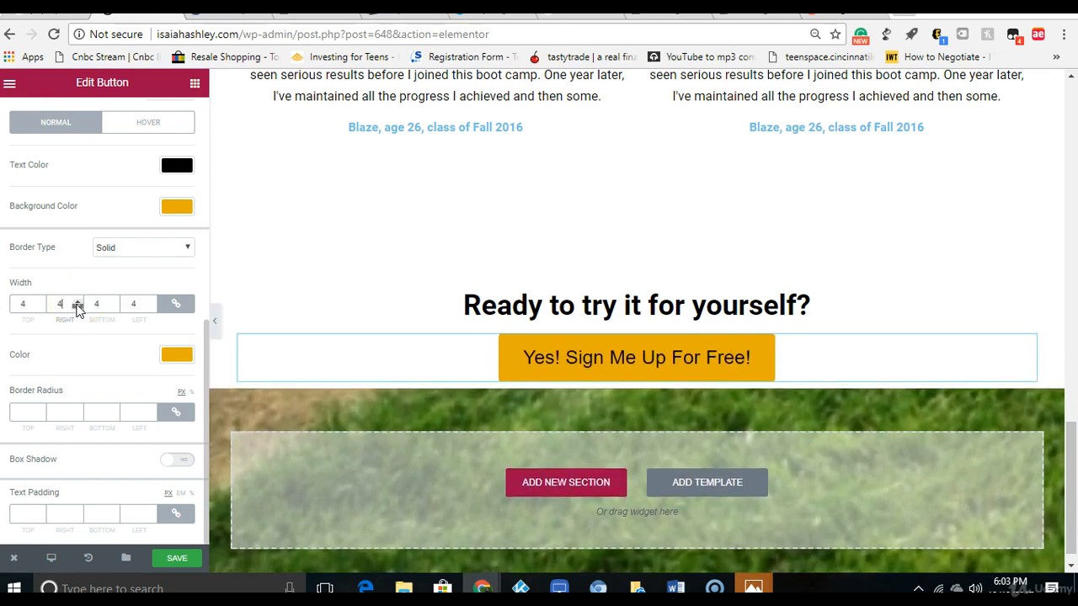
Step: Unlink the button's border widths and set the right and left widths to 95
click(177, 309)
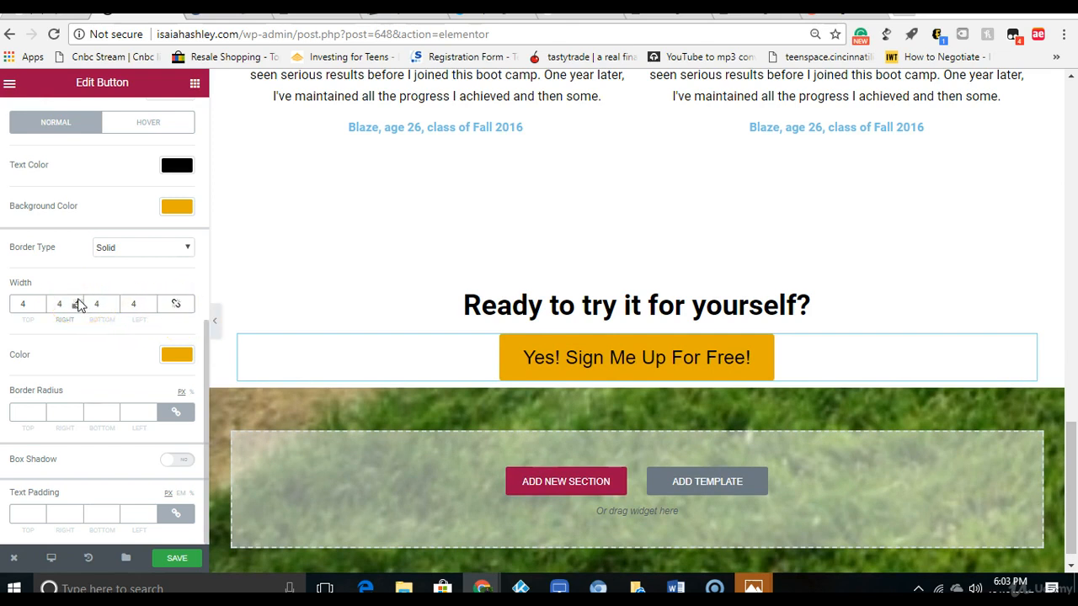
click(78, 302)
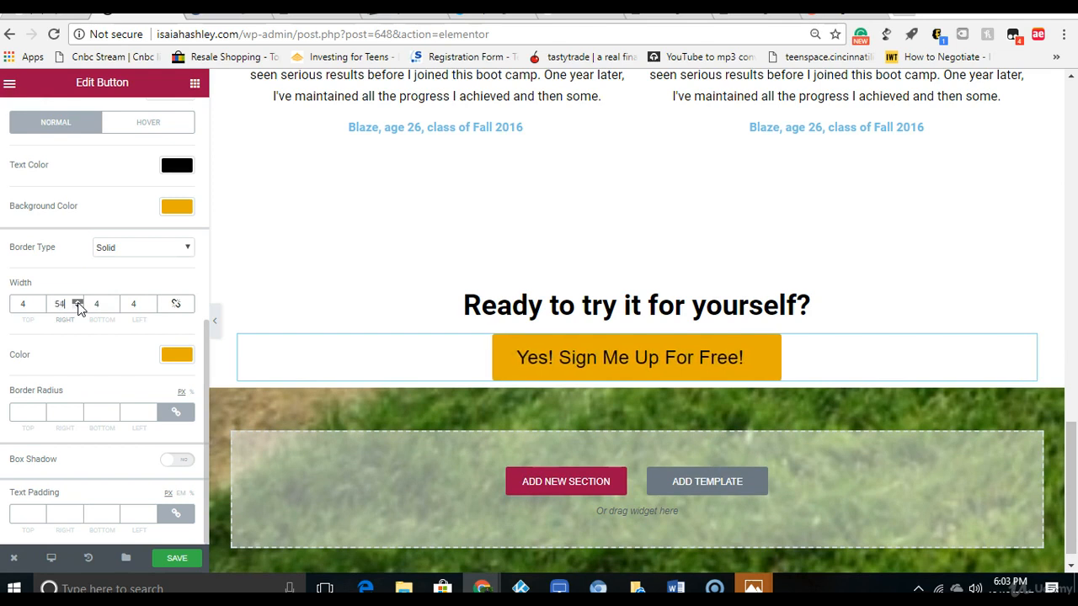
click(67, 304)
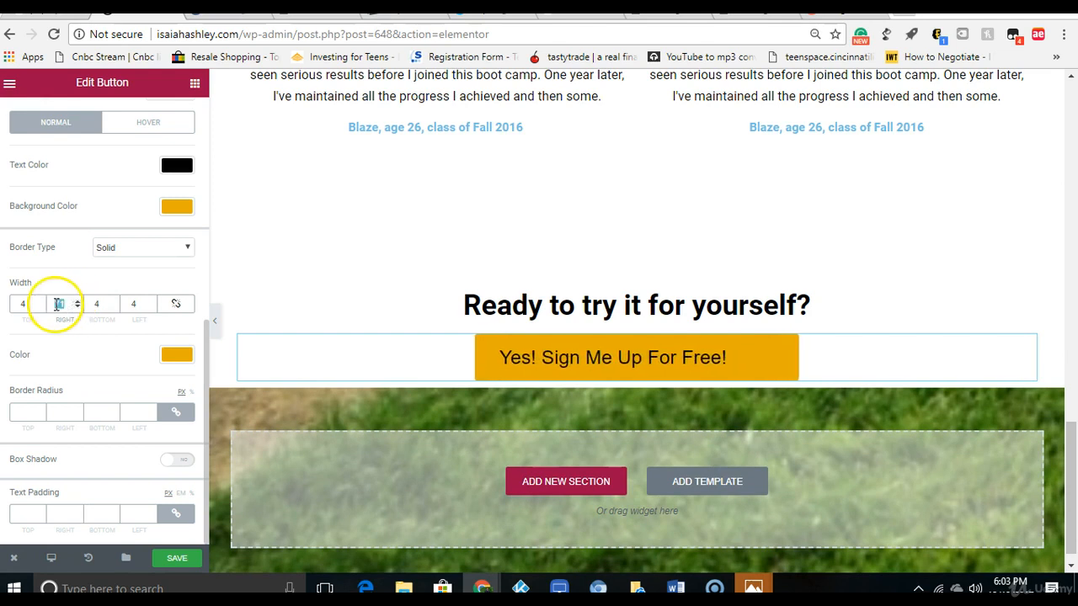
text(100)
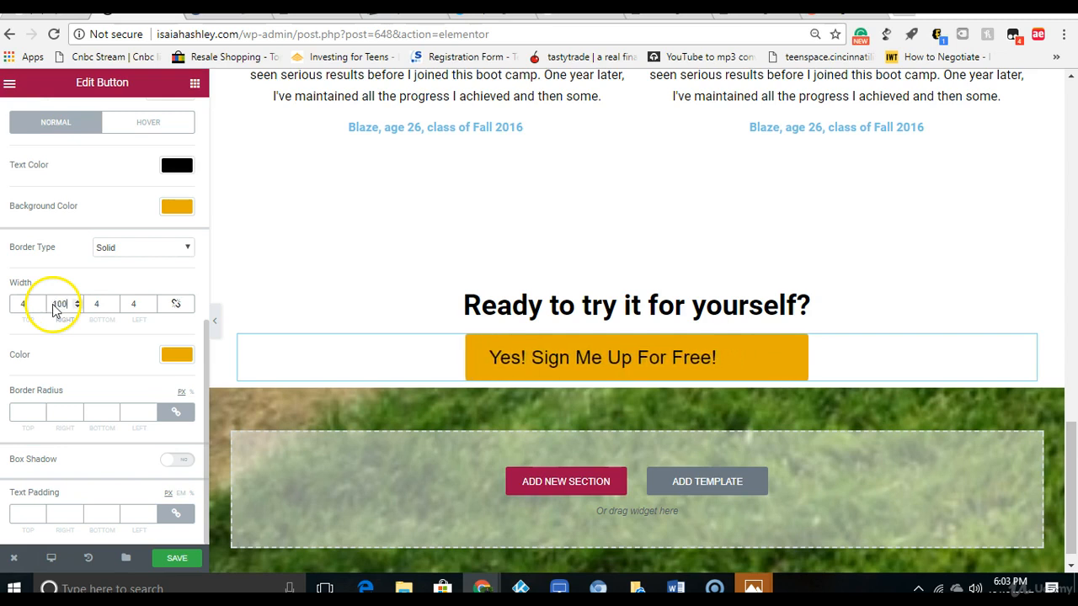
drag(140, 303, 118, 309)
text(100)
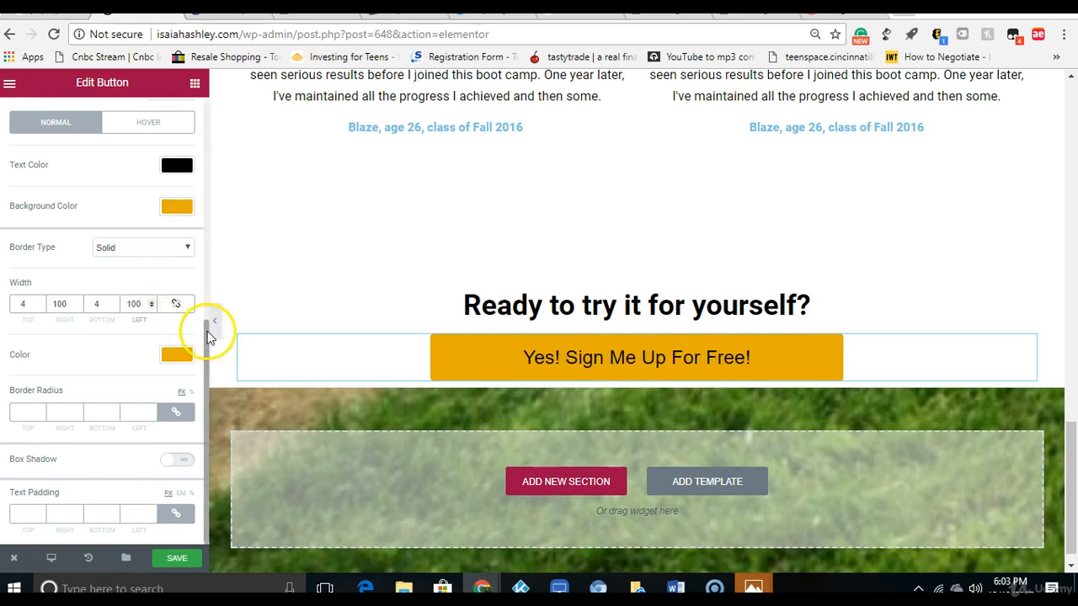
click(152, 306)
click(152, 306)
click(152, 306)
click(152, 305)
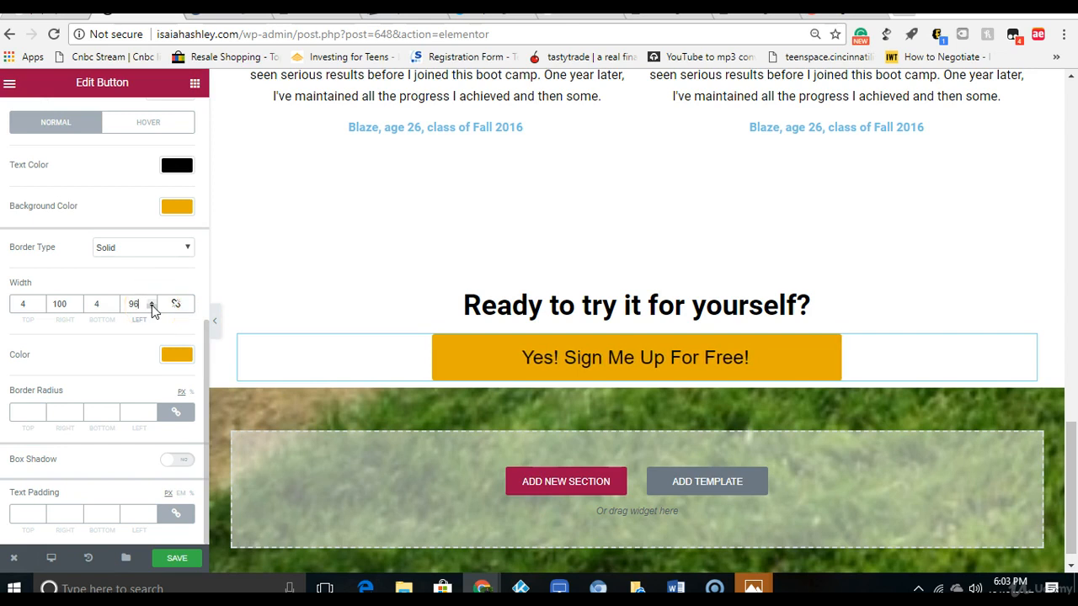
click(68, 301)
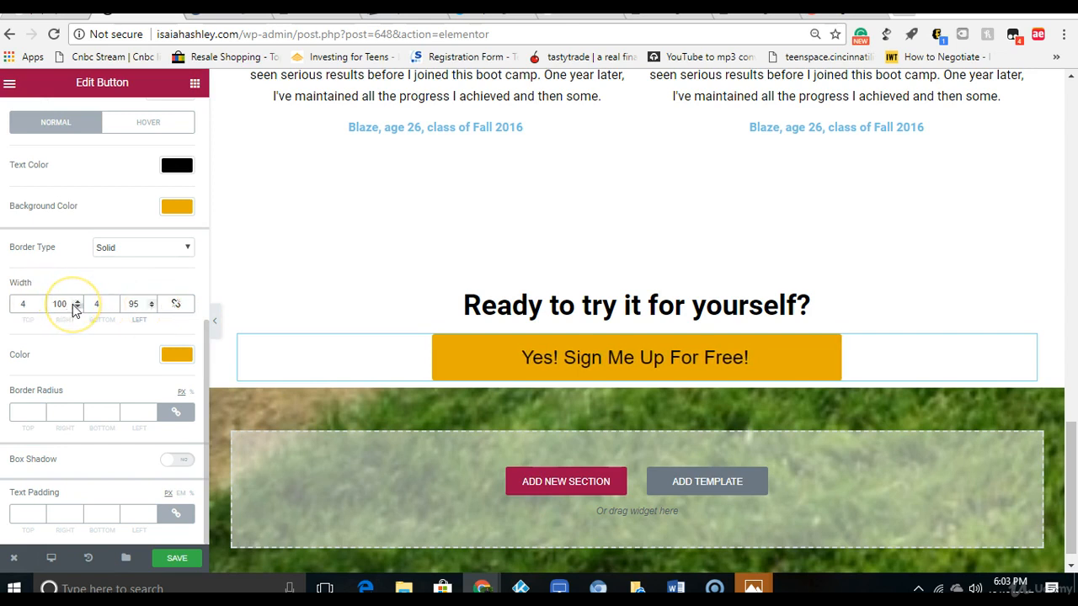
click(77, 306)
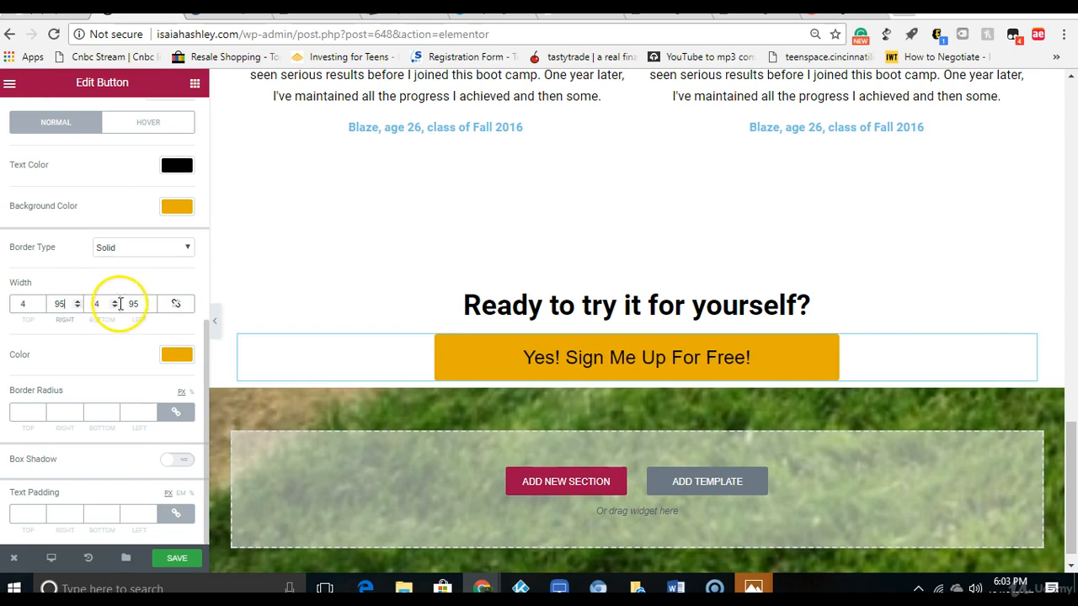
Step: Set the button's bottom and top border widths to 0
click(115, 307)
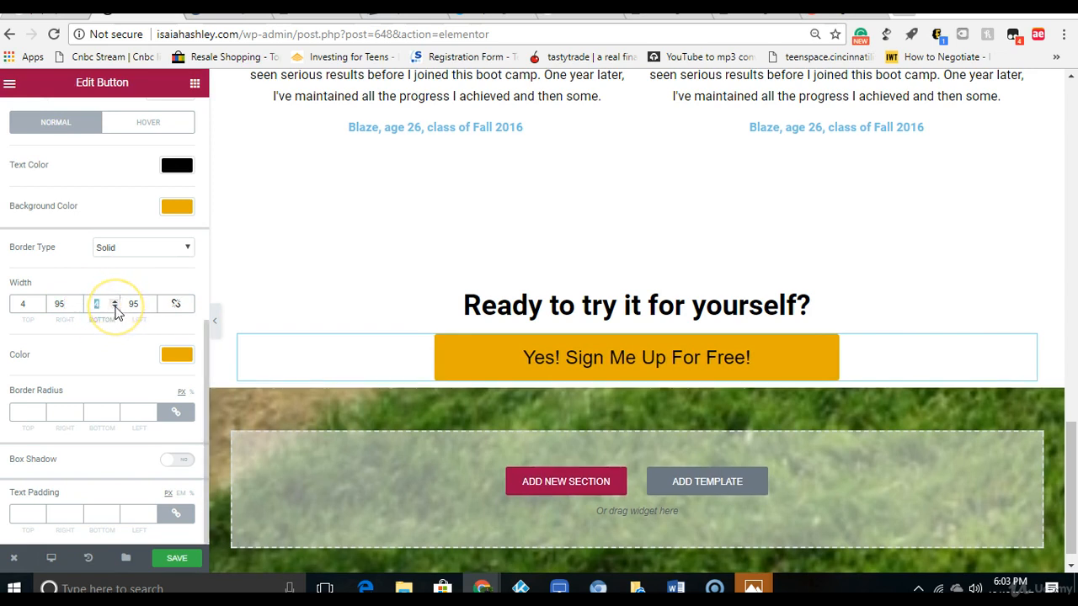
click(115, 308)
click(115, 308)
click(21, 308)
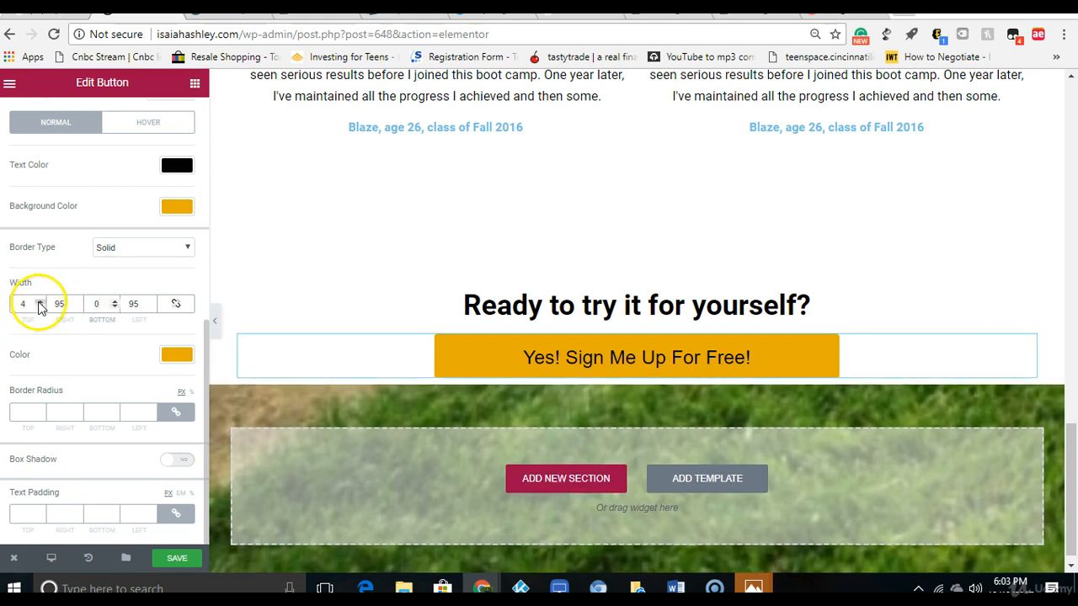
click(38, 310)
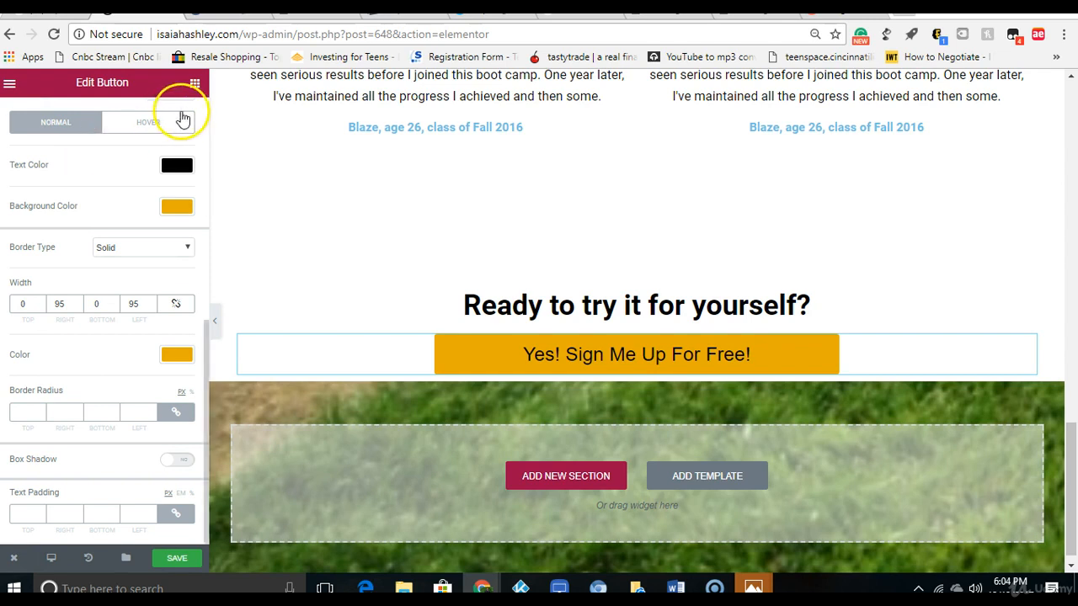
Step: Add a centered heading below the sign-up button with the title "Reminder: Only 6 places available!"
click(194, 82)
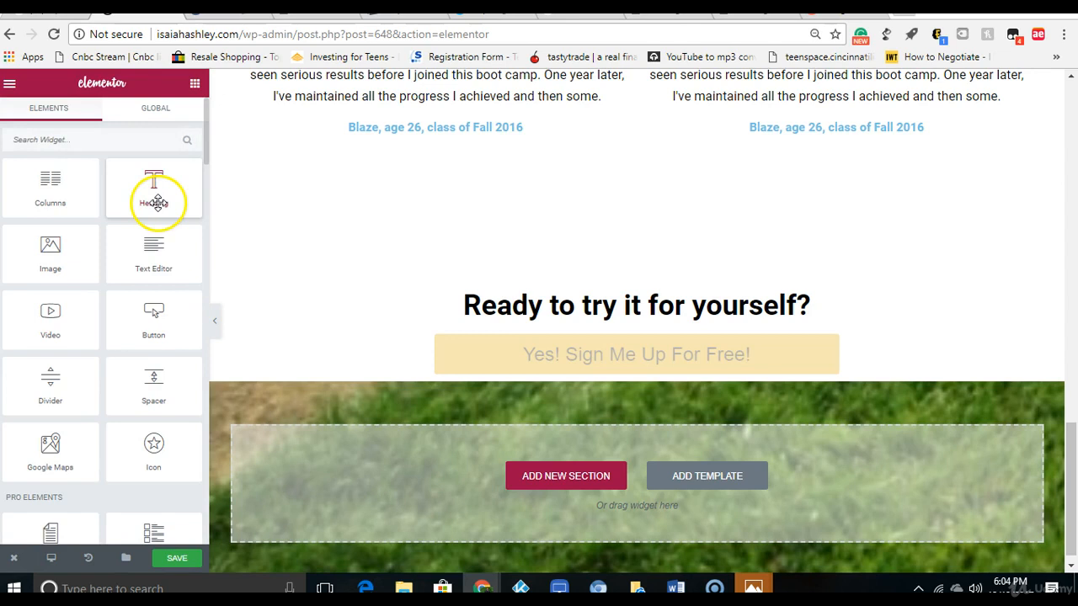
drag(154, 206, 619, 377)
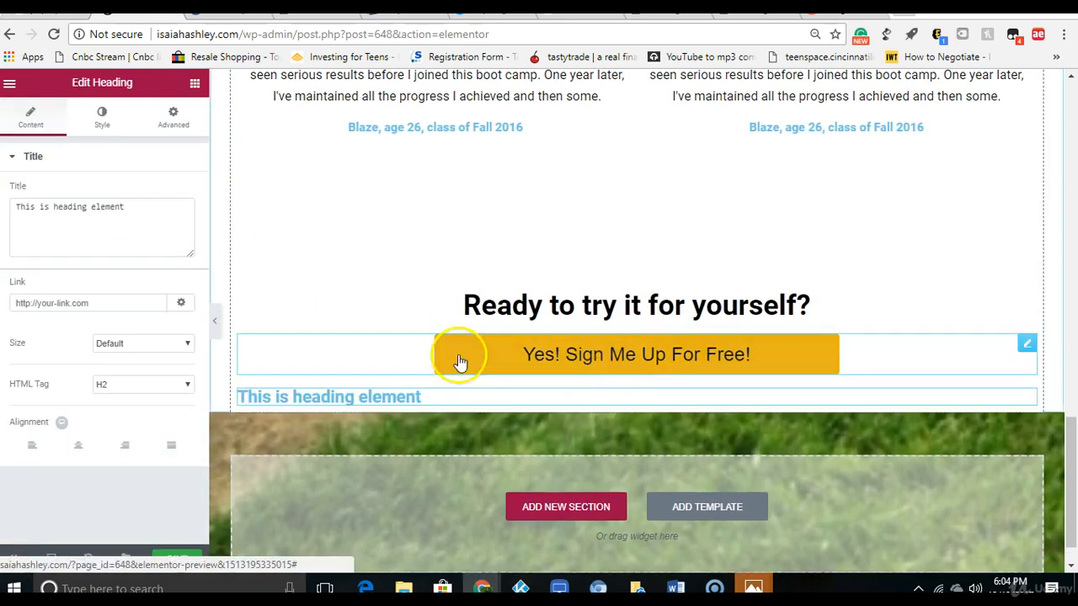
click(79, 447)
double_click(73, 216)
right_click(73, 217)
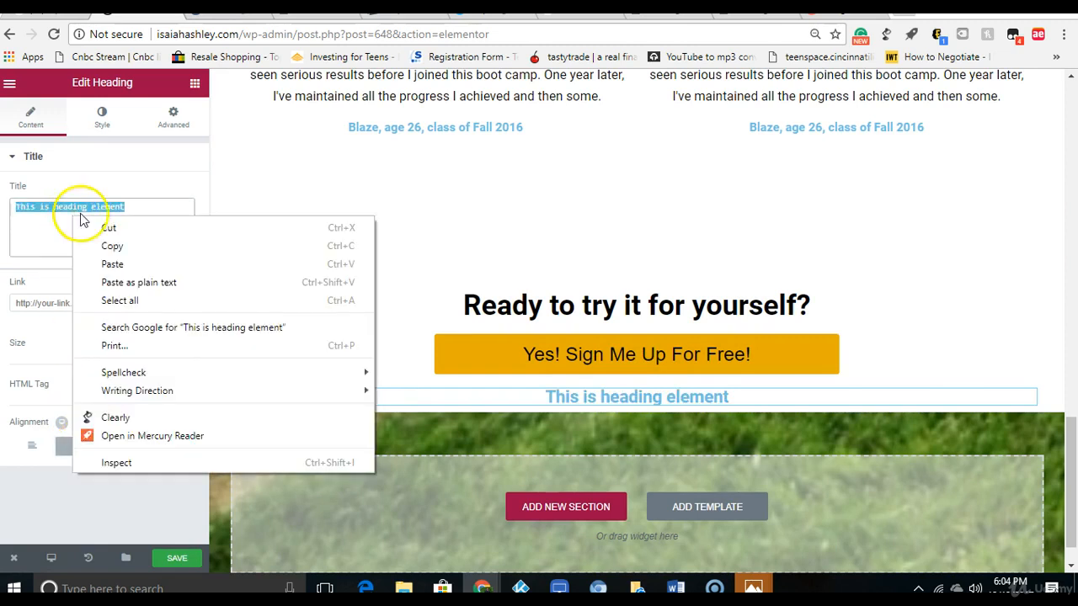
click(115, 263)
Step: Set the reminder heading's text color to black, #000000
click(102, 118)
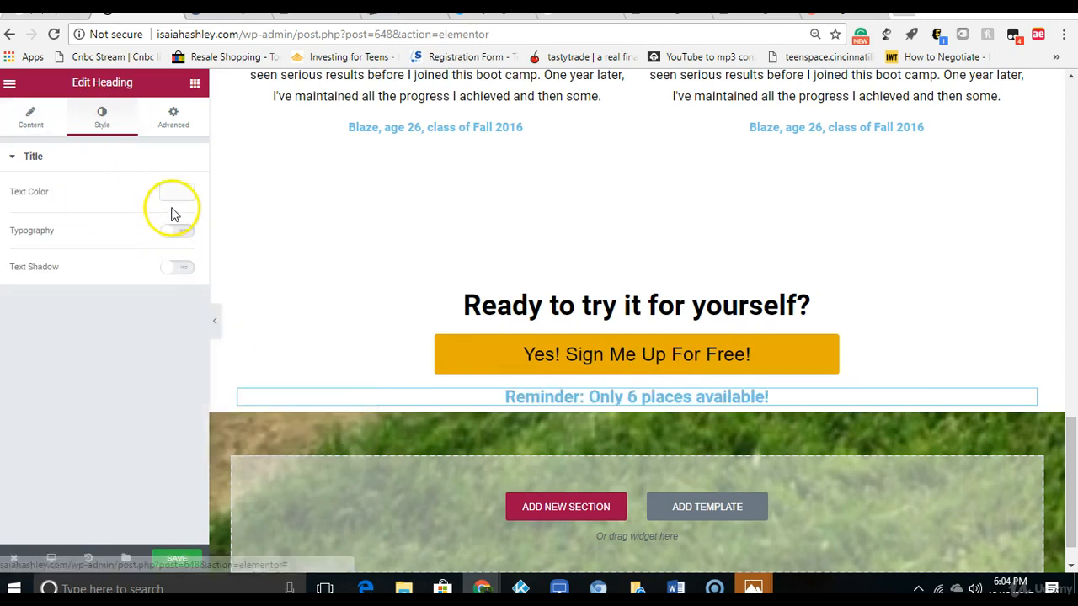
click(175, 189)
click(125, 362)
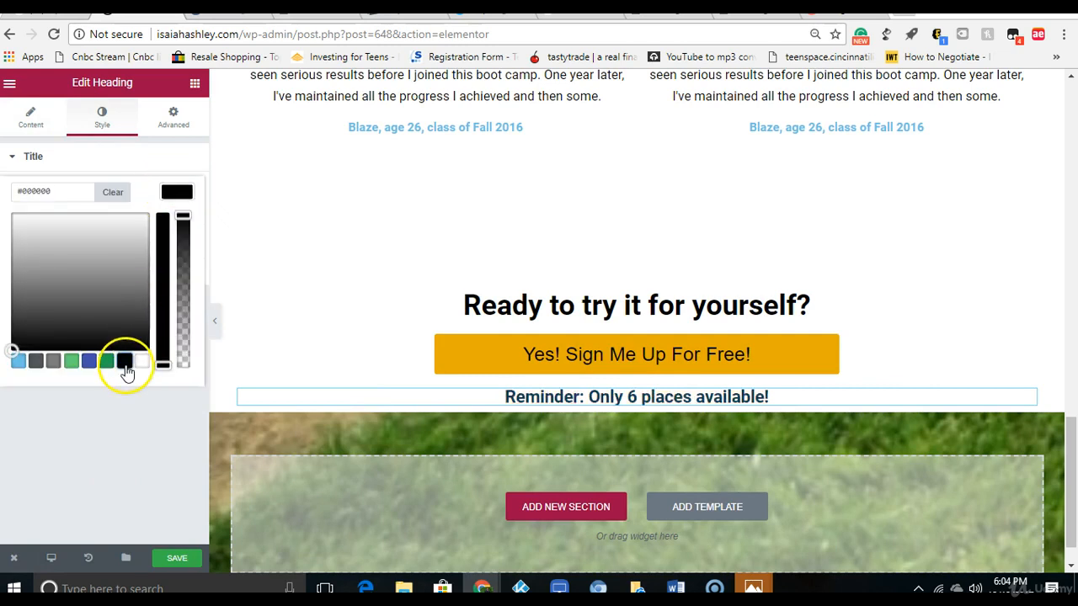
click(99, 118)
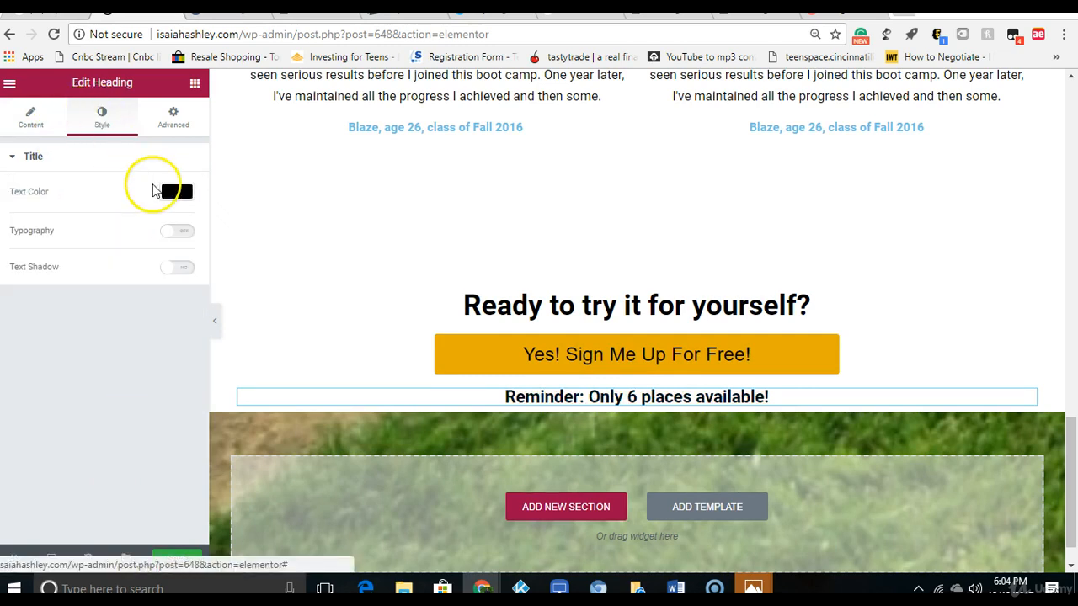
Step: Turn on custom typography for the reminder heading and set it to 14 px Arial
click(177, 231)
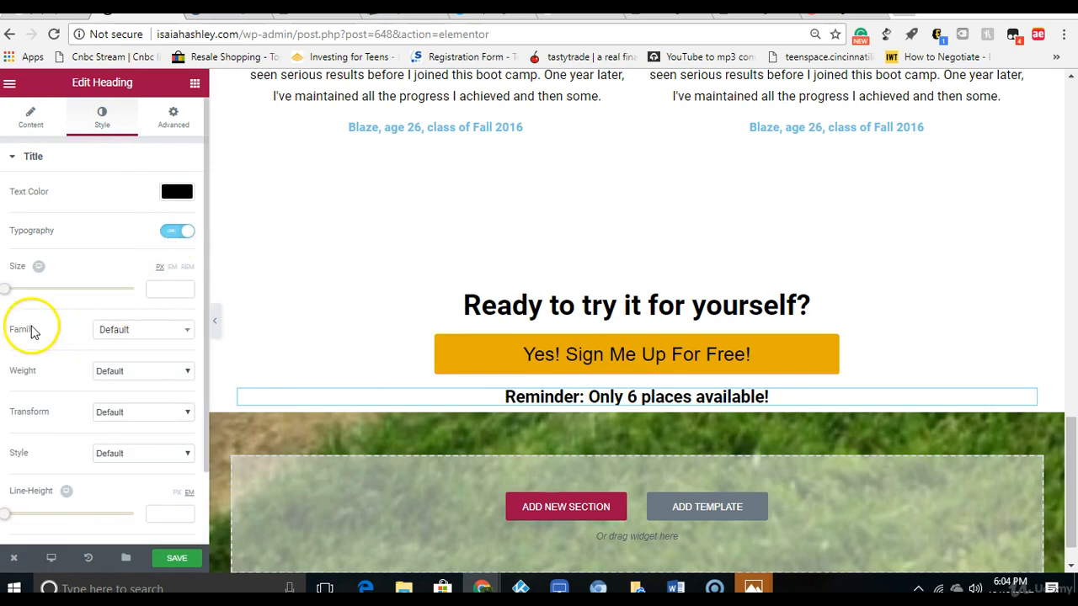
drag(6, 295, 15, 293)
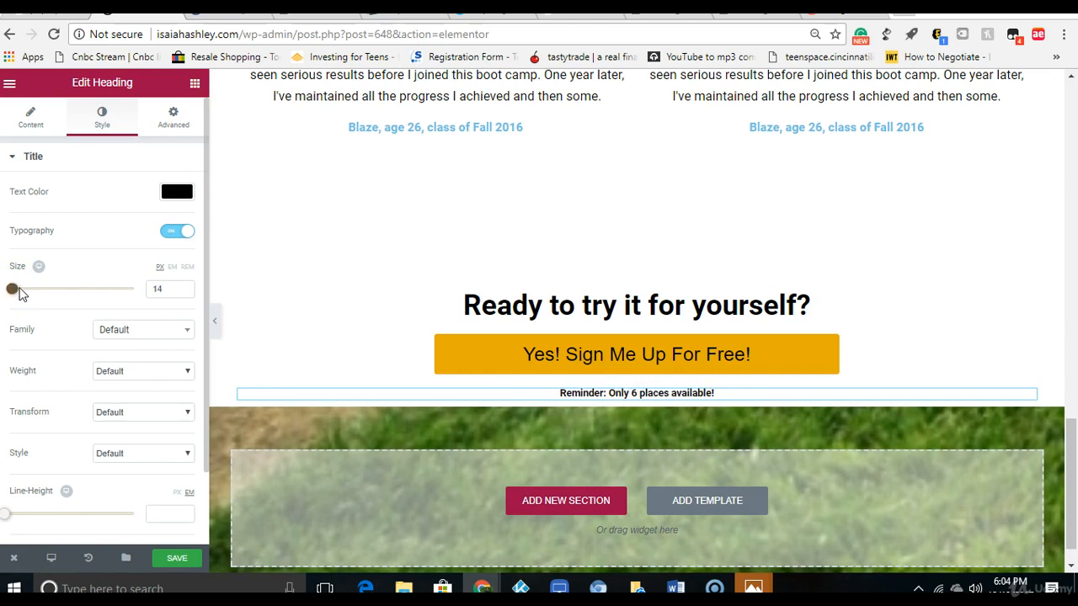
click(116, 337)
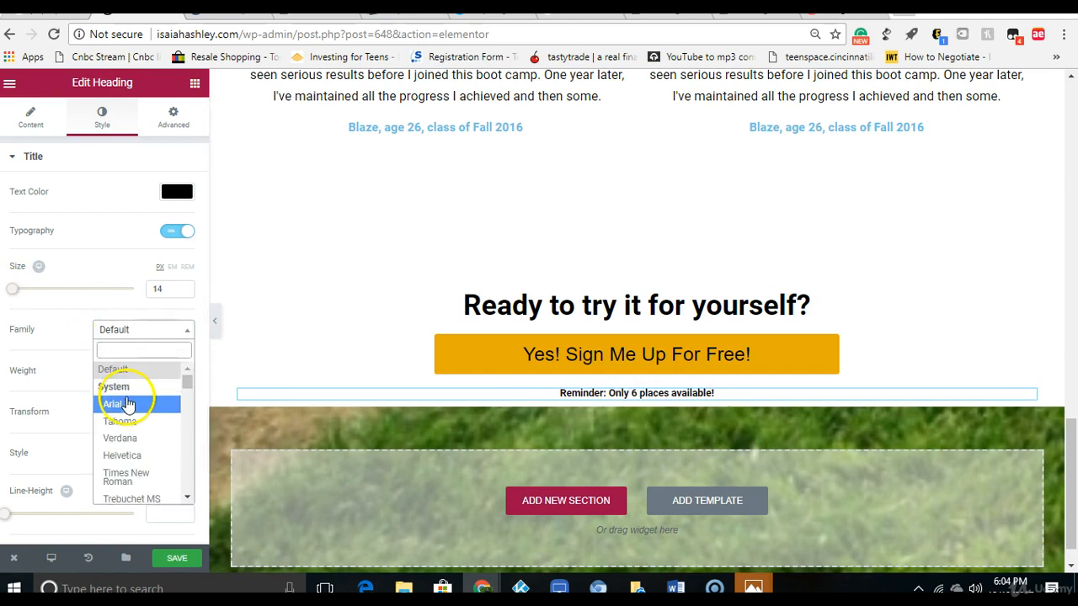
click(128, 402)
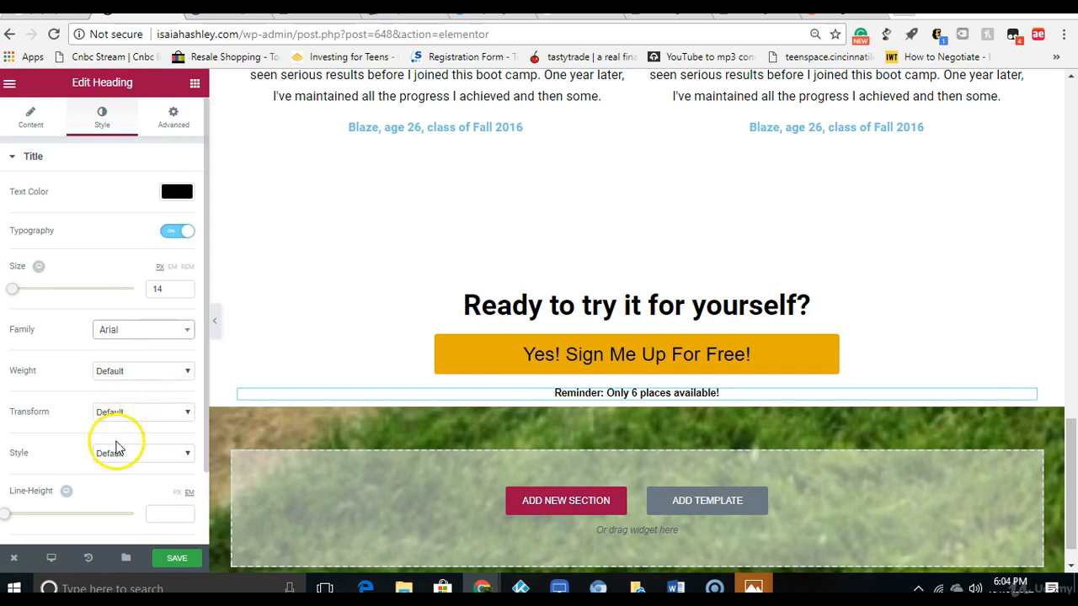
Step: Set the reminder heading's line height to 0.5 em and letter spacing to 0.5, and return to the widget list
drag(13, 519, 19, 518)
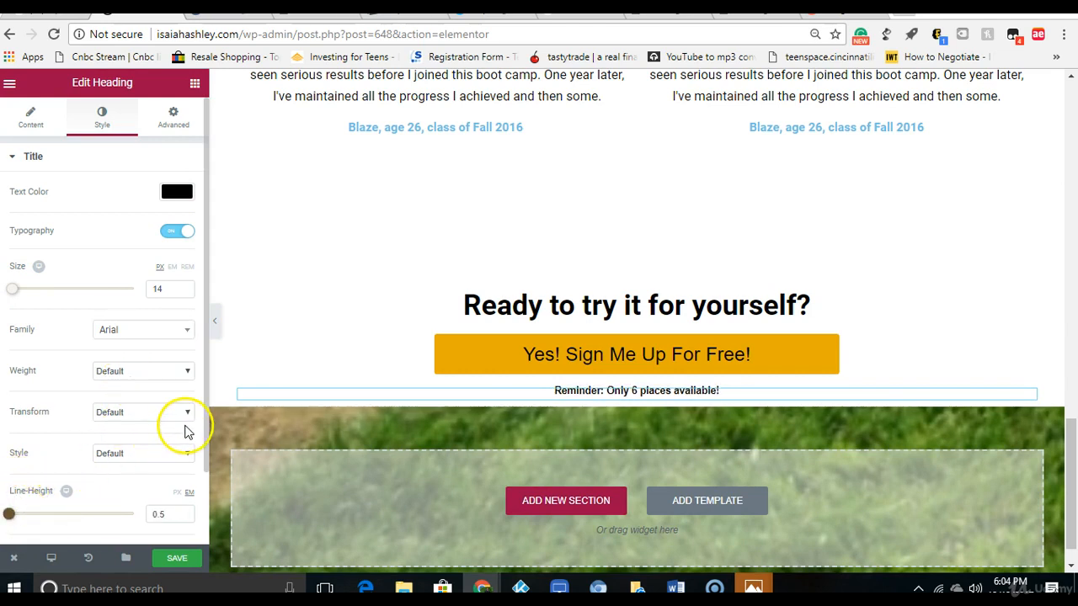
scroll(199, 461, down, 1)
scroll(199, 461, down, 2)
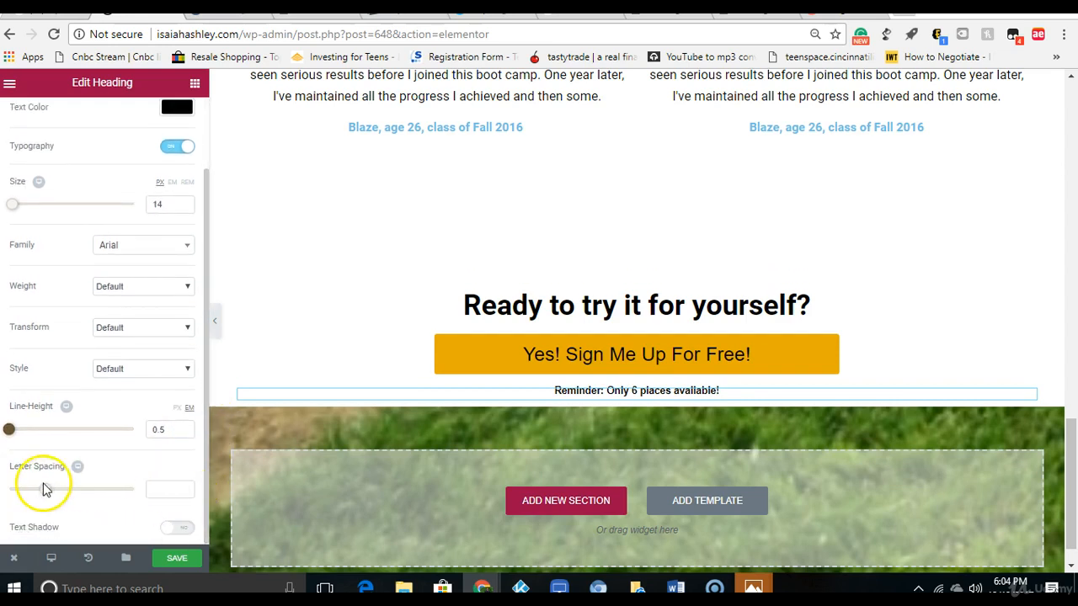
drag(42, 494, 50, 496)
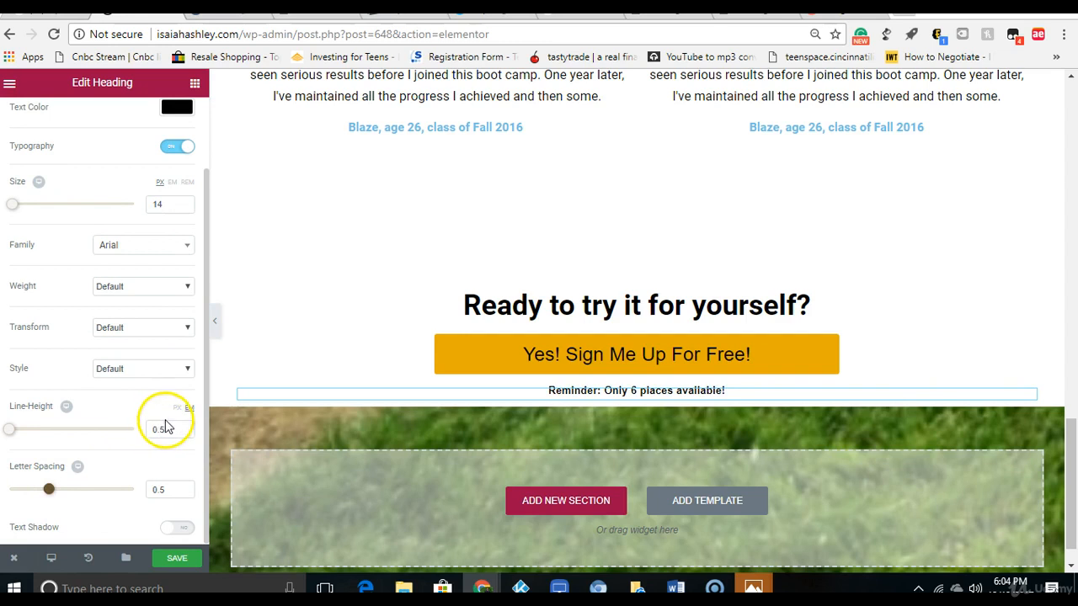
click(195, 83)
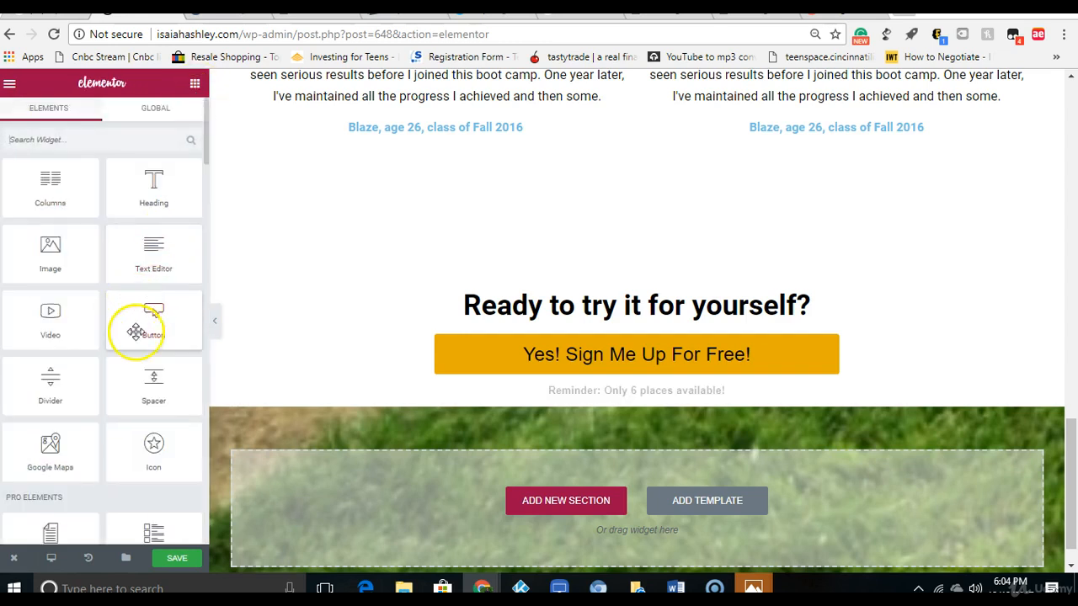
Step: Add a spacer below the reminder heading and preview the hero section at full page width
drag(143, 368, 621, 408)
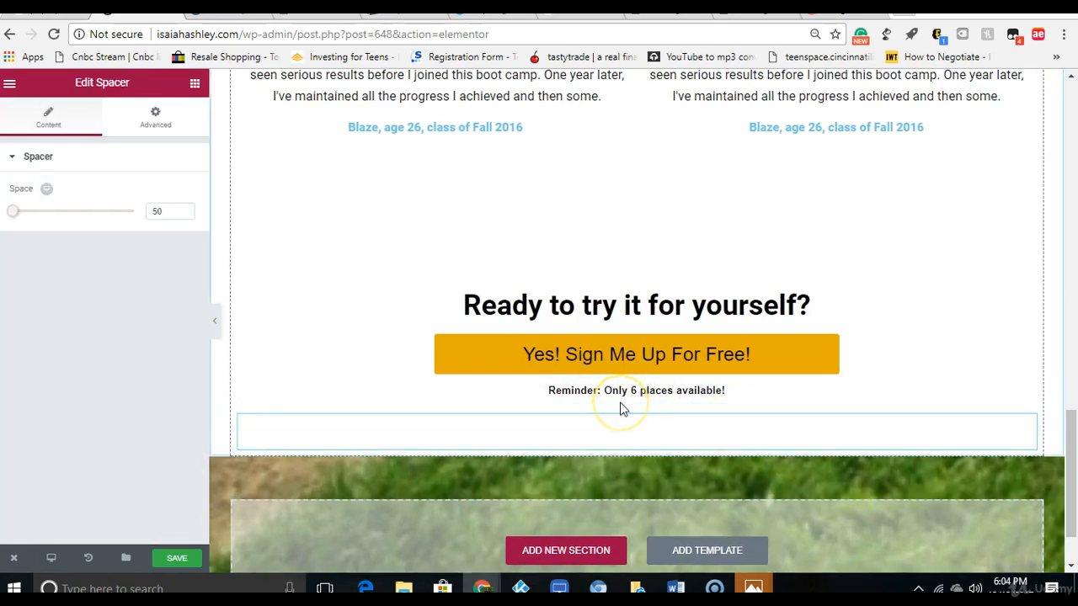
drag(1067, 469, 1074, 88)
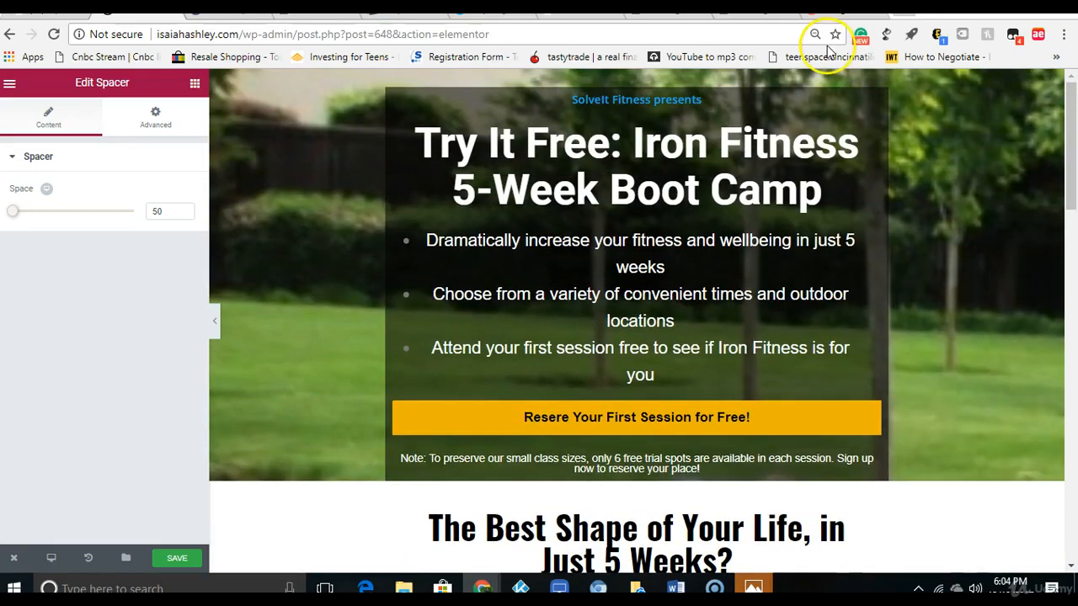
click(216, 333)
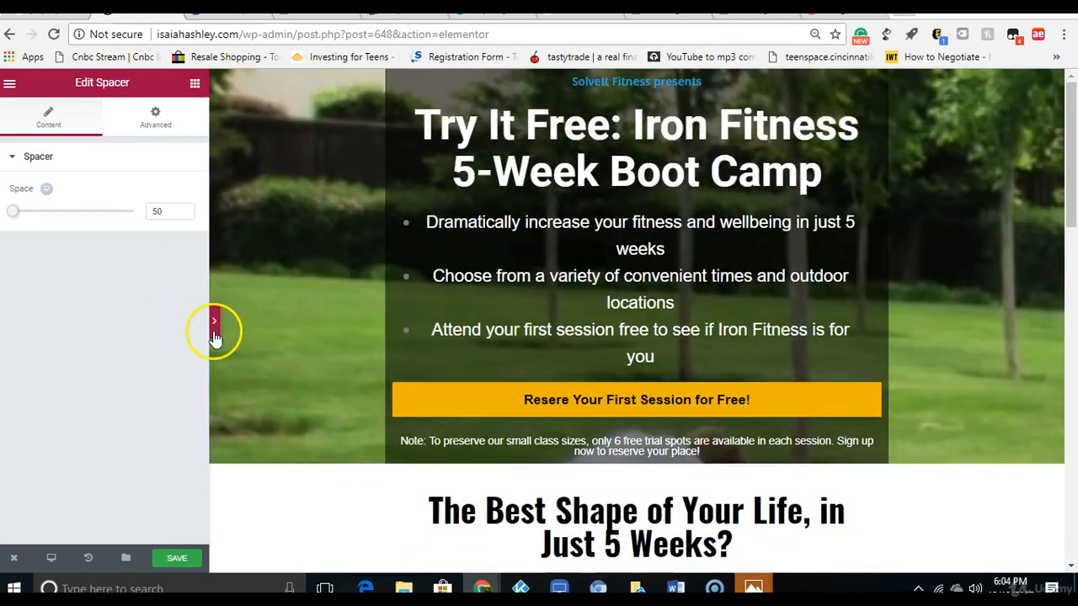
drag(1073, 125, 1074, 92)
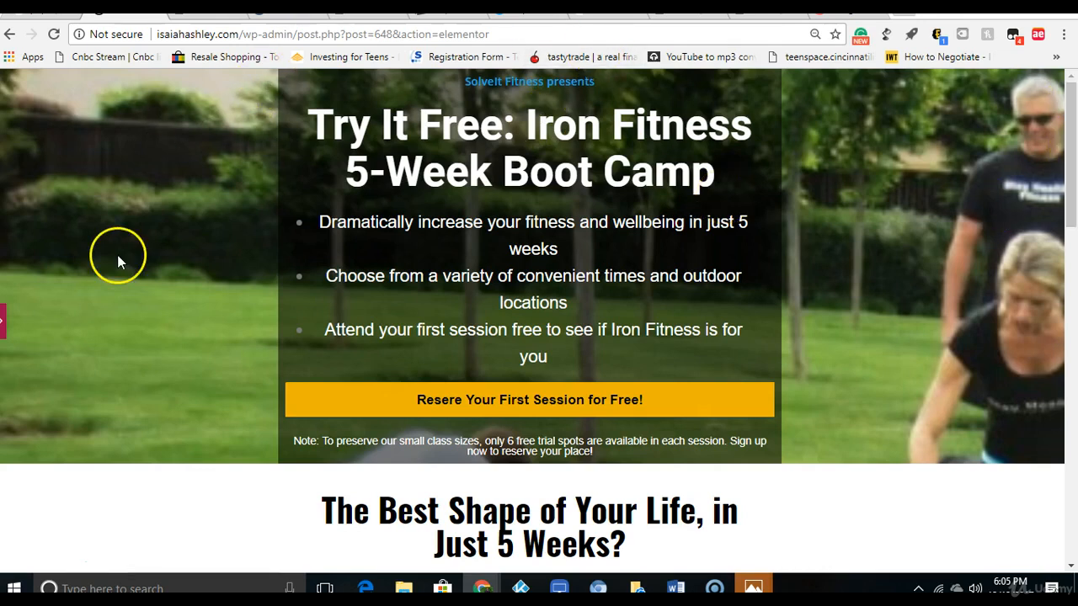
click(4, 324)
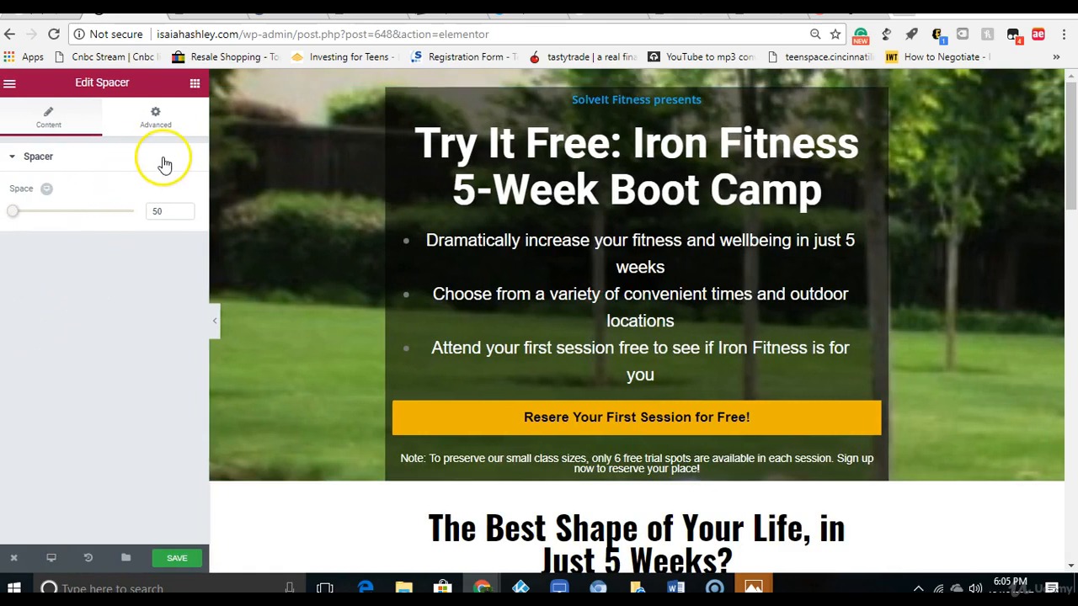
Step: Set the hero section's top margin to 55 px and preview the page at full width
click(195, 83)
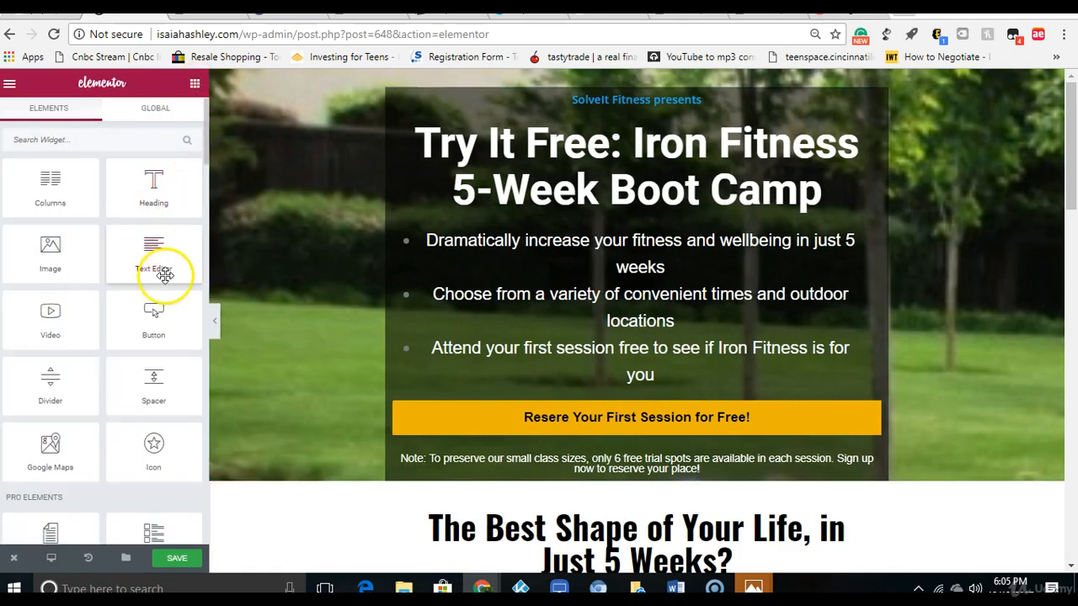
drag(155, 383, 144, 202)
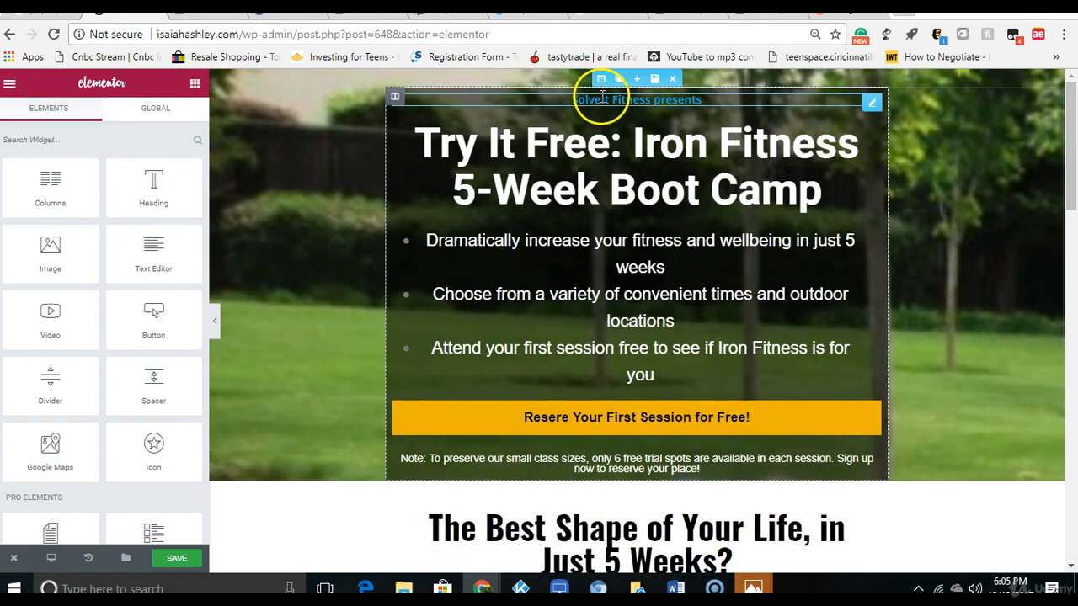
click(600, 79)
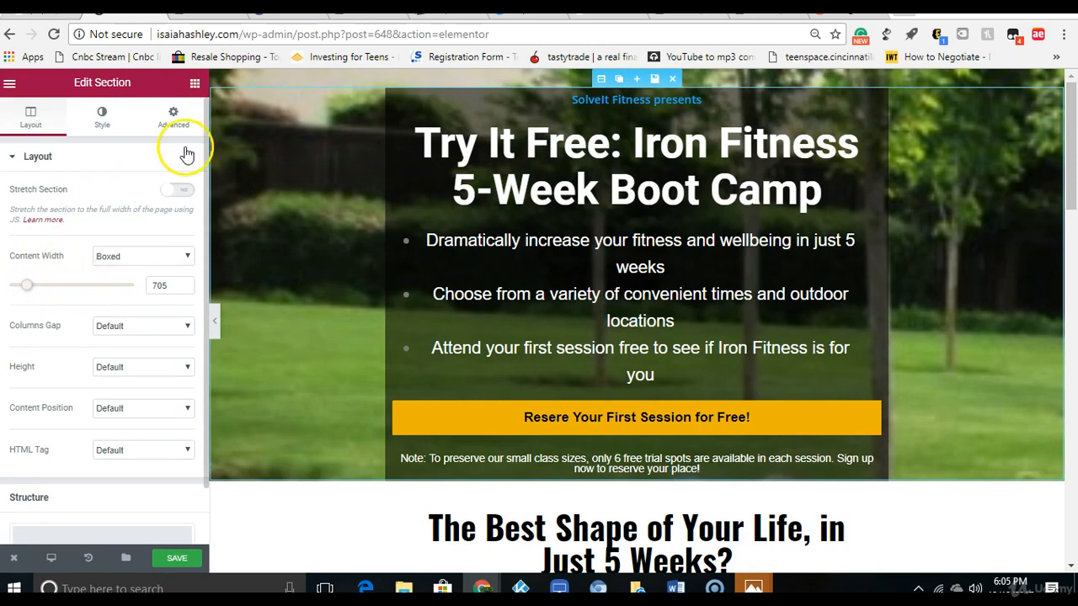
click(175, 116)
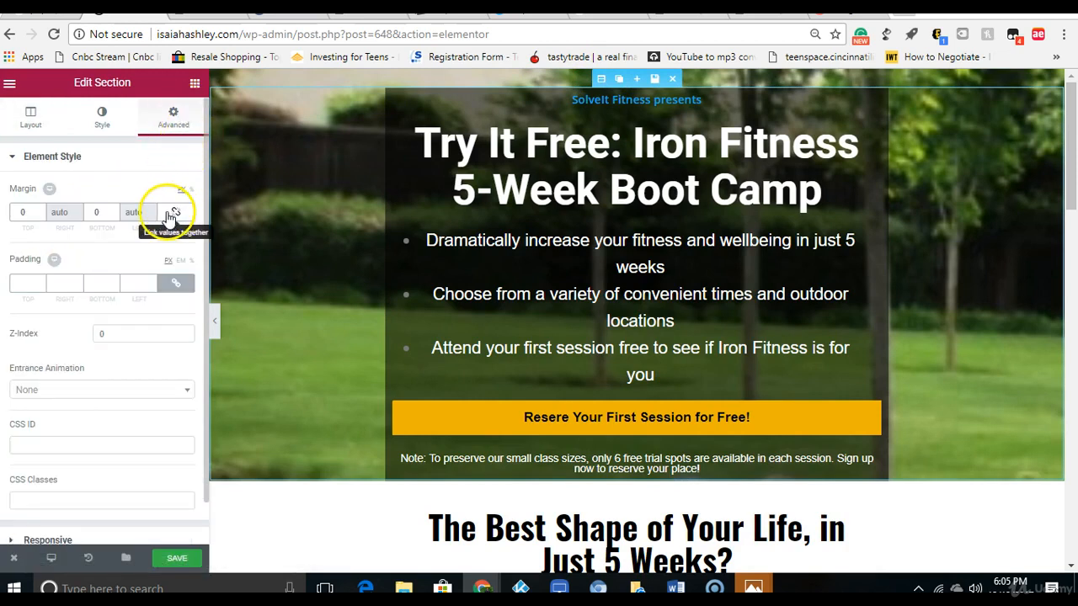
click(40, 215)
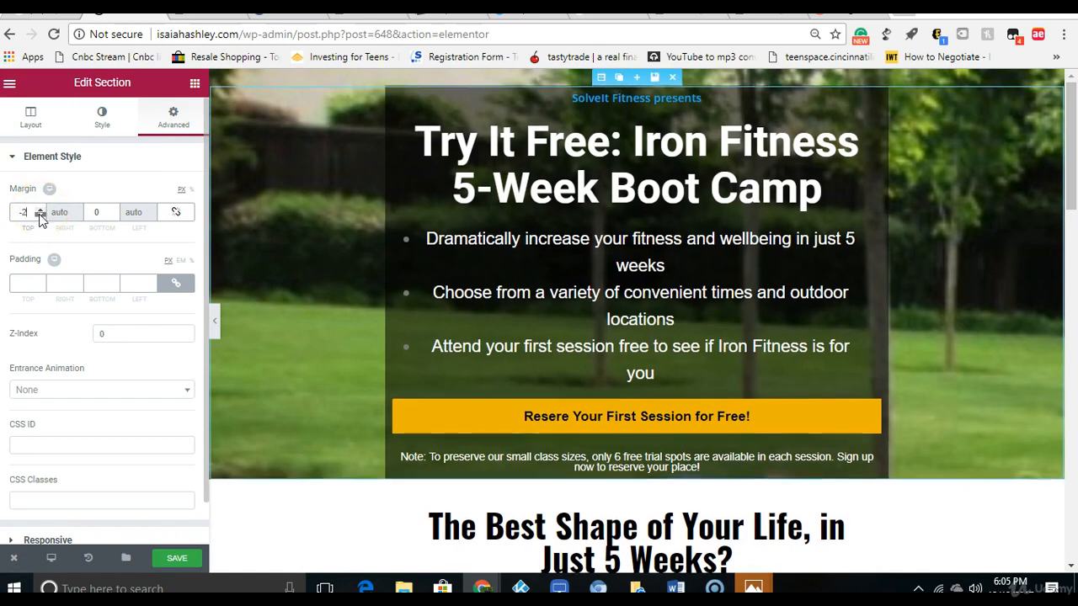
click(40, 210)
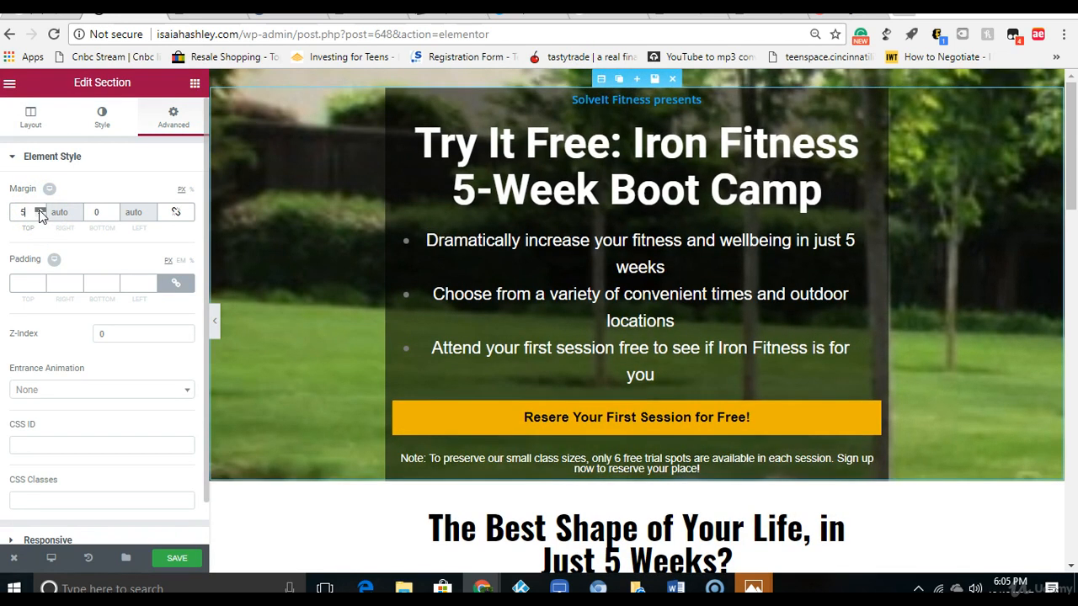
click(40, 211)
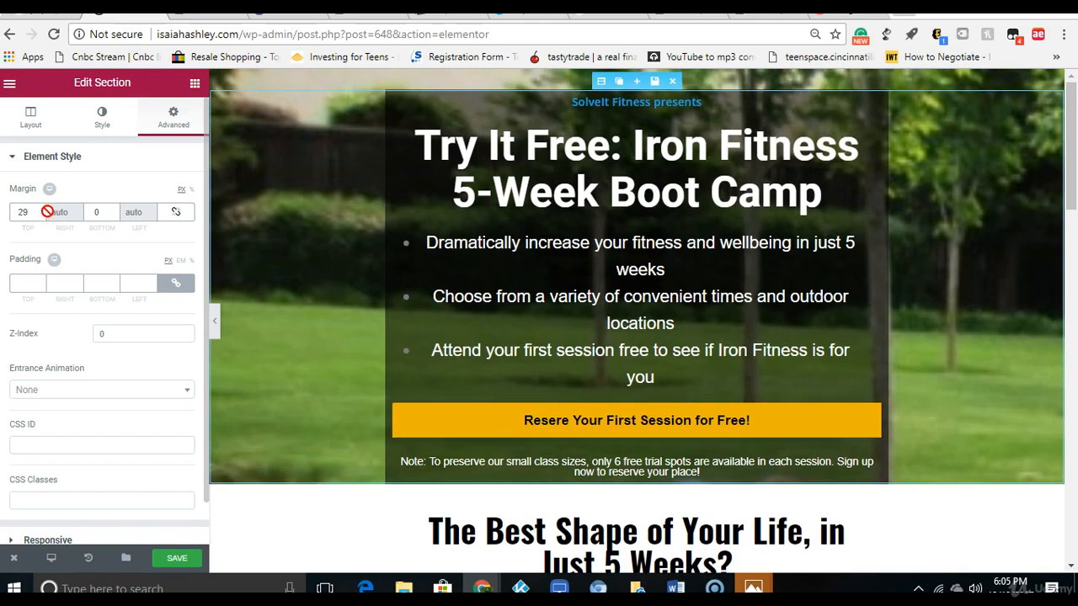
drag(43, 212, 43, 212)
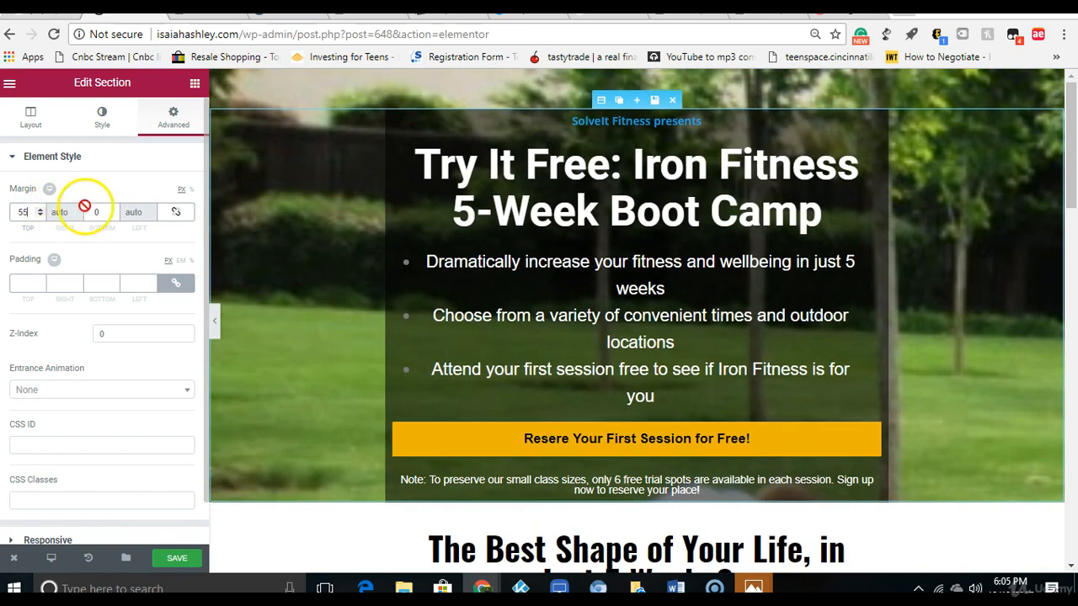
click(212, 329)
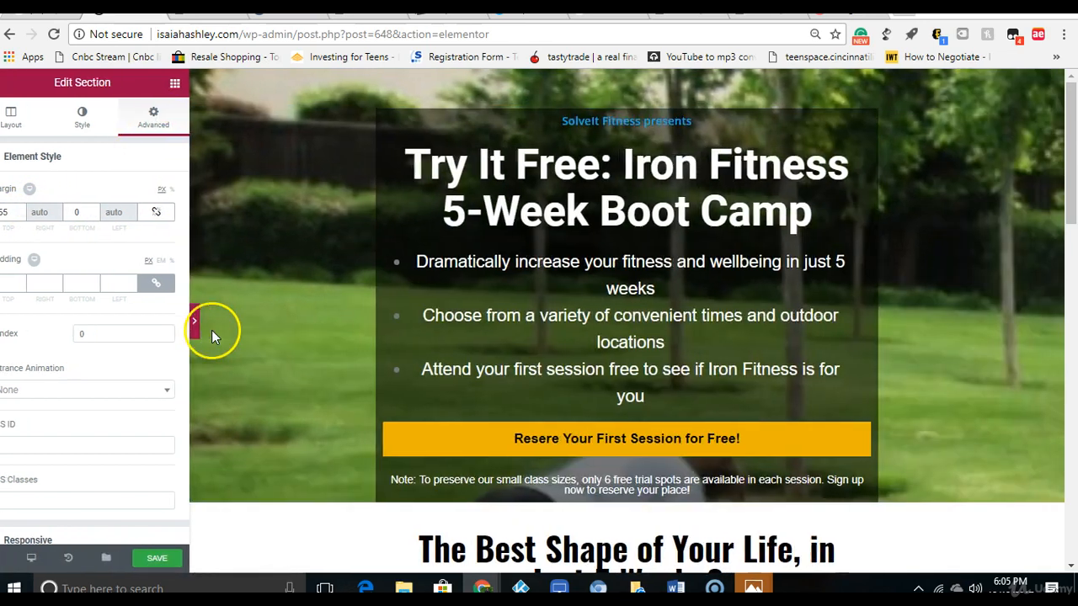
scroll(1068, 248, down, 1)
scroll(1068, 228, down, 1)
scroll(1070, 181, up, 2)
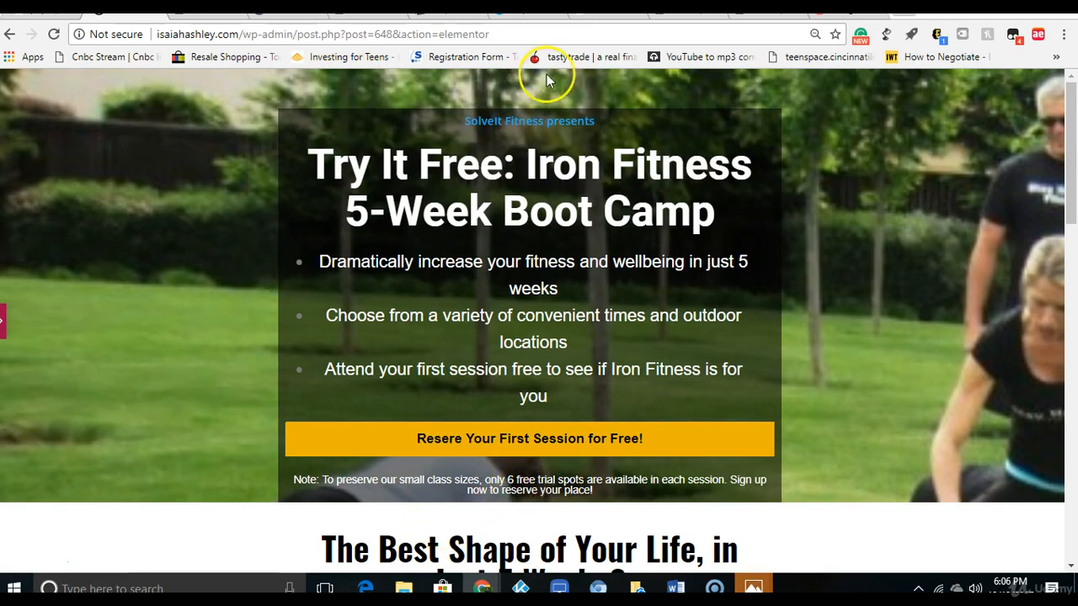
drag(1068, 130, 1077, 97)
click(4, 327)
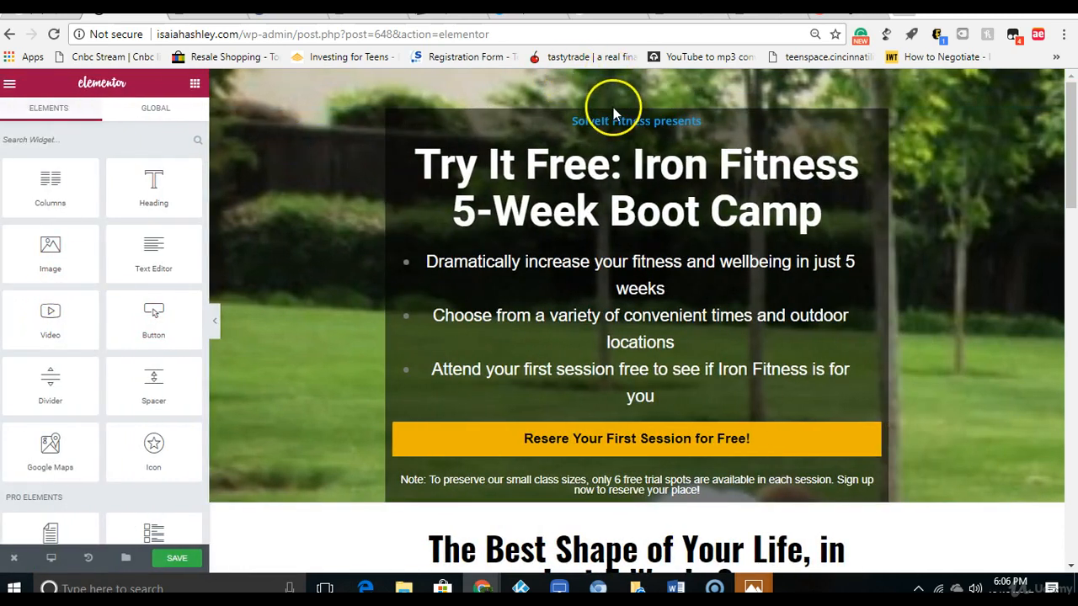
Step: Set the hero section's bottom margin to 25 px and preview the result at full page width
click(596, 99)
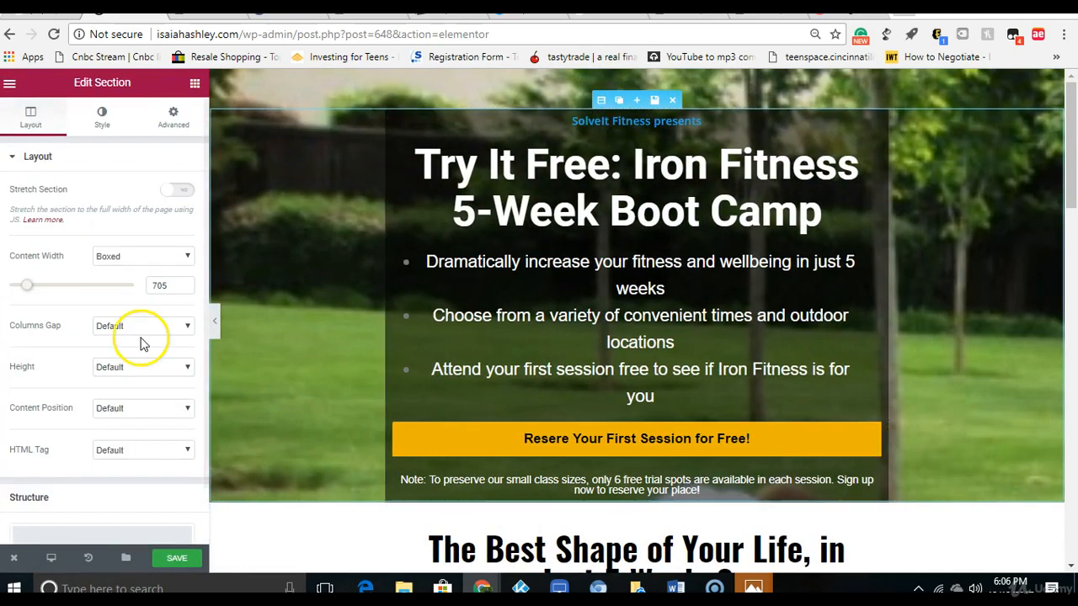
drag(104, 144, 104, 137)
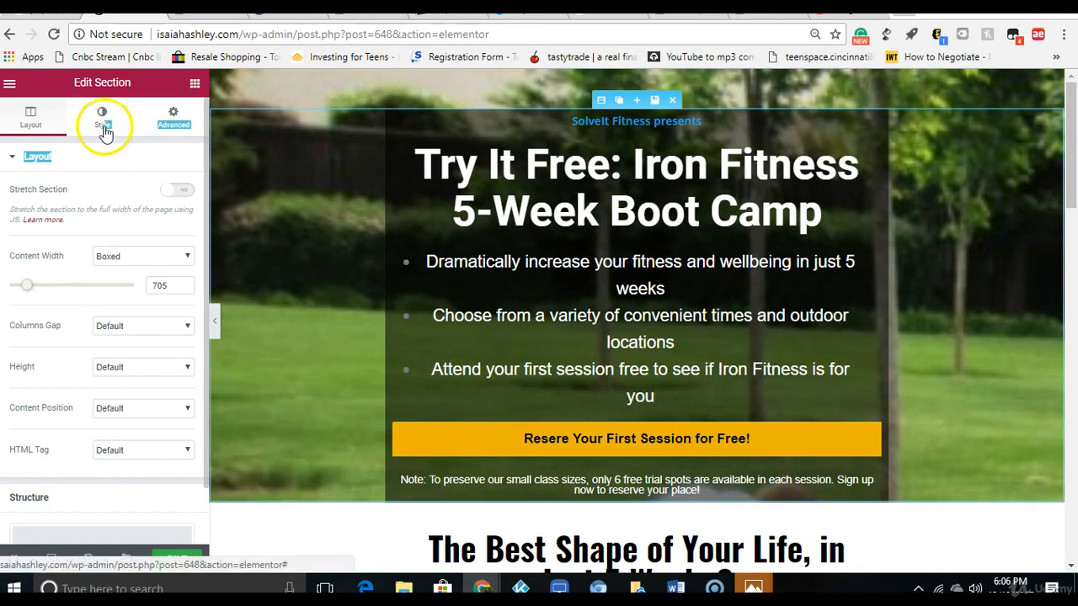
click(102, 122)
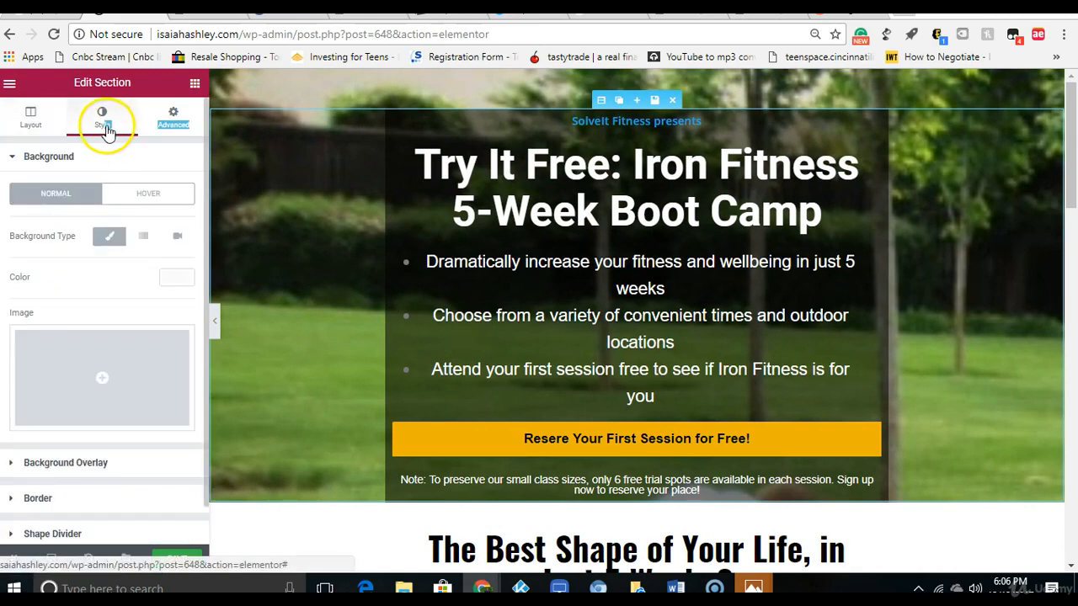
click(172, 118)
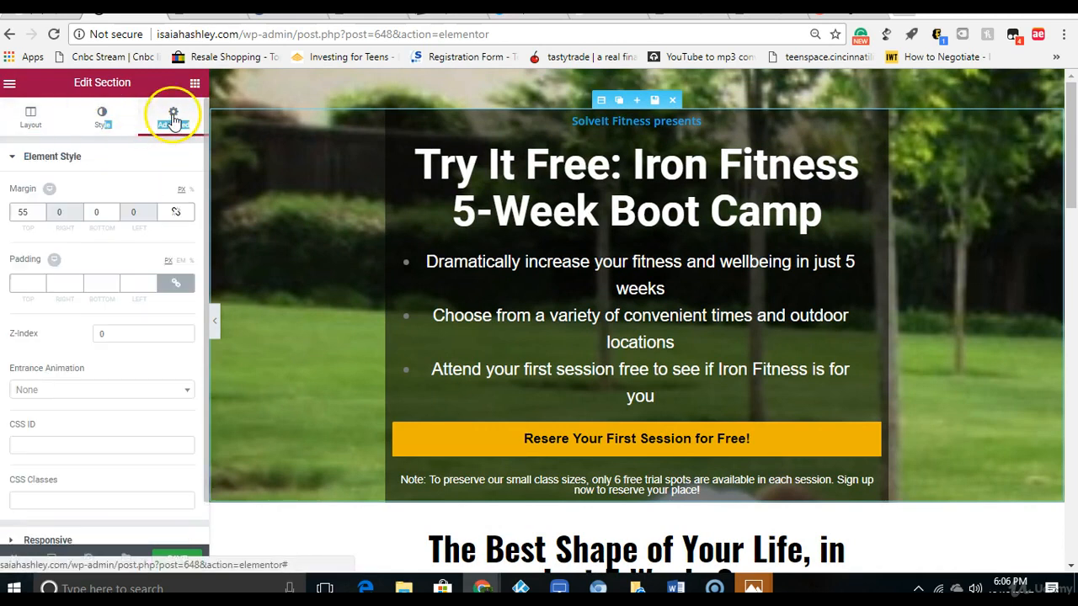
click(114, 216)
click(113, 216)
click(114, 216)
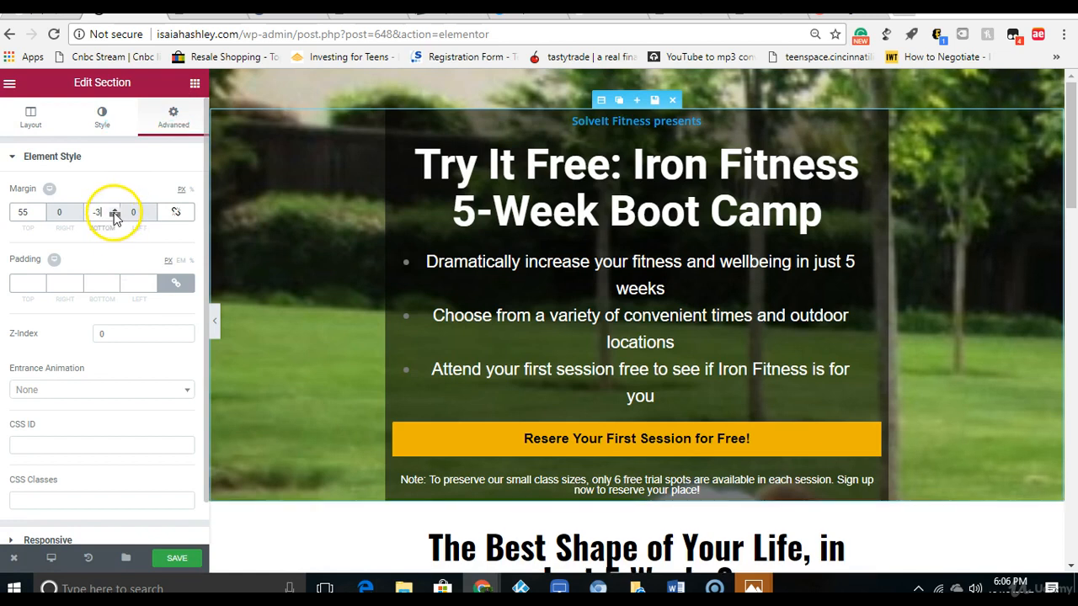
click(114, 209)
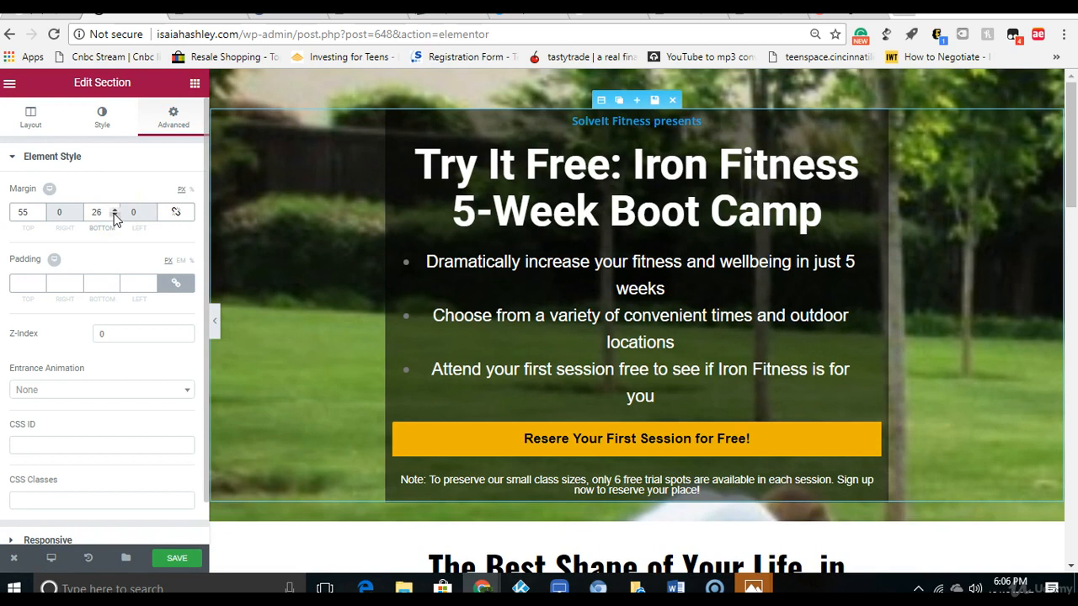
click(114, 216)
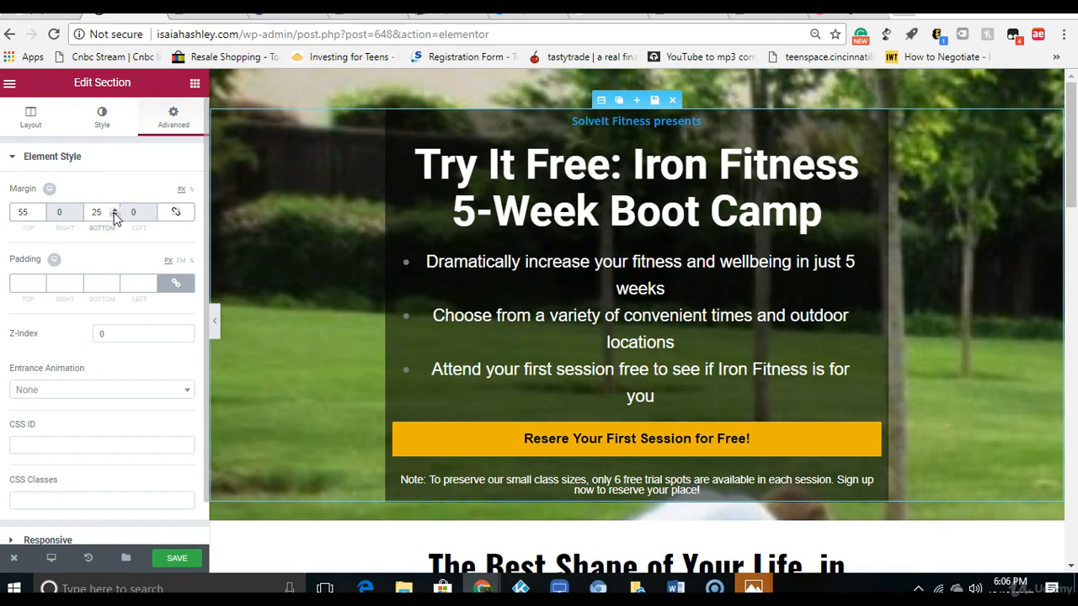
click(216, 322)
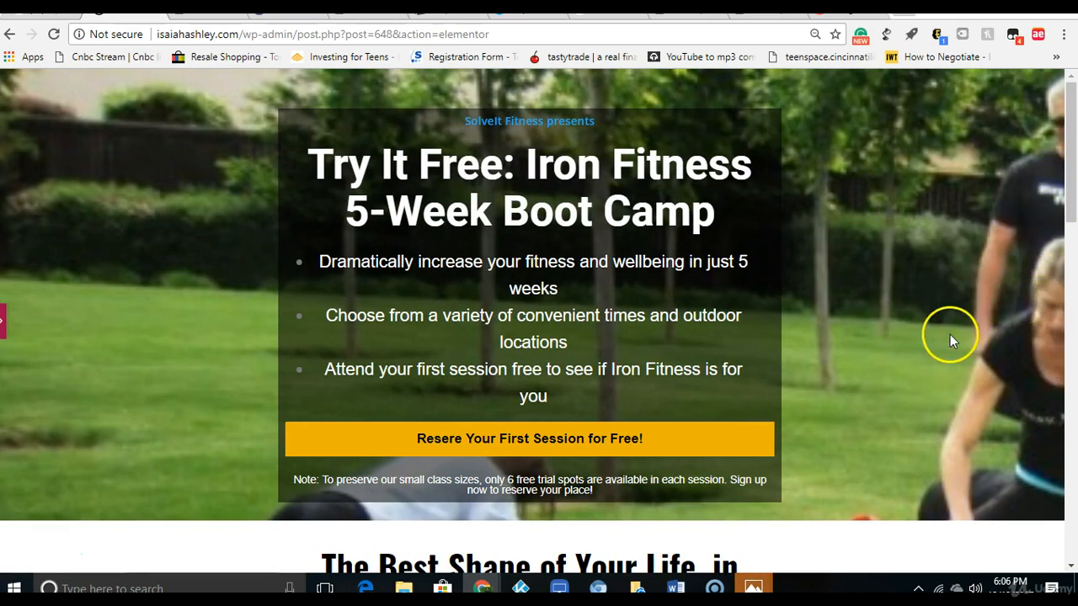
mouse_move(1069, 149)
mouse_down()
mouse_move(1059, 366)
mouse_move(1077, 144)
mouse_up()
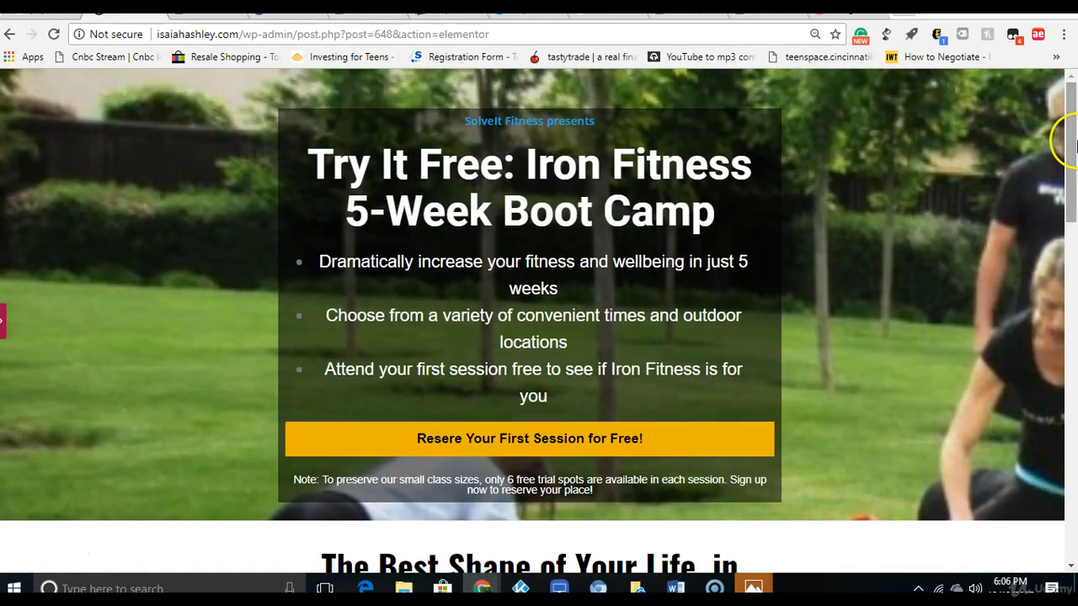
click(4, 320)
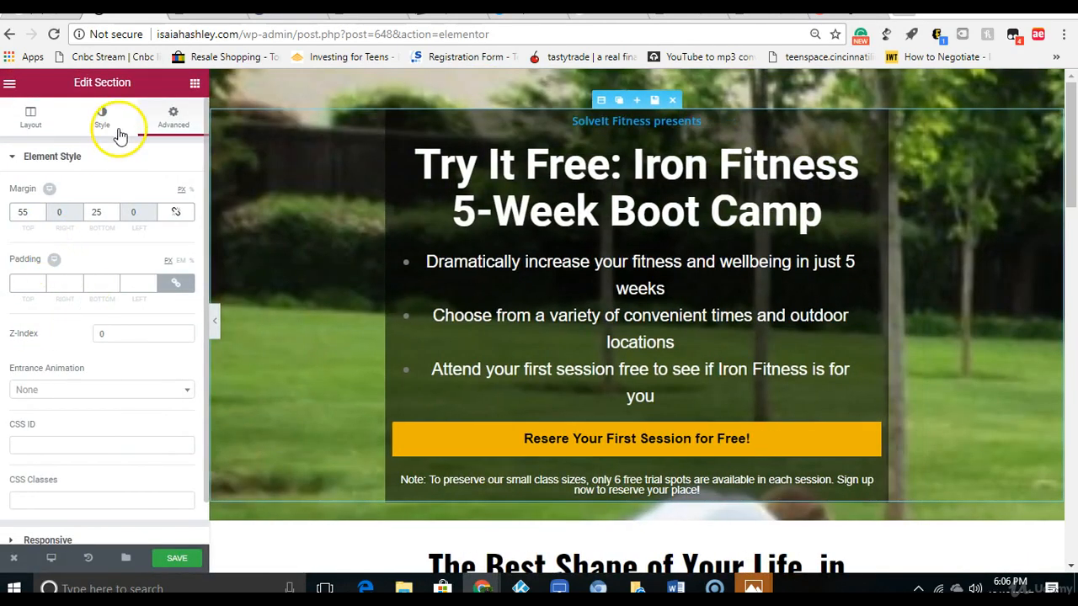
Step: In the page's style settings, try the Auto size for the background image and set it to Default
click(102, 117)
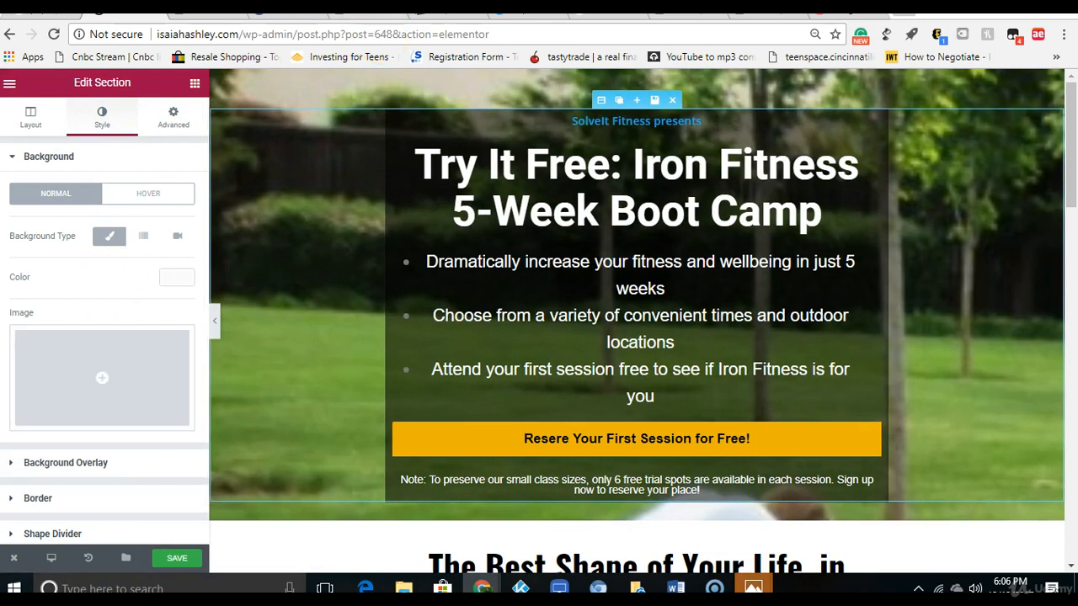
click(346, 86)
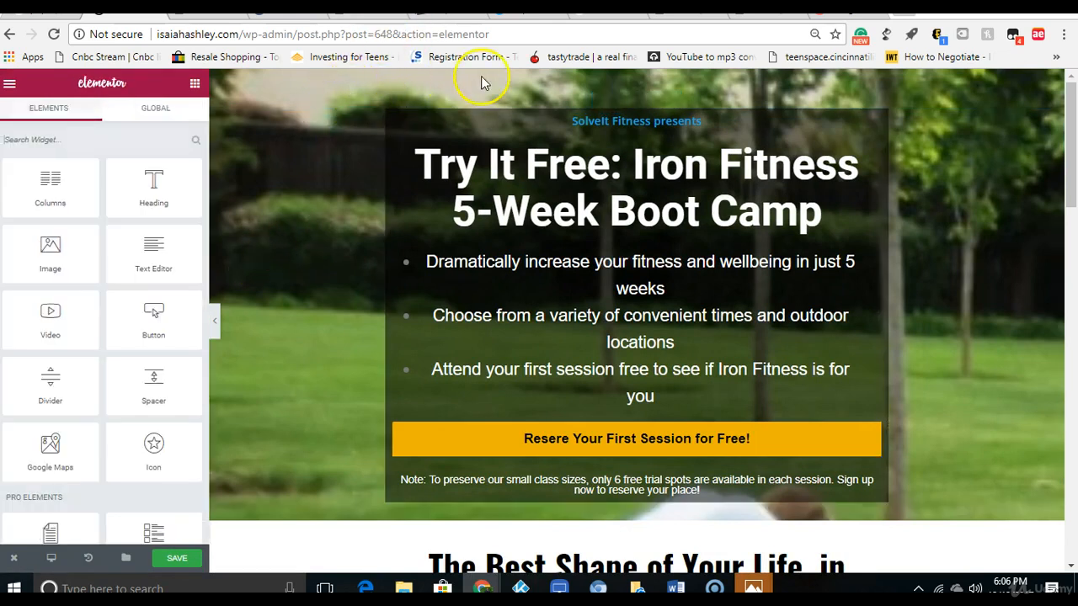
click(10, 86)
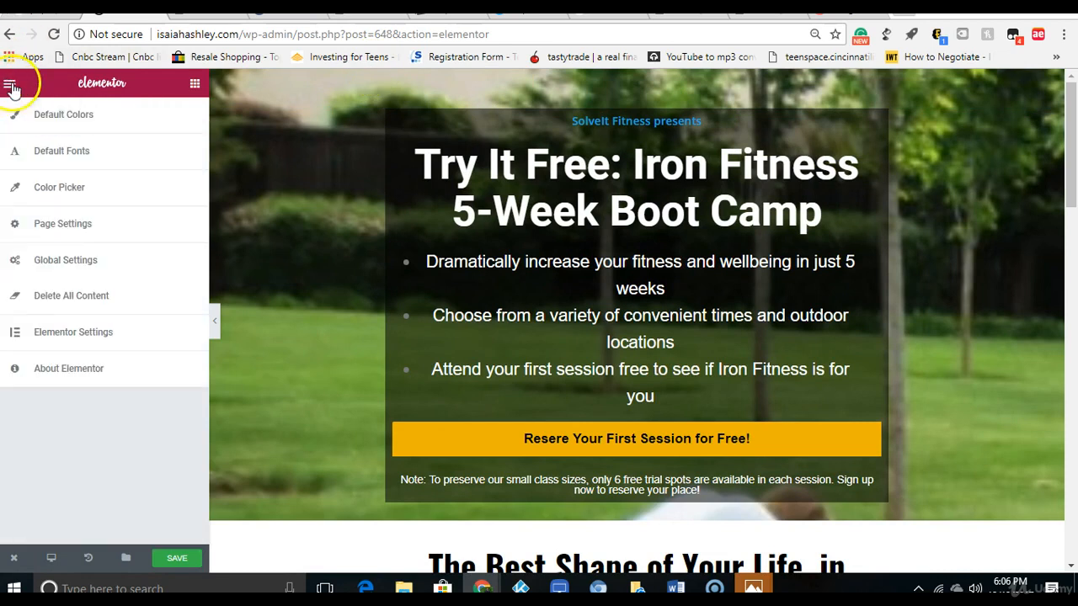
click(80, 227)
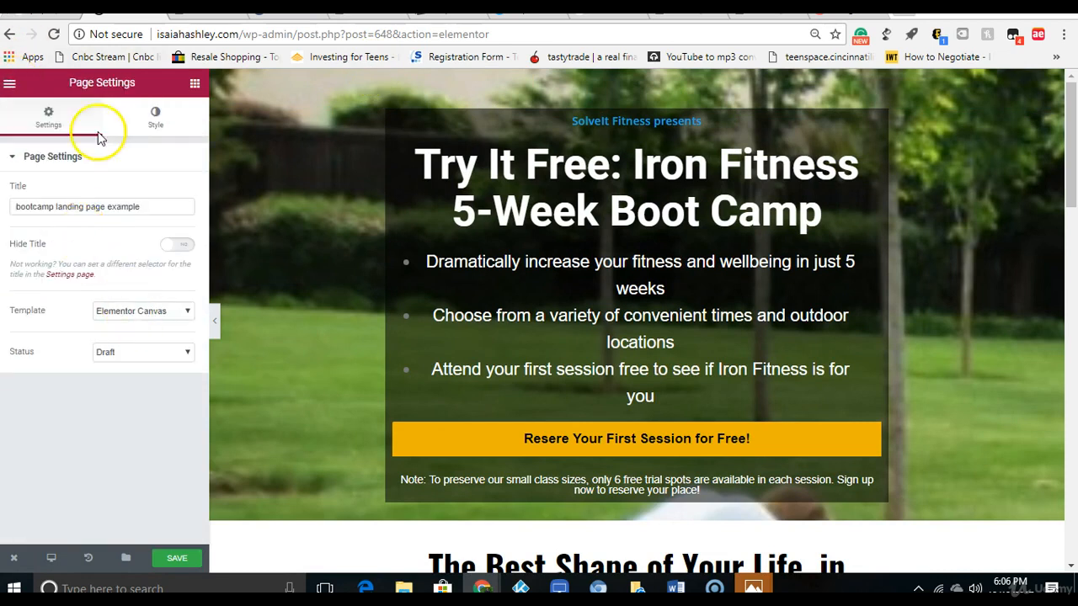
click(152, 118)
mouse_move(122, 304)
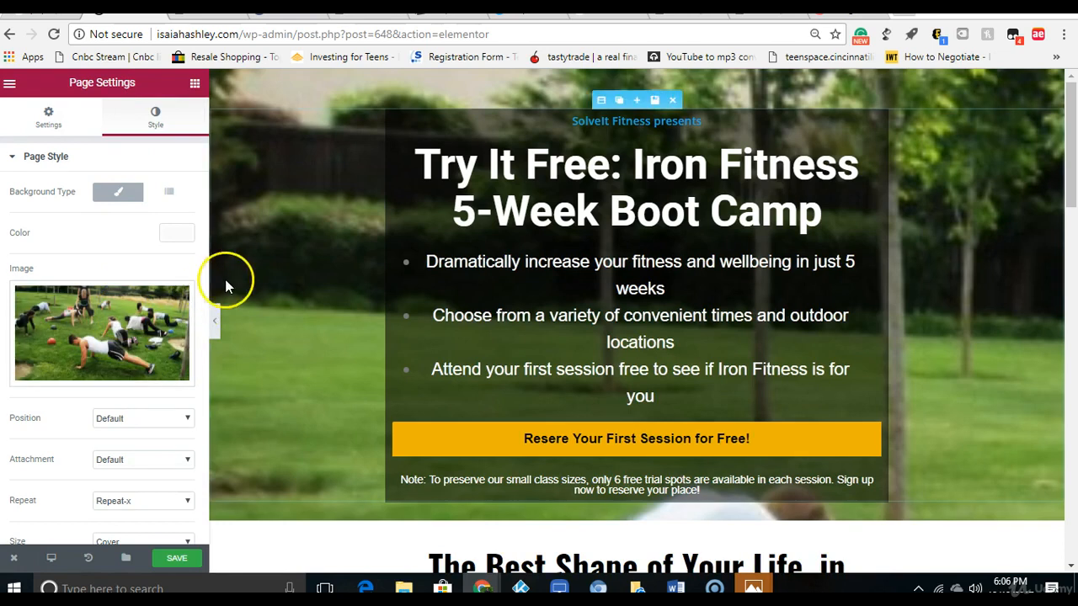
scroll(207, 332, down, 2)
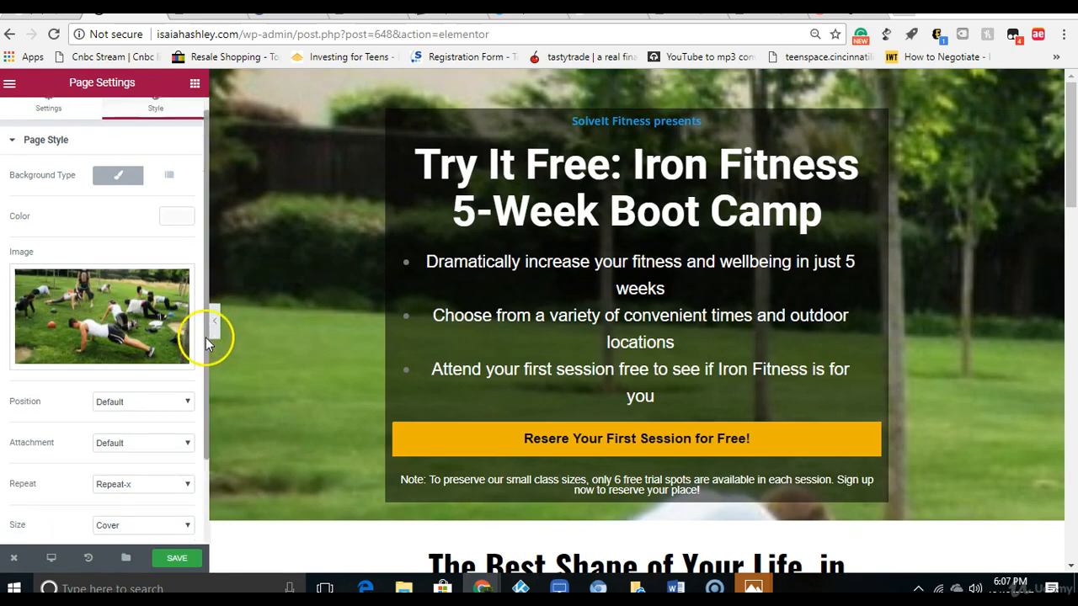
click(161, 465)
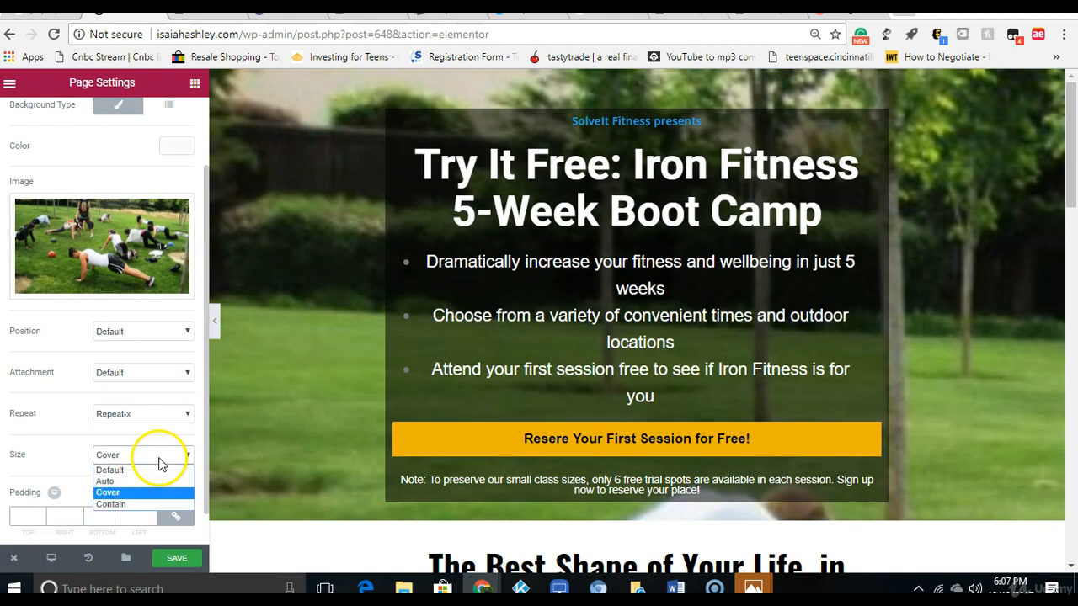
click(160, 485)
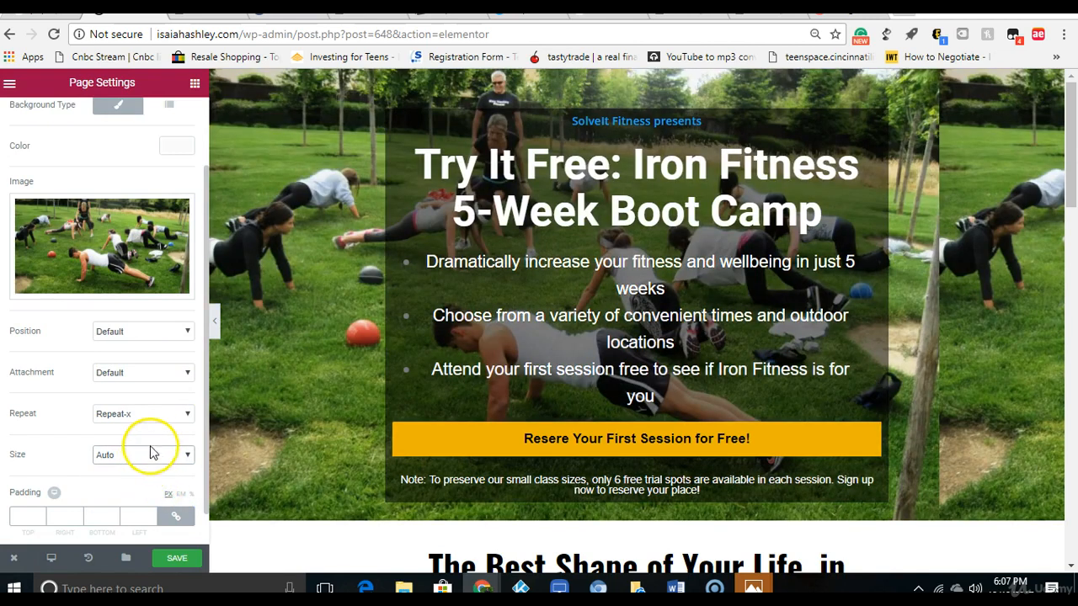
click(150, 459)
click(150, 471)
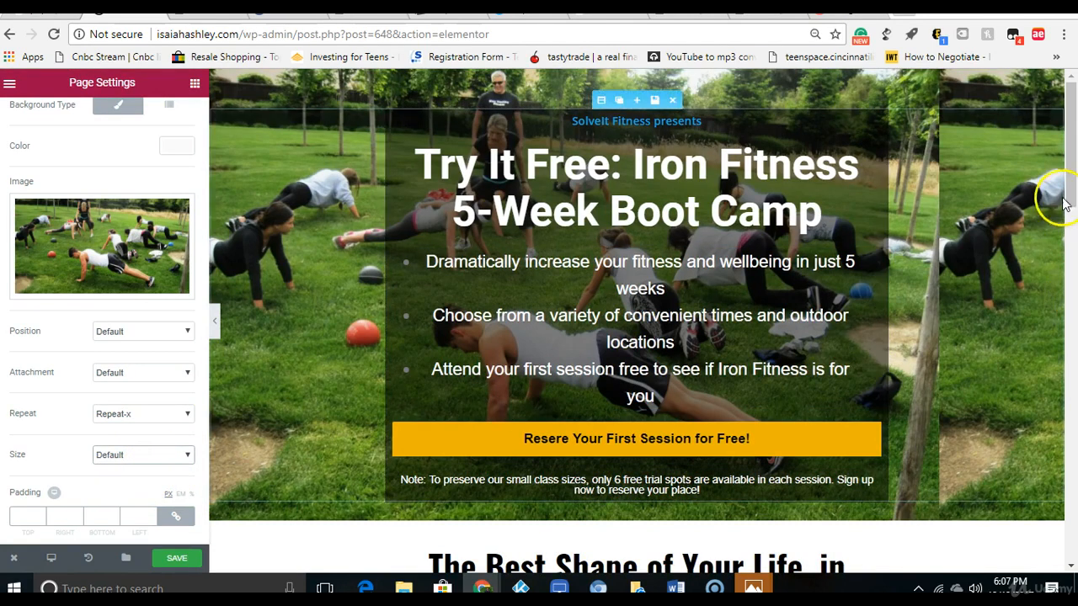
Step: Preview the horizontally repeated background image behind the hero section at full page width
scroll(1074, 208, down, 1)
drag(1074, 209, 1066, 168)
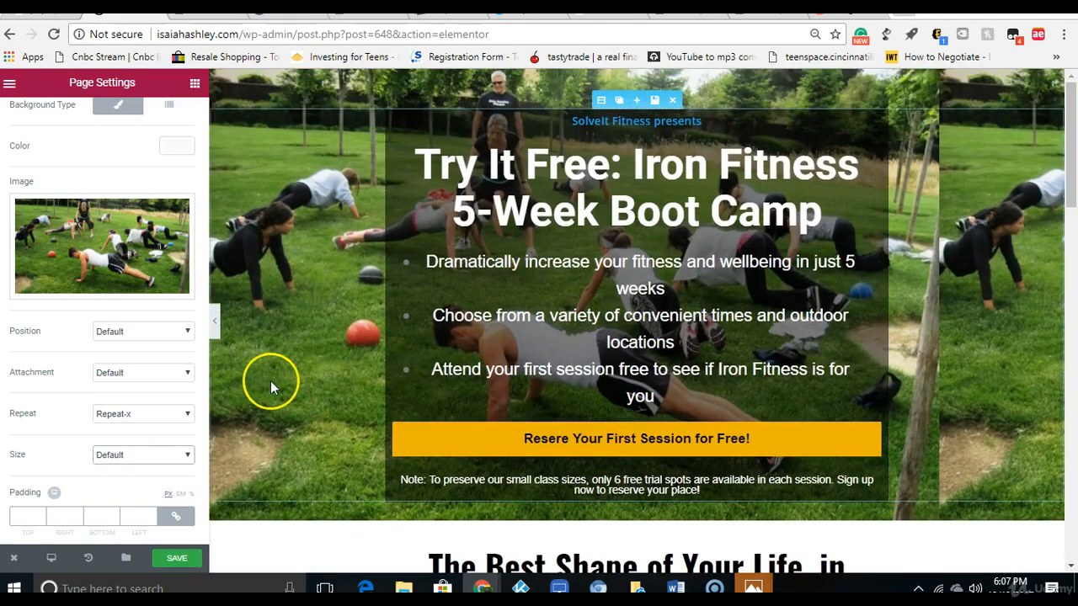
click(214, 332)
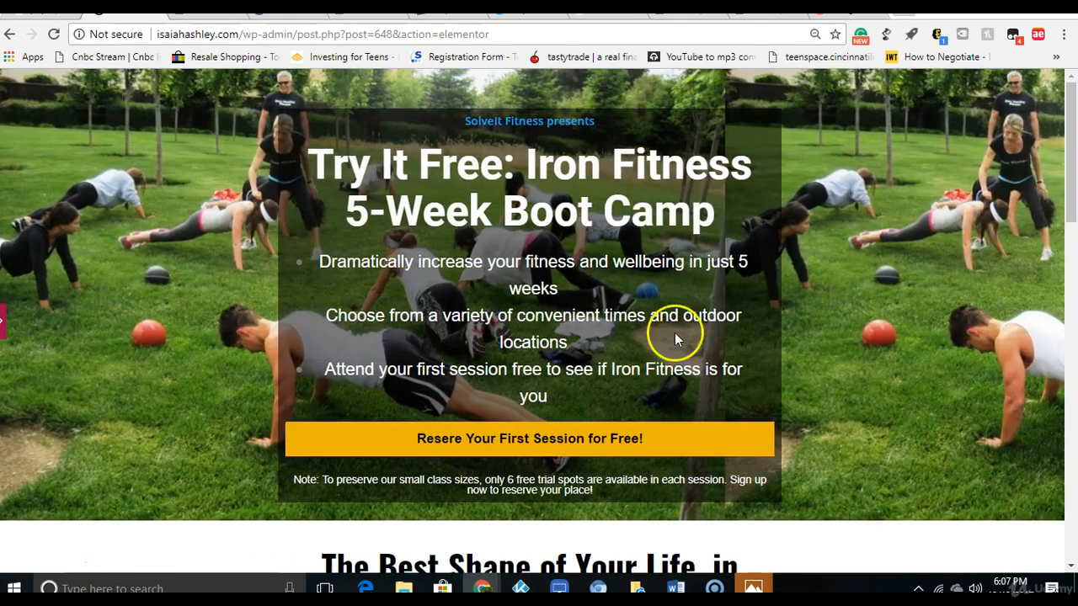
drag(1065, 221, 1067, 105)
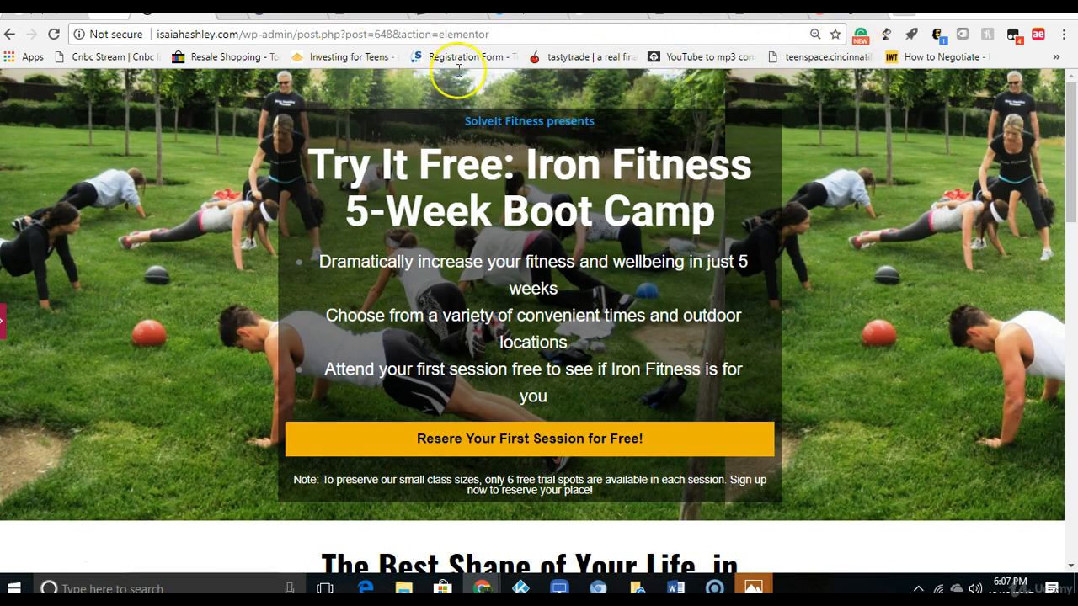
Step: Show the Leadpages template beside the Elementor page in separate windows and compare their hero and upper content sections
key(ctrl+n)
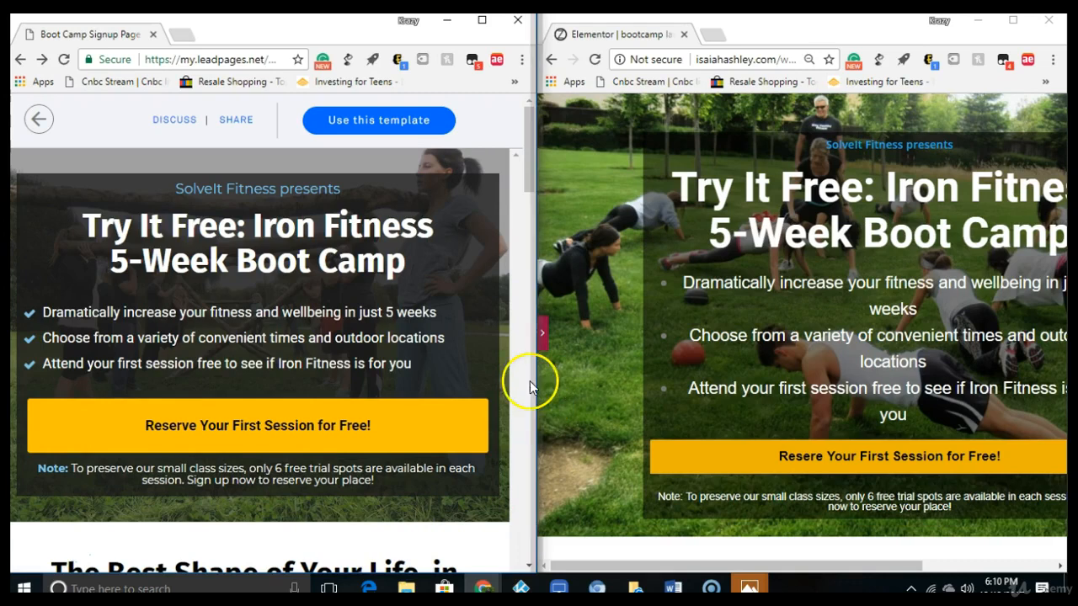
drag(523, 171, 515, 301)
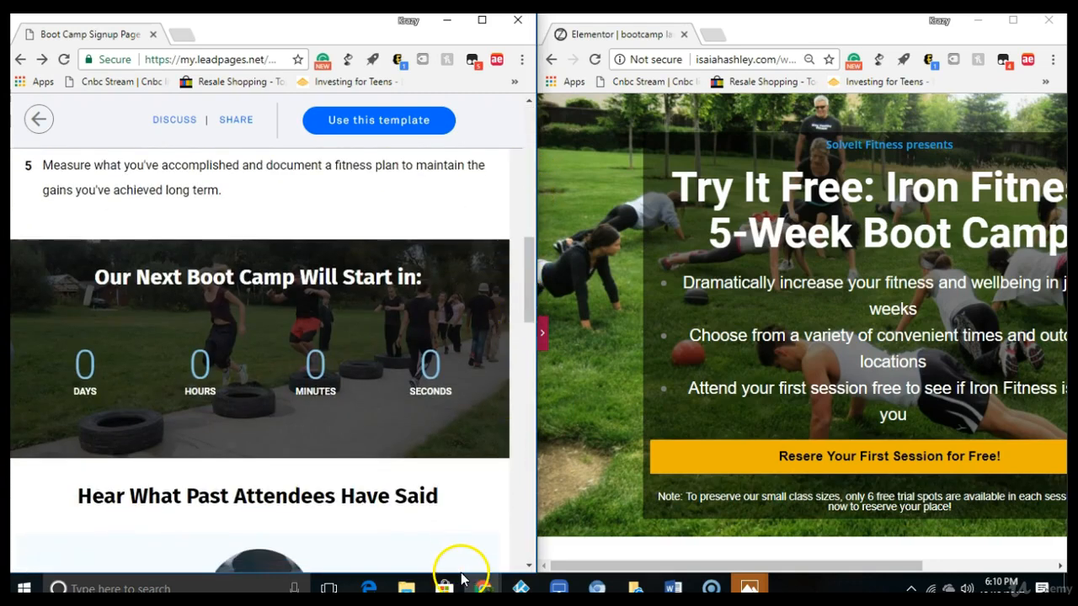
drag(523, 308, 525, 149)
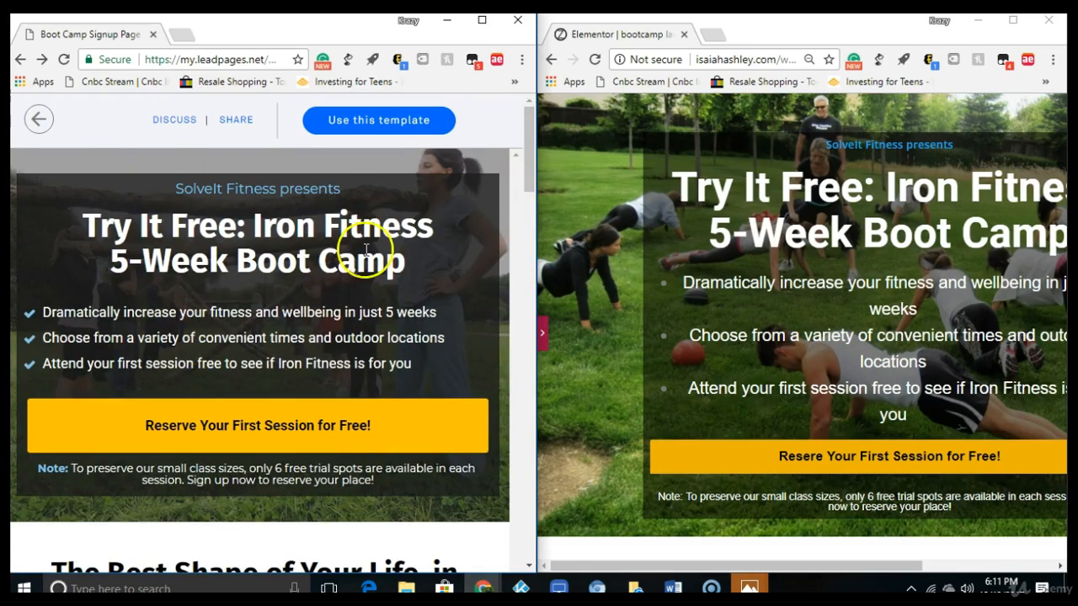
drag(656, 573, 799, 558)
drag(1058, 184, 1048, 243)
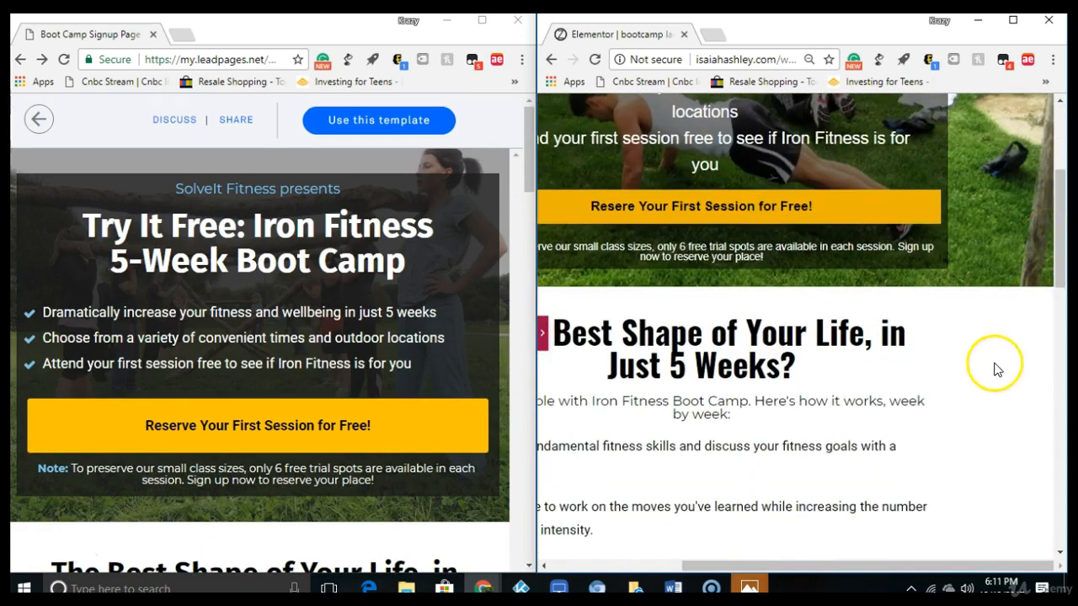
mouse_move(910, 563)
mouse_down()
mouse_move(766, 587)
mouse_move(852, 558)
mouse_move(818, 565)
mouse_move(921, 558)
mouse_up()
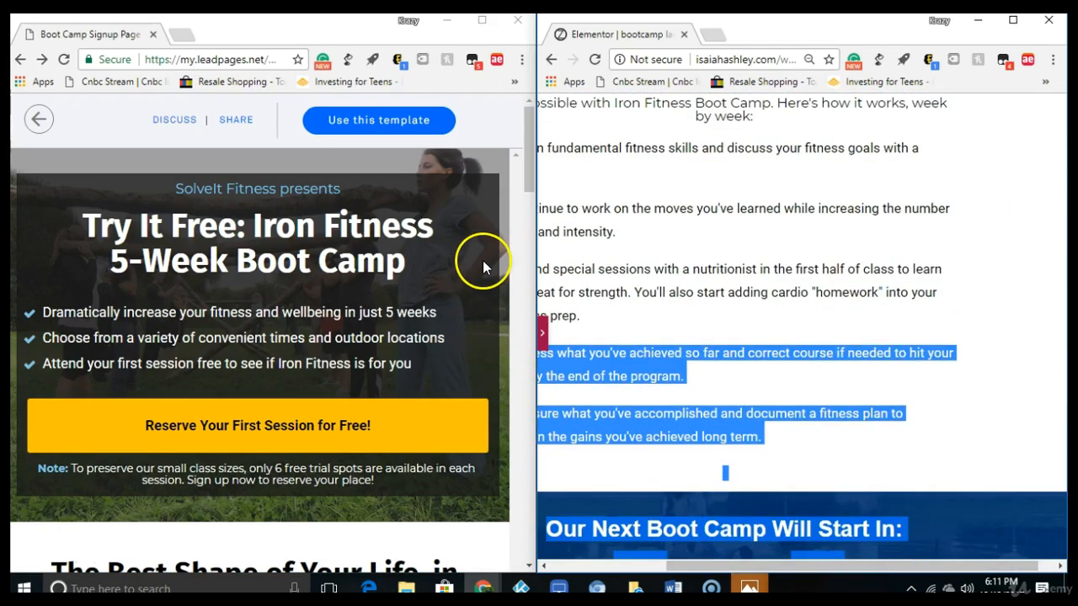
Step: Compare the closing "Ready to try it for yourself?" sections of both pages, then return the Leadpages template to its hero section
drag(531, 163, 498, 457)
drag(811, 567, 876, 571)
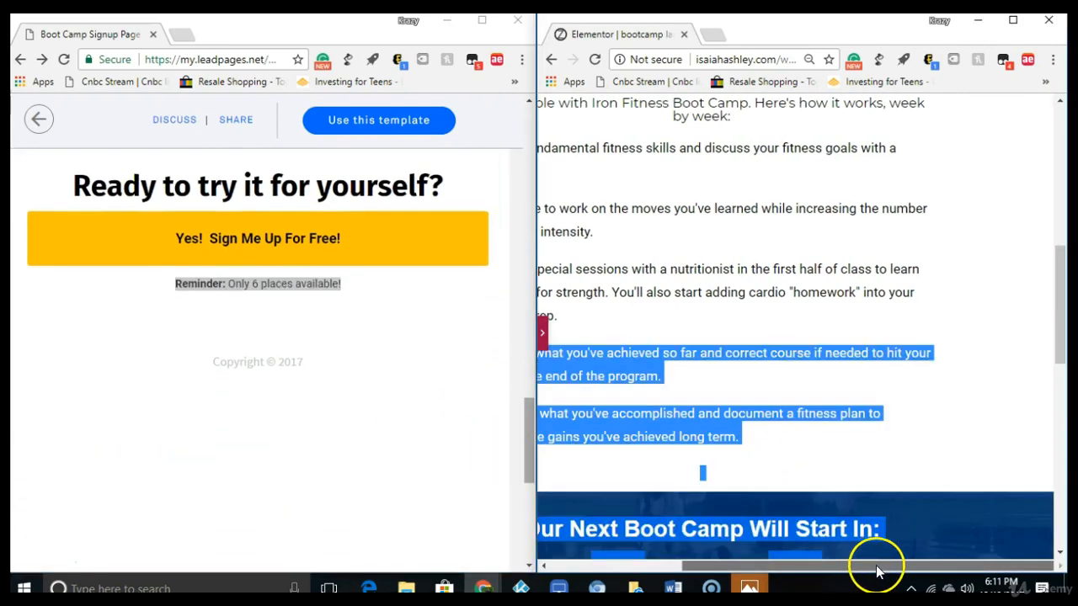
drag(1065, 332, 1042, 565)
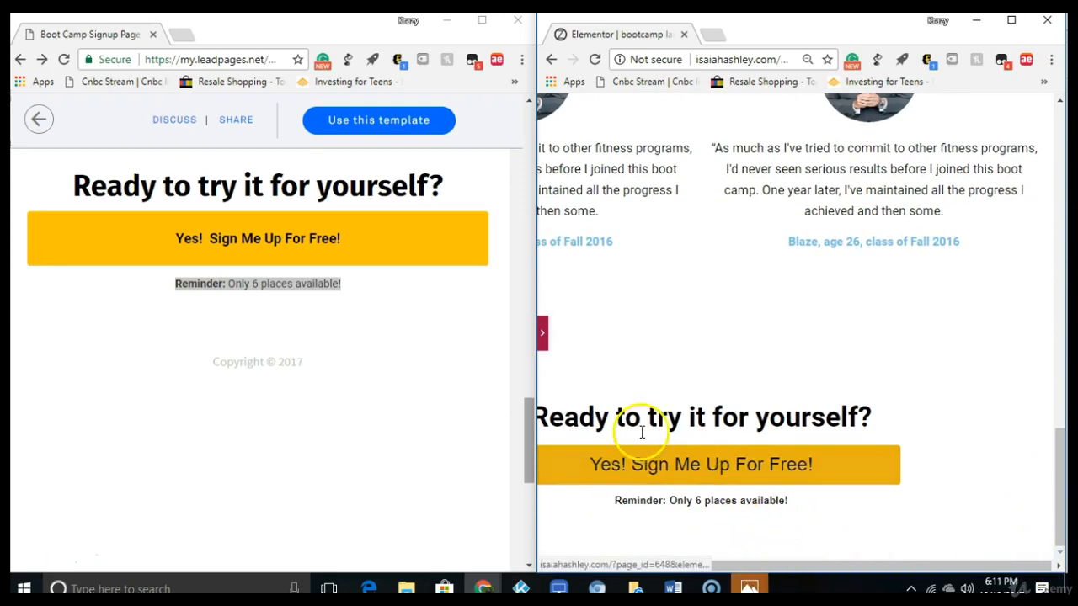
mouse_move(519, 476)
mouse_down()
mouse_move(522, 518)
mouse_move(519, 457)
mouse_up()
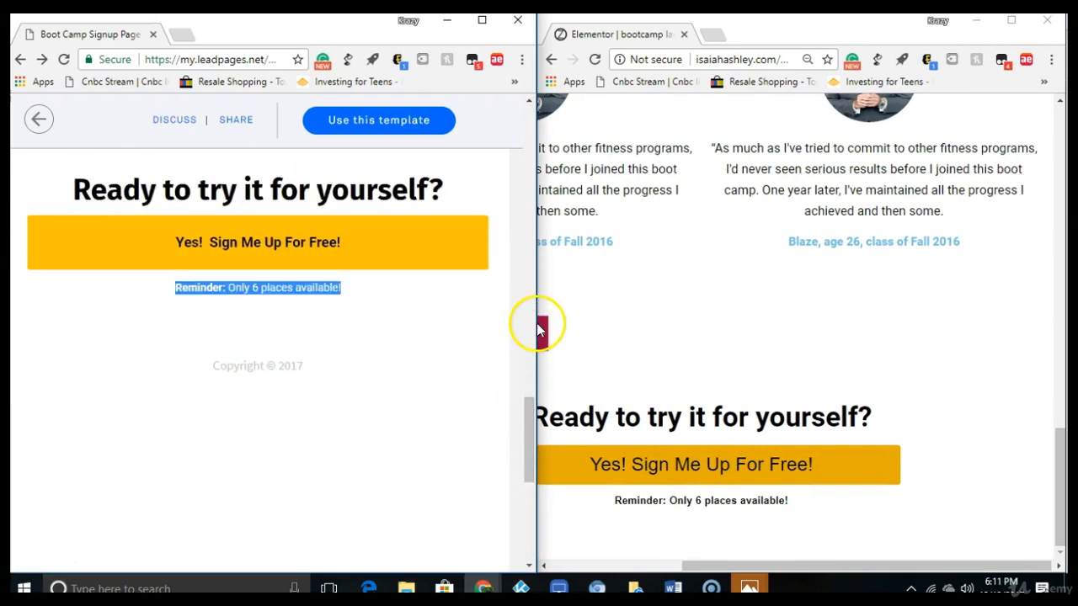
drag(532, 404, 505, 112)
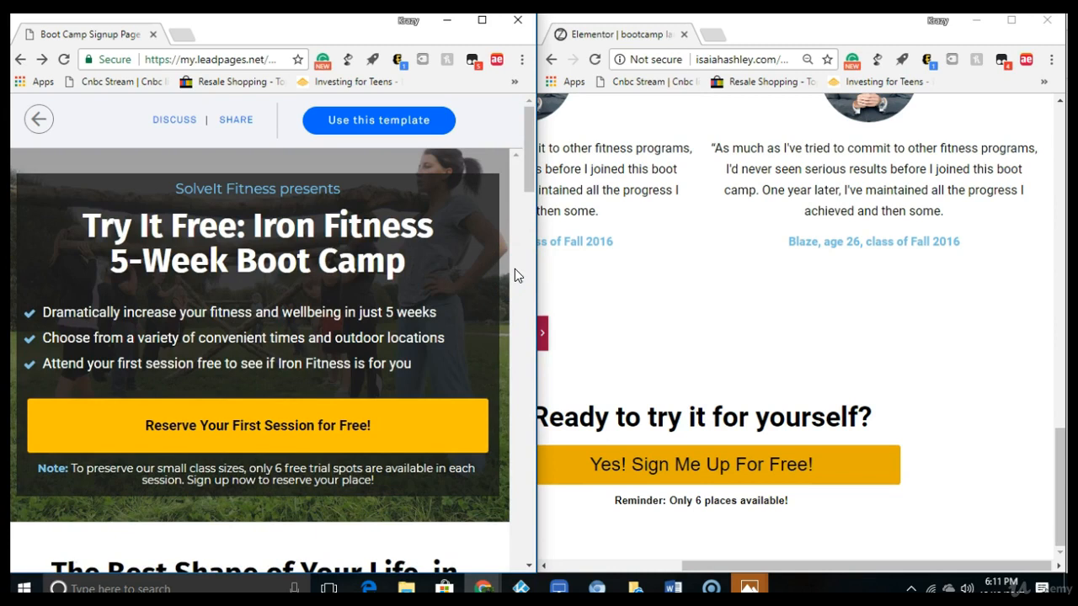
drag(527, 165, 509, 150)
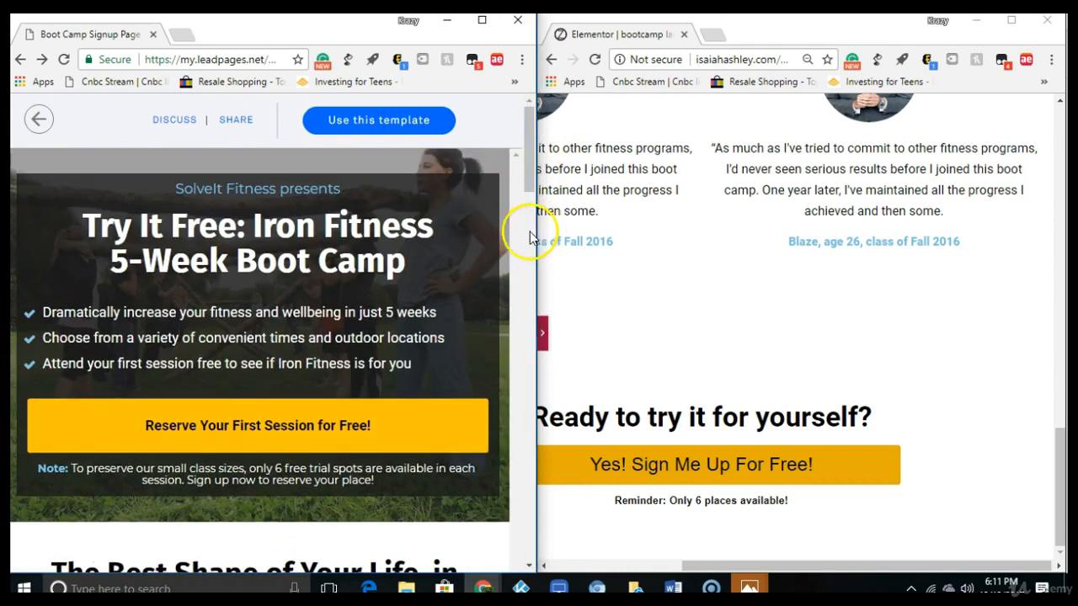